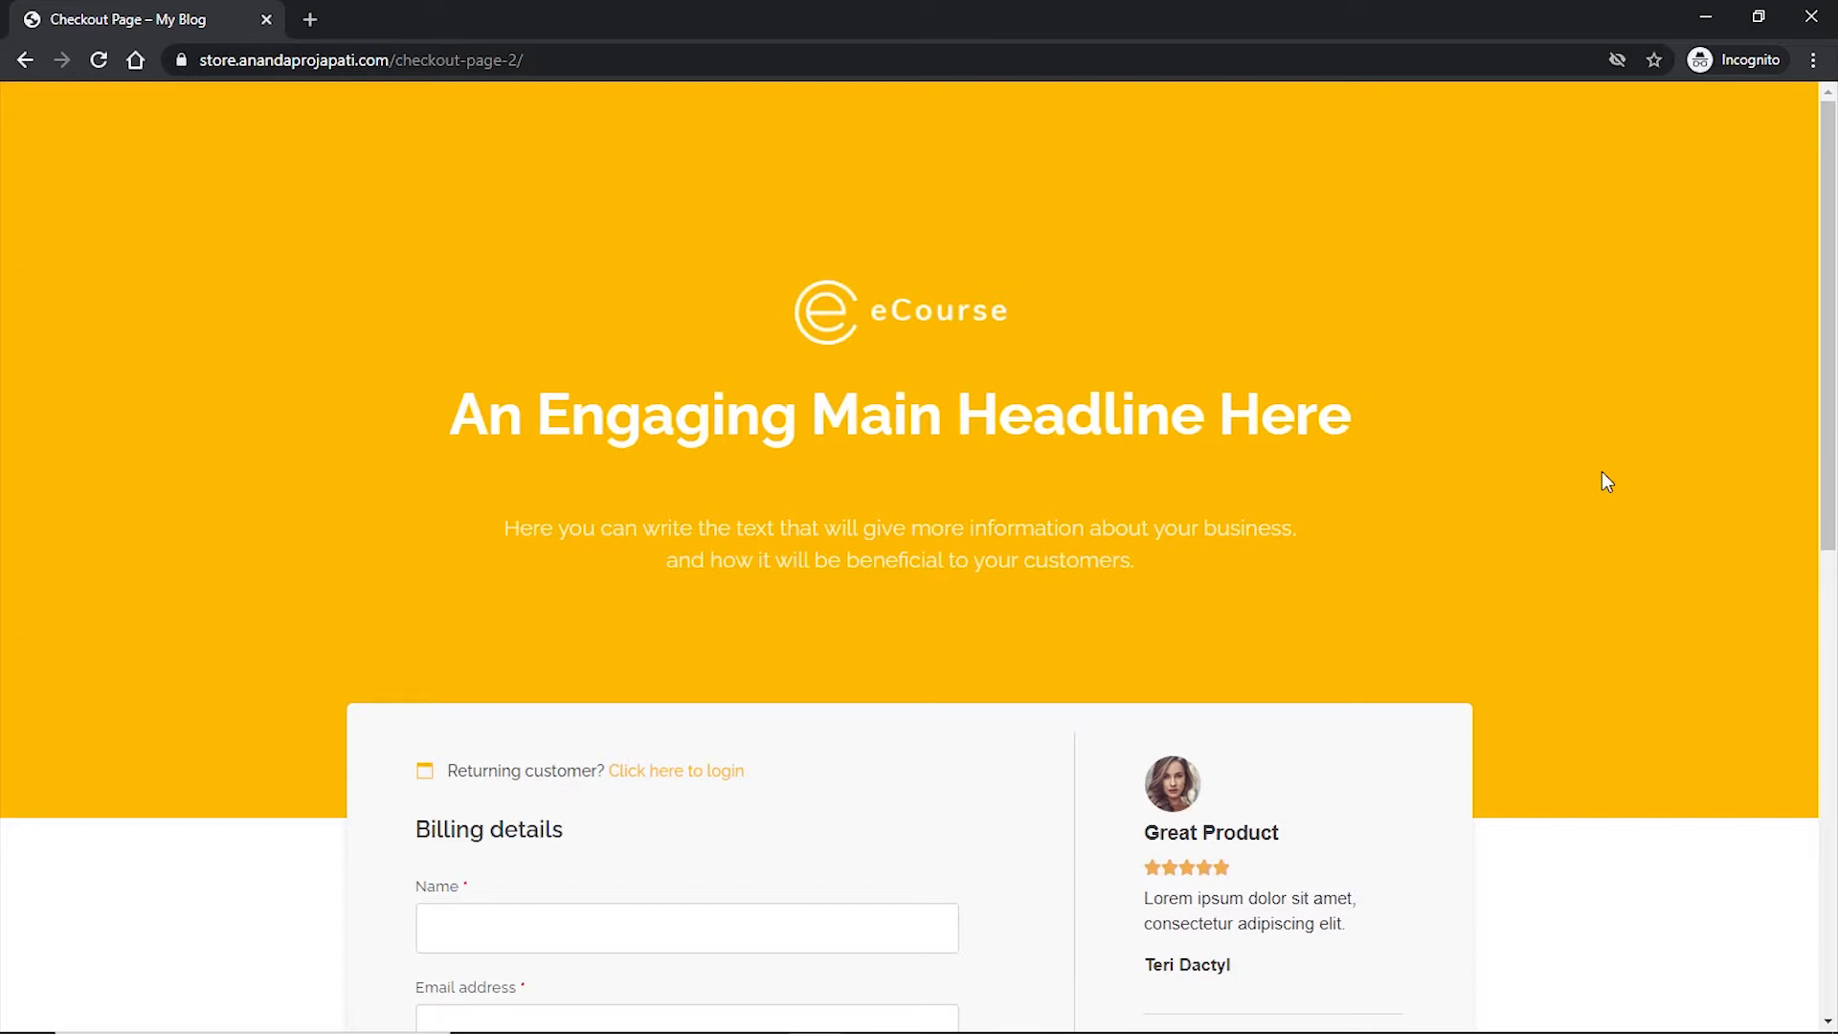
# Examine the sample checkout page, including its header, billing fields, order summary, coupon field and testimonials
pyautogui.scroll(-1, 1589, 469)
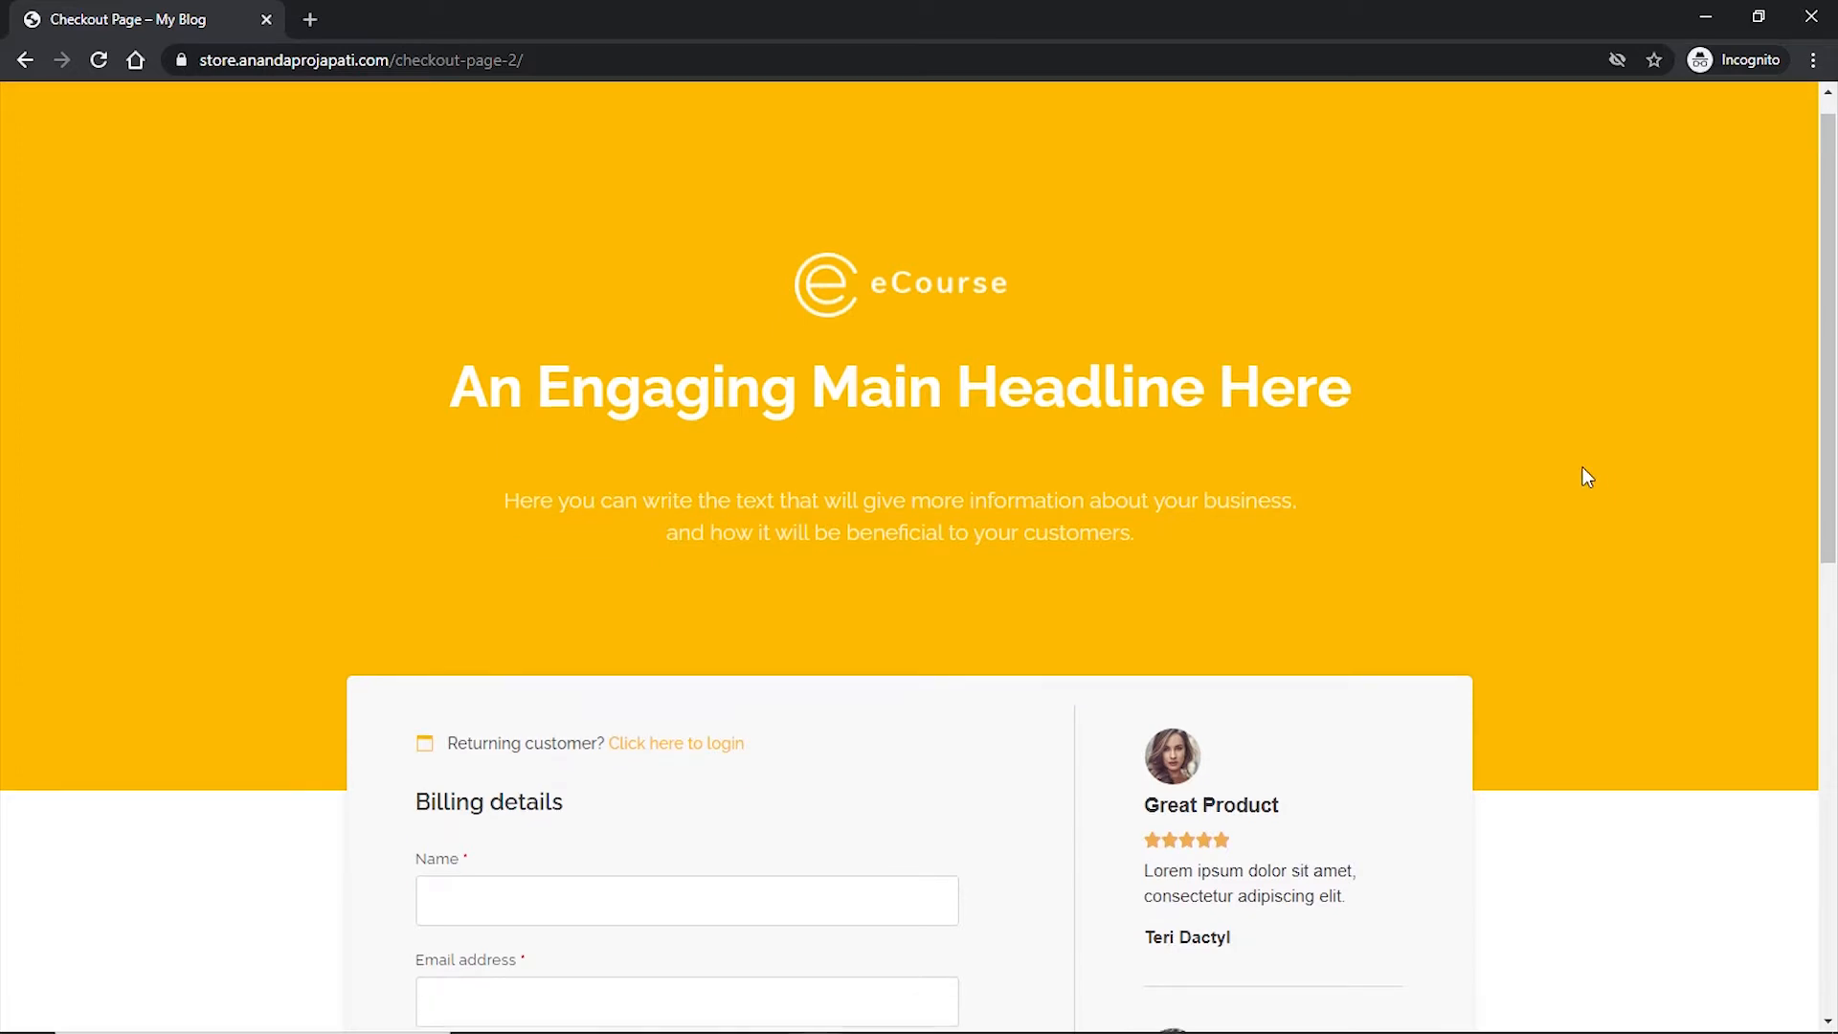
pyautogui.scroll(-3, 1589, 469)
pyautogui.scroll(-6, 1597, 477)
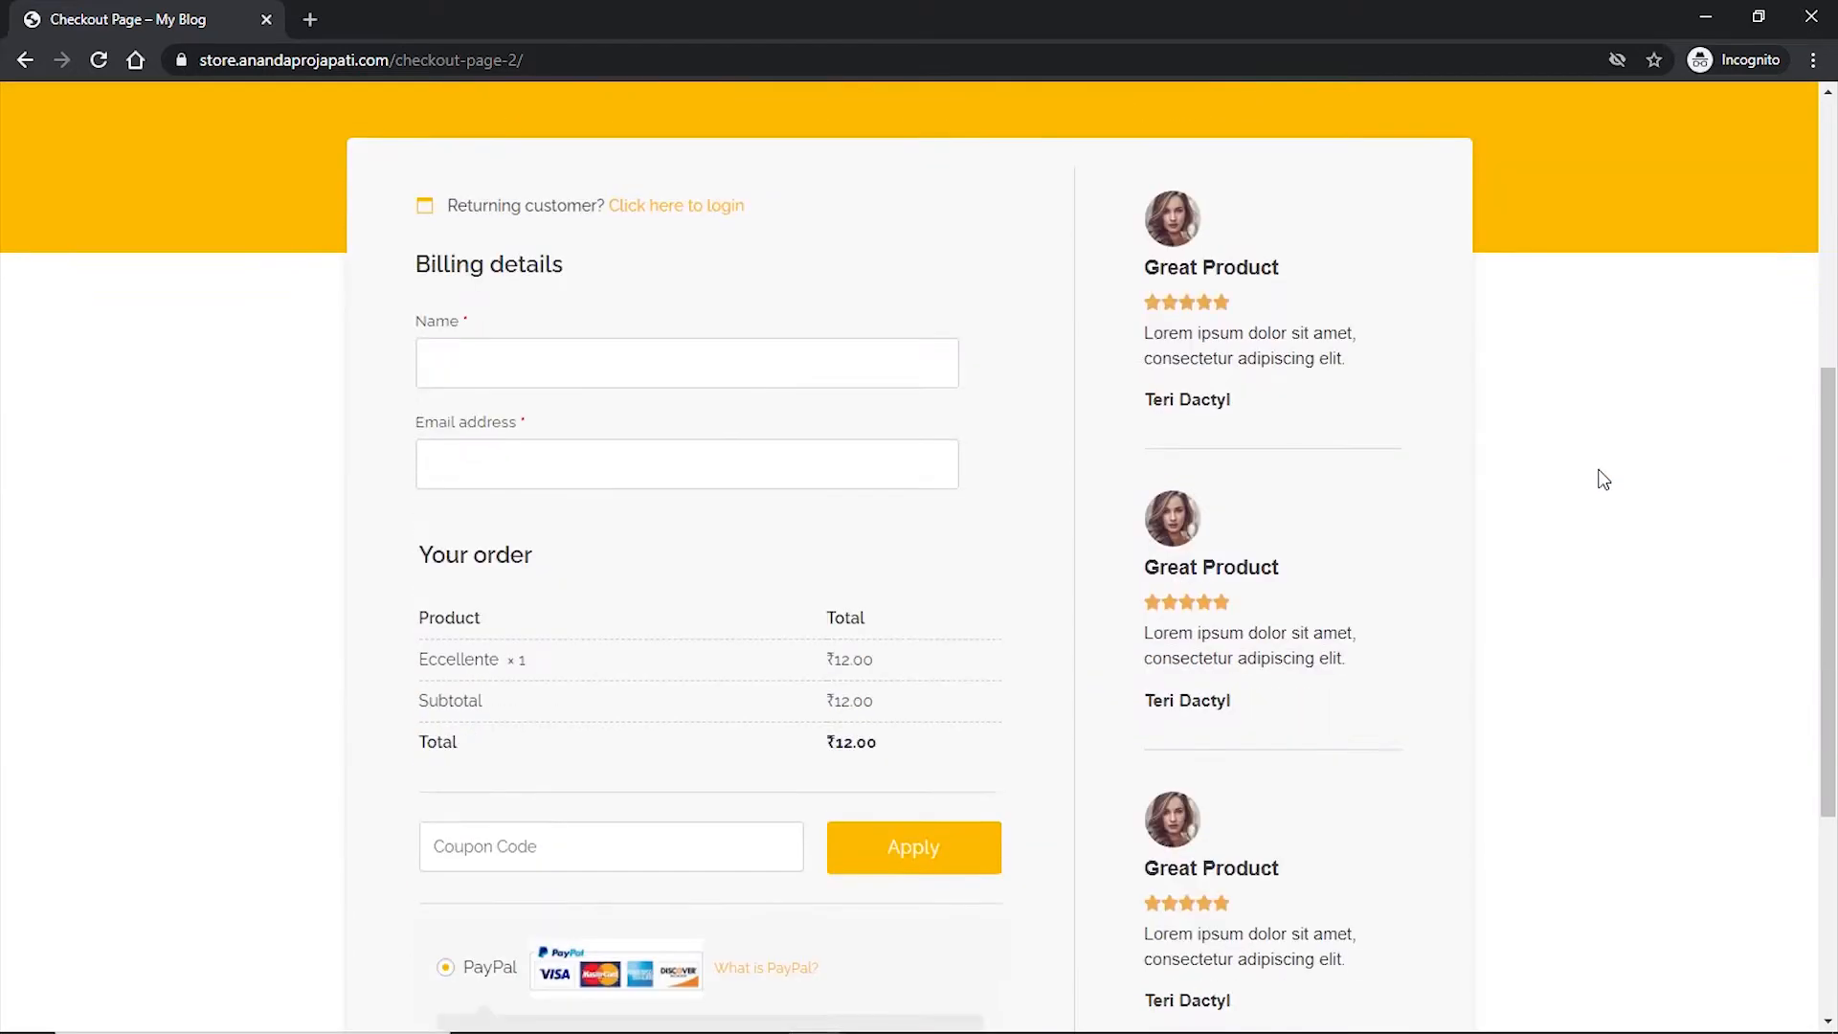
pyautogui.scroll(8, 1605, 478)
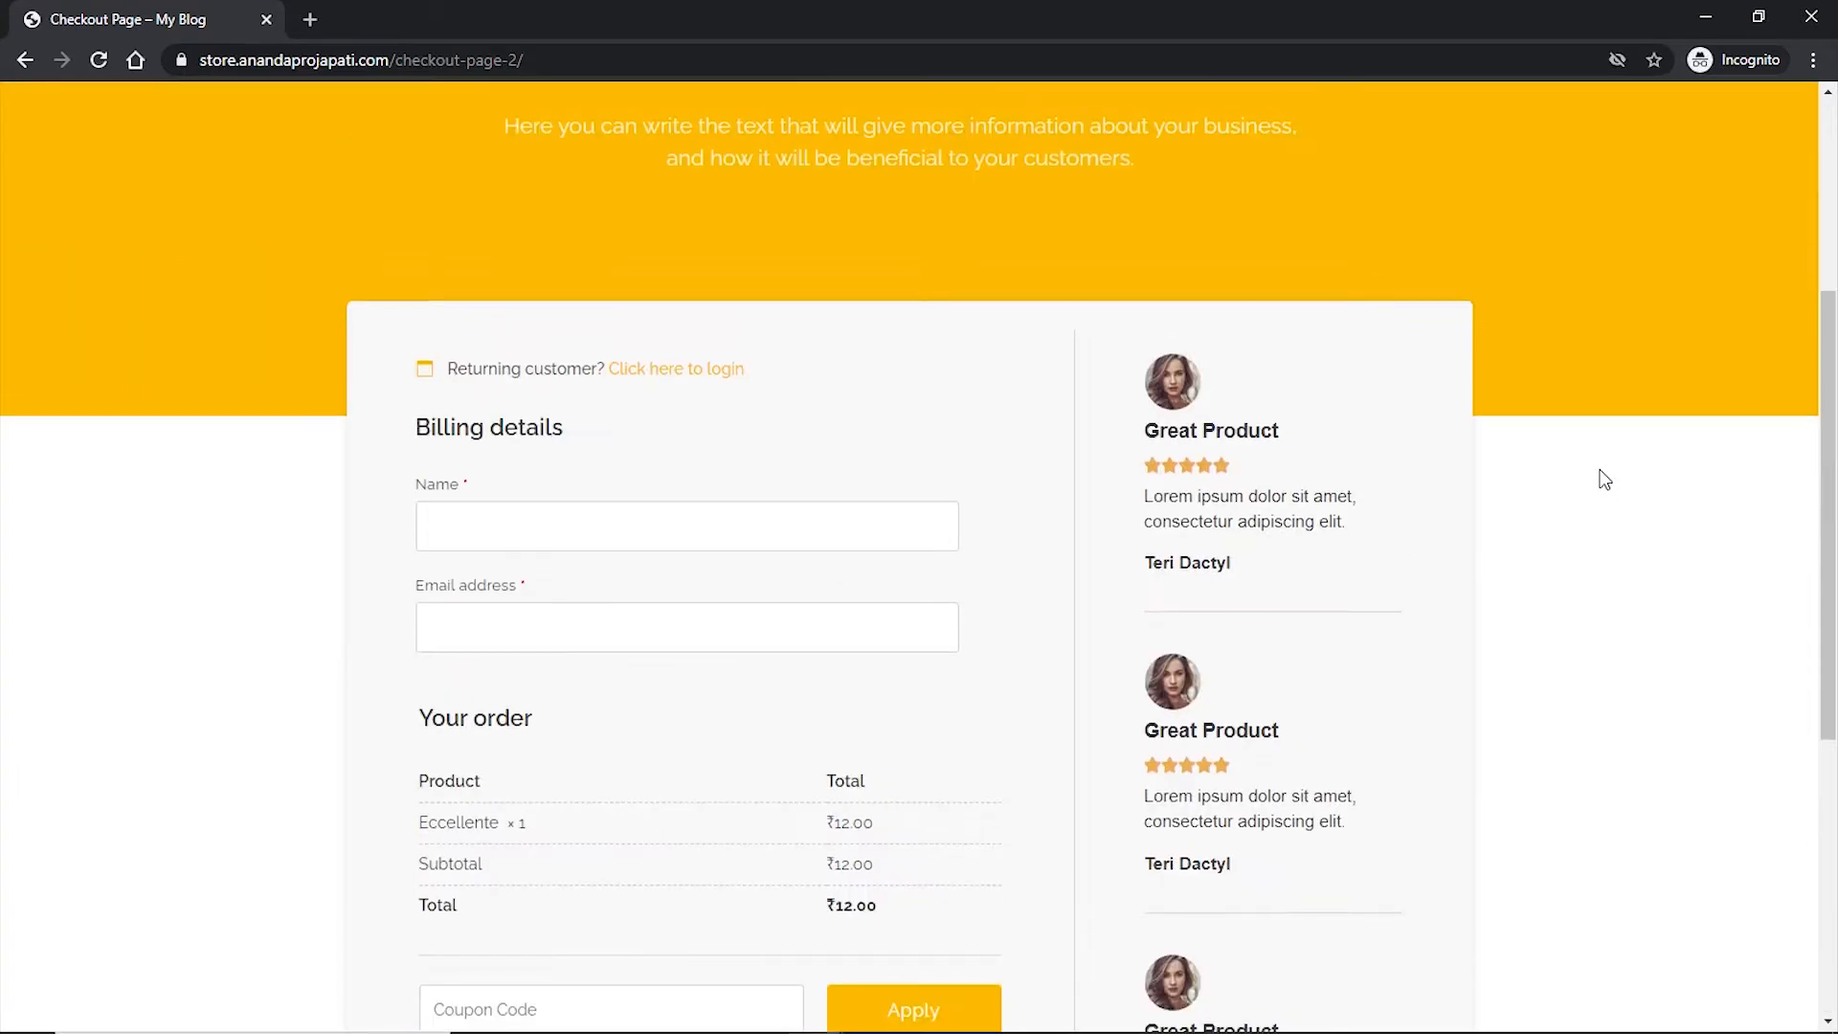
pyautogui.scroll(-3, 1604, 478)
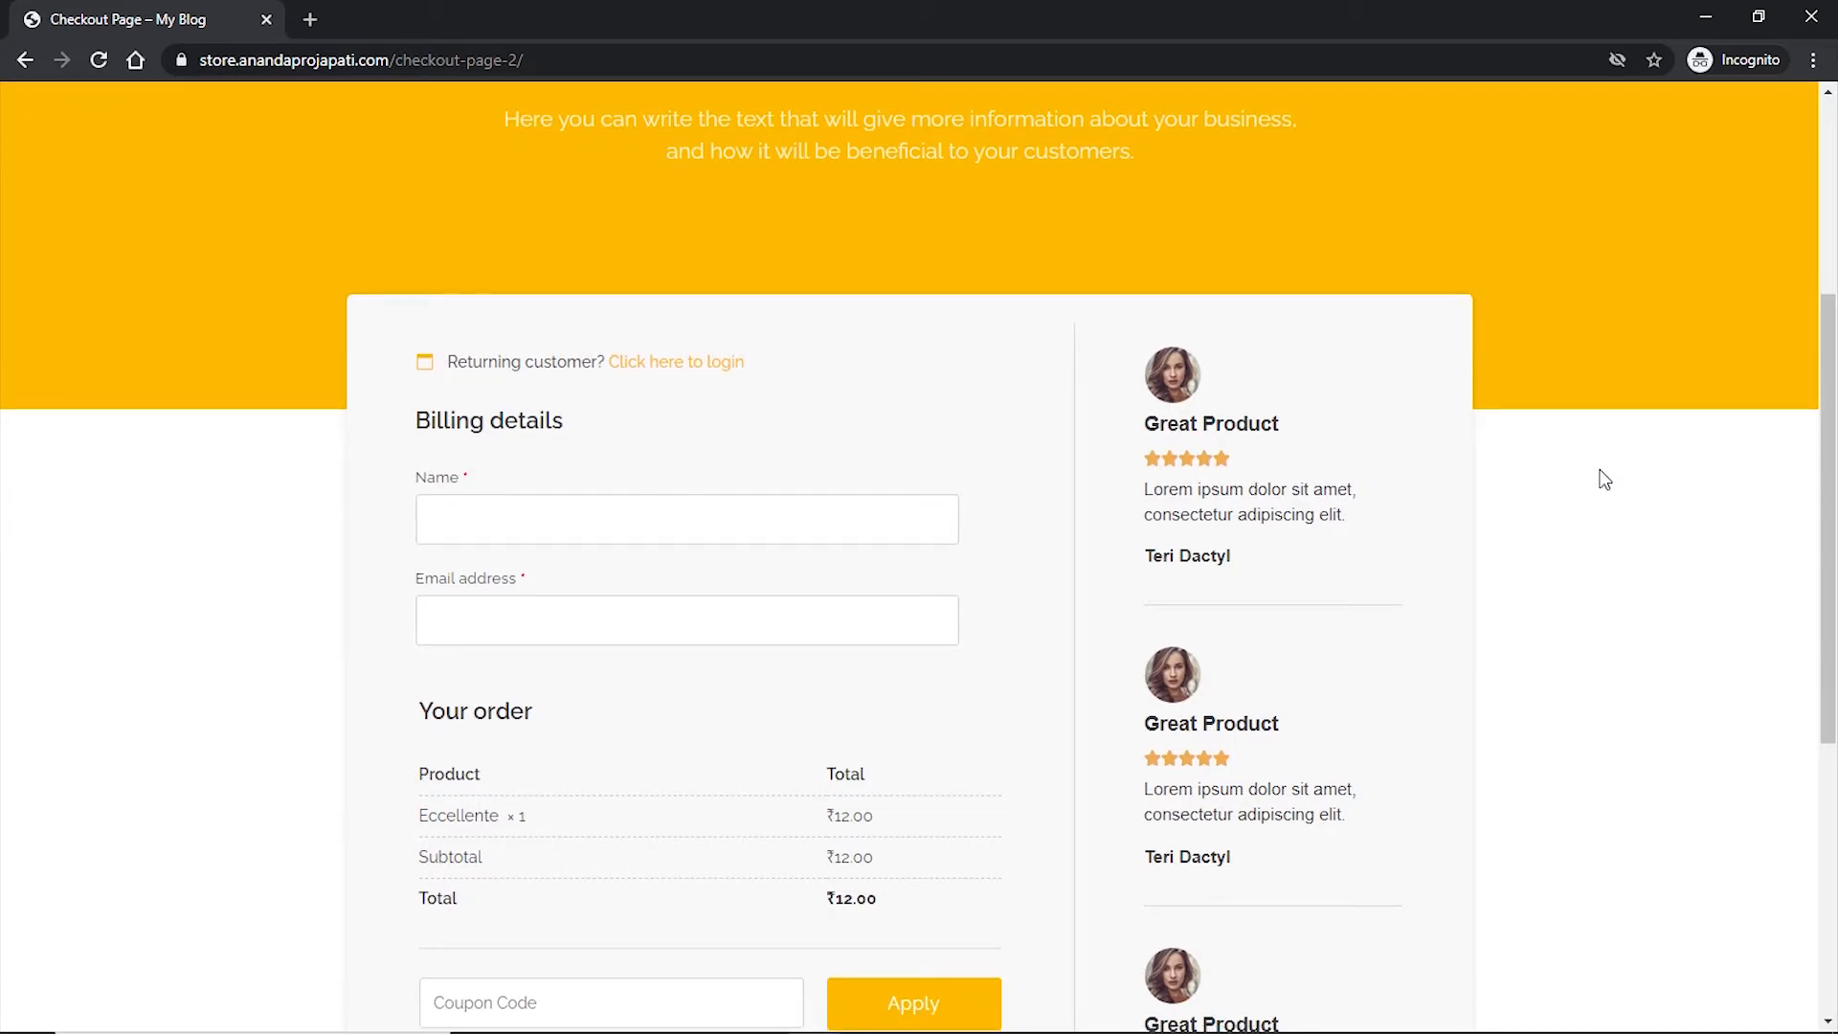
pyautogui.scroll(-2, 1532, 421)
pyautogui.scroll(2, 1532, 522)
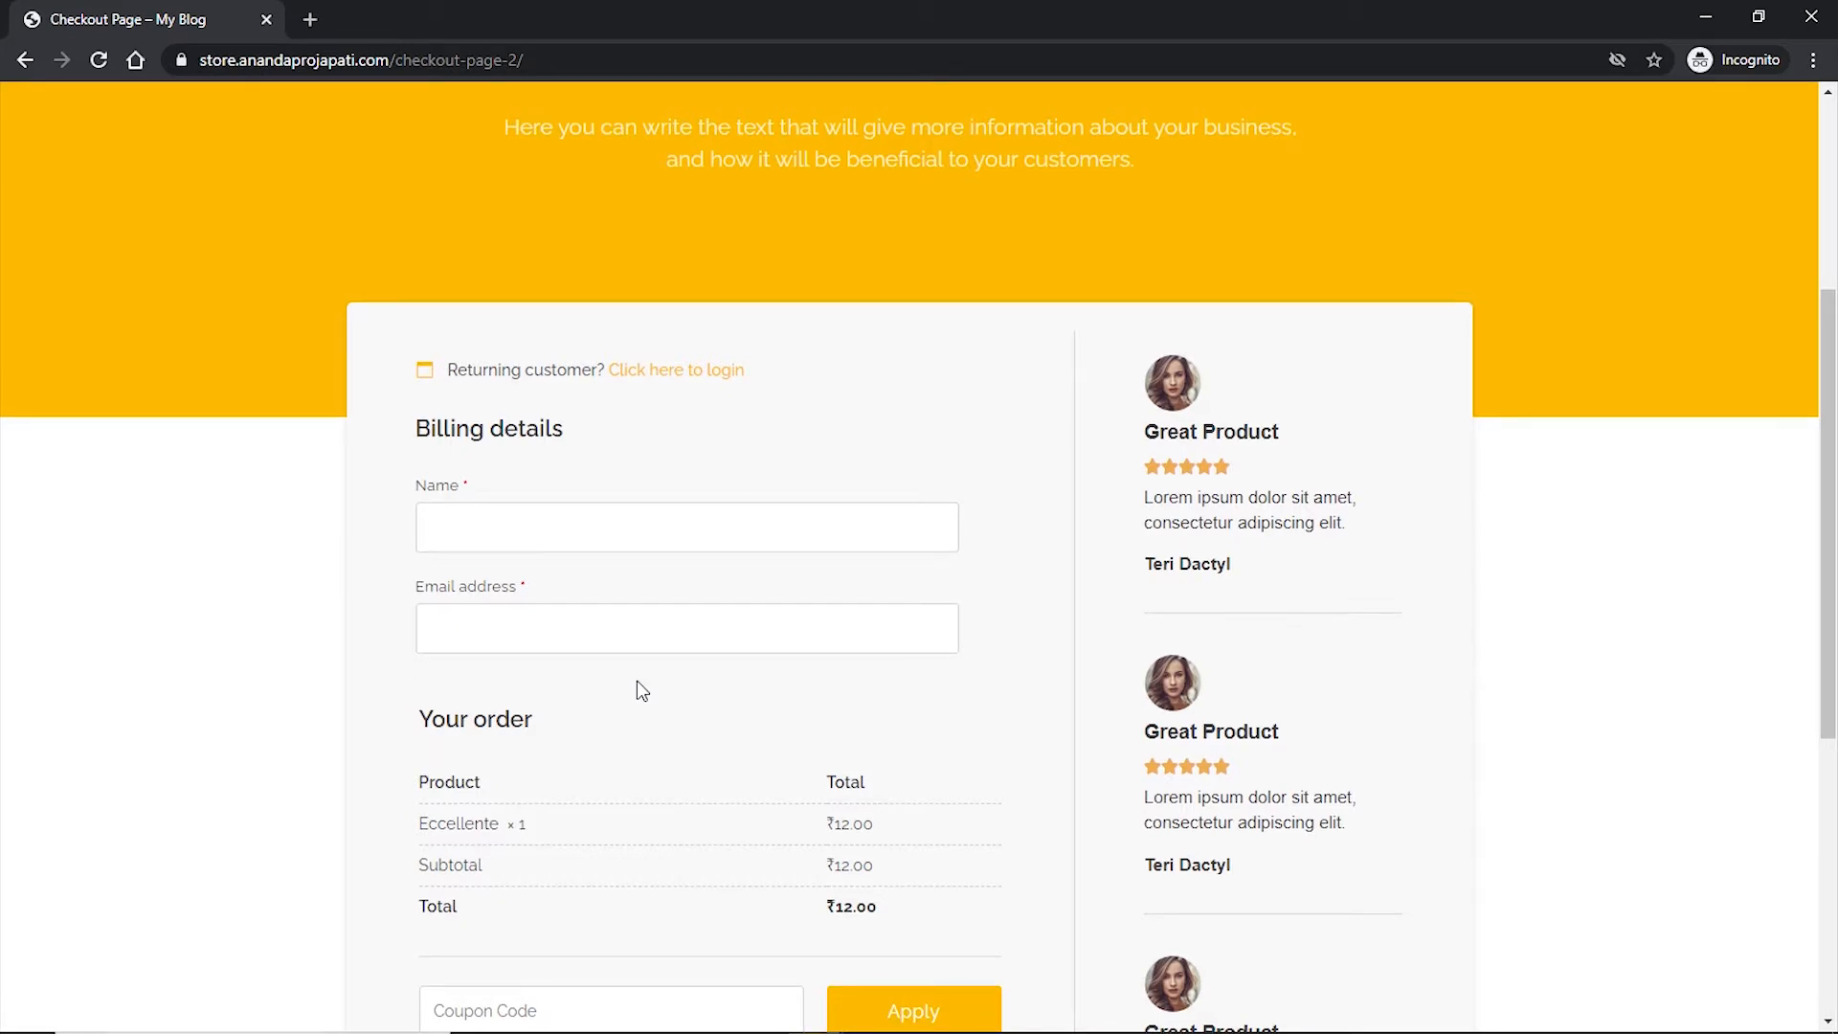
pyautogui.scroll(4, 641, 690)
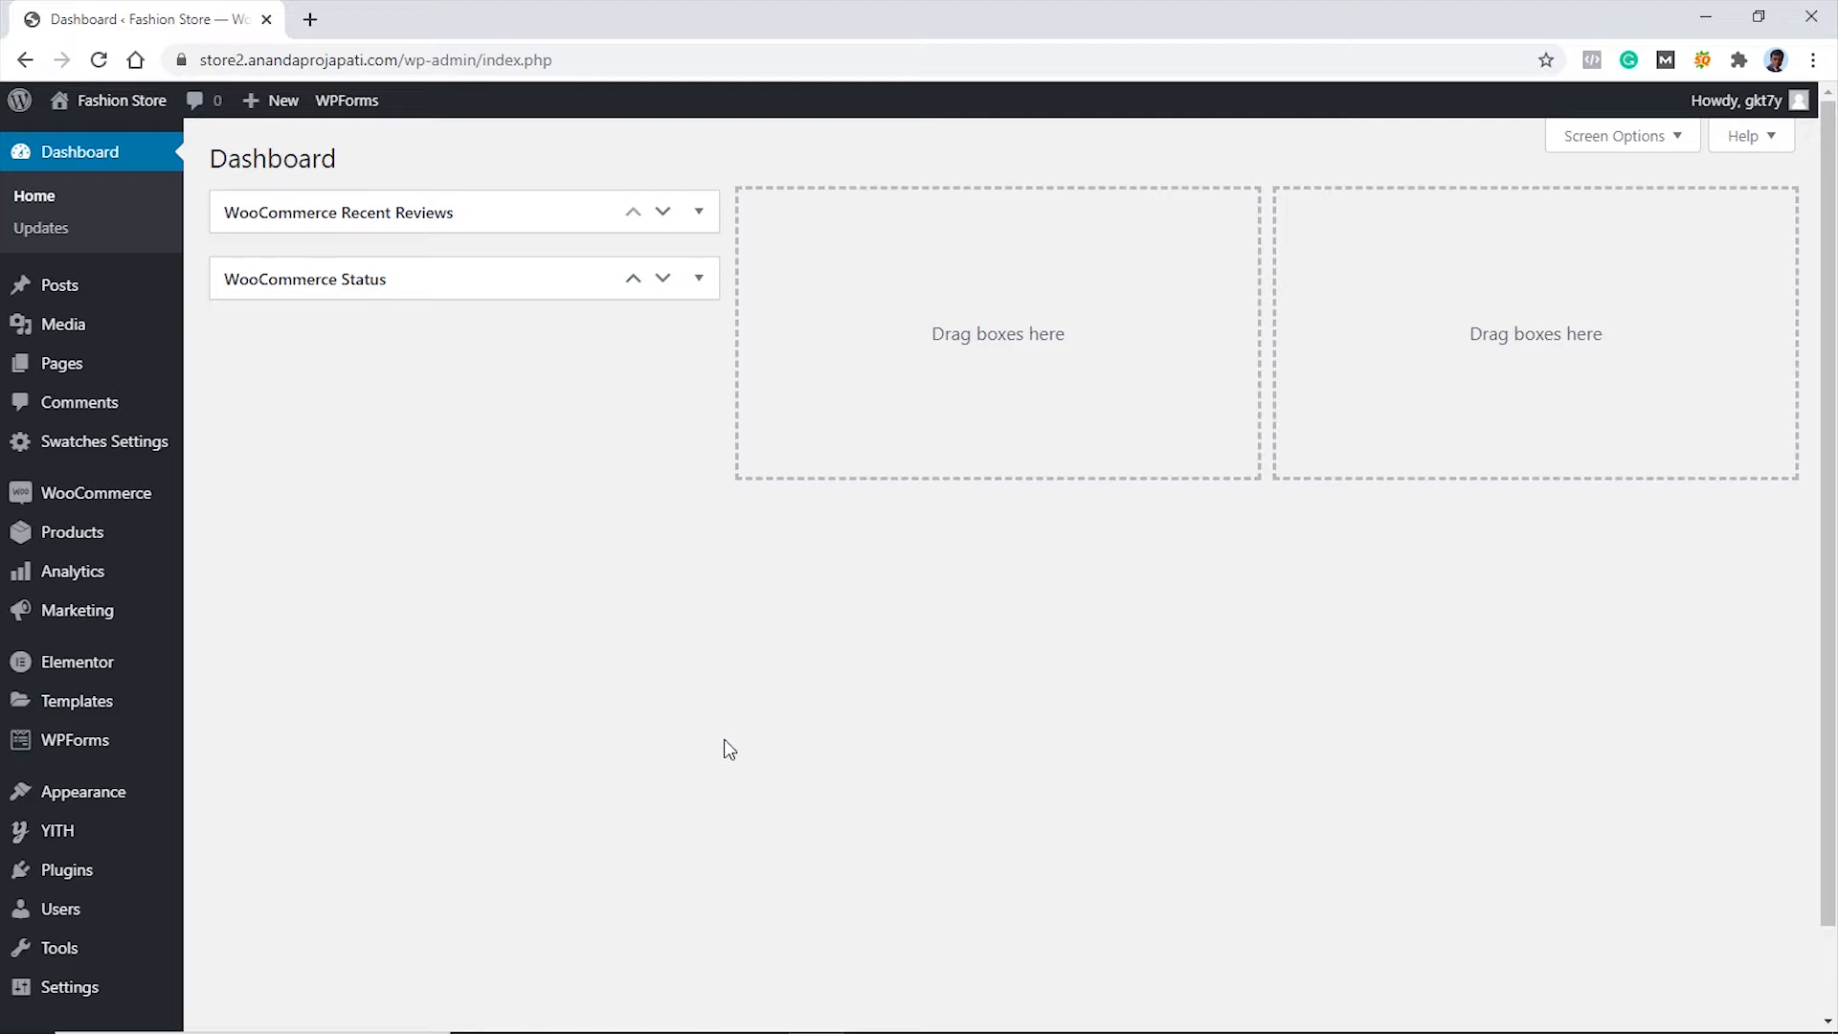
# Find the Code Snippets plugin in the plugin directory, then install and activate it
pyautogui.moveTo(58, 874)
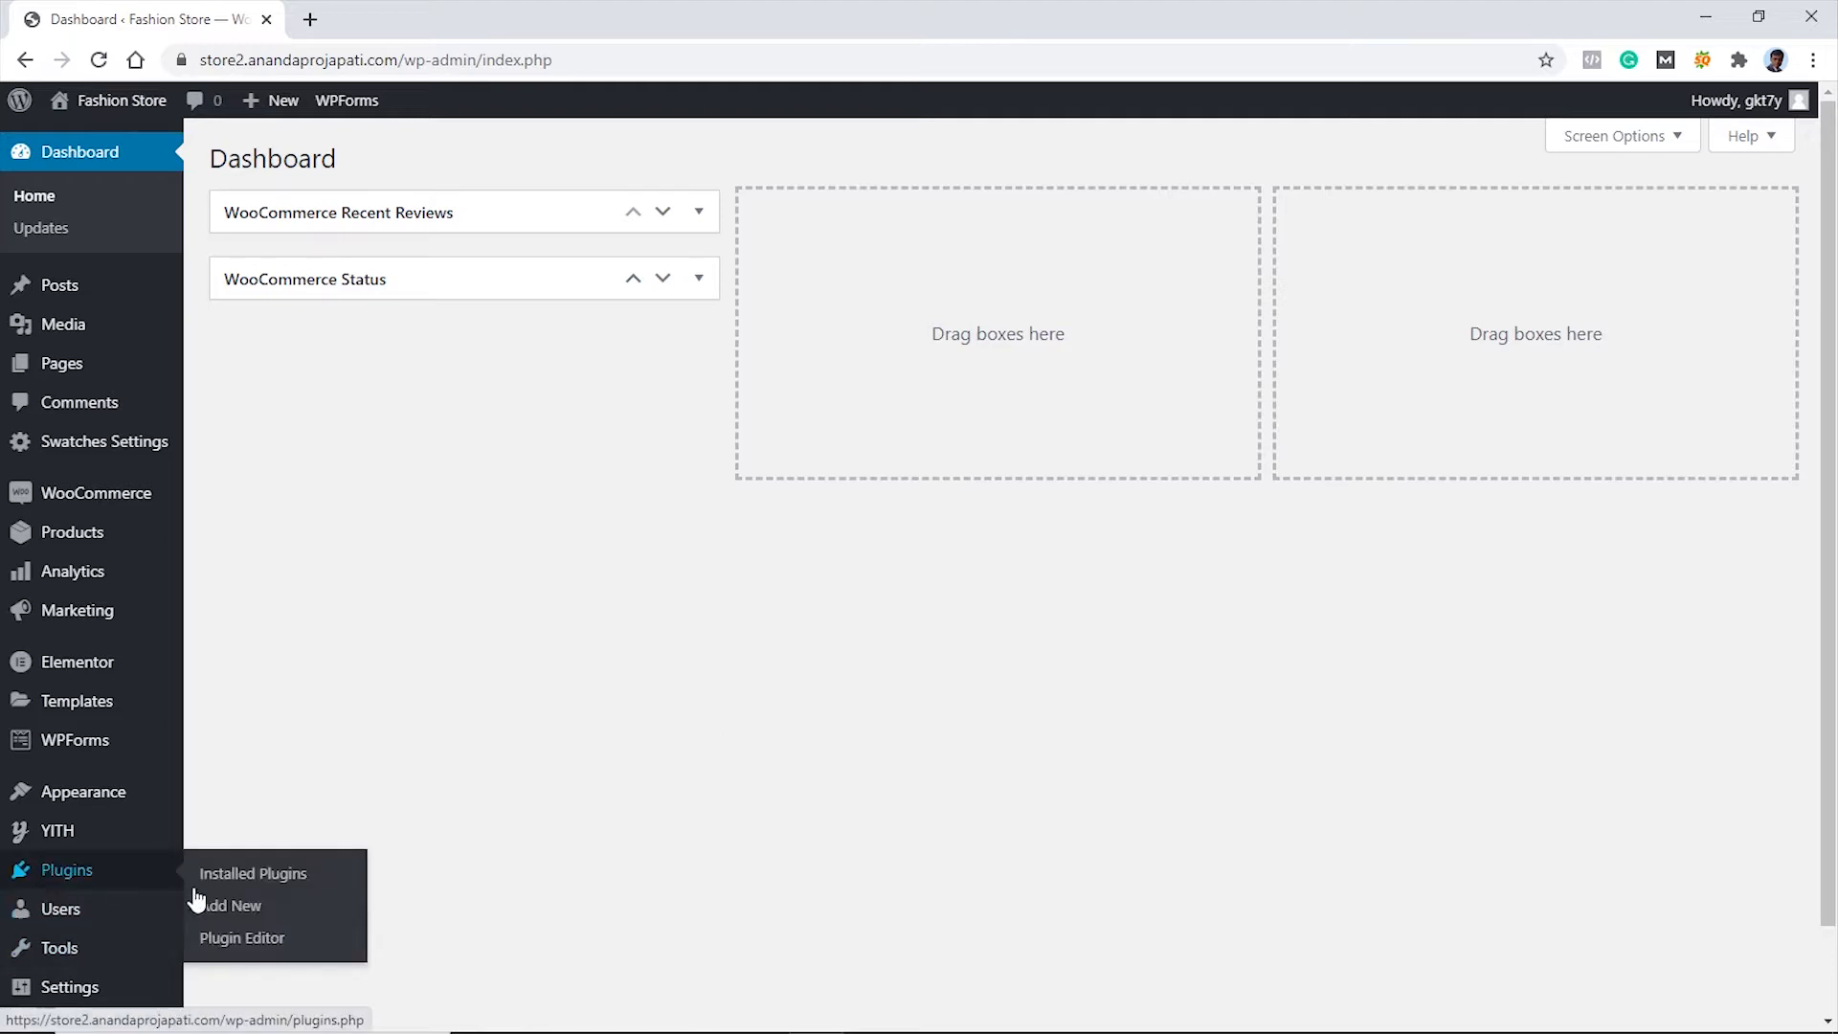
pyautogui.click(223, 910)
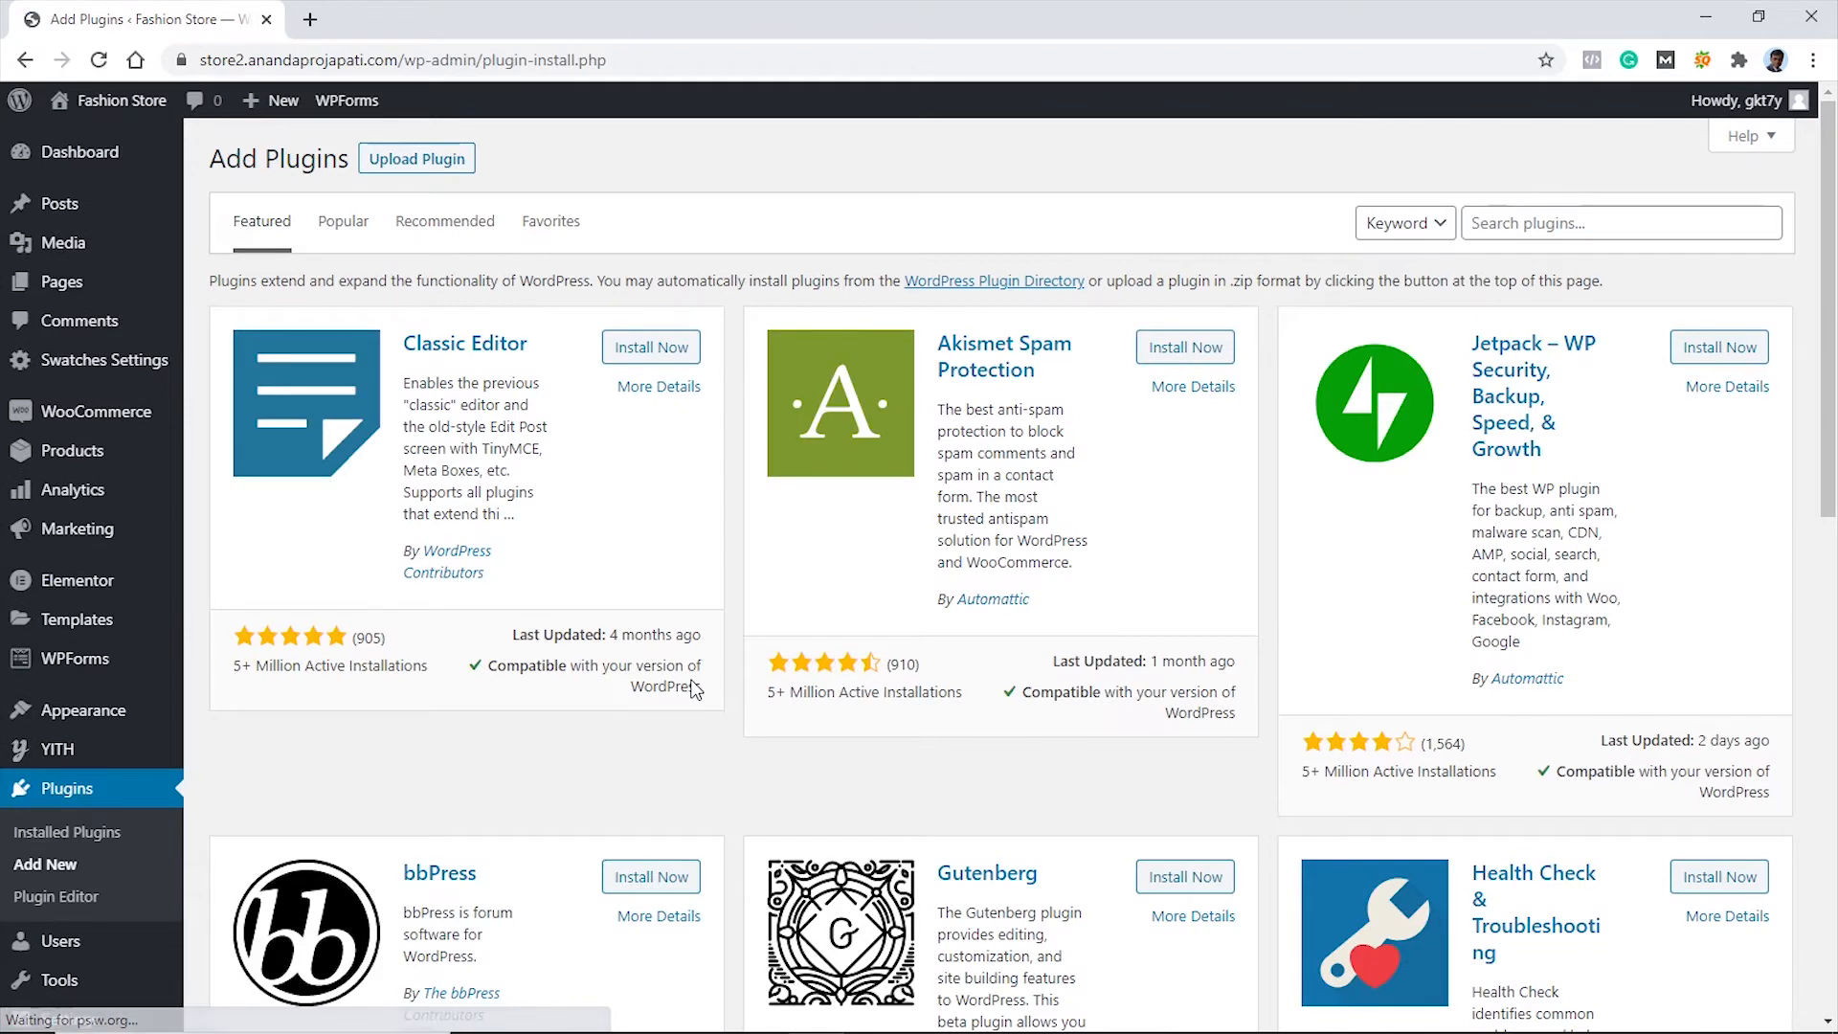
pyautogui.click(1572, 222)
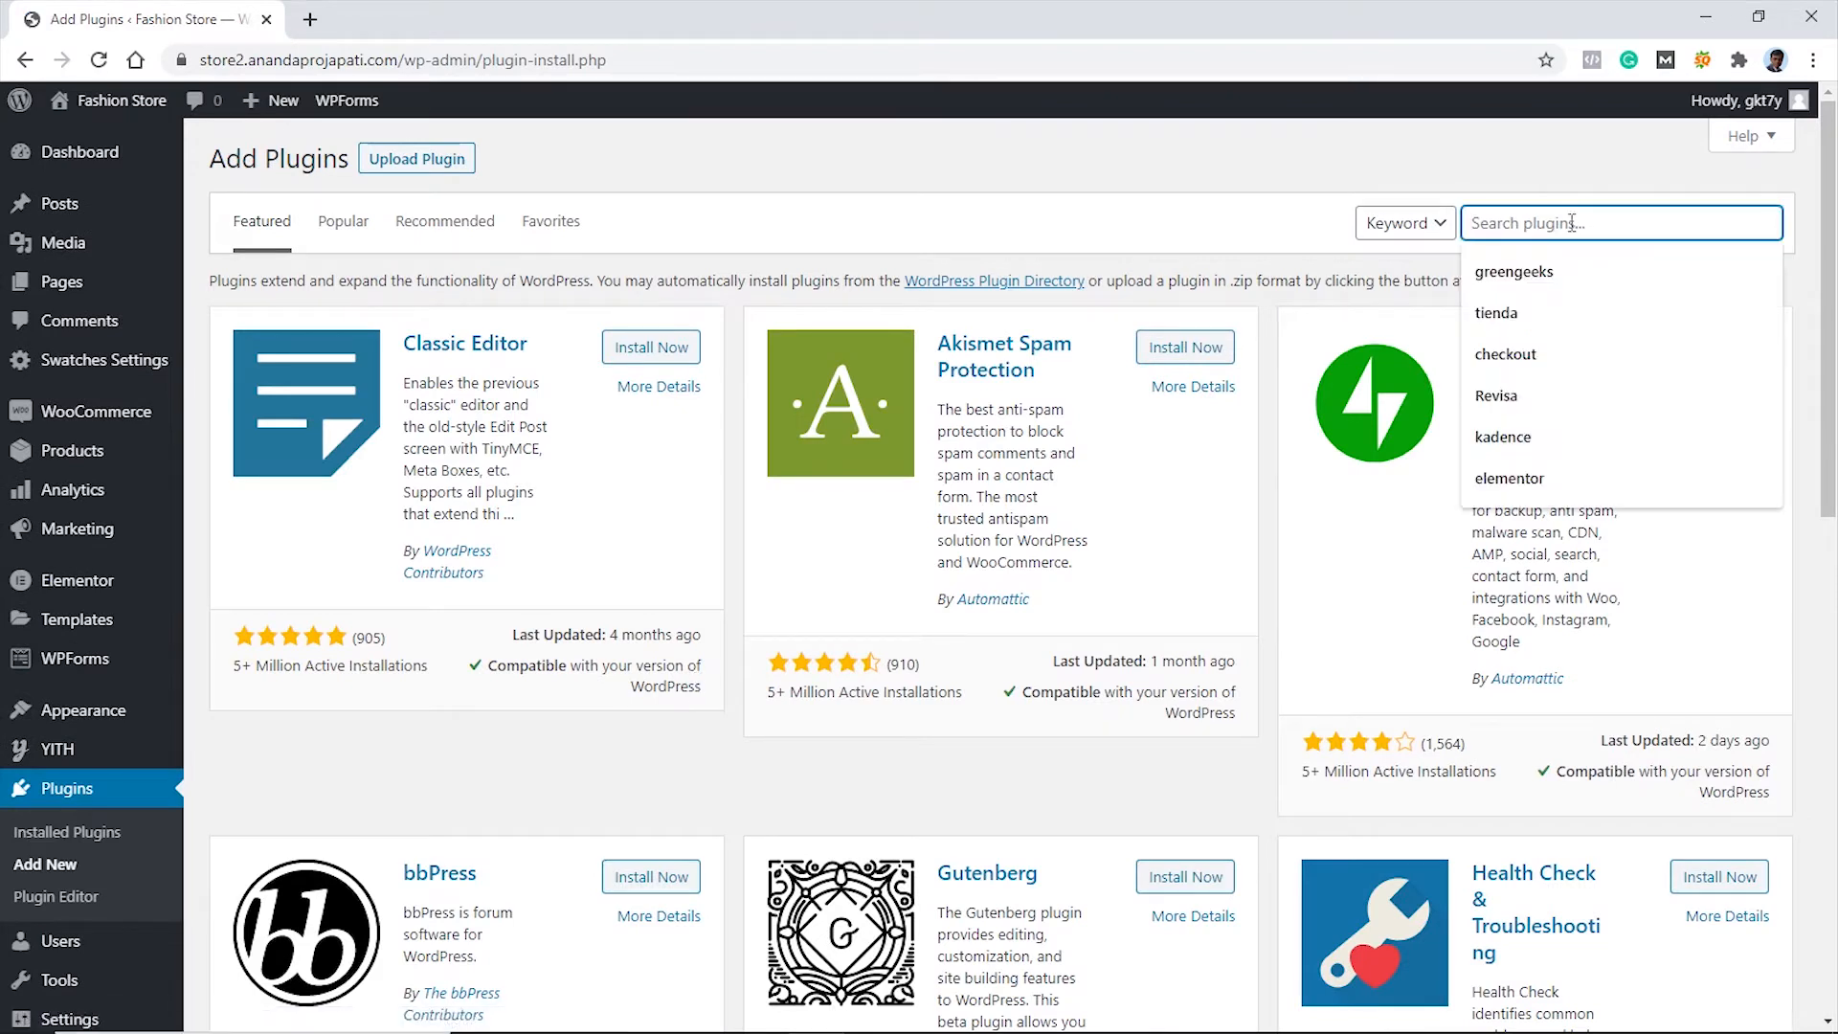
pyautogui.write('cod')
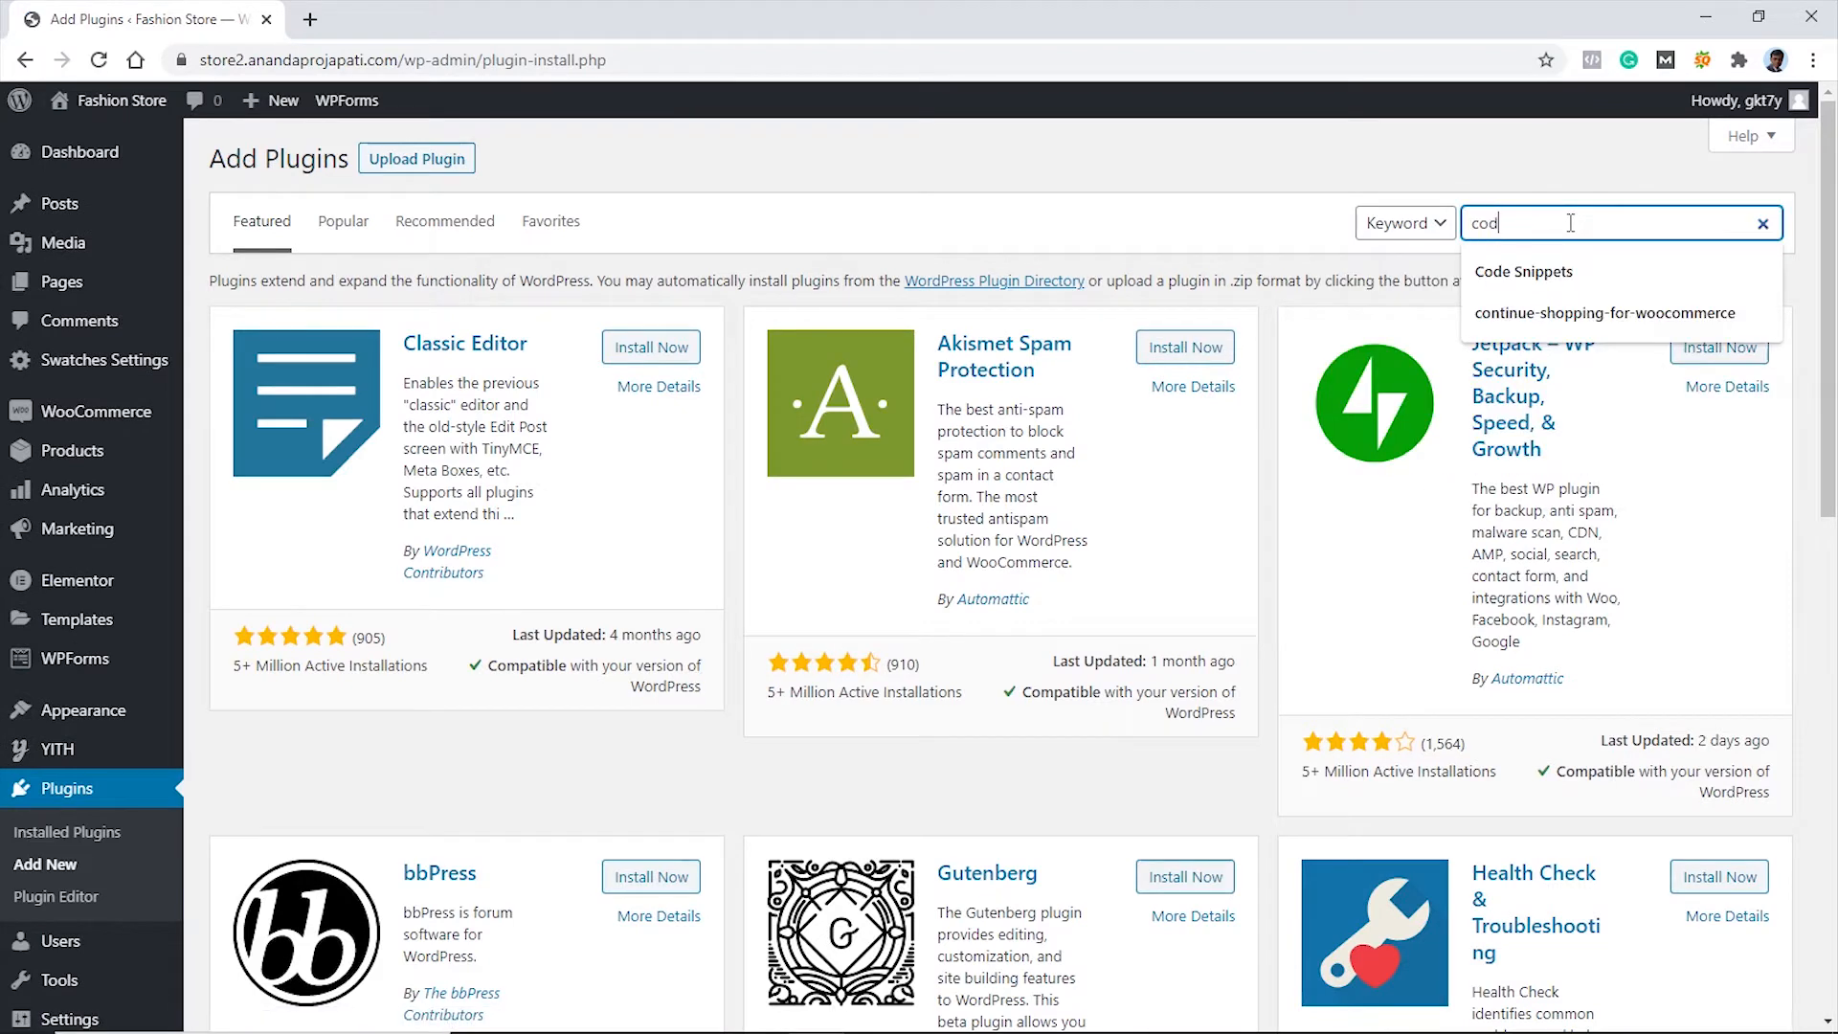
pyautogui.write('e sni')
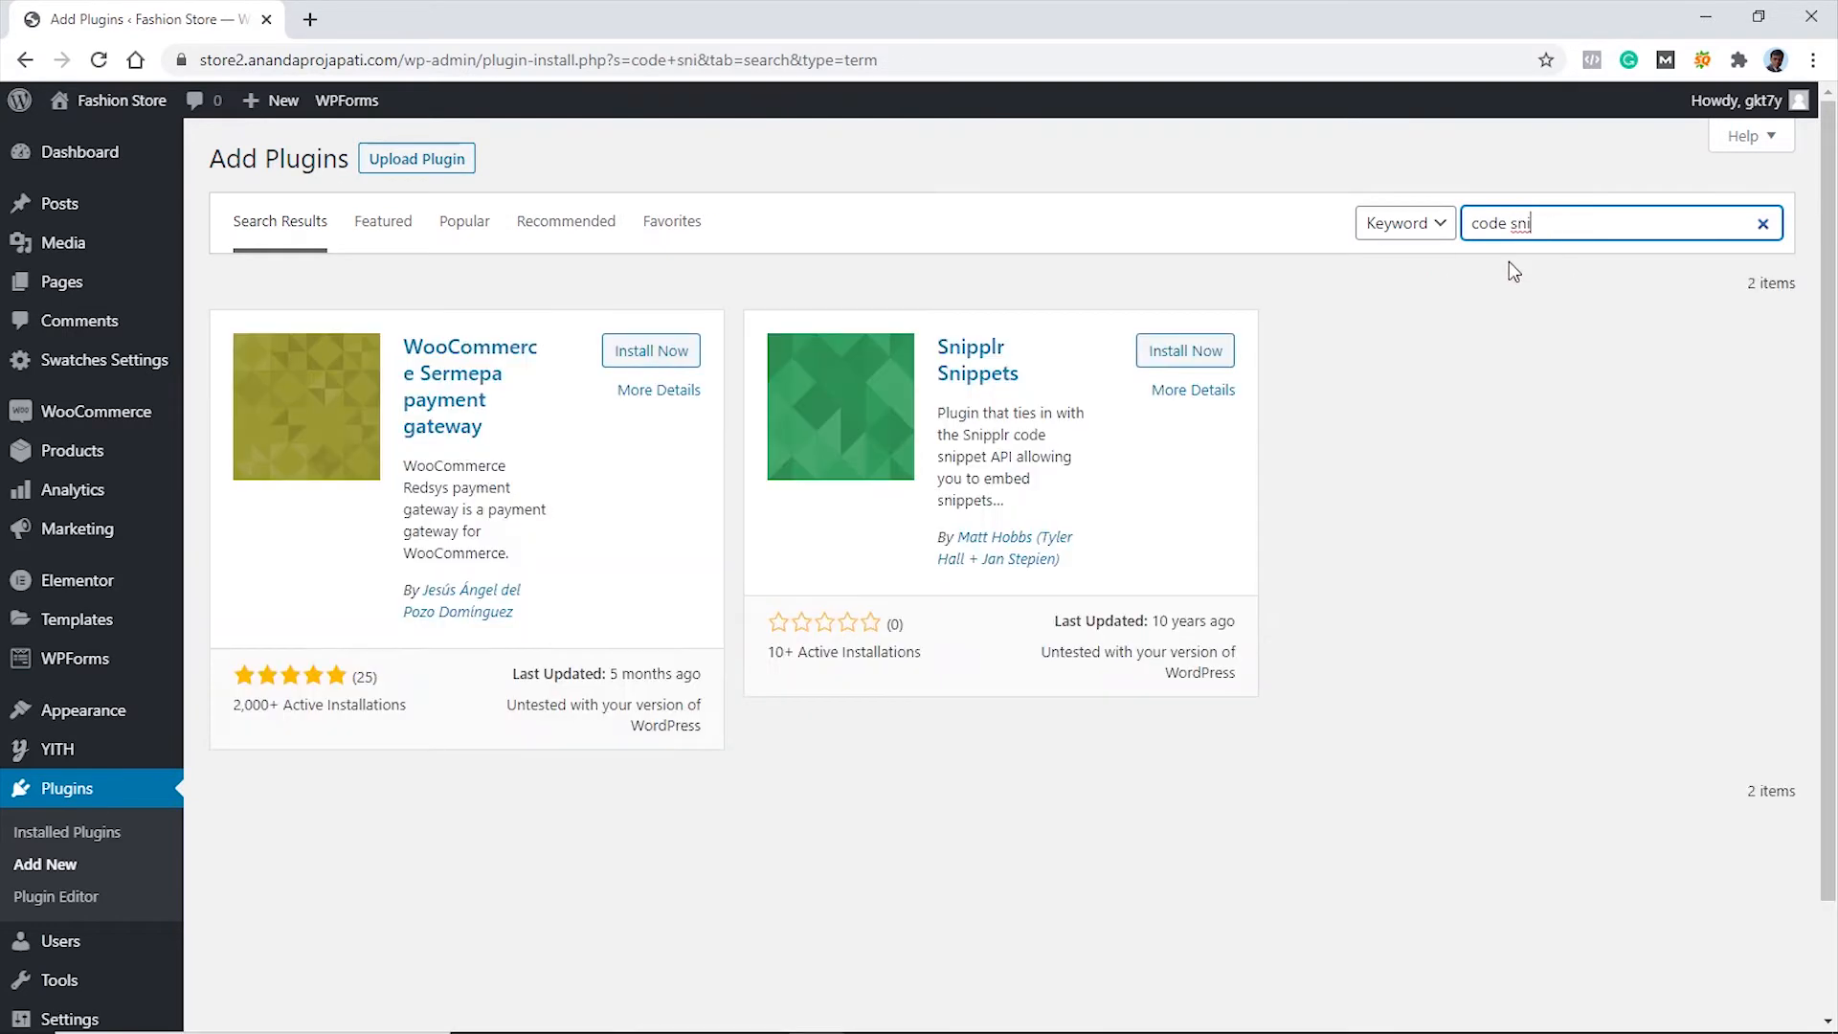
pyautogui.press('BackSpace')
pyautogui.press('BackSpace')
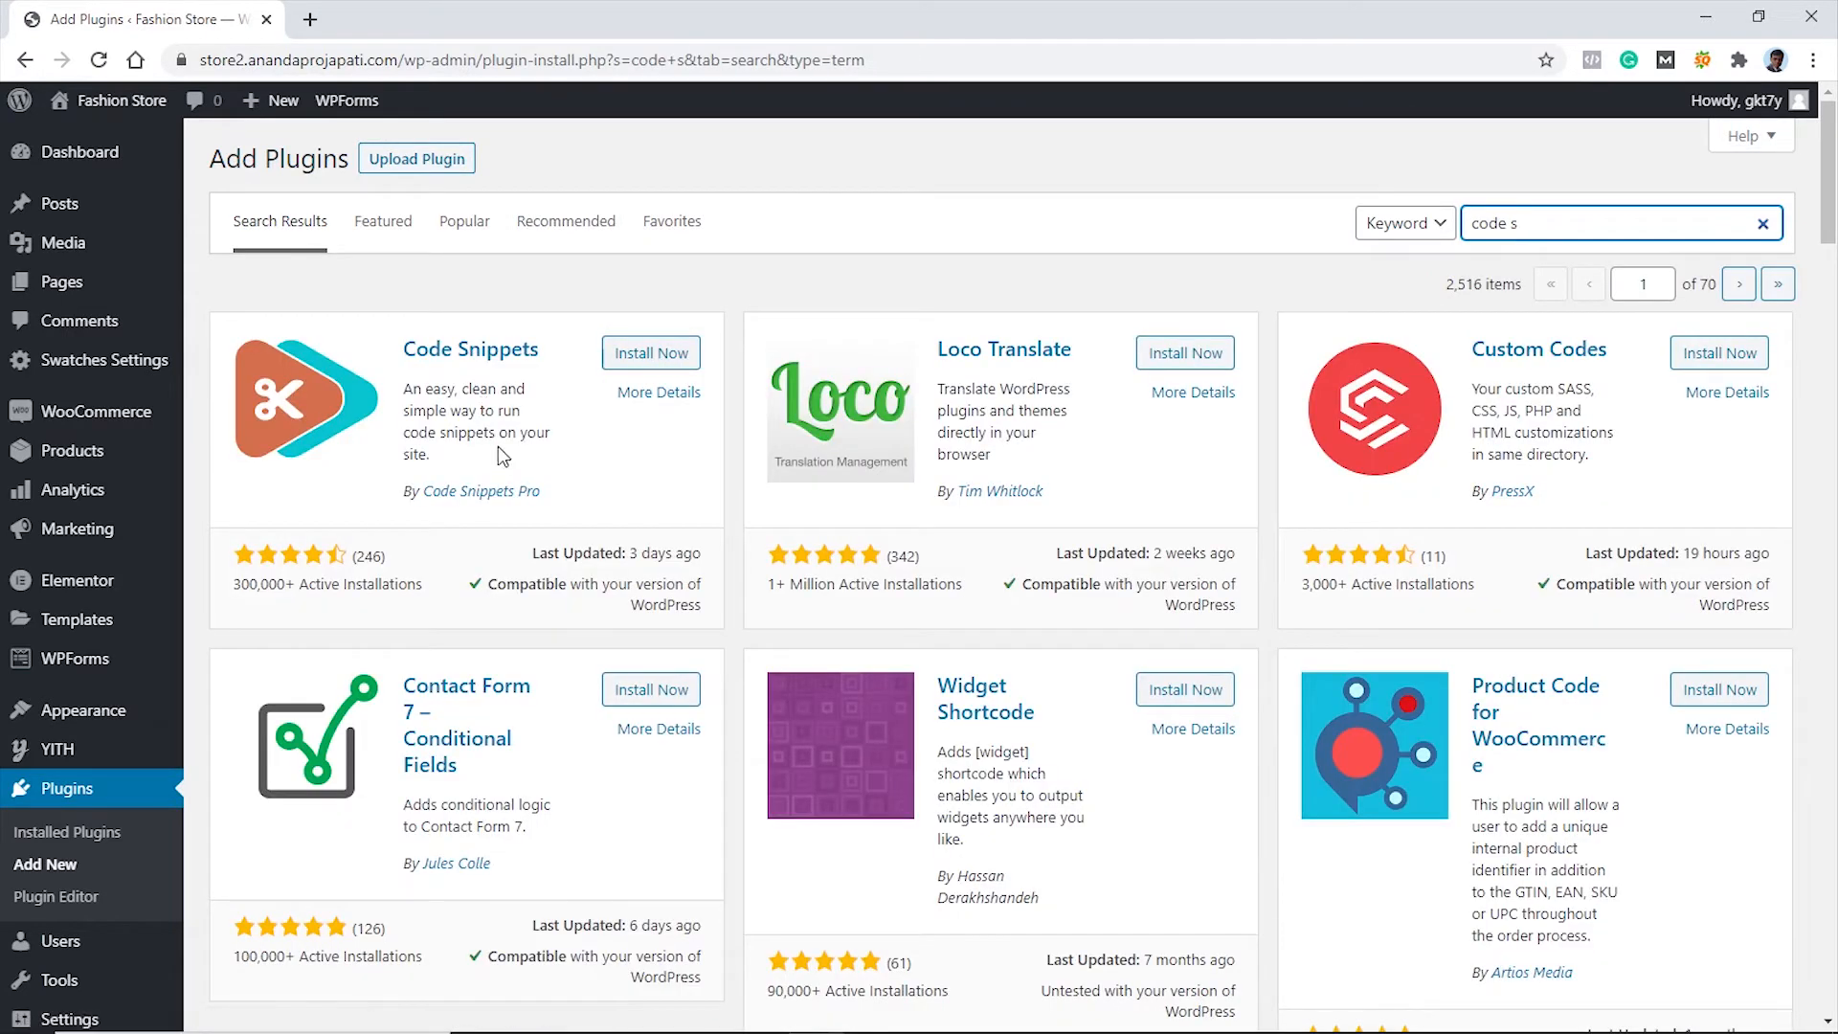
pyautogui.click(659, 354)
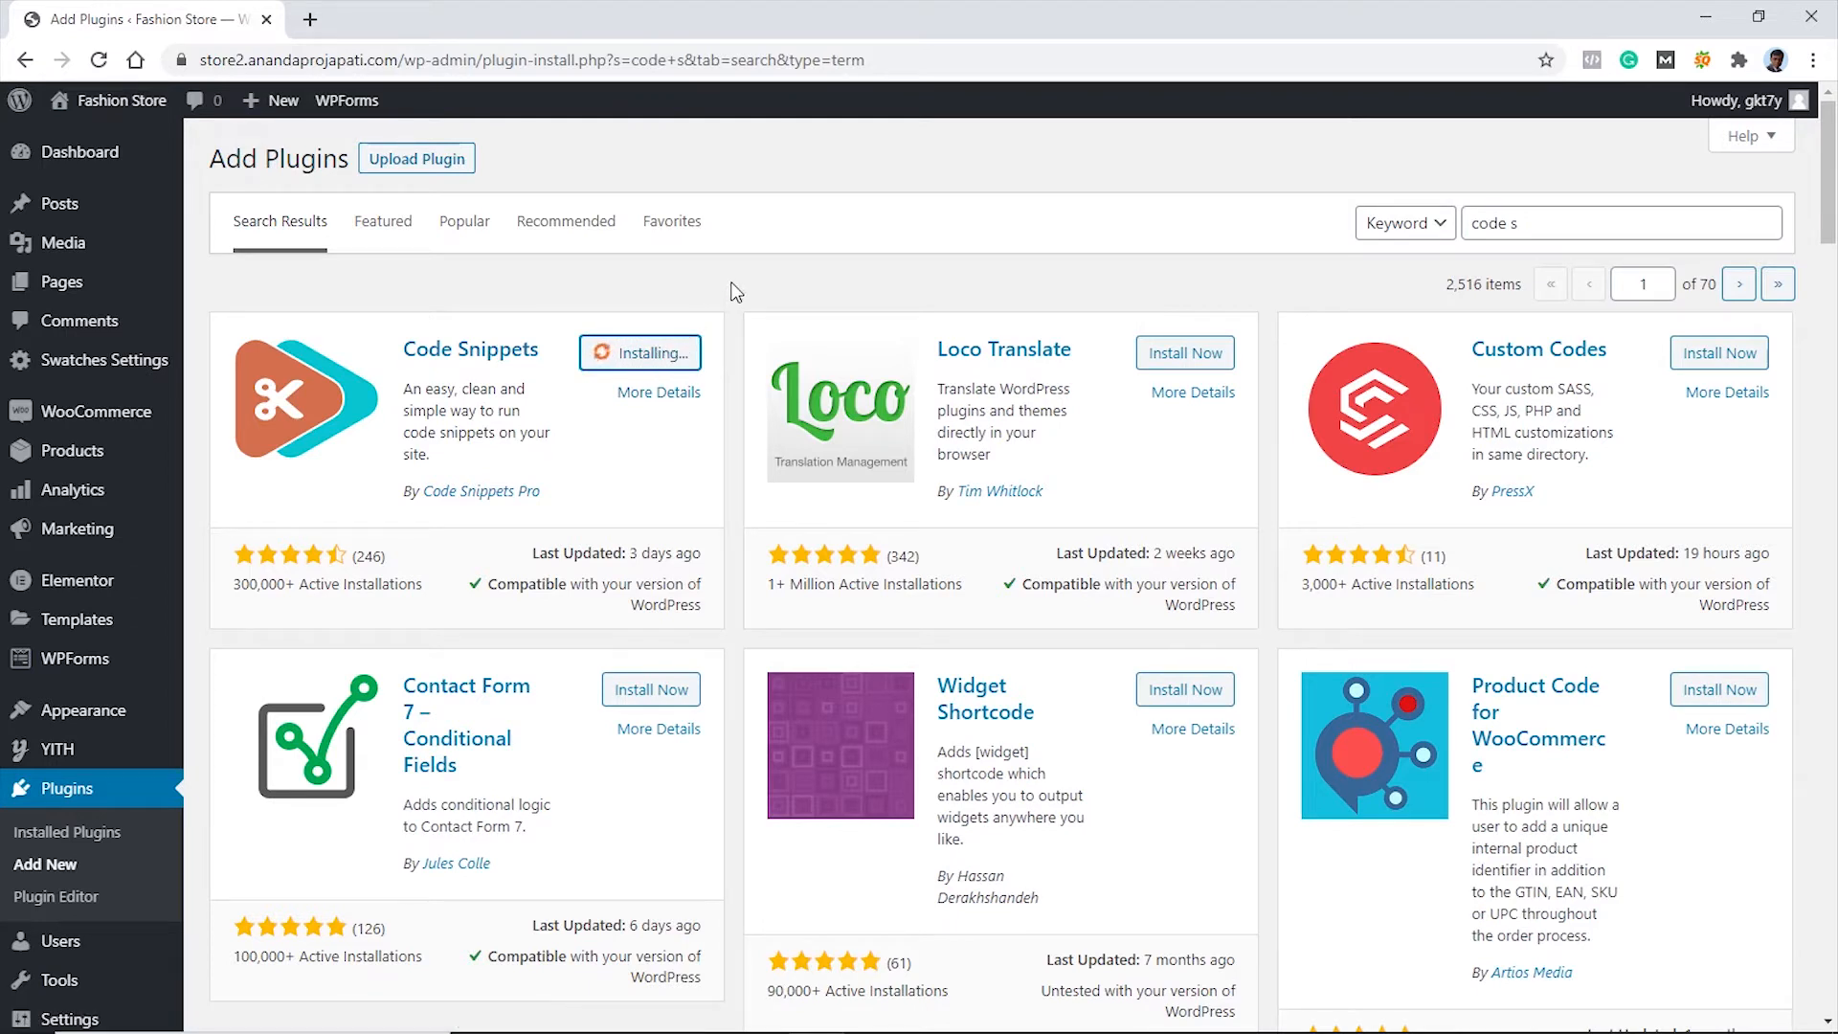
pyautogui.click(665, 359)
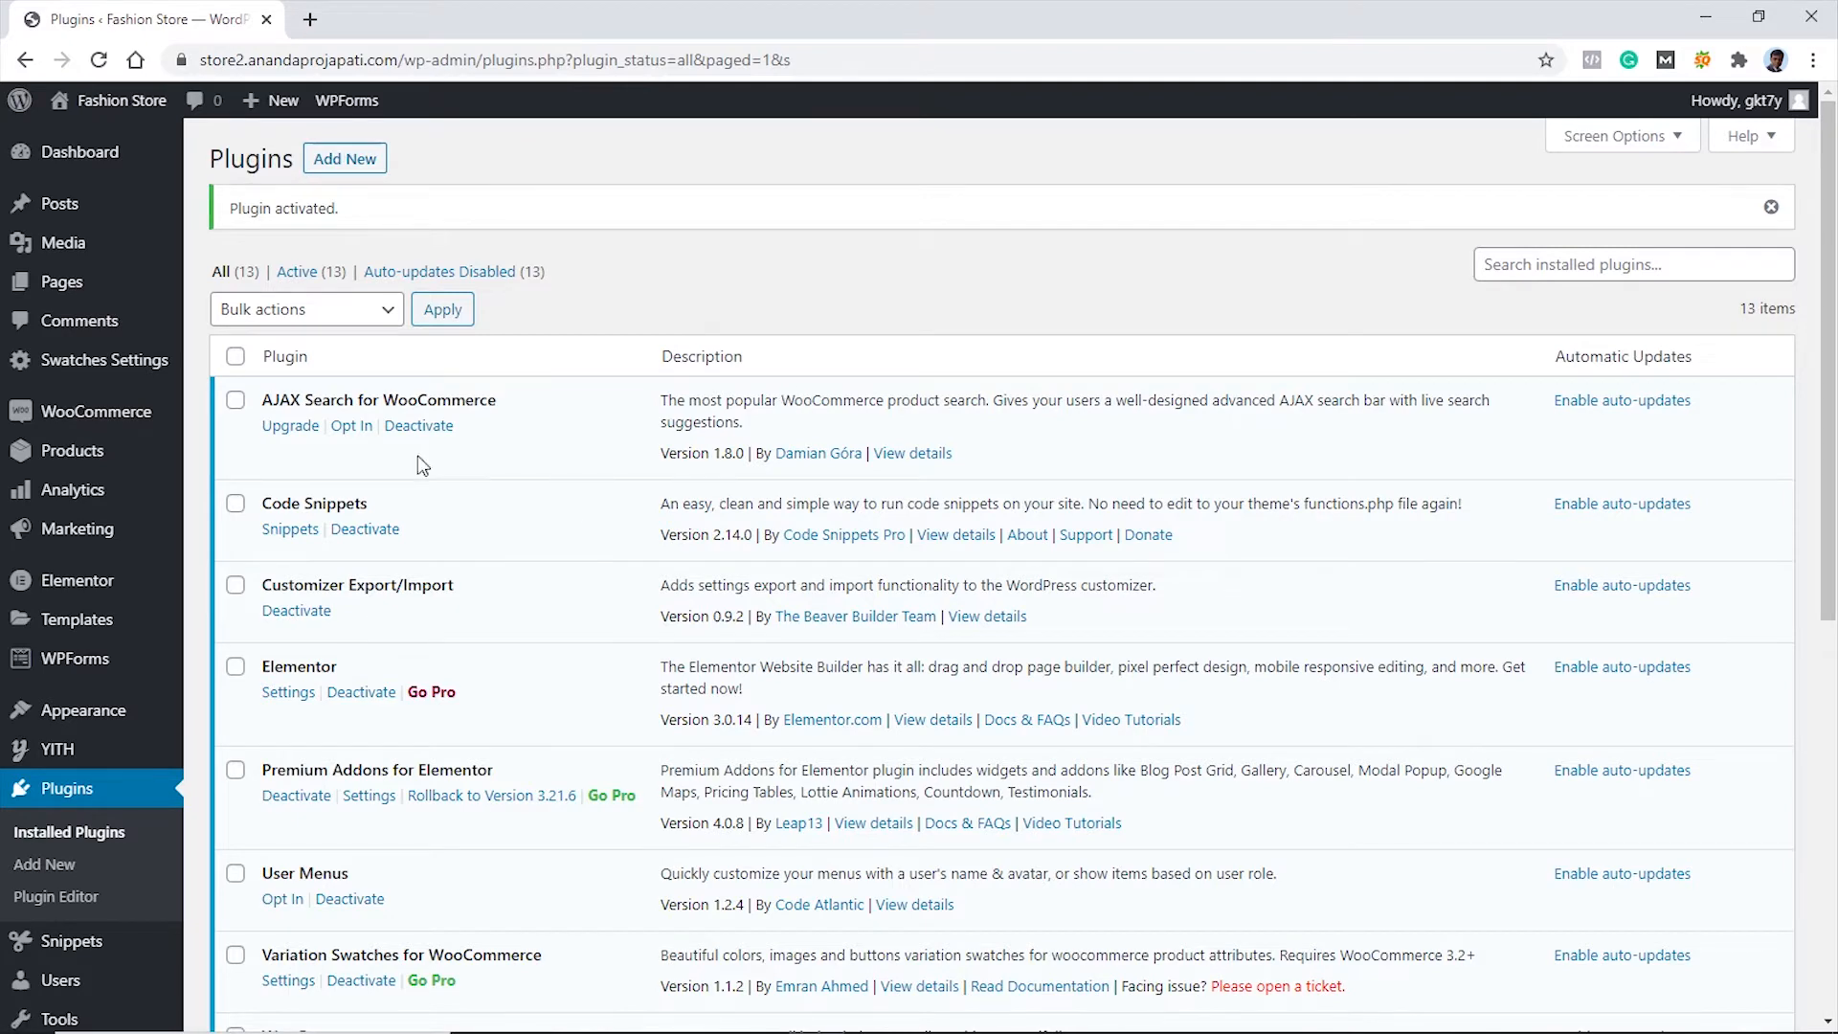
pyautogui.scroll(-7, 607, 513)
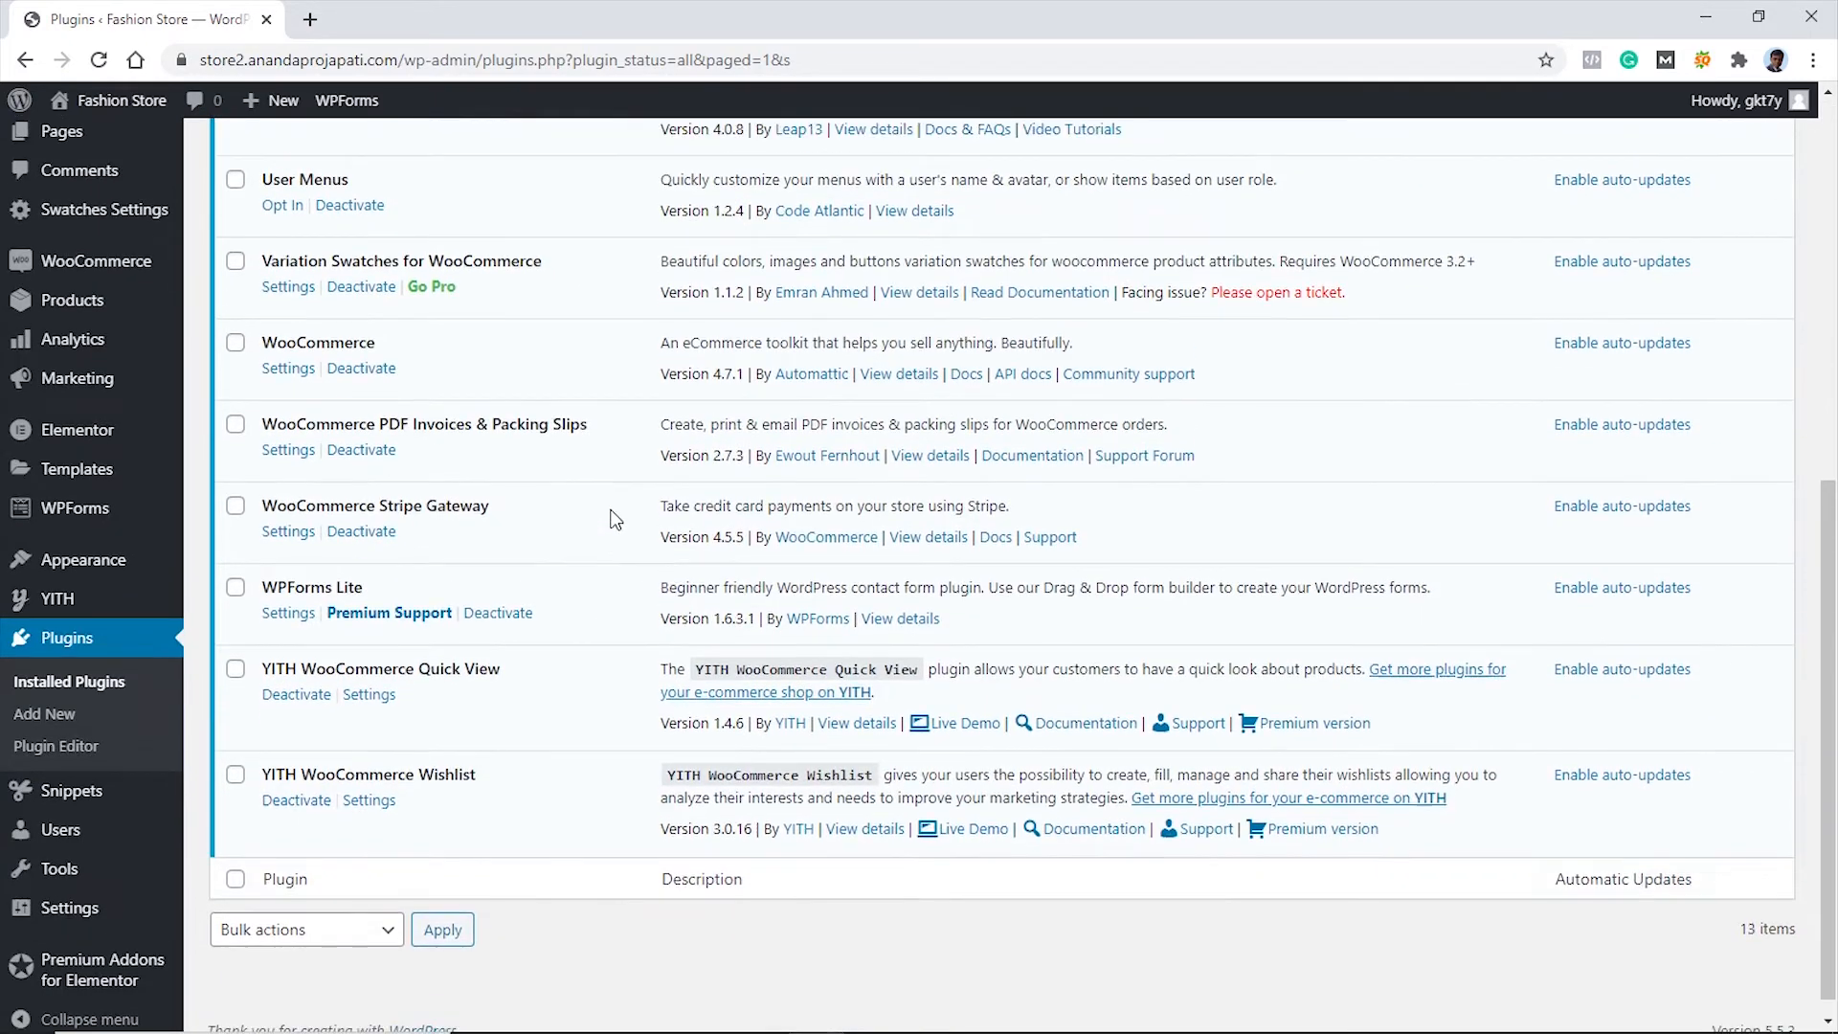
pyautogui.scroll(6, 614, 518)
pyautogui.scroll(1, 615, 518)
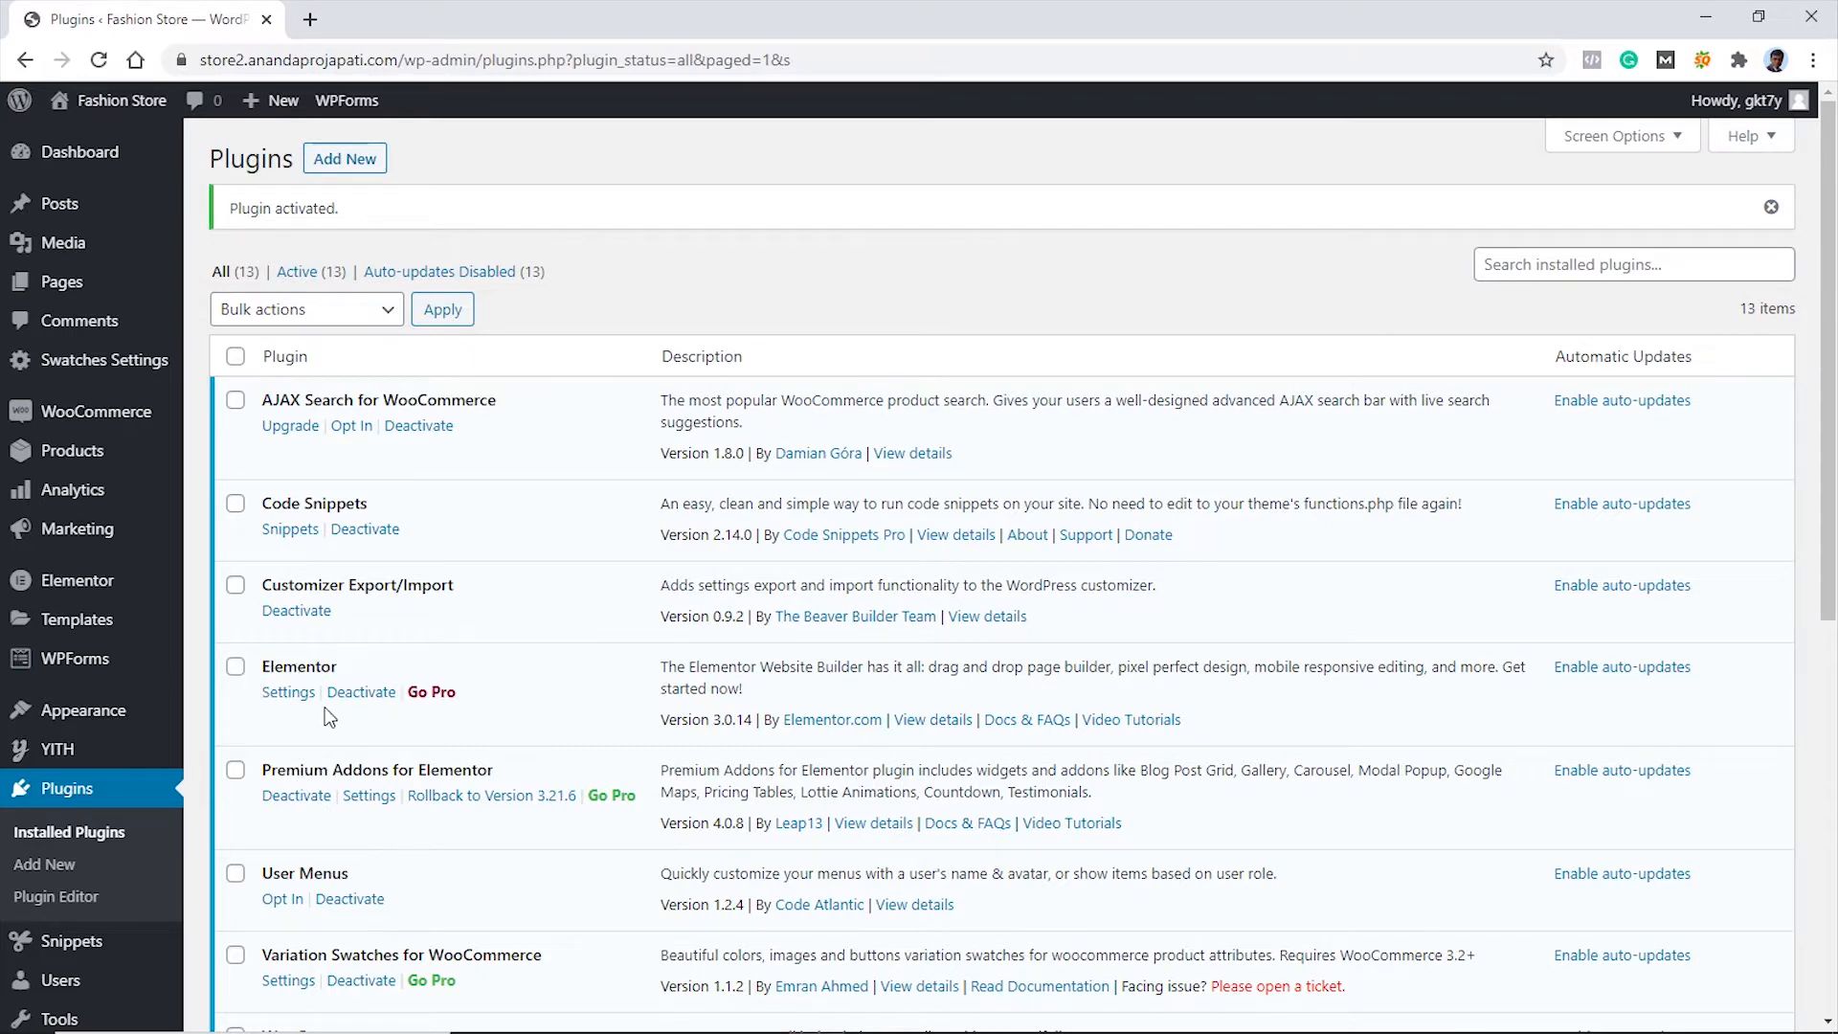
# Search the plugin directory for "cartflows", install and activate Funnel Builder by CartFlows, and skip its setup wizard
pyautogui.click(351, 172)
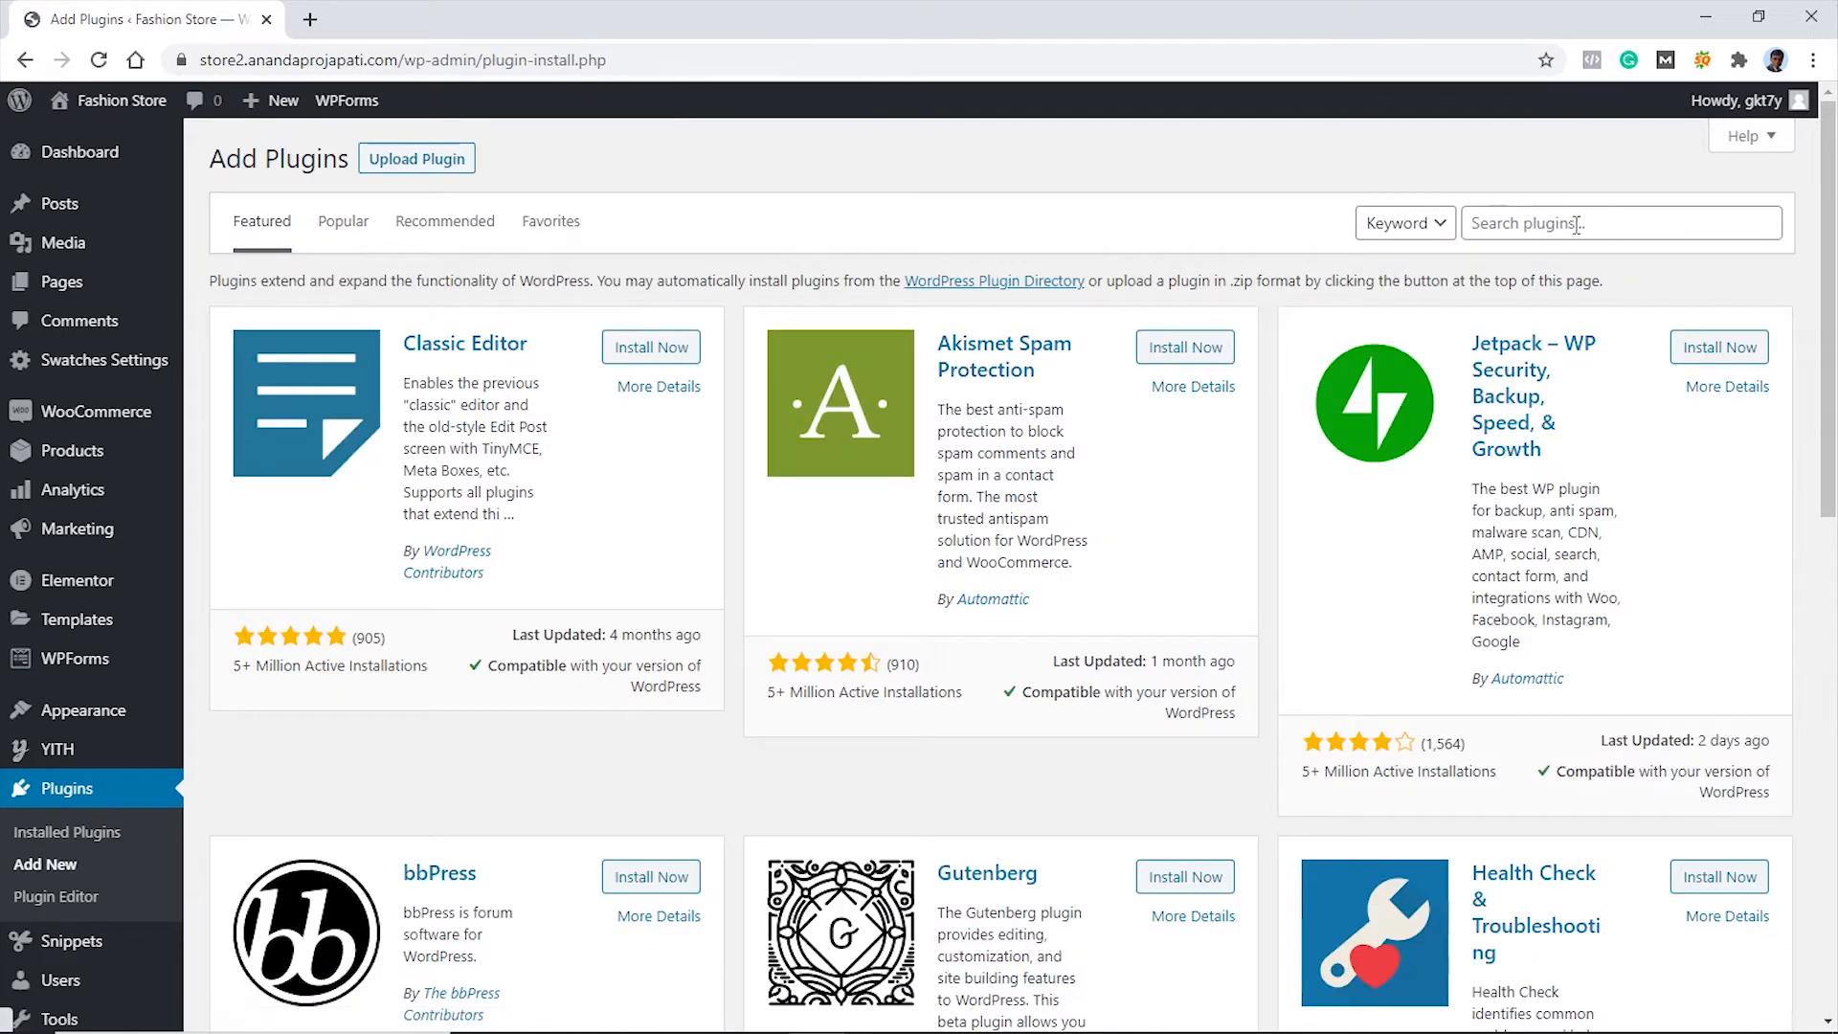
pyautogui.click(1577, 224)
pyautogui.write('cart')
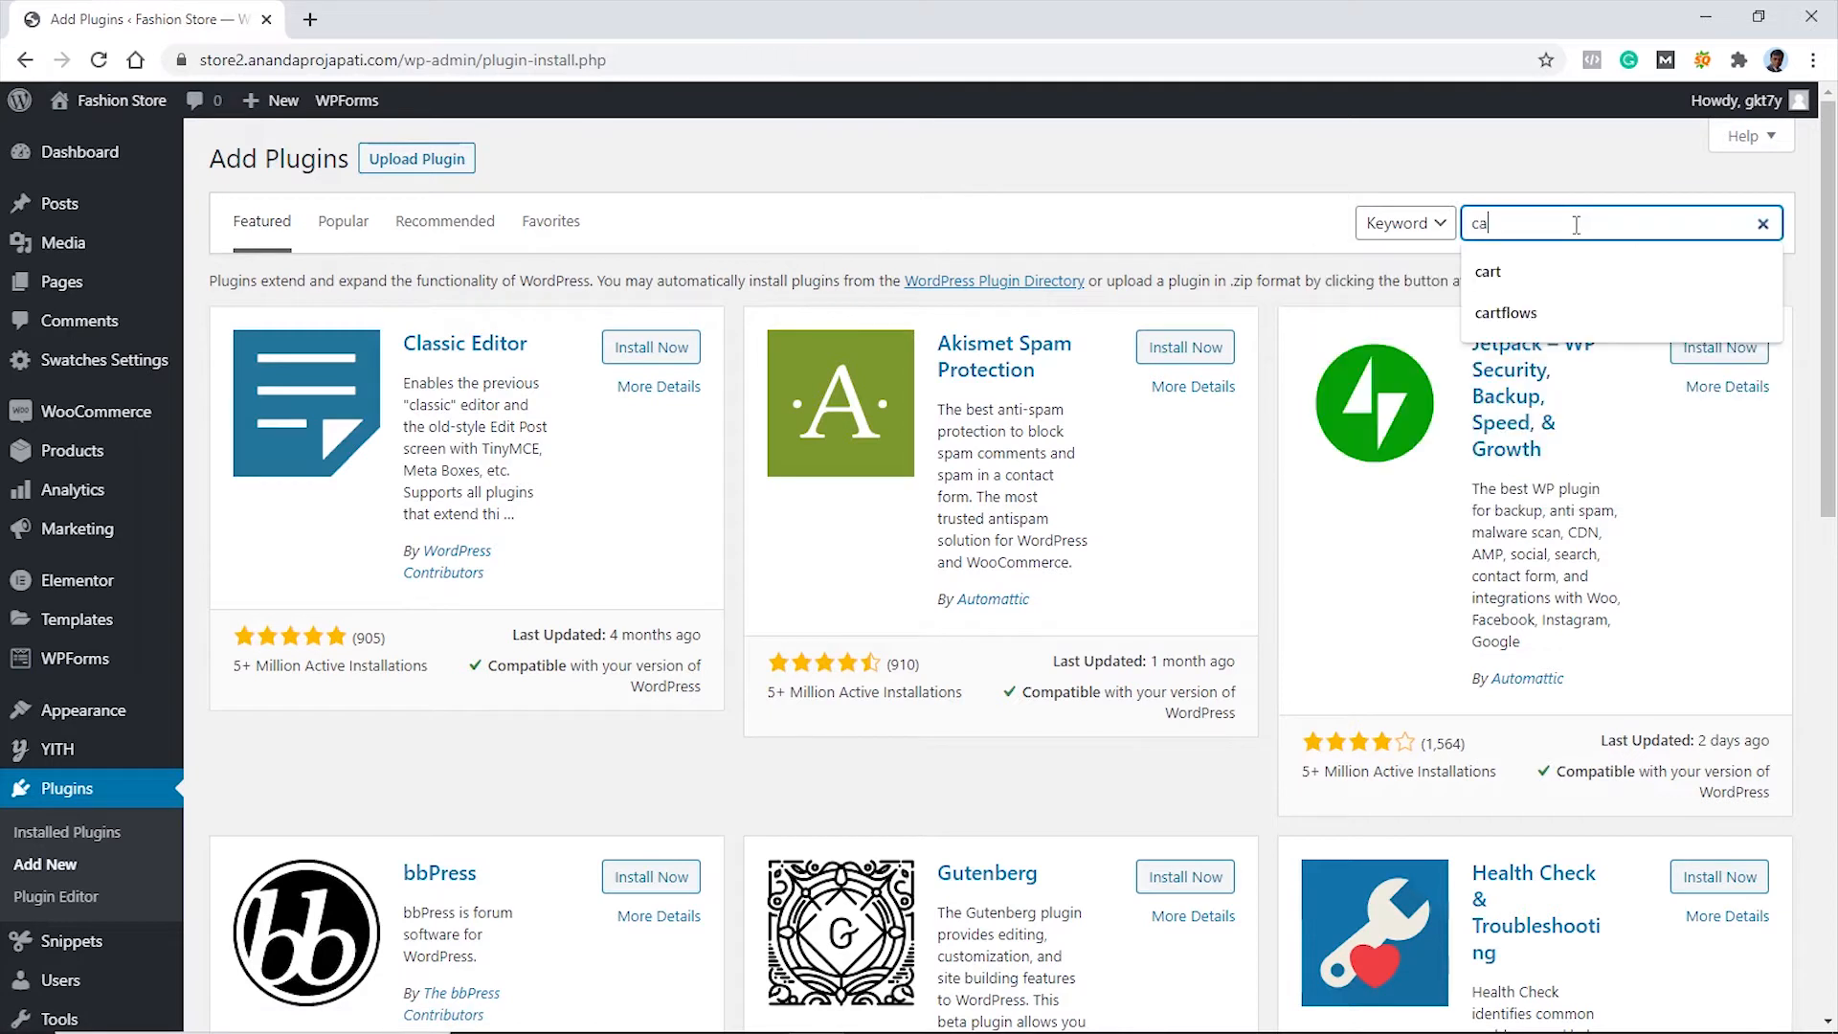
pyautogui.write('flows')
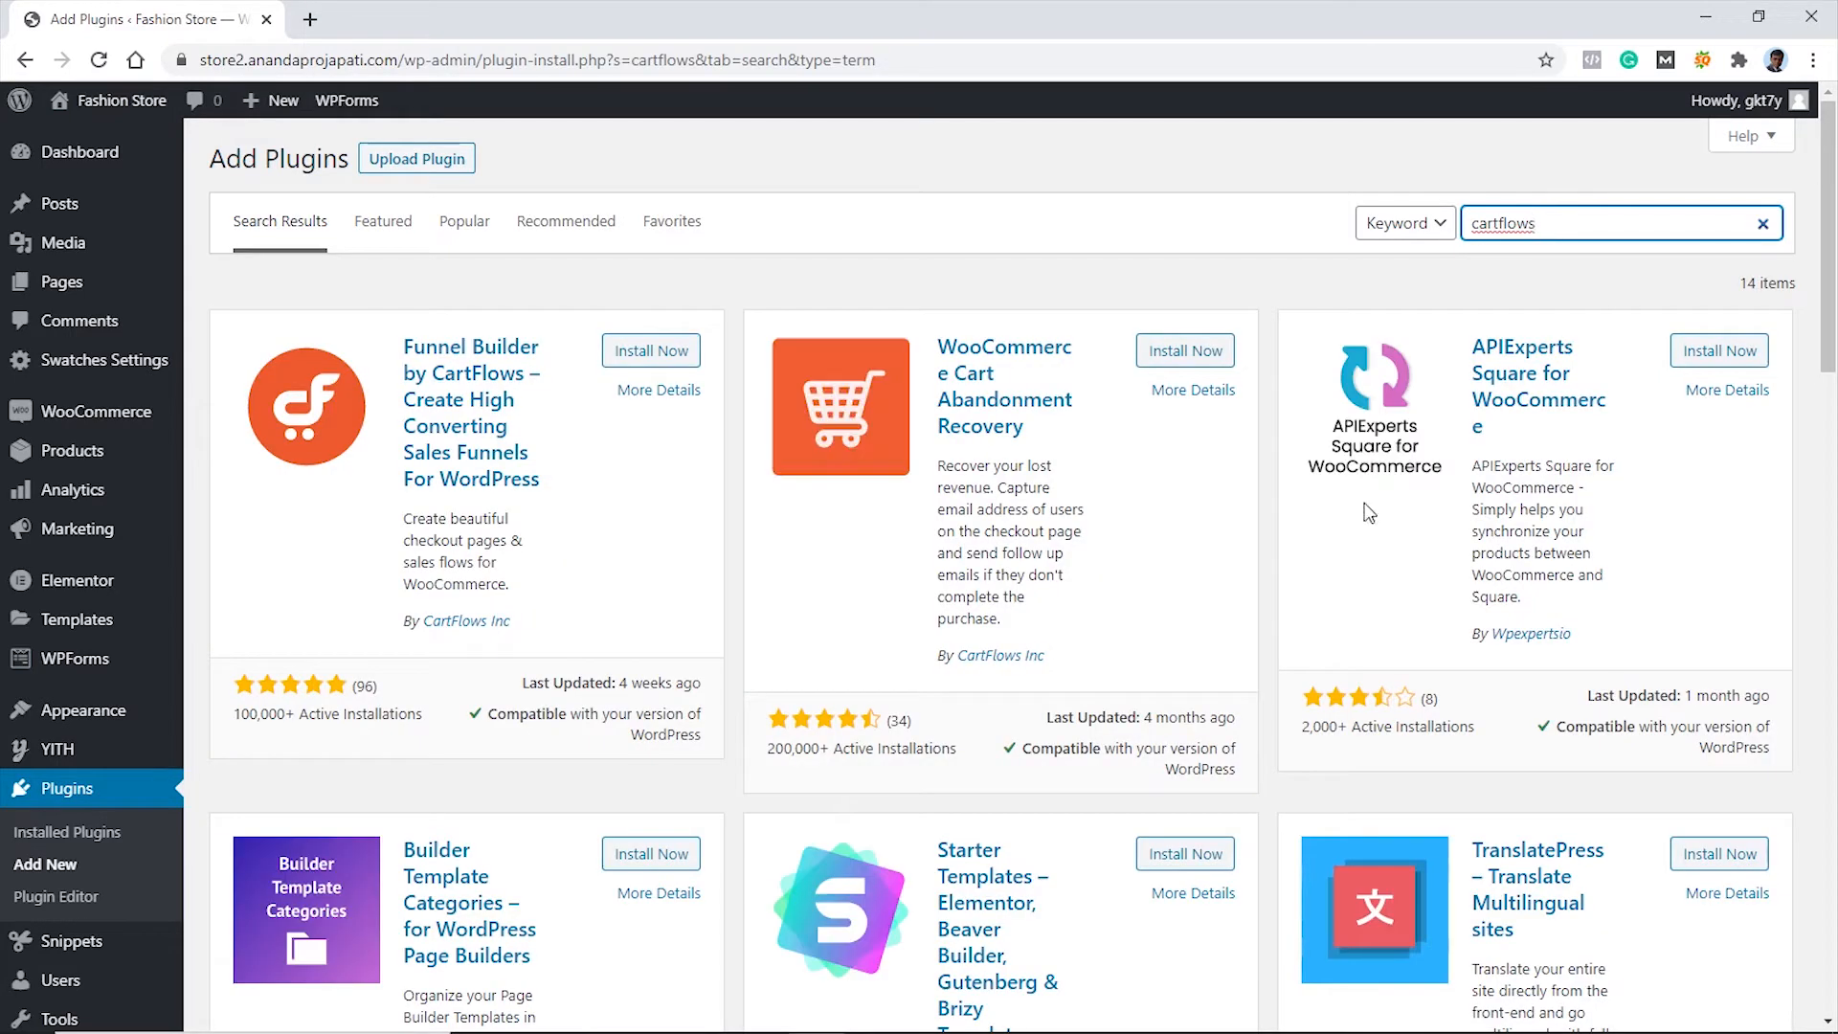
pyautogui.click(651, 362)
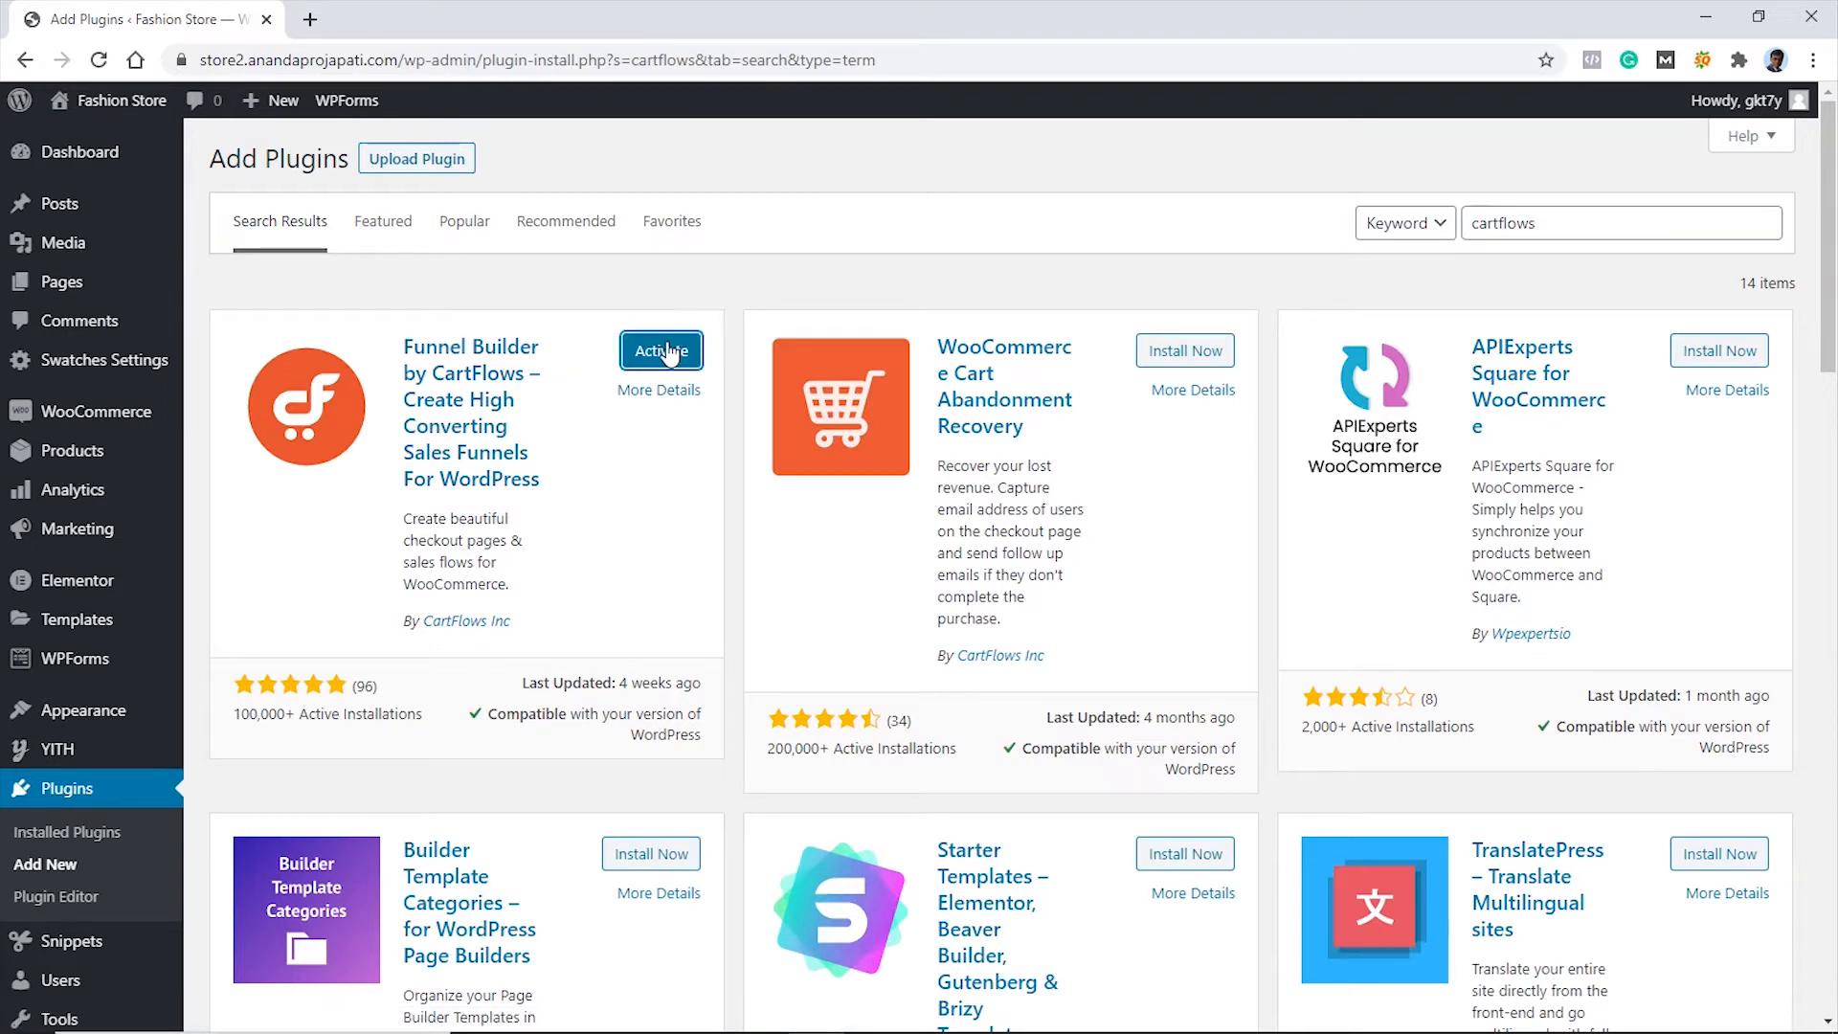
pyautogui.click(667, 352)
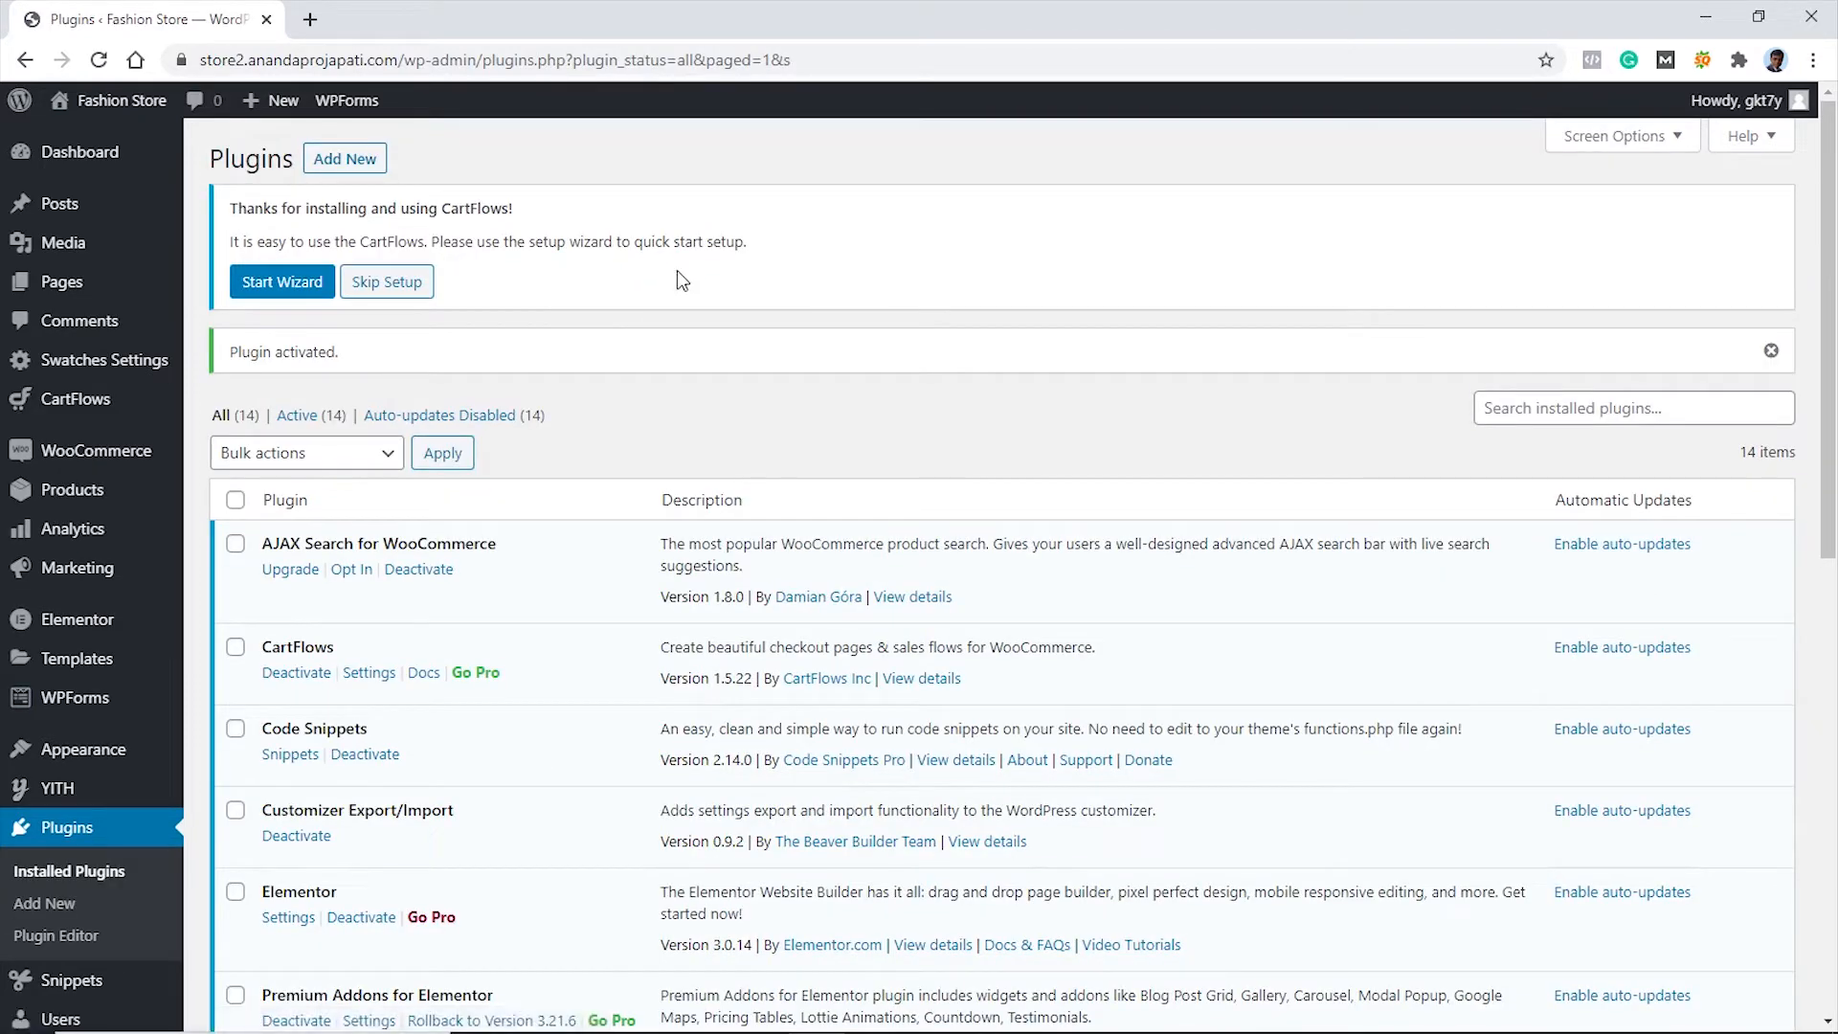
pyautogui.click(400, 284)
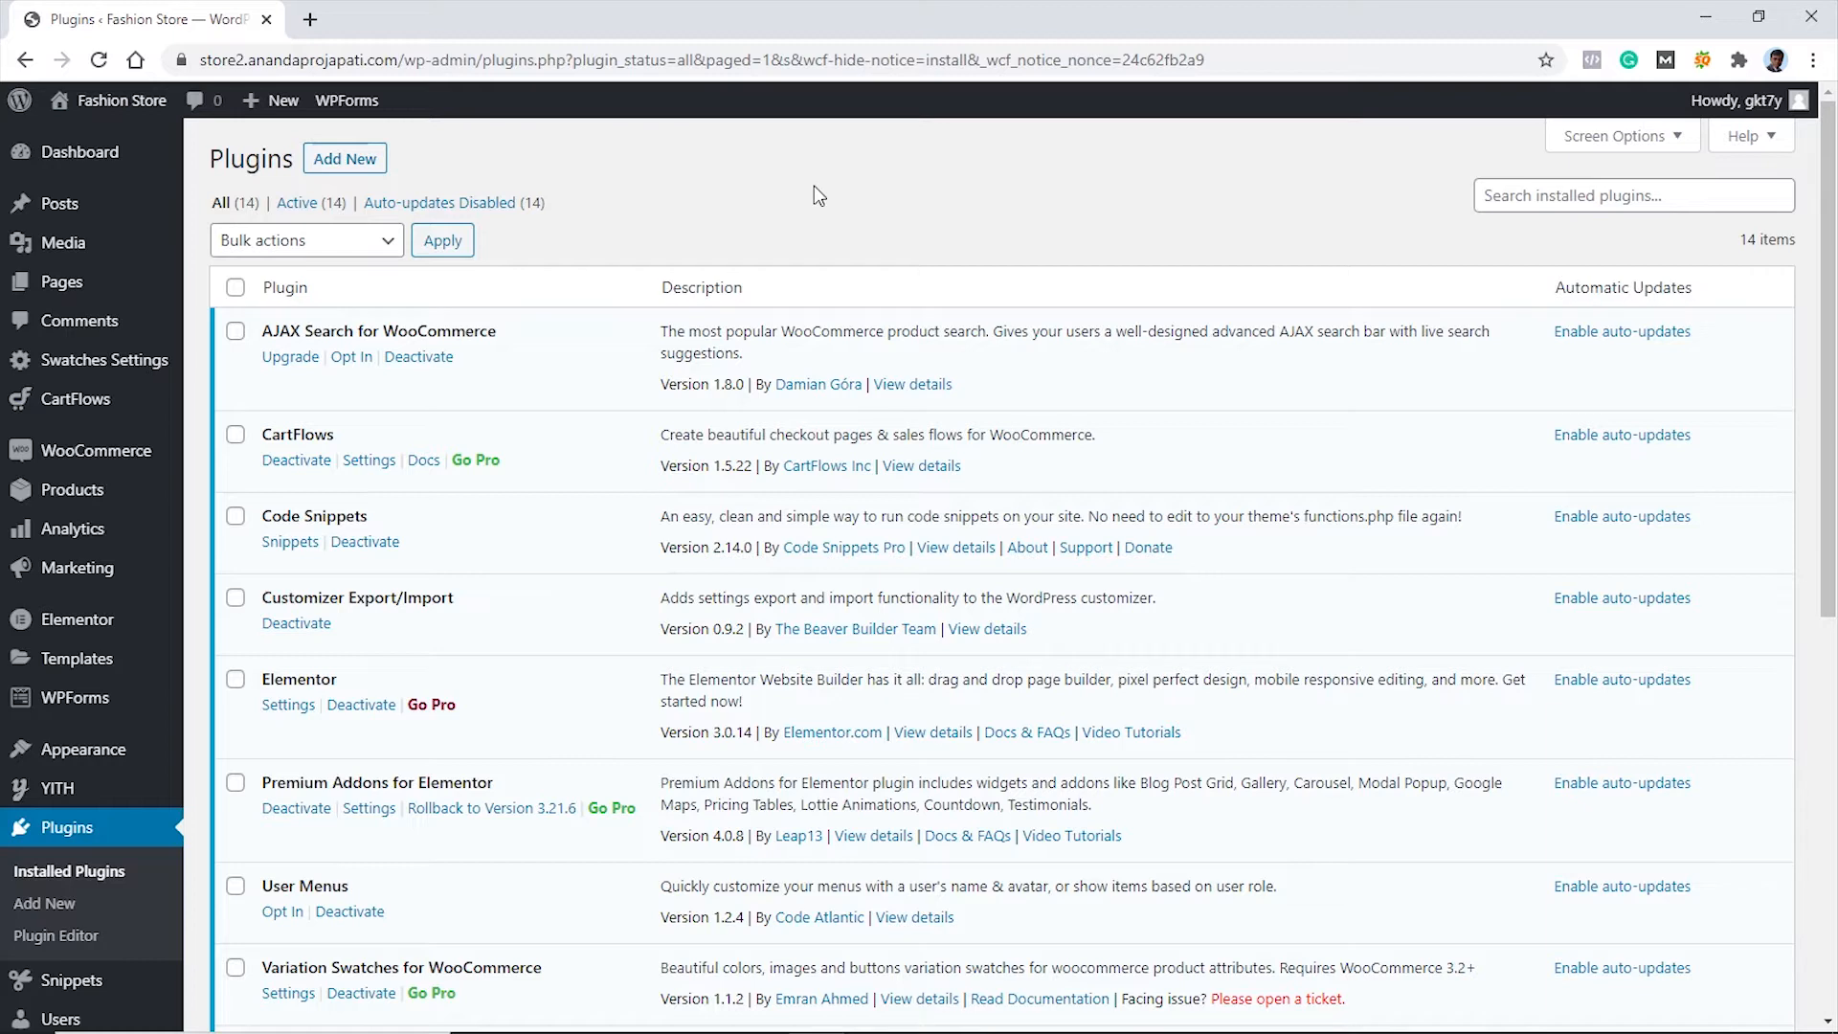
# Add a new CartFlows flow by importing the ready-made Inline Checkout template
pyautogui.moveTo(110, 402)
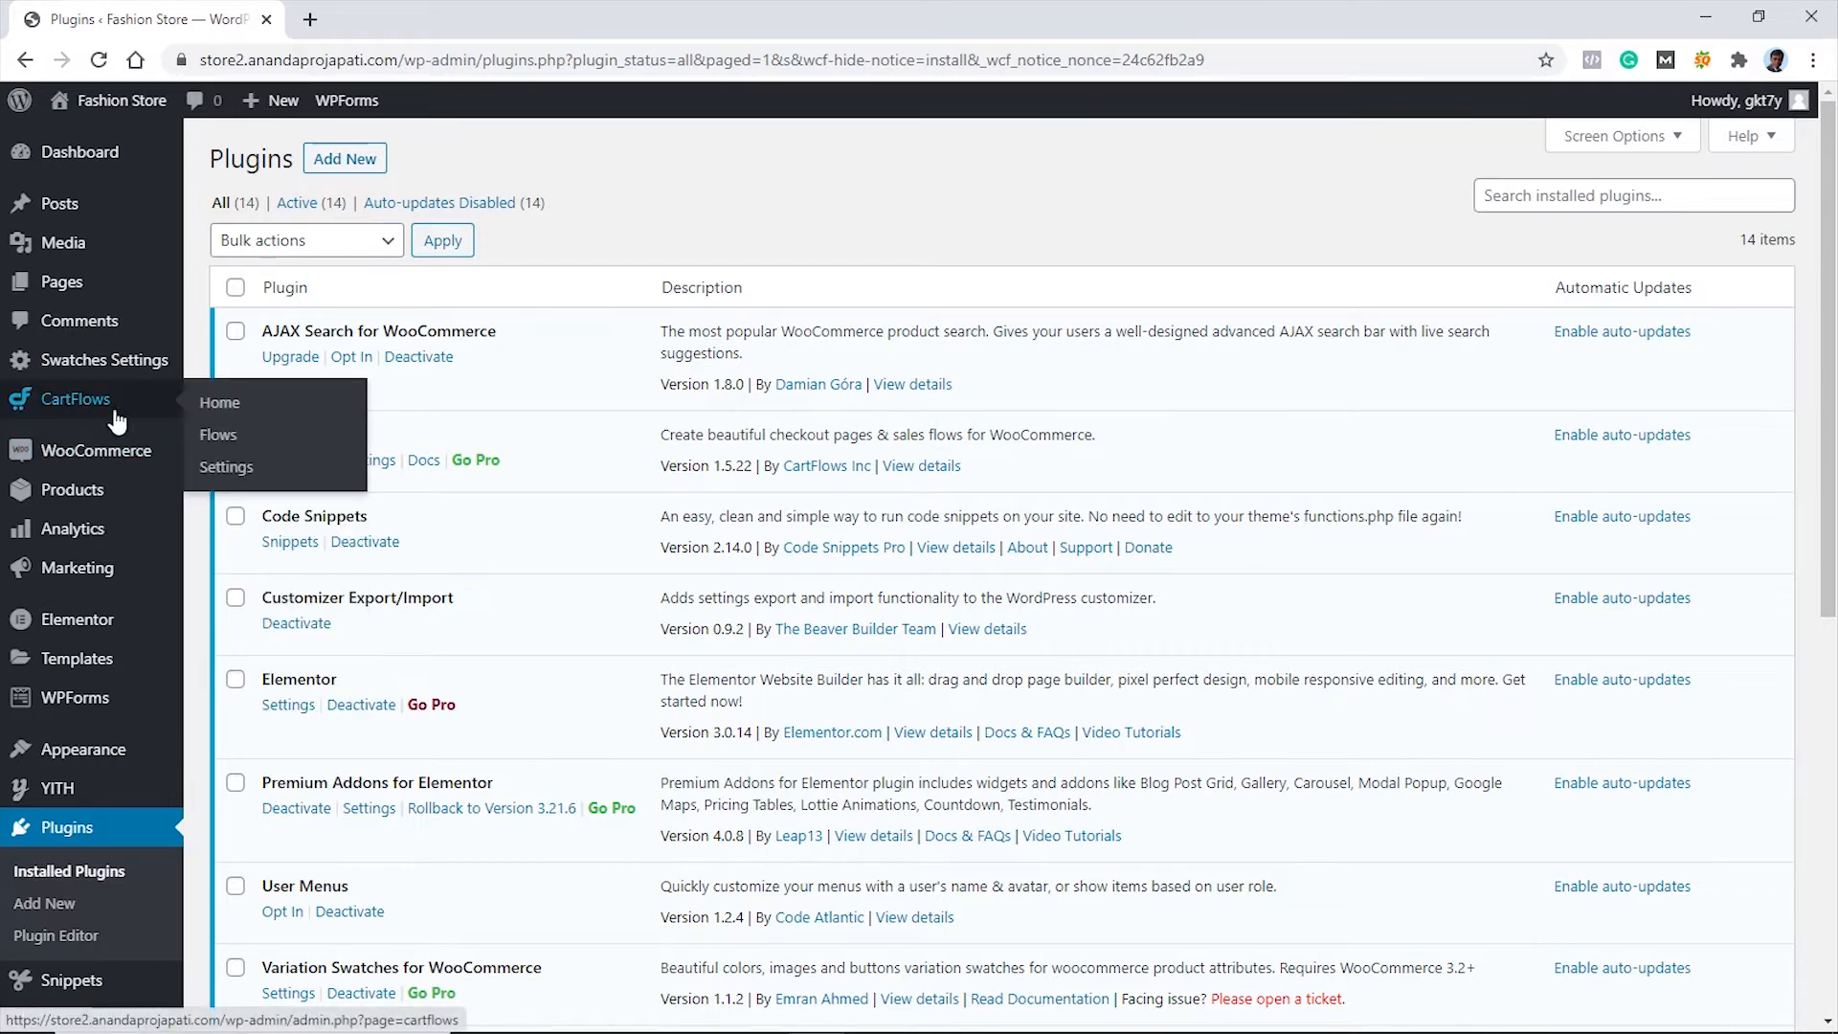
pyautogui.click(226, 442)
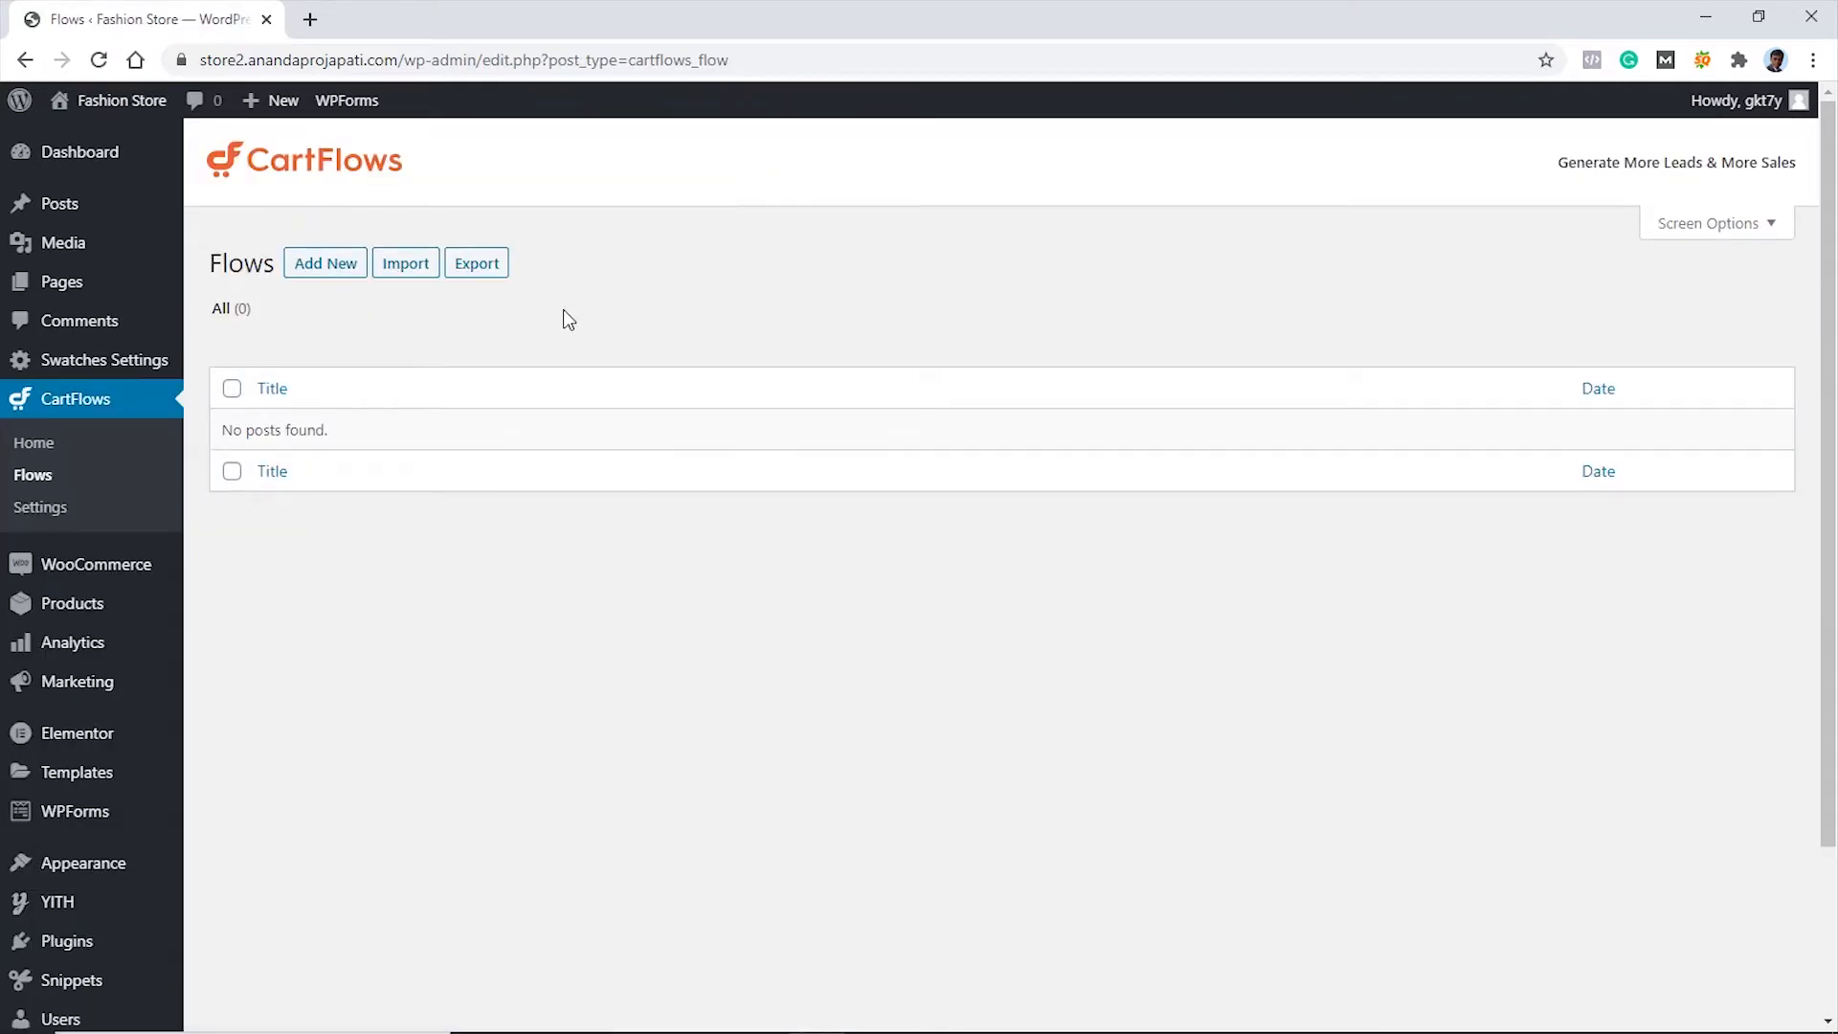
pyautogui.click(339, 267)
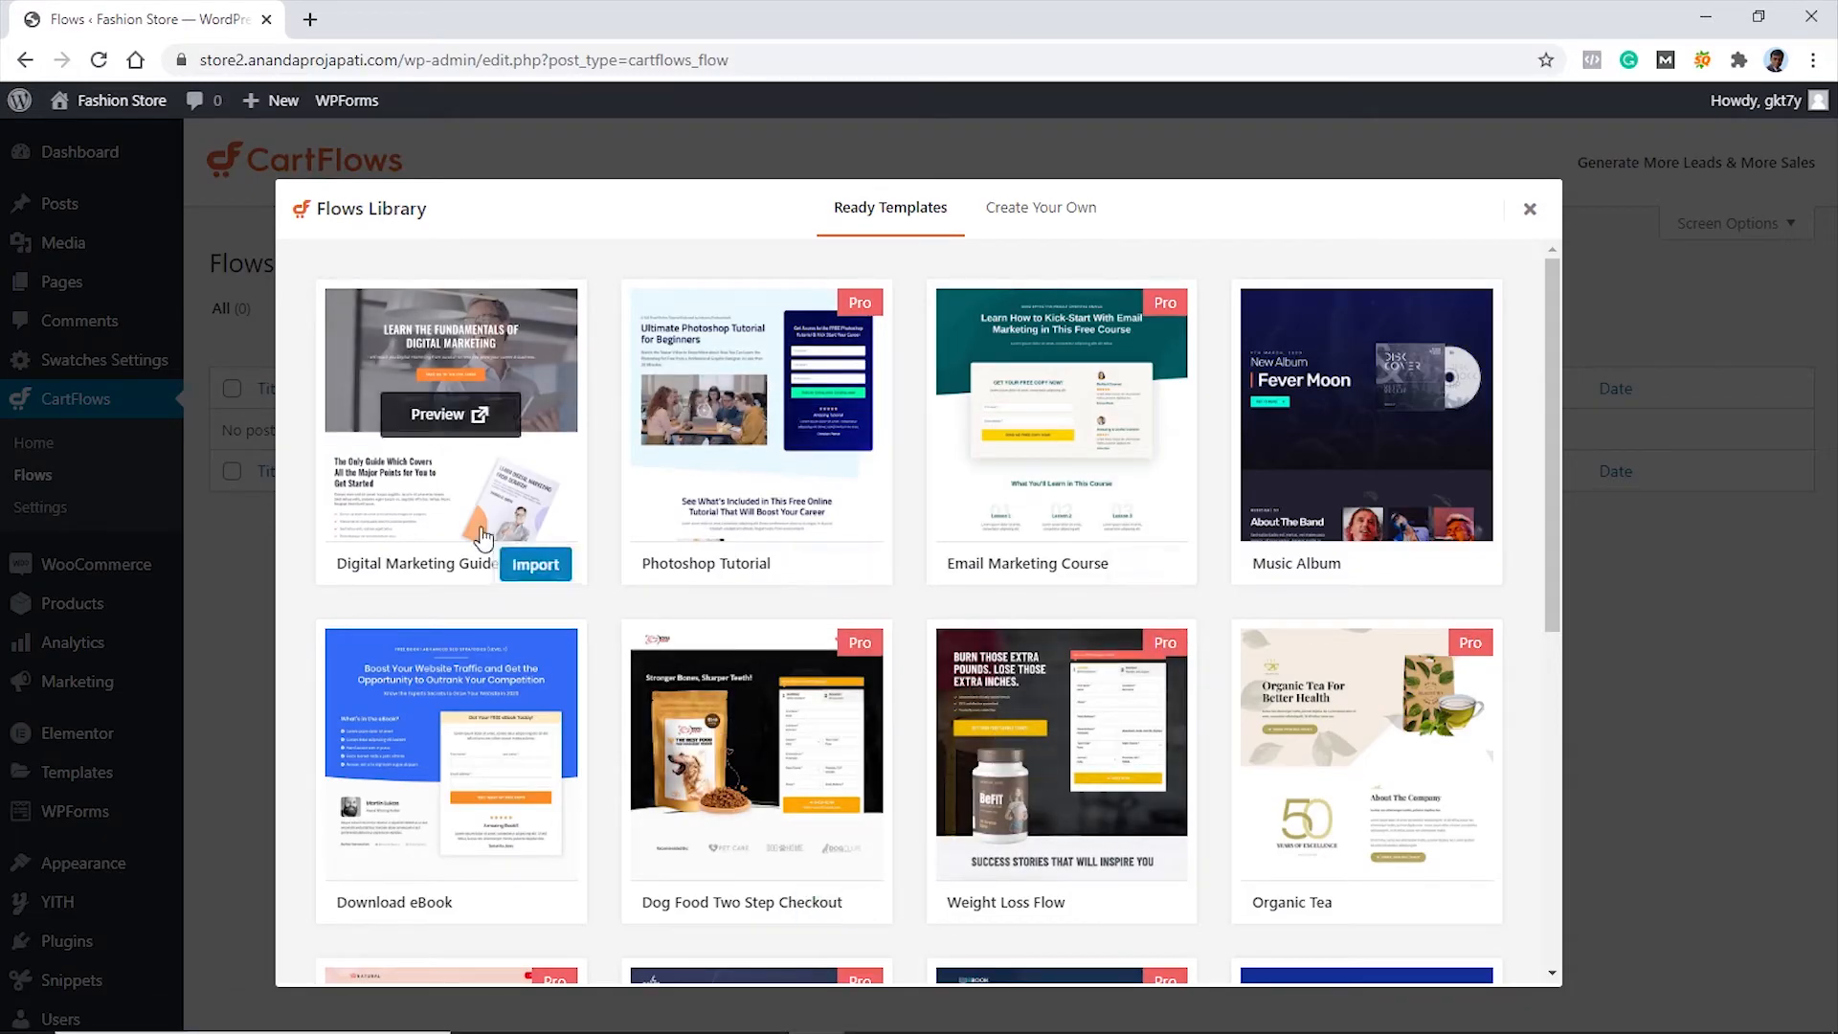
pyautogui.scroll(-1, 1216, 615)
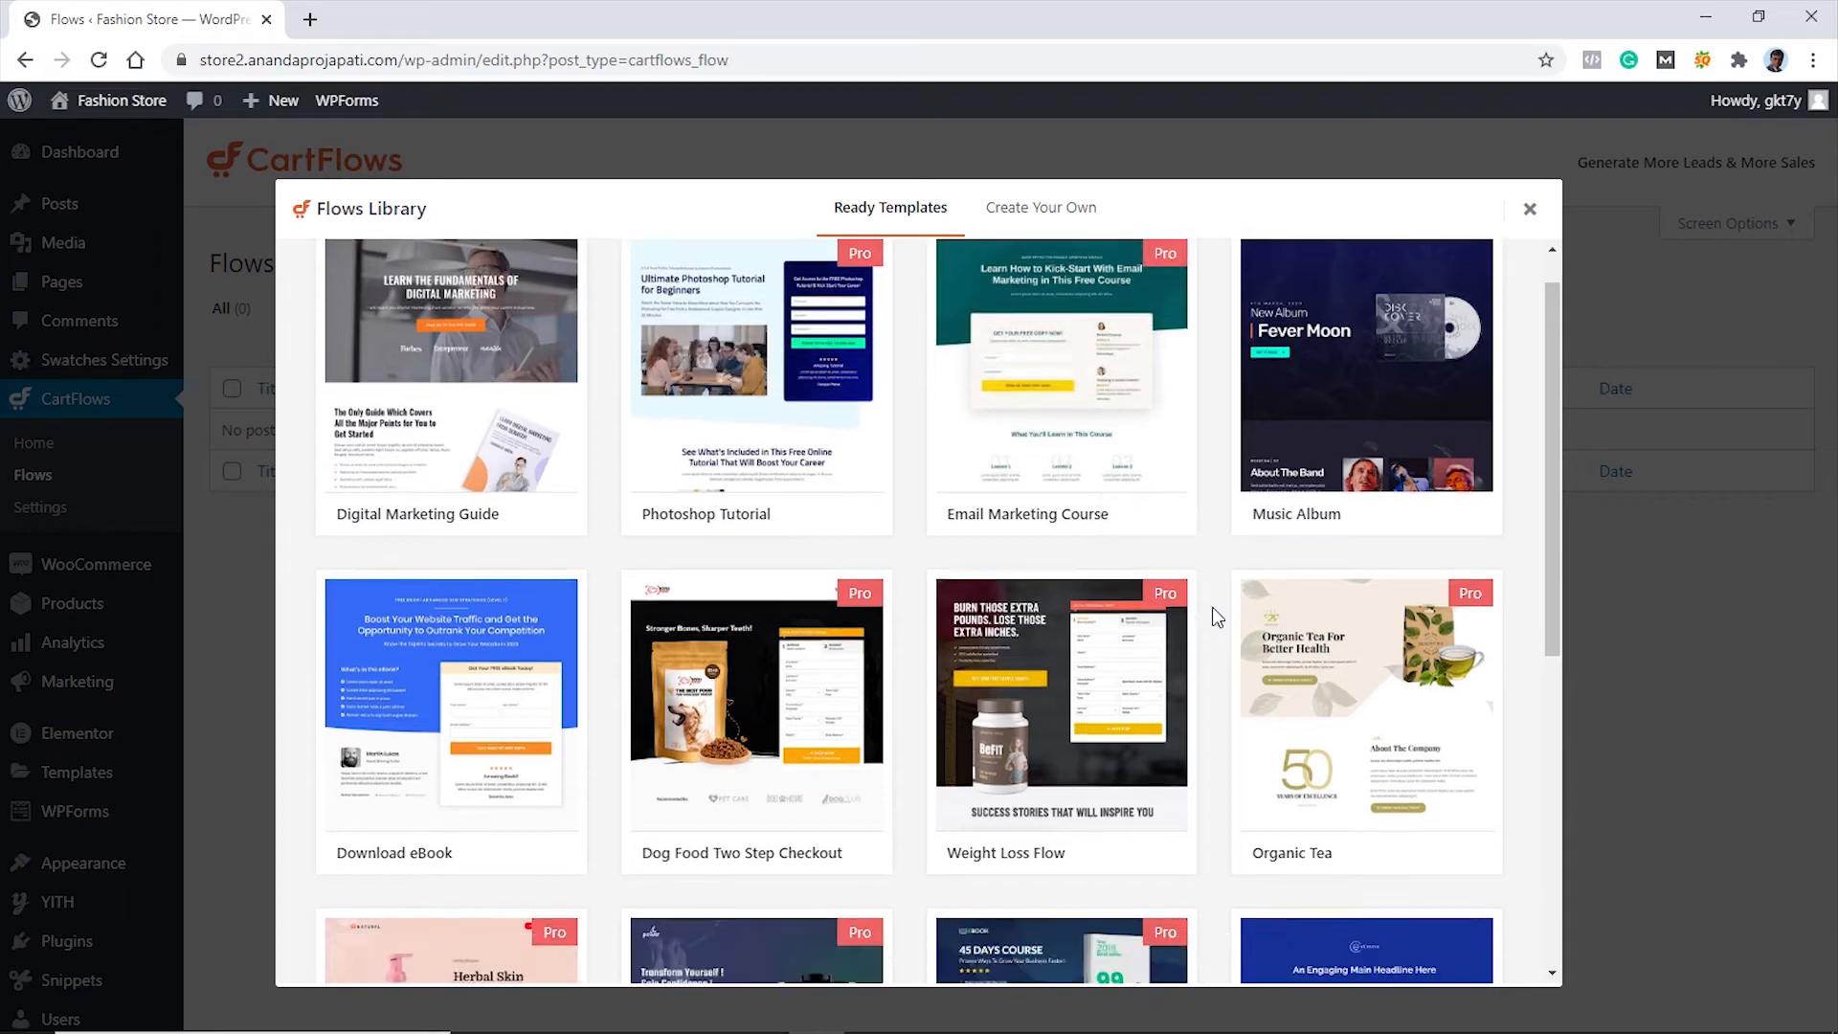
pyautogui.scroll(-5, 1216, 615)
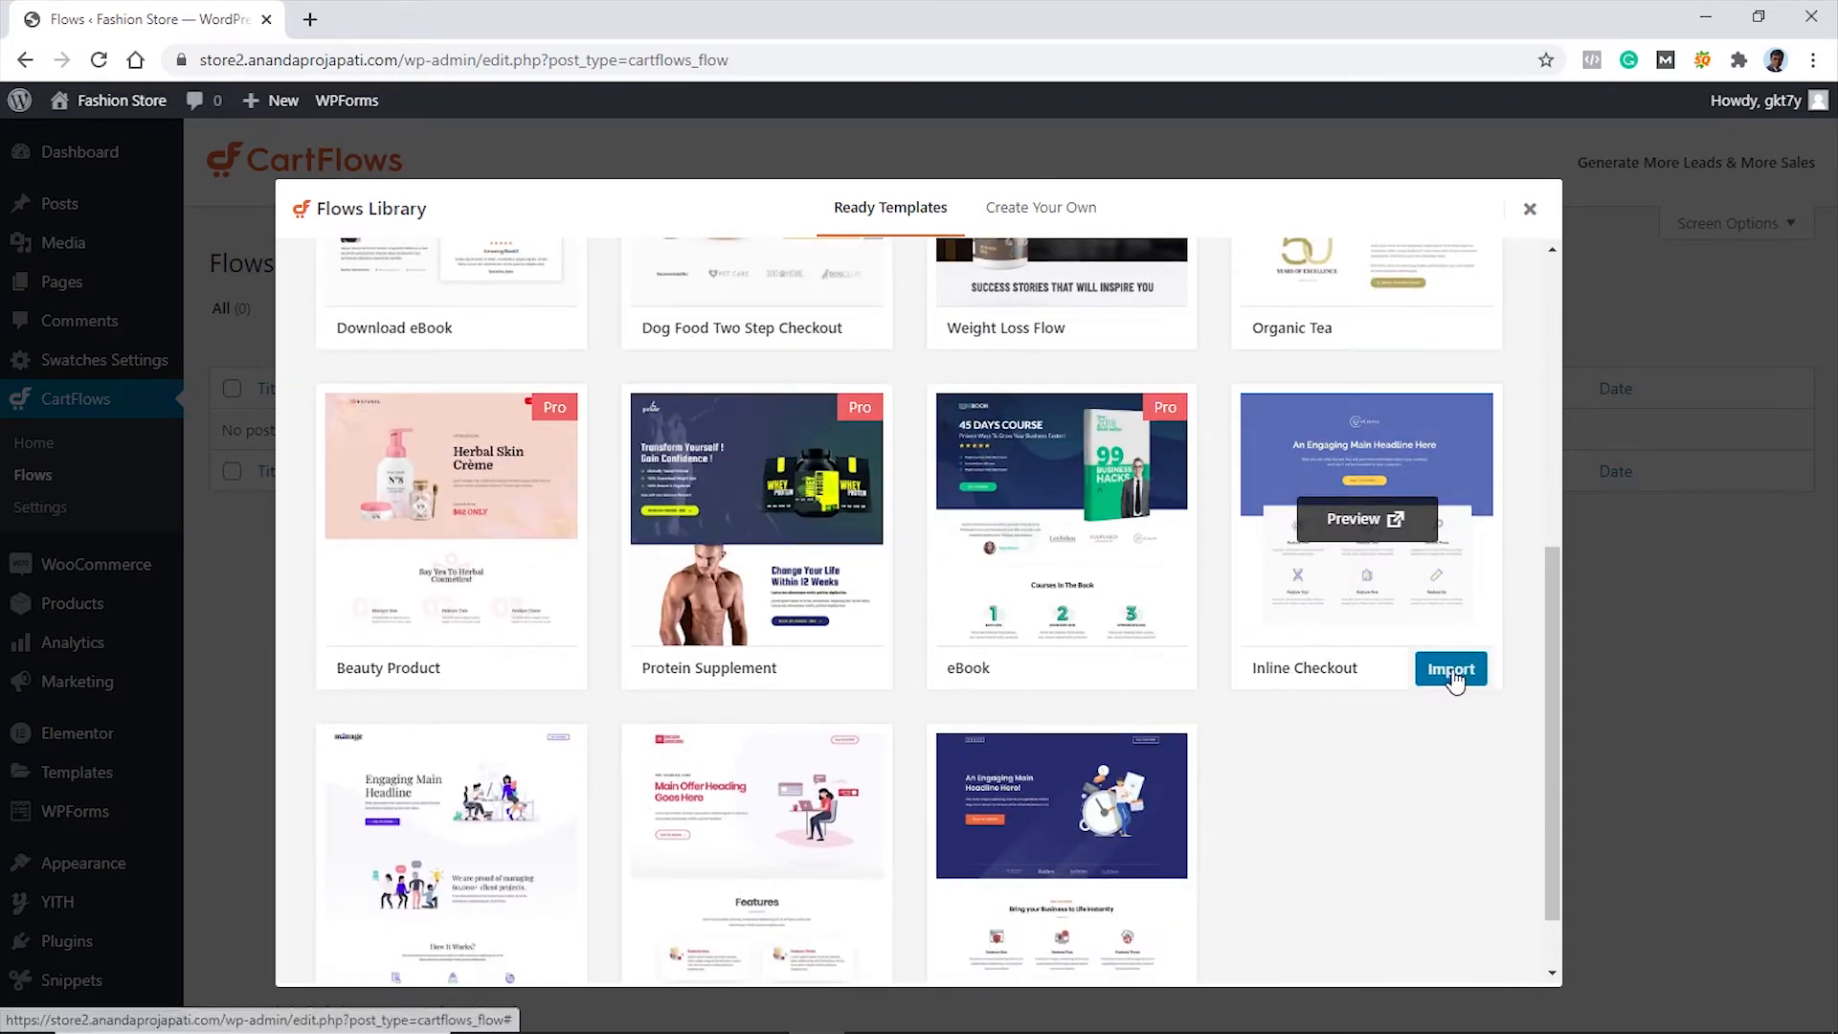
pyautogui.click(1451, 670)
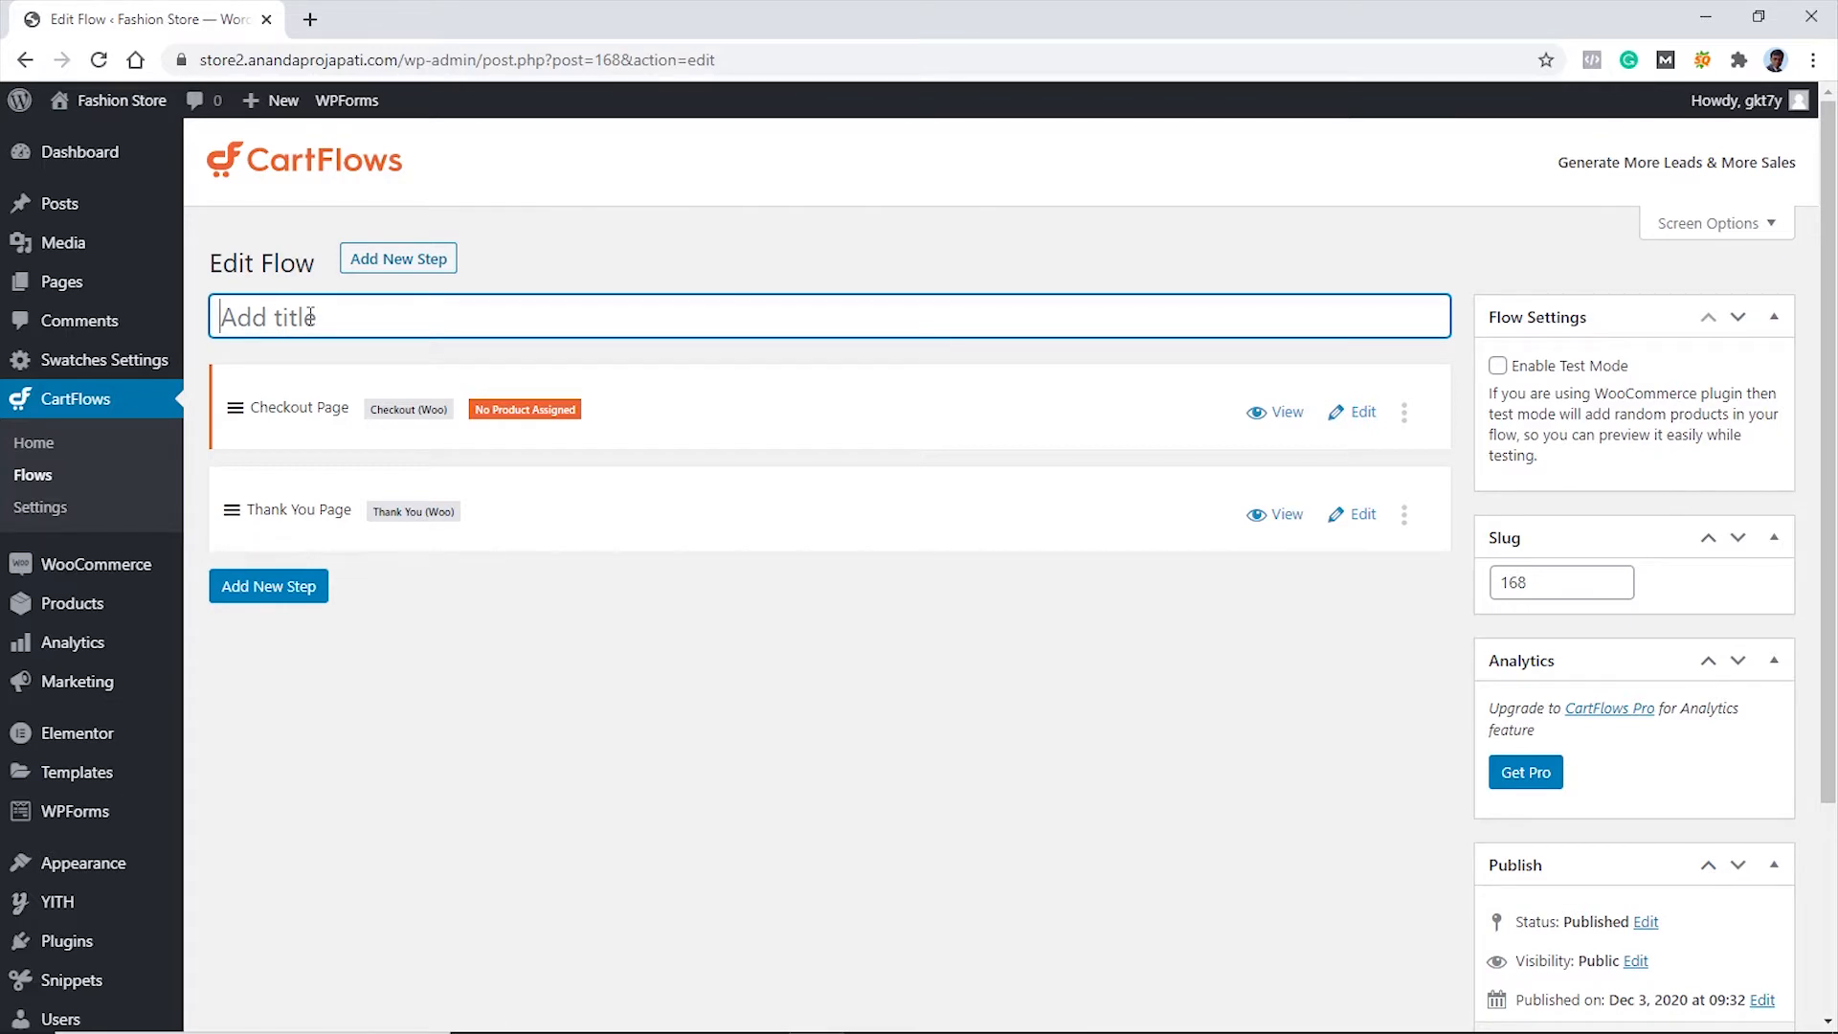
# Title the flow "E-Book Checkout" and update it
pyautogui.write('E-Book Checkout')
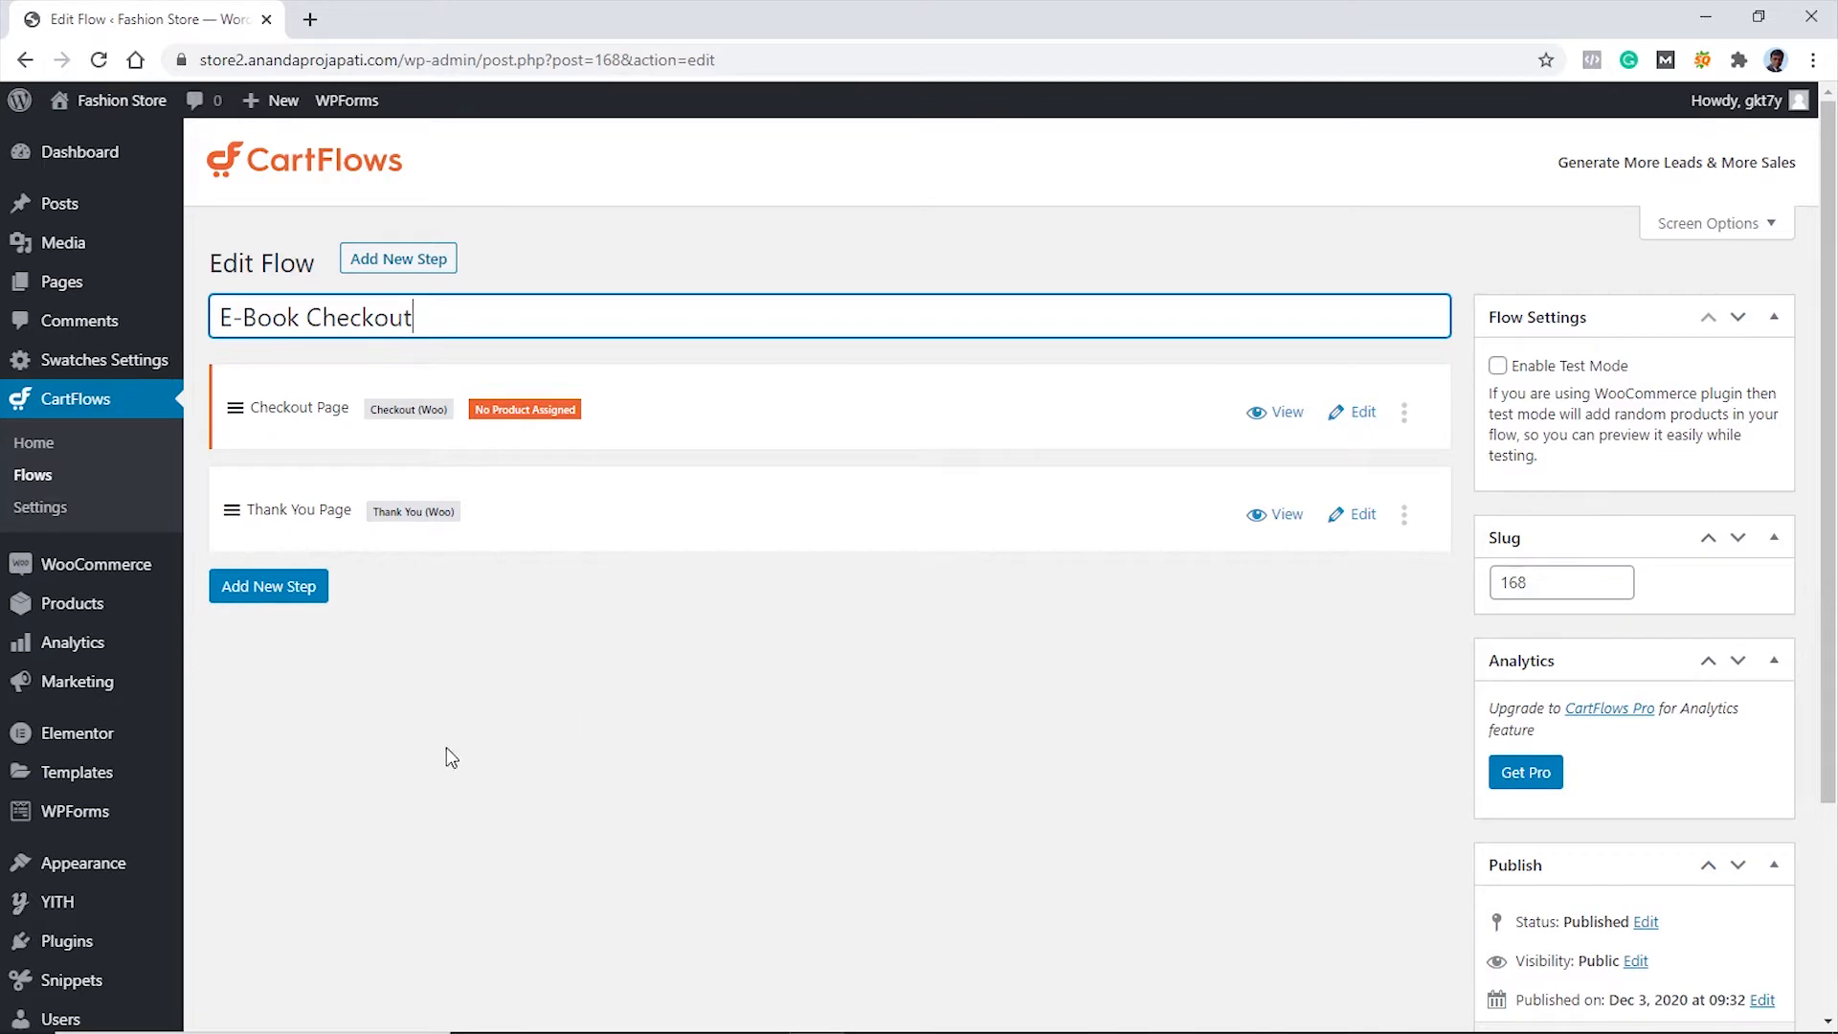
pyautogui.scroll(-3, 1242, 723)
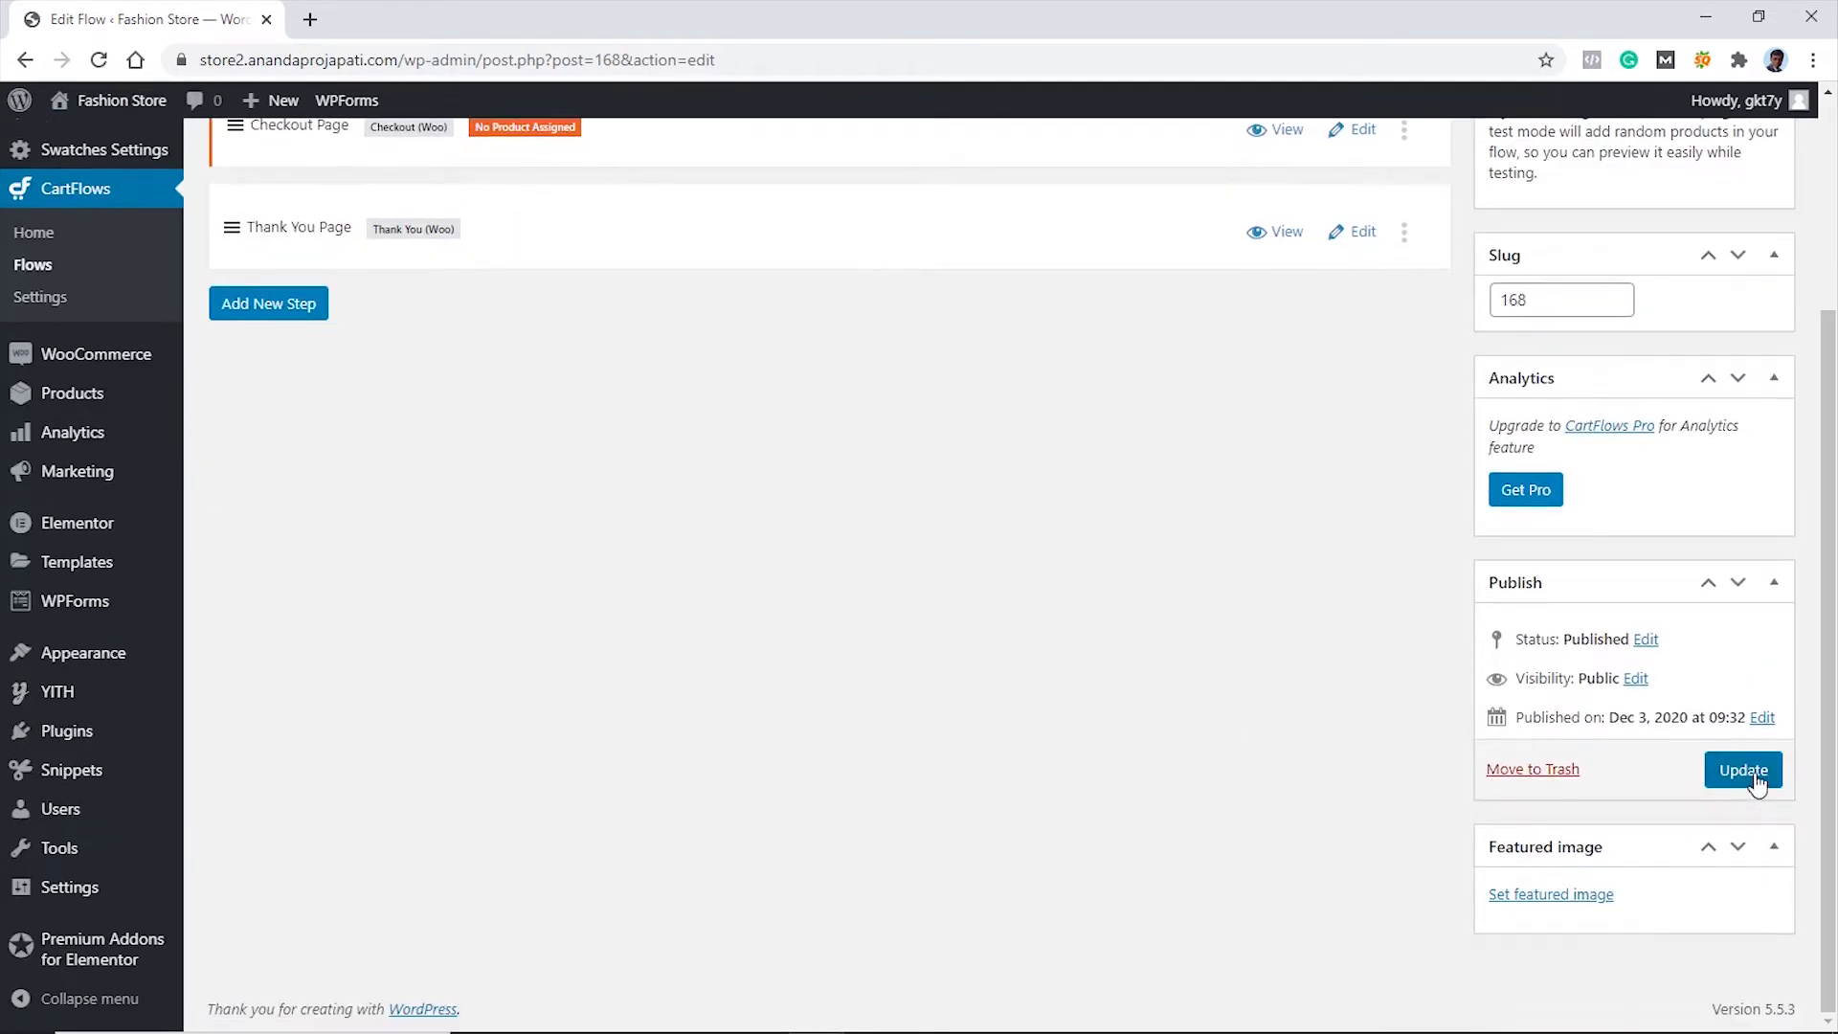
pyautogui.click(1744, 770)
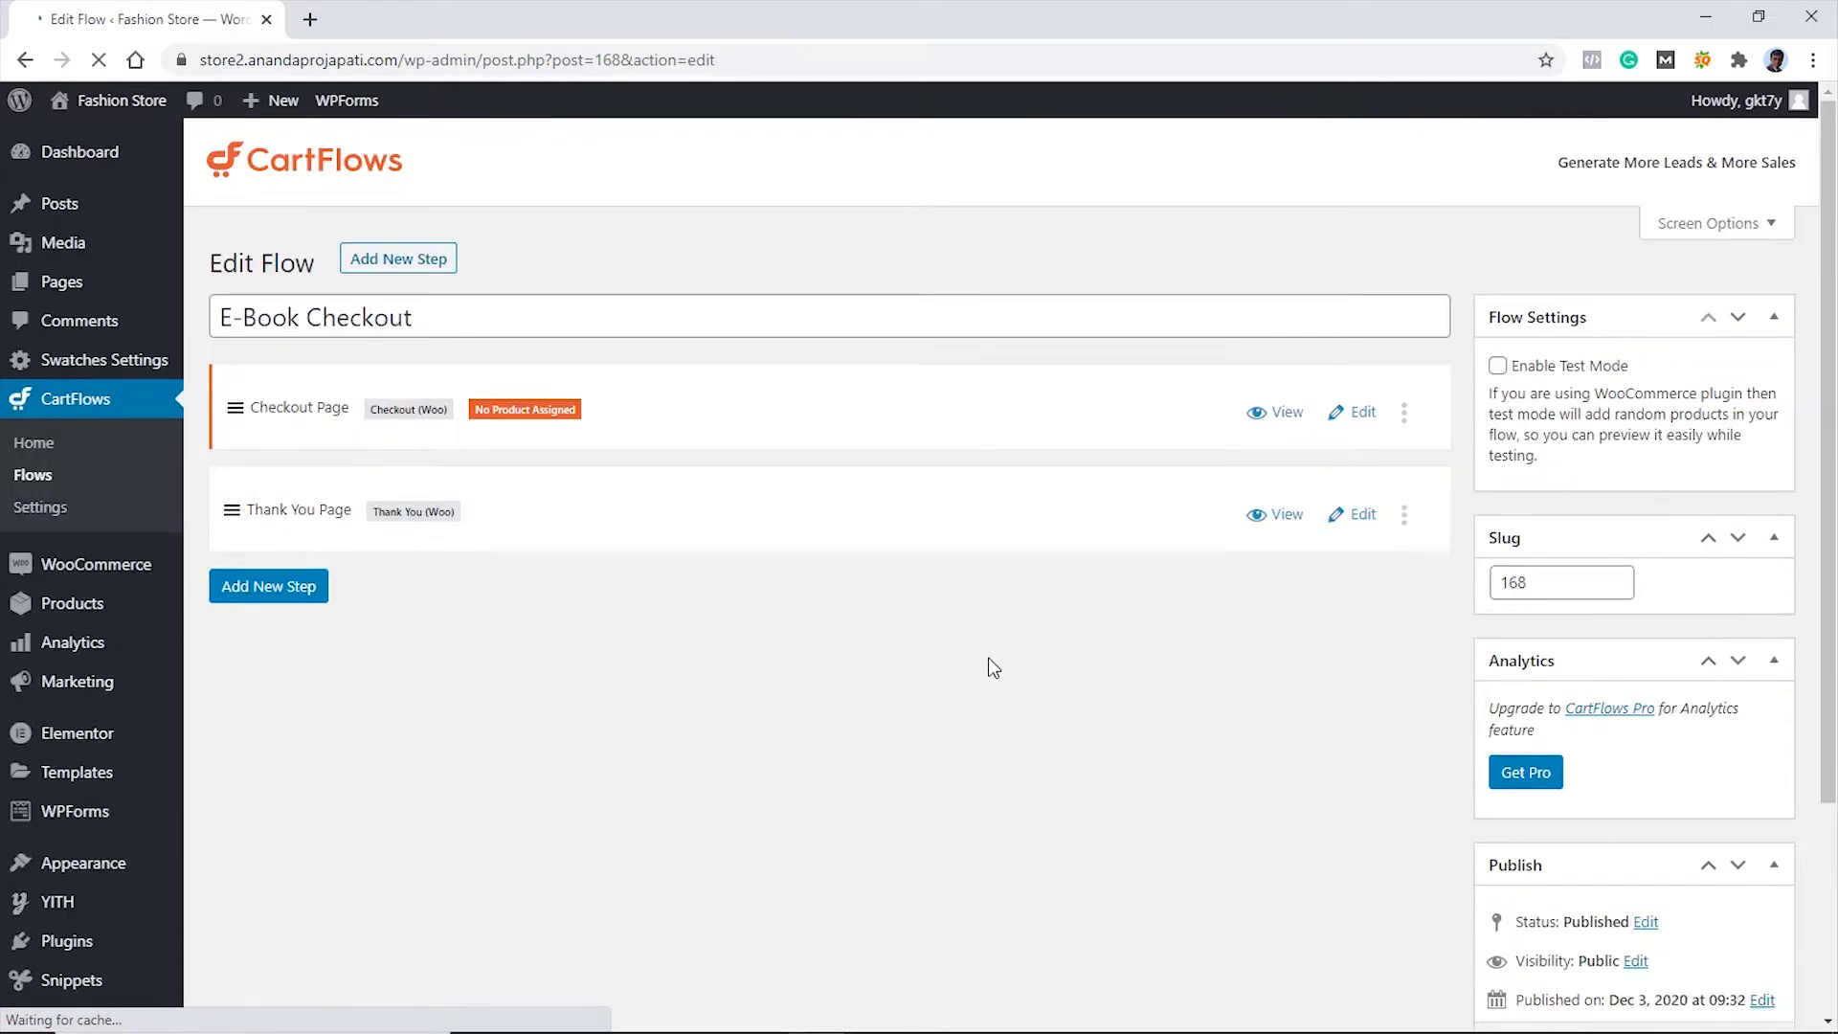
# Open the flow's Checkout Page step for editing, dismiss the block editor welcome guide and go to its Checkout Settings
pyautogui.click(1363, 417)
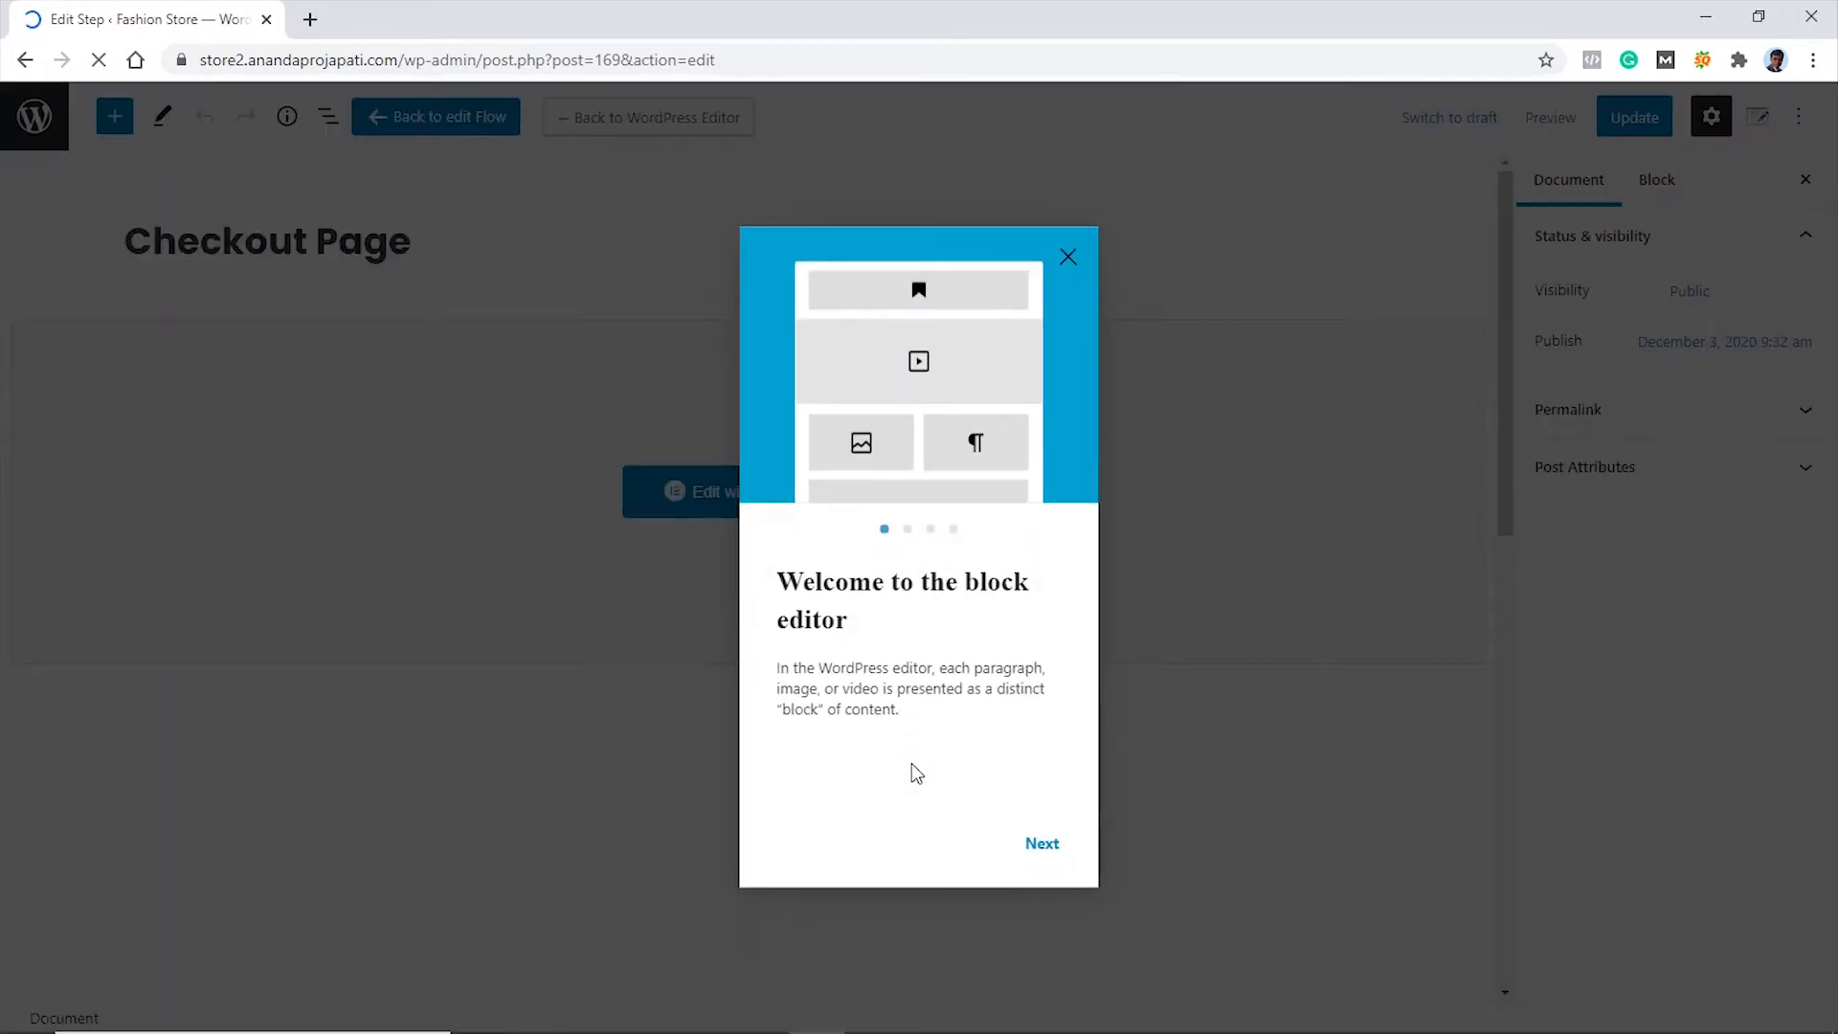
pyautogui.click(1068, 259)
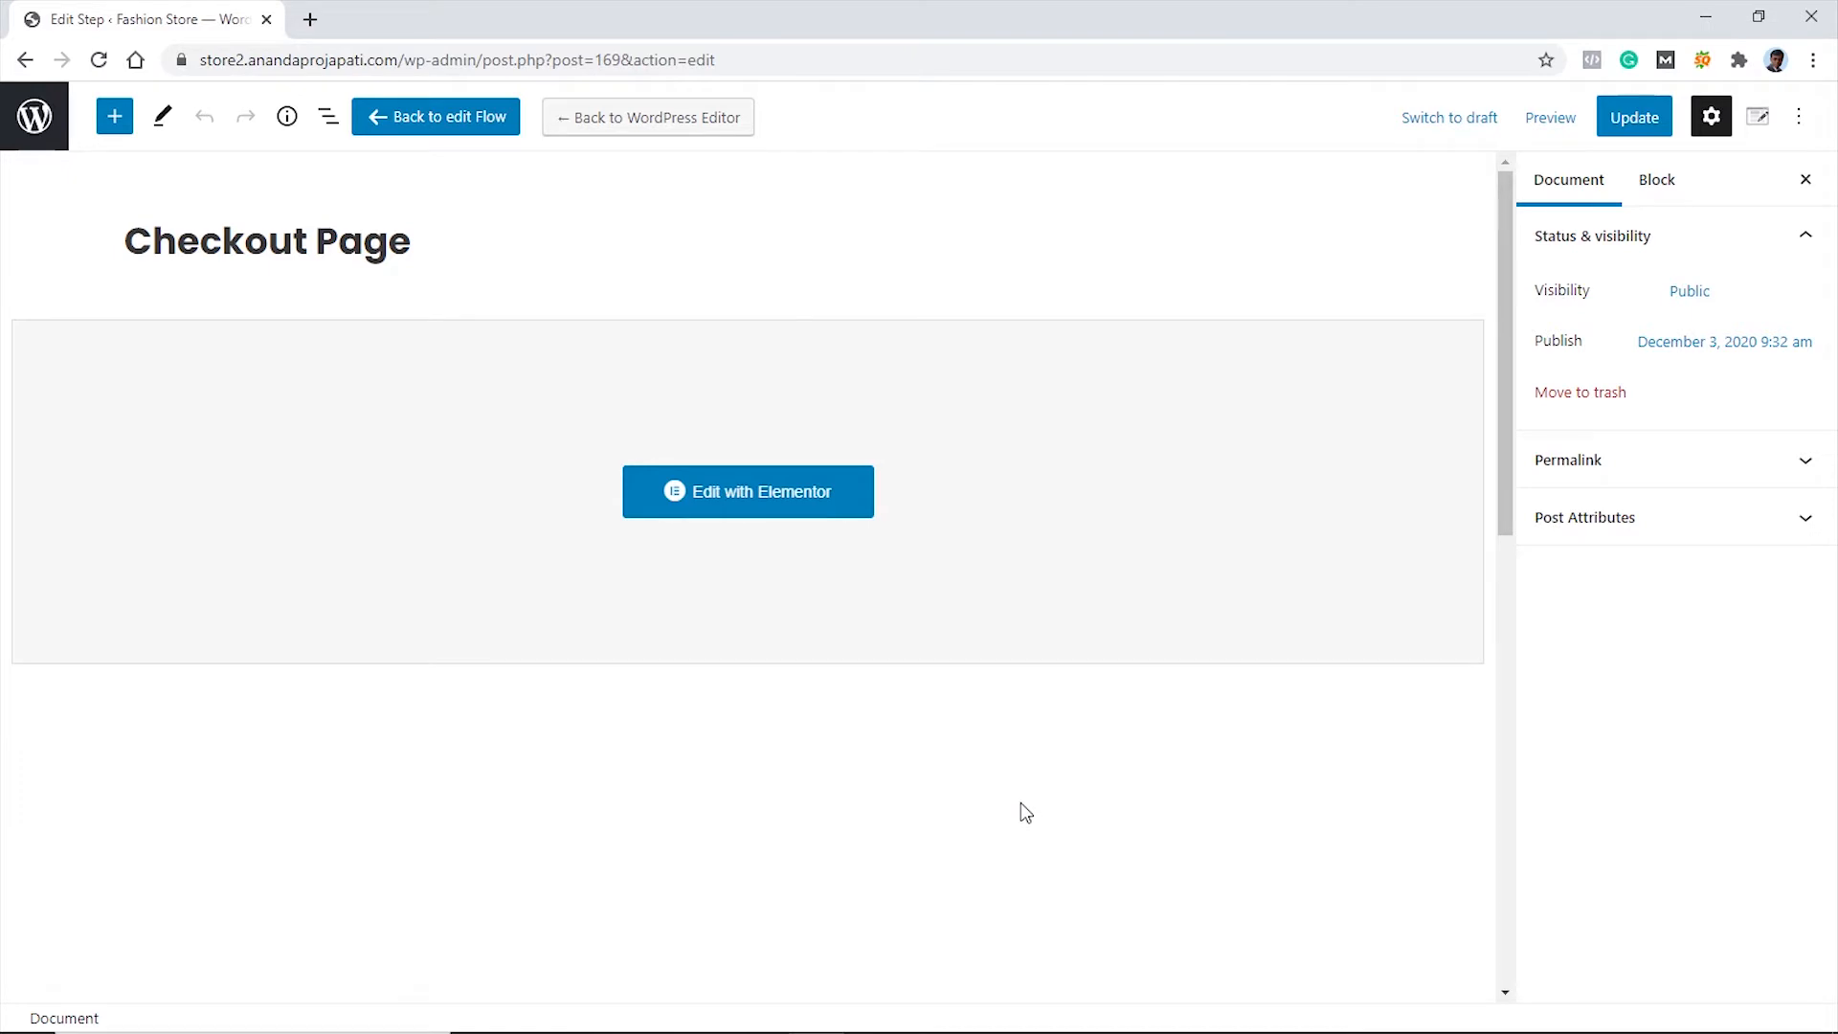
pyautogui.scroll(-6, 1021, 779)
pyautogui.scroll(-3, 1026, 763)
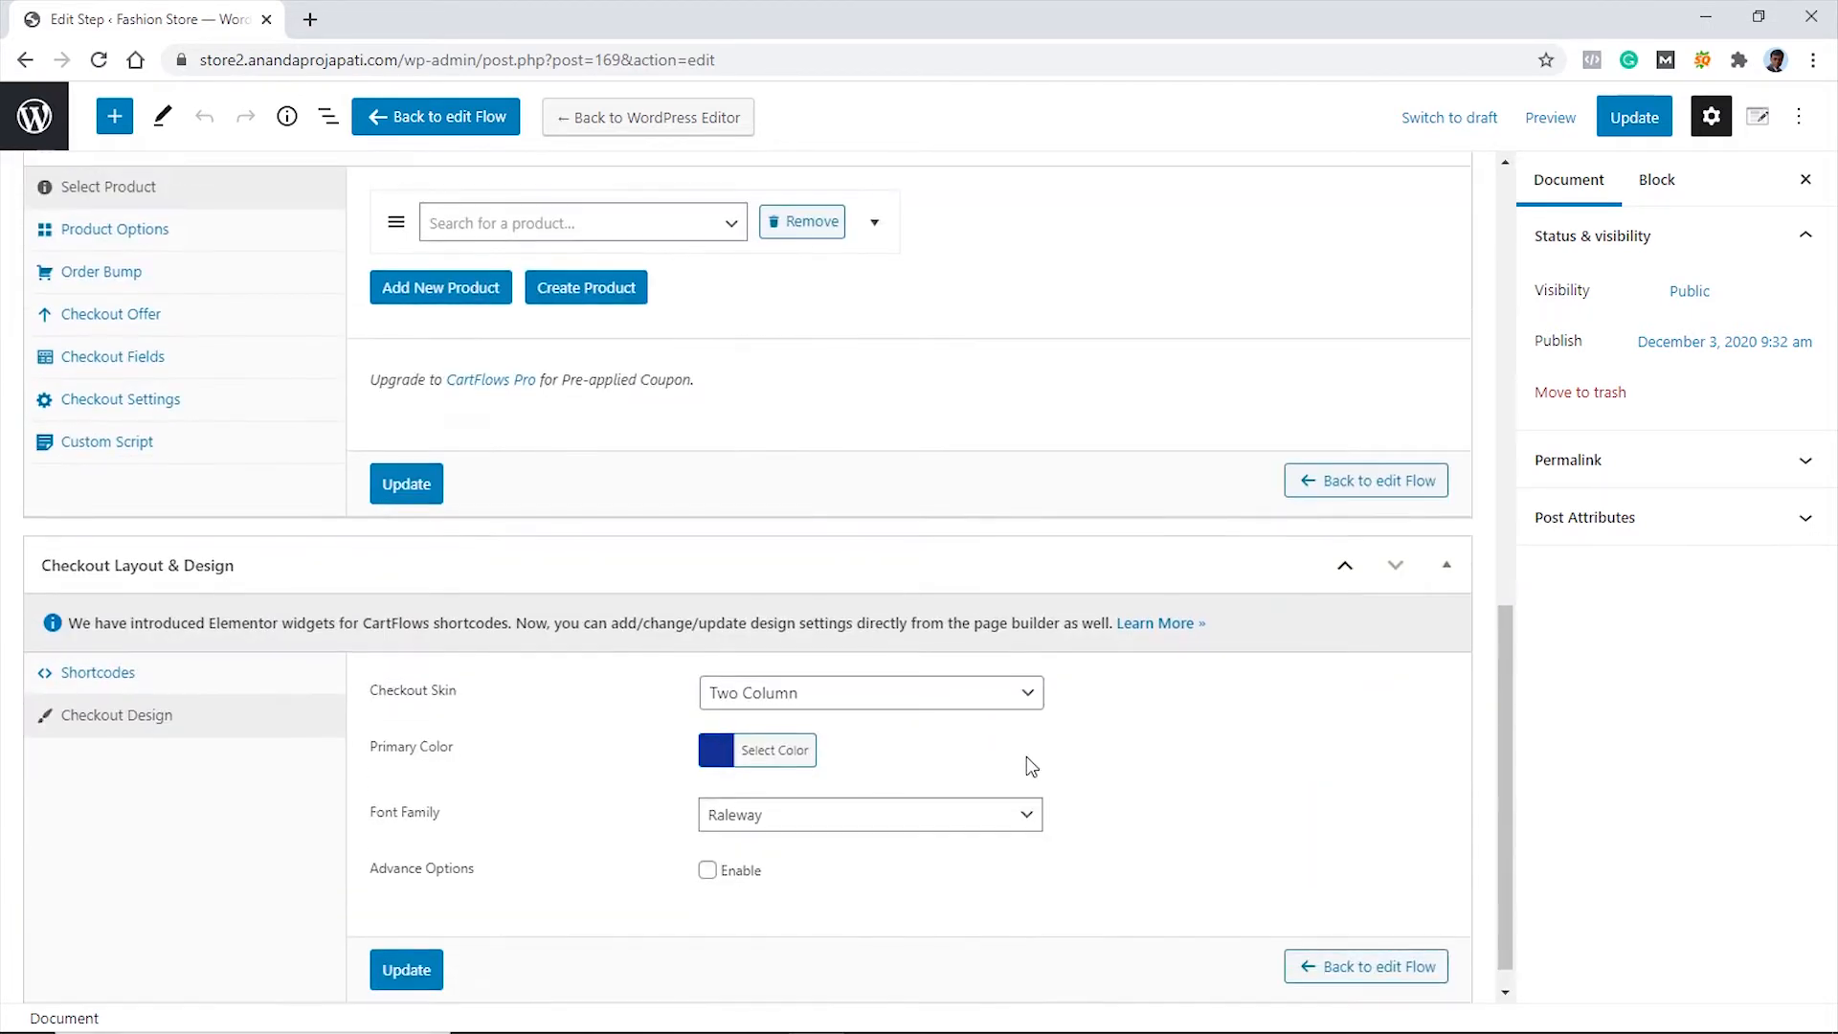
pyautogui.scroll(3, 1026, 763)
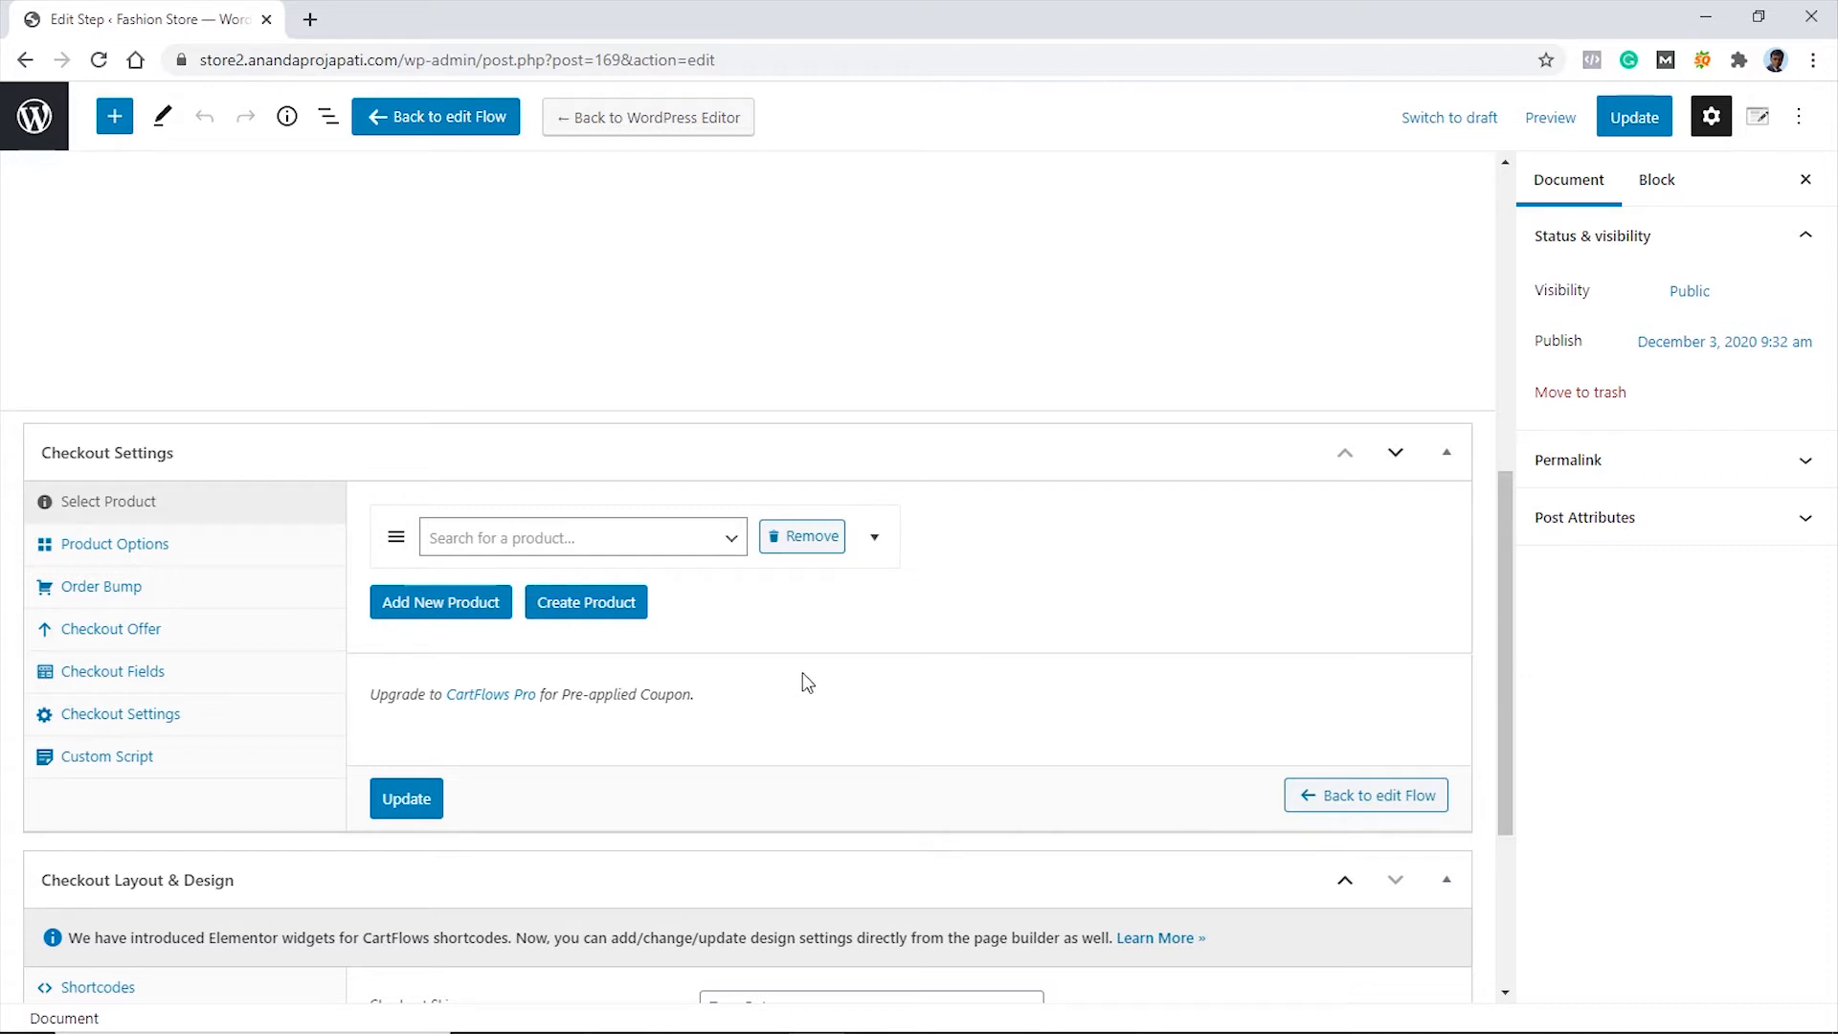
# Assign the E-Book product to the checkout in Checkout Settings and update the Checkout Page step
pyautogui.click(682, 548)
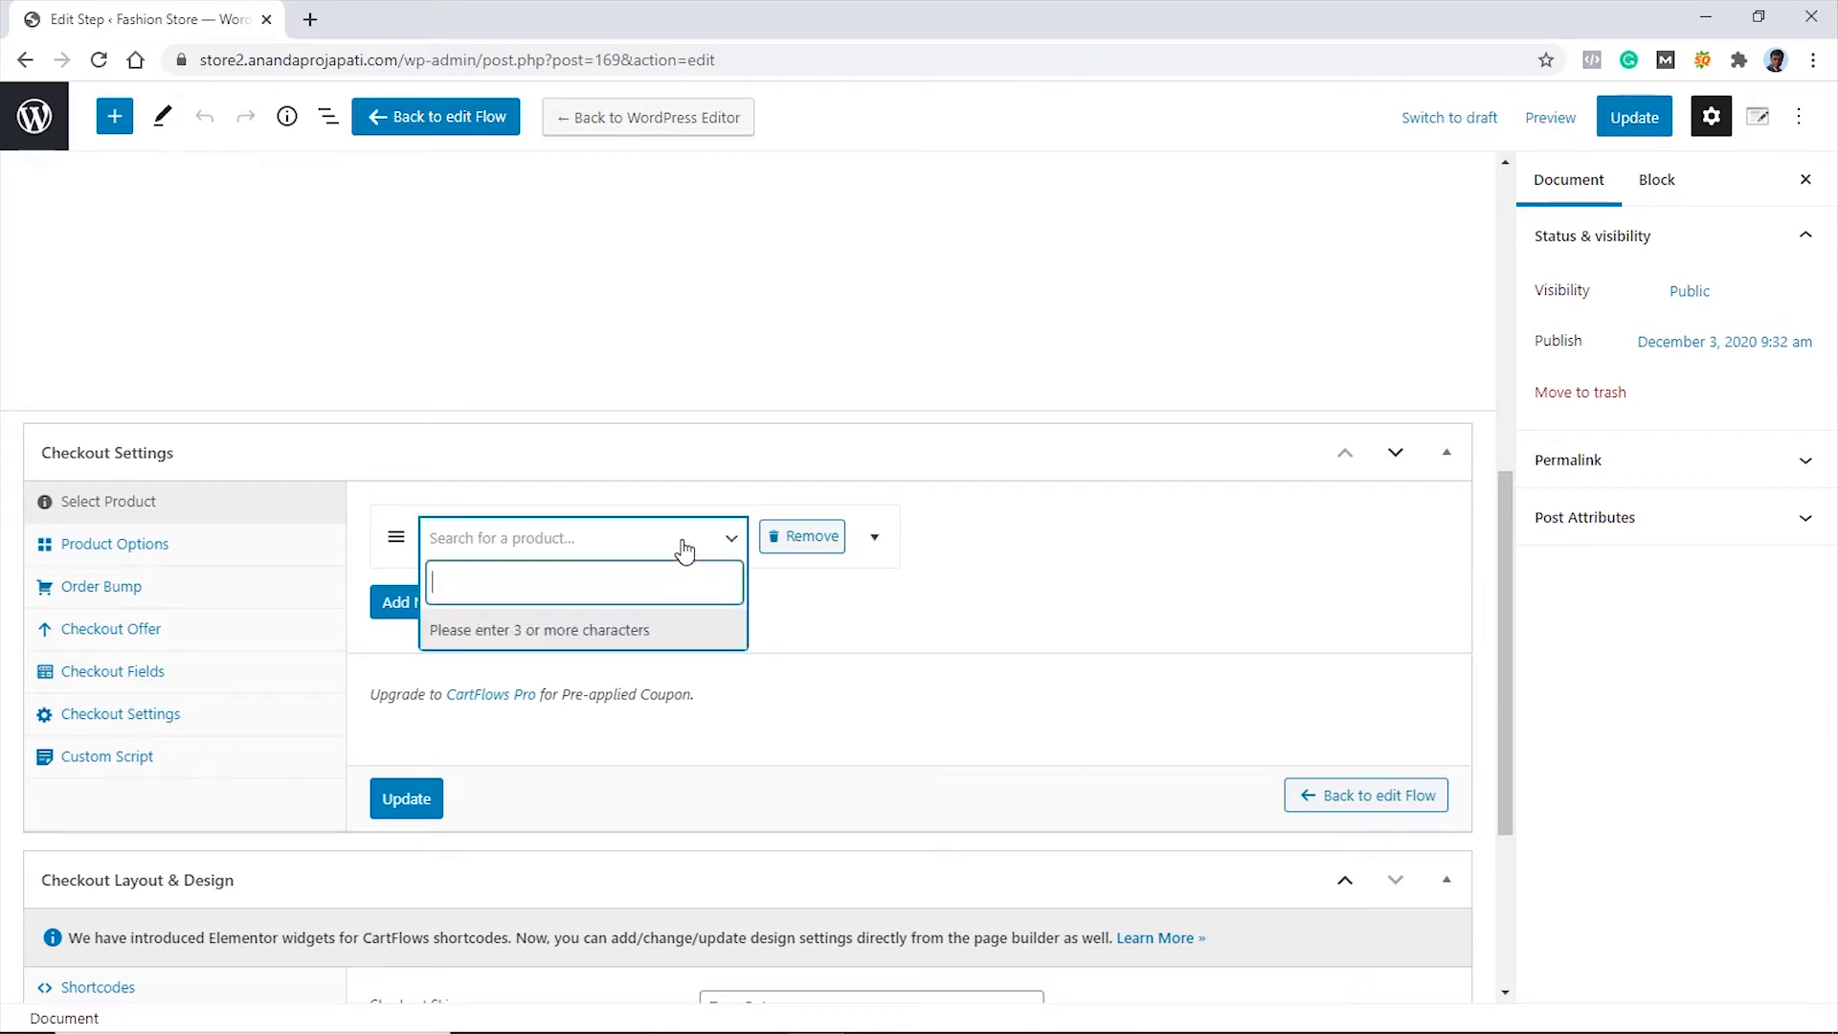
pyautogui.write('eboo')
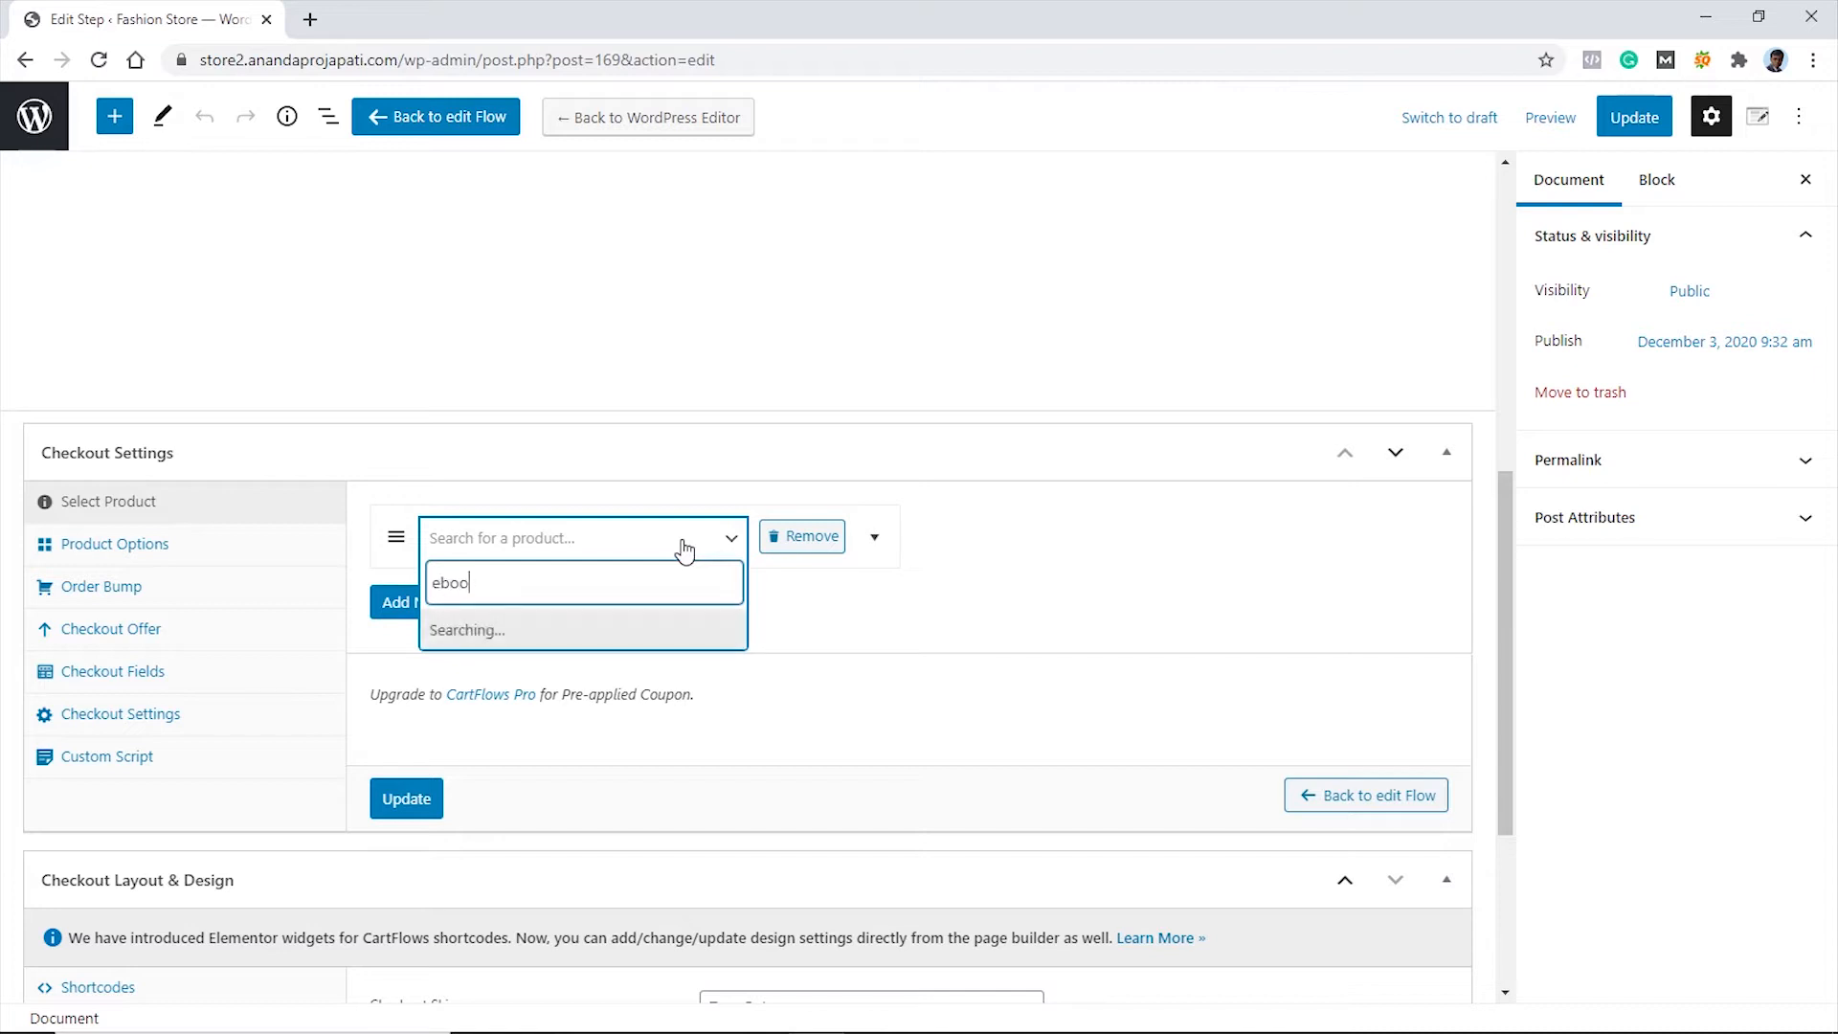
pyautogui.press('BackSpace')
pyautogui.press('BackSpace')
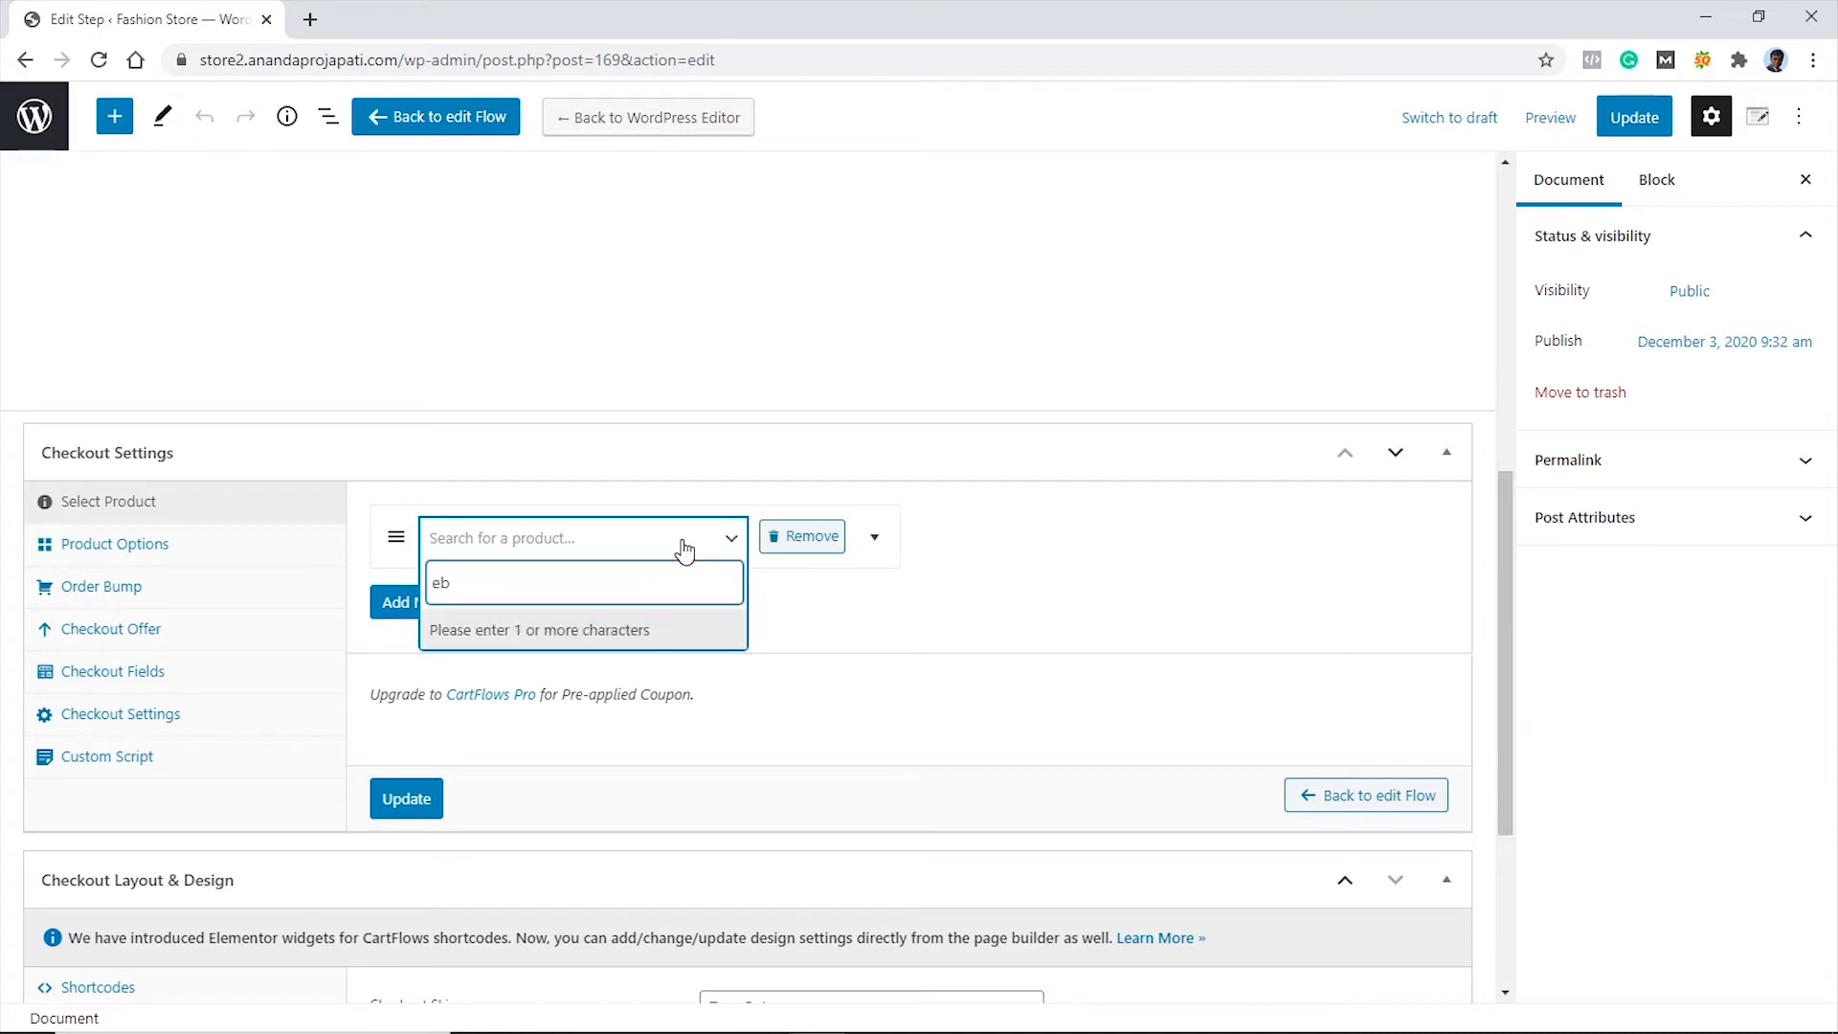
pyautogui.write('-b')
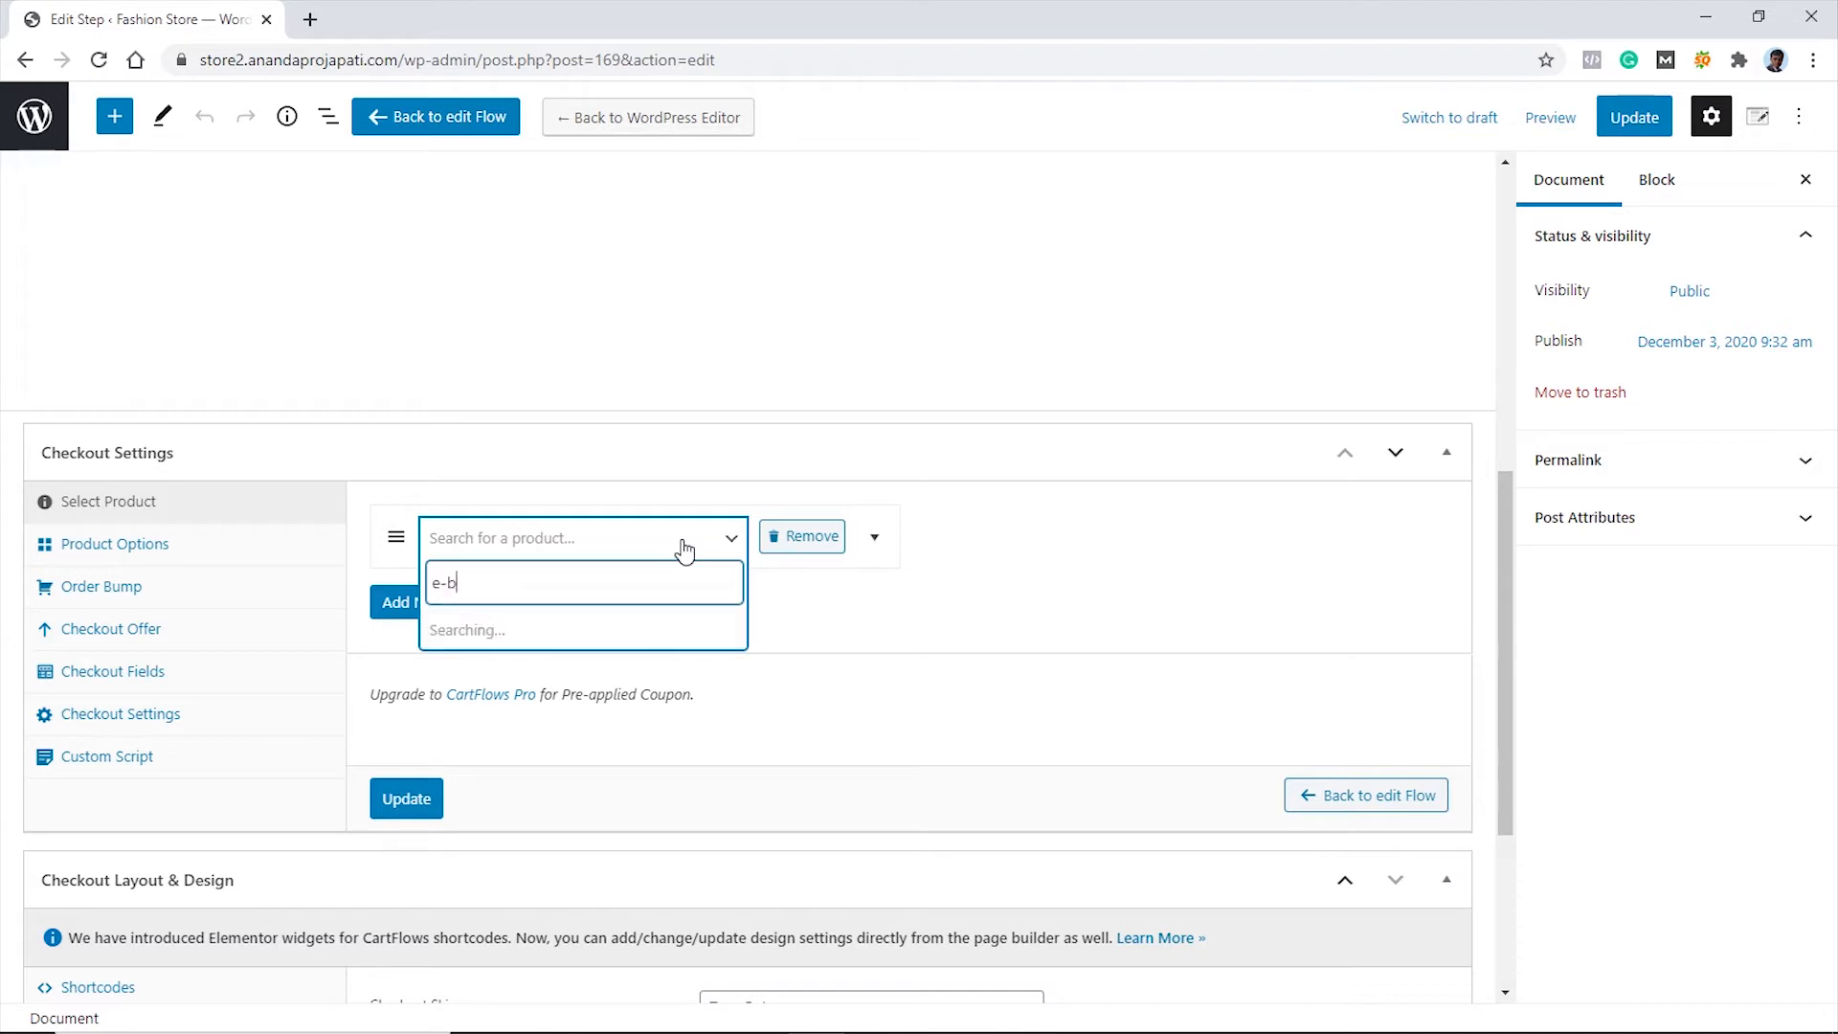
pyautogui.write('o')
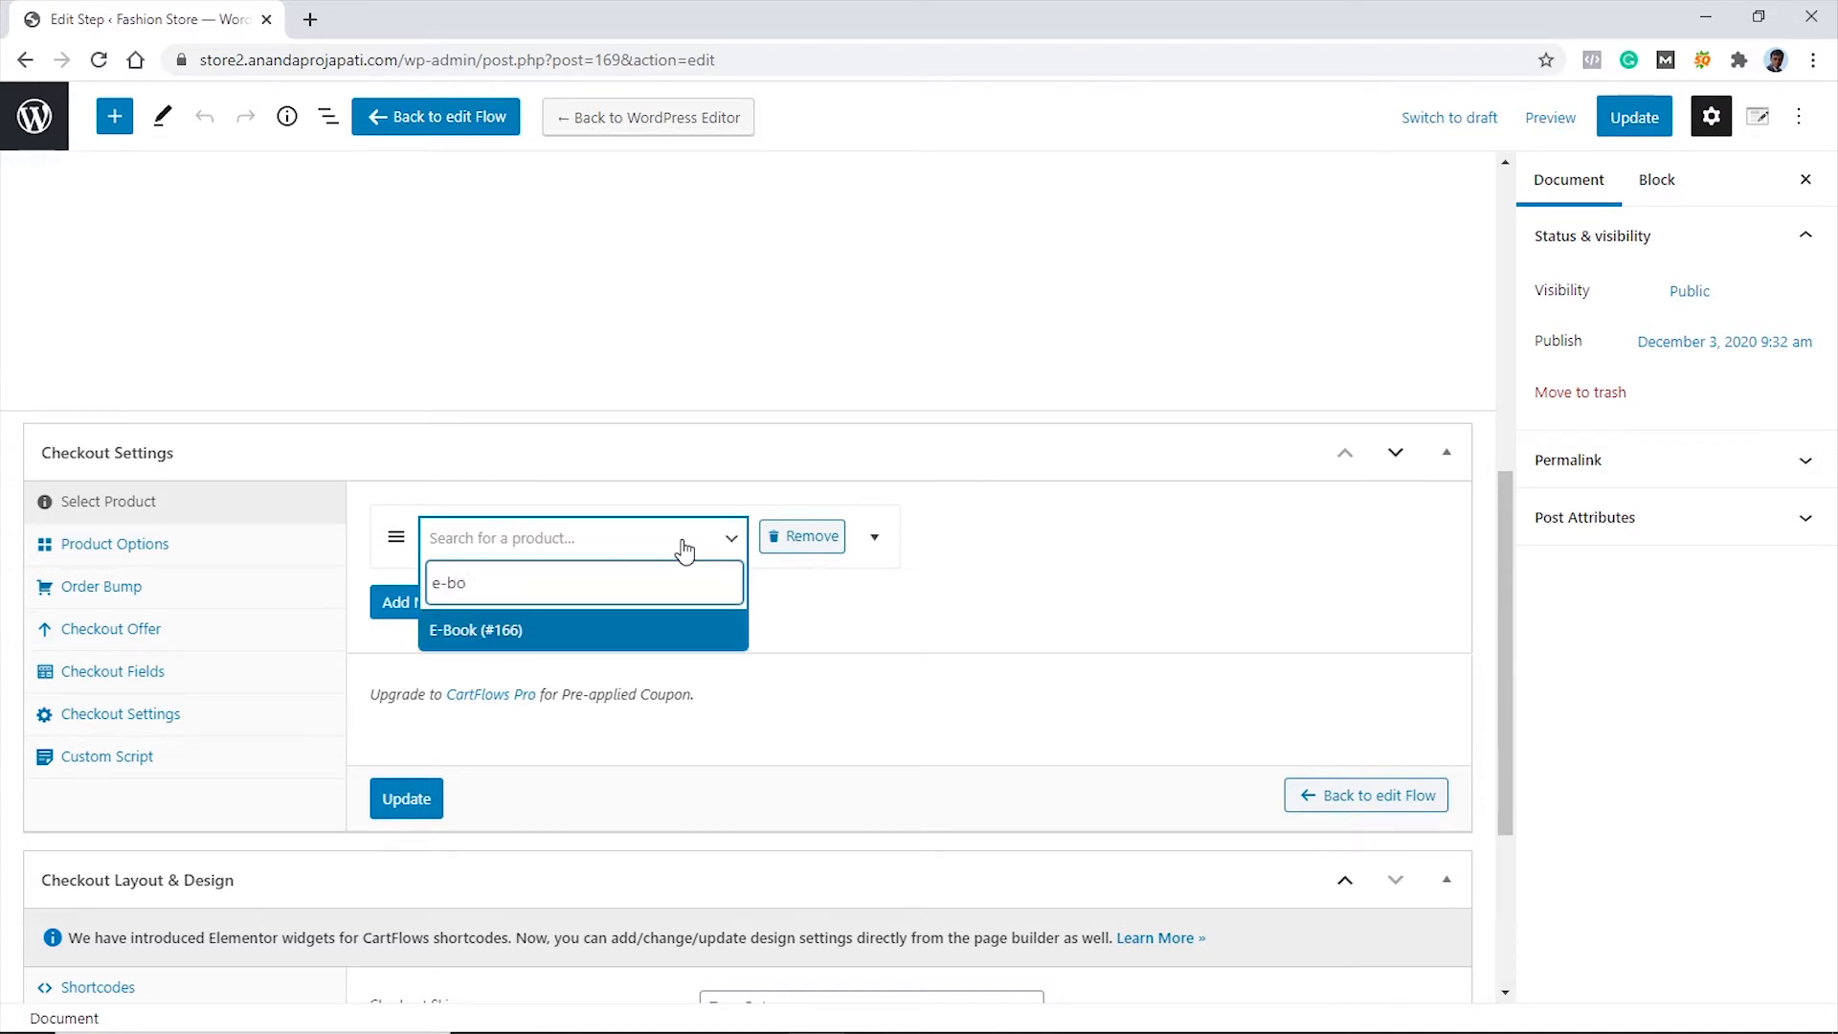
pyautogui.click(518, 634)
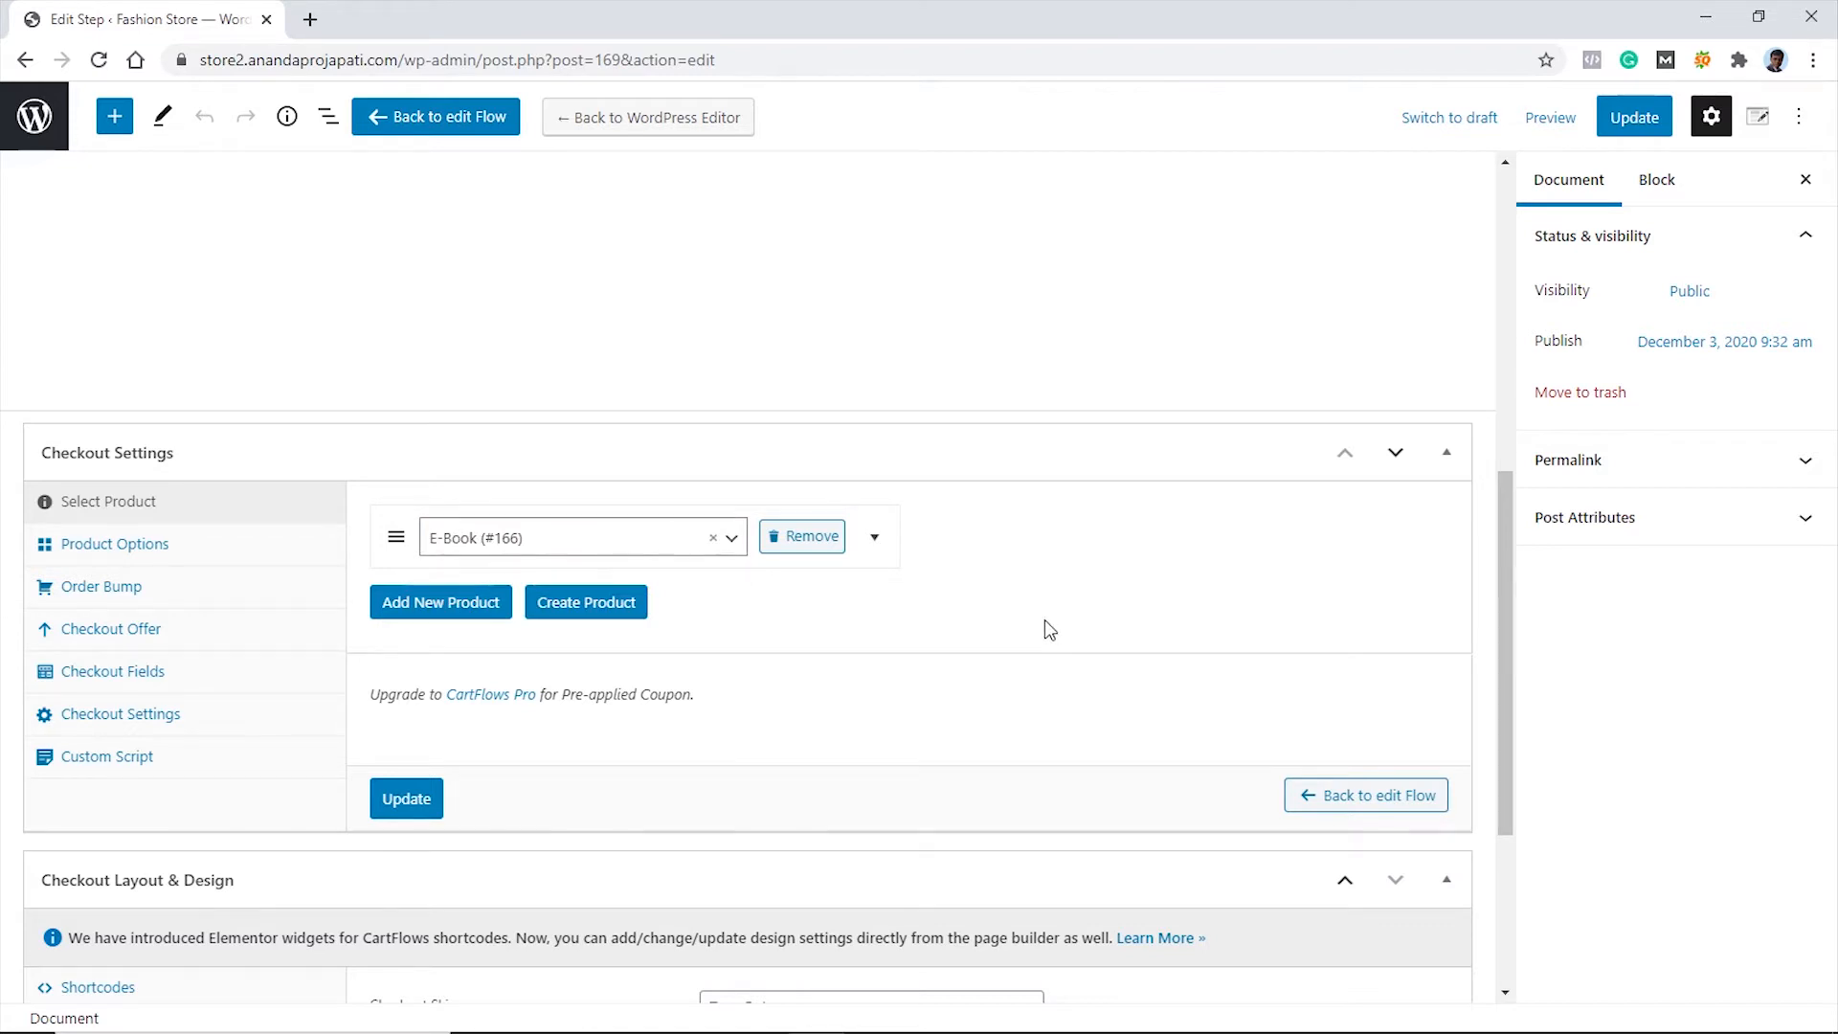
pyautogui.scroll(6, 1194, 628)
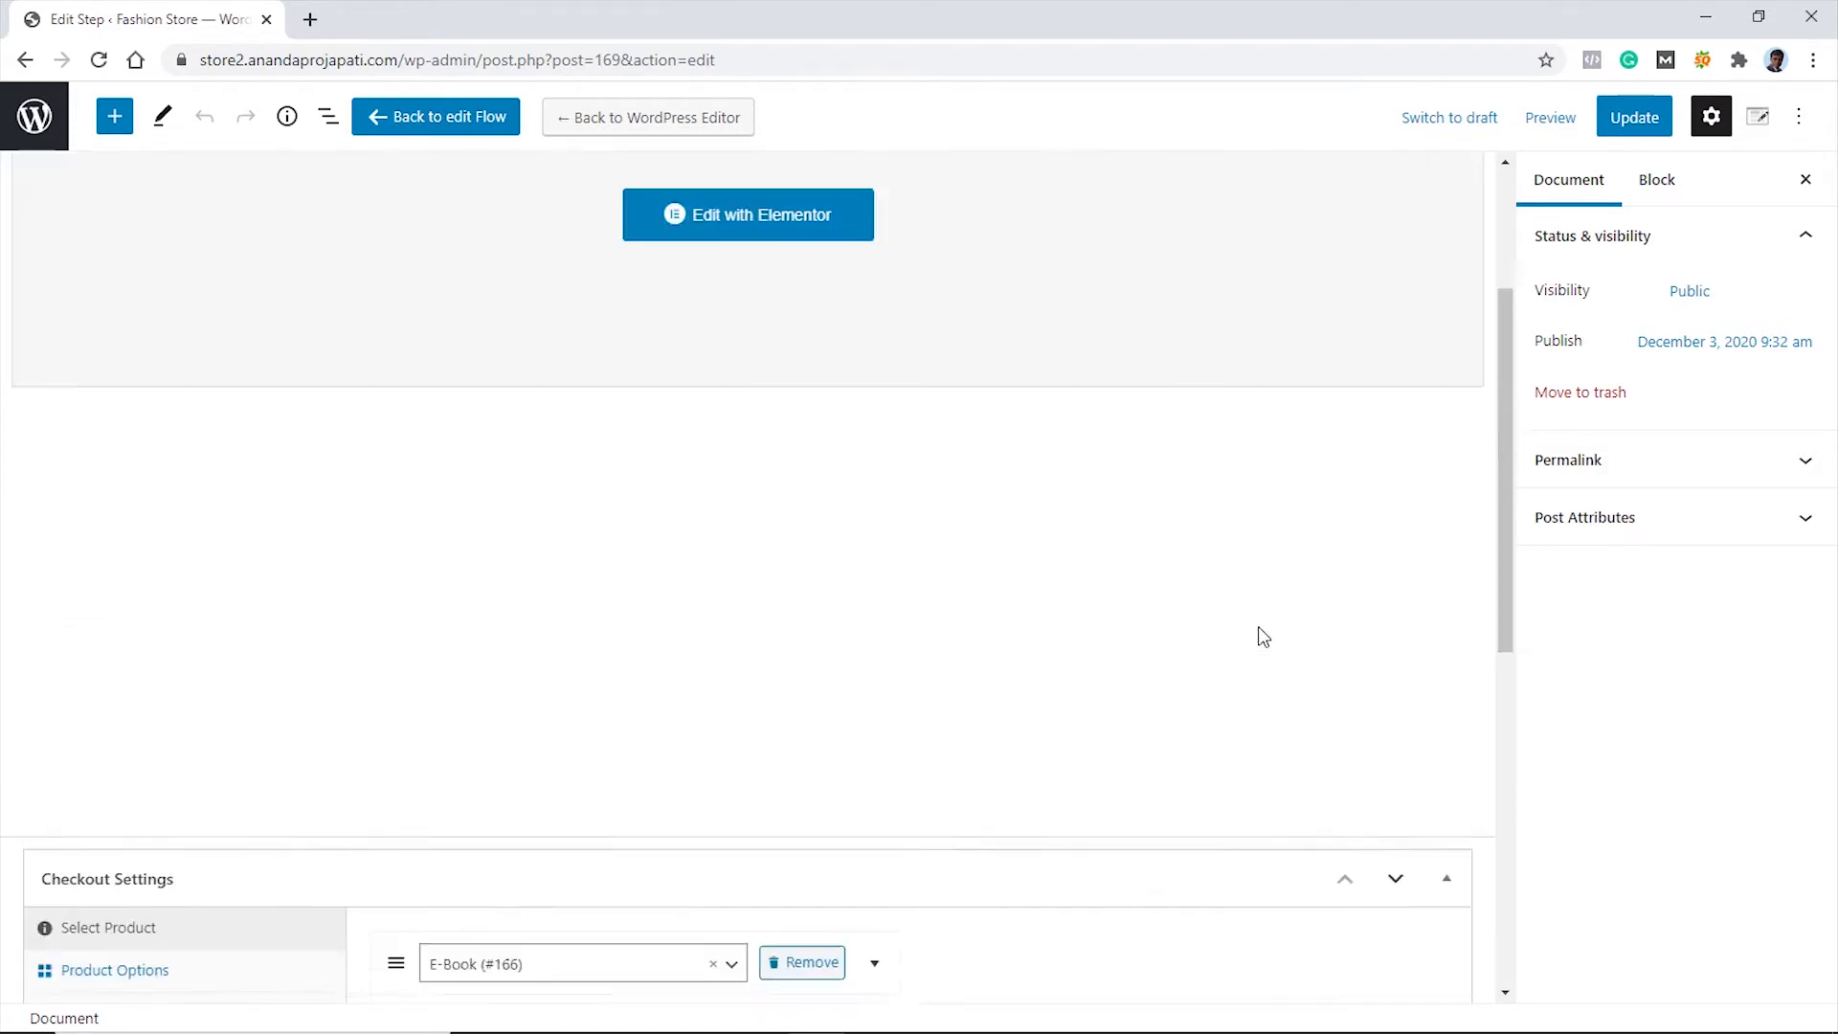
pyautogui.click(1636, 117)
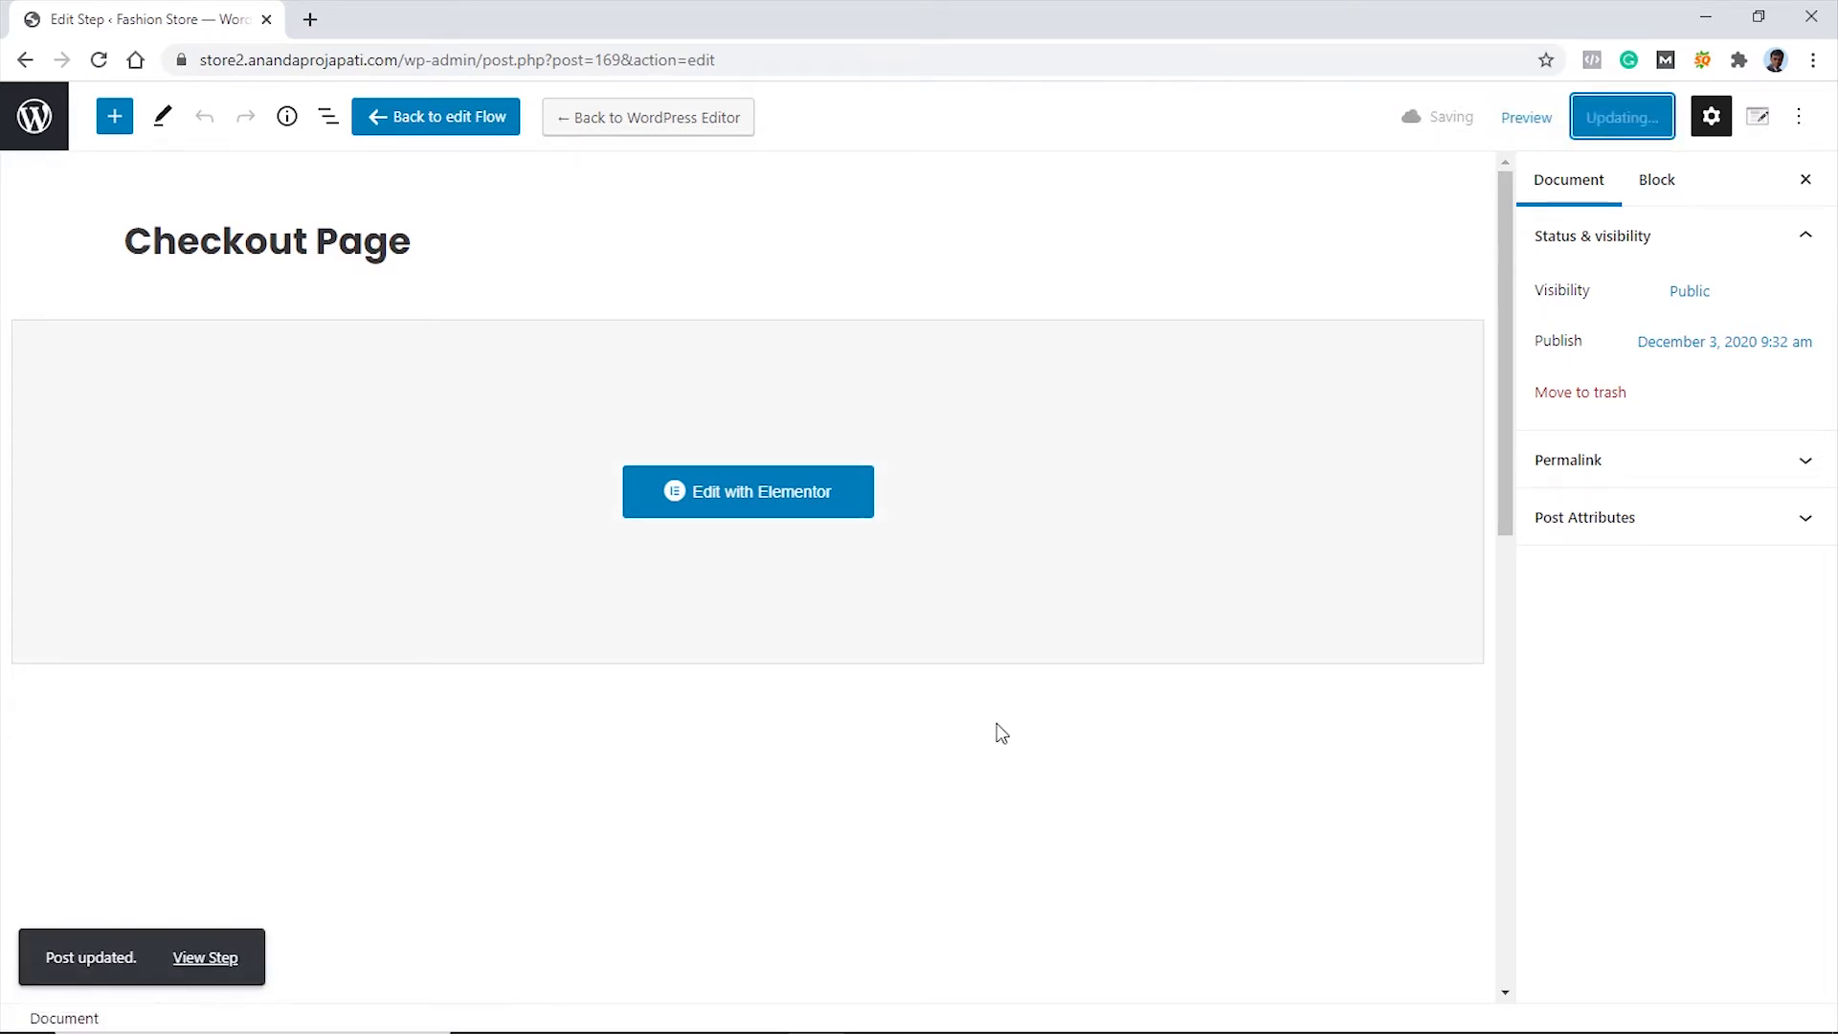
# Open the Checkout Page in Elementor and apply the [cartflows_checkout] shortcode to load its checkout form in the preview
pyautogui.click(763, 500)
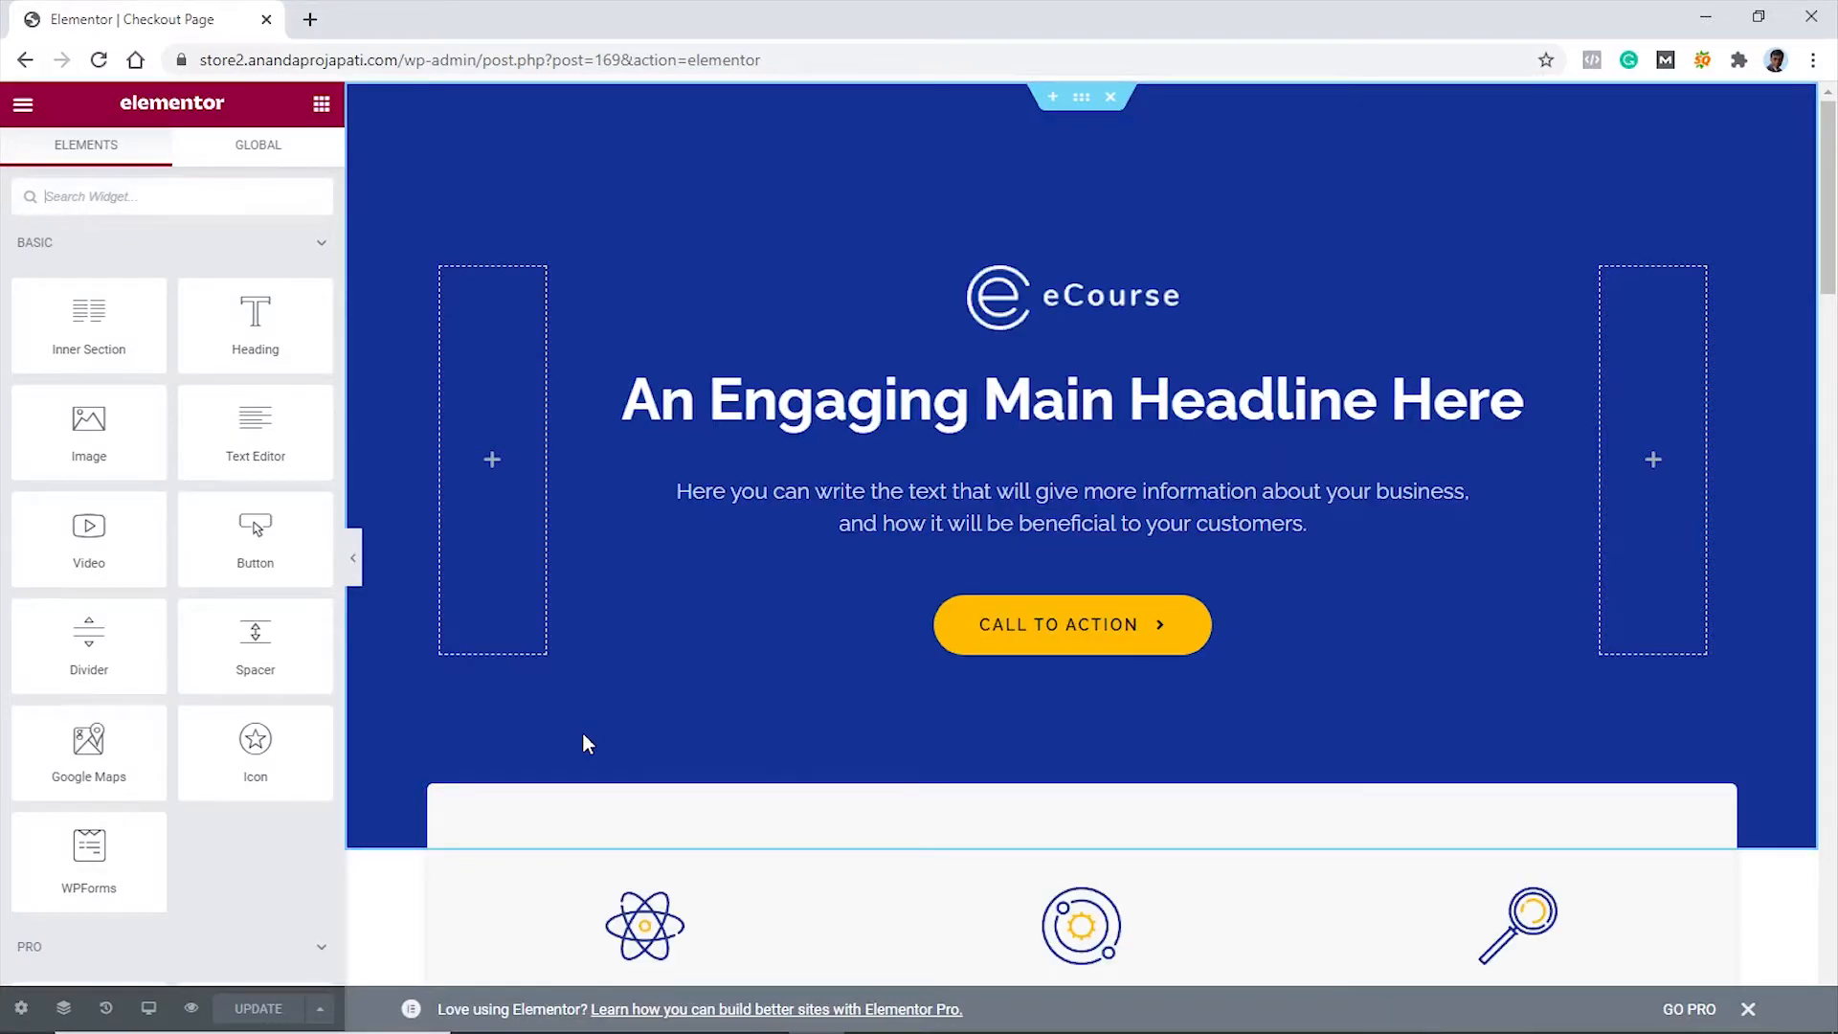
pyautogui.scroll(-15, 1445, 557)
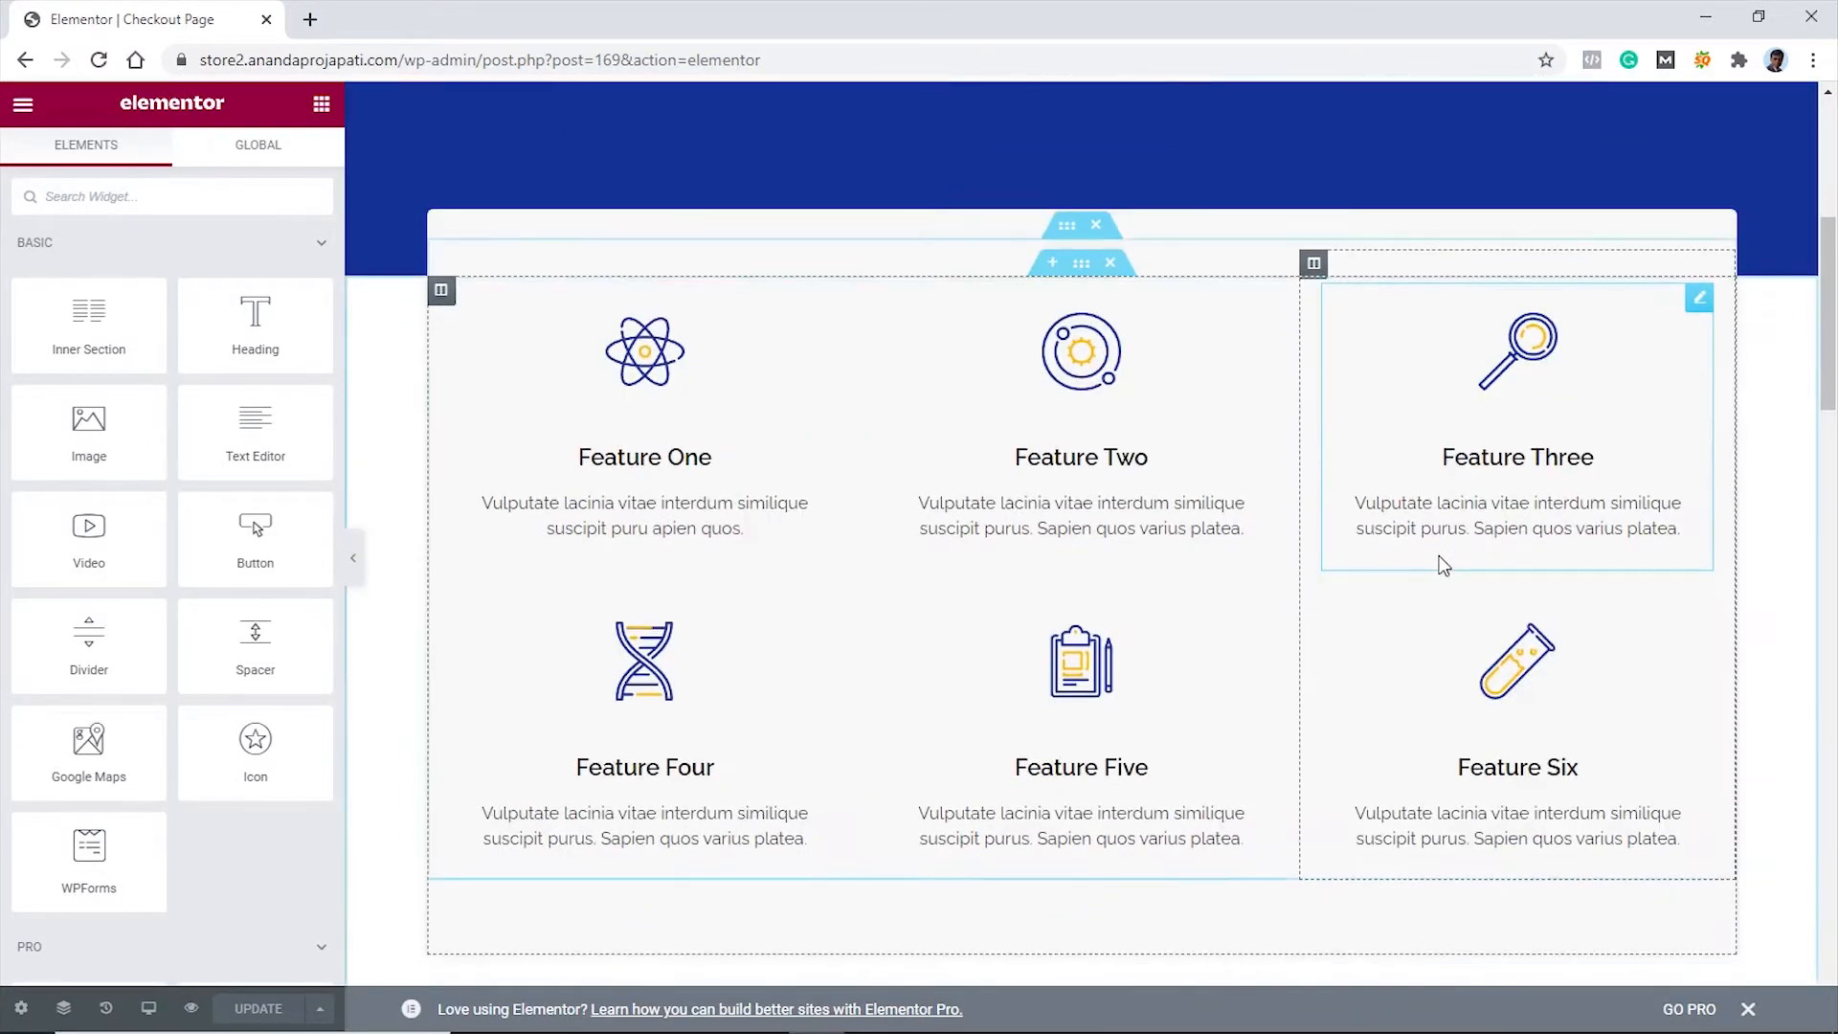
pyautogui.scroll(-15, 1433, 562)
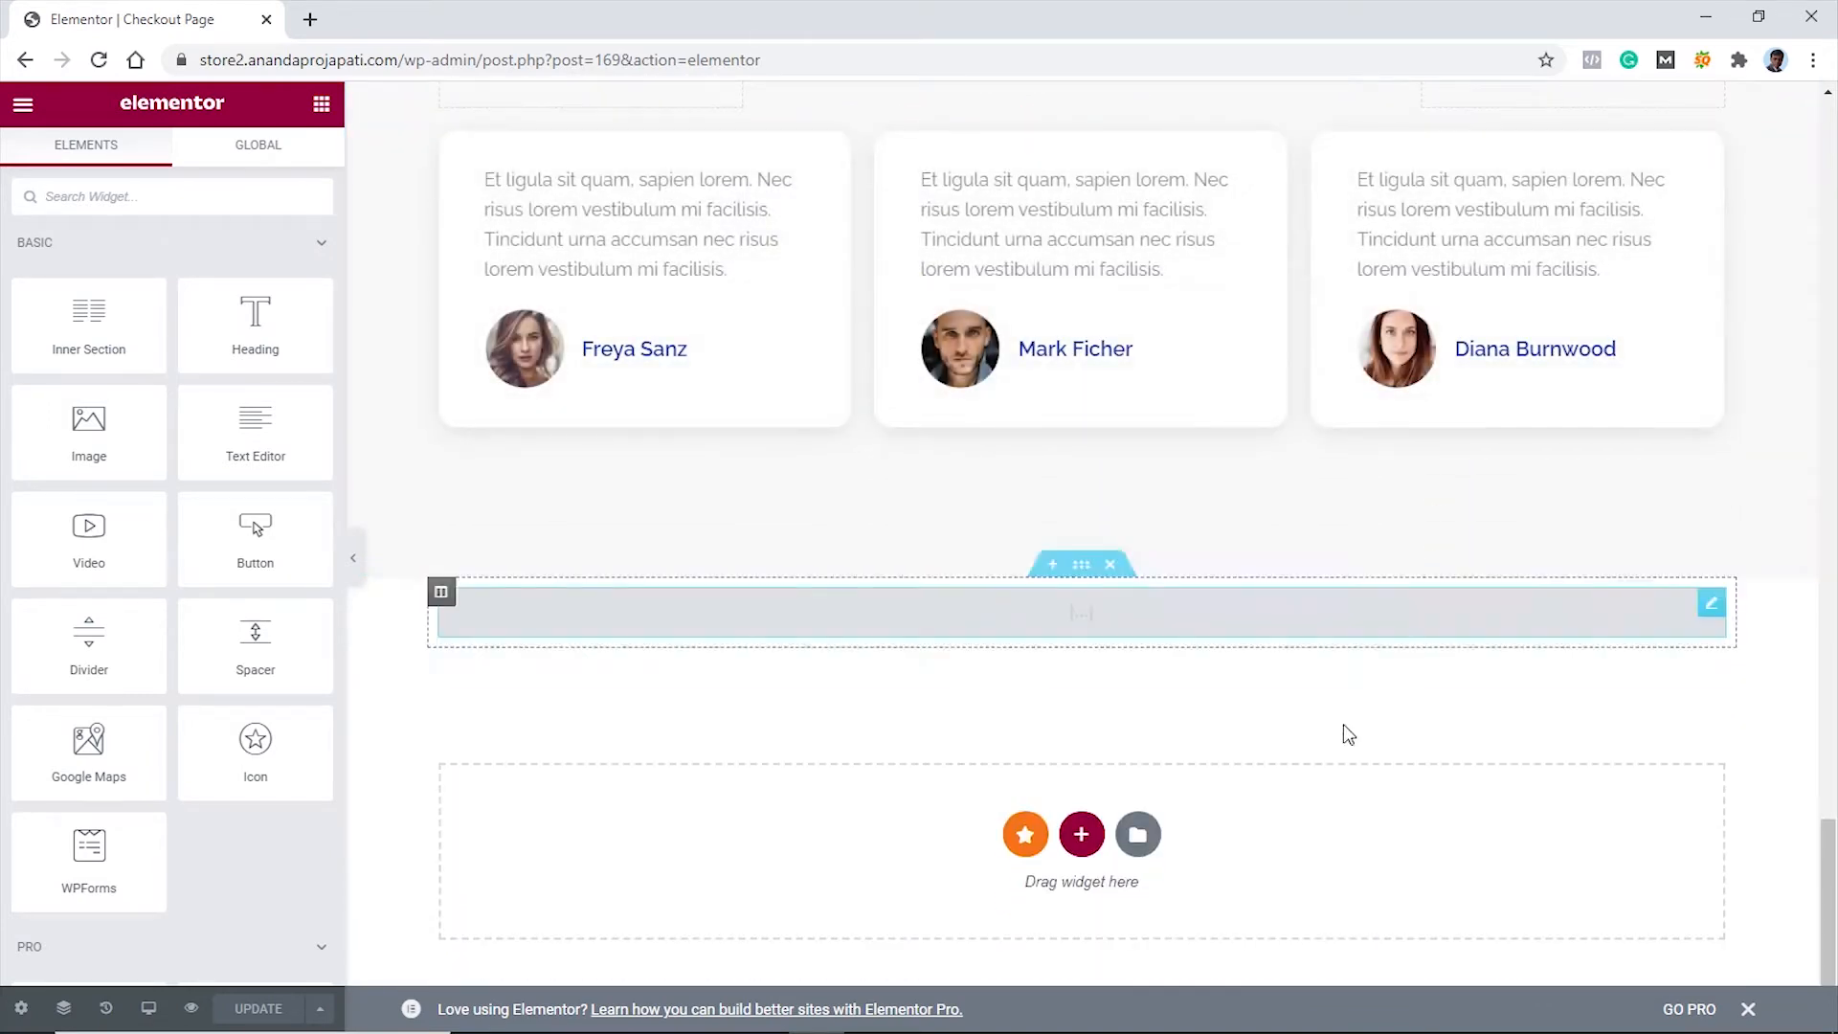
pyautogui.click(1711, 602)
pyautogui.click(287, 227)
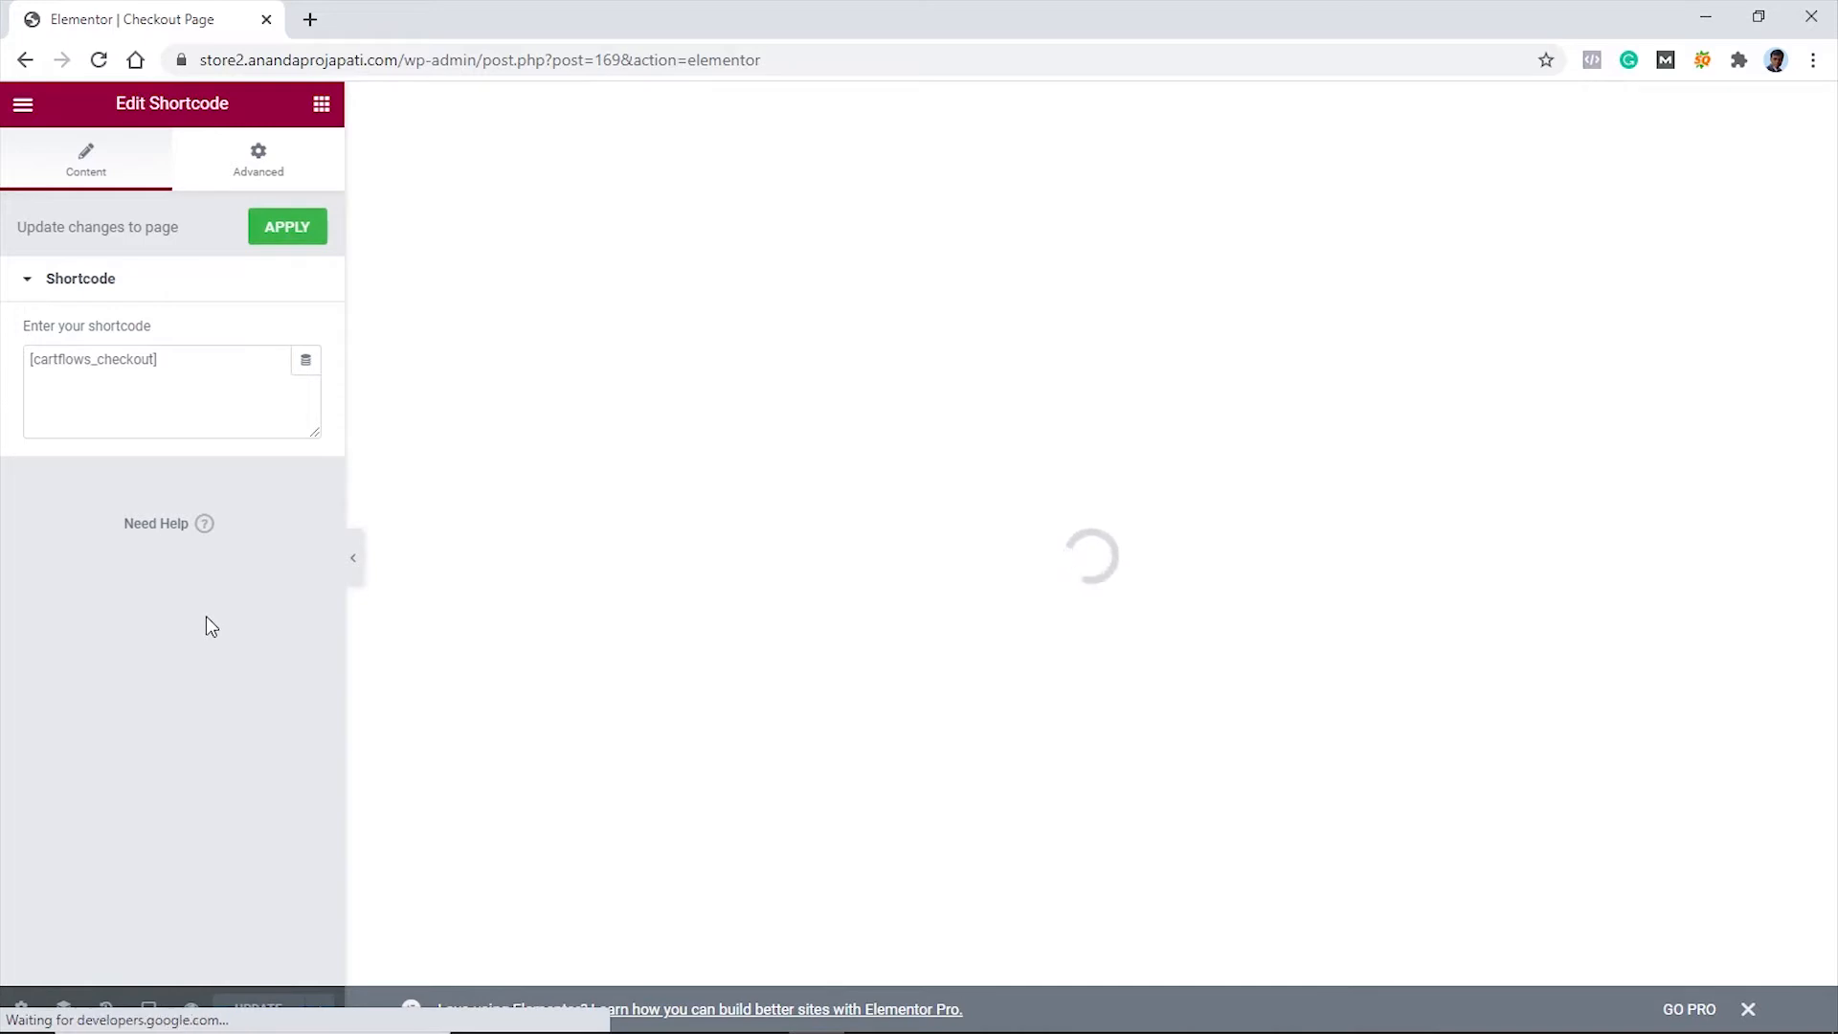
pyautogui.scroll(-15, 1417, 653)
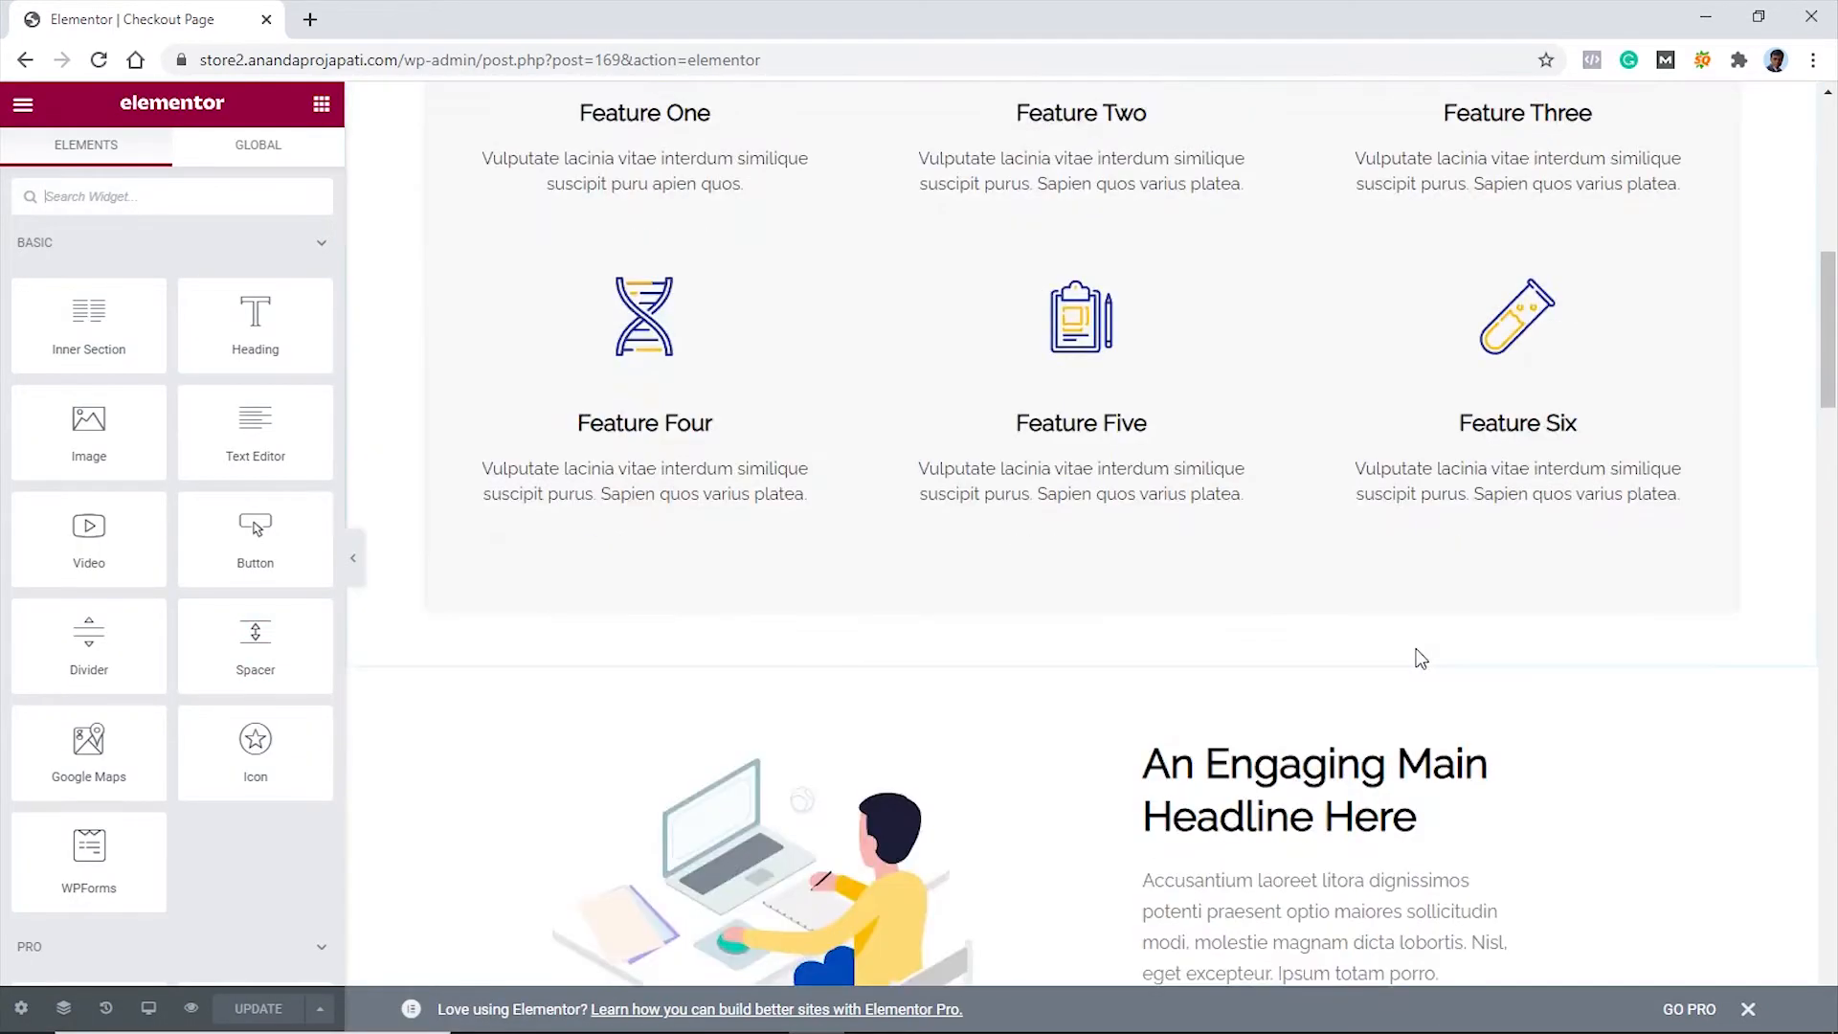
pyautogui.scroll(-10, 1417, 658)
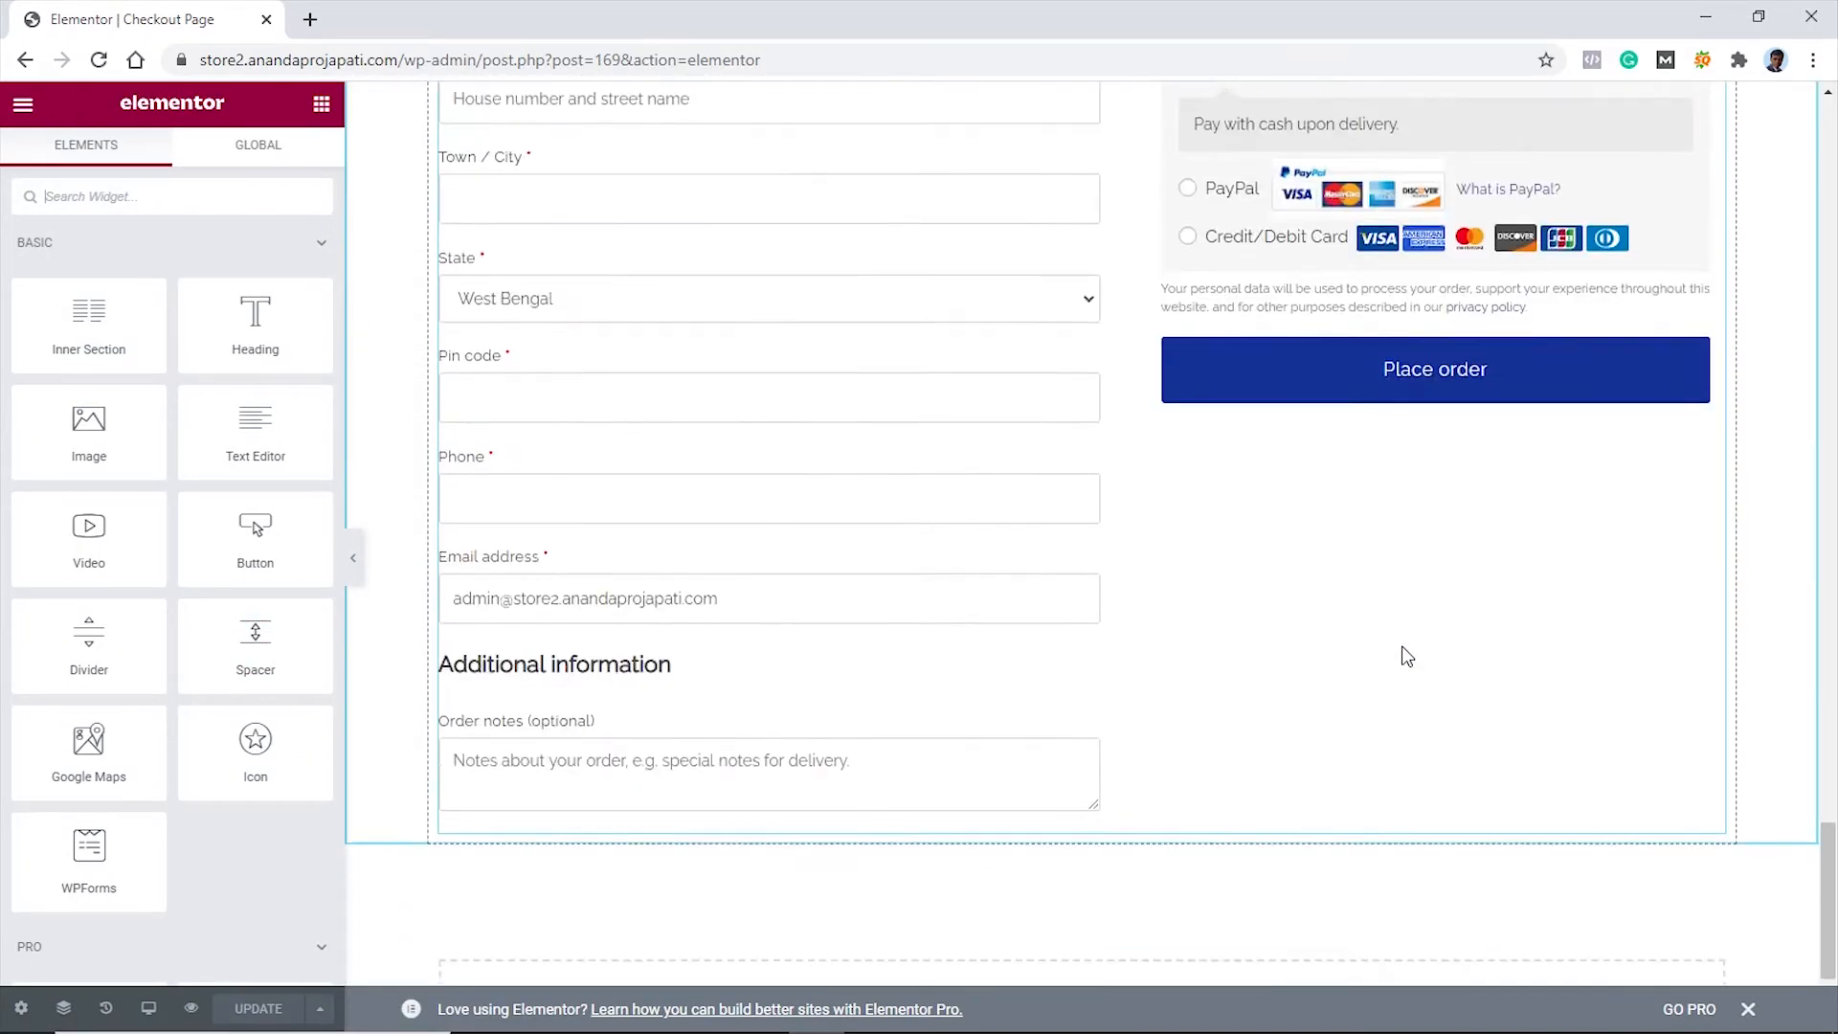
pyautogui.scroll(3, 1086, 619)
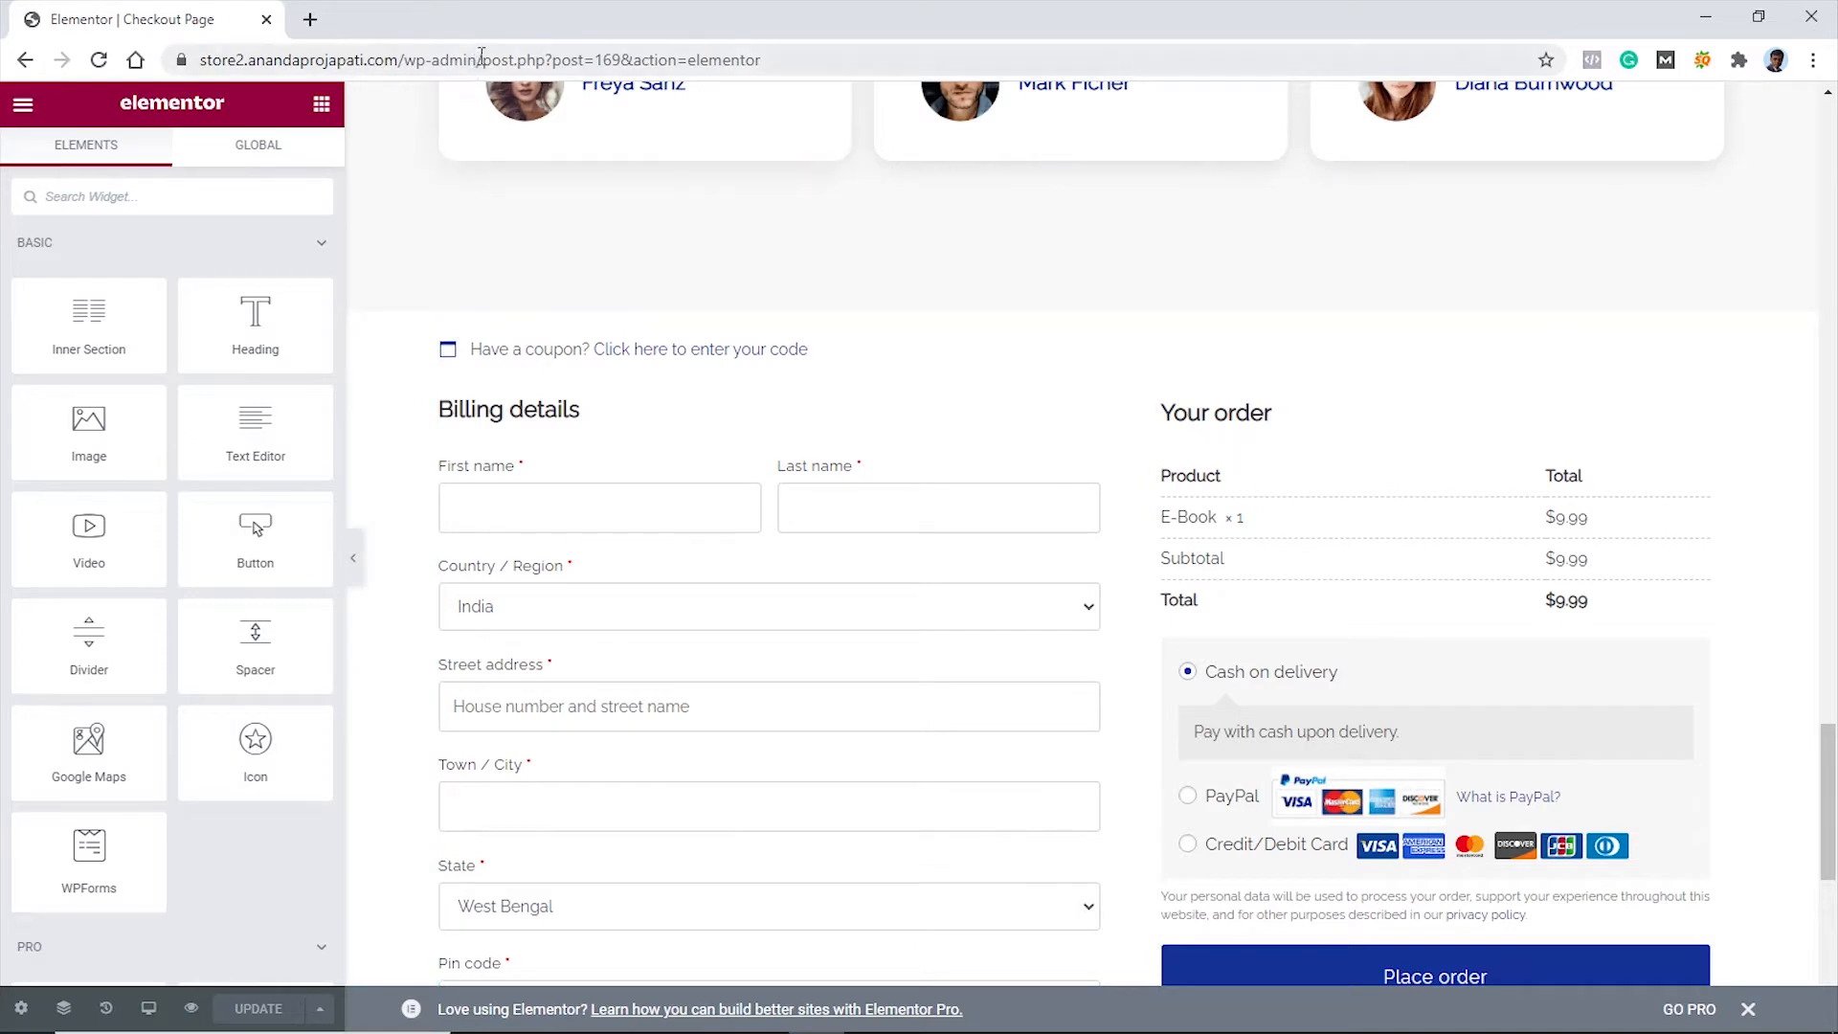
# Open the E-Book product for editing in a separate tab, review its price and downloadable file settings, and return to the Elementor page
pyautogui.moveTo(481, 60); pyautogui.dragTo(378, 24)
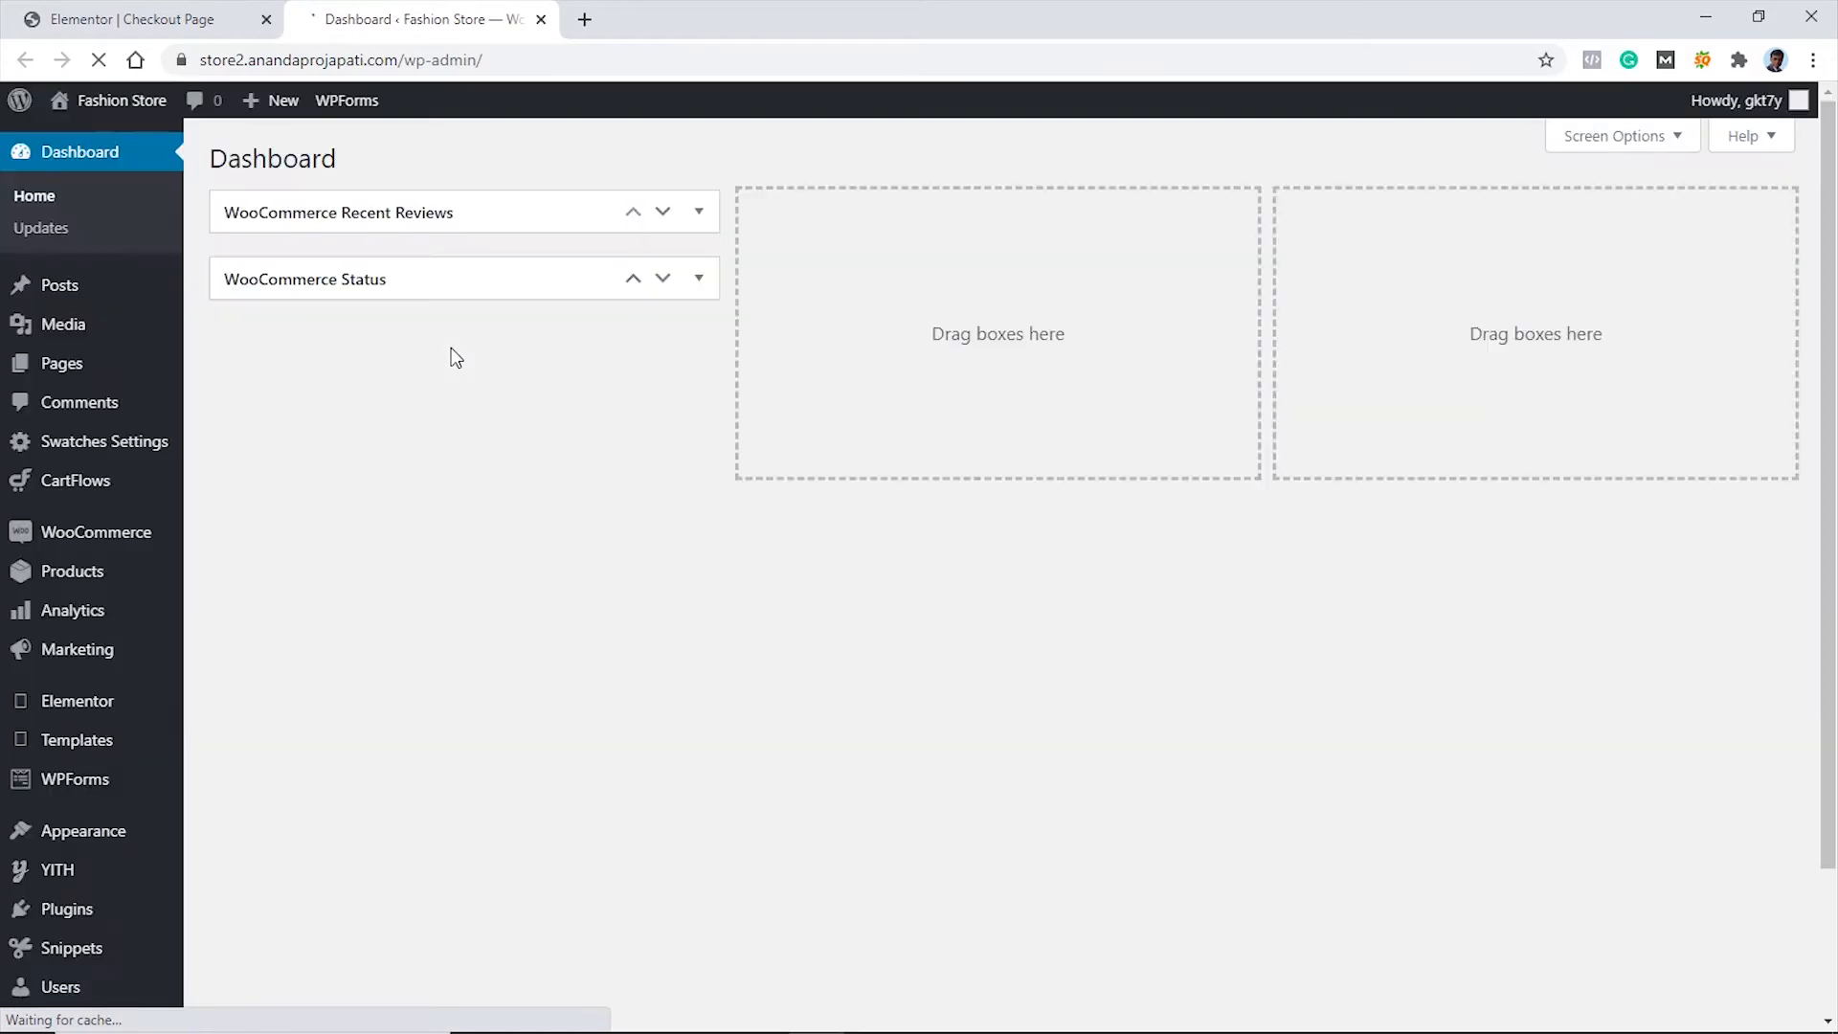
pyautogui.moveTo(95, 558)
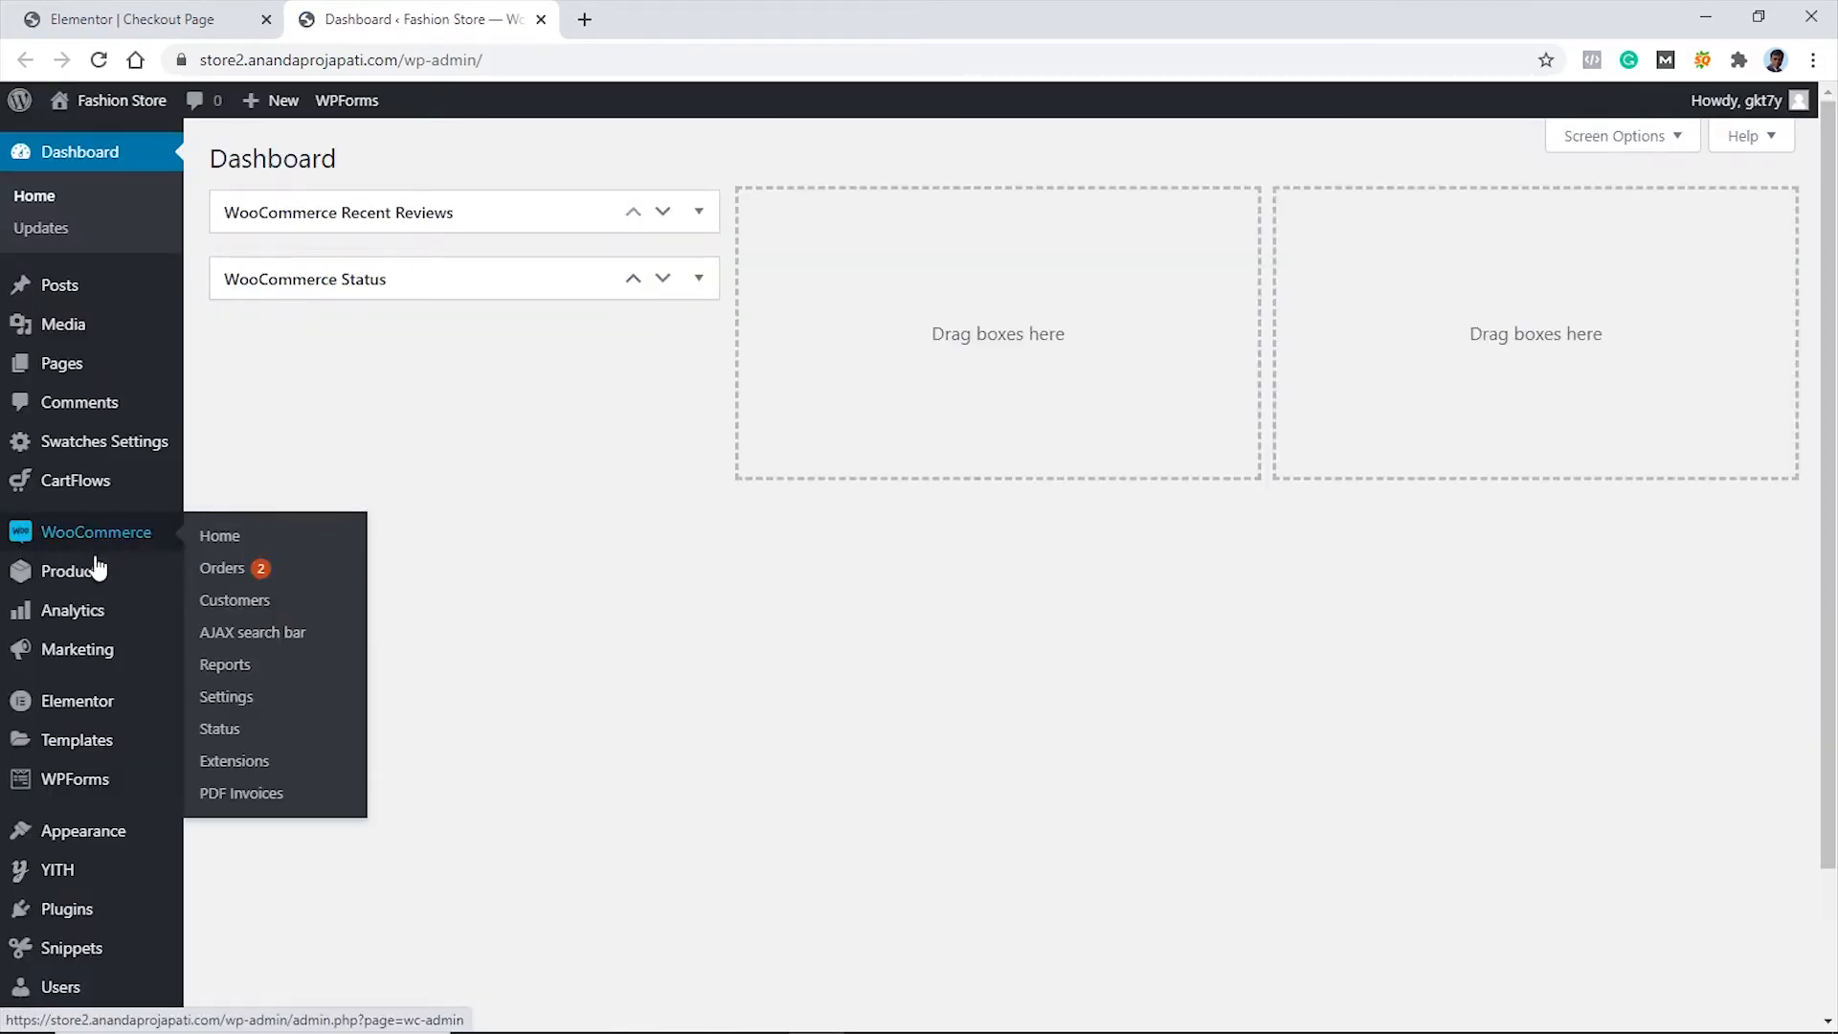
pyautogui.click(215, 577)
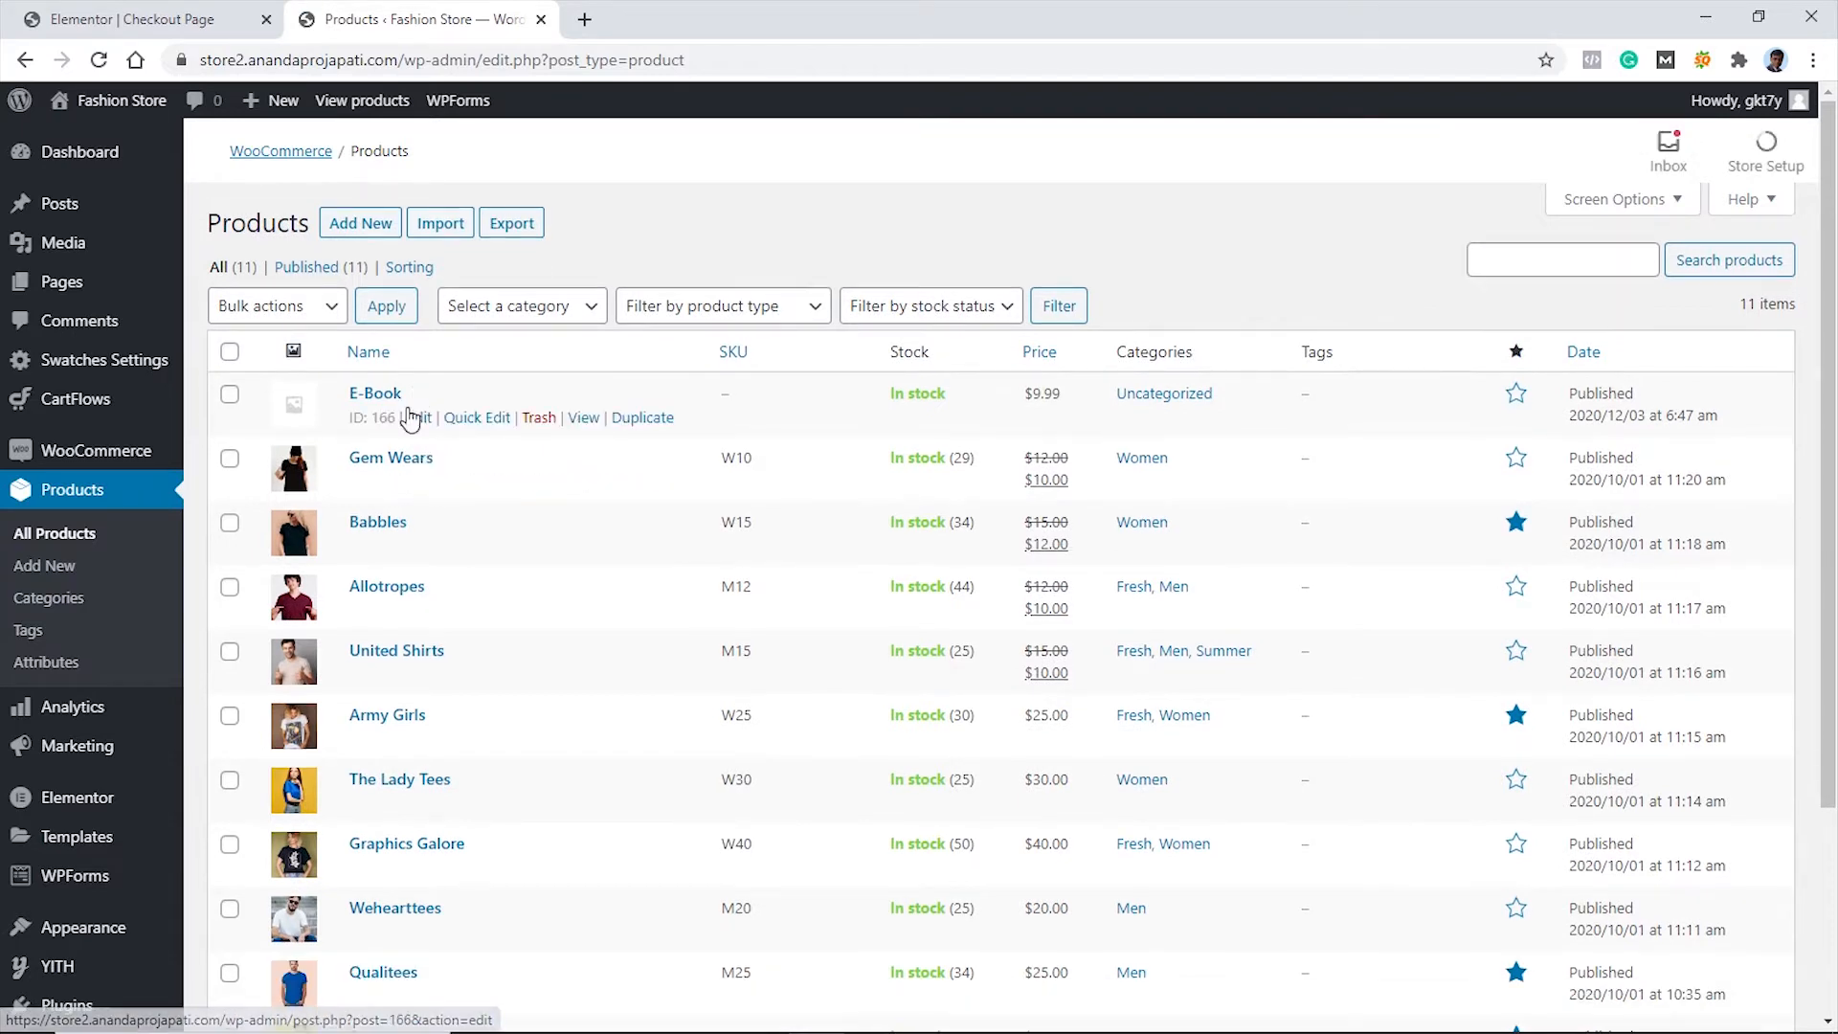
pyautogui.click(418, 418)
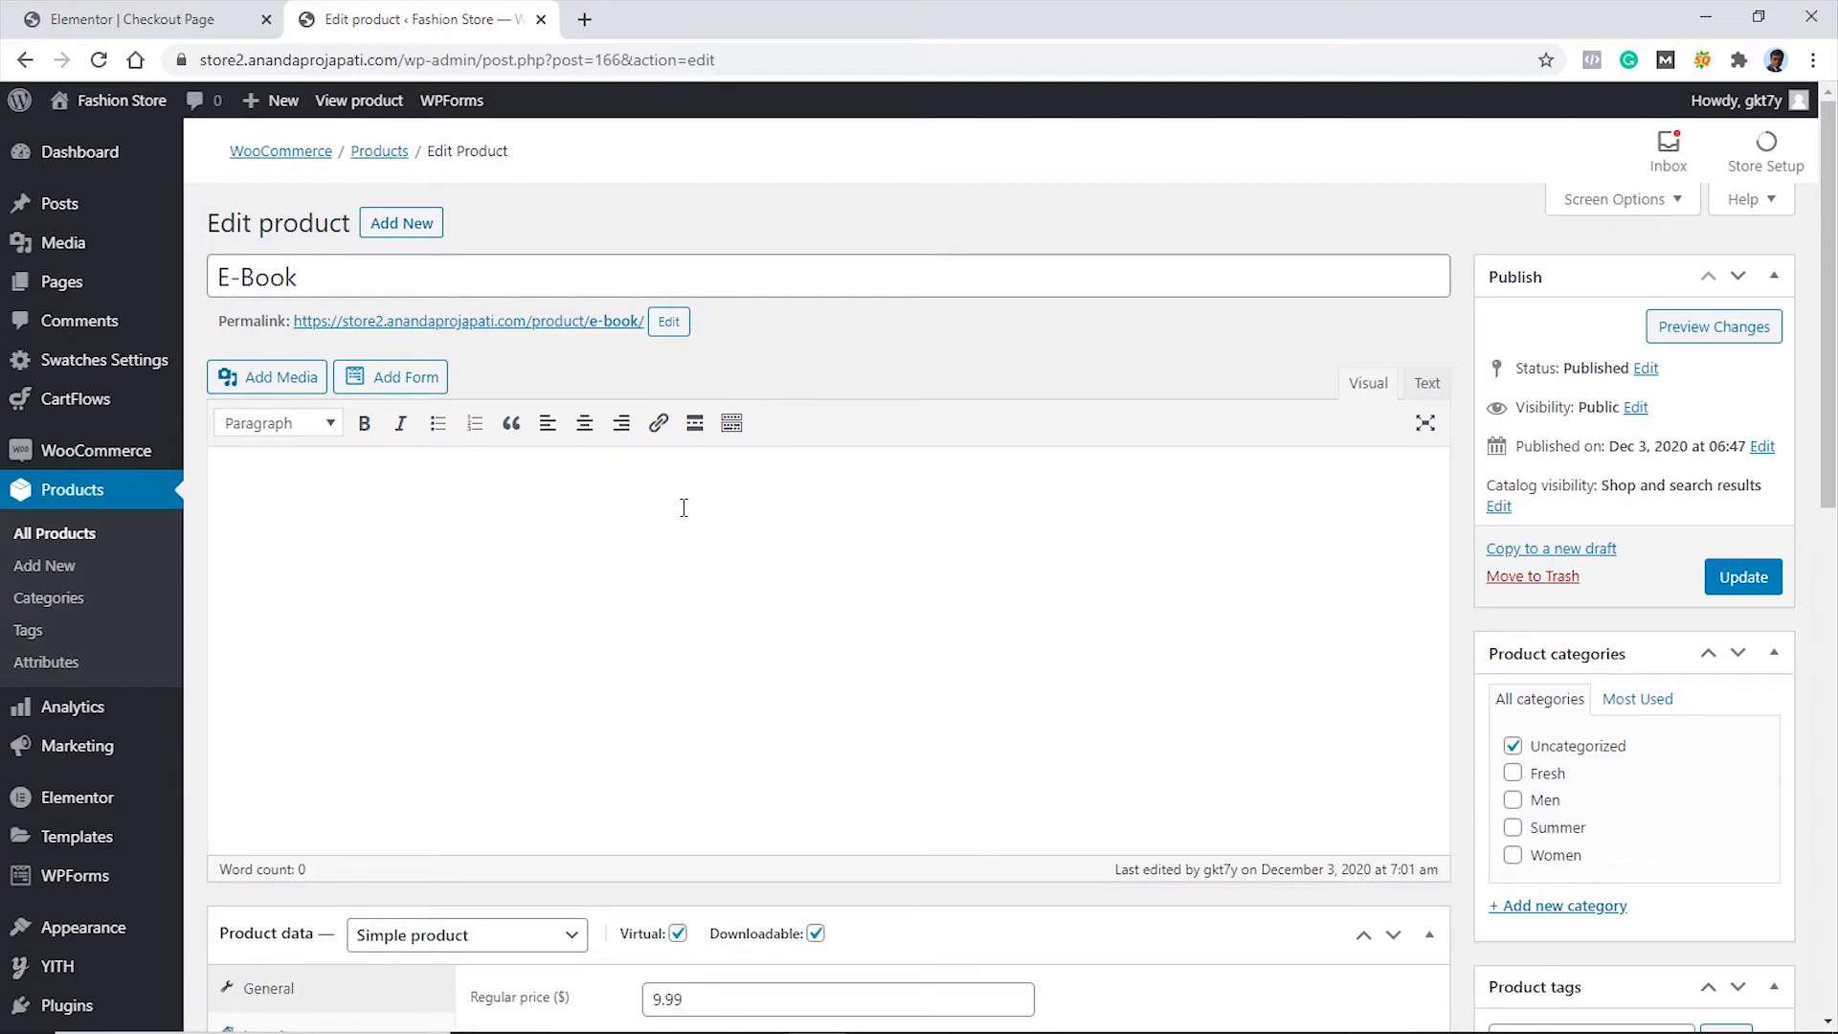
pyautogui.scroll(-6, 1462, 506)
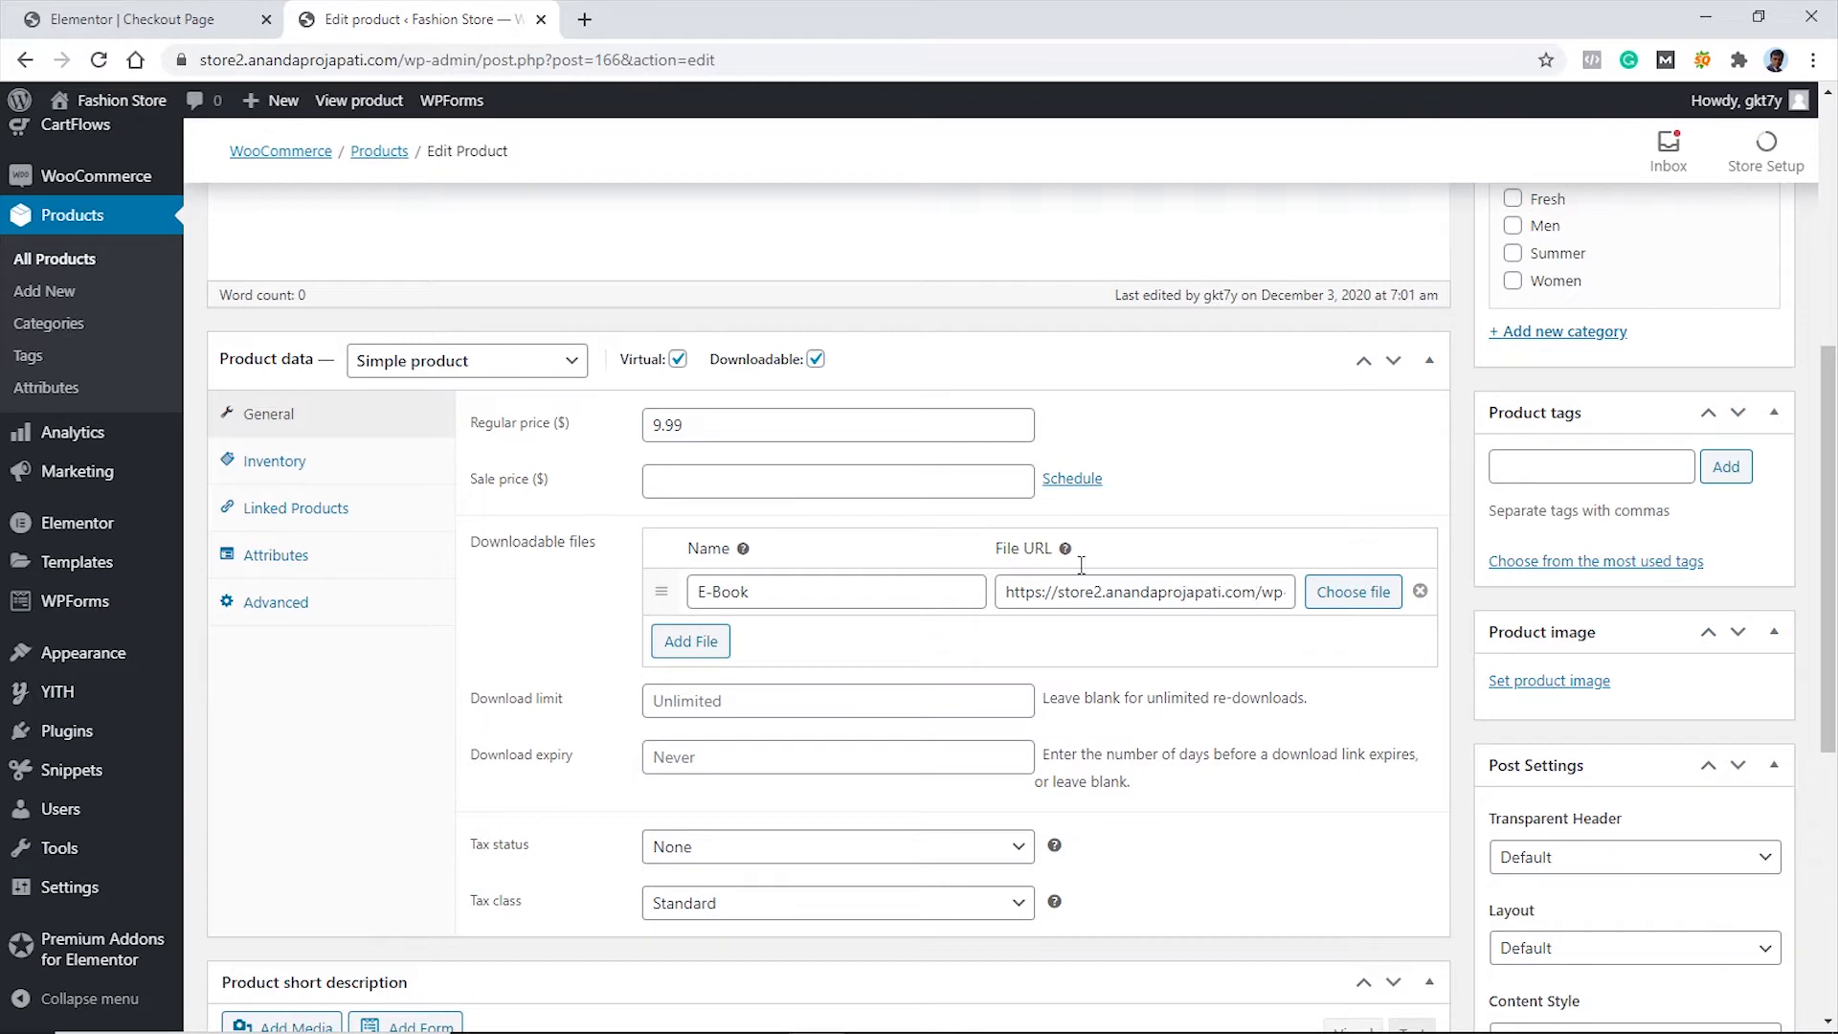
pyautogui.moveTo(683, 425); pyautogui.dragTo(649, 424)
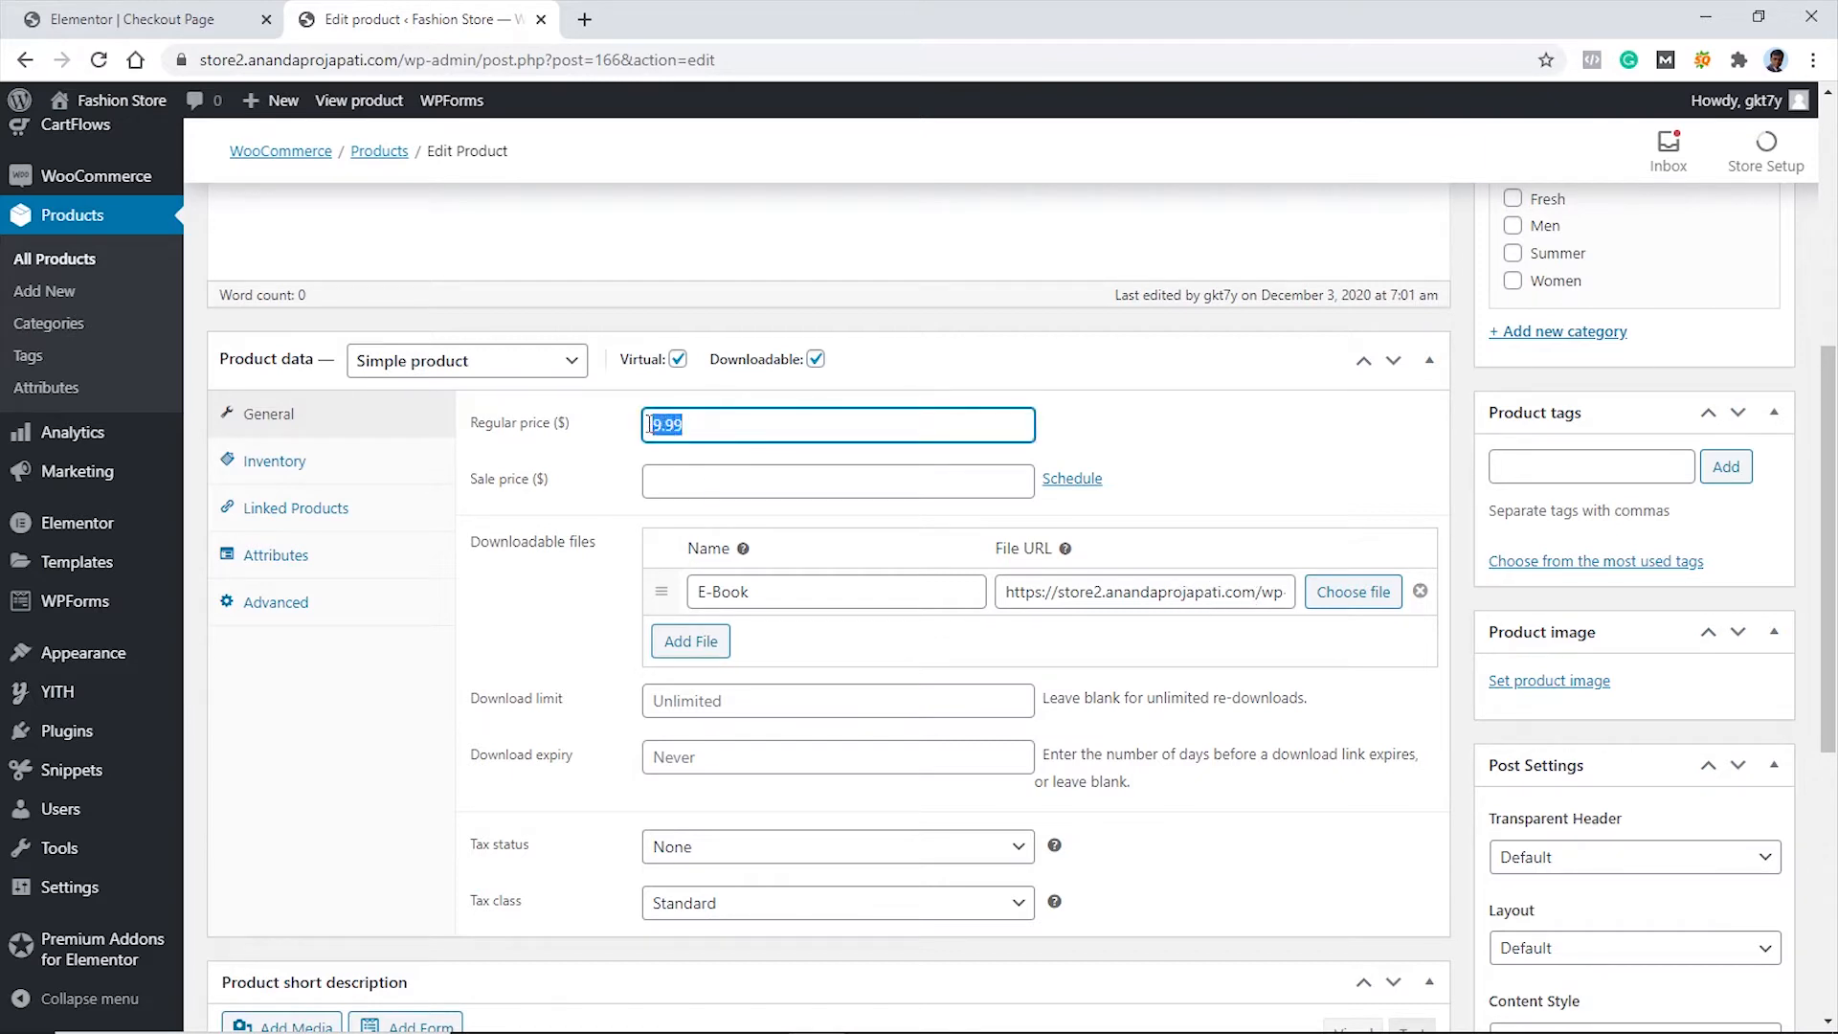
pyautogui.click(1177, 458)
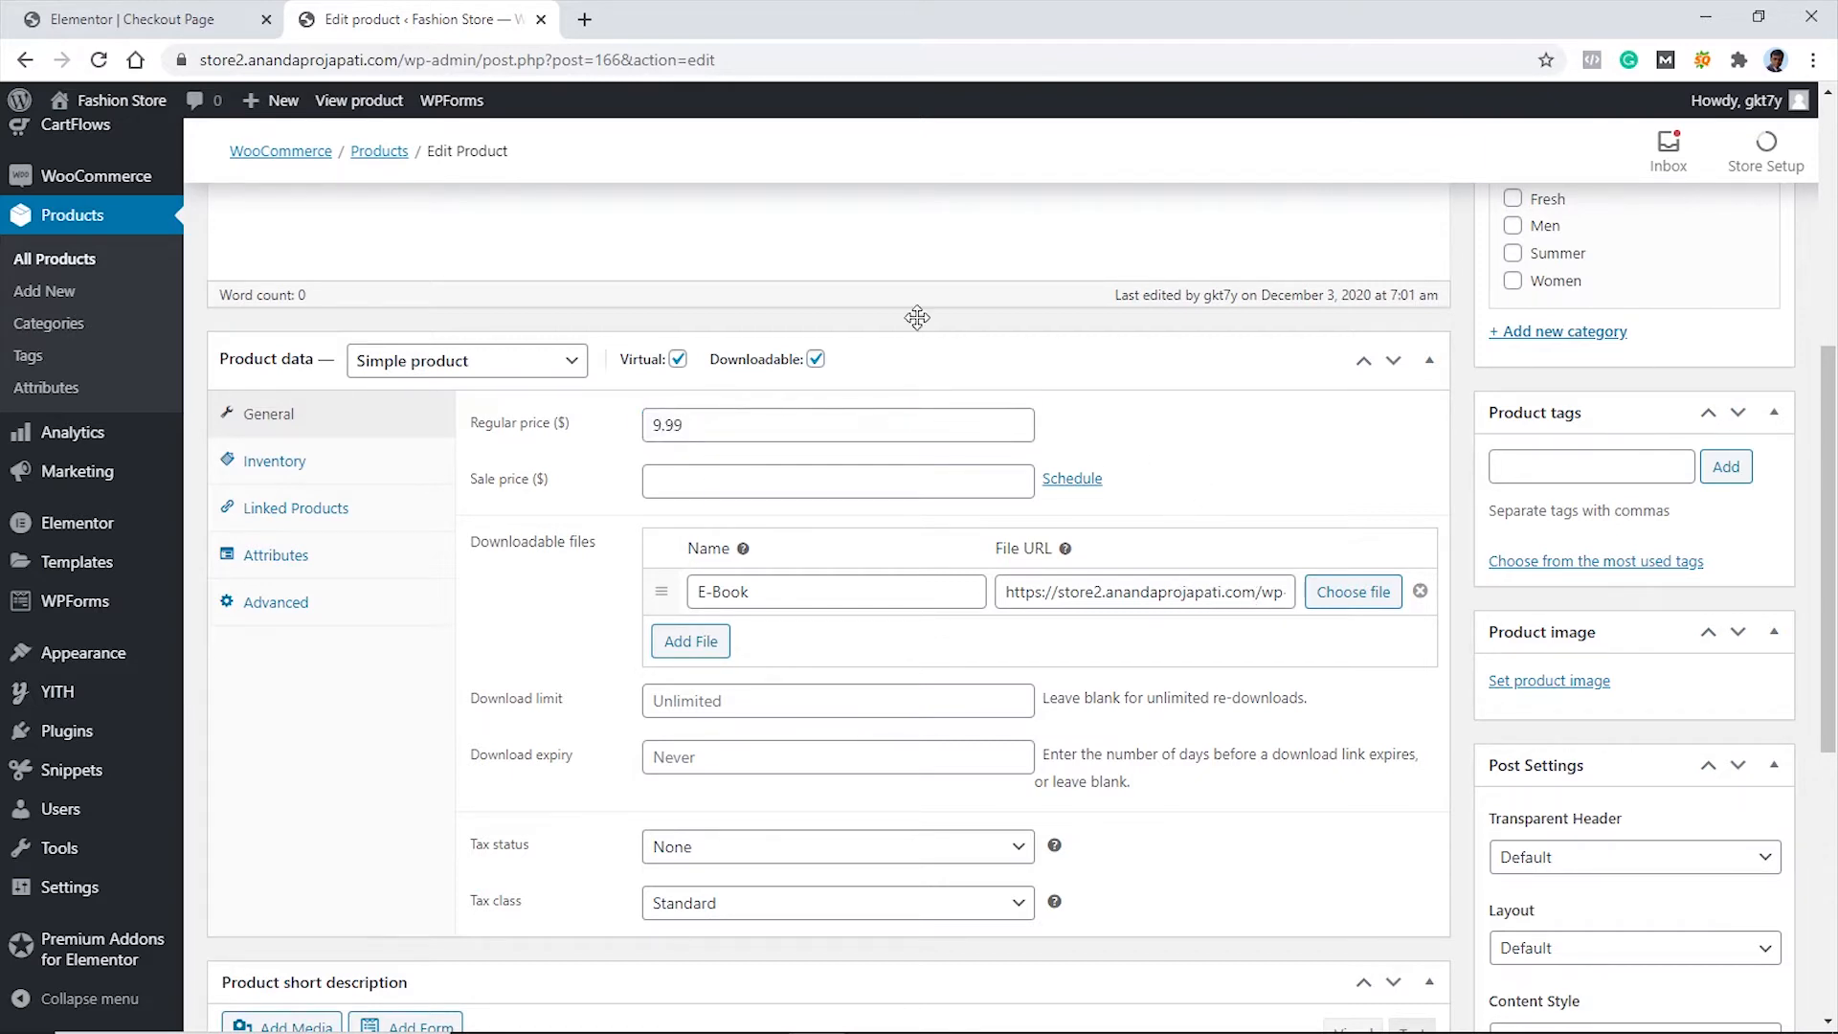
pyautogui.middleClick(409, 28)
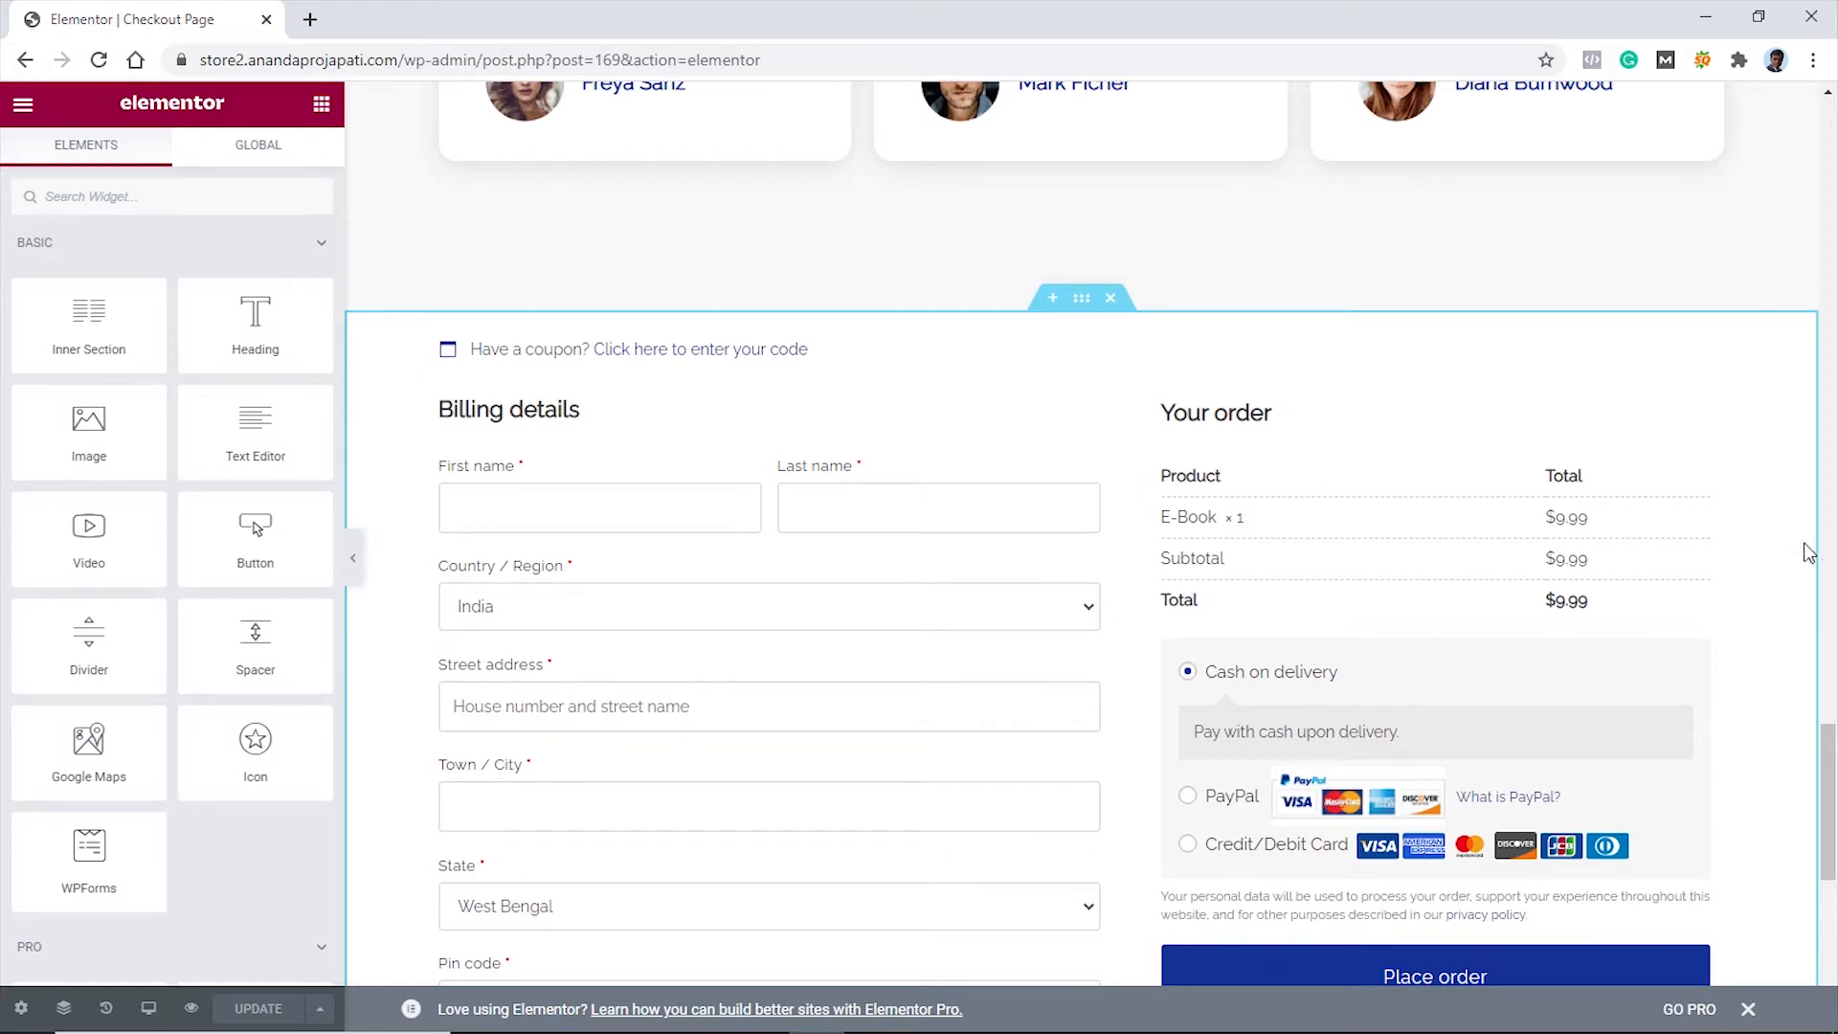
# Delete the "Call to Action" button from the hero section of the checkout page
pyautogui.scroll(15, 1754, 560)
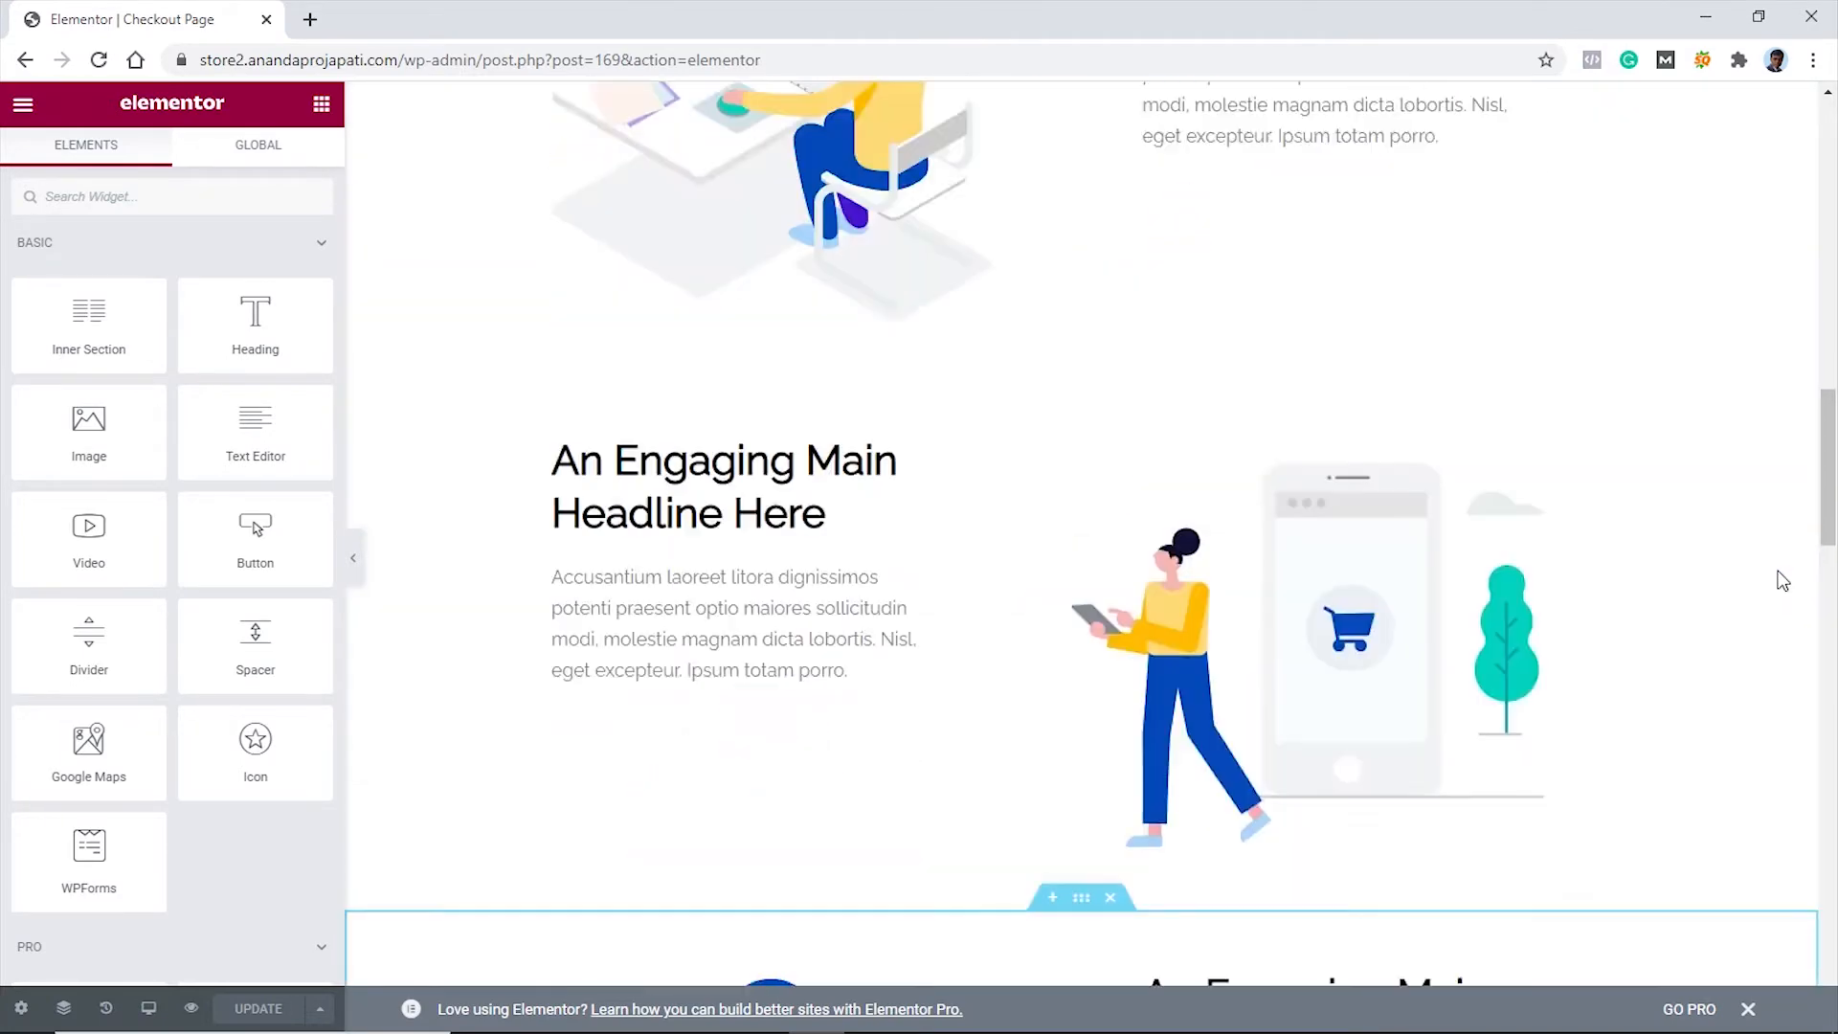
pyautogui.scroll(10, 1782, 583)
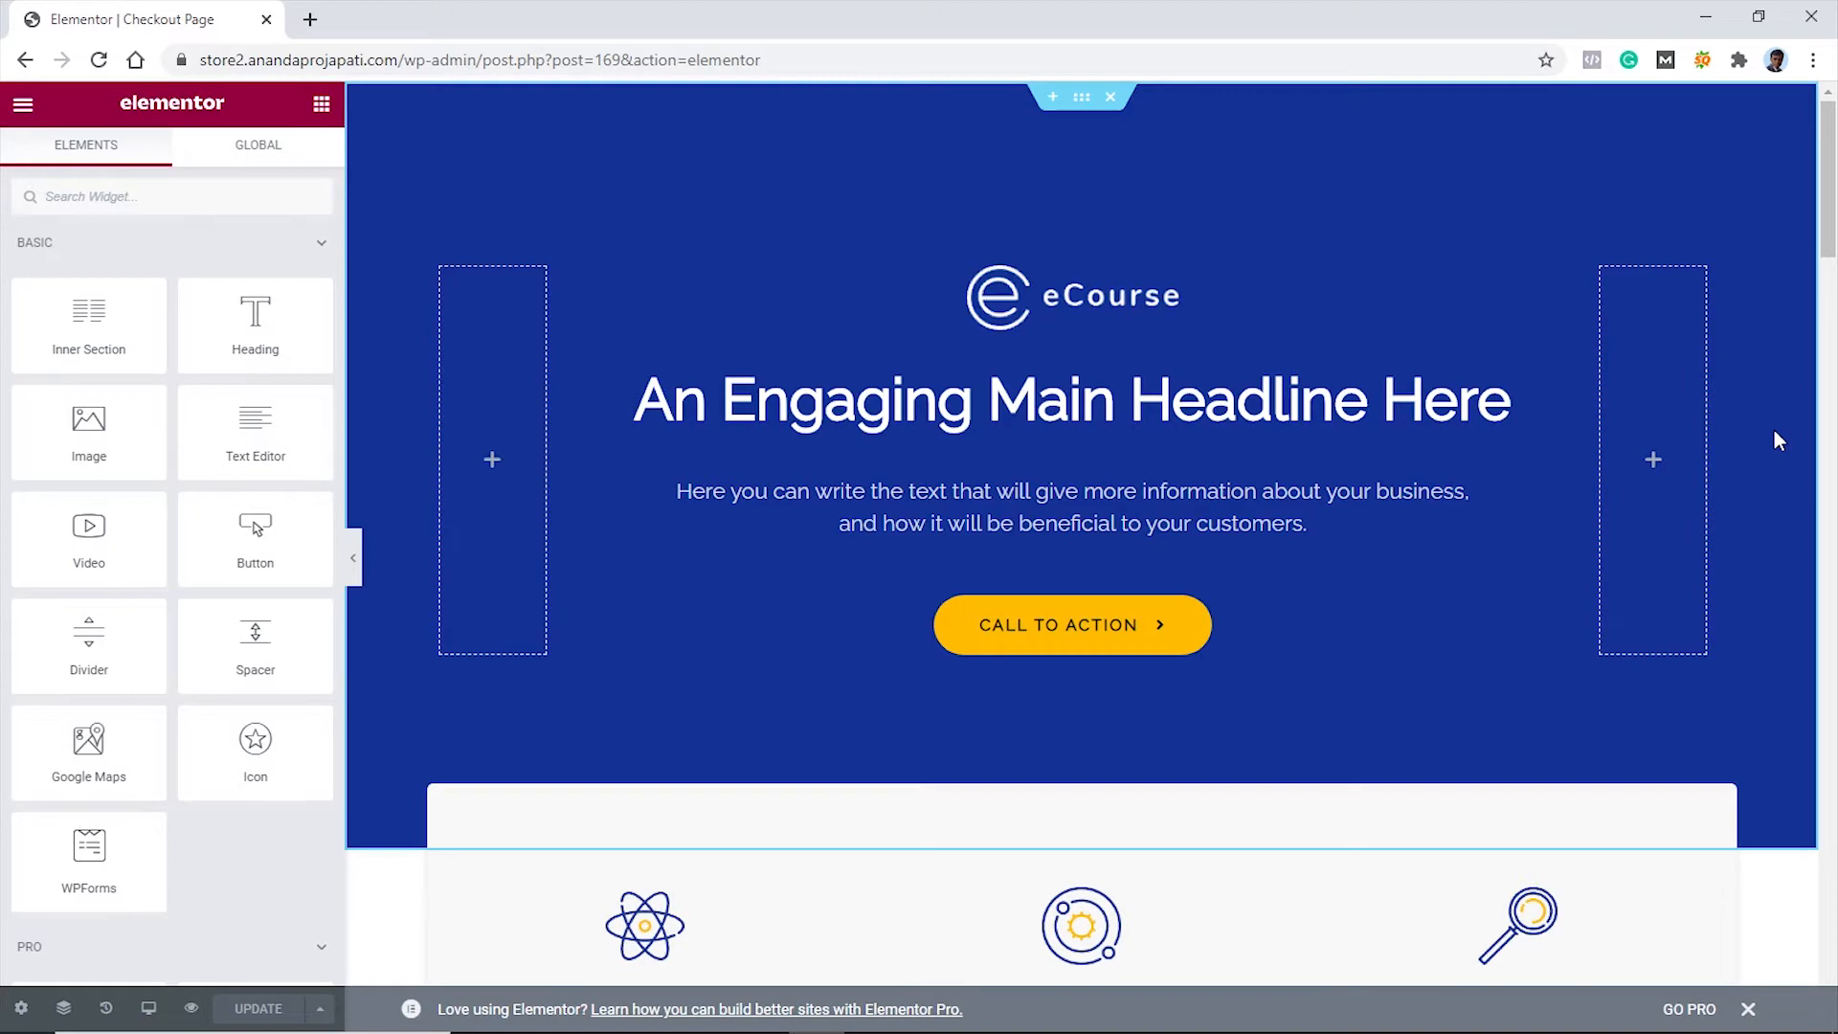
pyautogui.scroll(-10, 1355, 674)
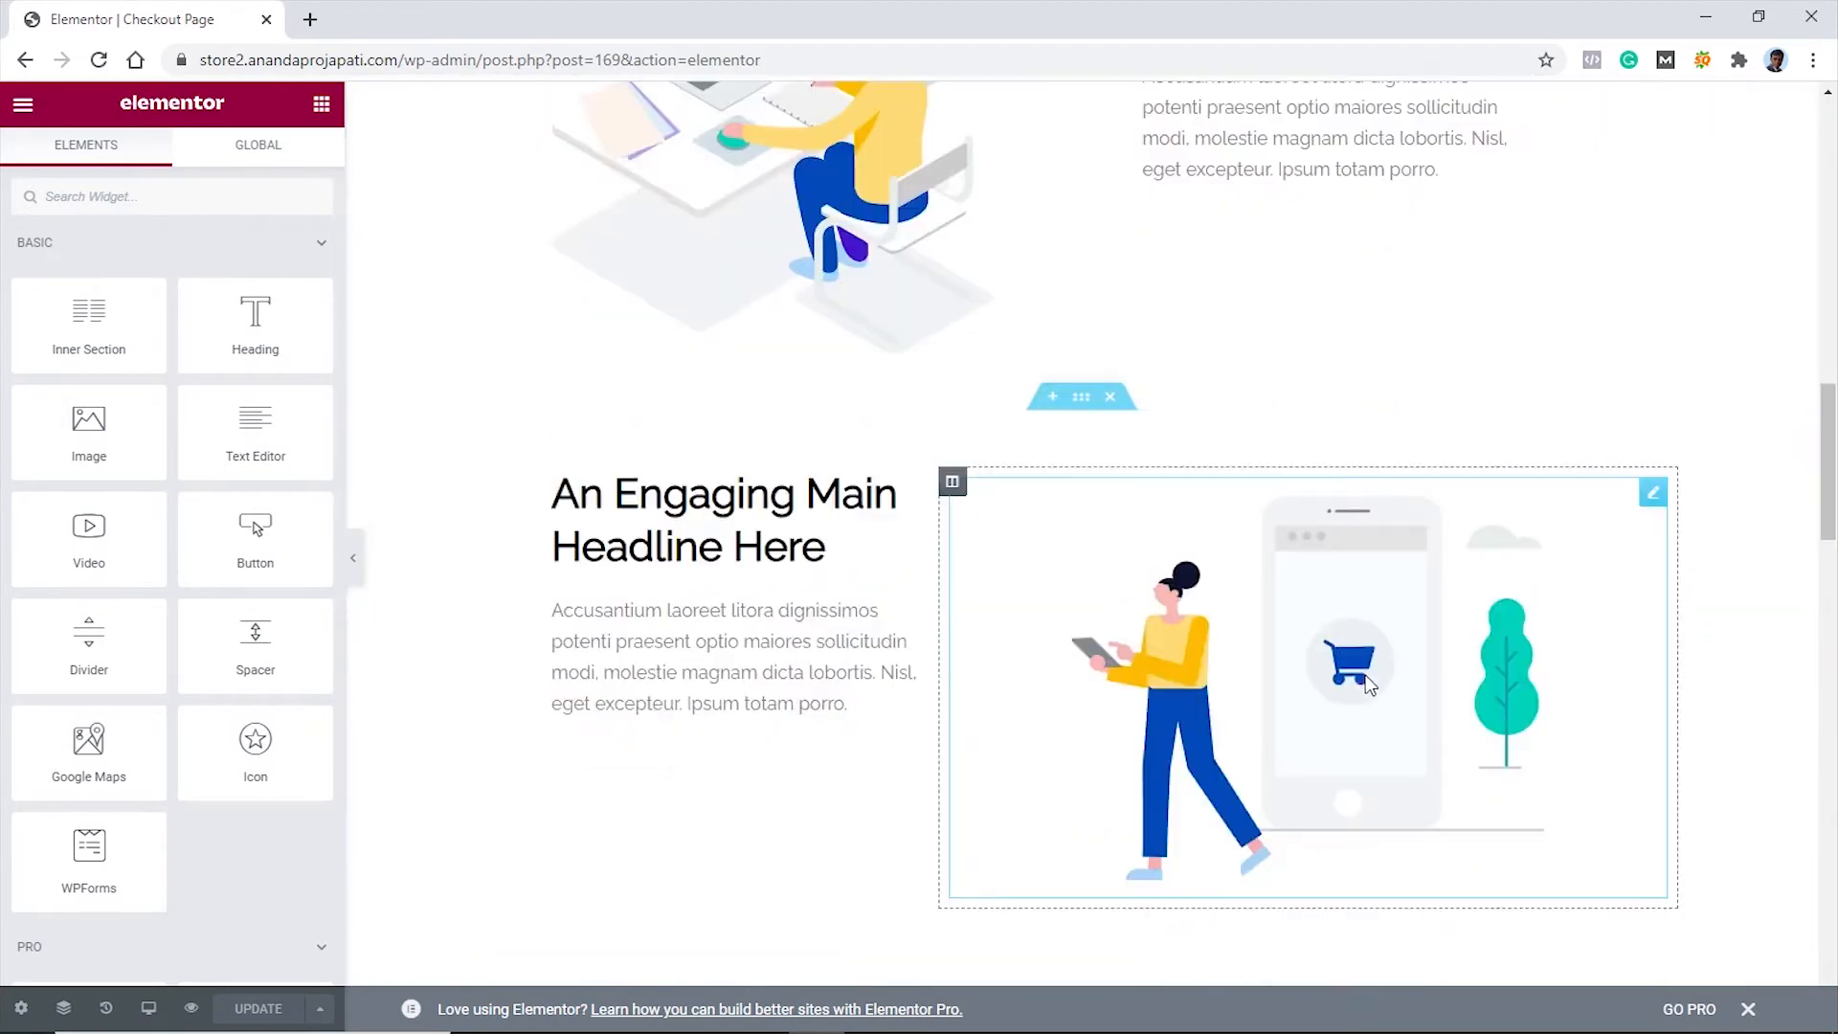
pyautogui.scroll(10, 1363, 673)
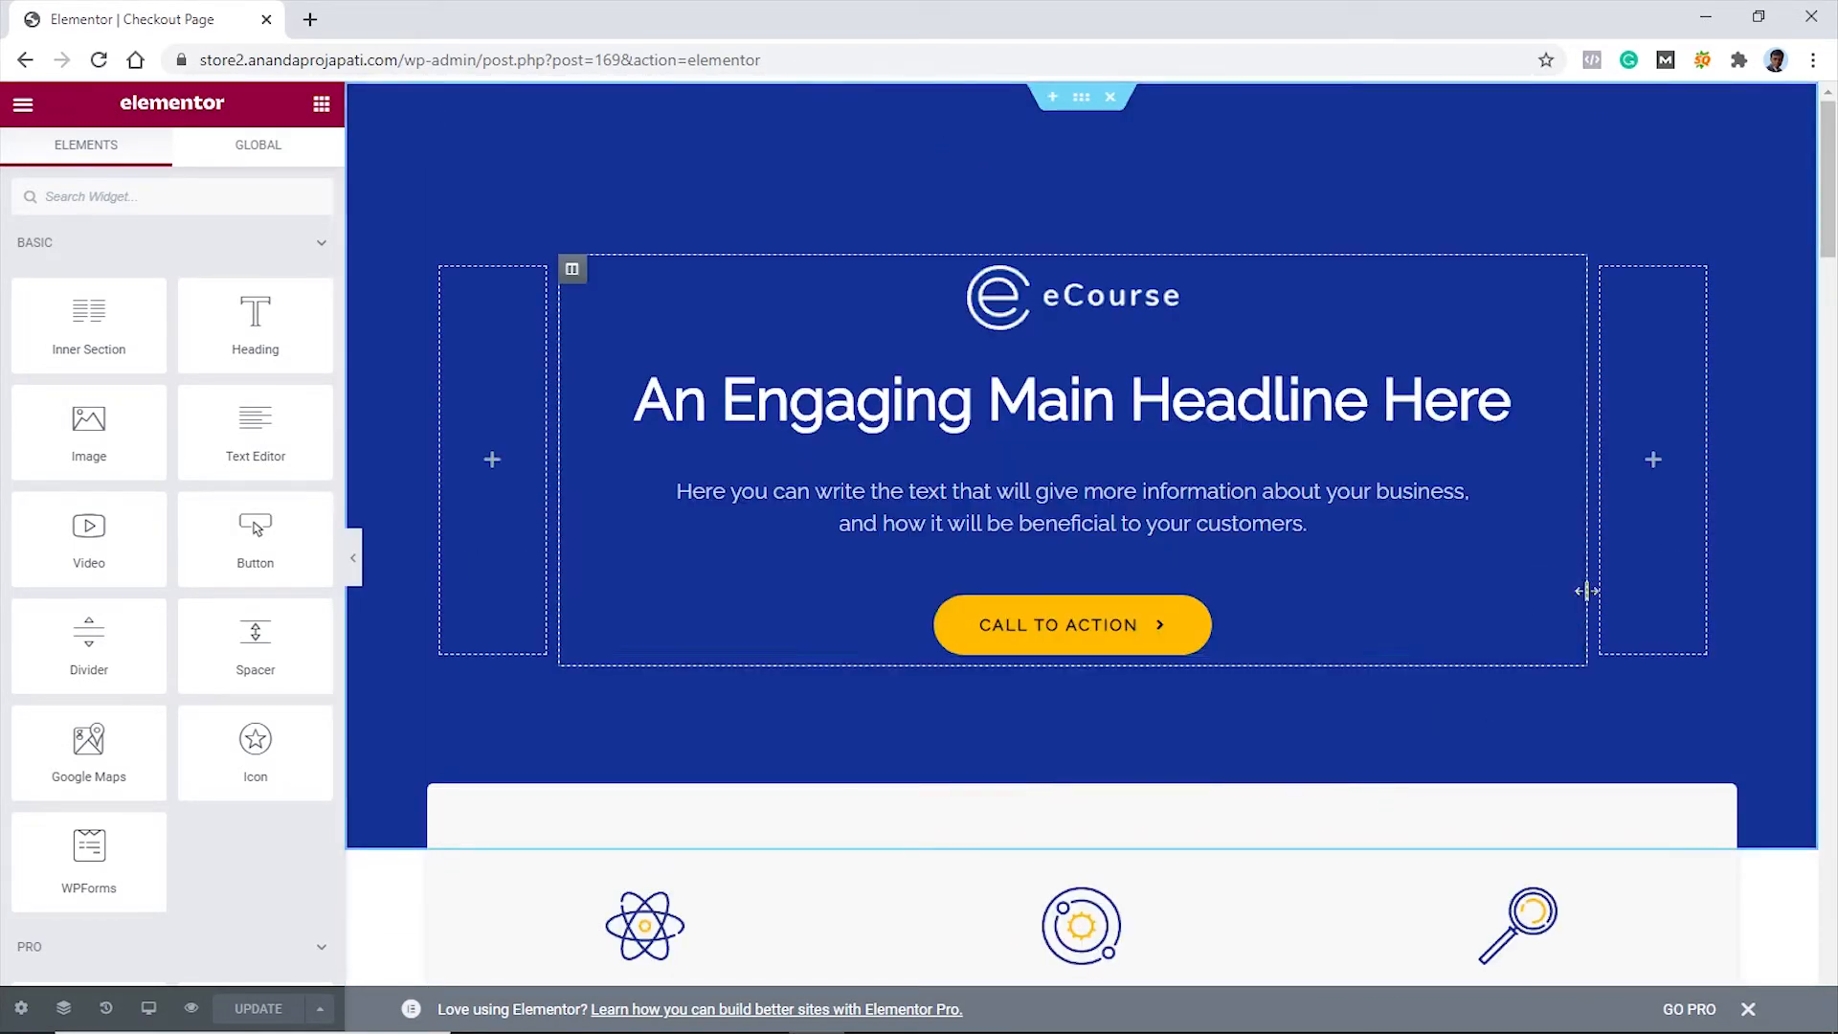
pyautogui.rightClick(1566, 588)
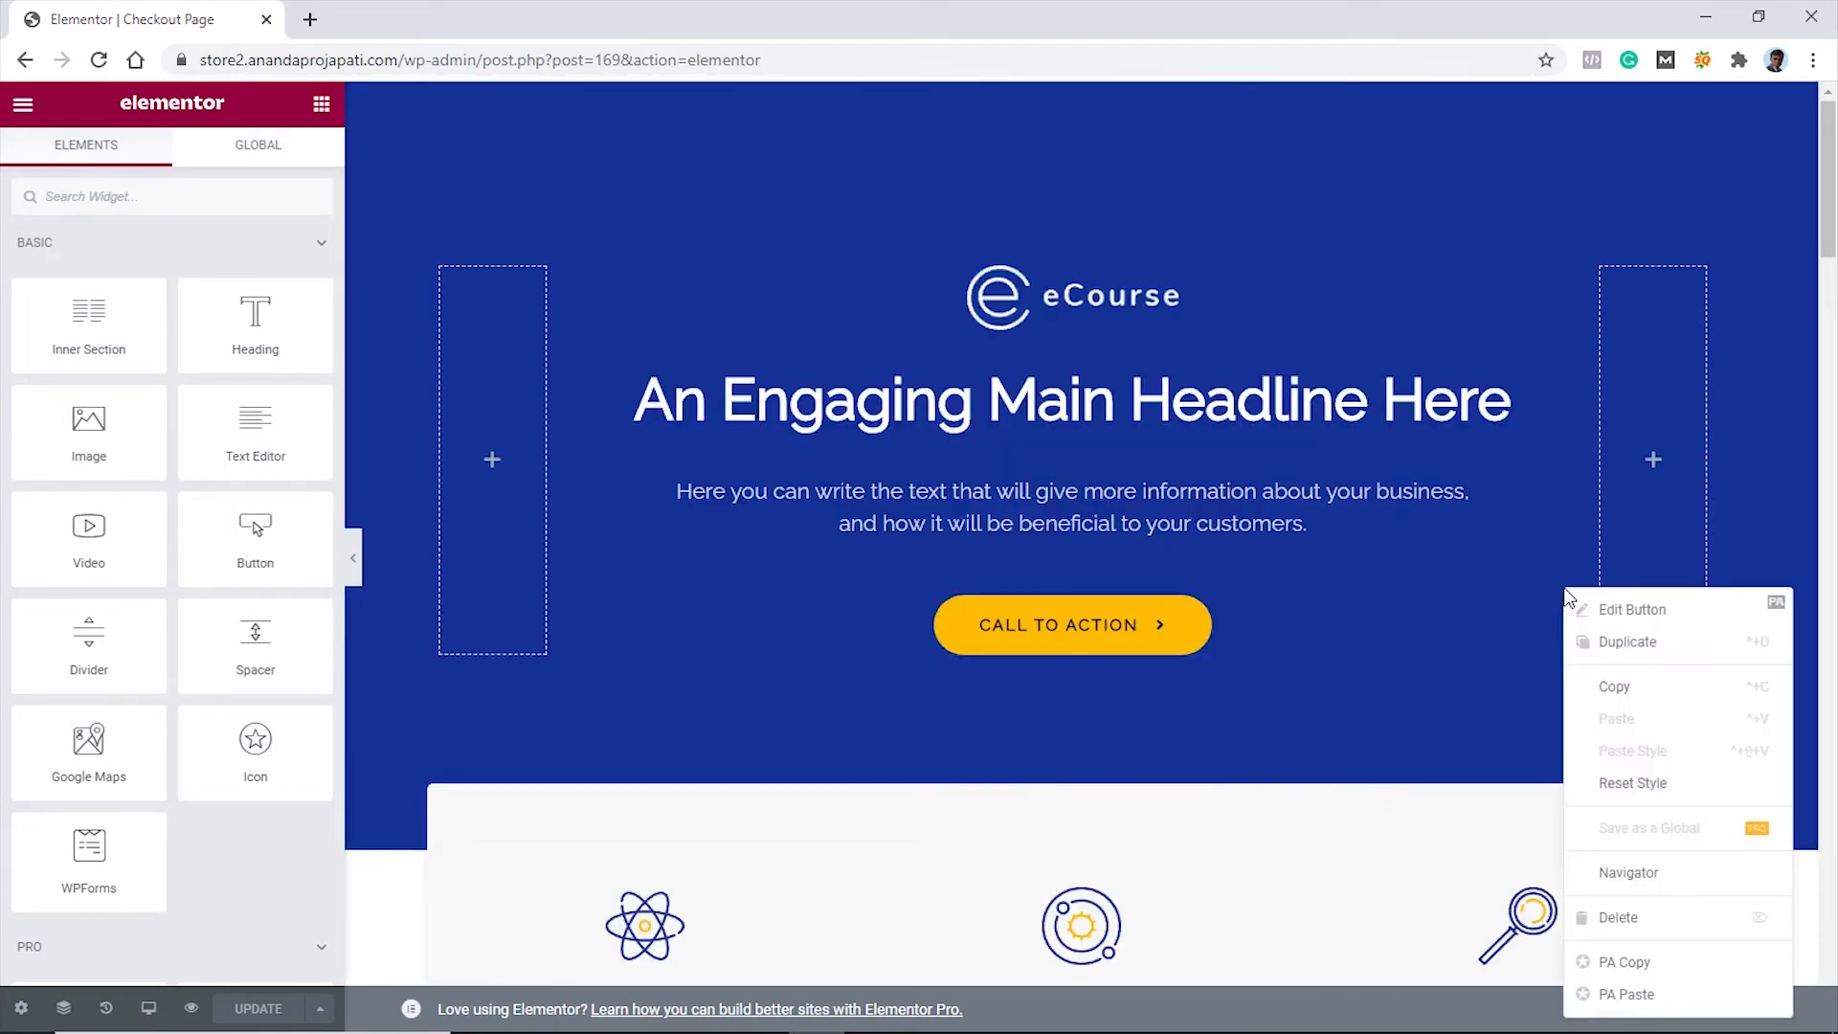
pyautogui.click(1624, 911)
# Delete the inner section holding the six feature boxes using the Navigator, and close the Navigator
pyautogui.scroll(-3, 1376, 469)
pyautogui.scroll(-1, 1362, 501)
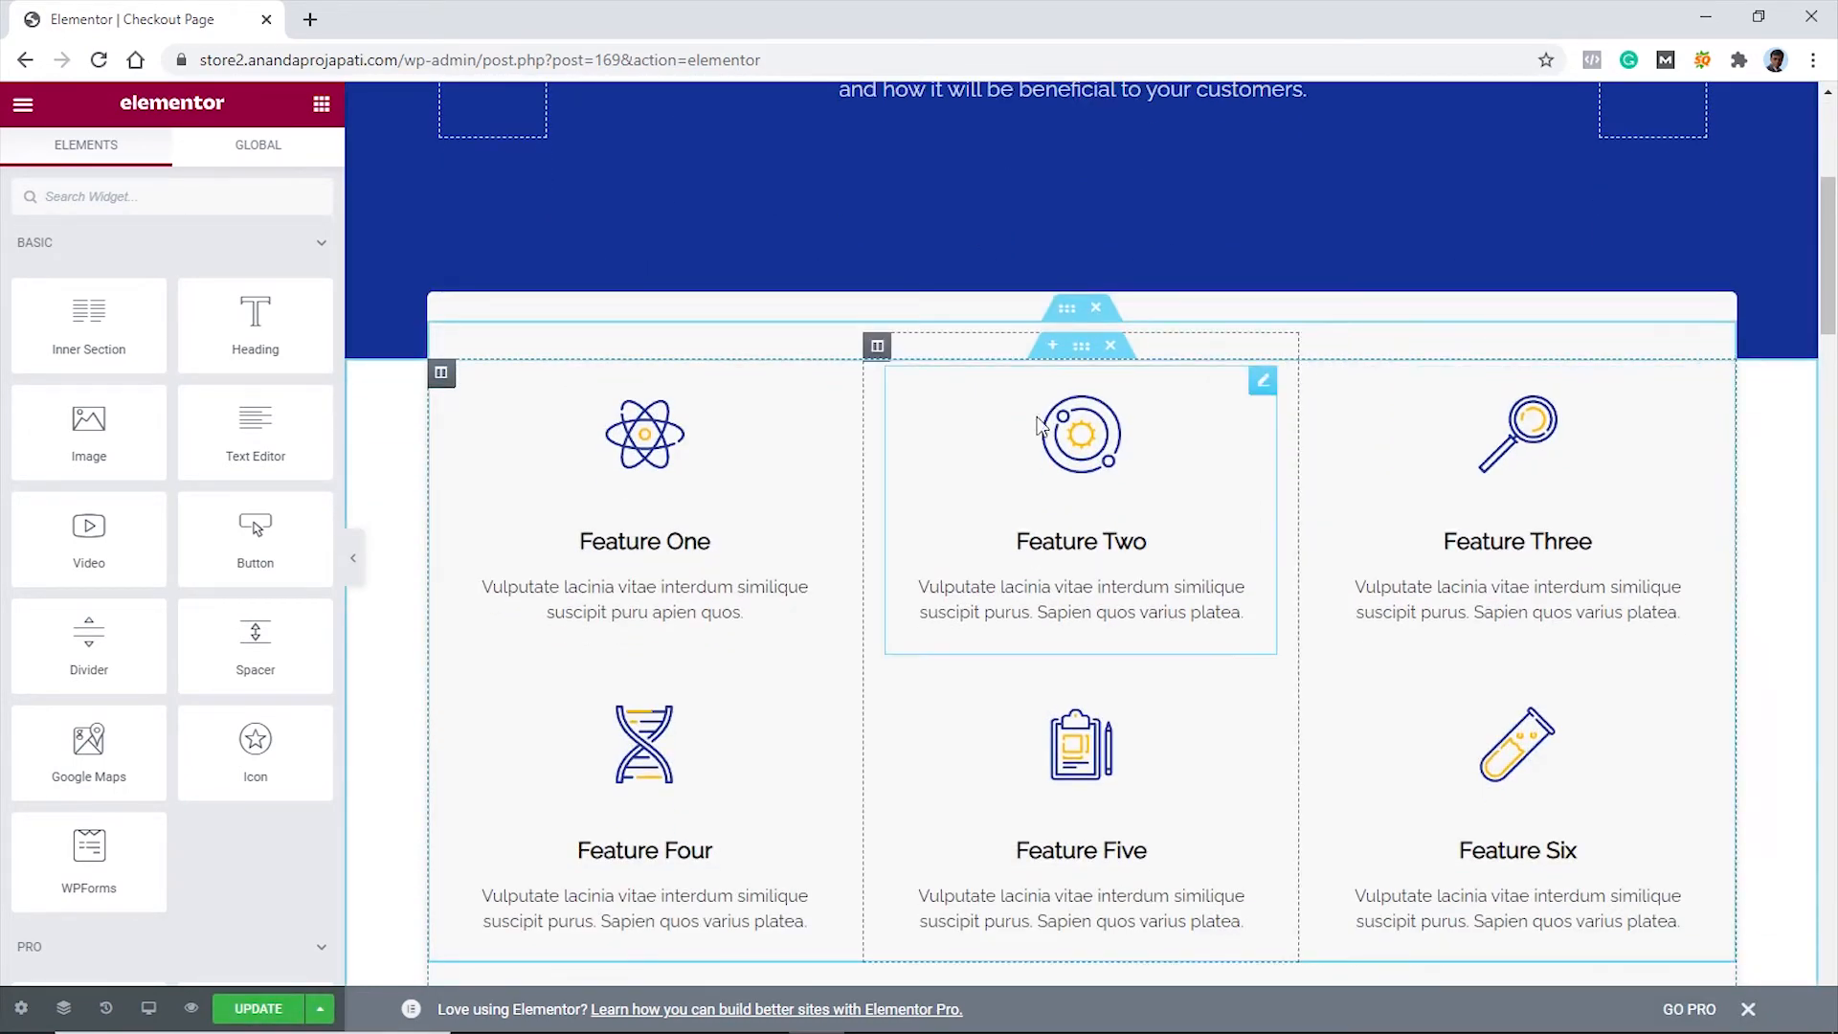
pyautogui.rightClick(1081, 348)
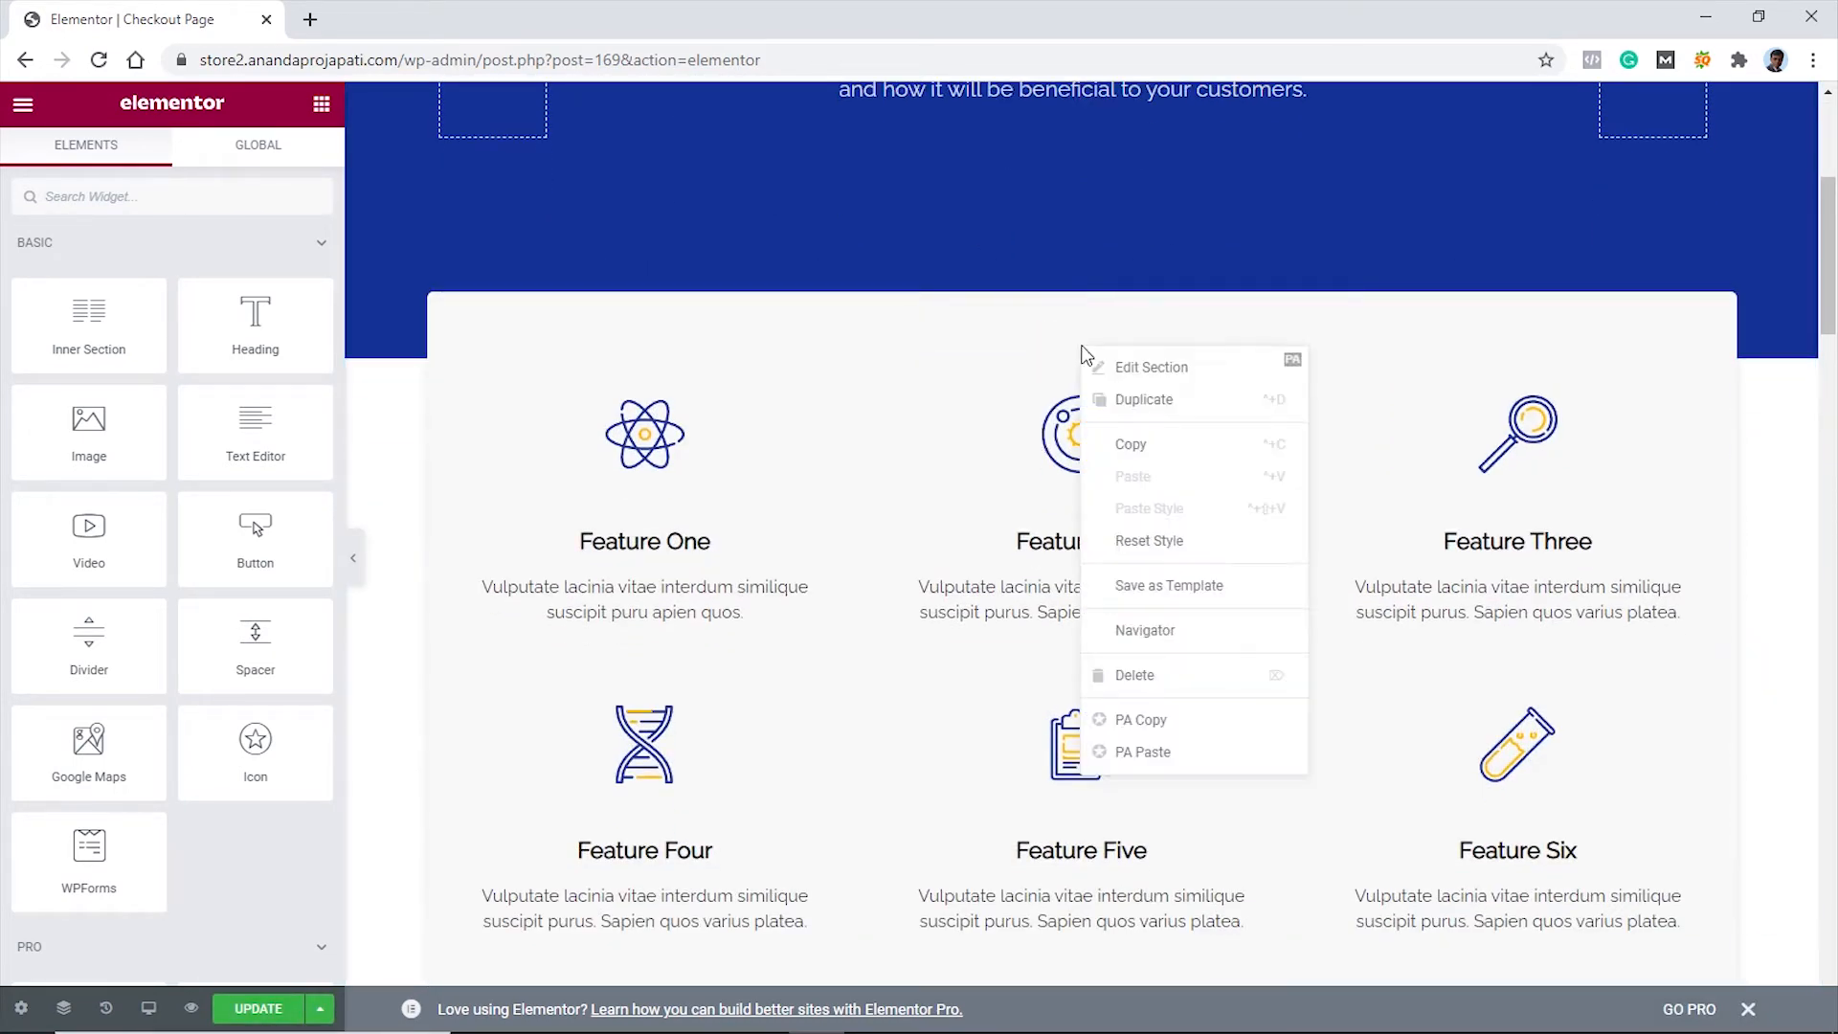
pyautogui.click(1176, 631)
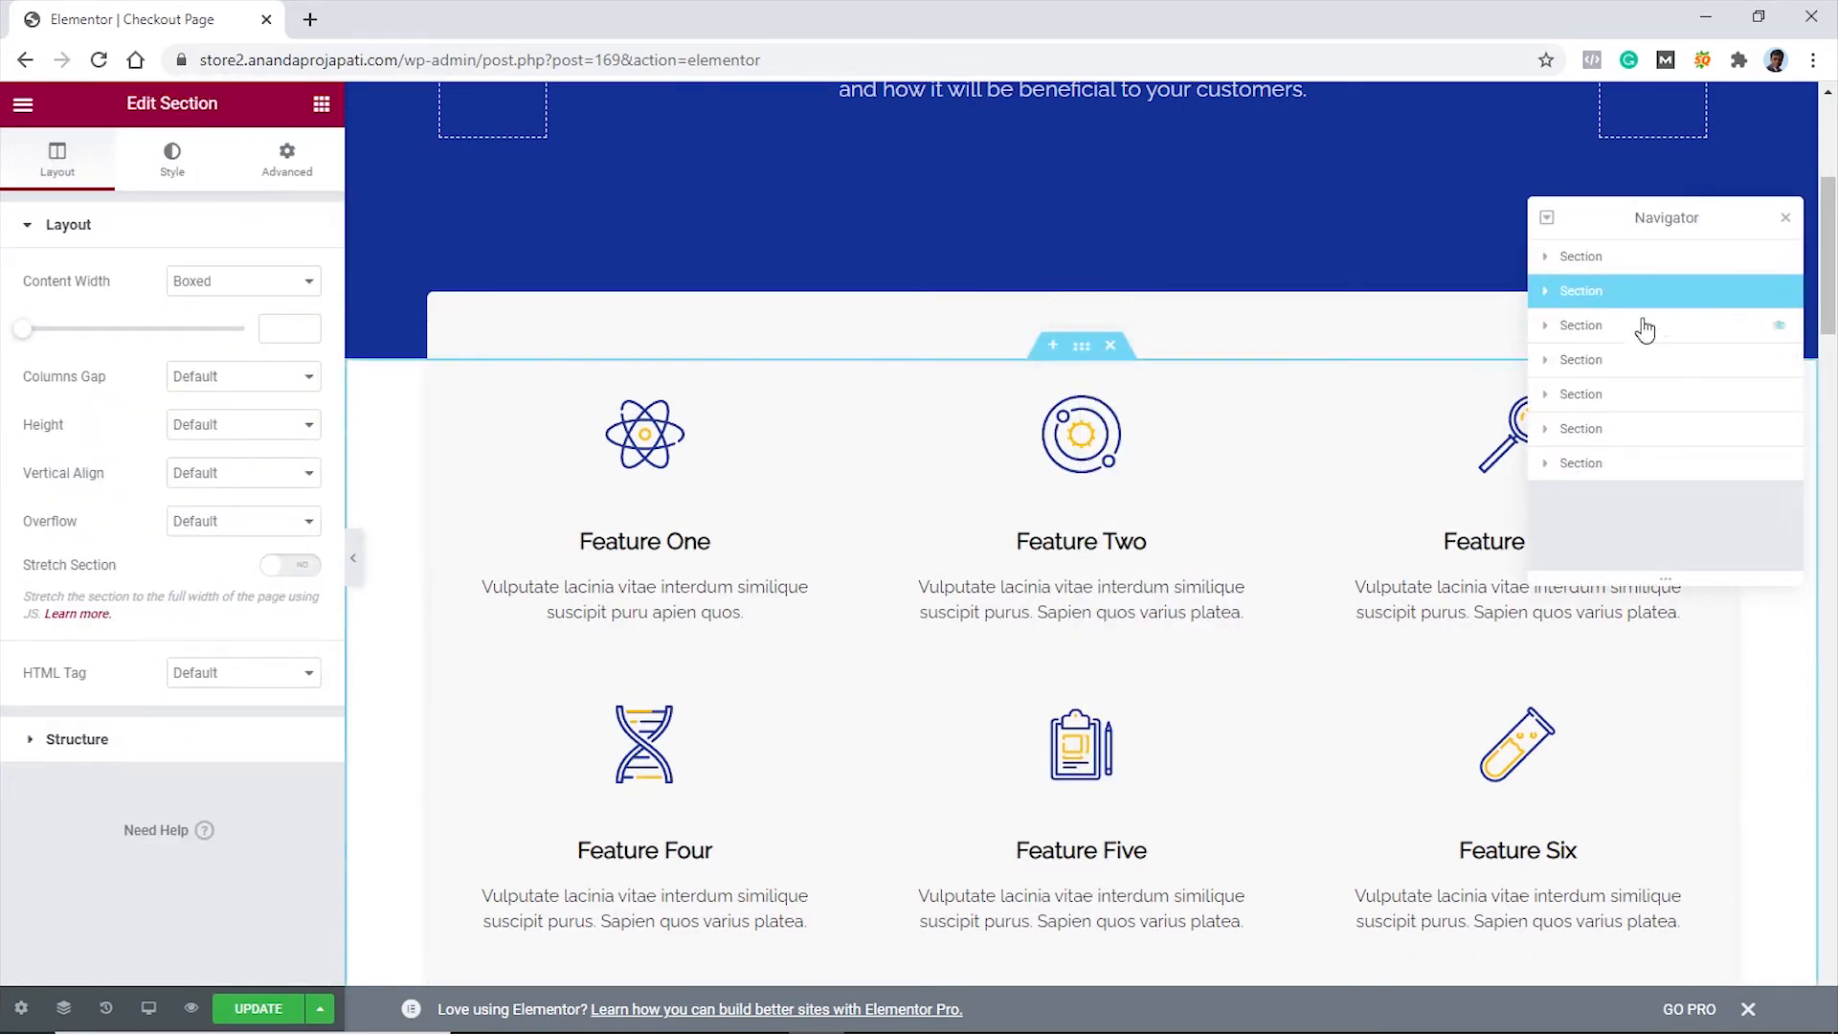
pyautogui.click(1547, 292)
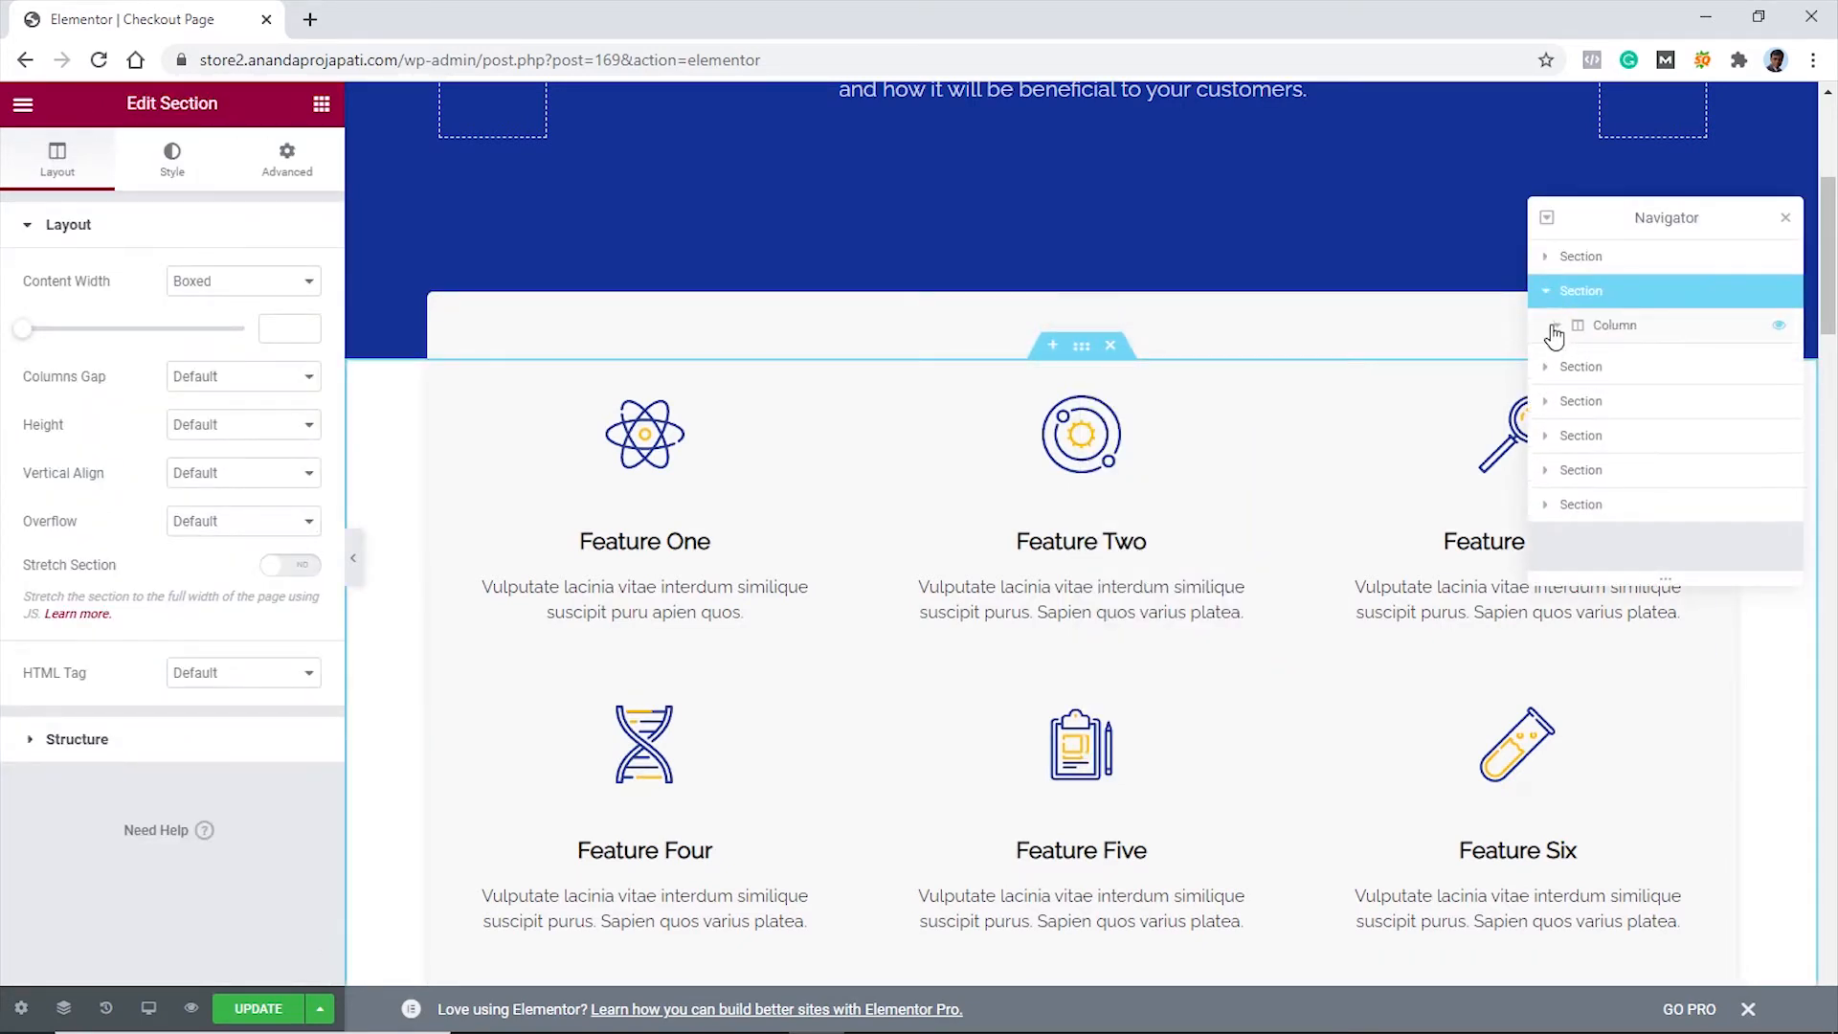
pyautogui.click(1613, 365)
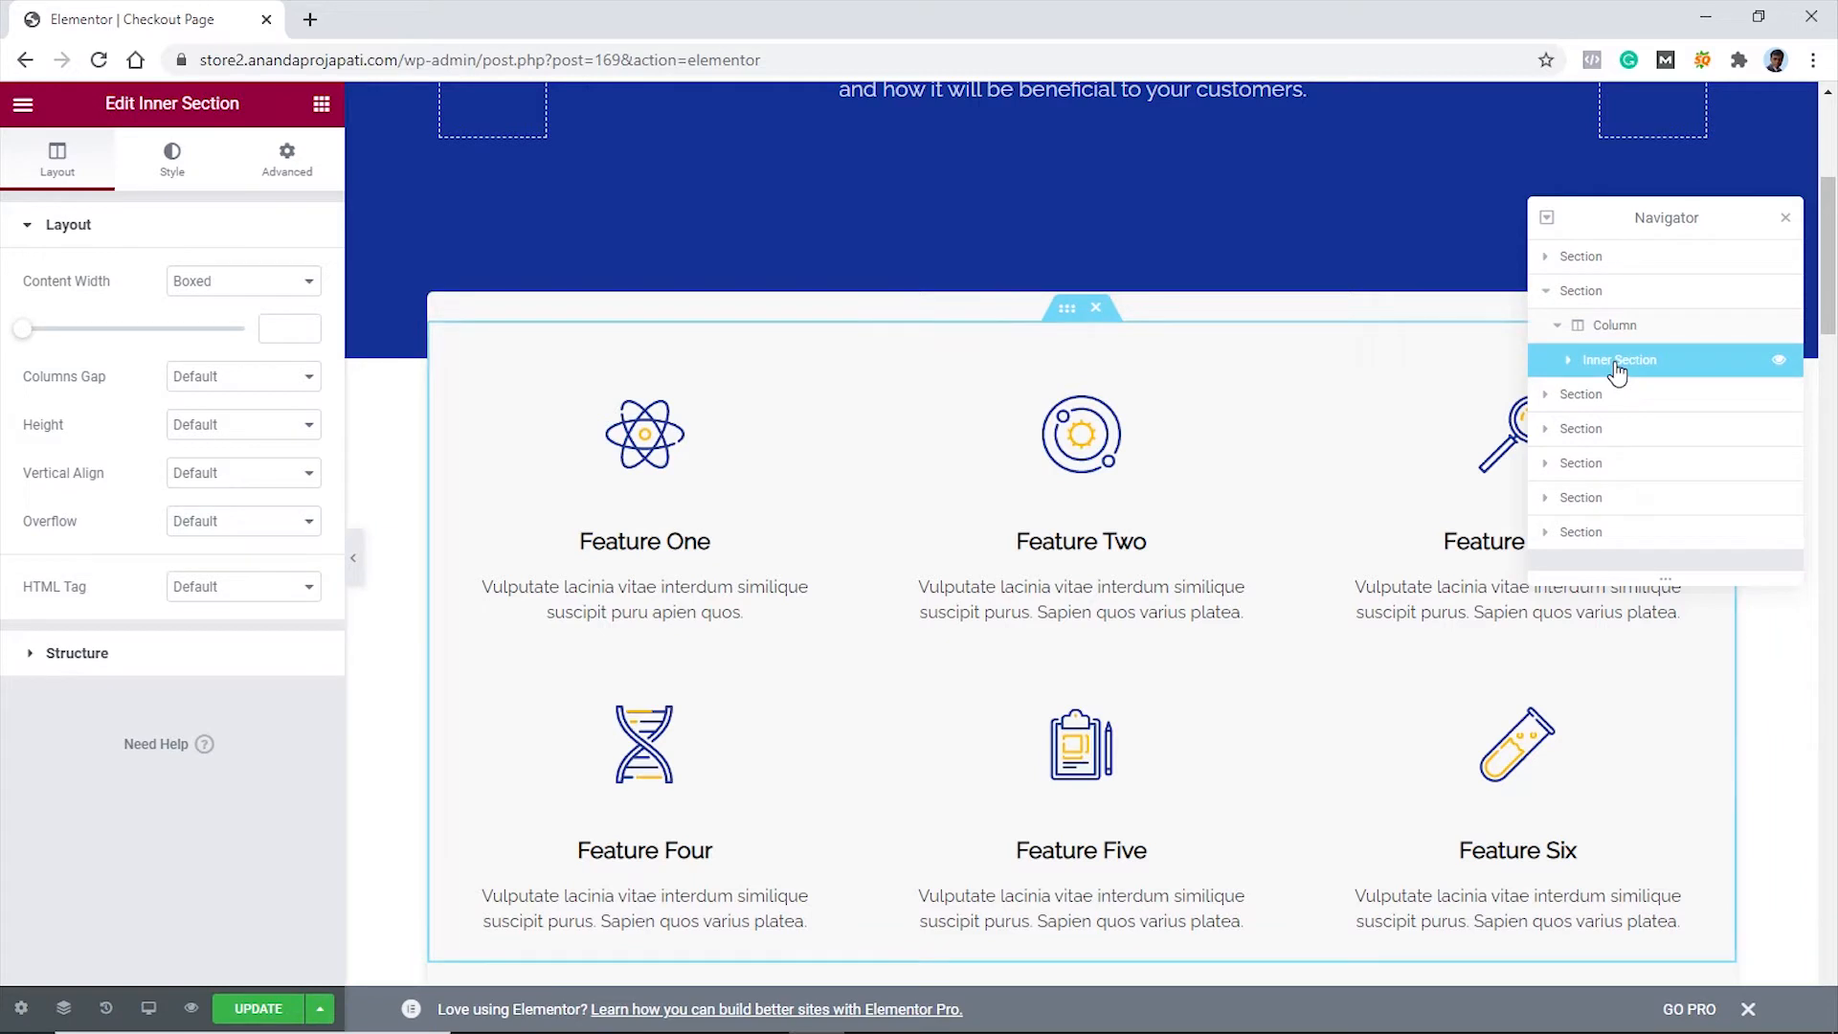
pyautogui.press('Delete')
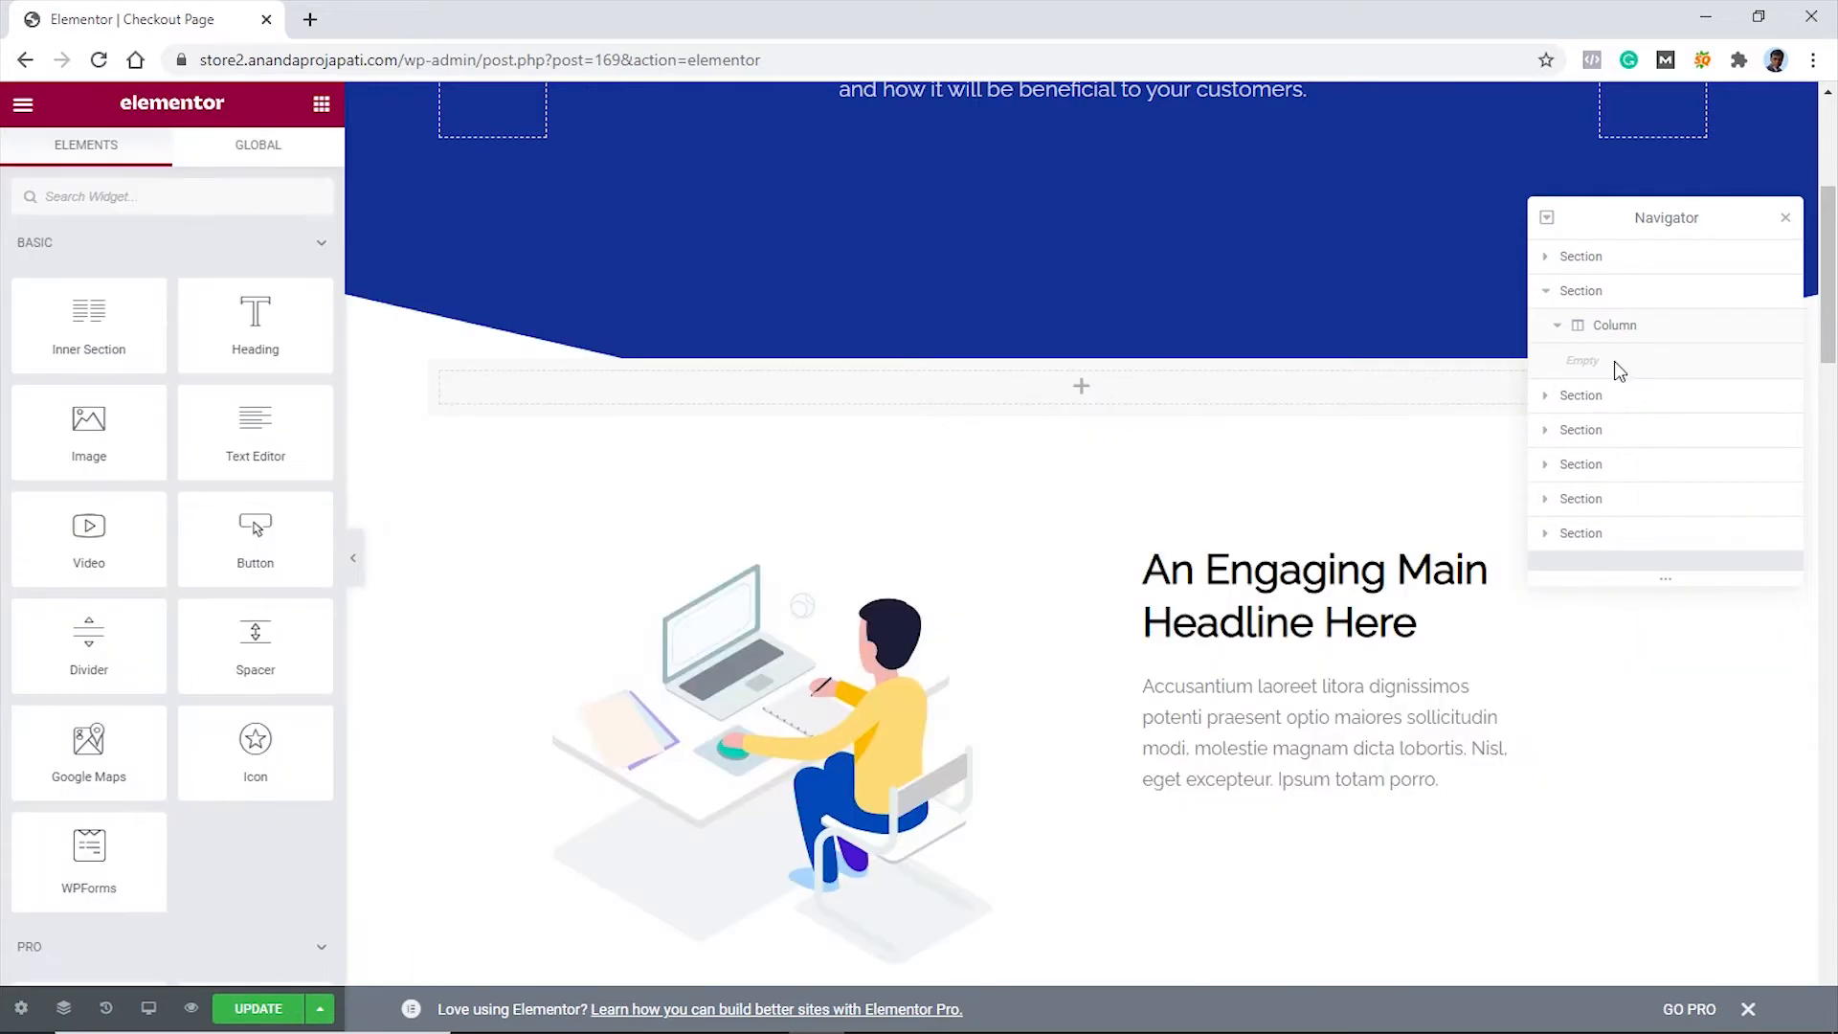
pyautogui.click(1785, 222)
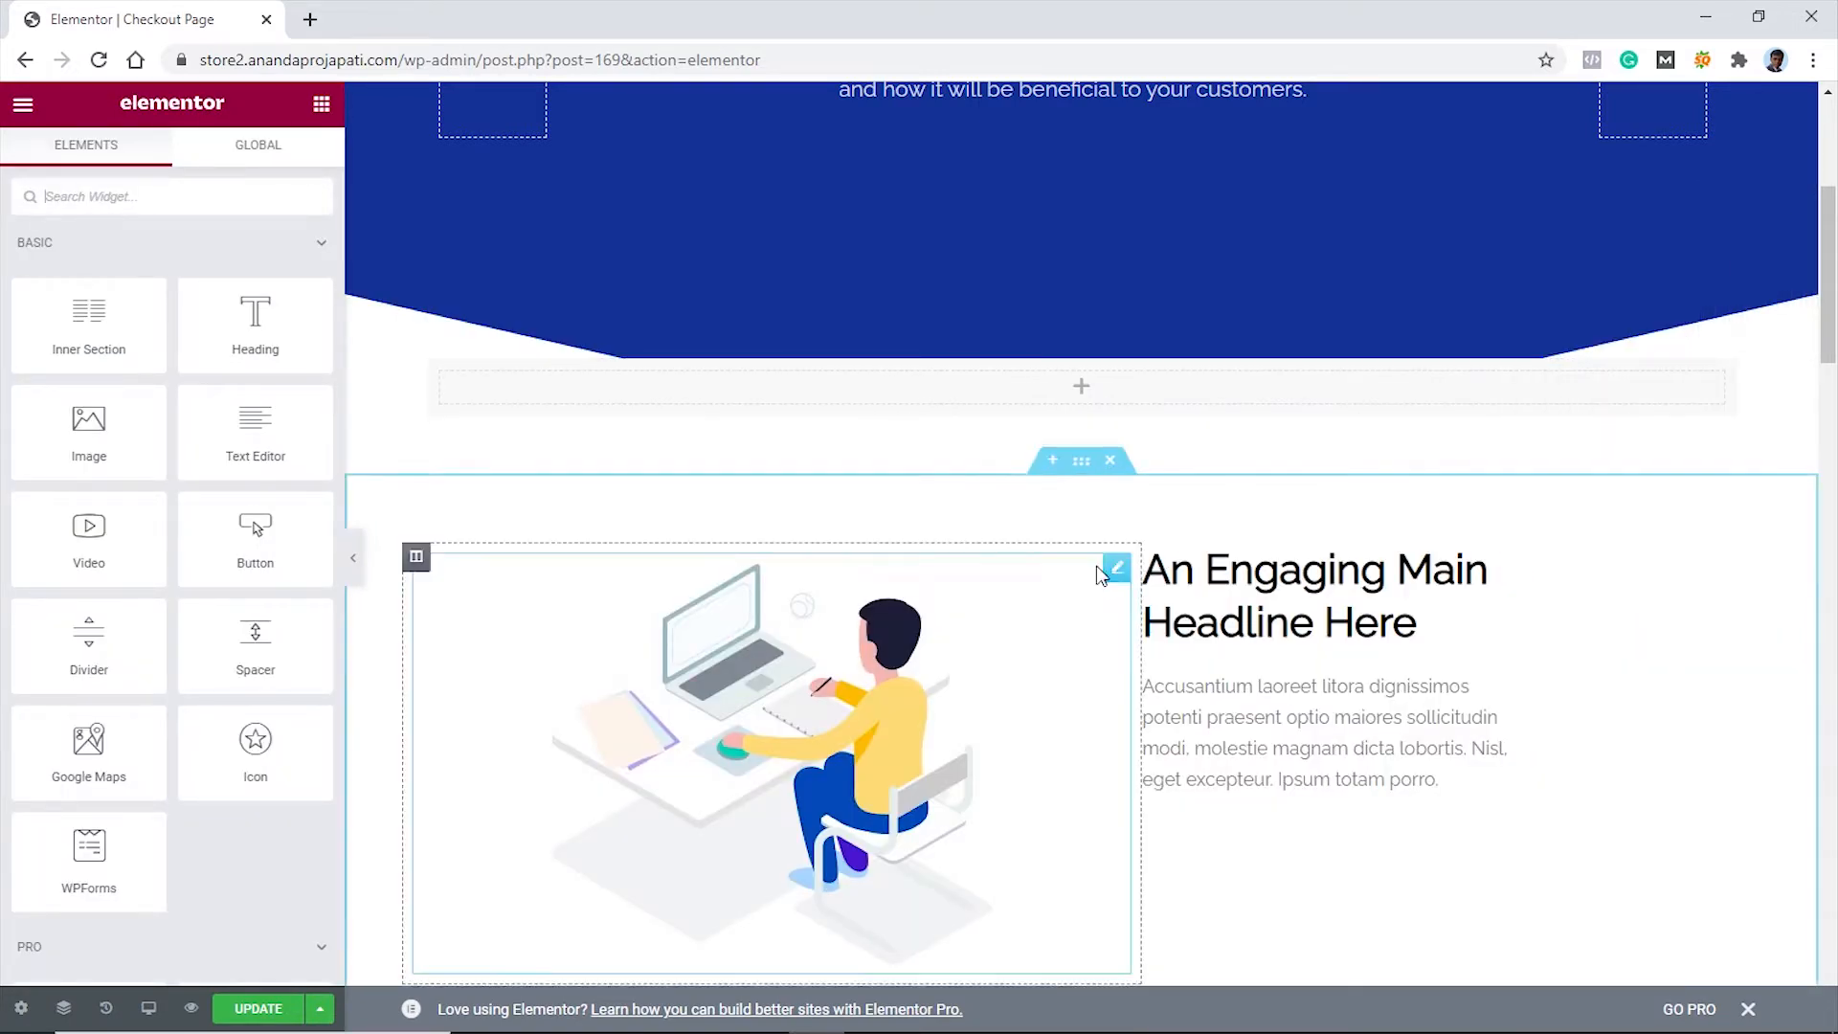
# Delete the three "An Engaging Main Headline Here" sections and the "What Our Clients Say!" testimonials section from the checkout page
pyautogui.click(1110, 461)
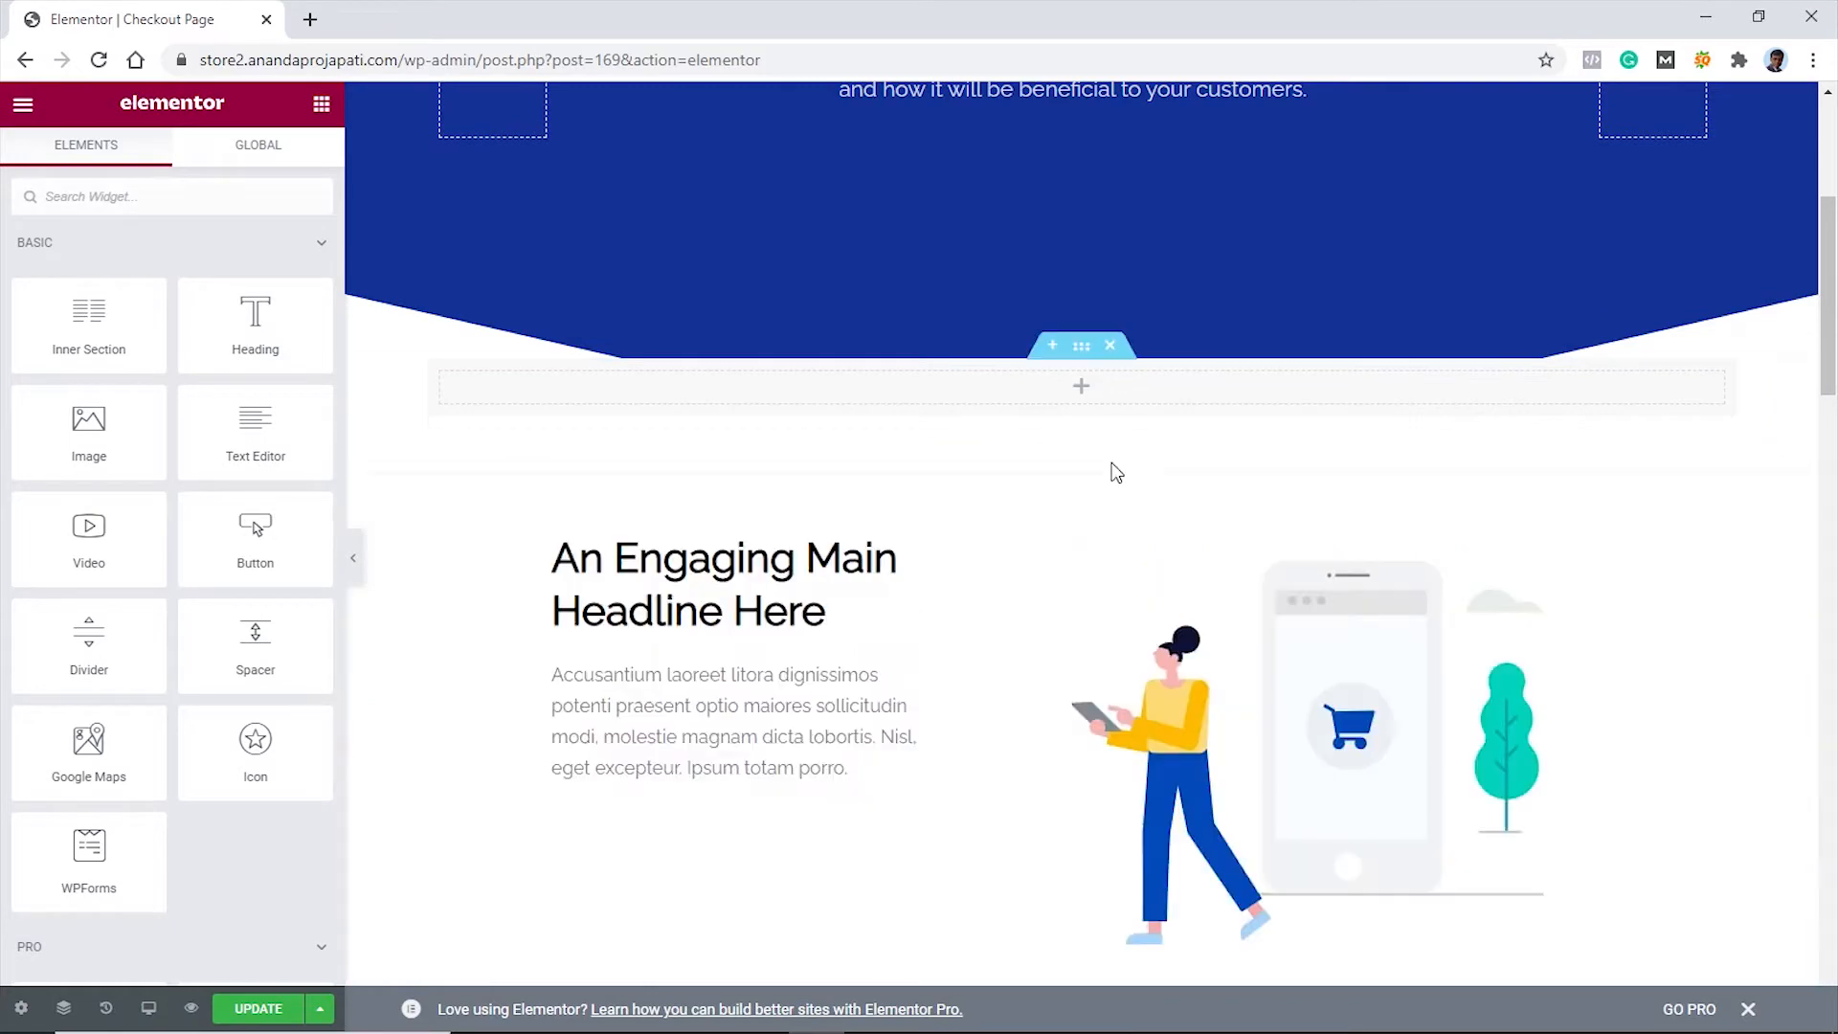
pyautogui.click(1109, 456)
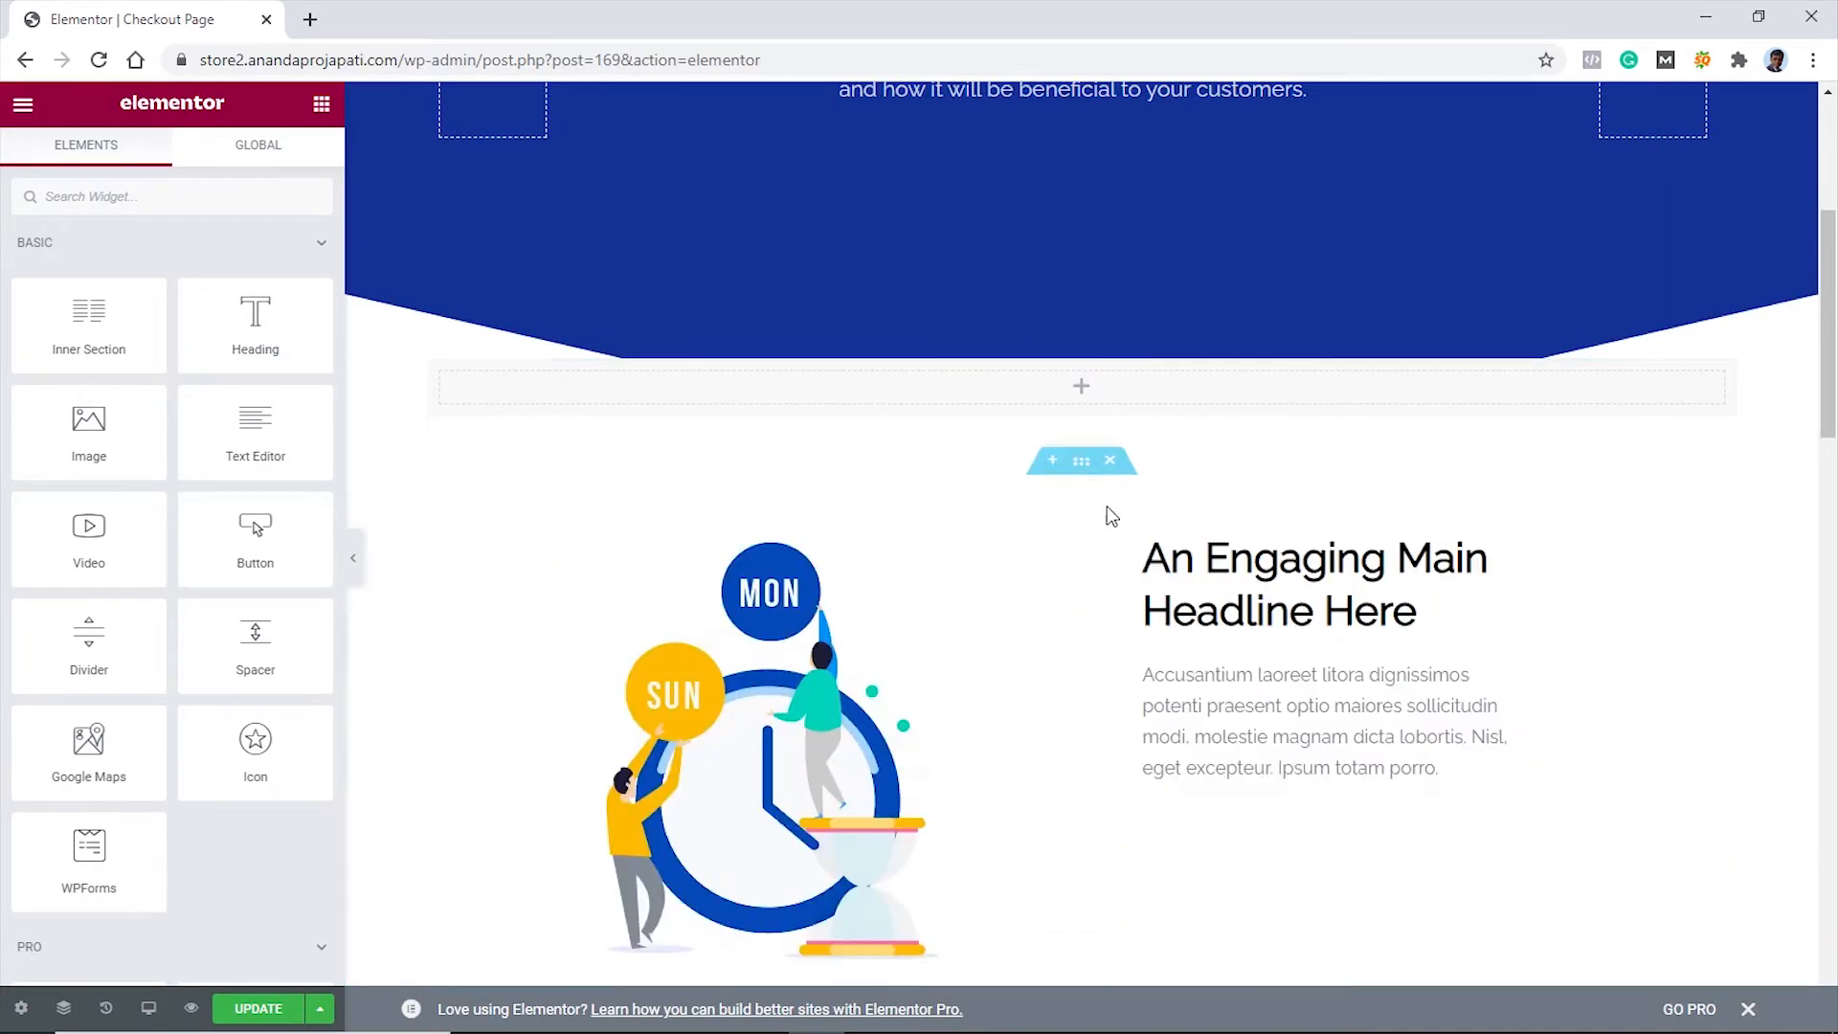
pyautogui.click(1111, 457)
pyautogui.scroll(-1, 1139, 507)
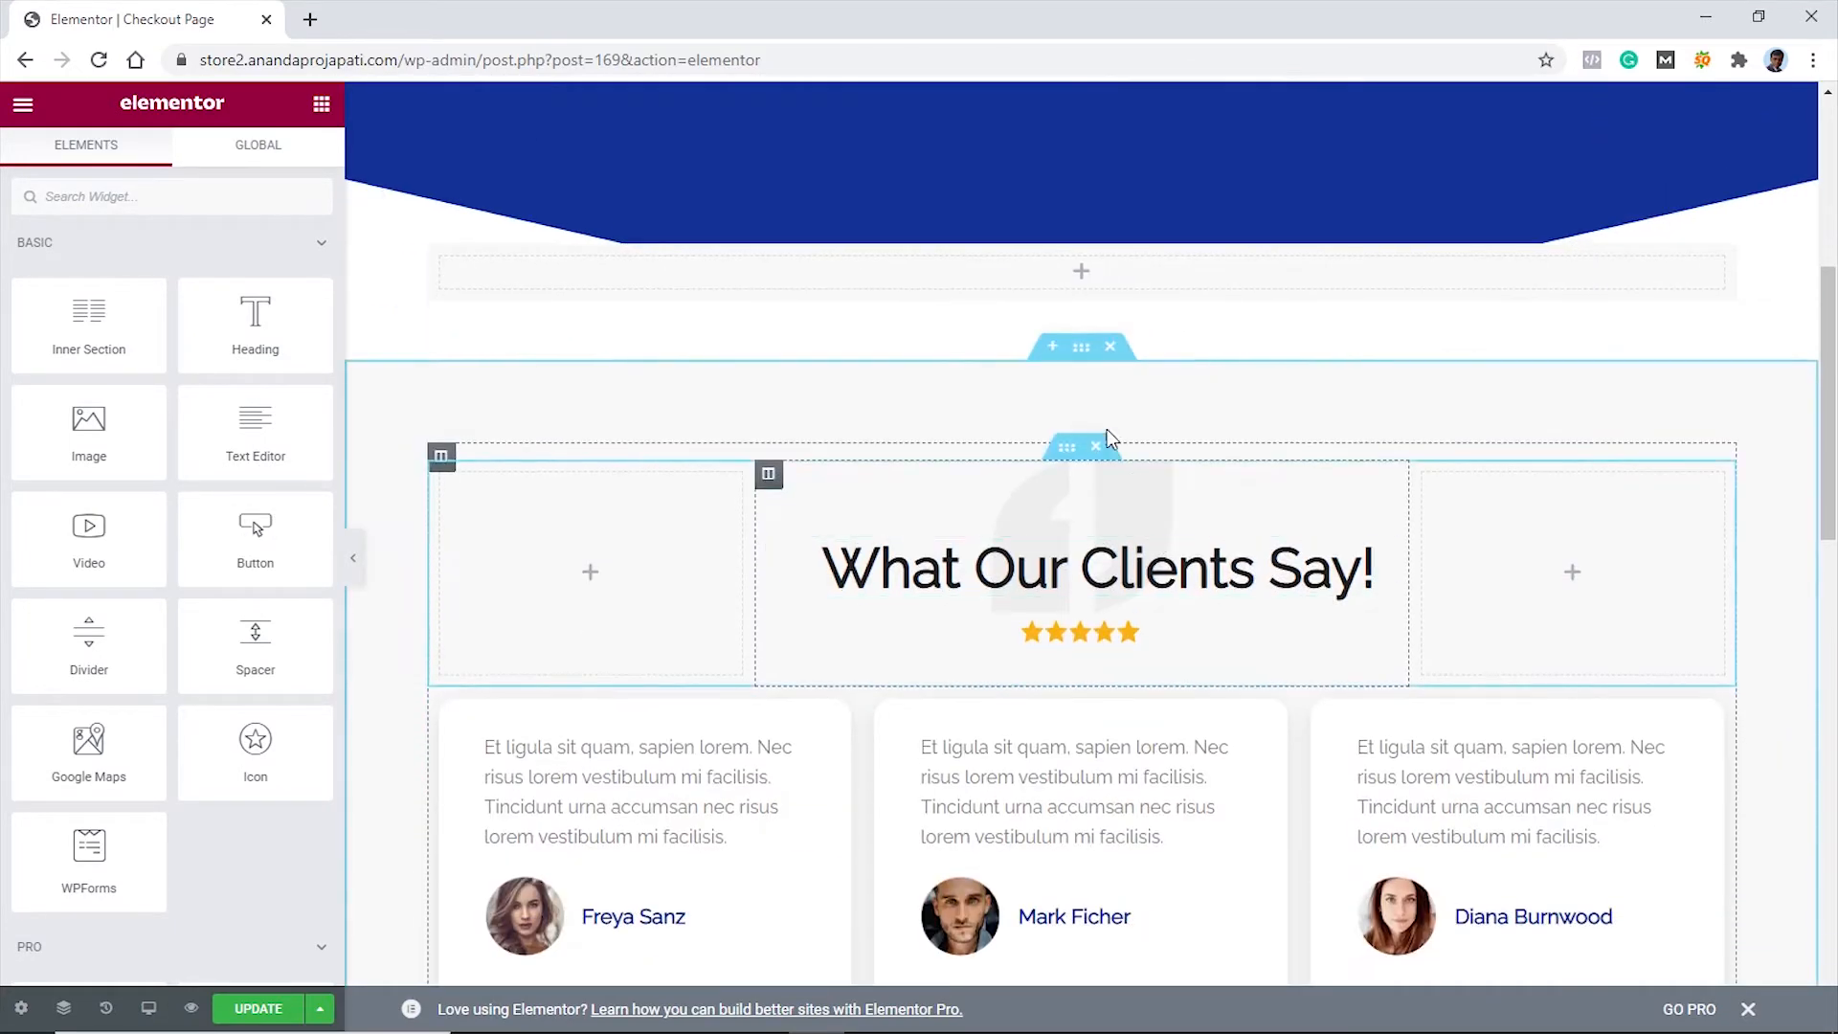
pyautogui.click(1110, 346)
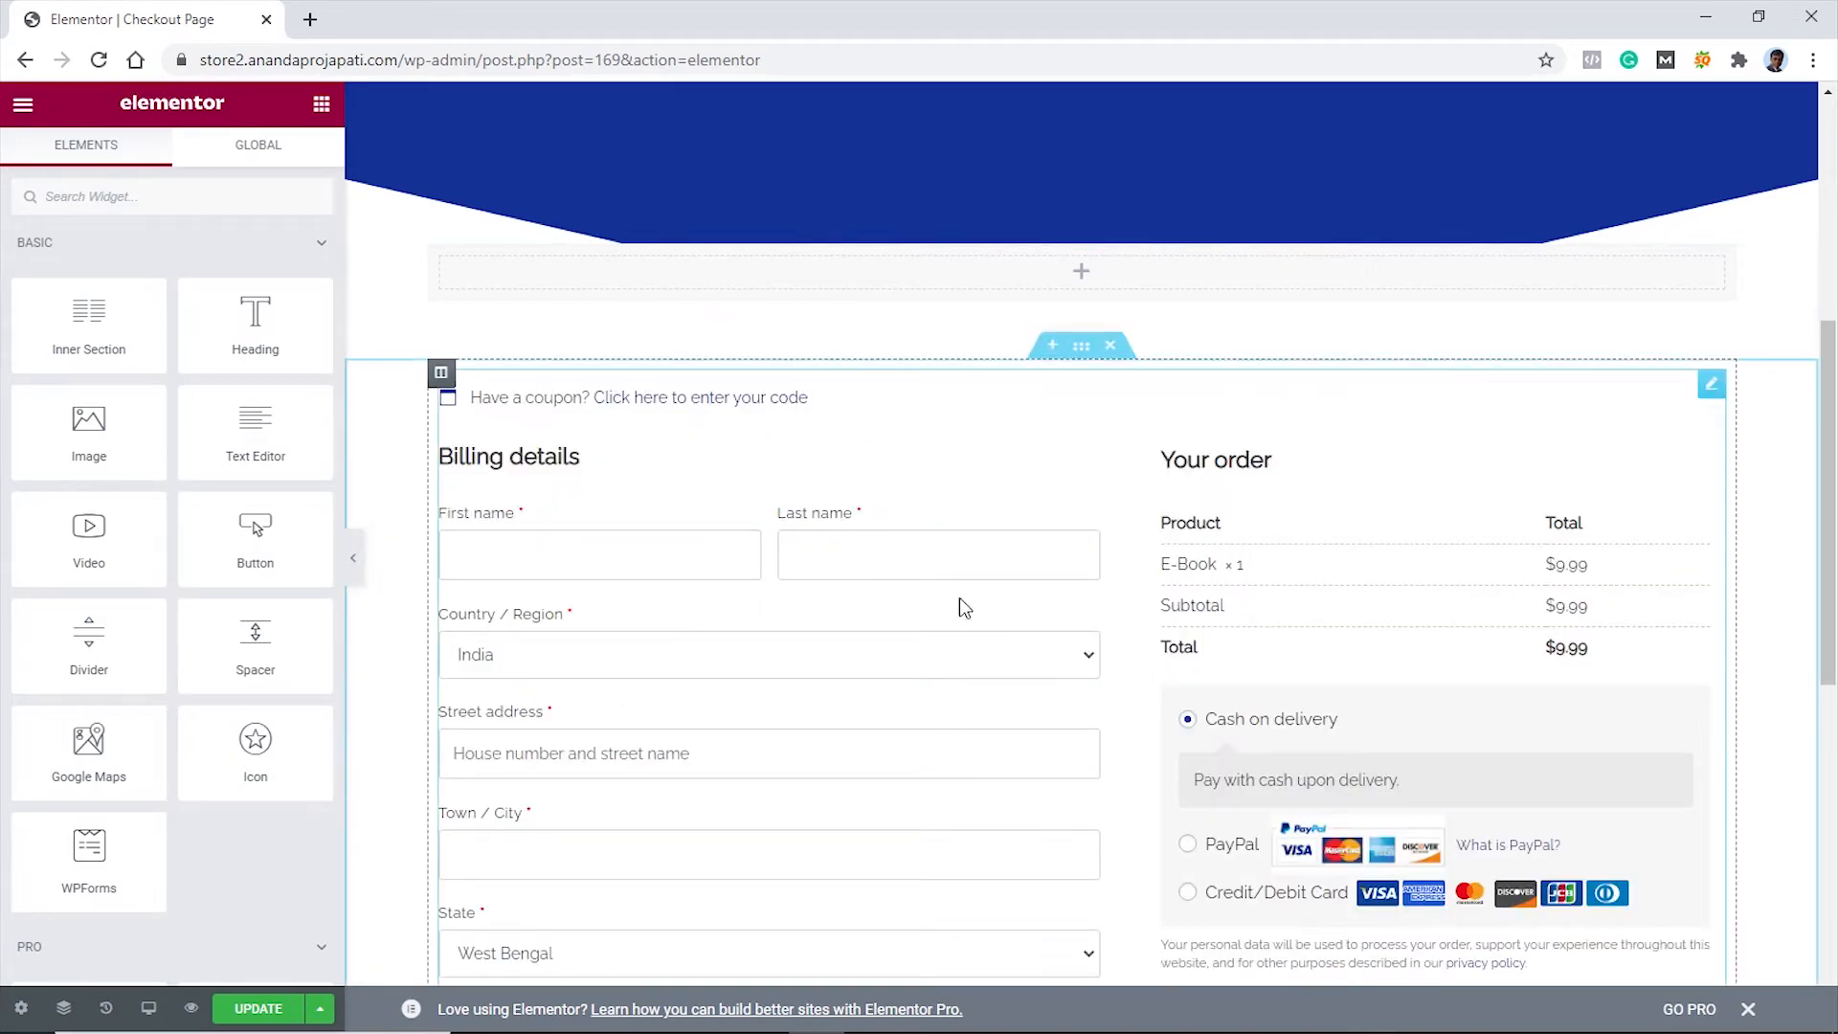
# Insert an inner section into the empty column below the hero and set its structure to a two-thirds first column and one-third second column
pyautogui.click(1711, 388)
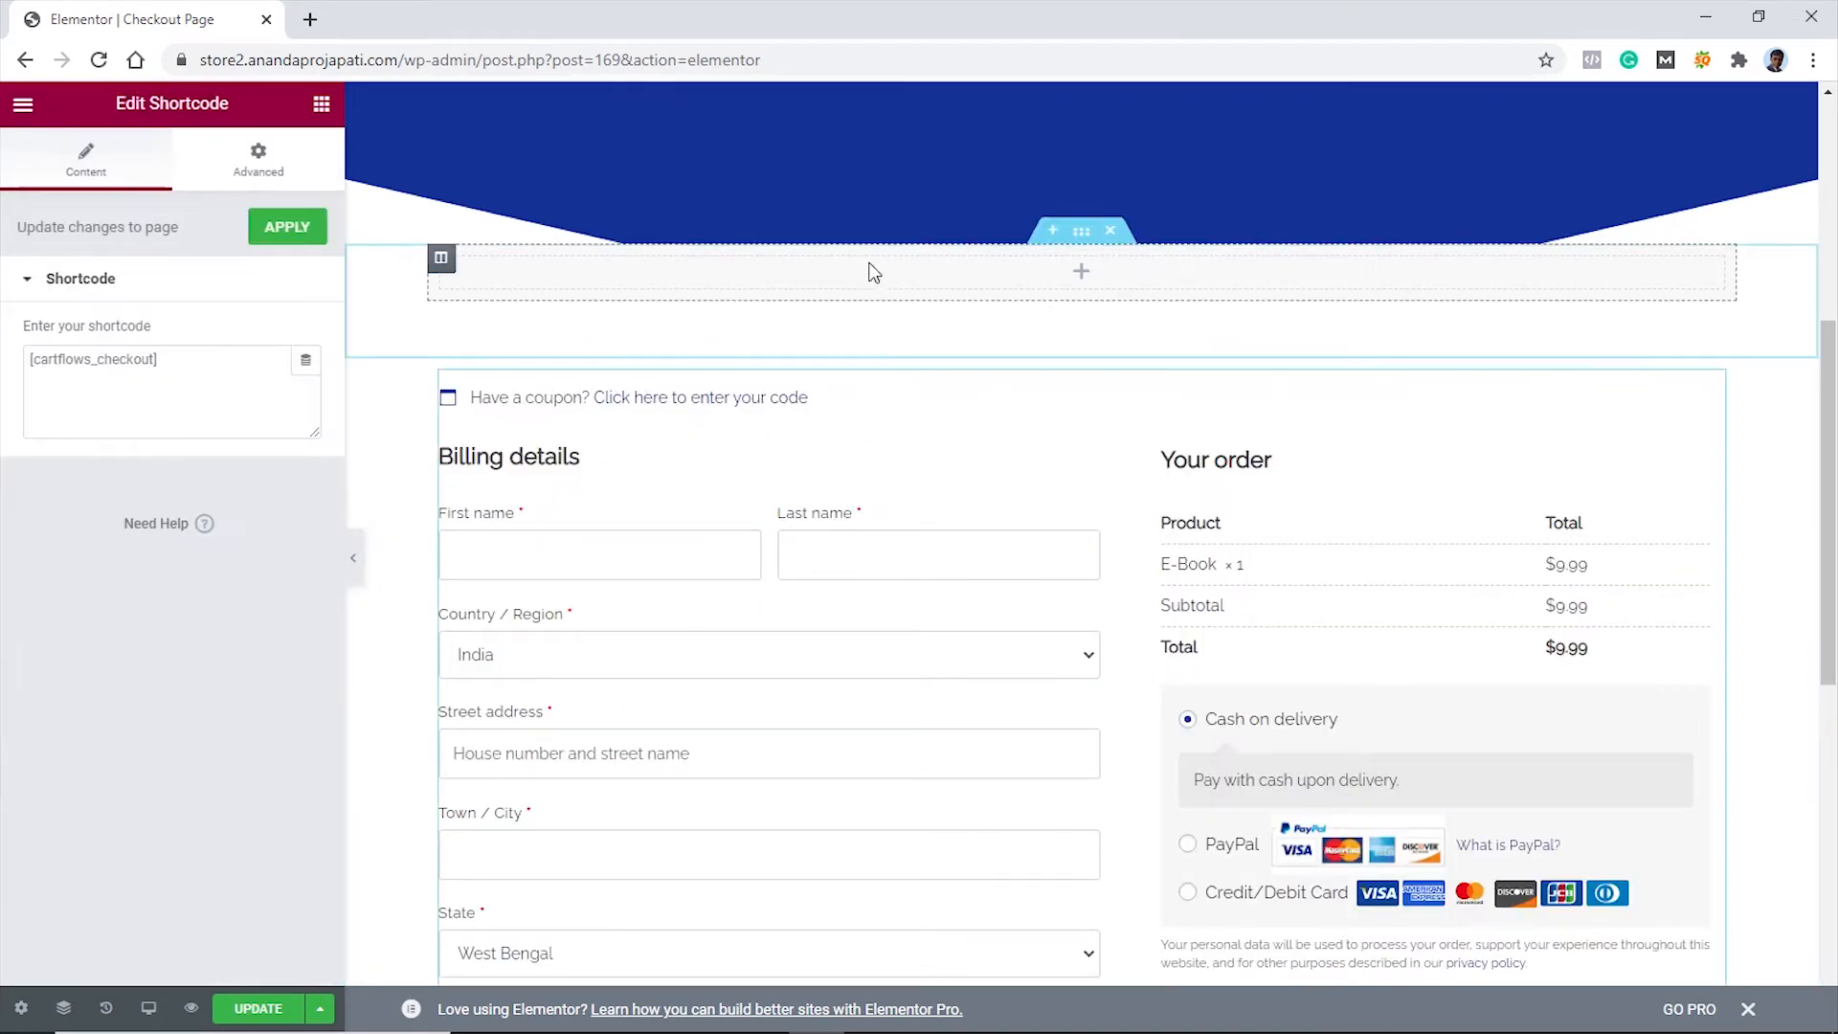
pyautogui.click(322, 104)
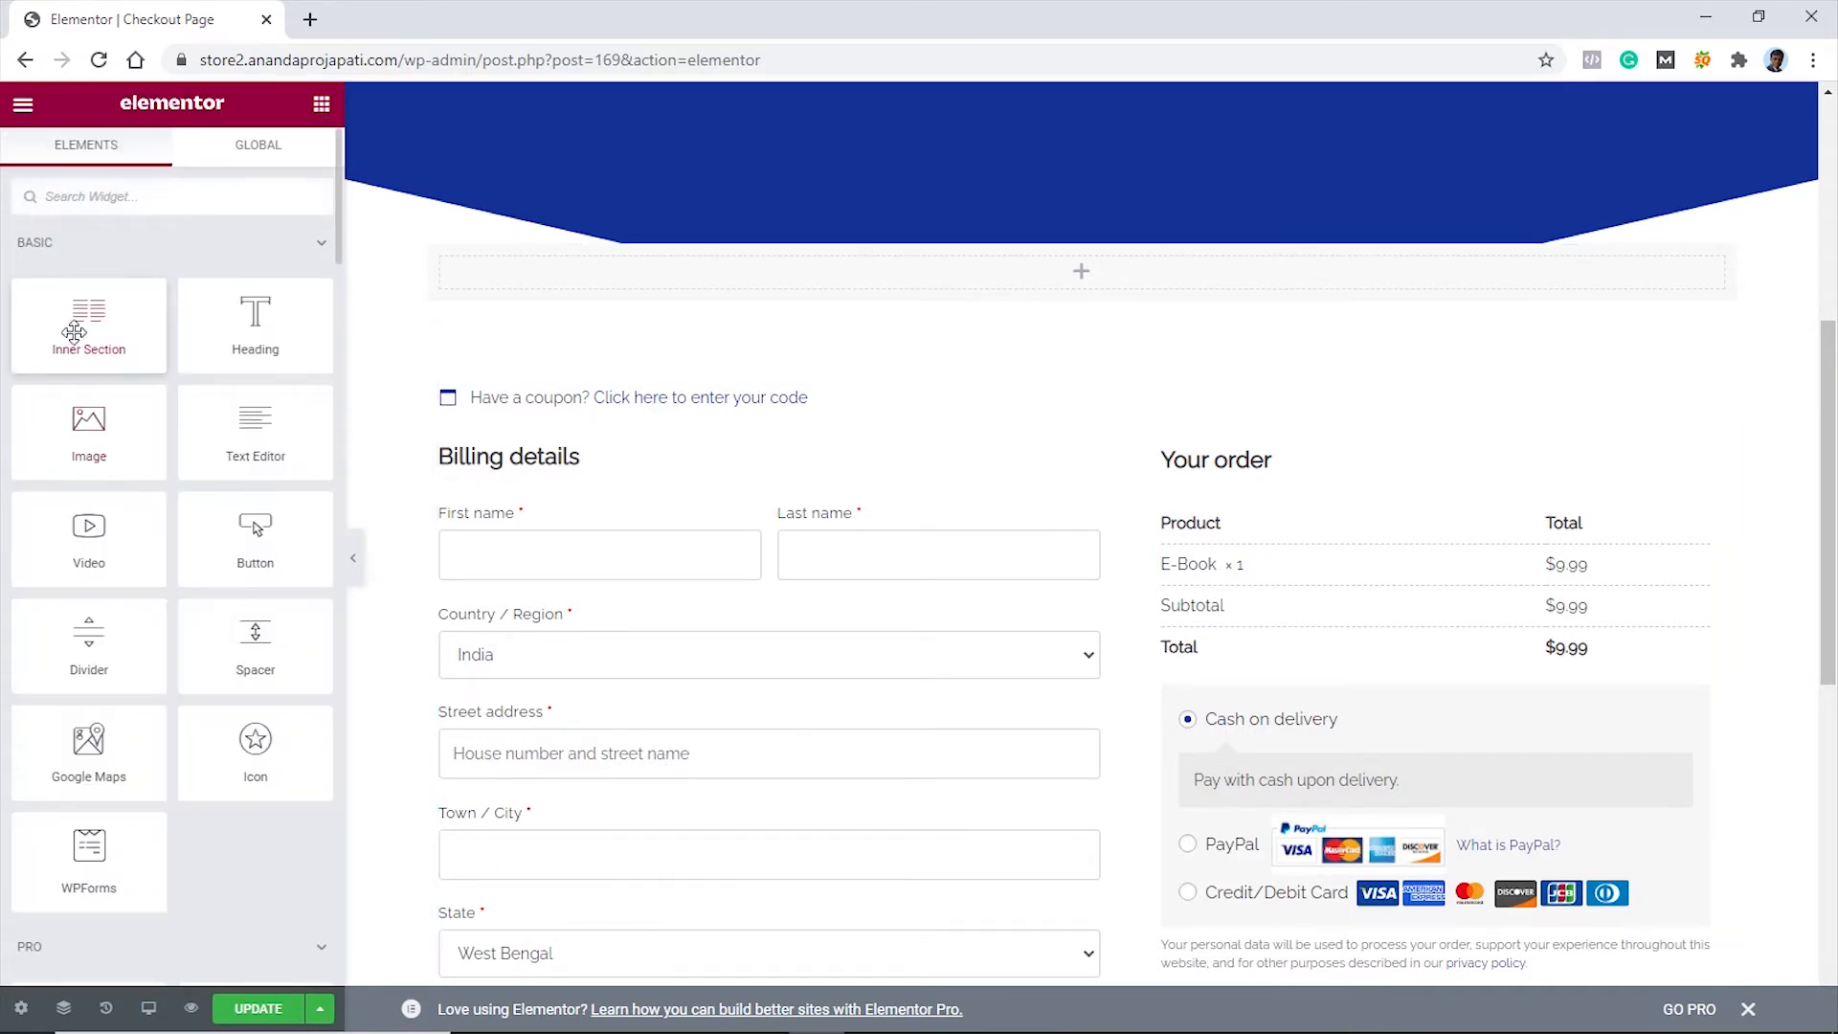
pyautogui.moveTo(78, 331); pyautogui.dragTo(1051, 272)
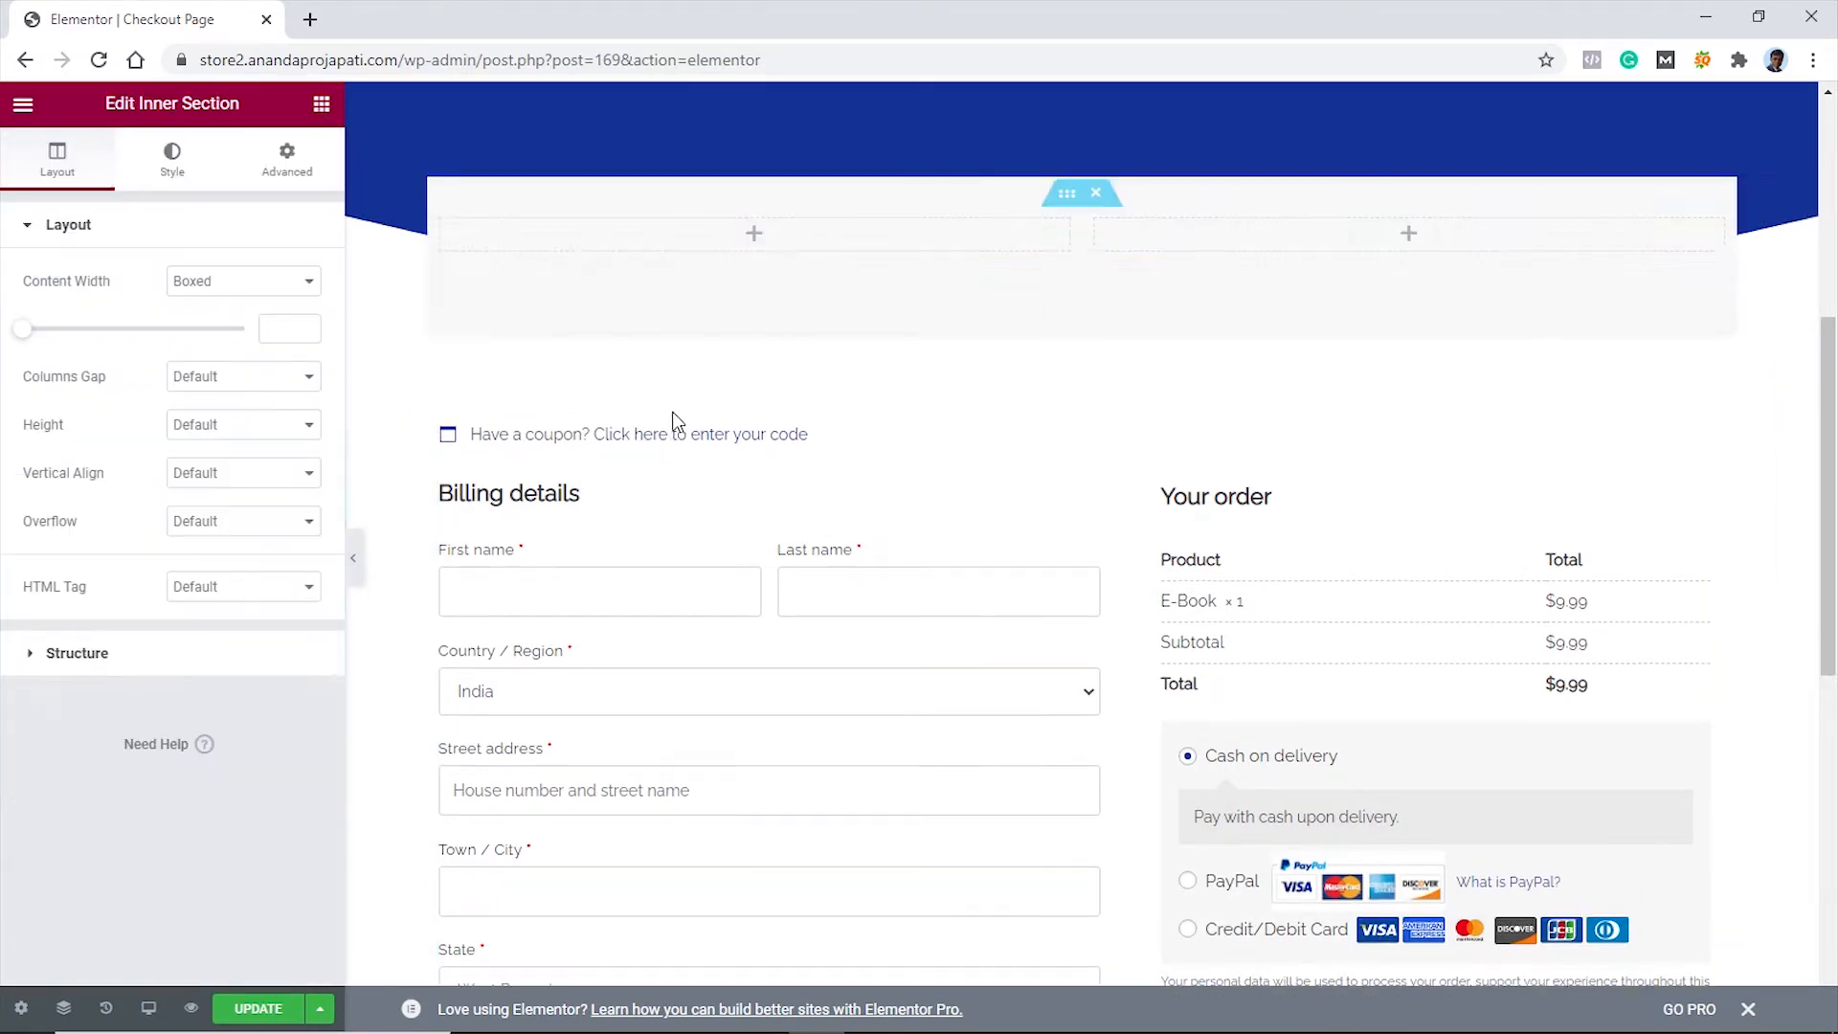
pyautogui.click(71, 655)
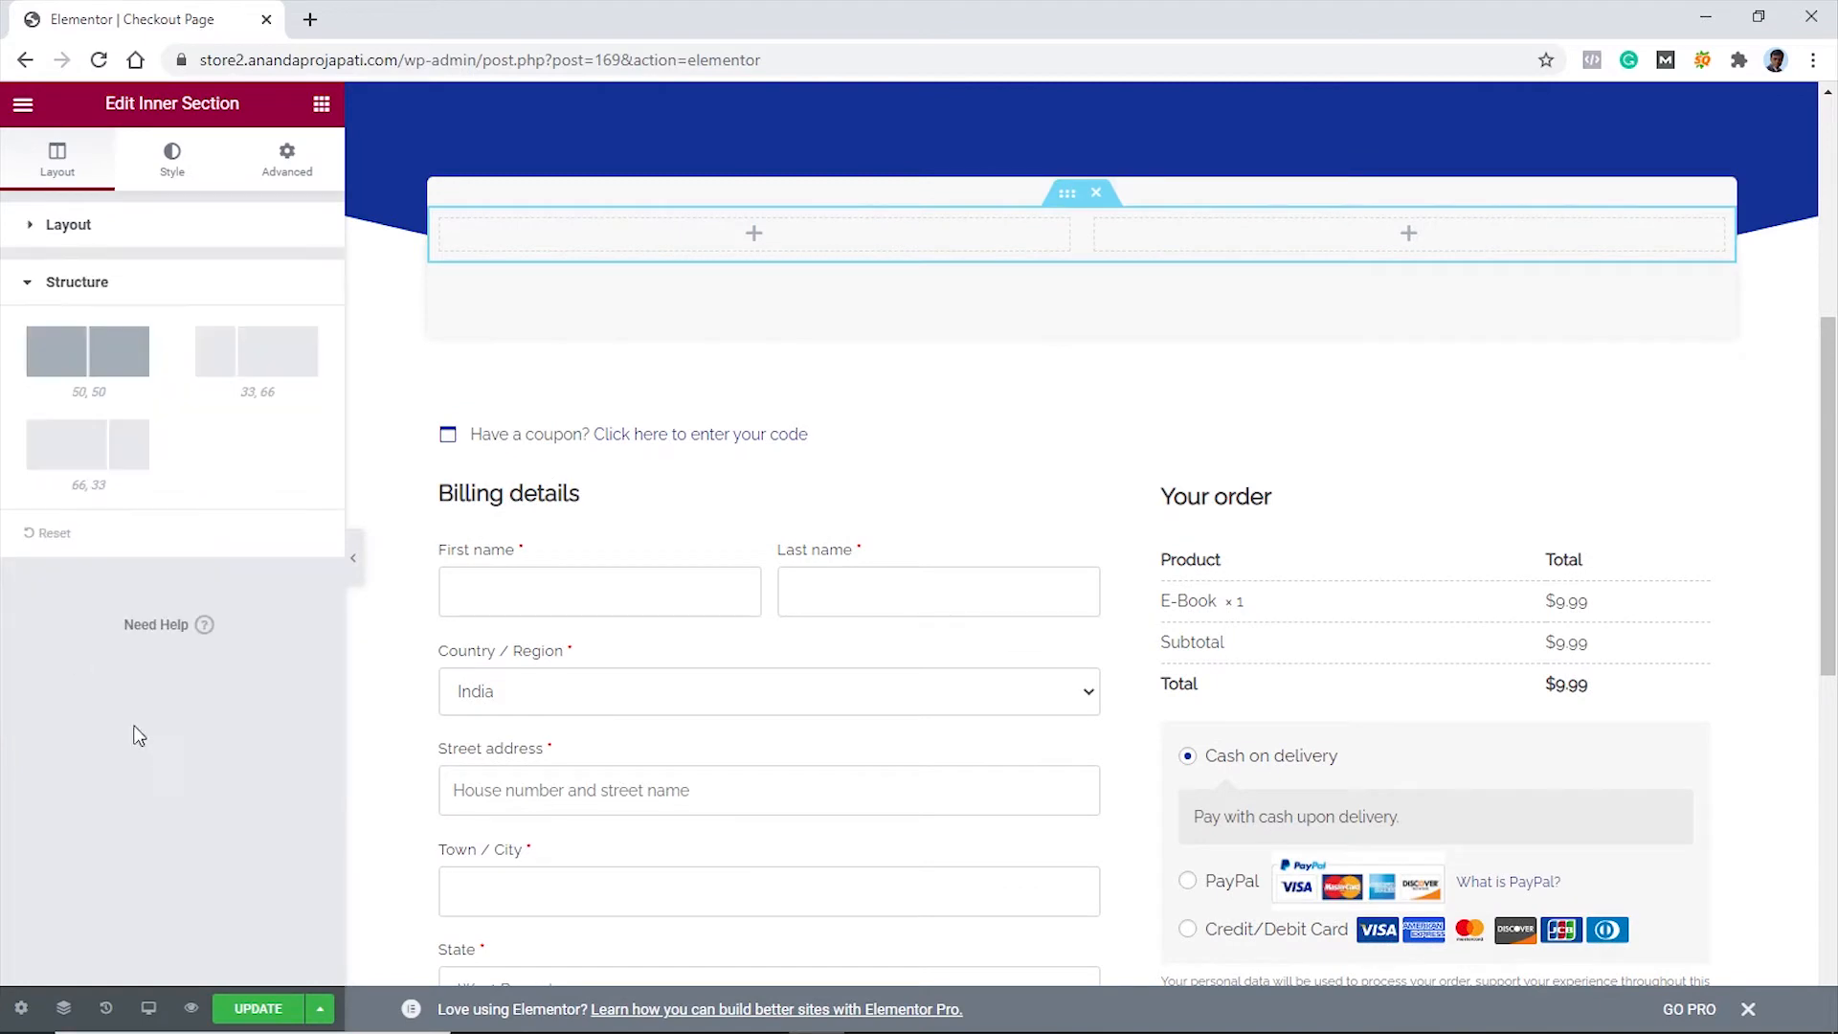
pyautogui.click(85, 464)
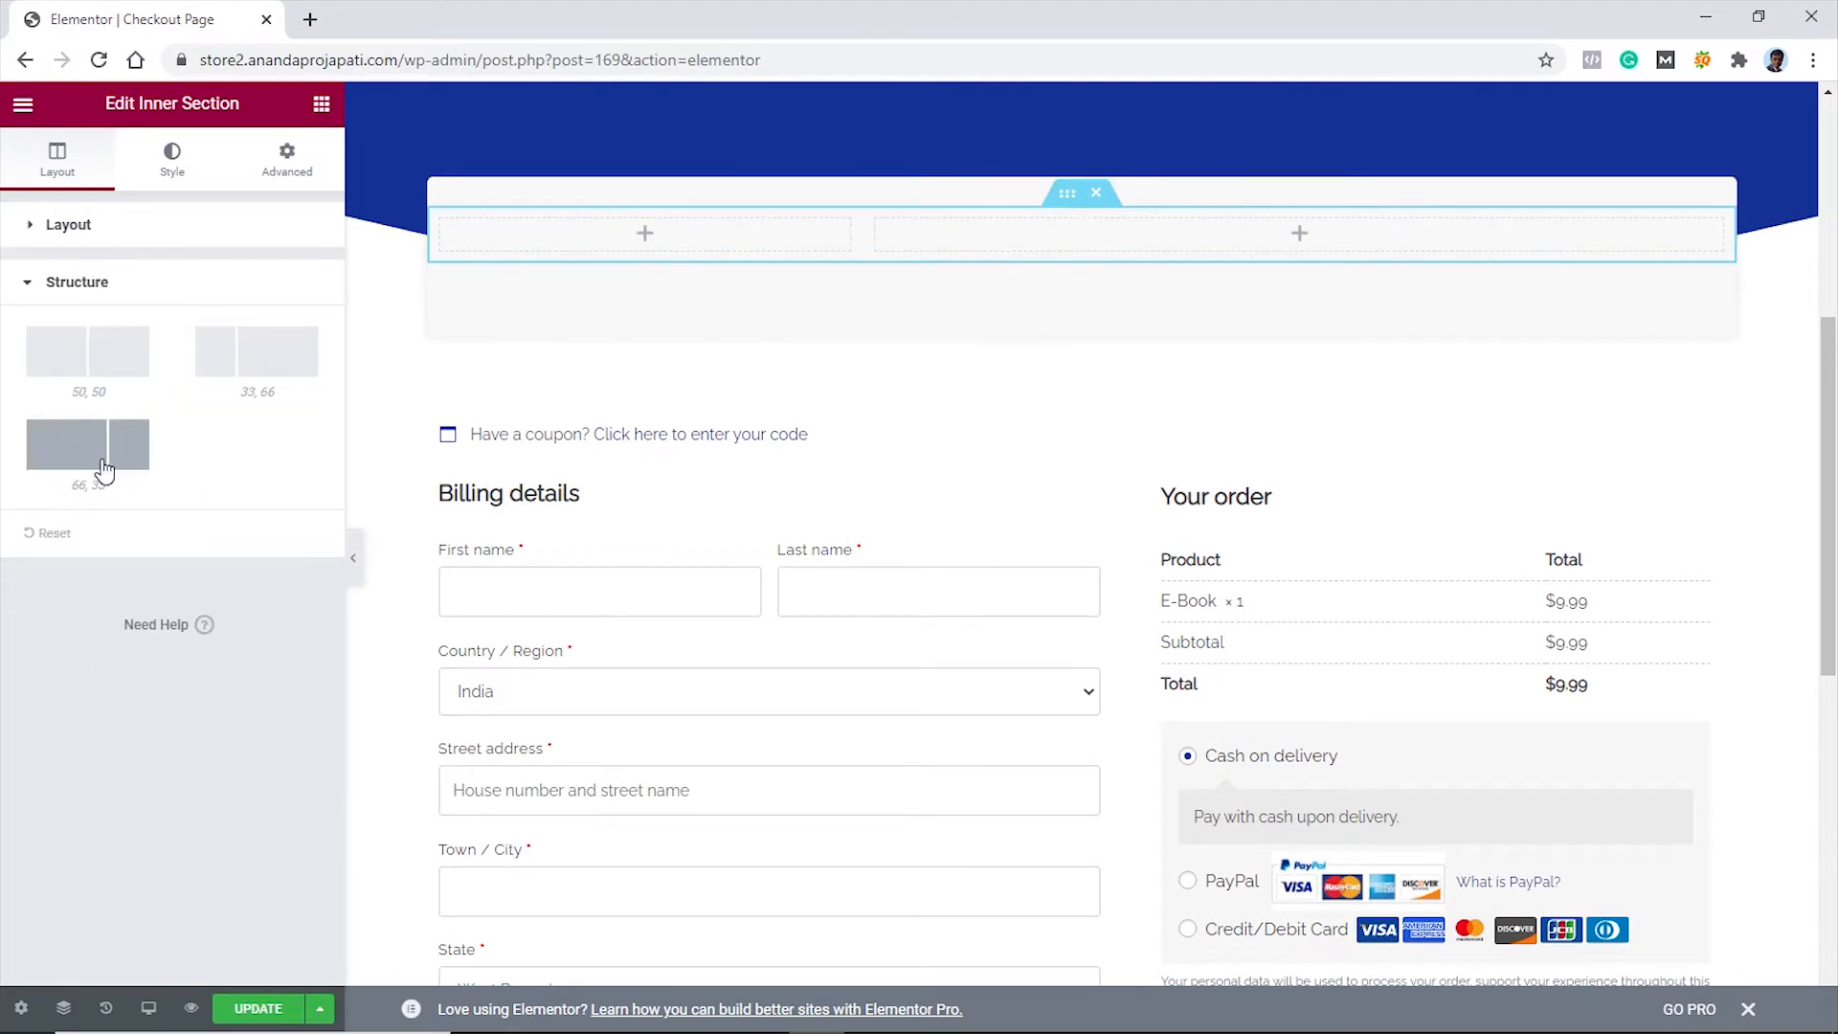
pyautogui.click(282, 365)
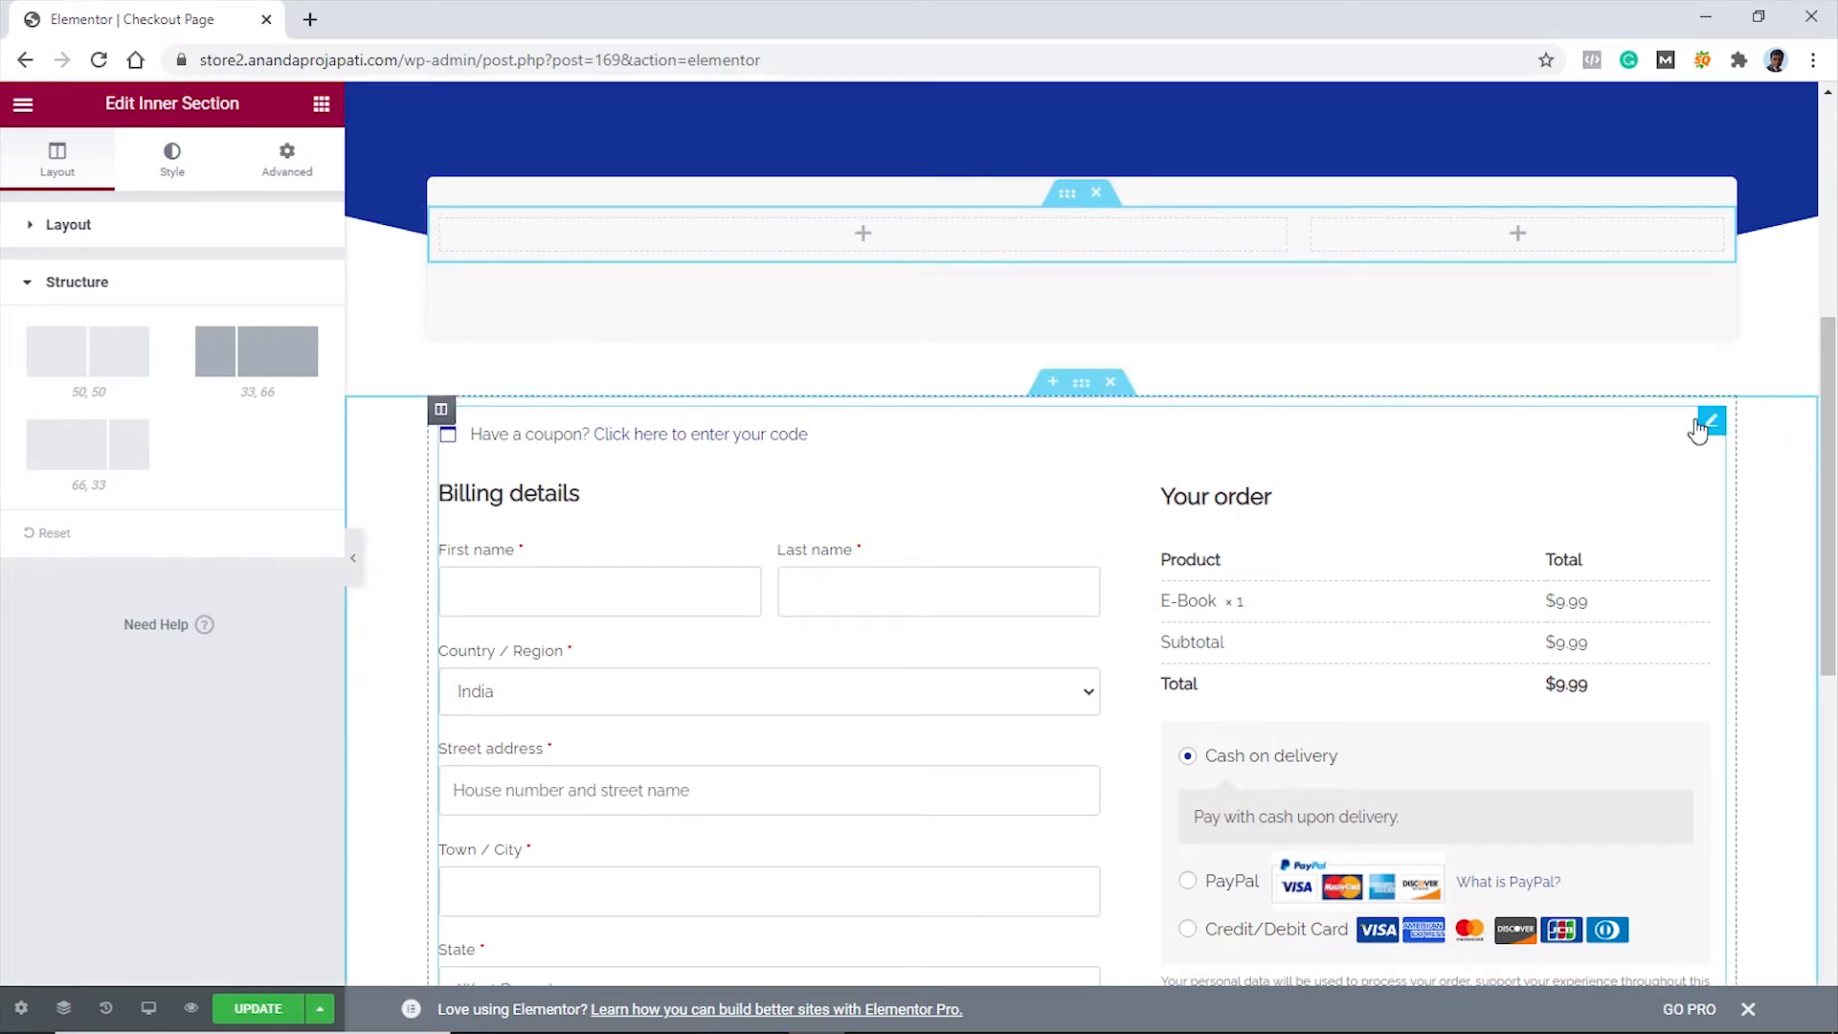
# Move the checkout form shortcode widget into the wide column of the inner section and delete the emptied section beneath it
pyautogui.moveTo(1707, 418); pyautogui.dragTo(919, 438)
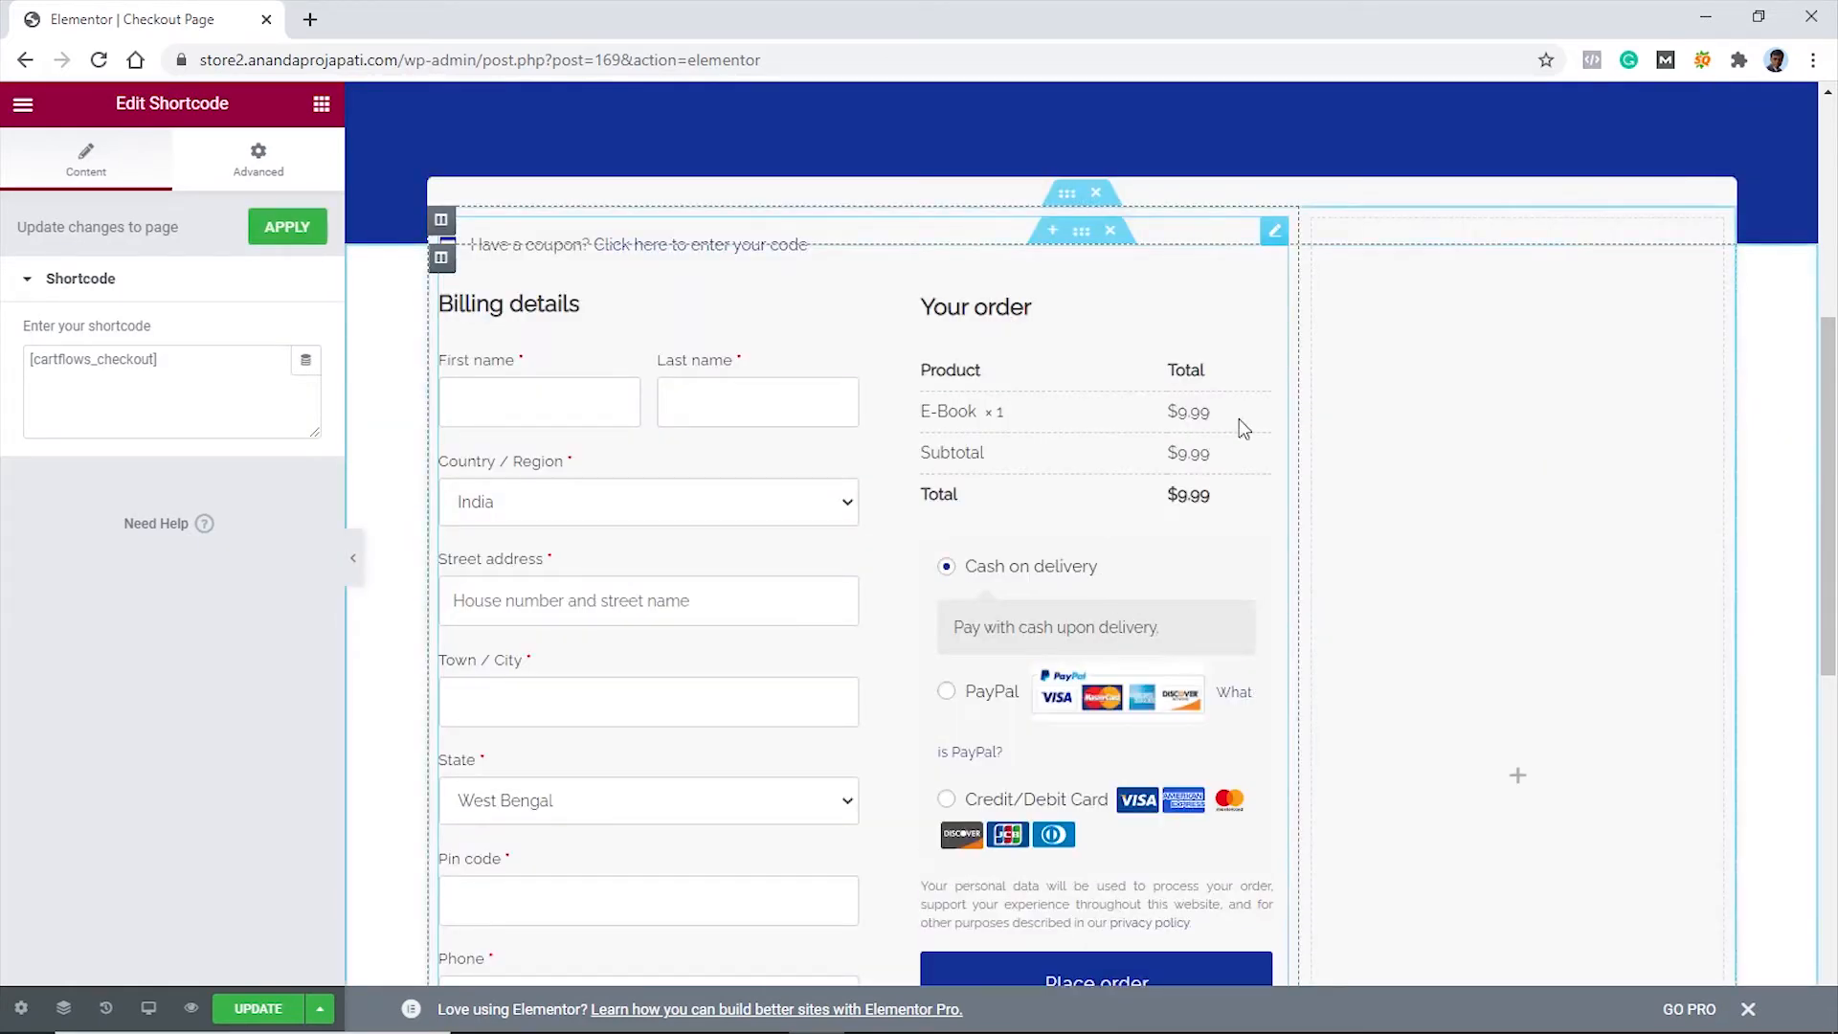
pyautogui.scroll(-6, 1216, 469)
pyautogui.scroll(-2, 1201, 508)
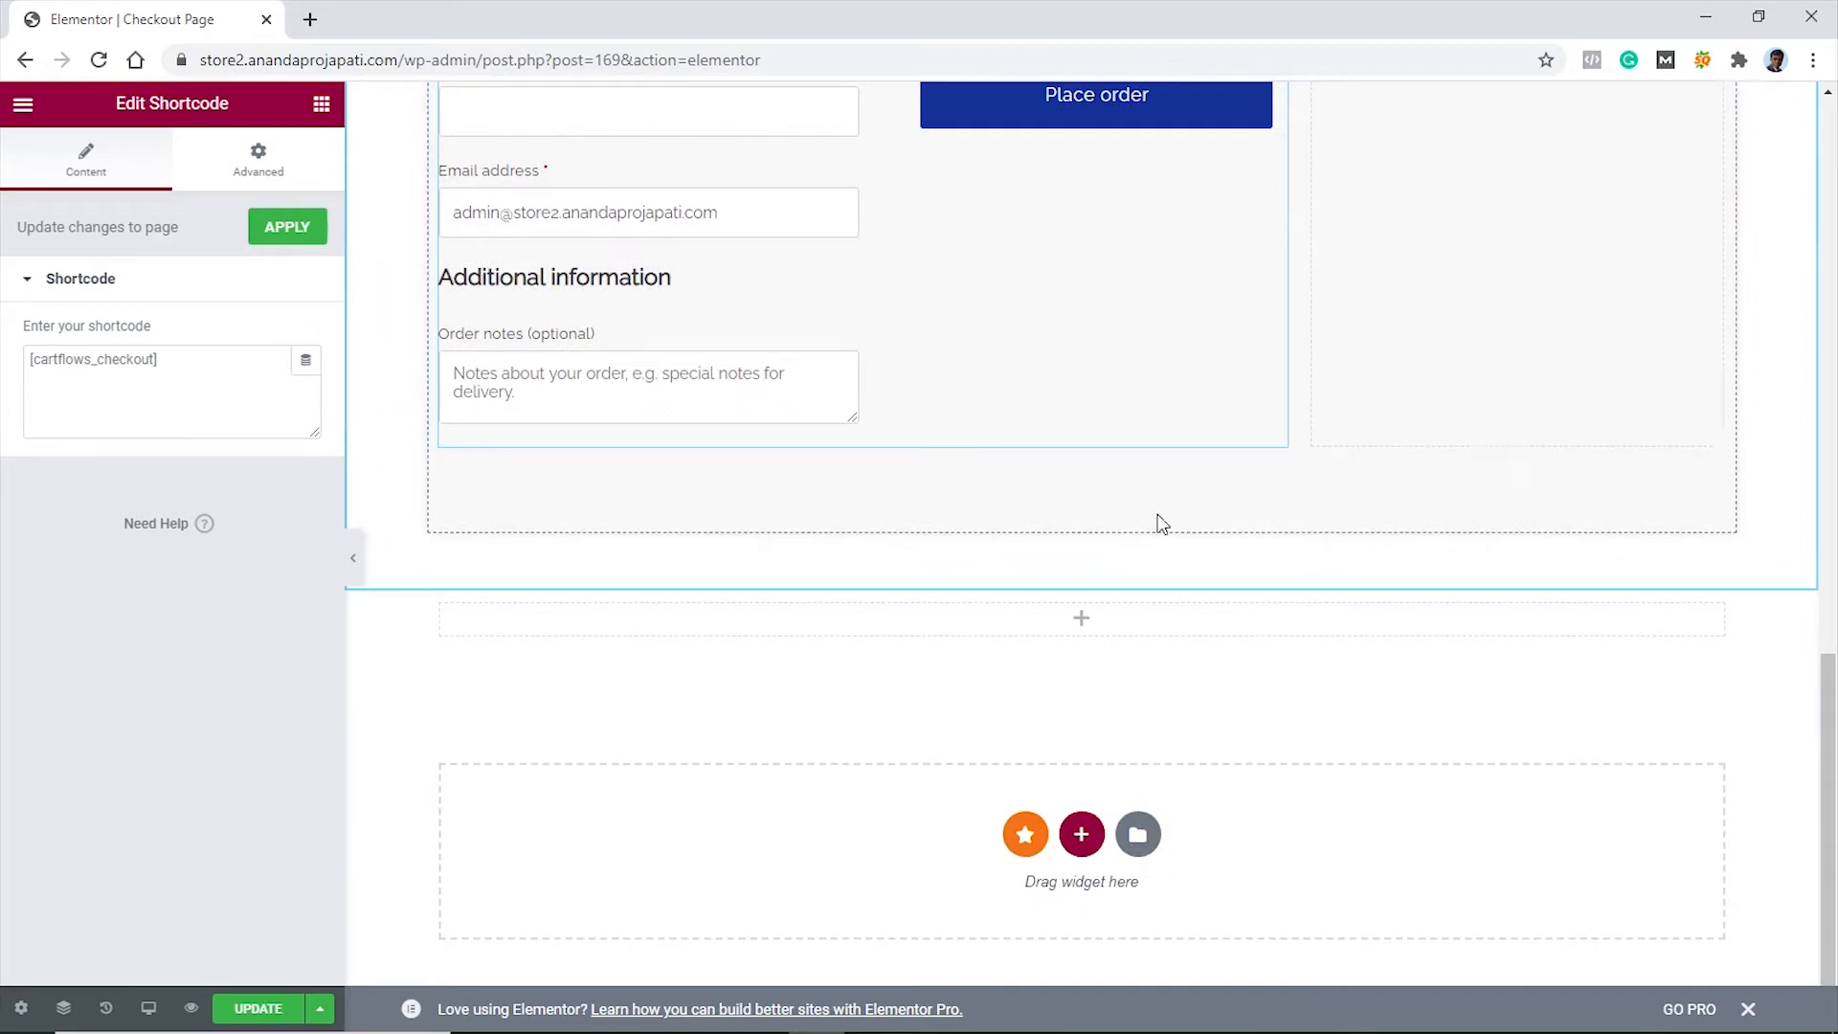
pyautogui.click(1110, 577)
pyautogui.scroll(10, 1460, 648)
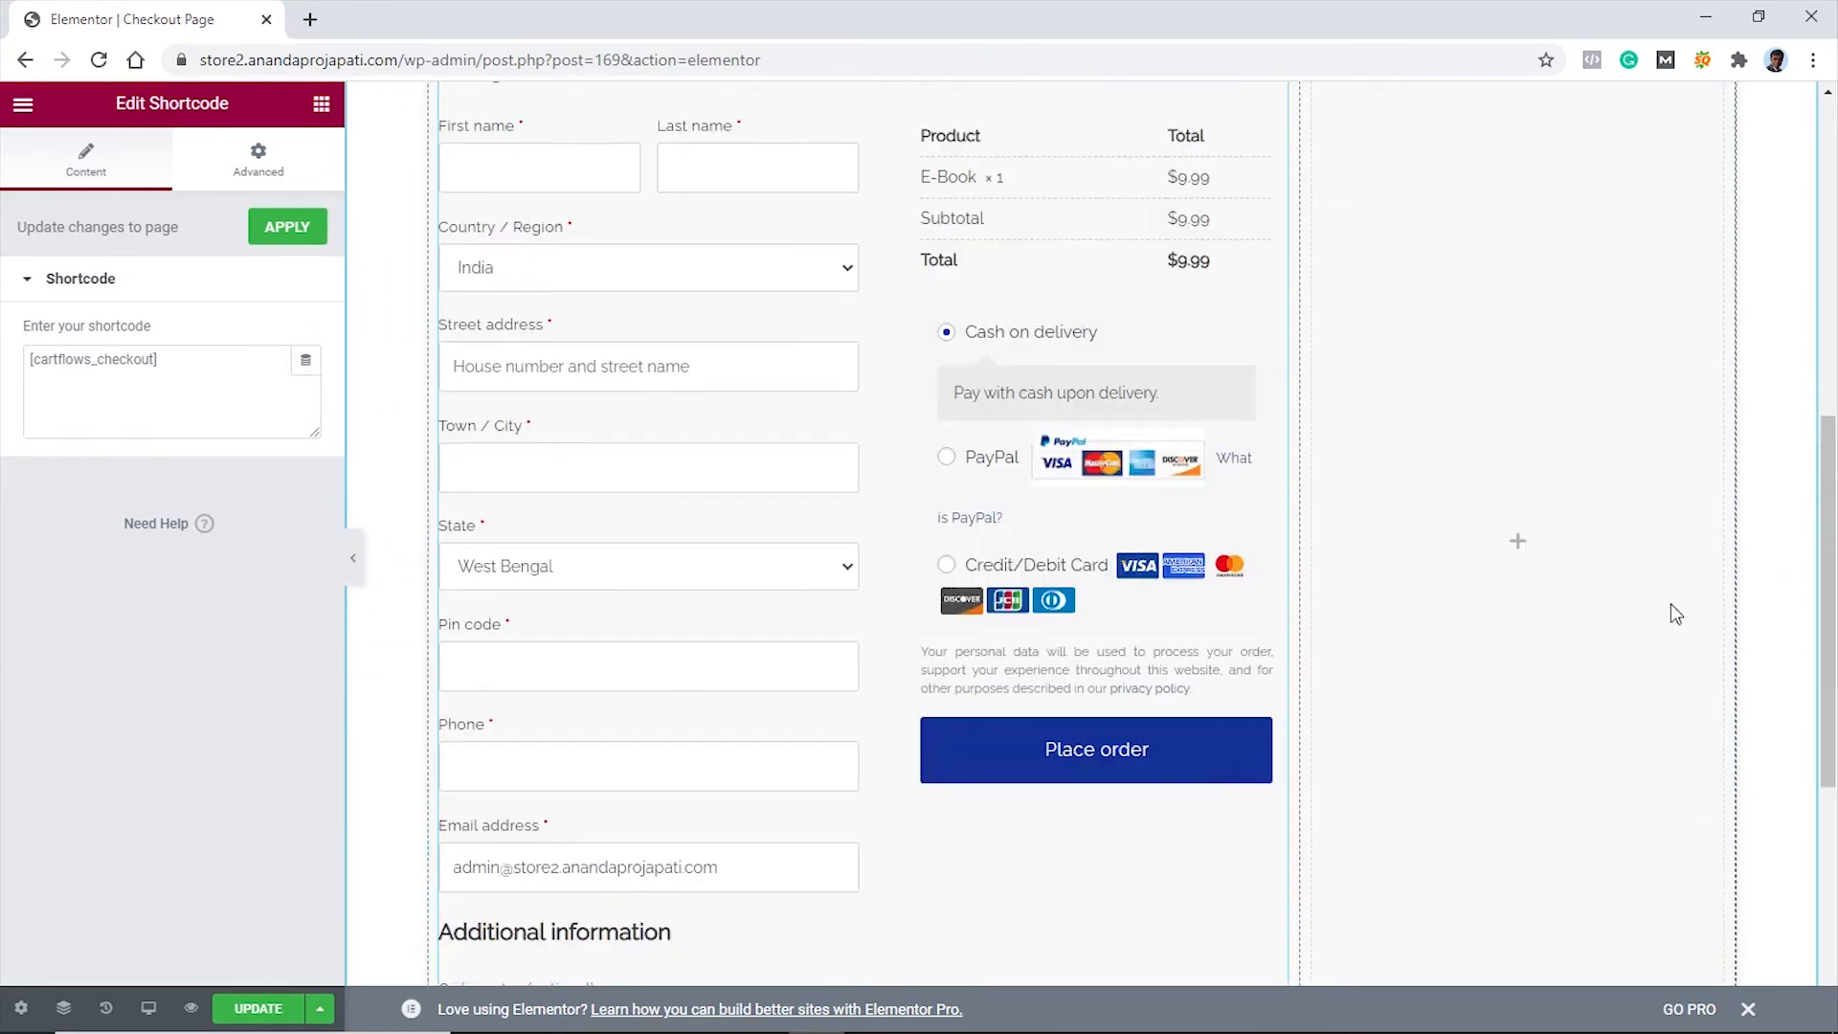
pyautogui.scroll(-1, 1783, 613)
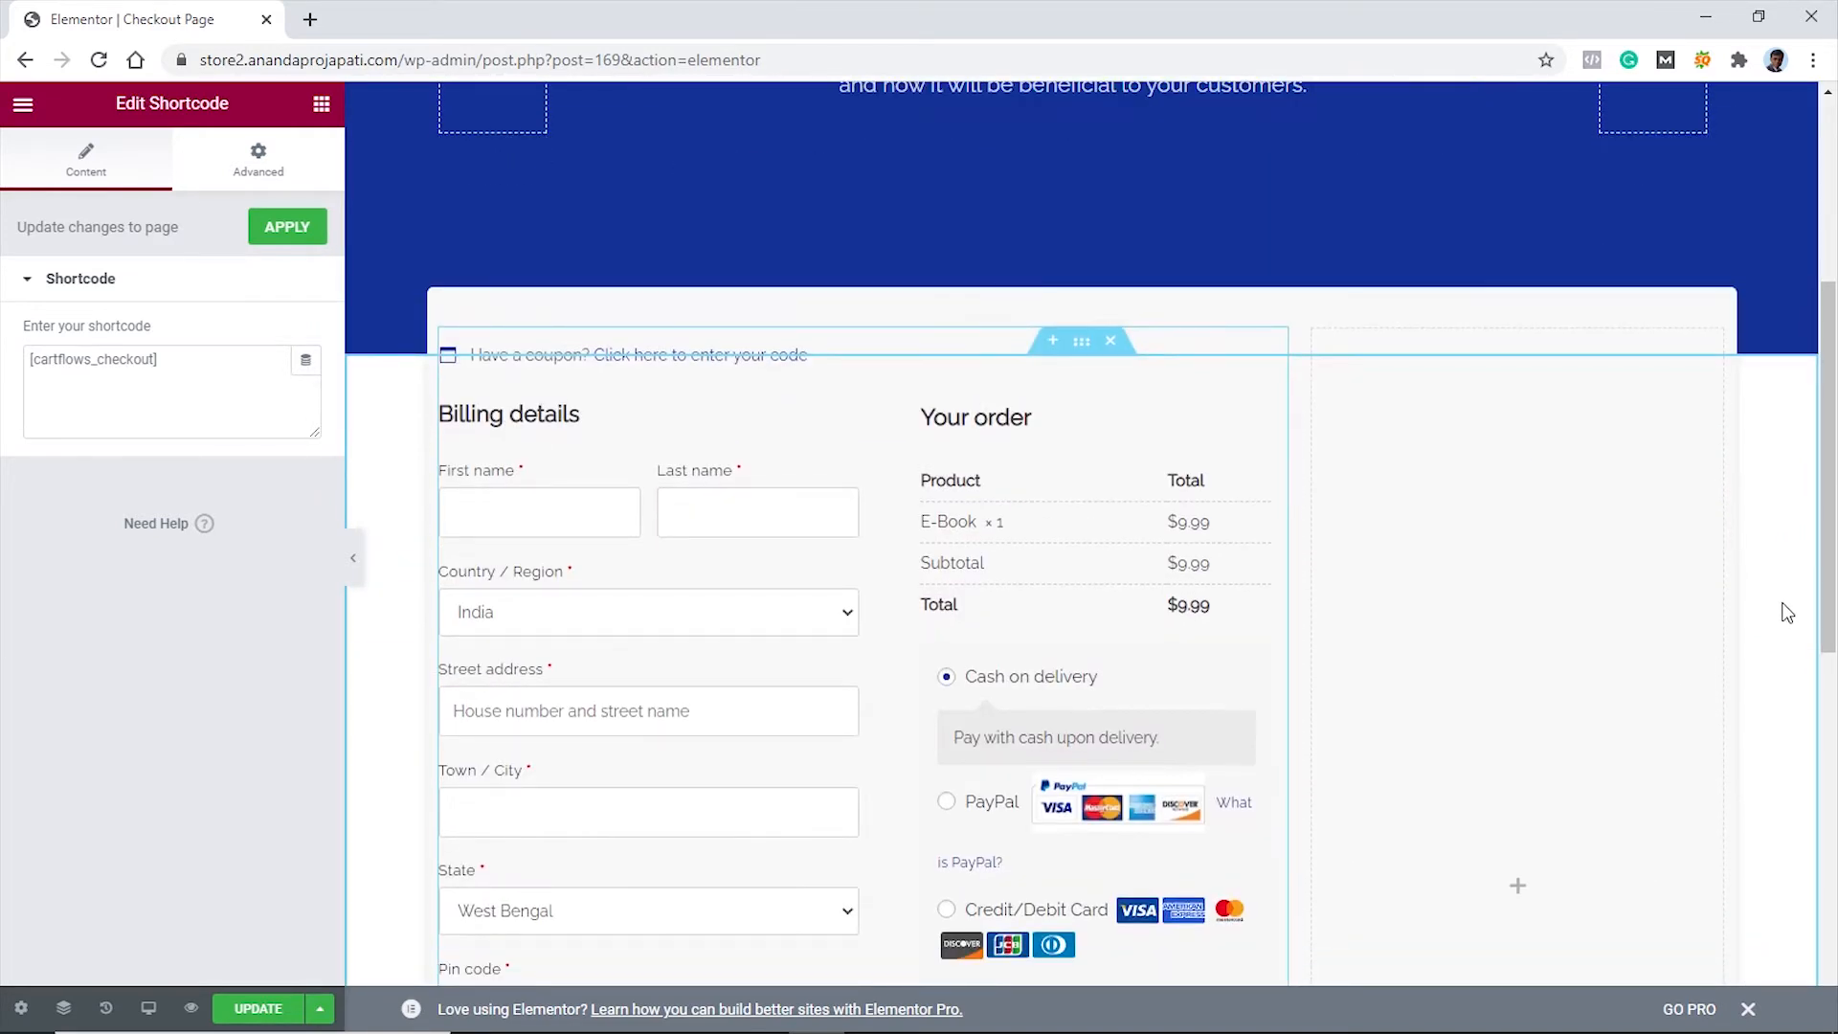
# Add an Image widget to the narrow column beside the checkout form and insert client1-free-img-4.png from the media library
pyautogui.click(322, 104)
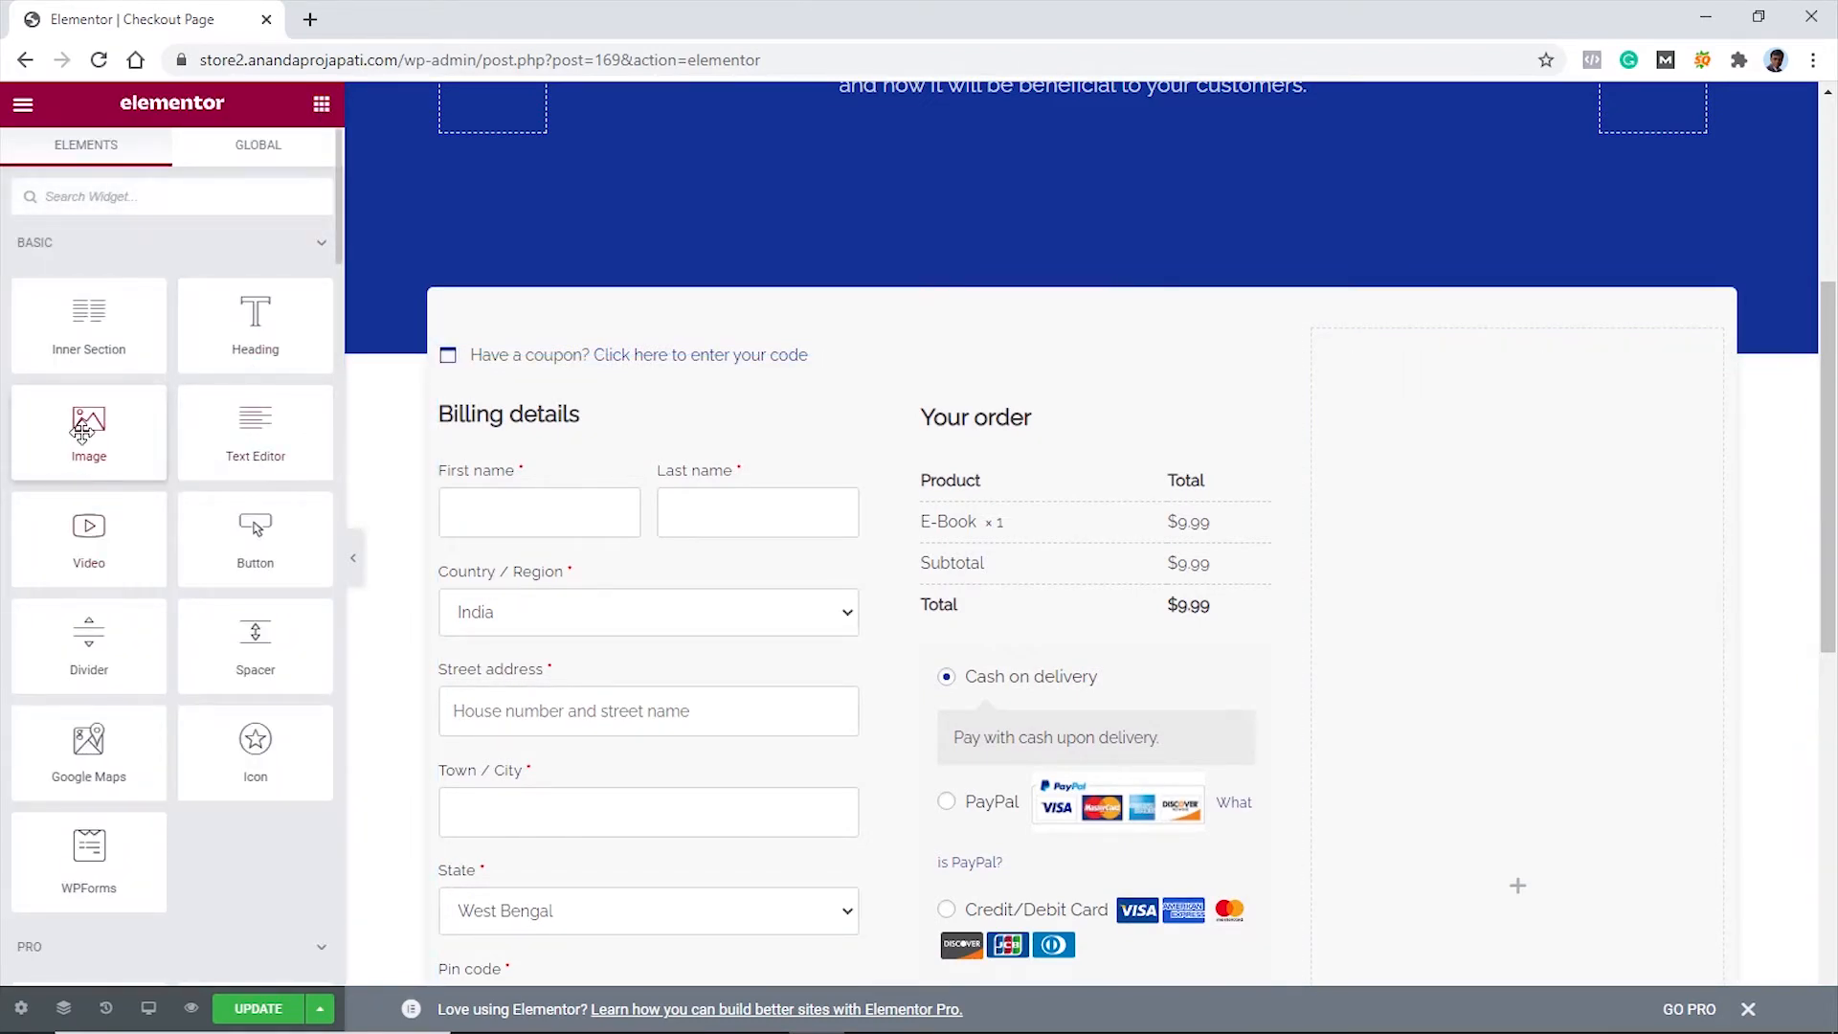
pyautogui.moveTo(86, 426); pyautogui.dragTo(1518, 426)
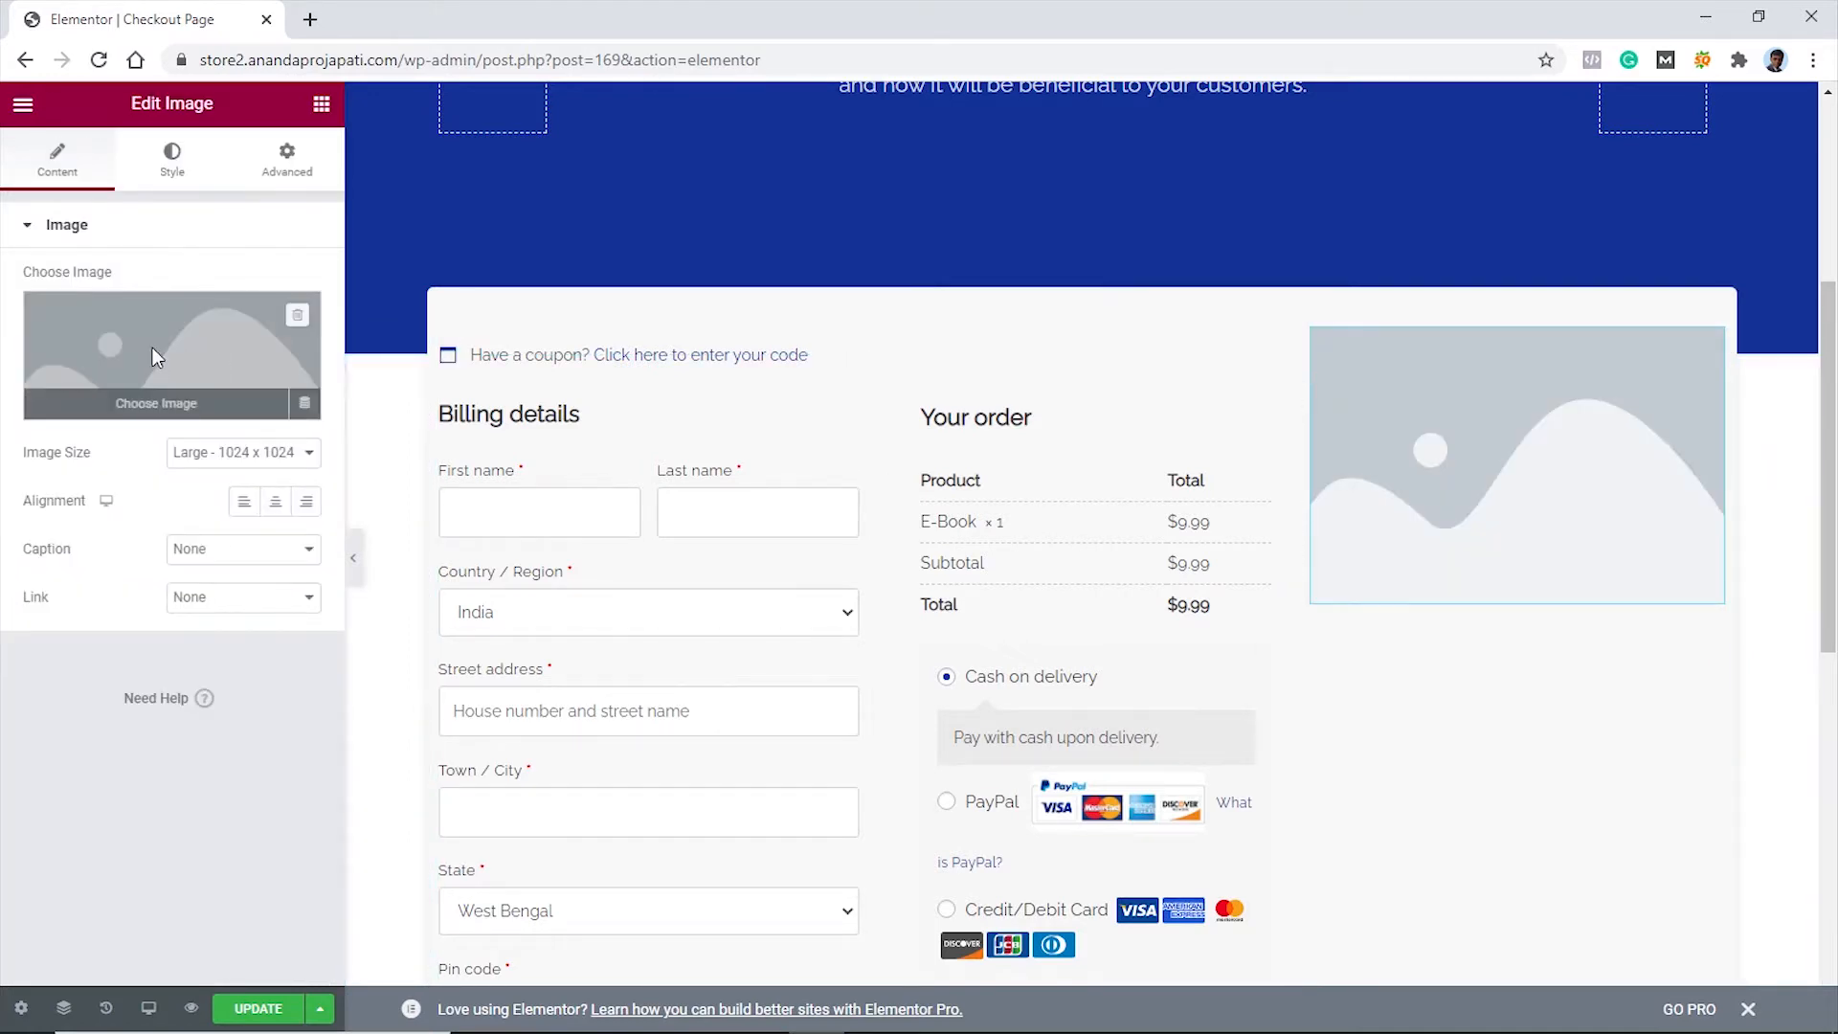
pyautogui.click(156, 356)
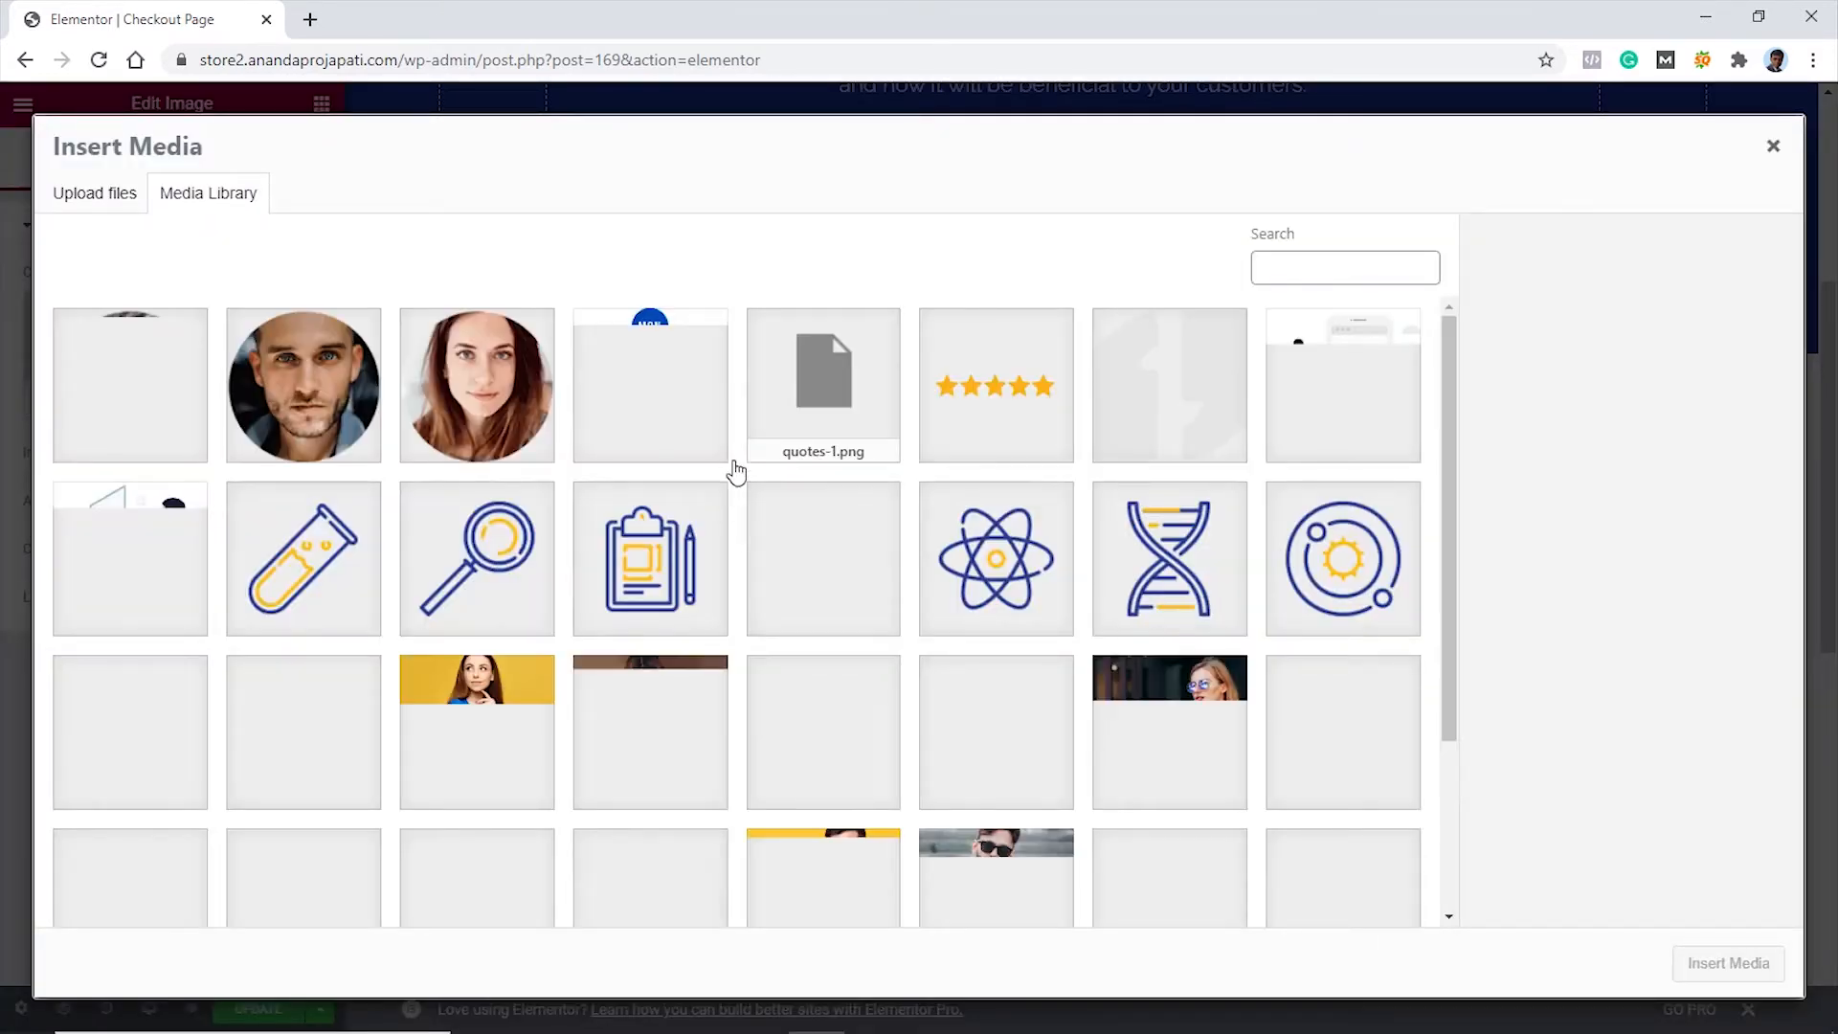
pyautogui.click(192, 446)
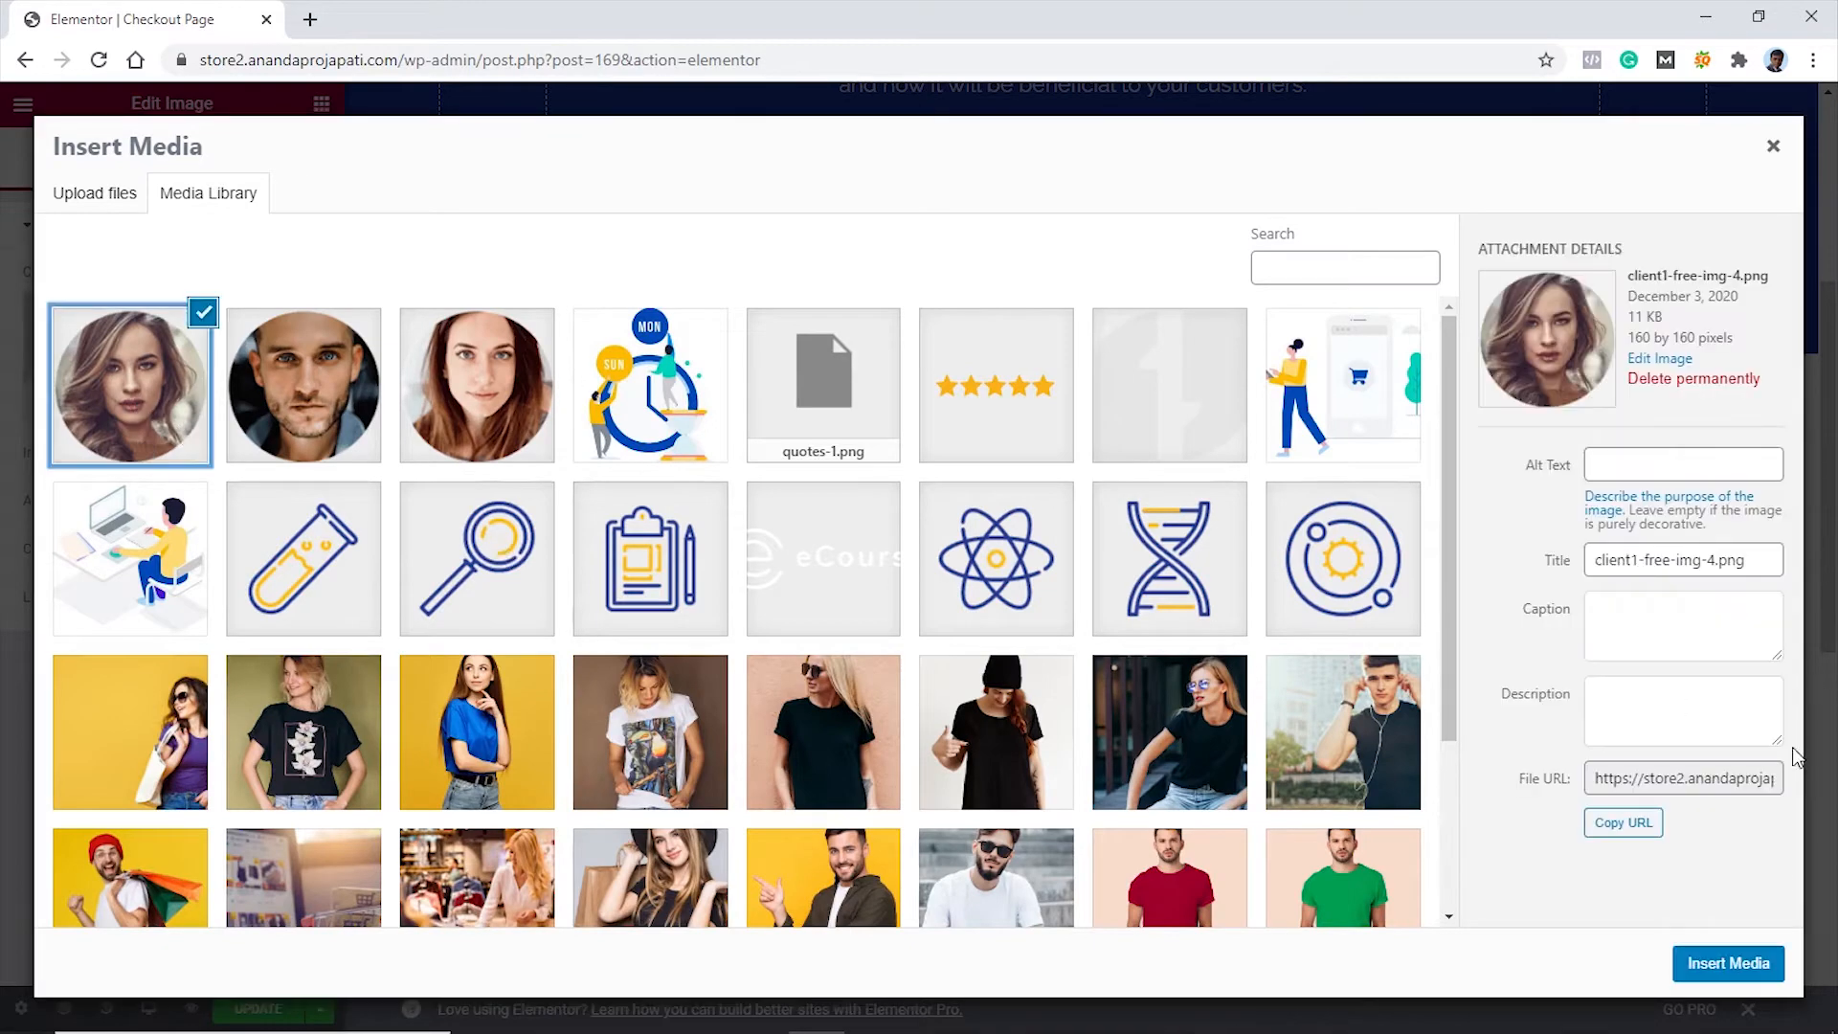
pyautogui.click(1728, 963)
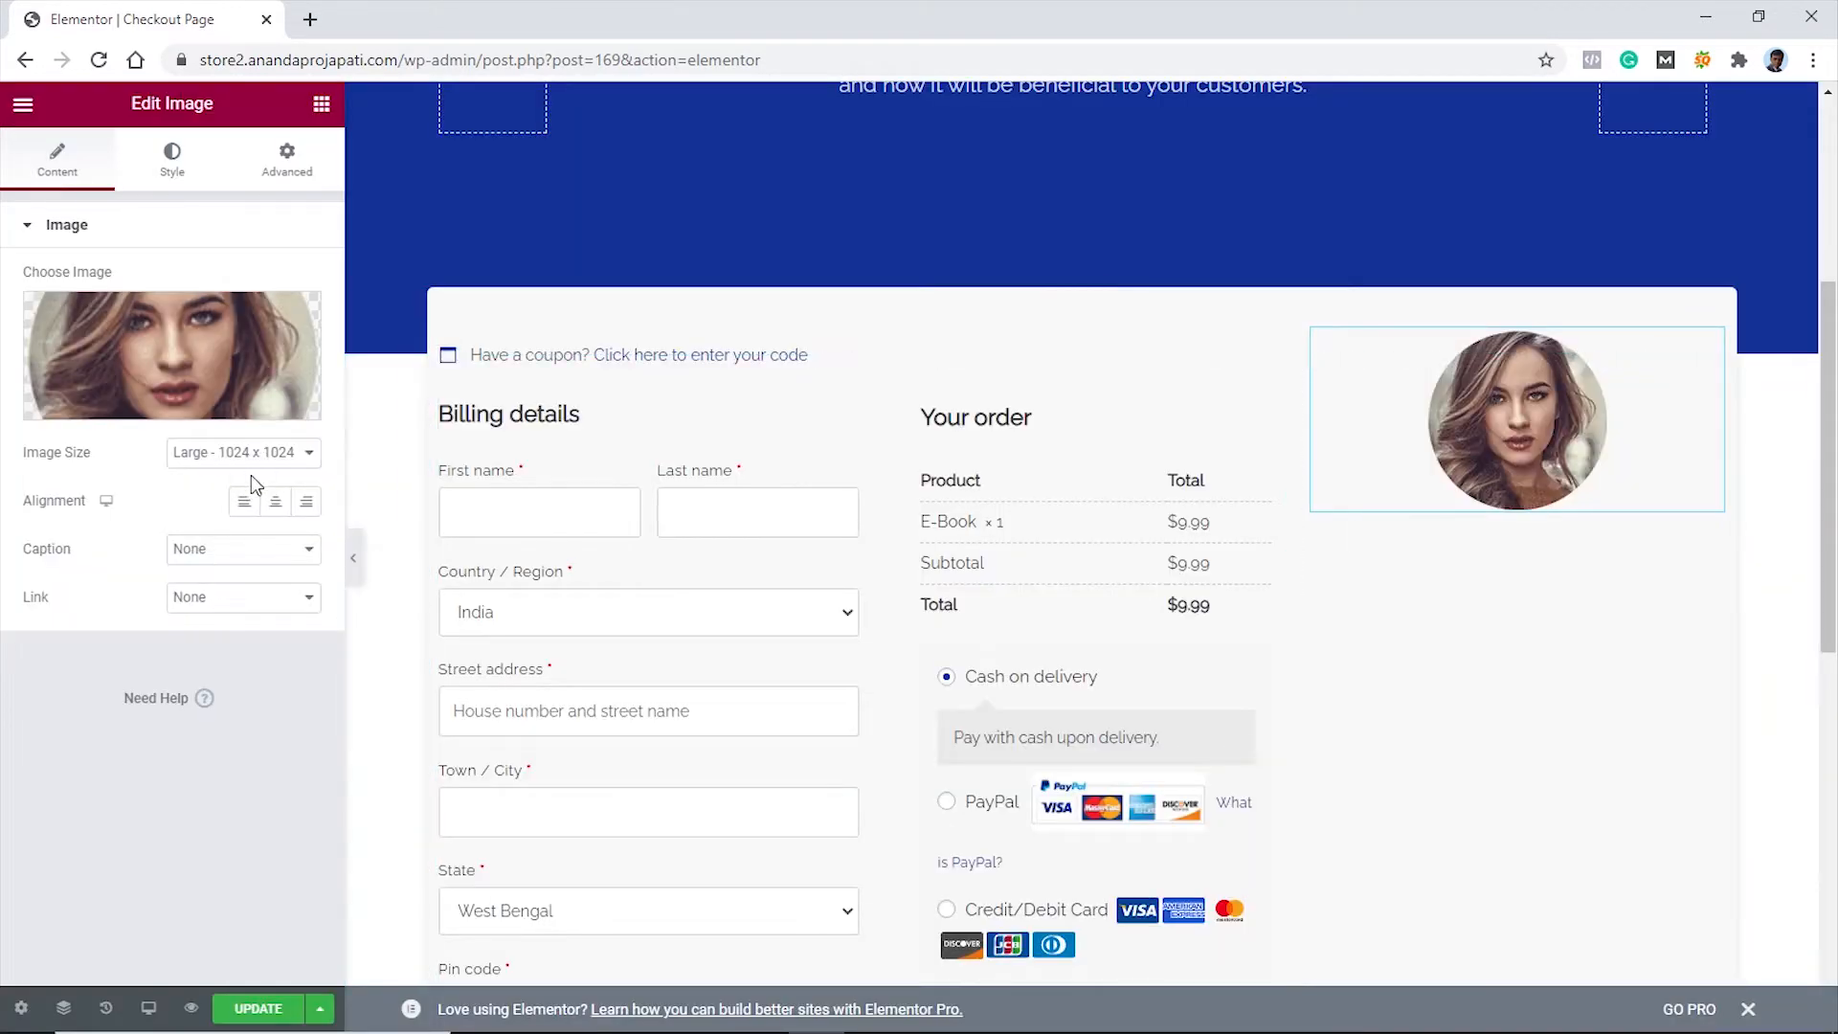
# Set the portrait image to a custom size with a width of 50 and align it left
pyautogui.click(257, 466)
pyautogui.click(232, 725)
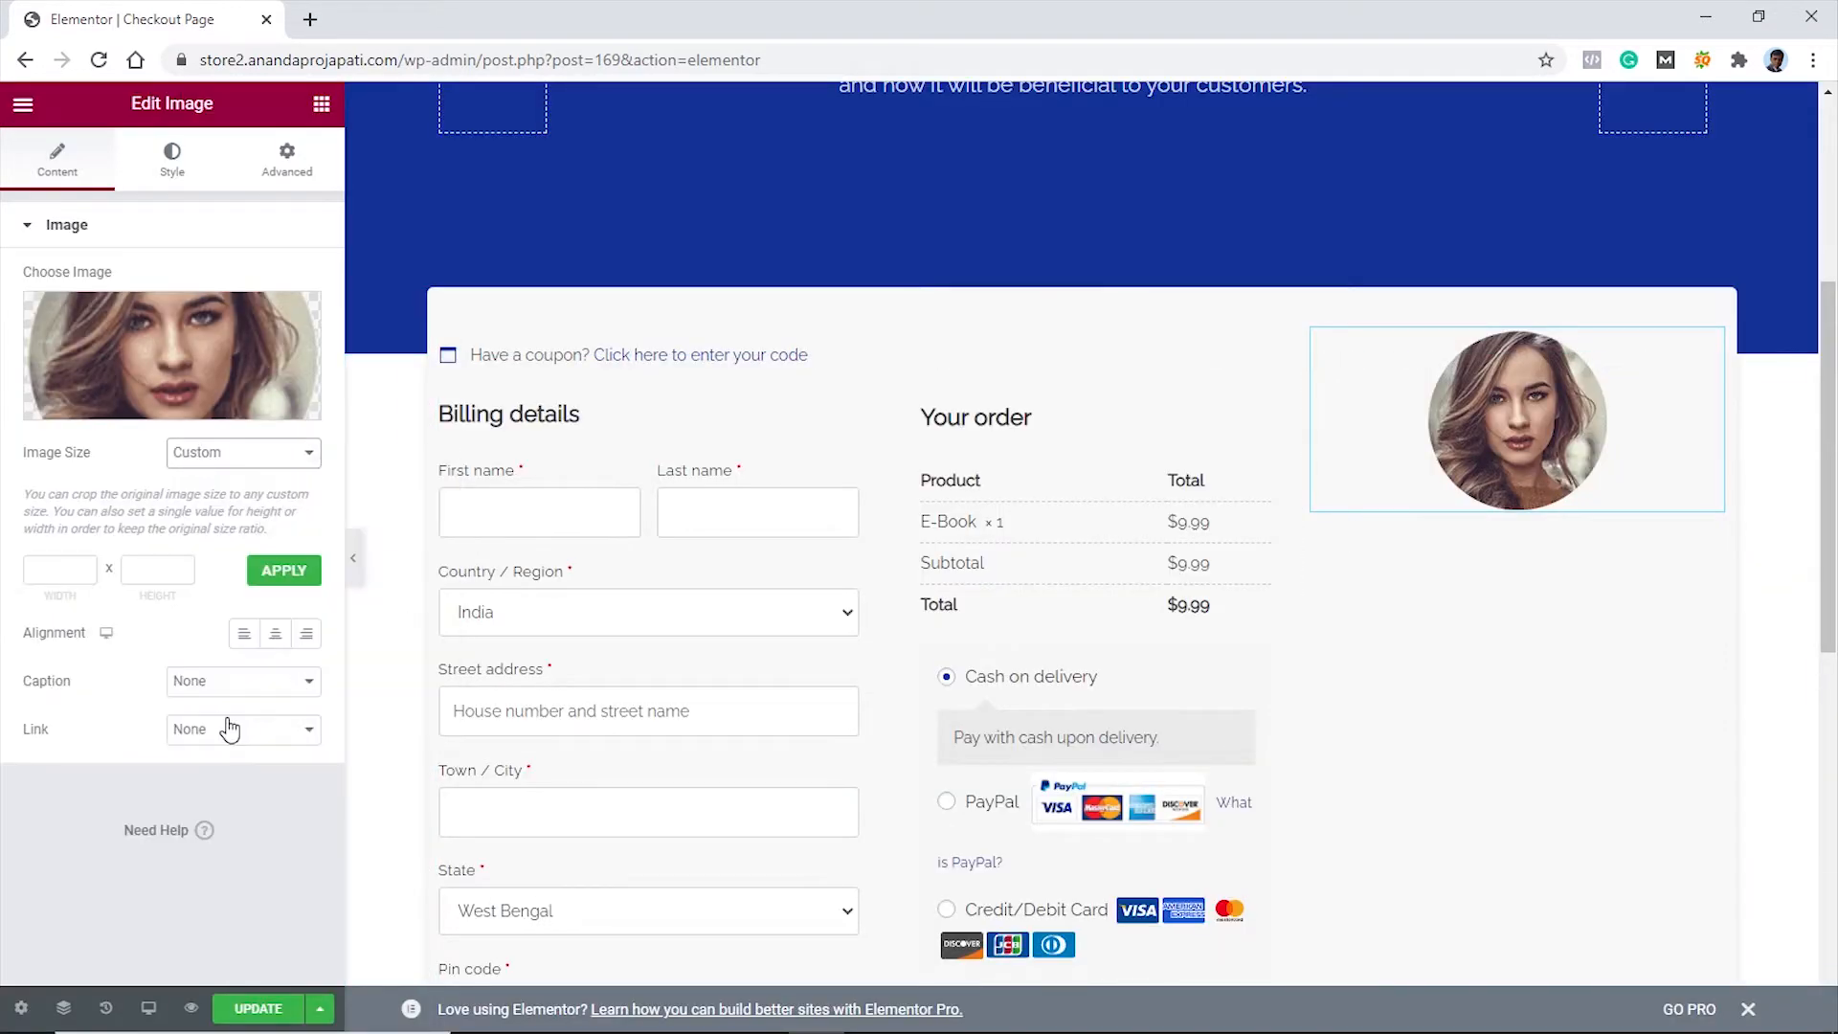
pyautogui.click(47, 569)
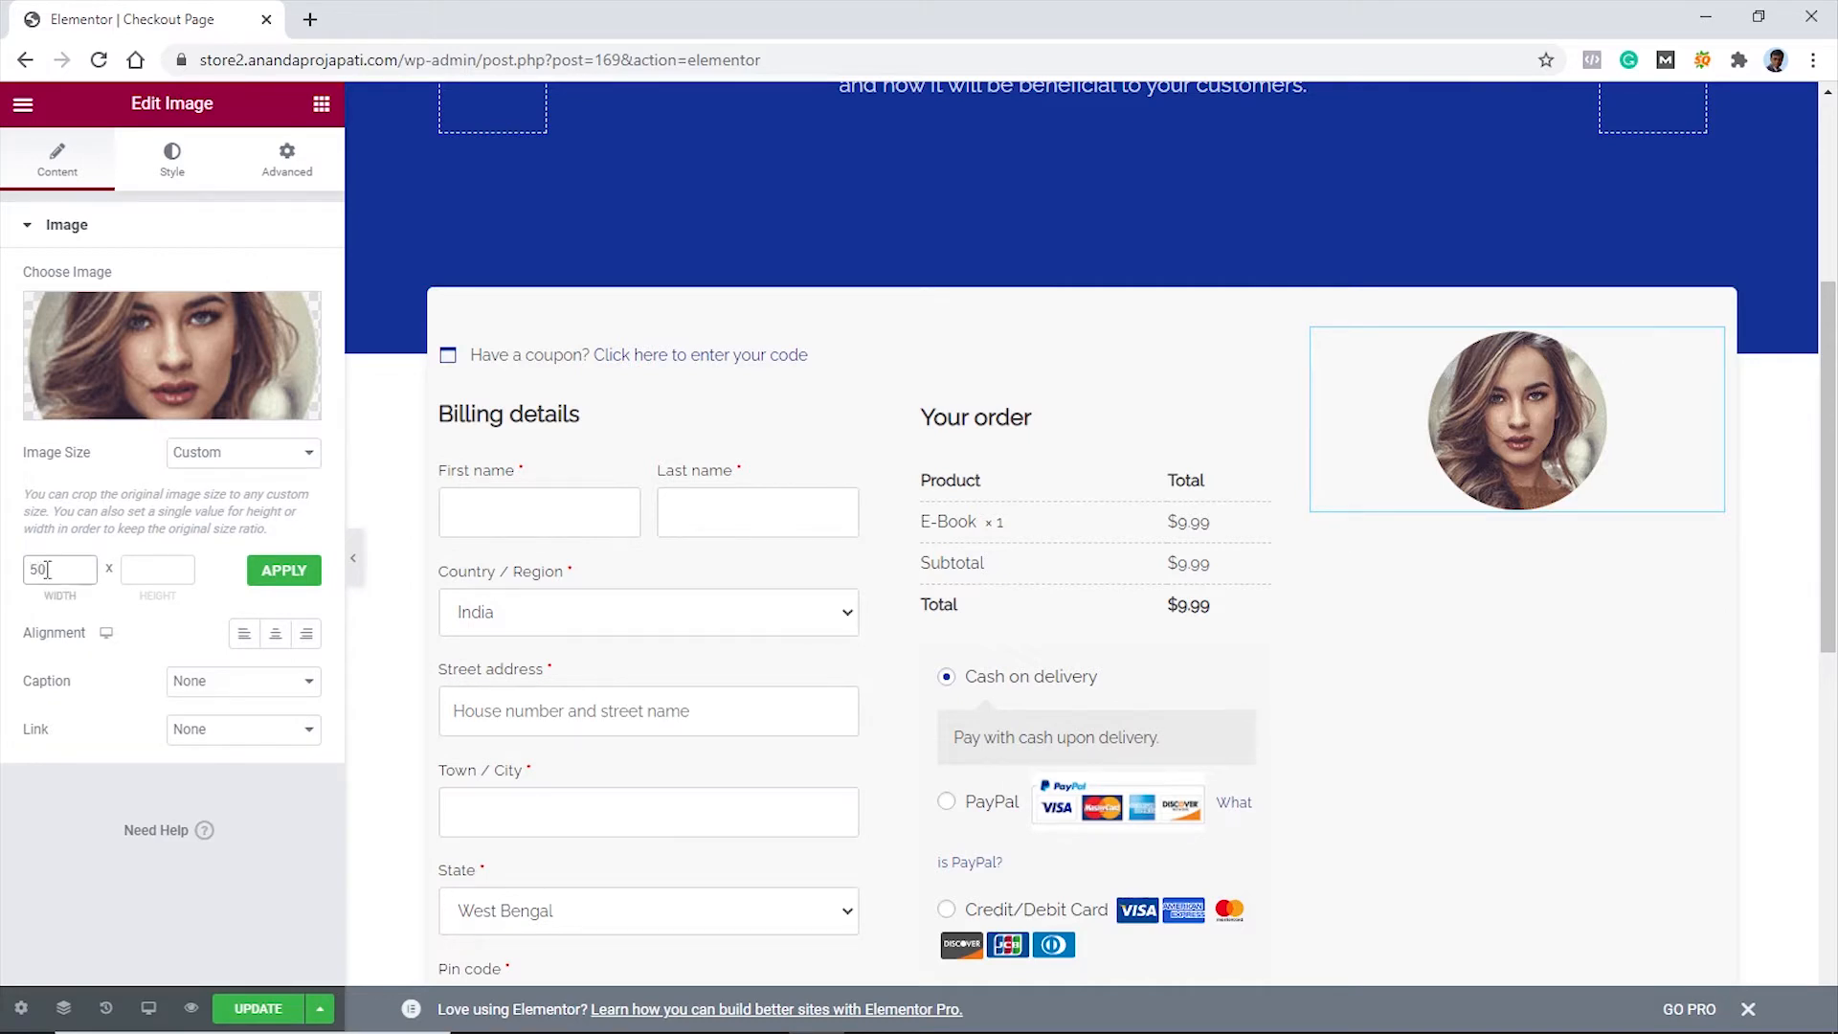
pyautogui.click(284, 570)
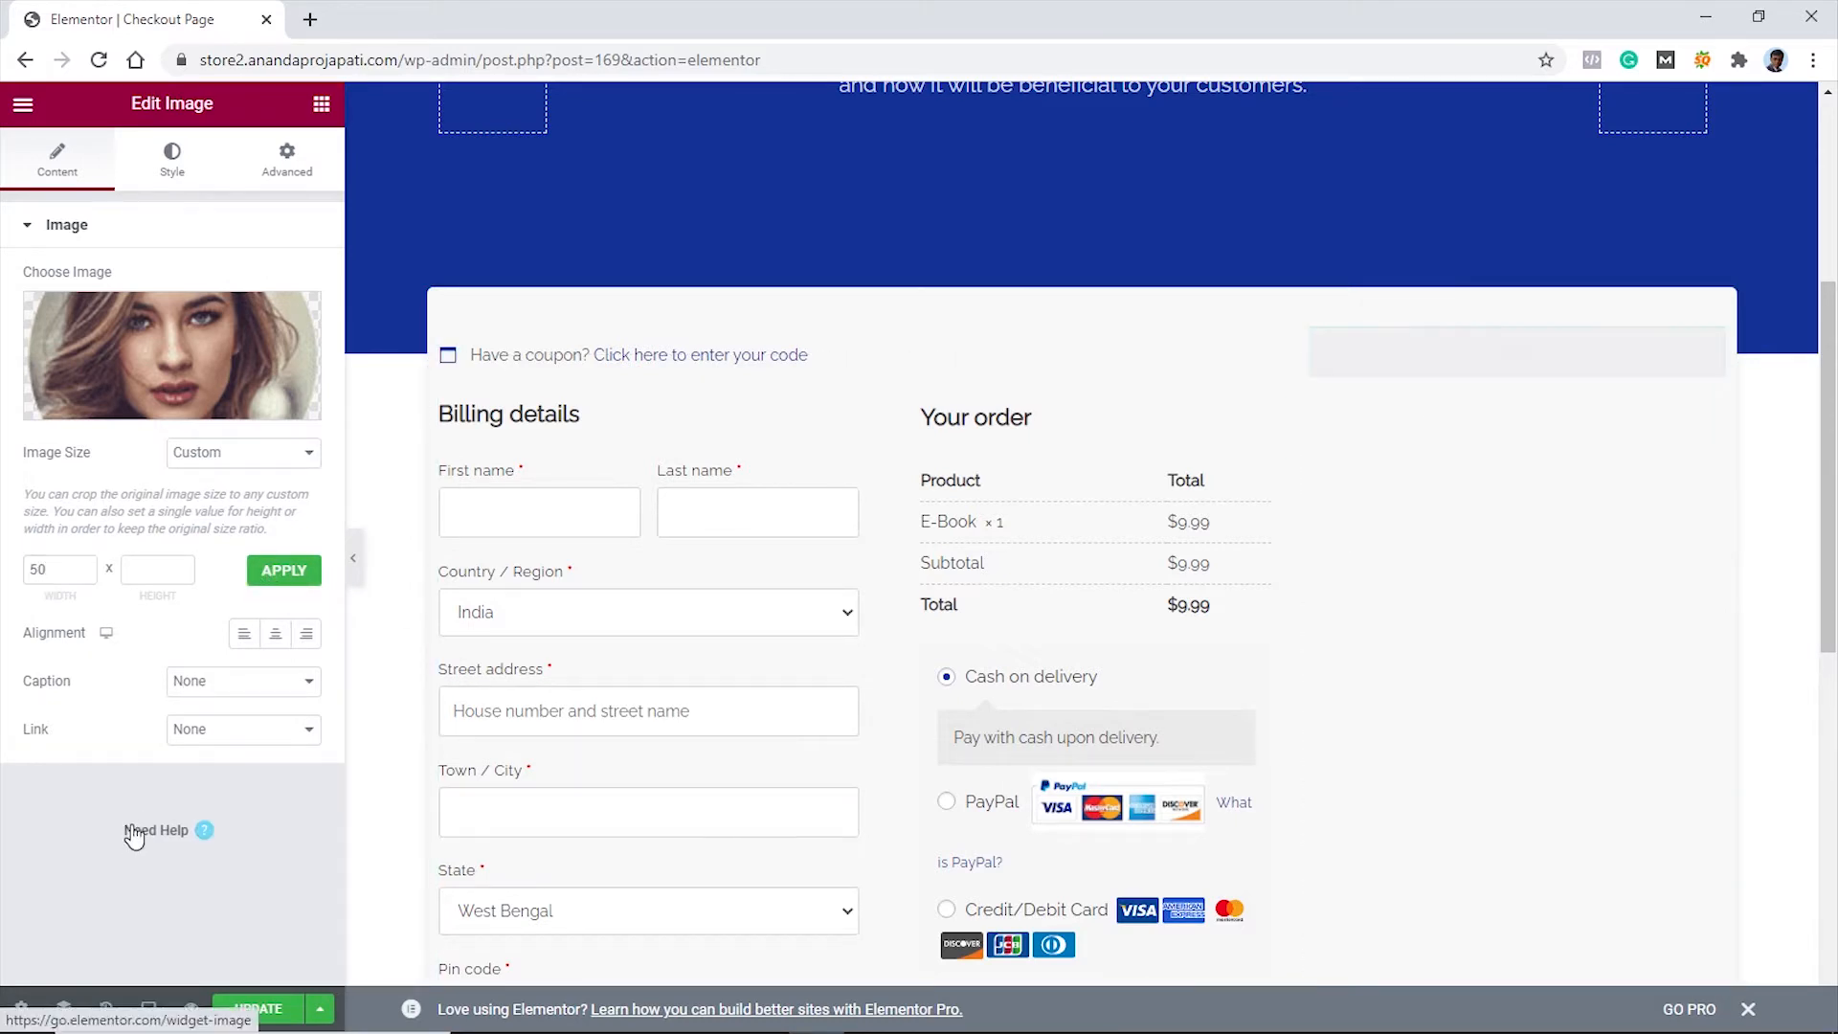
pyautogui.click(236, 639)
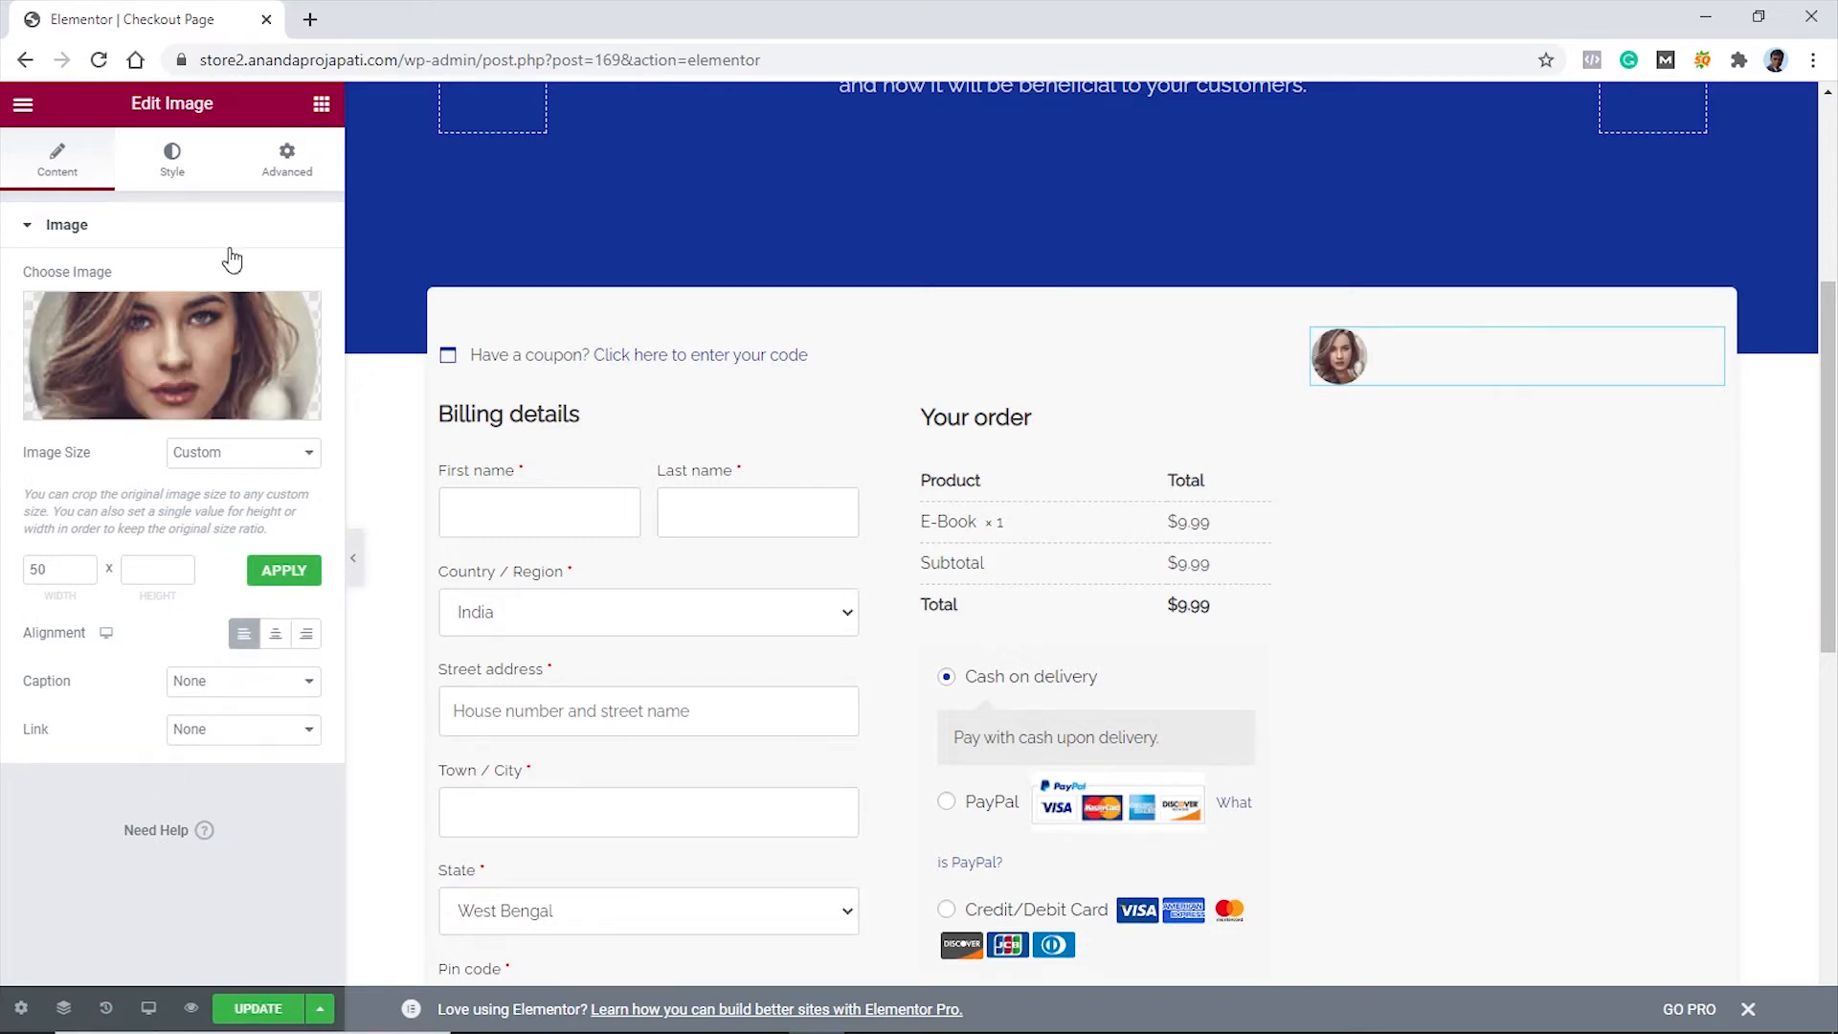
# Add a heading reading "Great Product" below the portrait image and set its HTML tag to H3
pyautogui.click(321, 104)
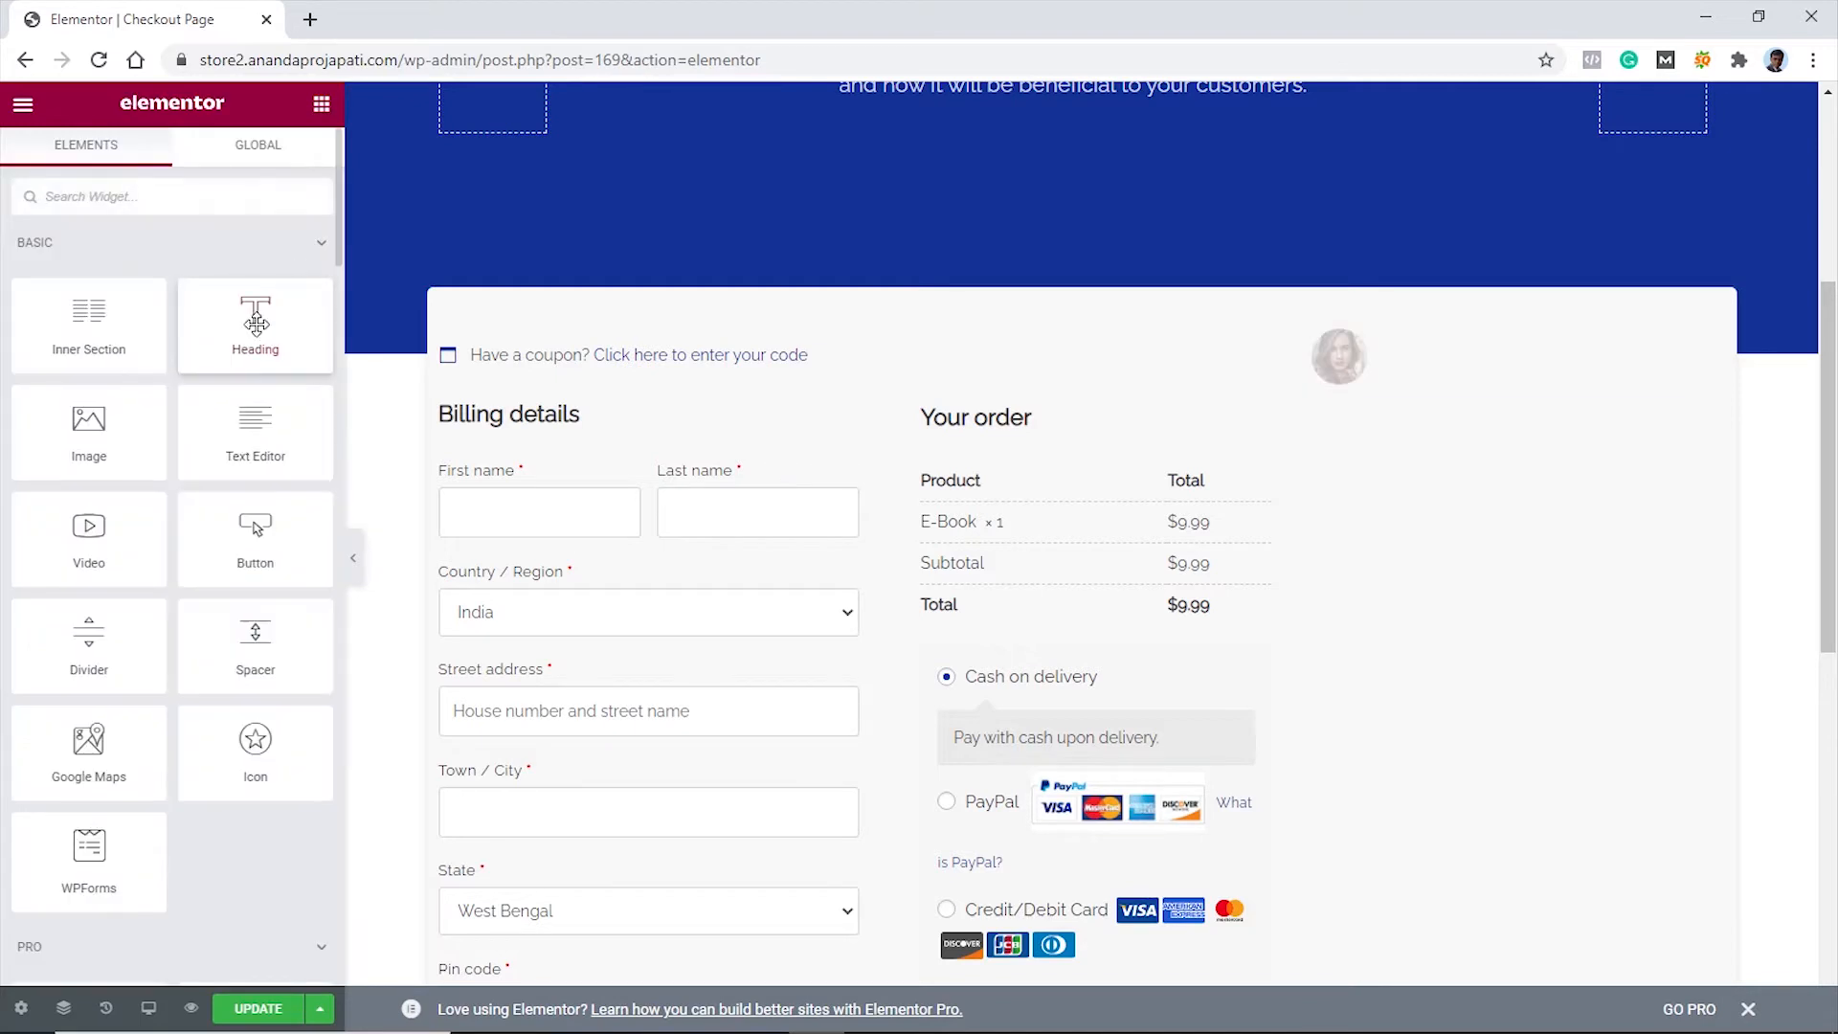
pyautogui.moveTo(255, 325); pyautogui.dragTo(1407, 383)
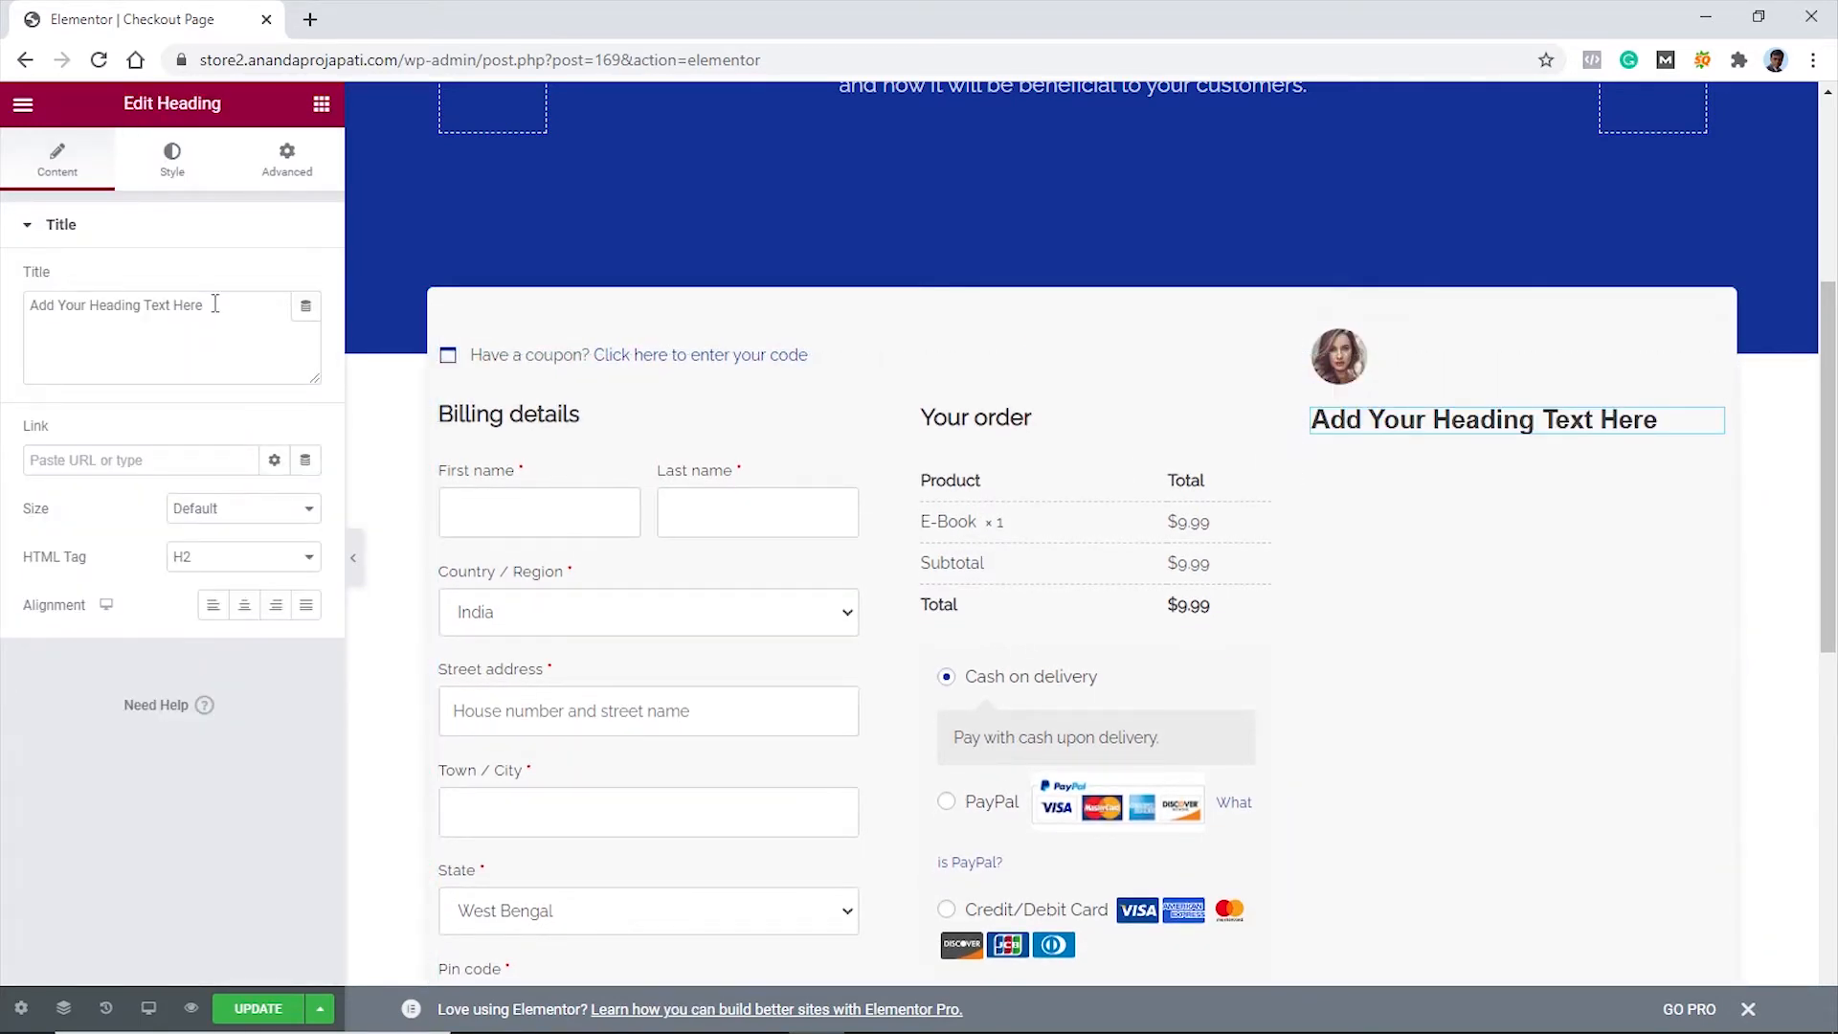
pyautogui.moveTo(216, 303); pyautogui.dragTo(21, 291)
pyautogui.write('Great Product')
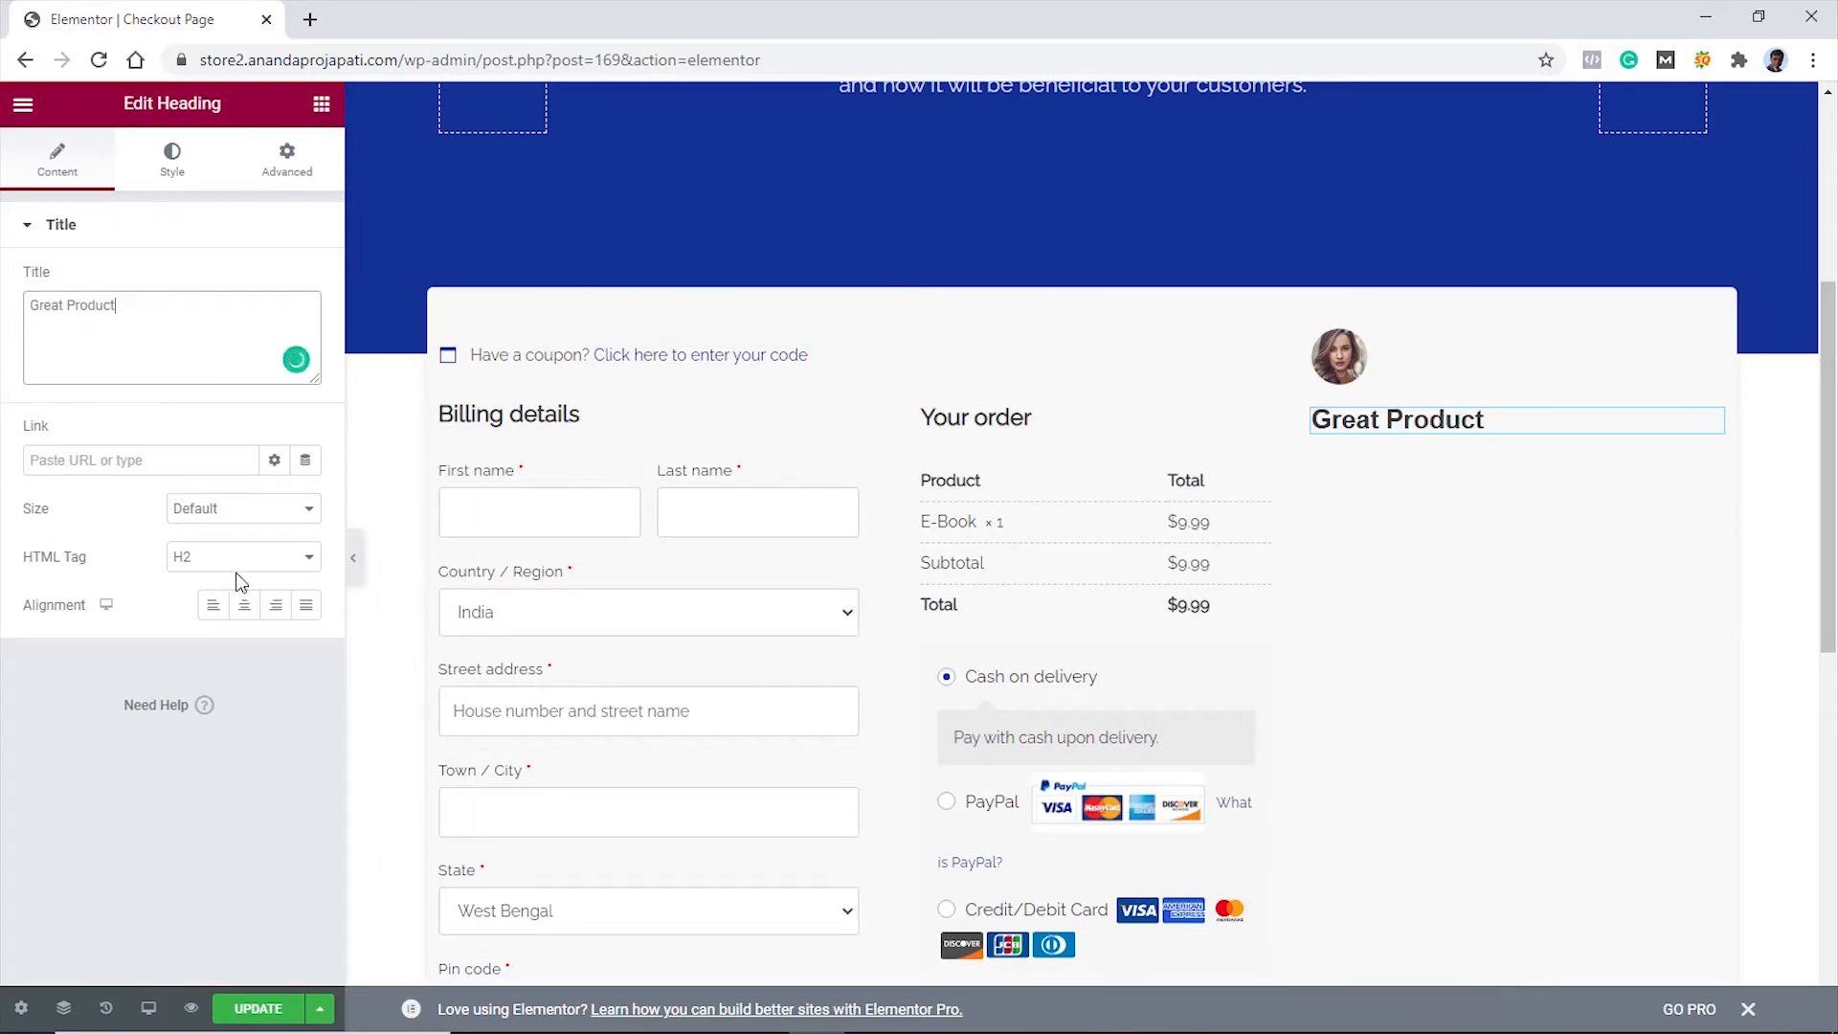
pyautogui.click(273, 569)
pyautogui.click(247, 627)
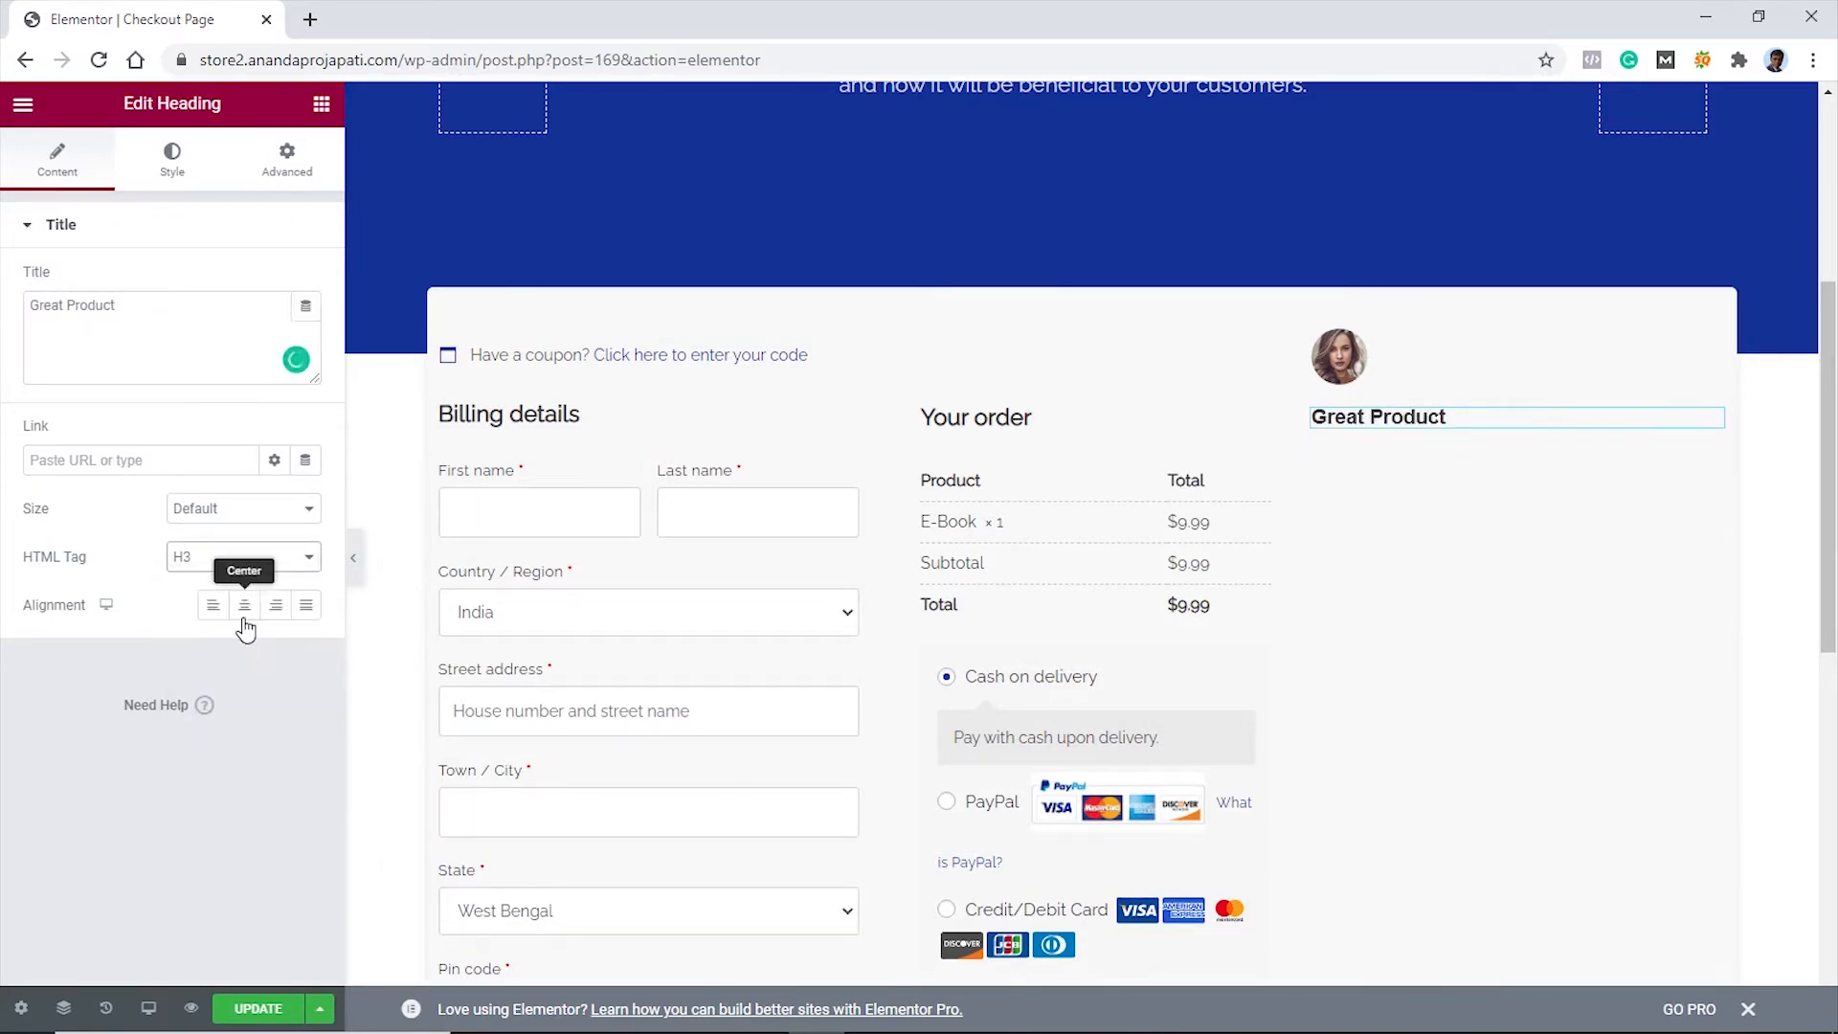
# Find the Star Rating widget and place it directly below the "Great Product" heading
pyautogui.click(322, 104)
pyautogui.click(120, 195)
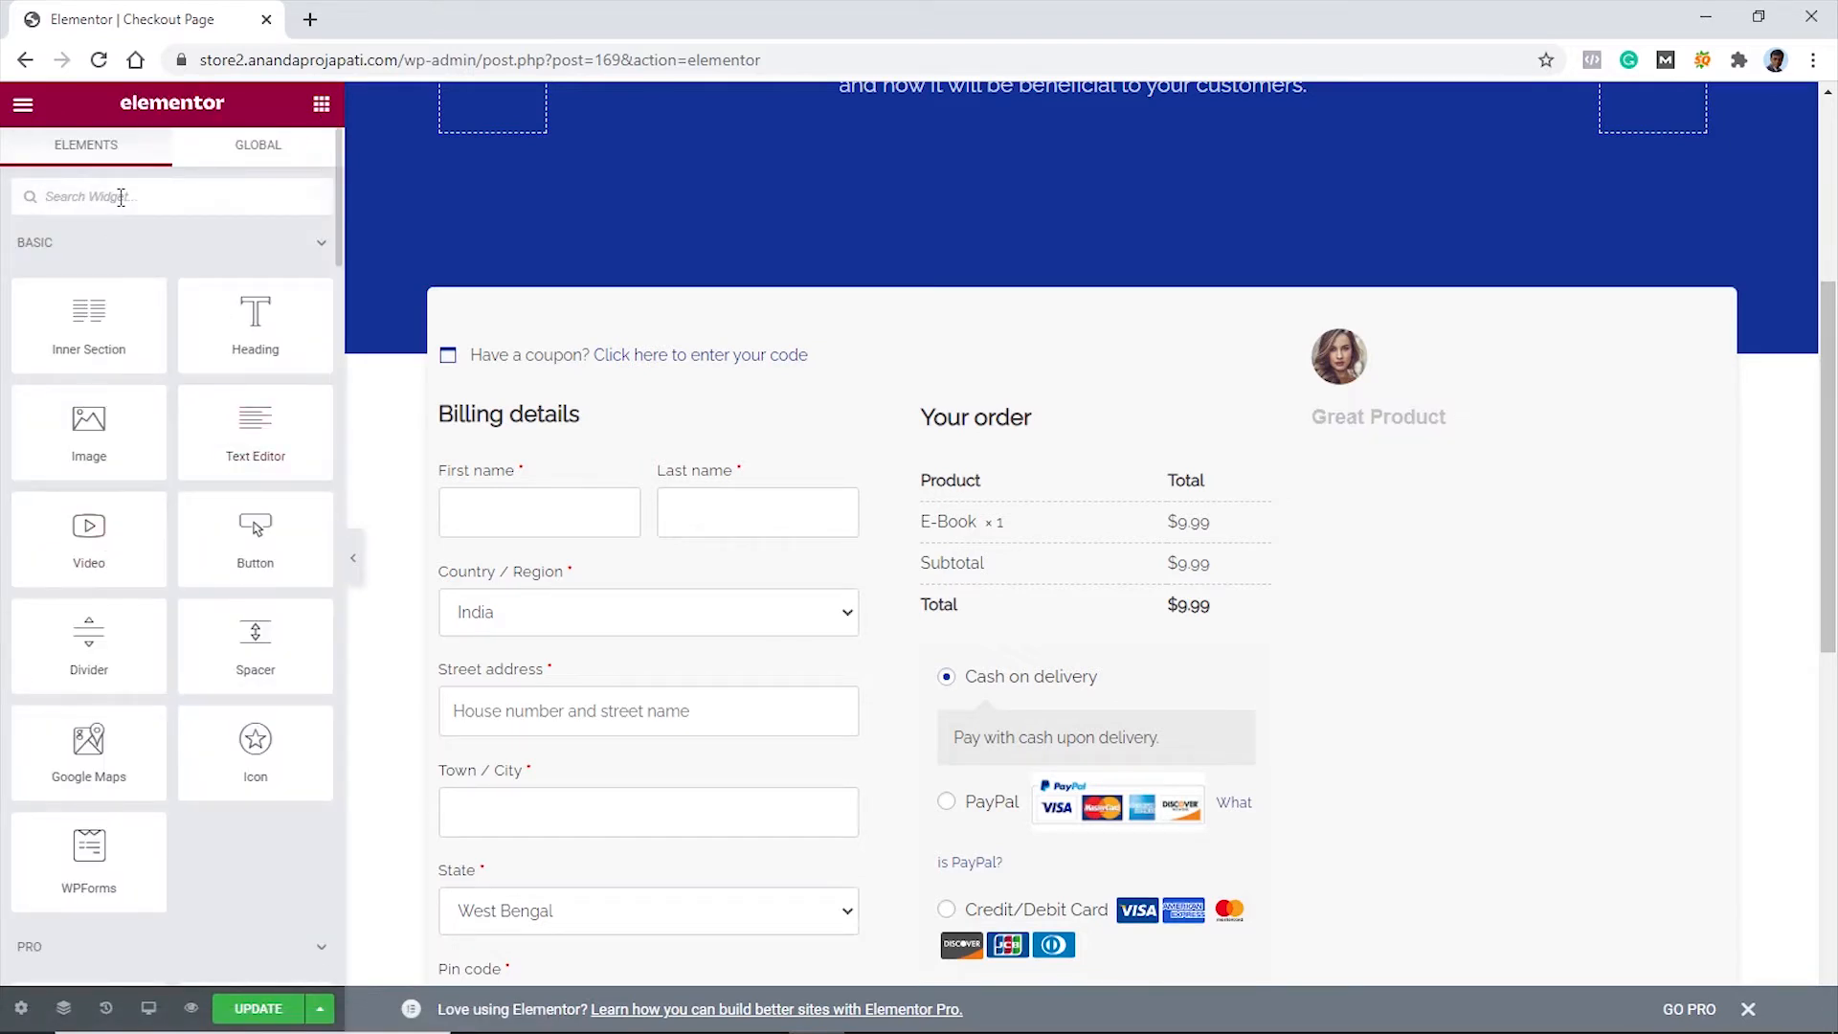
pyautogui.write('ra')
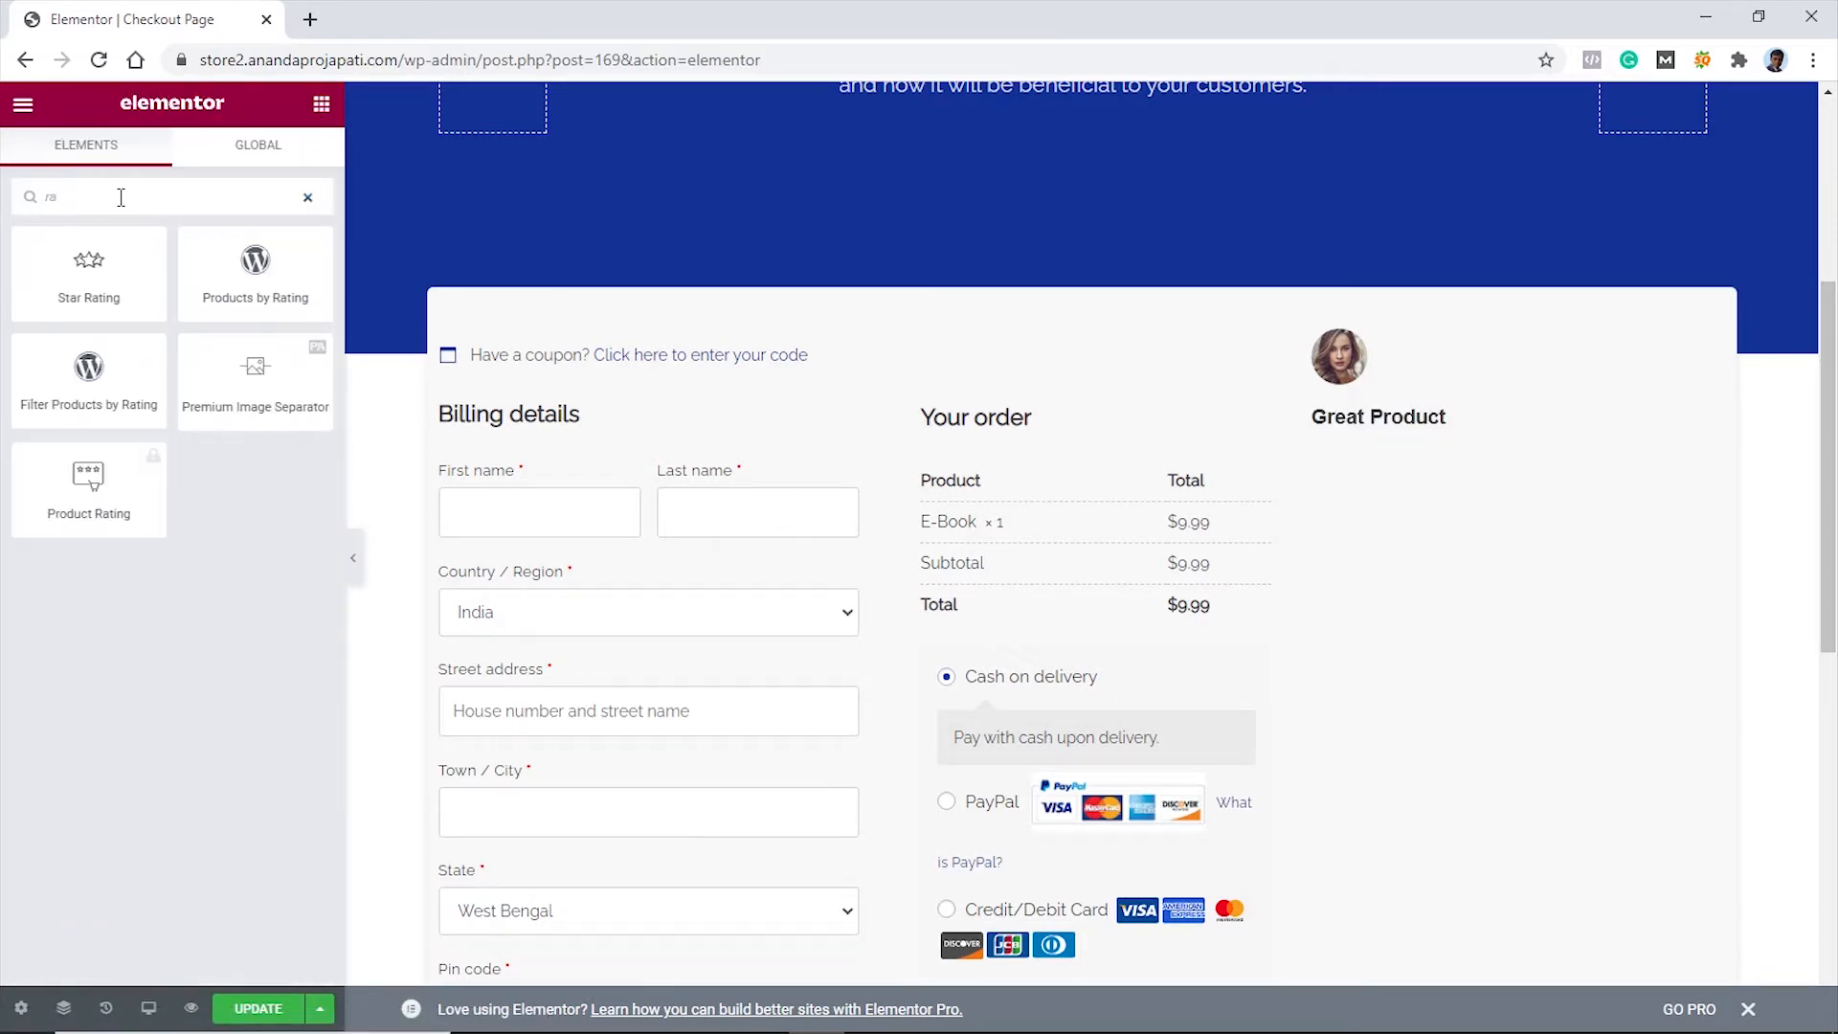
pyautogui.moveTo(113, 241); pyautogui.dragTo(1408, 421)
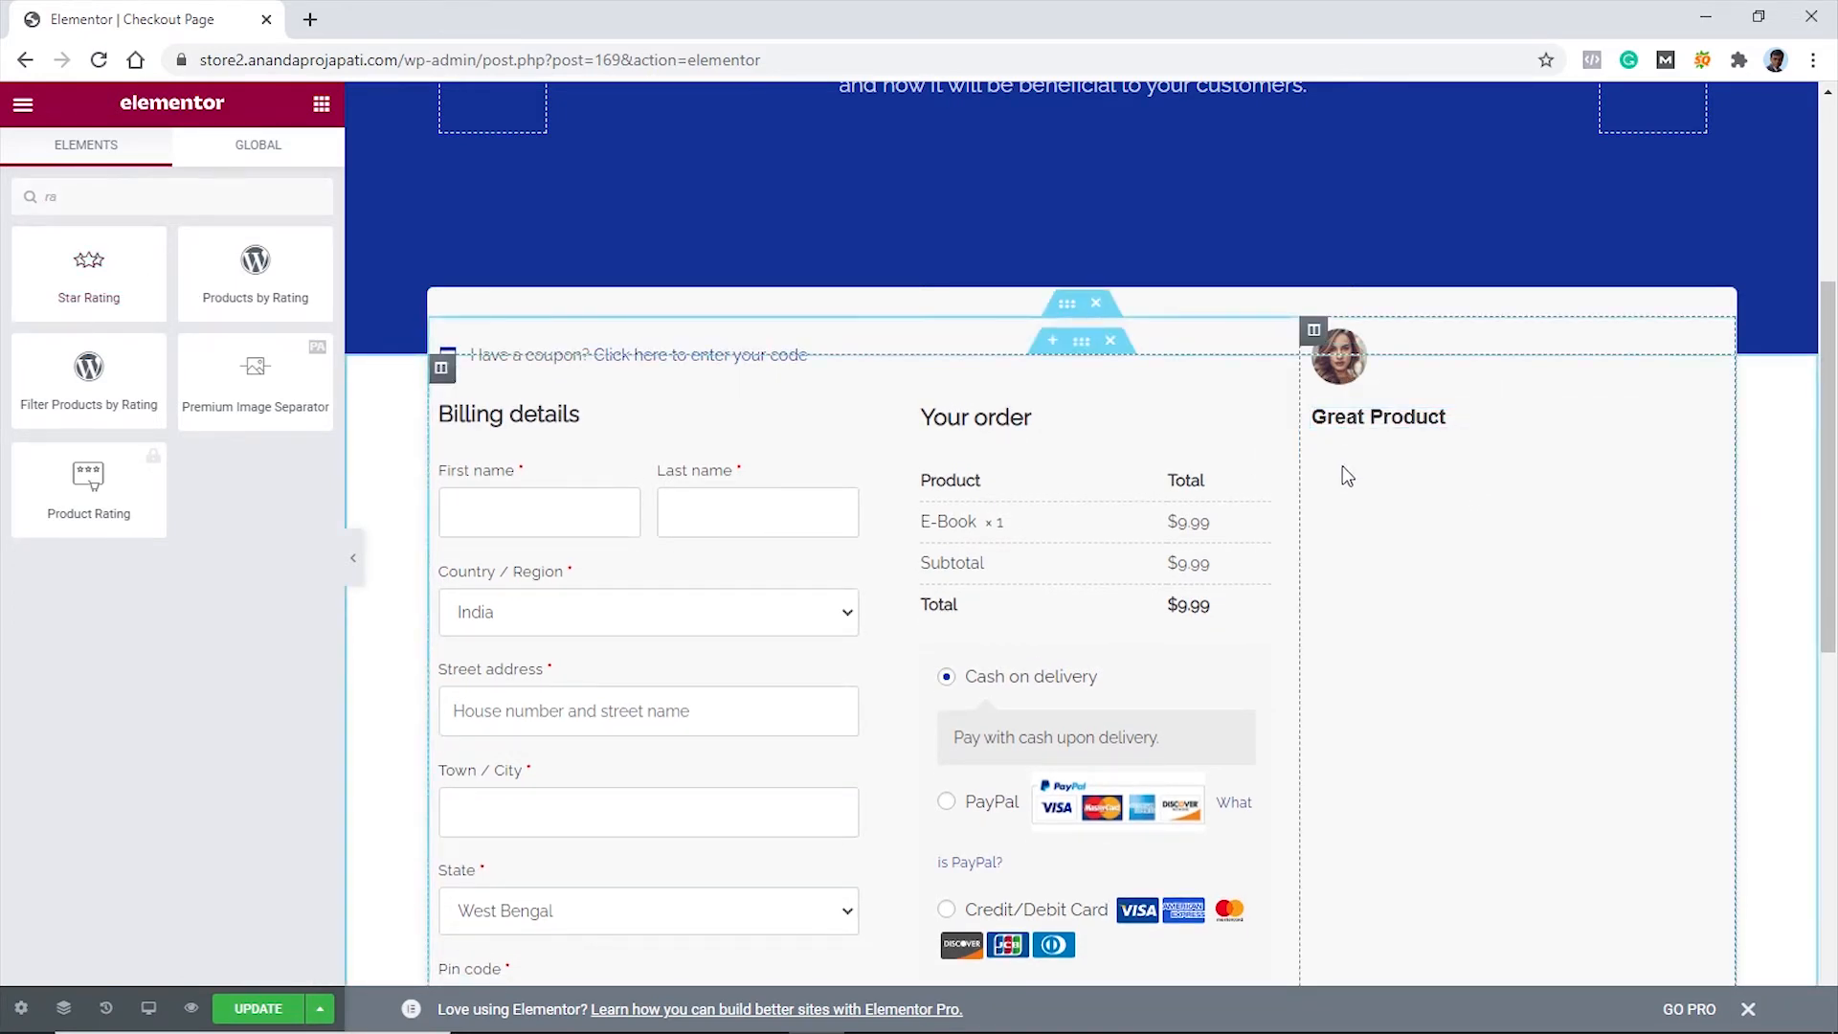
pyautogui.scroll(-6, 1486, 515)
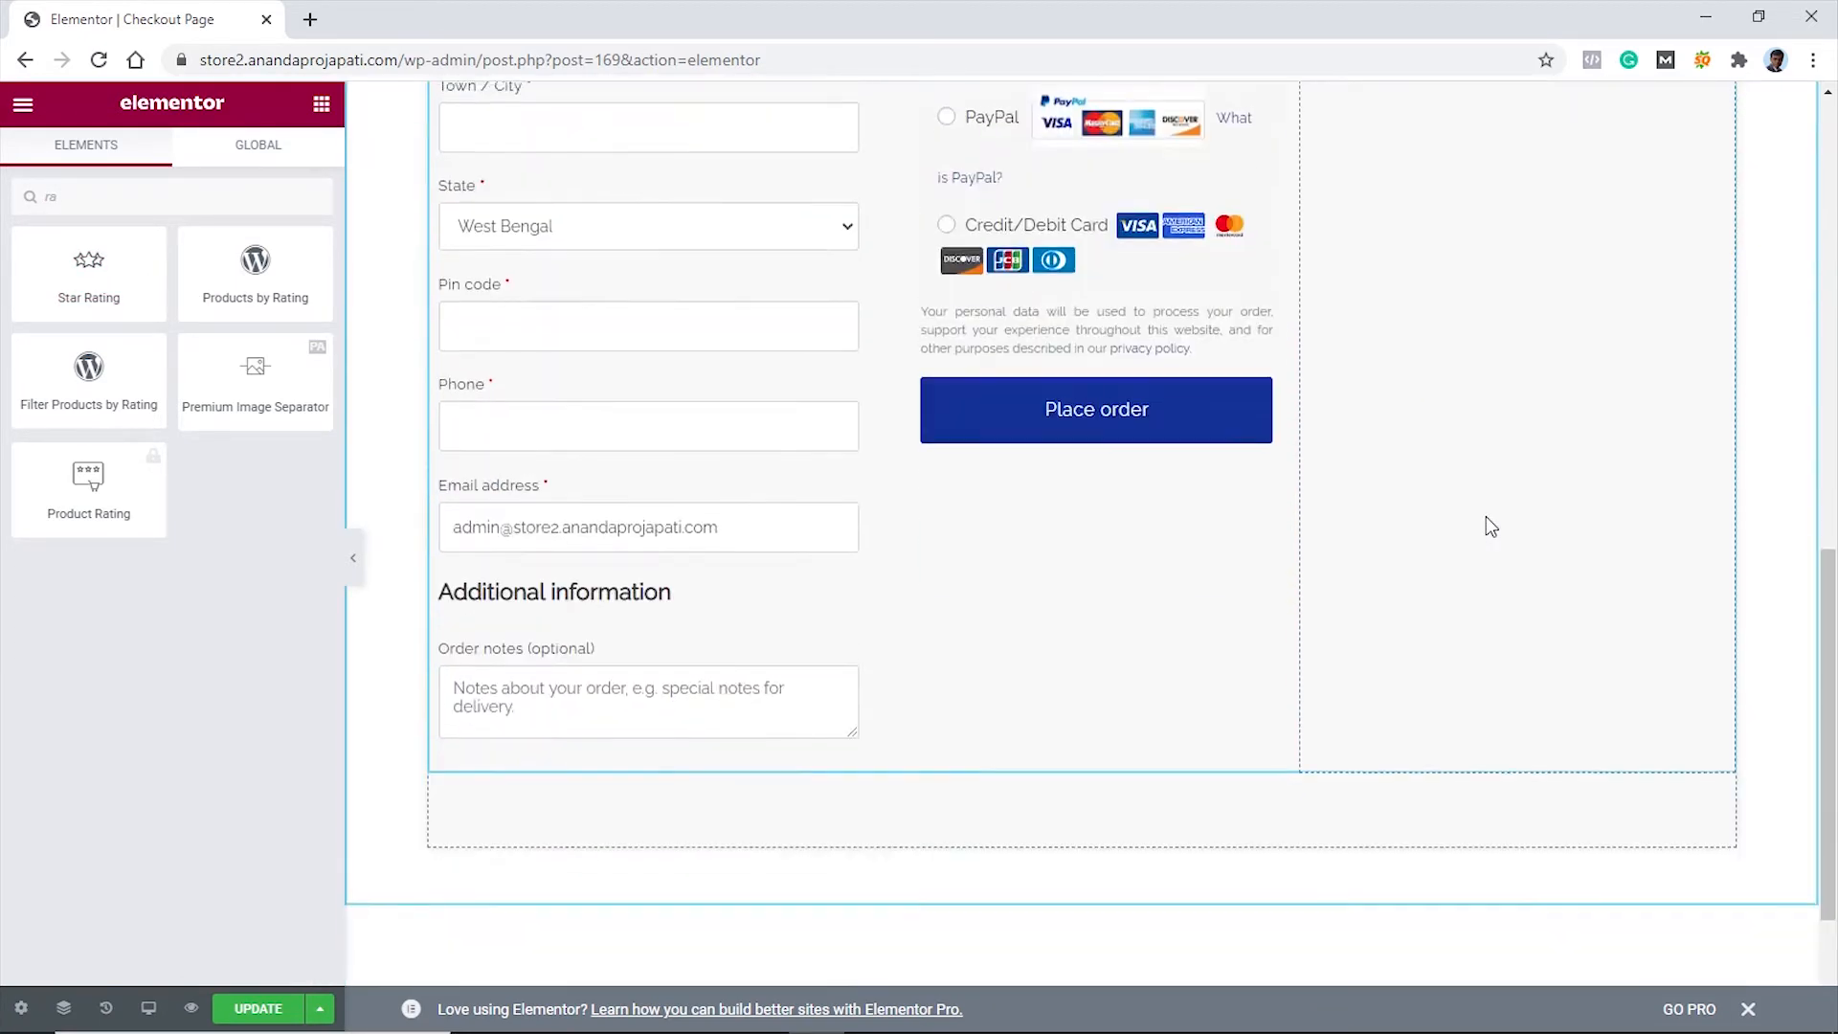
pyautogui.scroll(9, 1480, 515)
pyautogui.scroll(-3, 1456, 676)
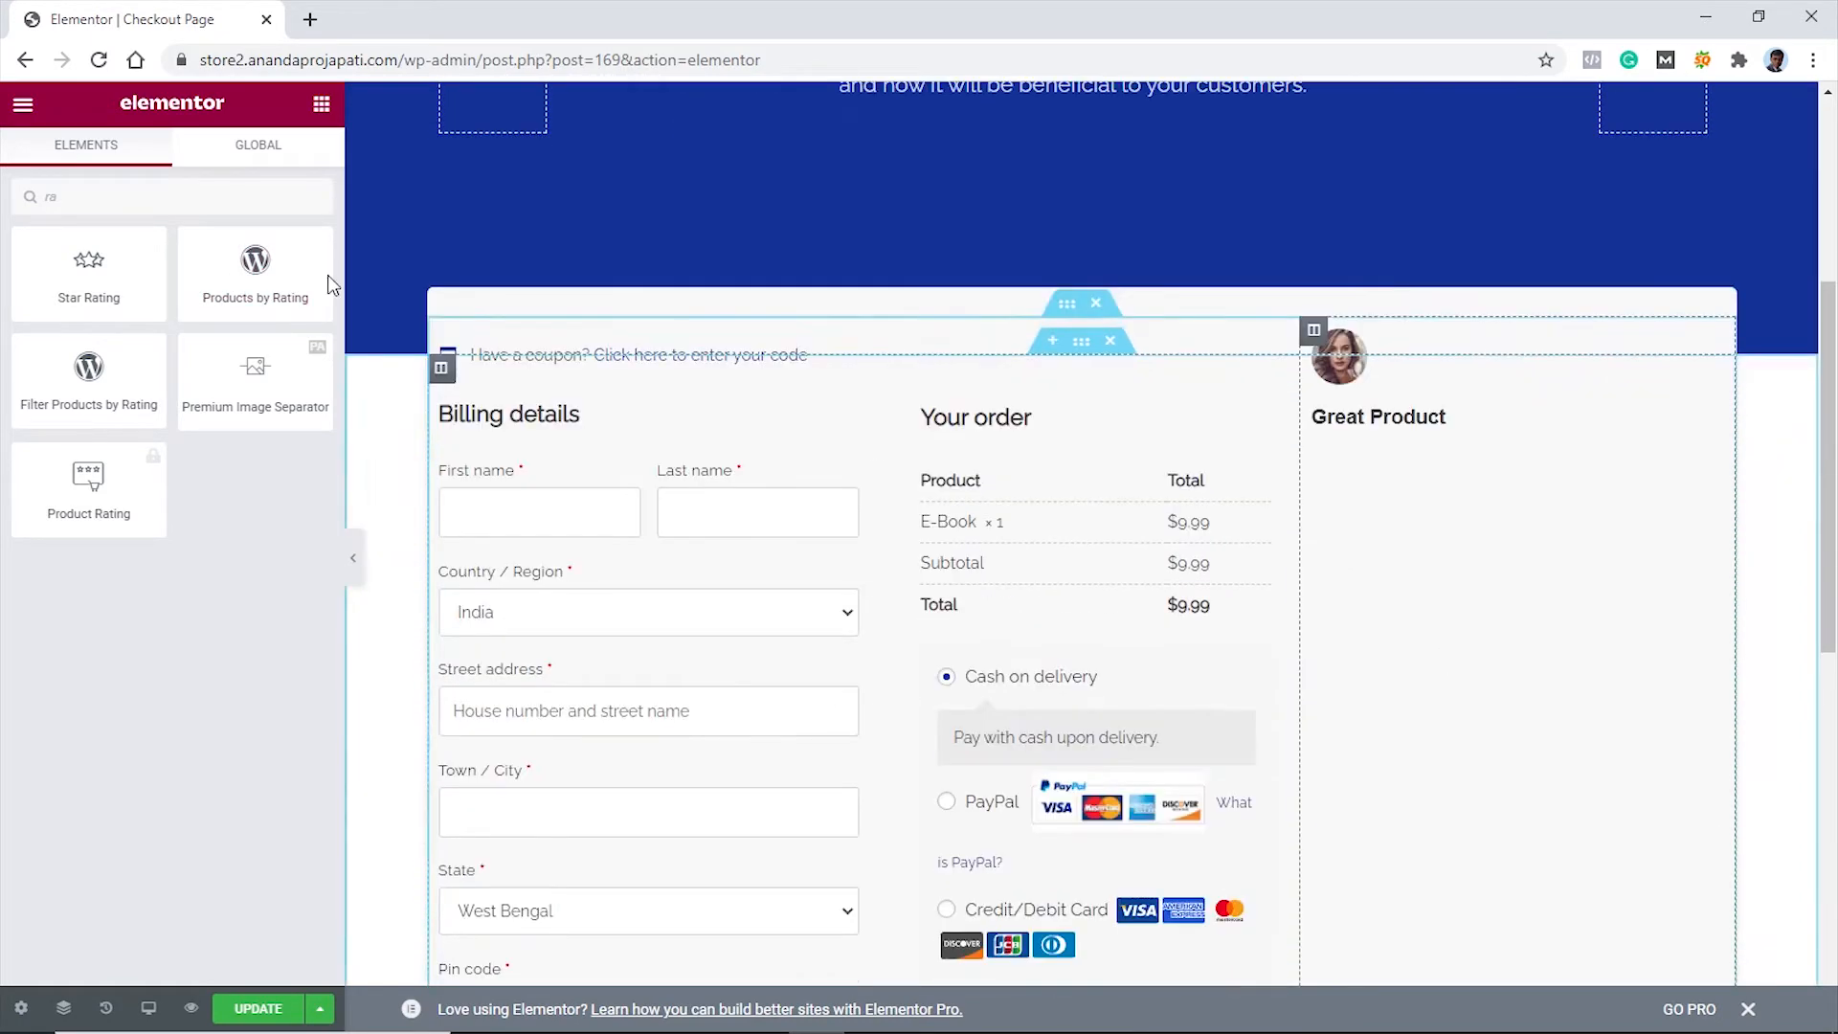
pyautogui.moveTo(88, 273); pyautogui.dragTo(1415, 417)
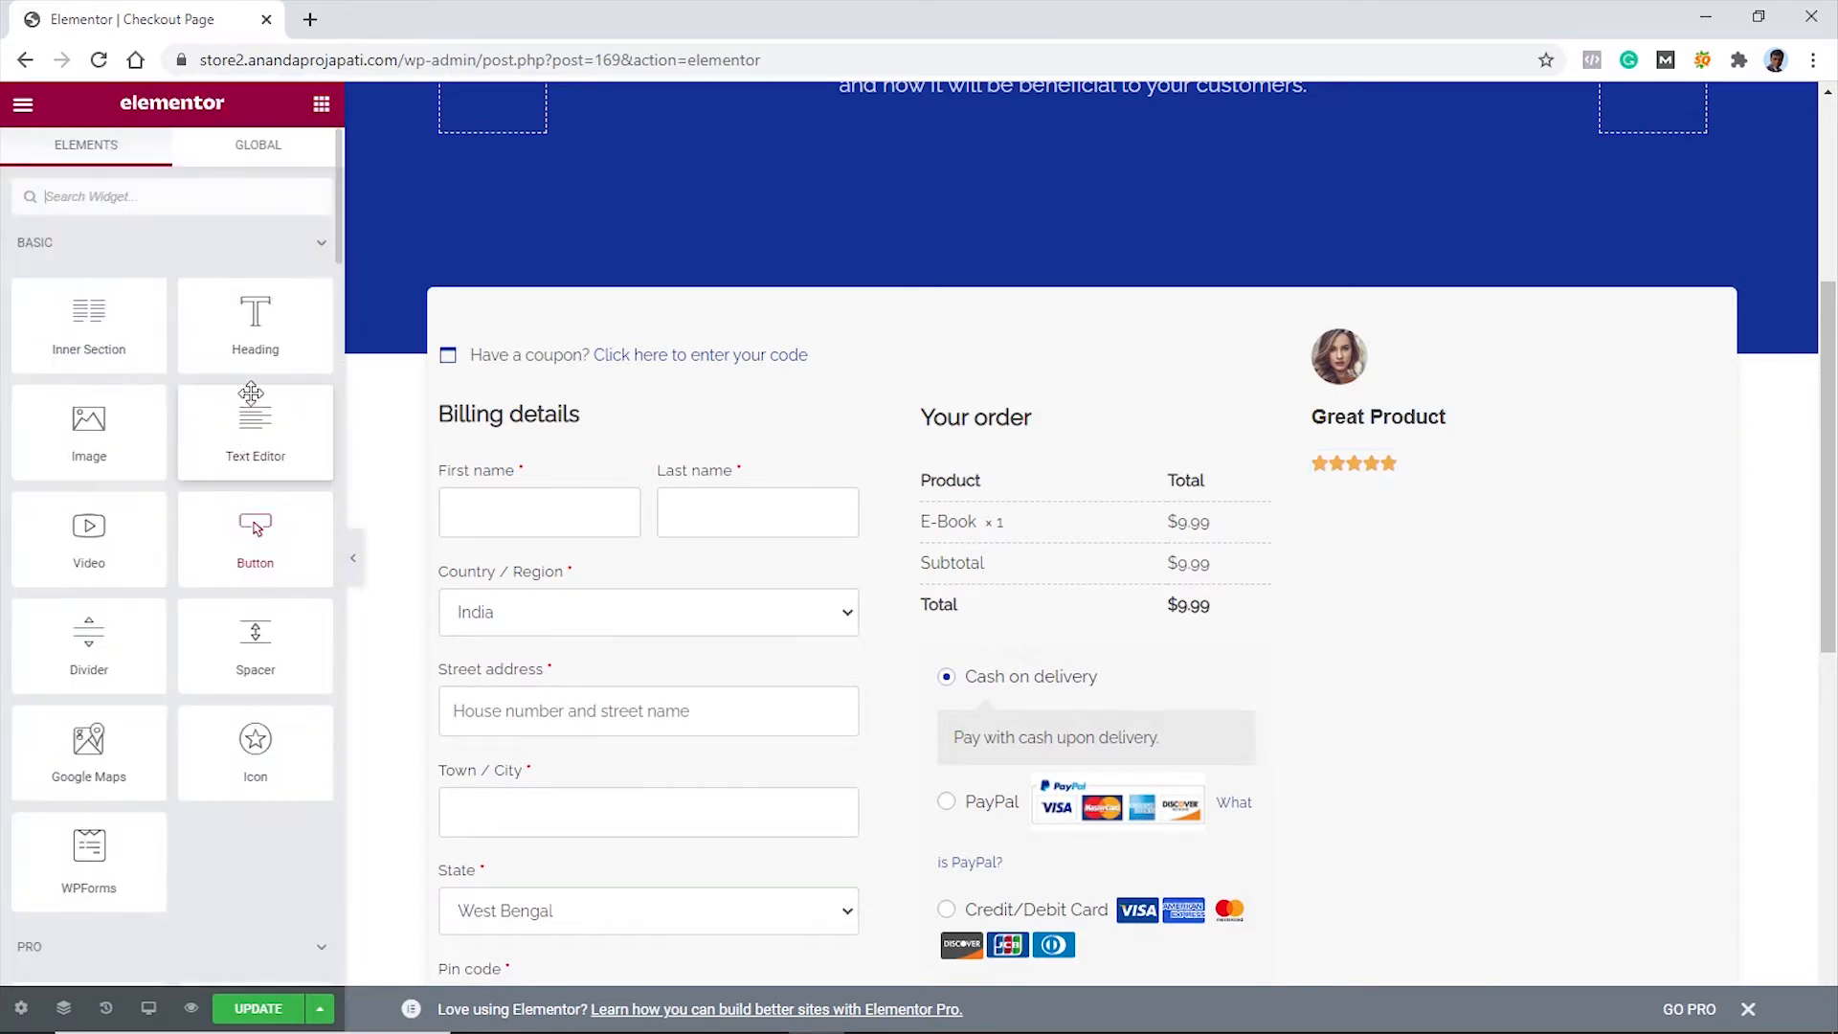
# Add a Text Editor widget below the star rating and shorten its text to "Lorem ipsum dolor sit amet, consectetur adipiscing elit."
pyautogui.moveTo(245, 428); pyautogui.dragTo(1370, 473)
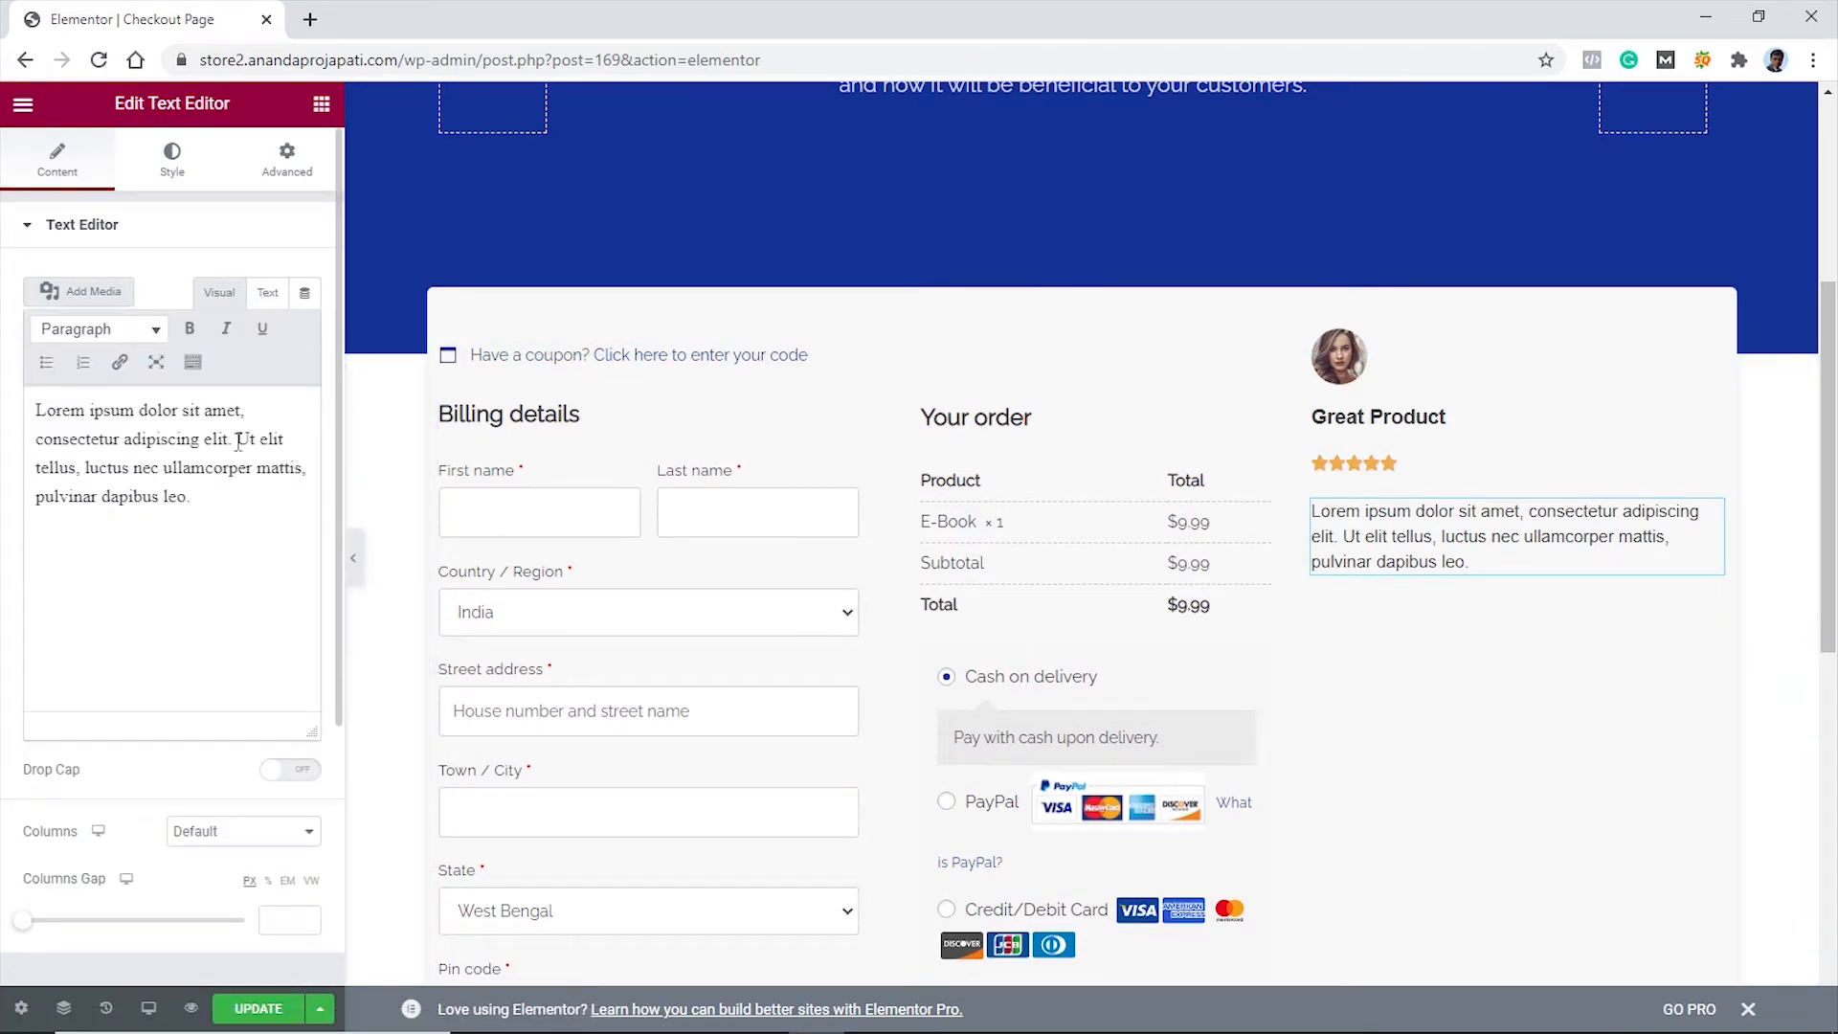
pyautogui.moveTo(238, 440); pyautogui.dragTo(224, 489)
pyautogui.press('BackSpace')
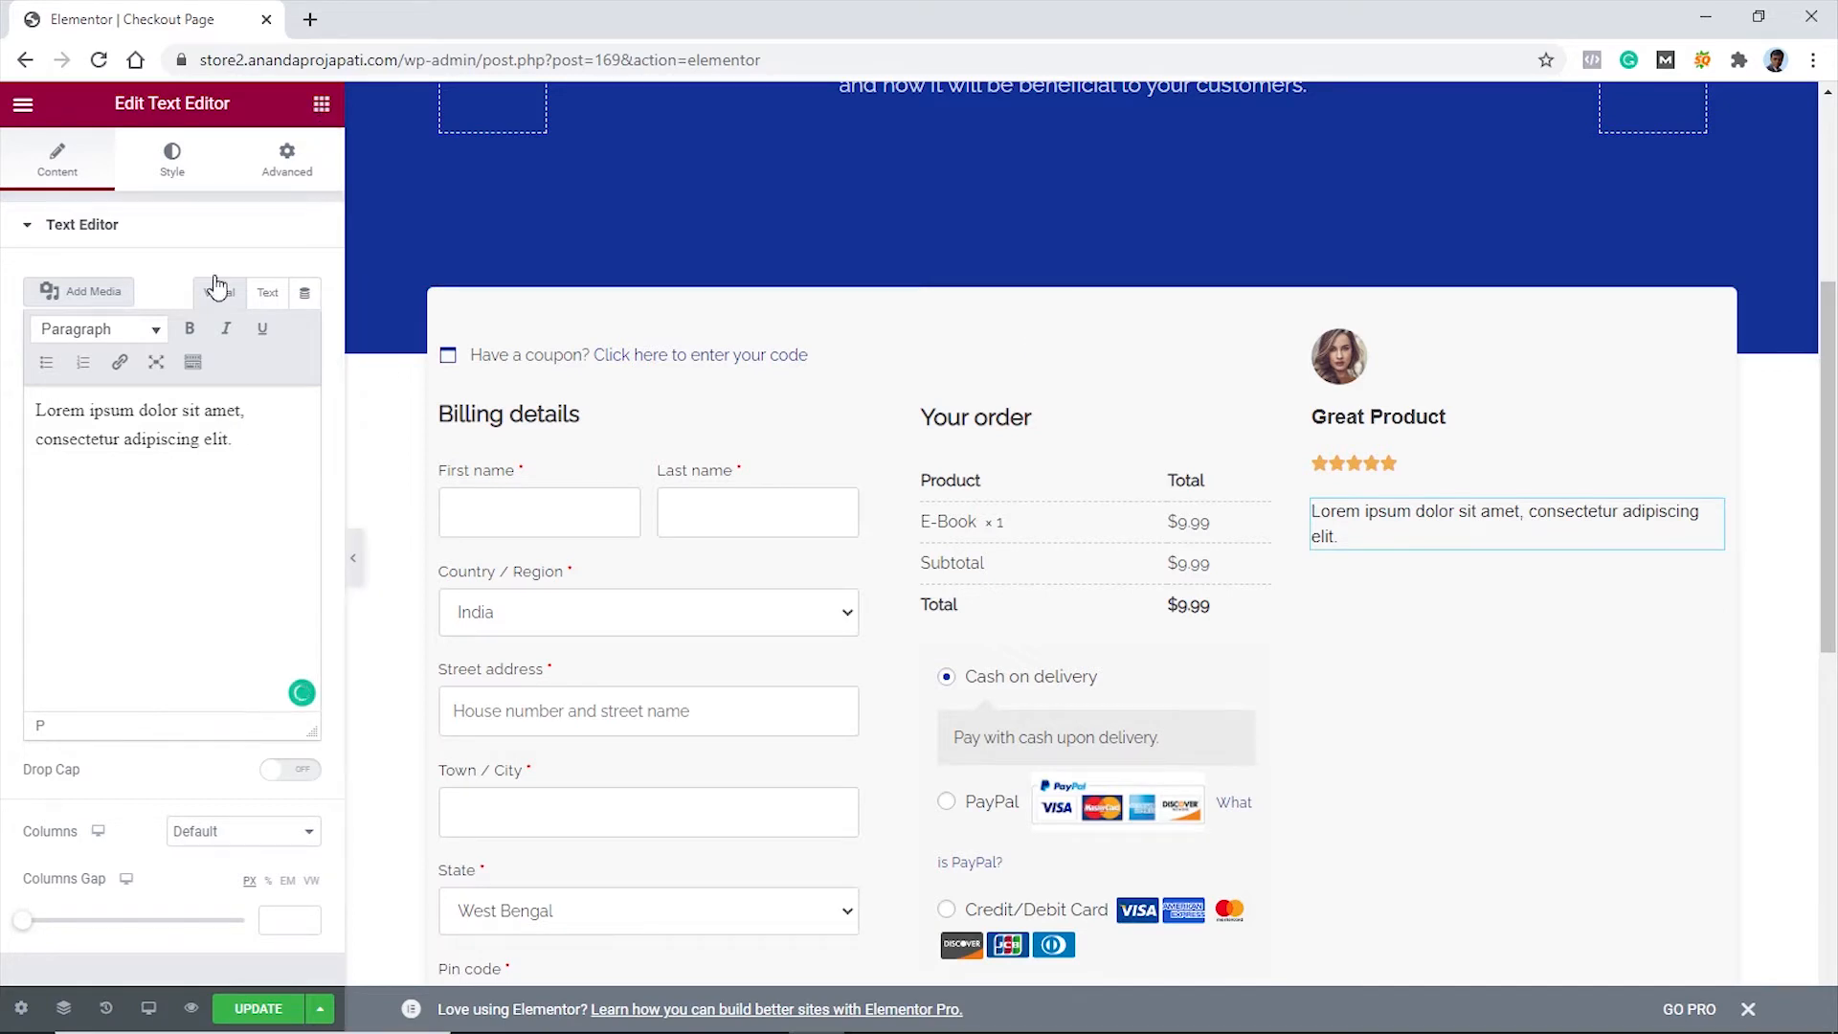
# Add a heading with the reviewer's name below the testimonial text and set its HTML tag to H4
pyautogui.moveTo(253, 314); pyautogui.dragTo(1386, 548)
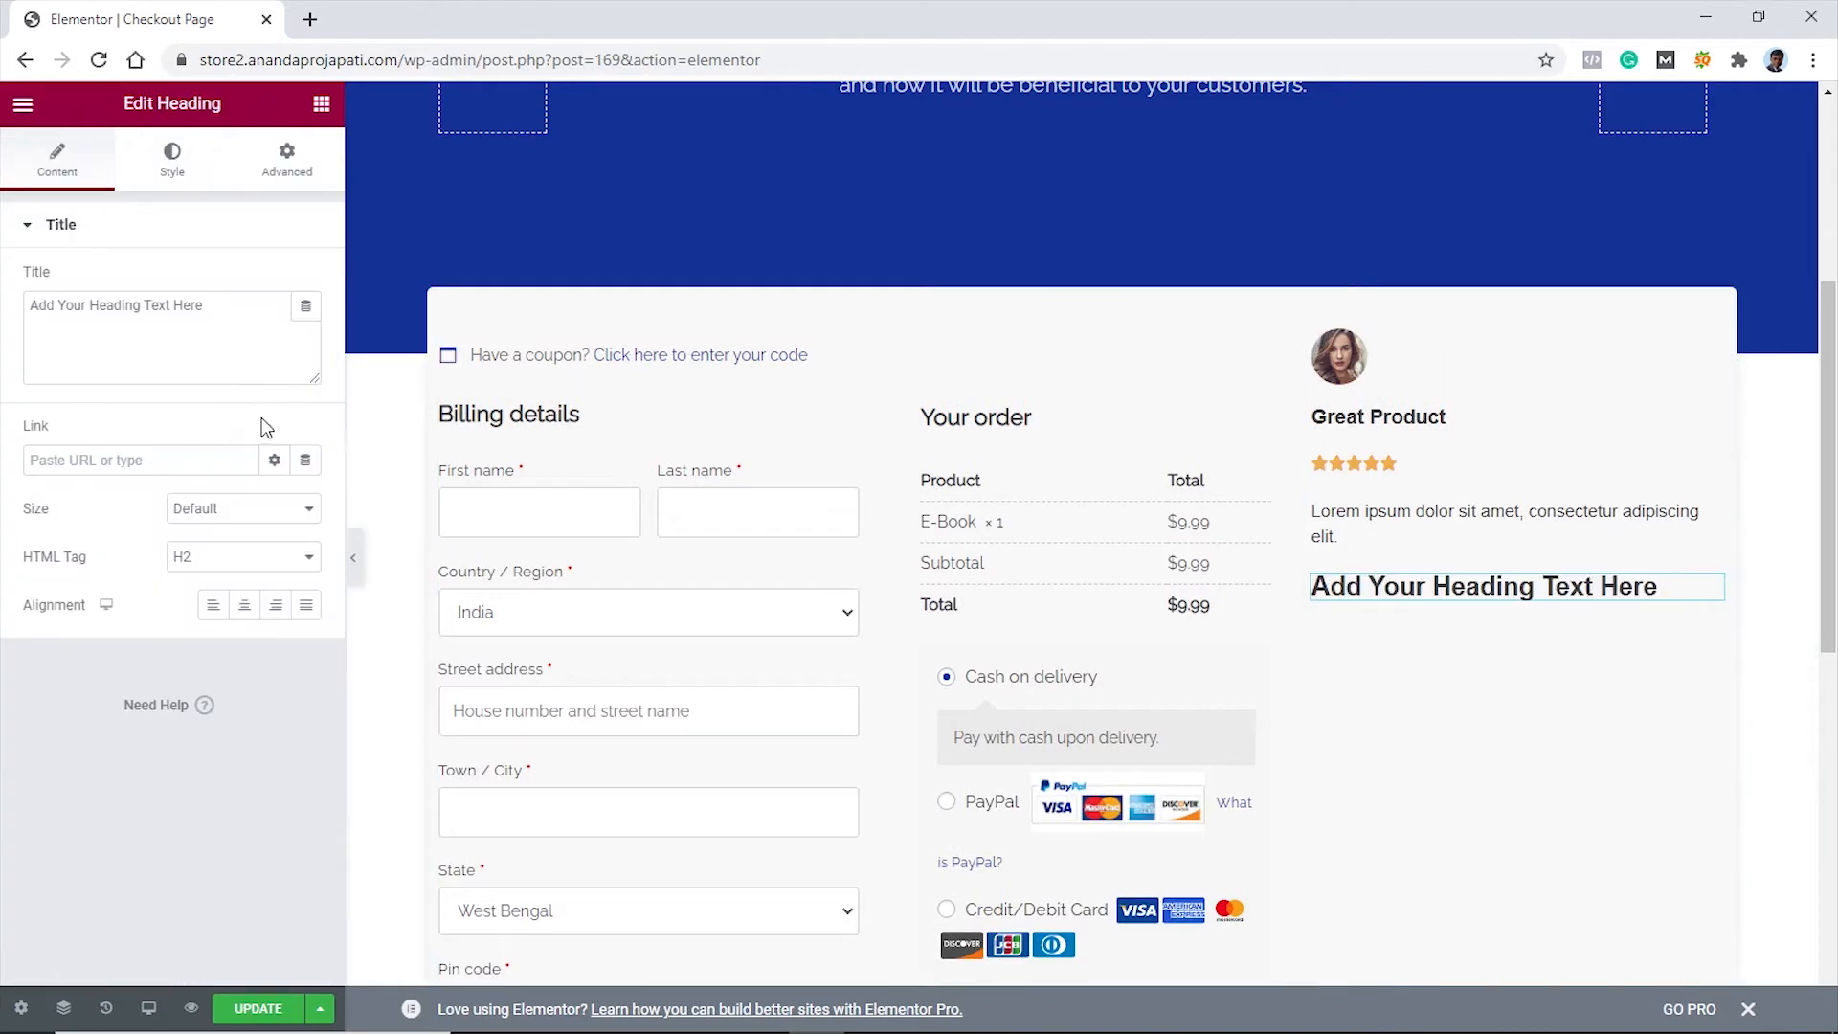
pyautogui.moveTo(203, 311); pyautogui.dragTo(47, 305)
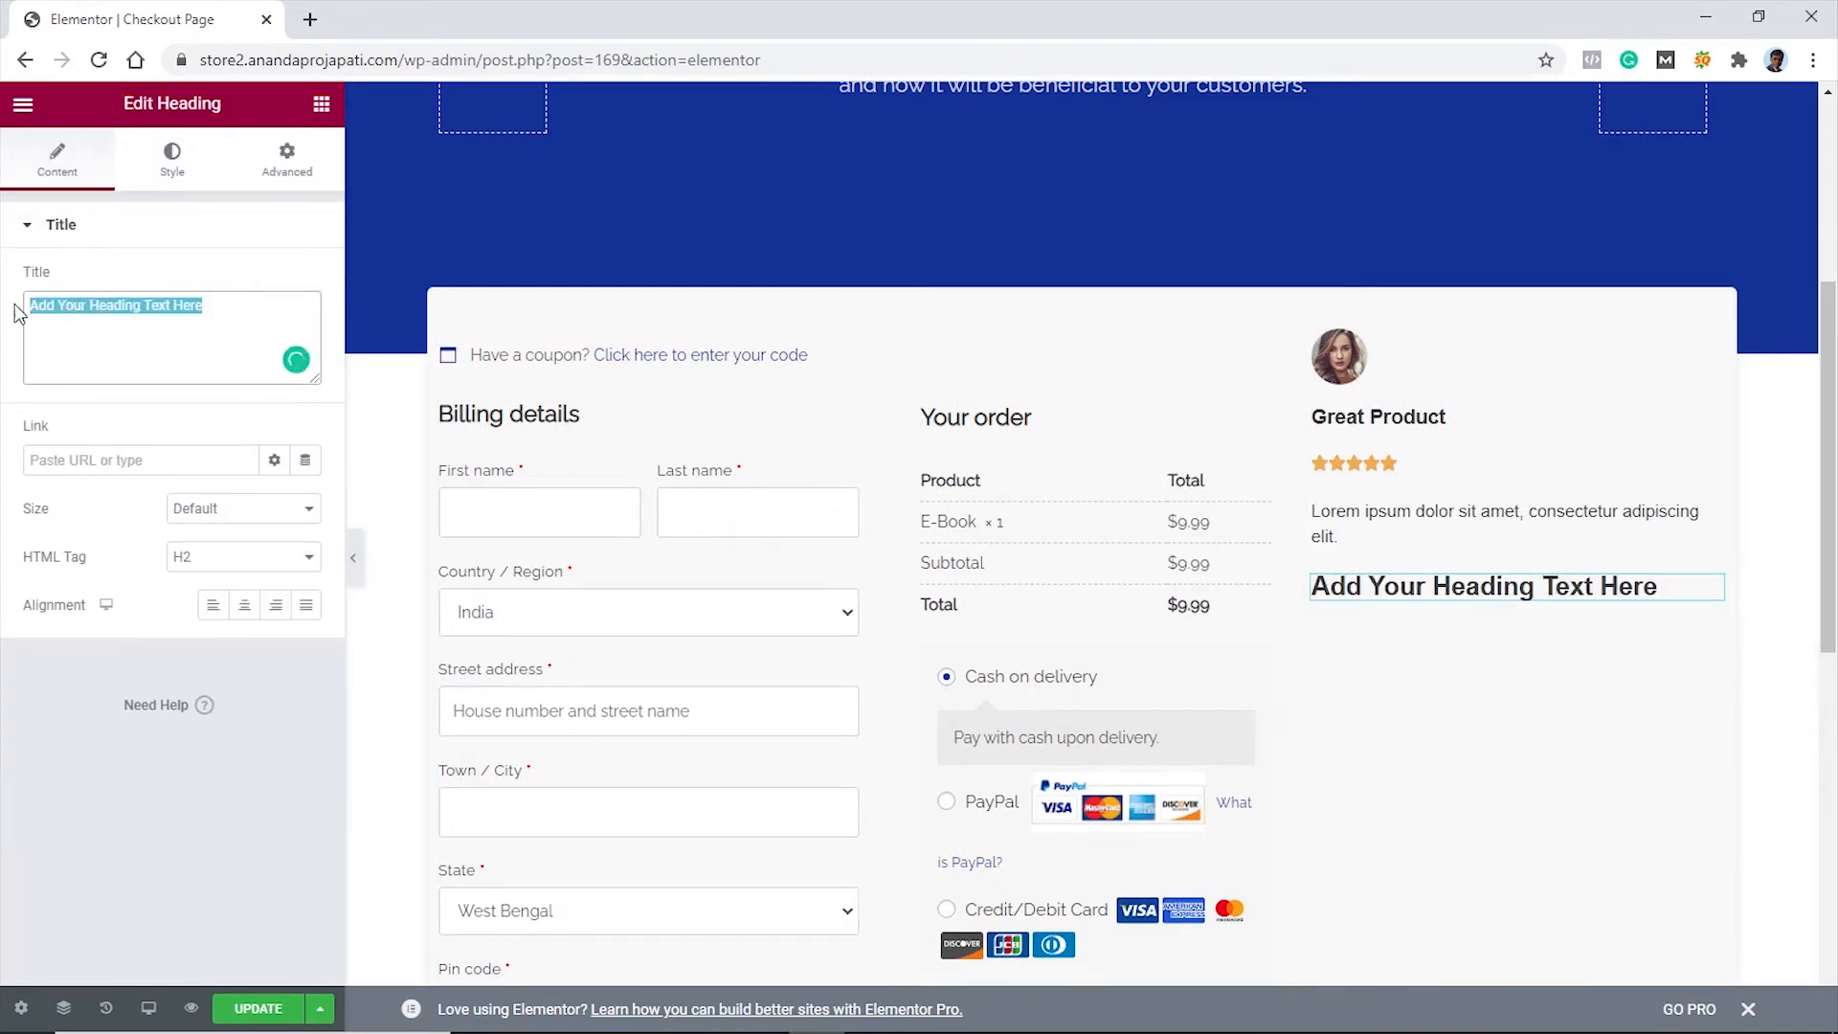
pyautogui.write('Teri Dactyl')
pyautogui.click(278, 562)
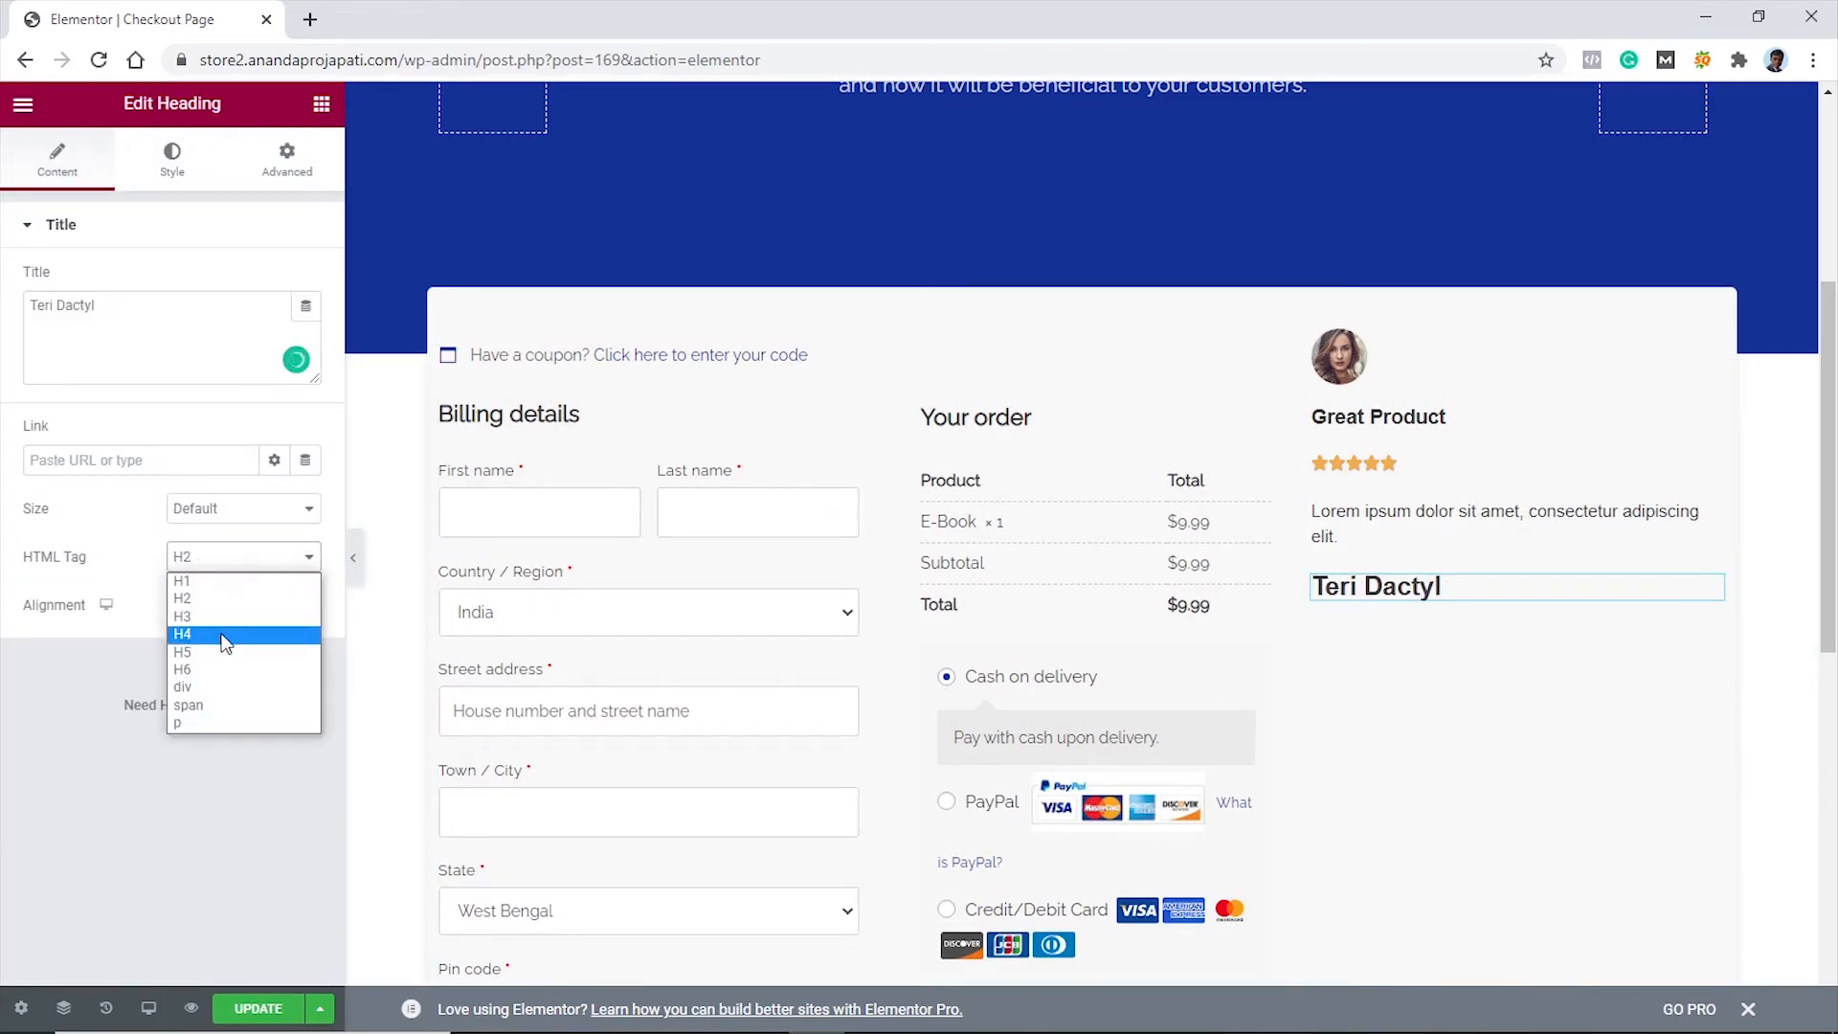
pyautogui.click(223, 637)
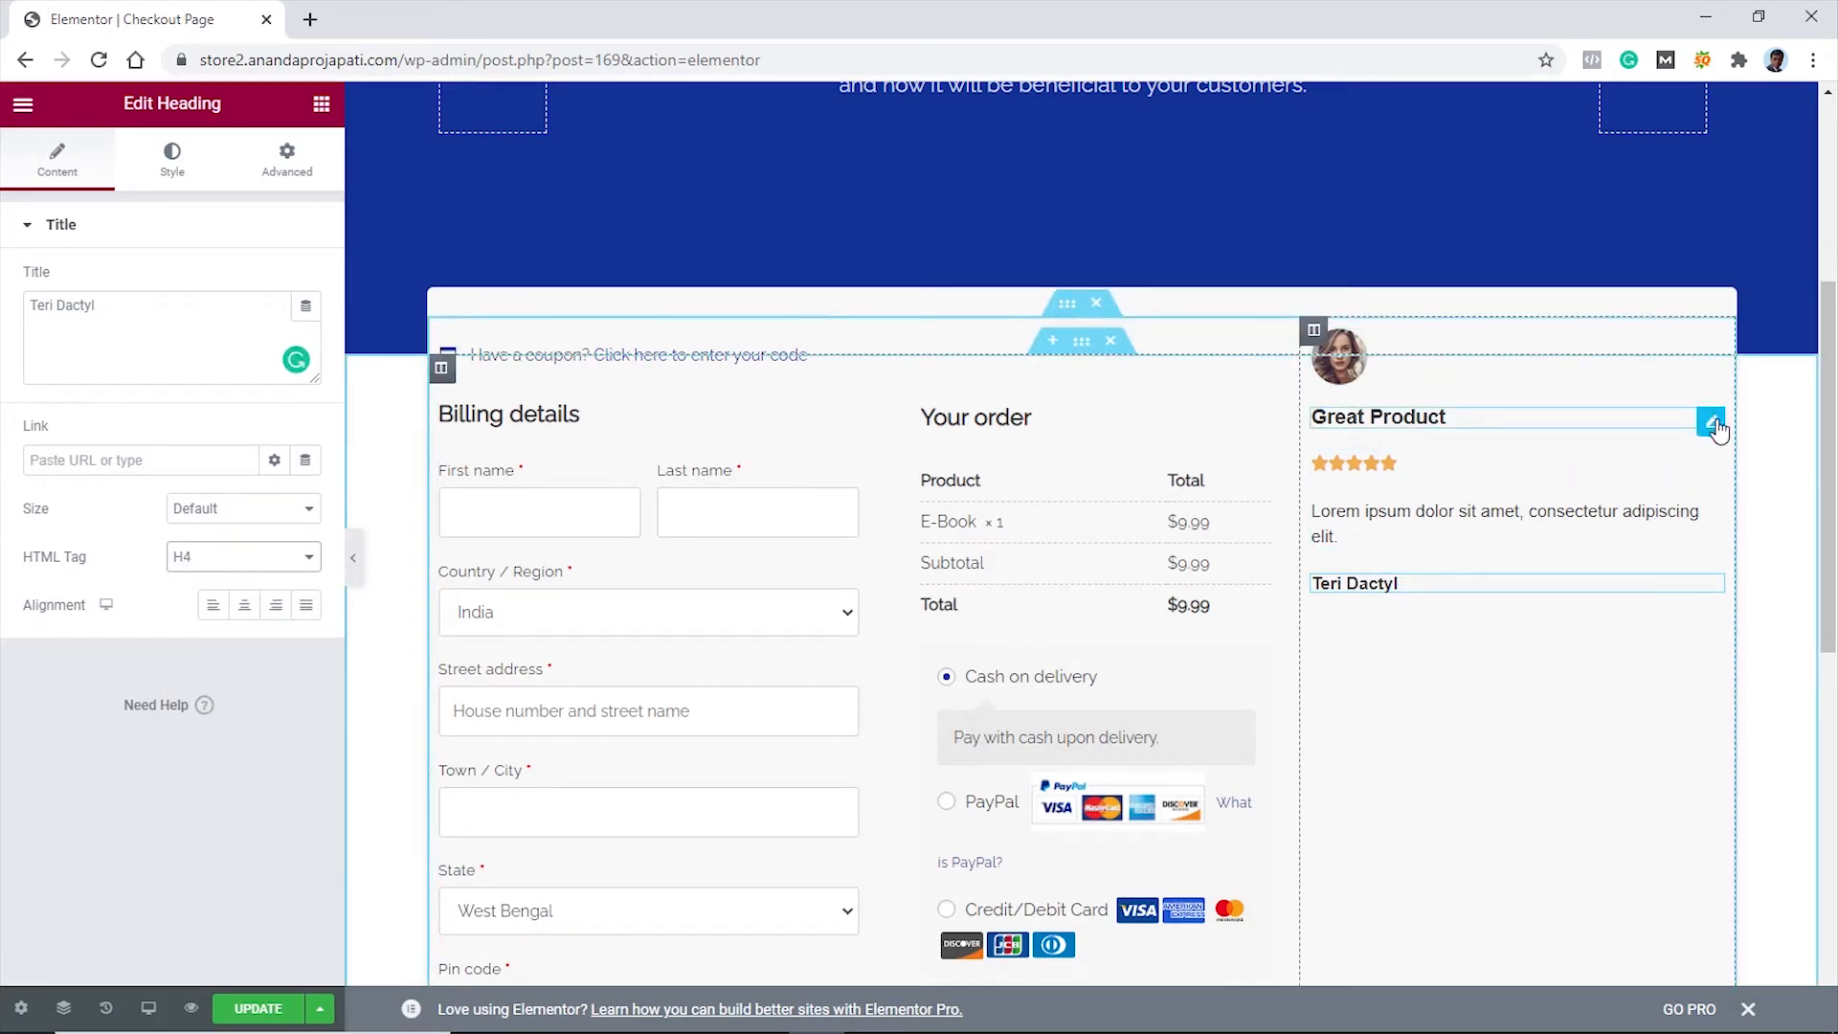
# Unlink the margins of the "Great Product" heading and set its top margin to -10 px
pyautogui.click(1490, 416)
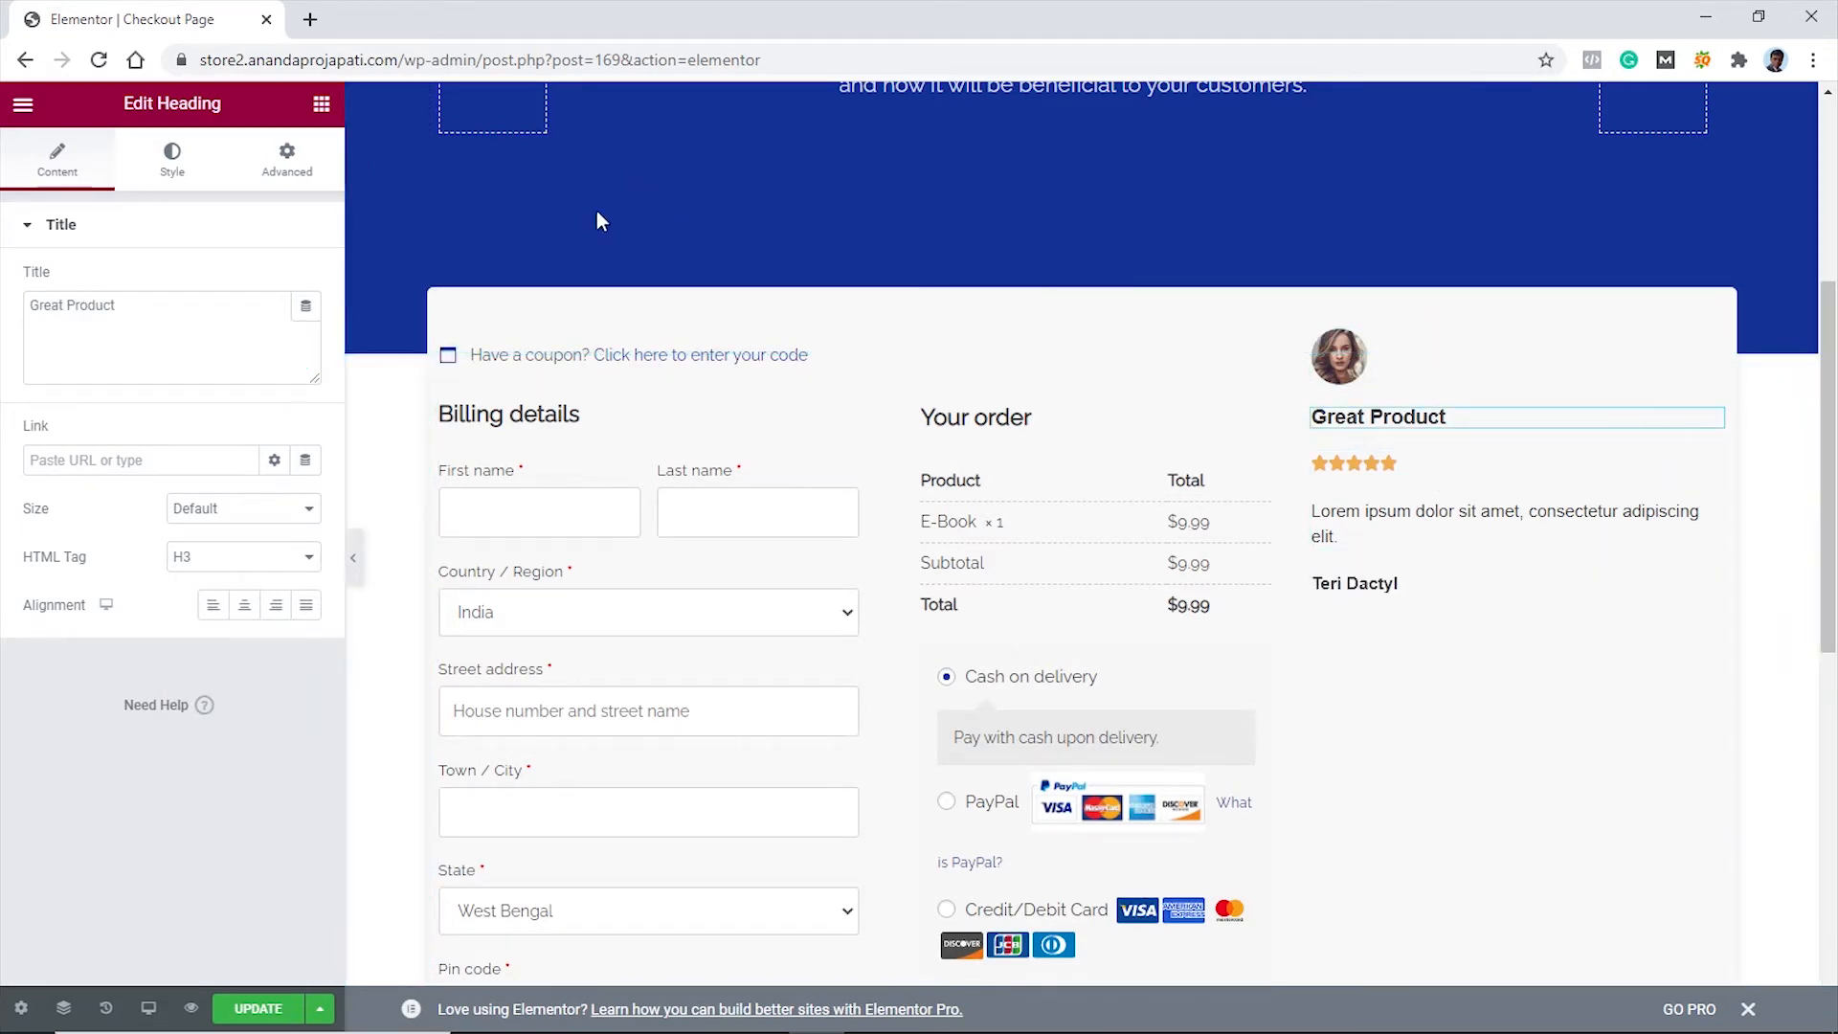
pyautogui.click(283, 162)
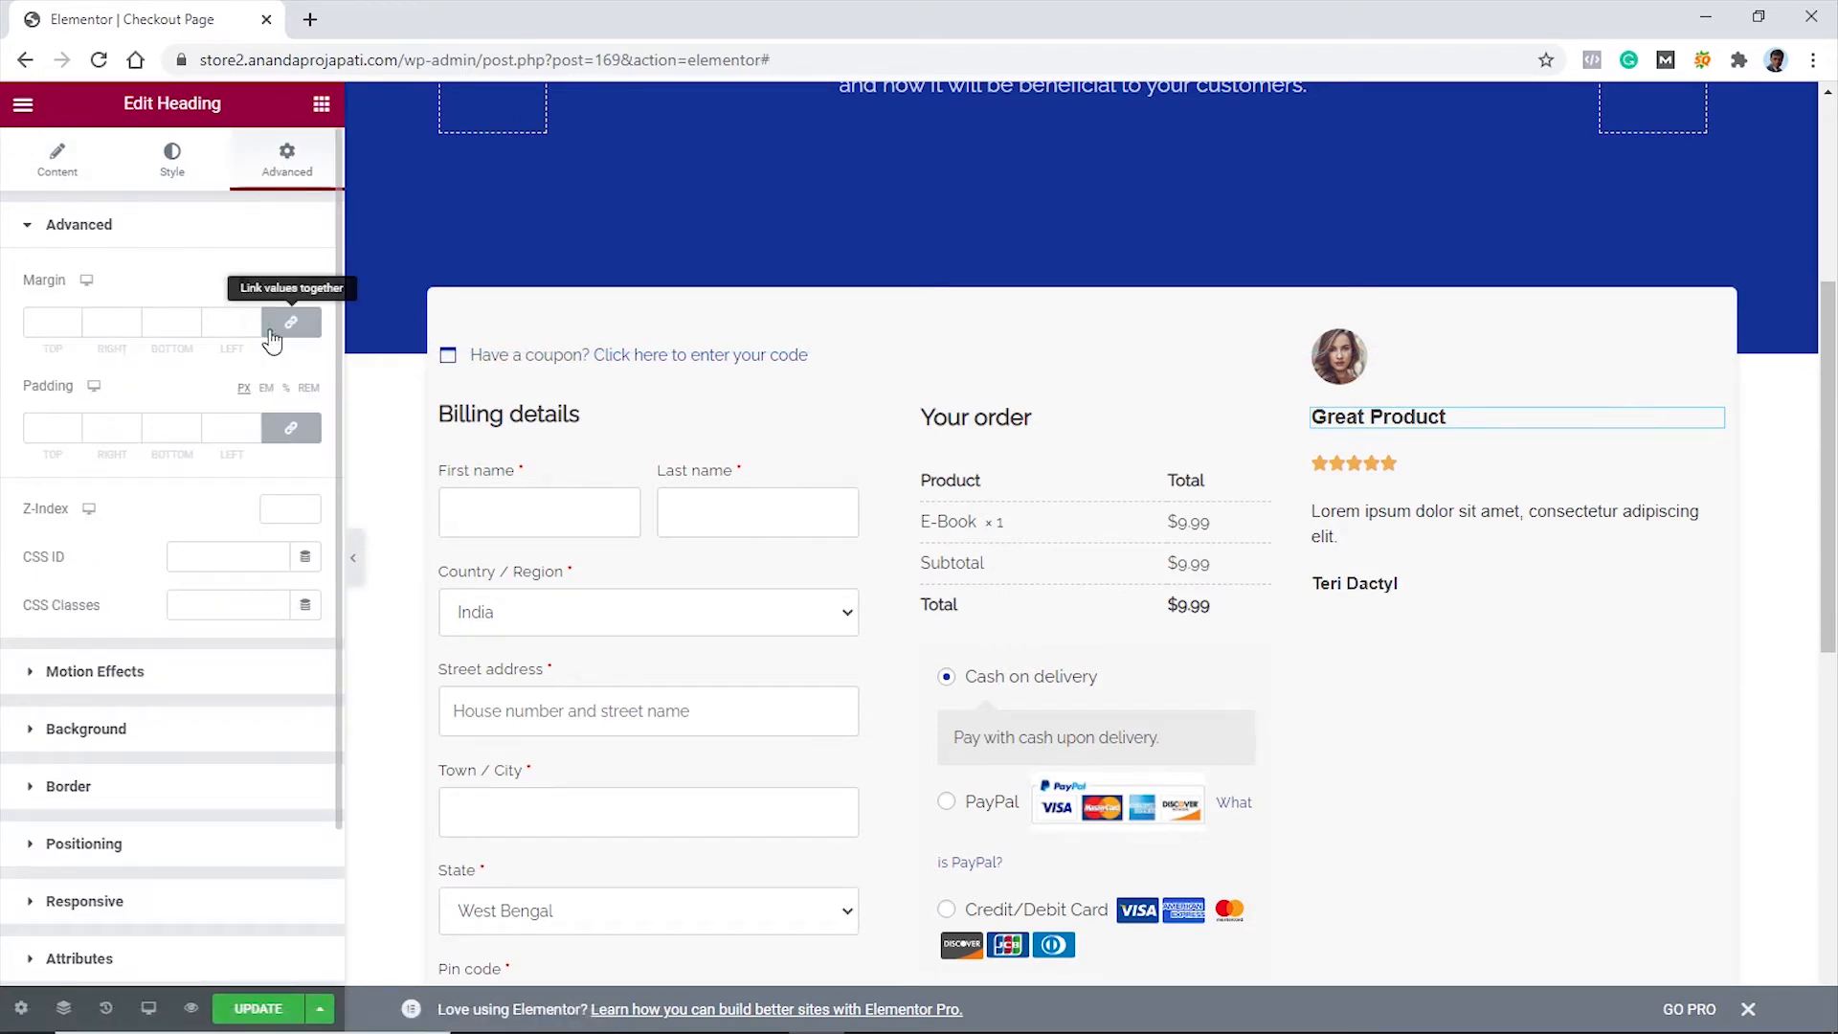
pyautogui.click(73, 329)
pyautogui.click(73, 329)
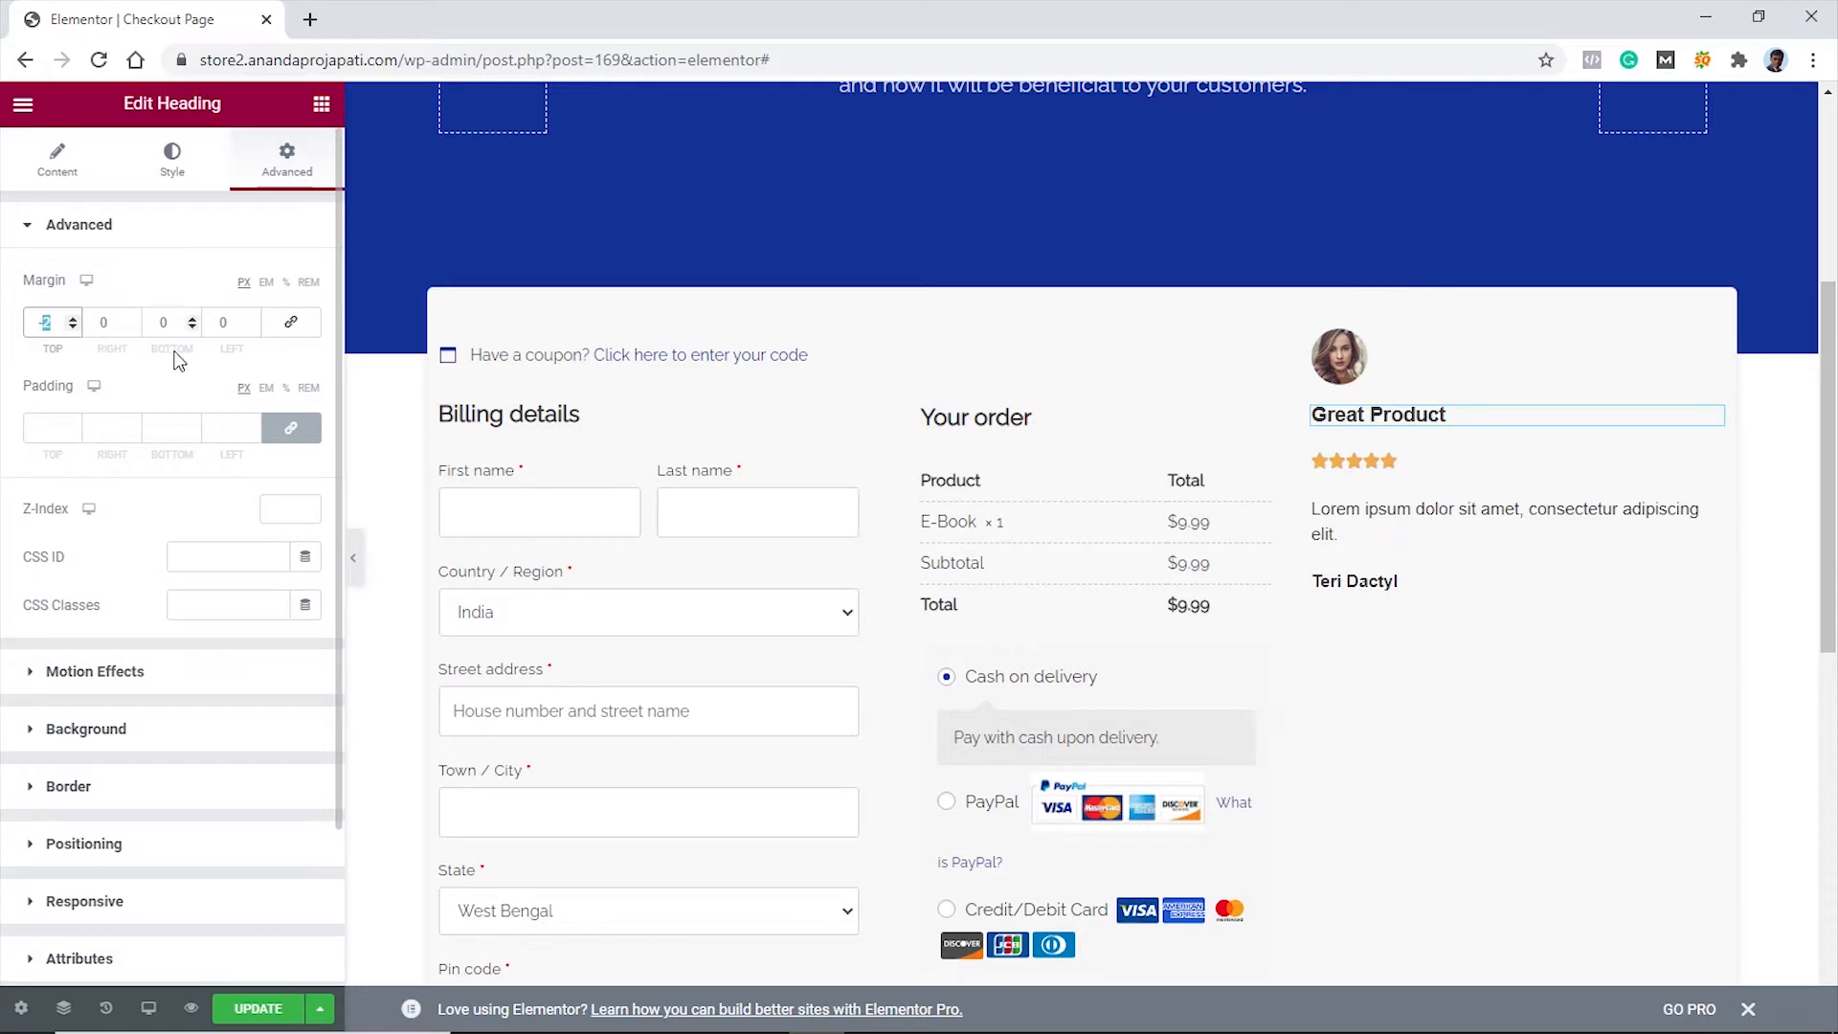
pyautogui.write('-10')
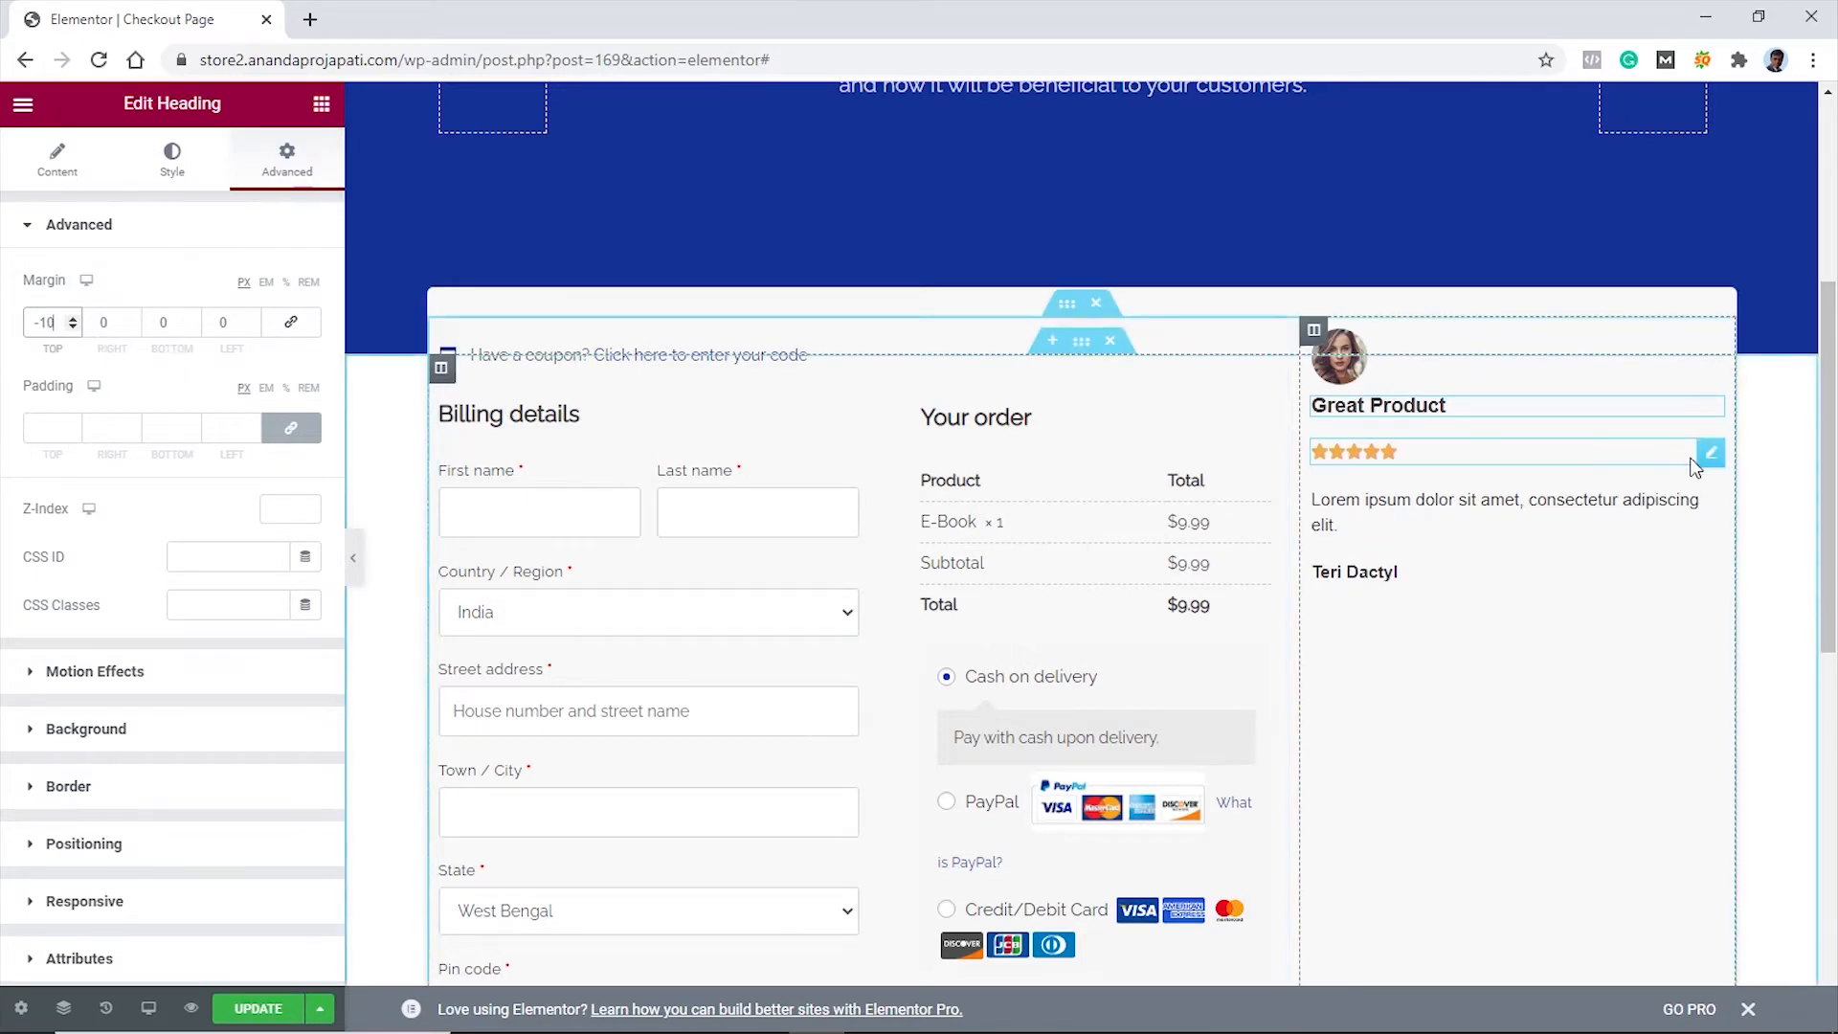
# Unlink the star rating's margins and set its top margin to -10 px
pyautogui.click(1710, 454)
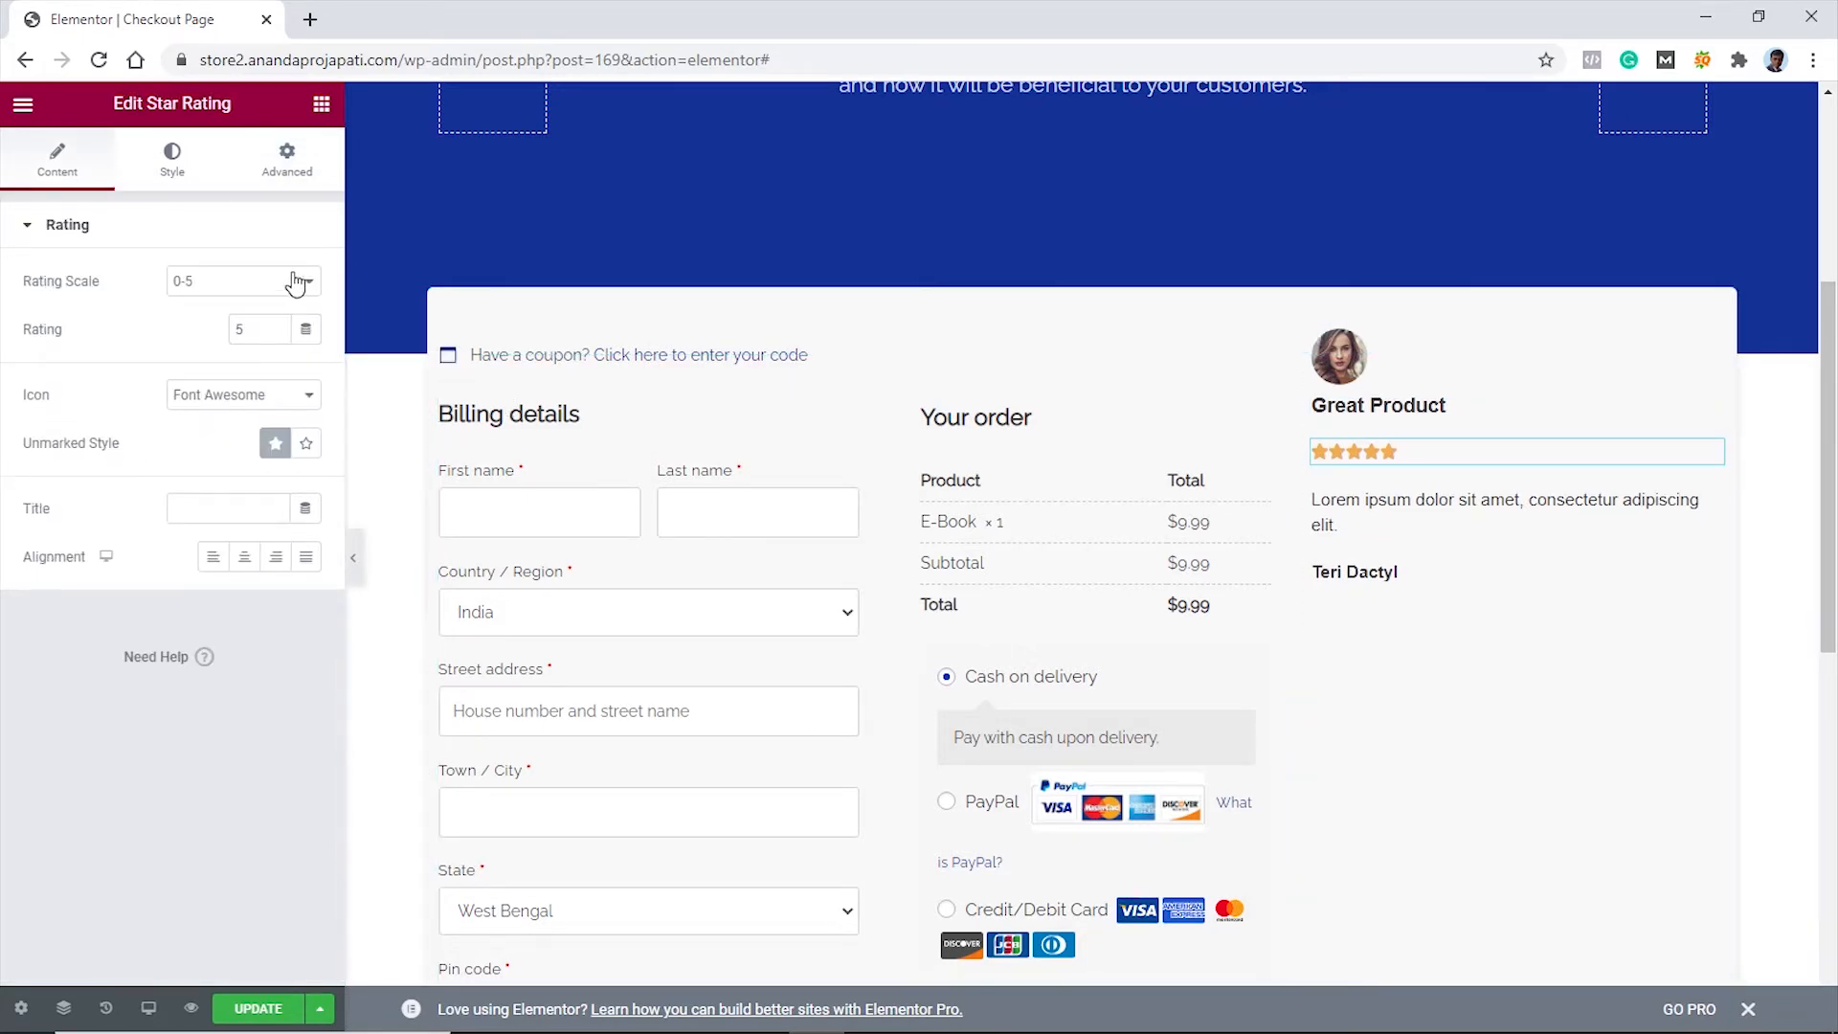
pyautogui.click(288, 161)
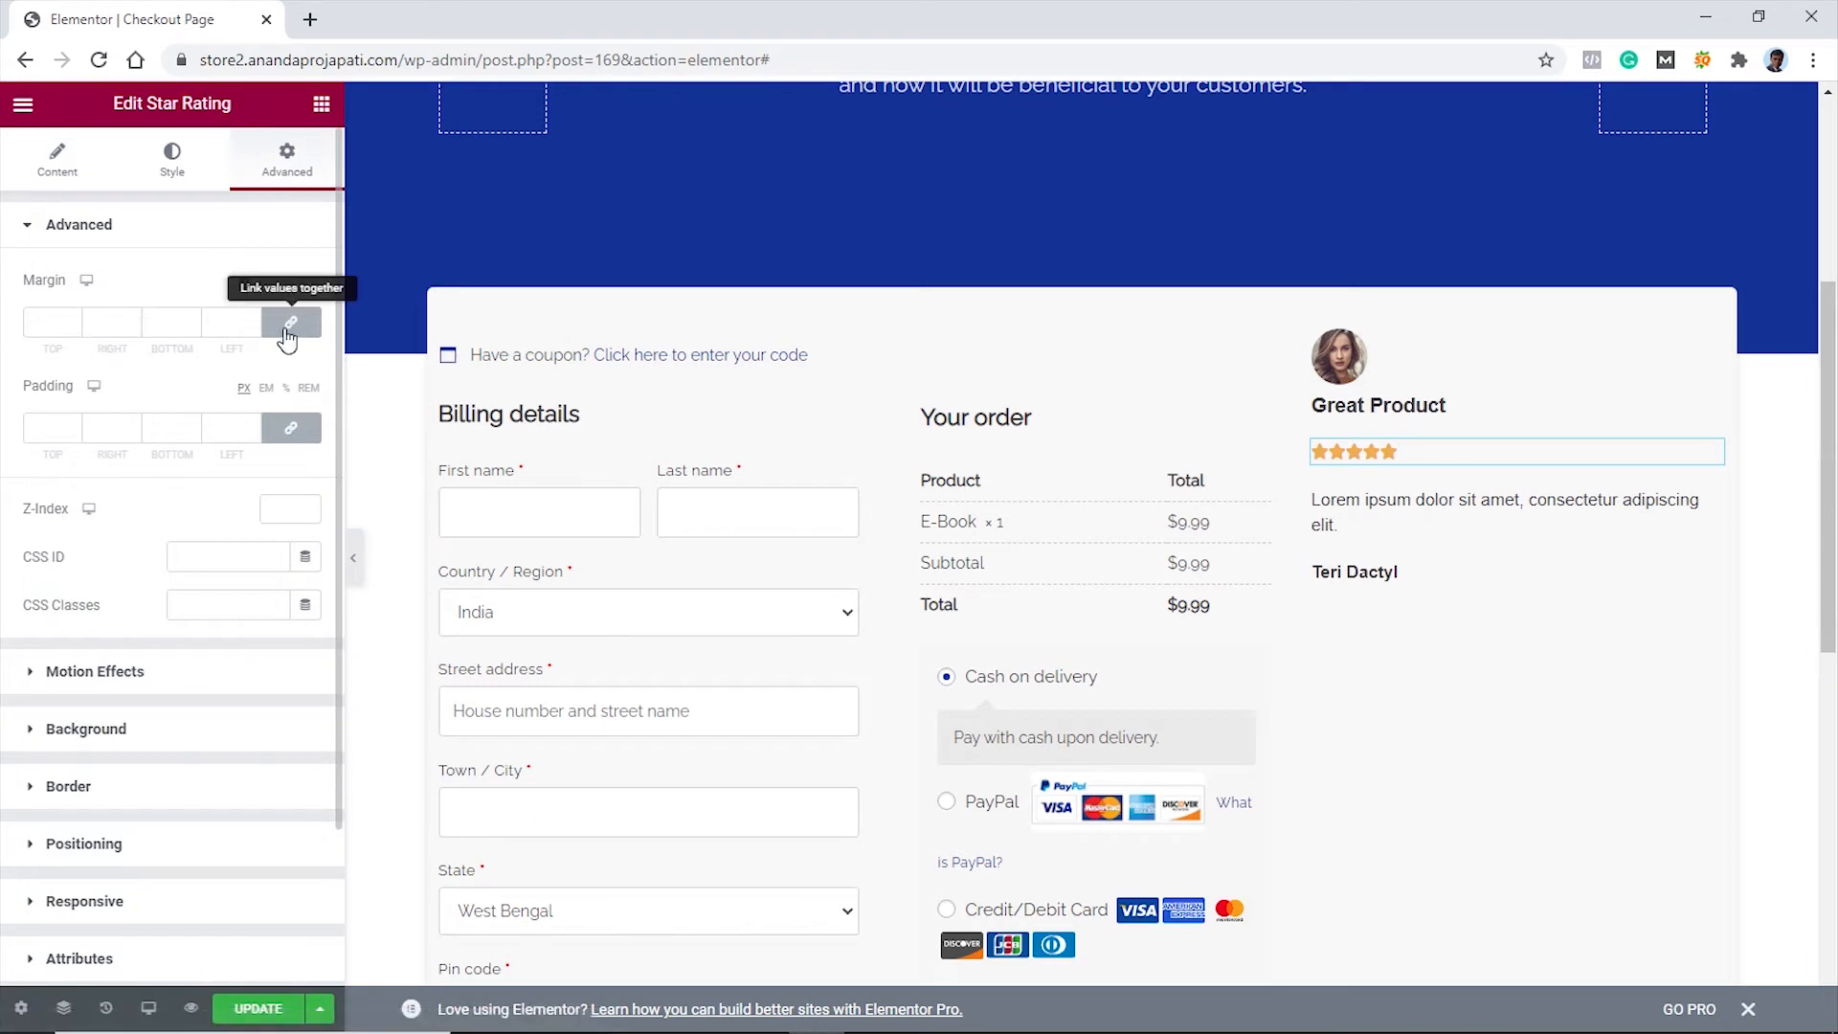
pyautogui.click(291, 322)
pyautogui.click(72, 326)
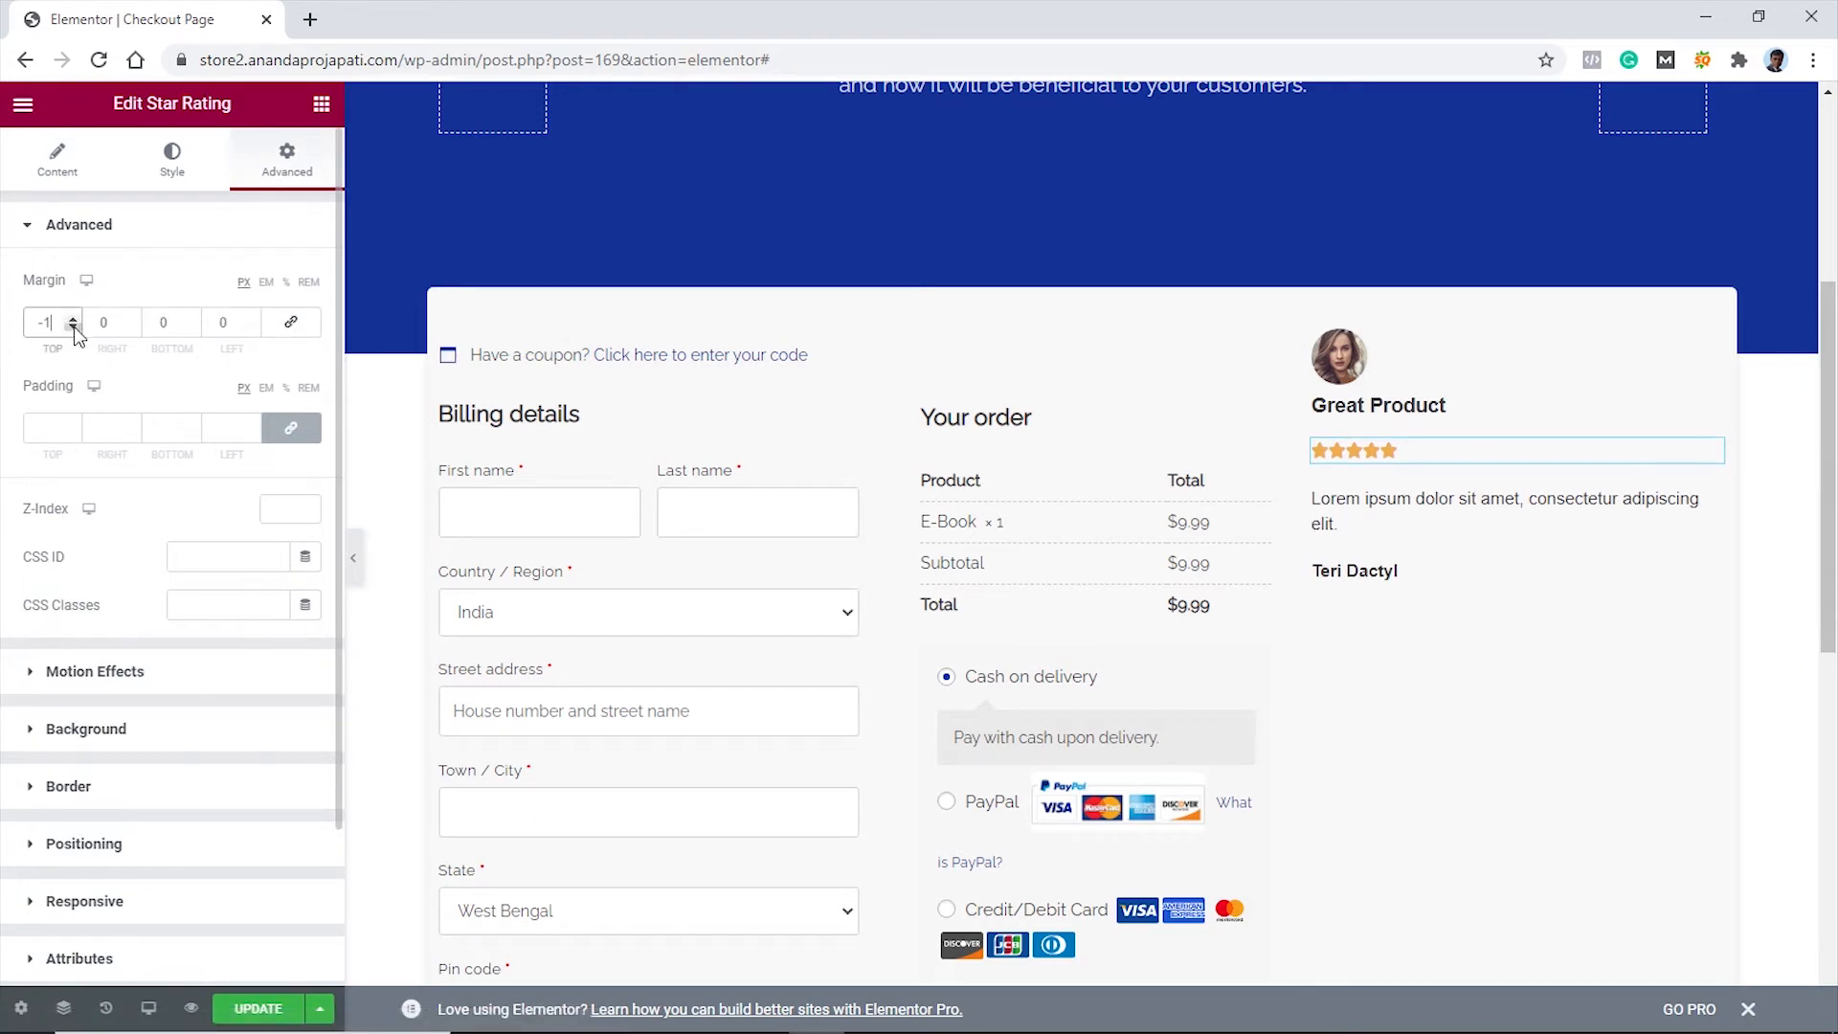
pyautogui.write('0')
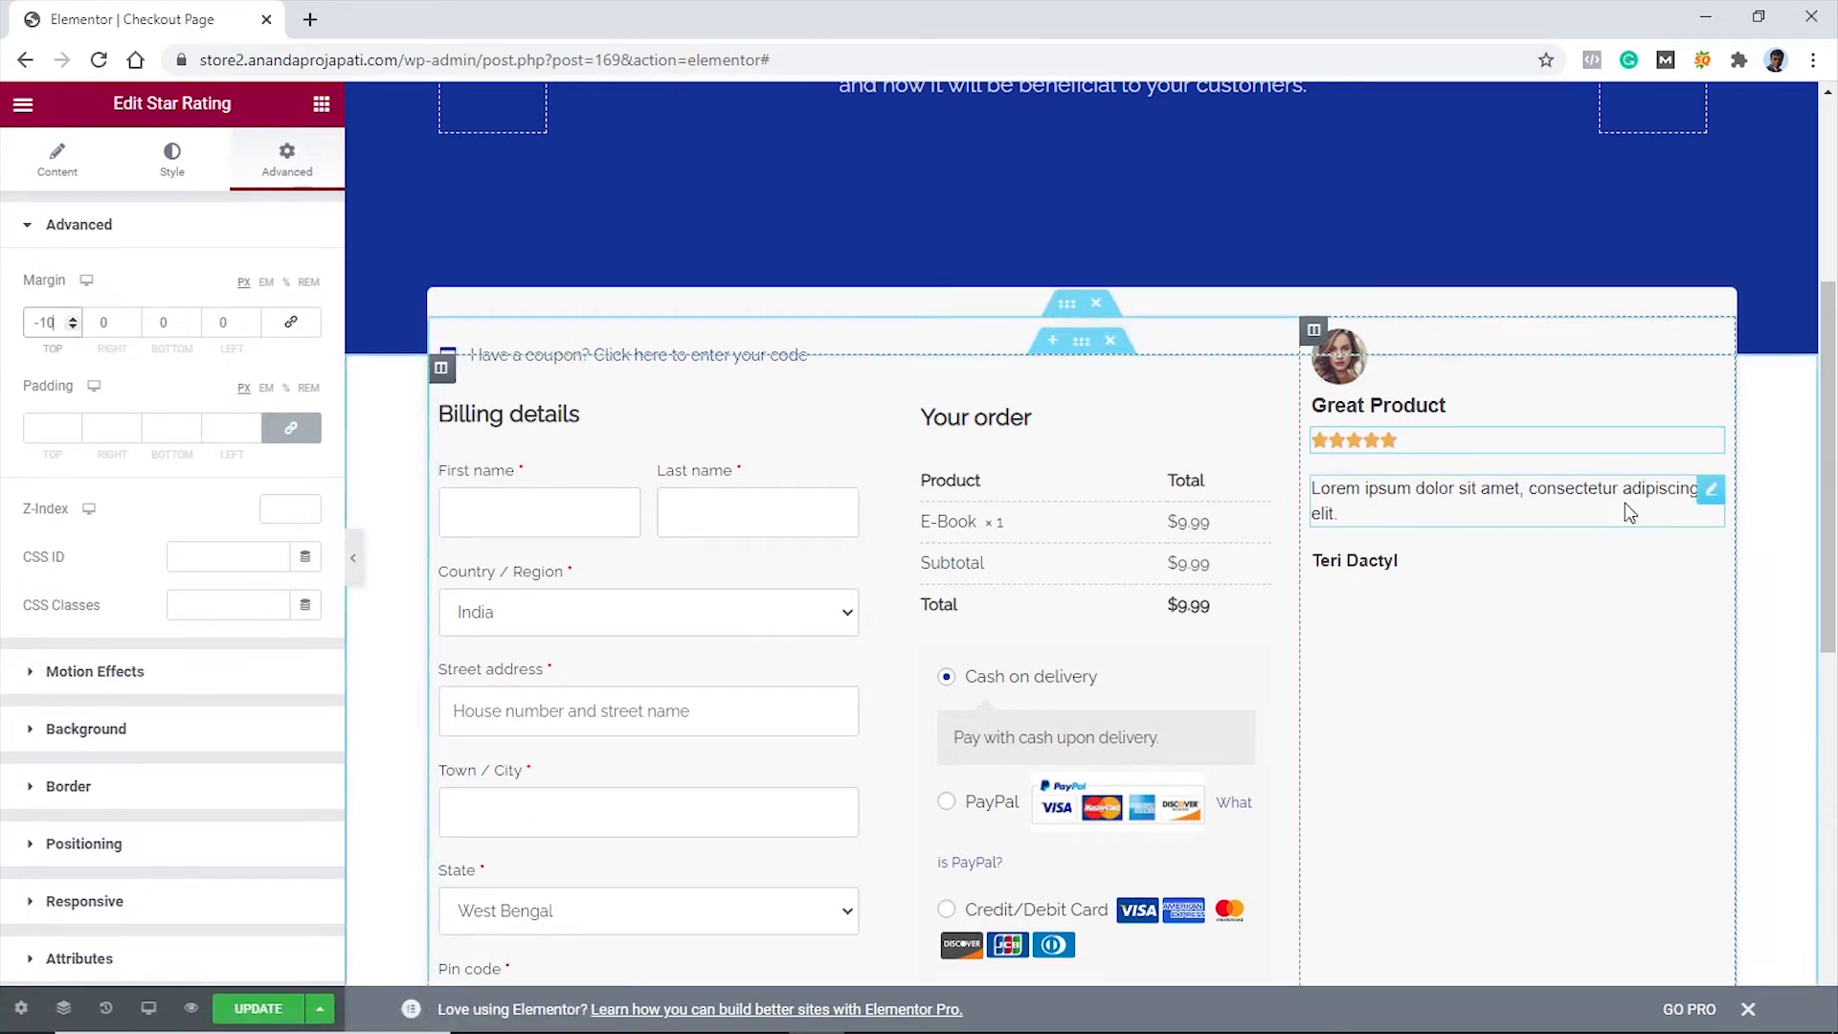
# Unlink the testimonial text's margins, set its top and bottom margins to -10 px, and preview the layout
pyautogui.click(1708, 493)
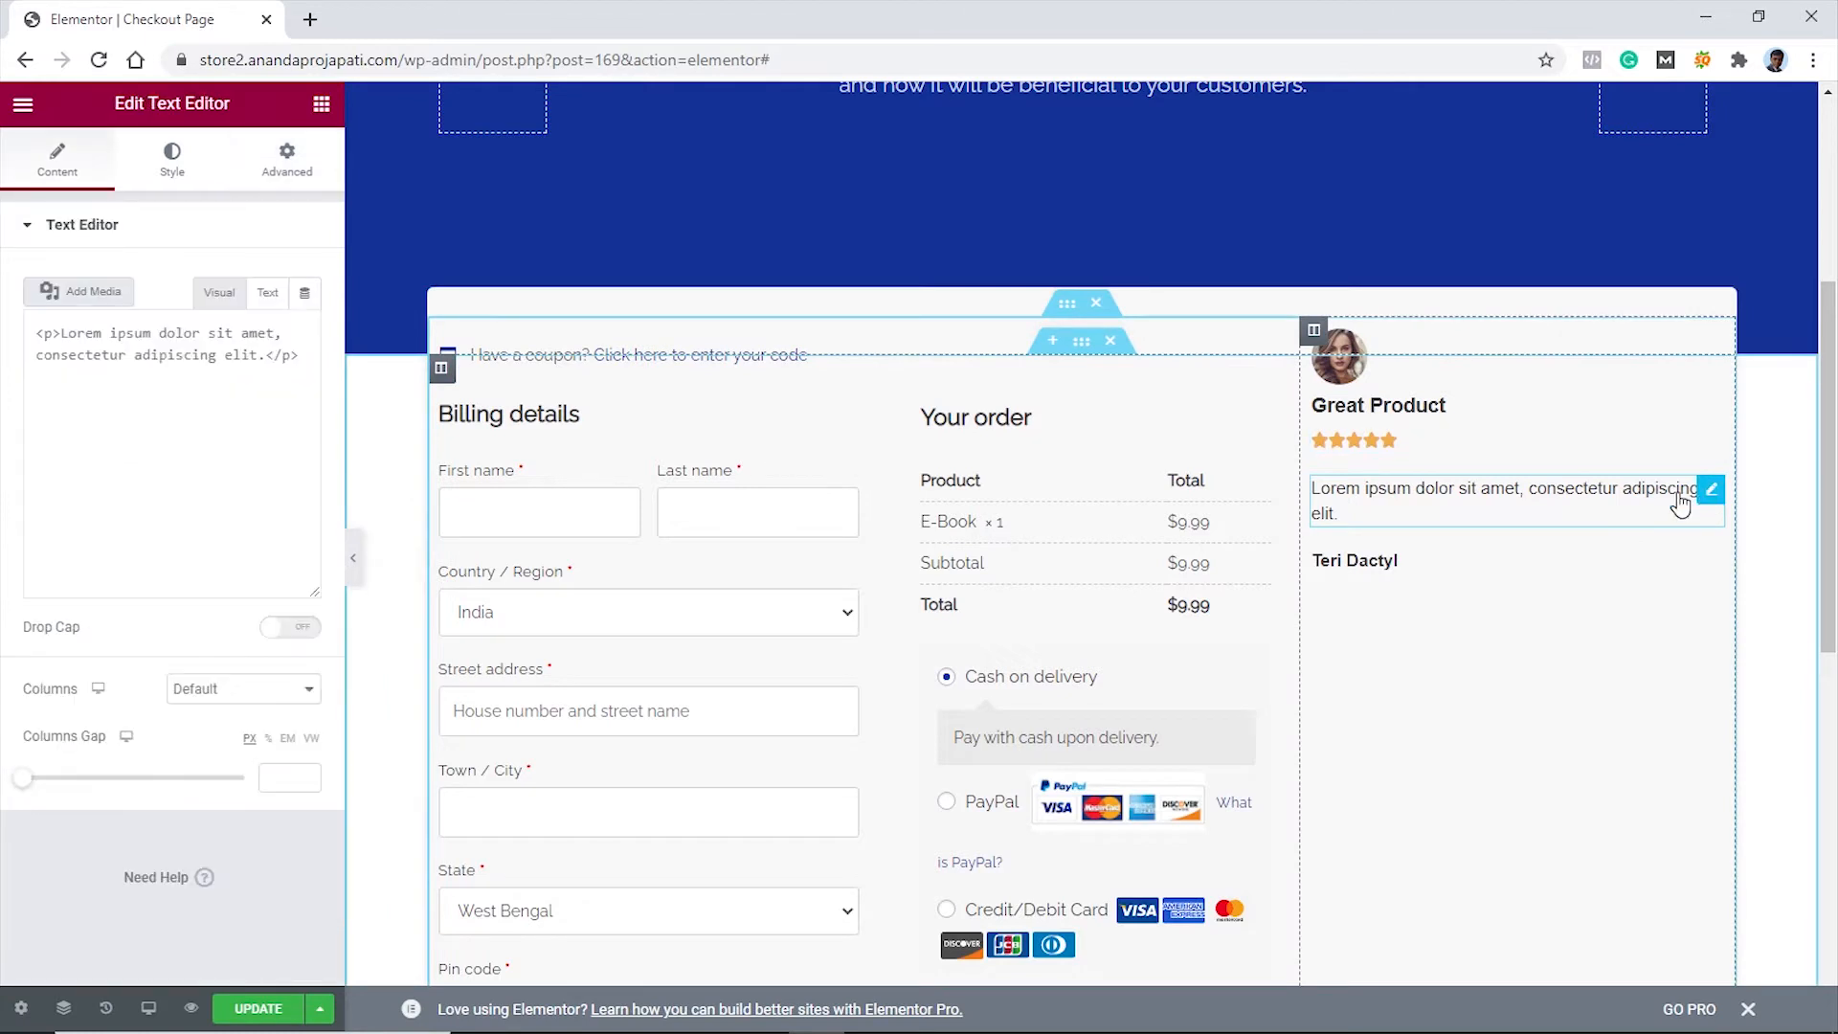
pyautogui.click(287, 160)
pyautogui.click(291, 323)
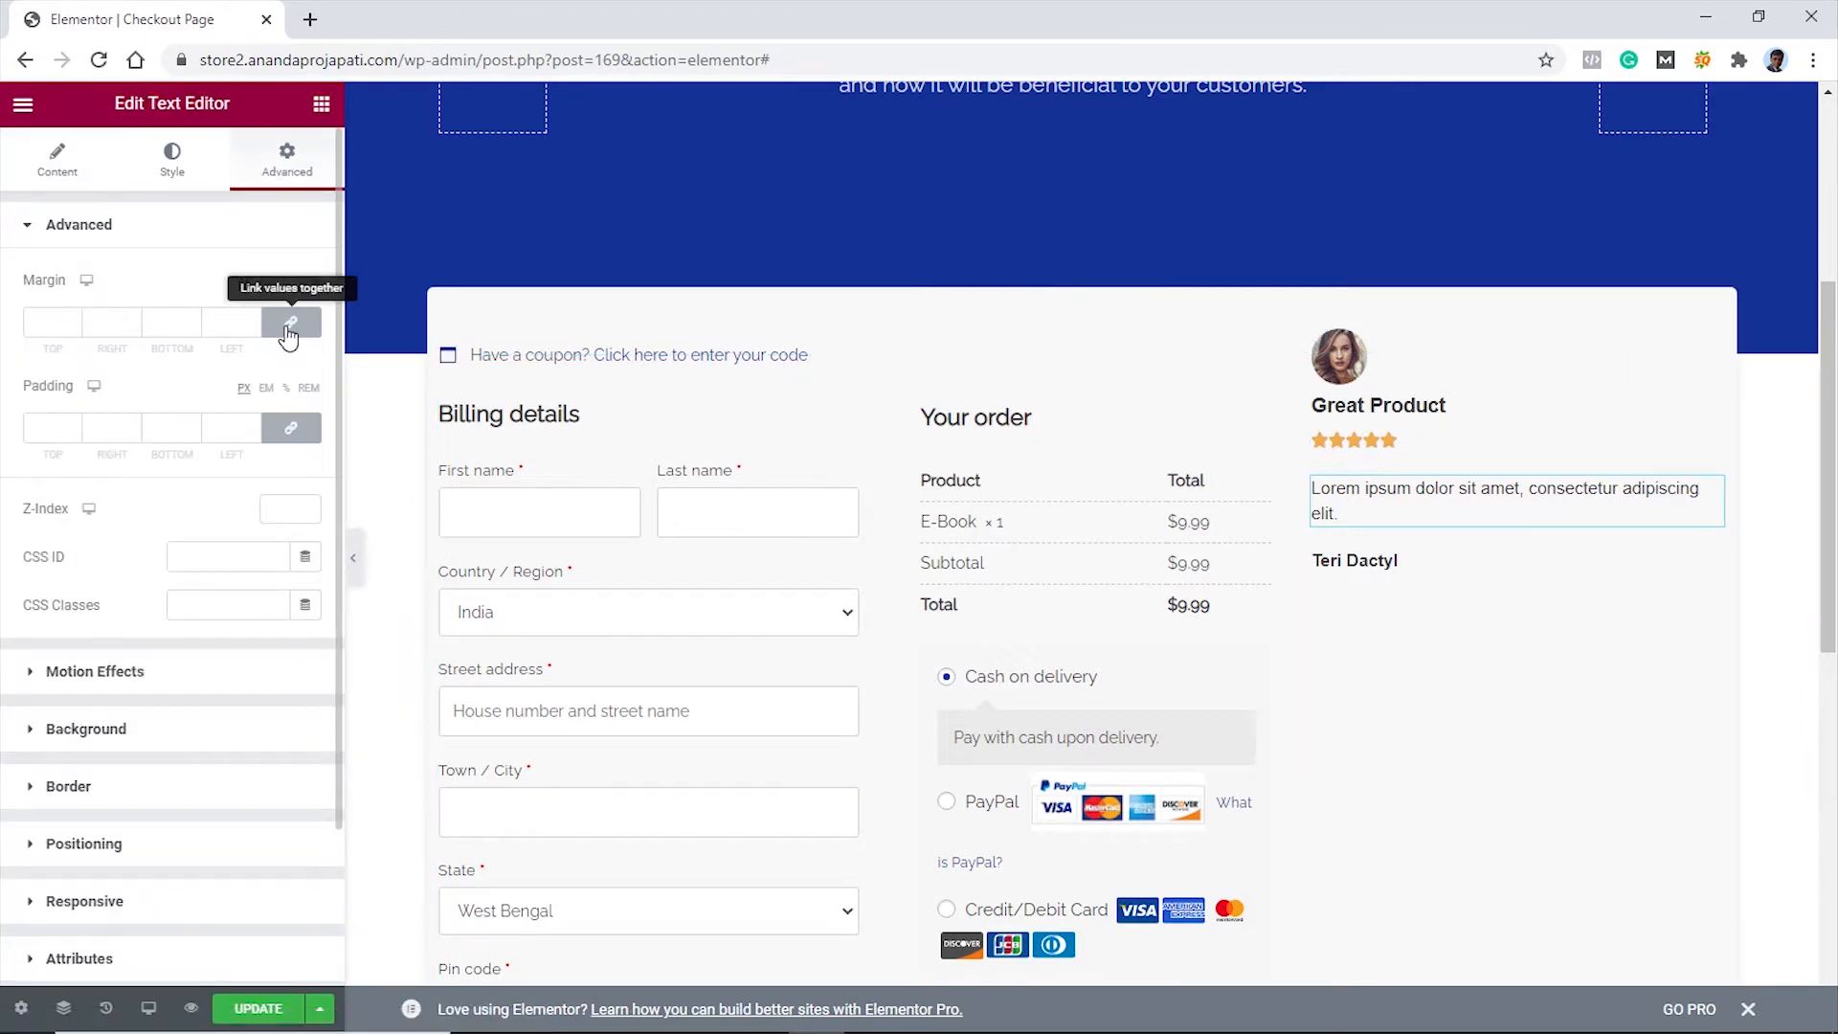
pyautogui.click(72, 326)
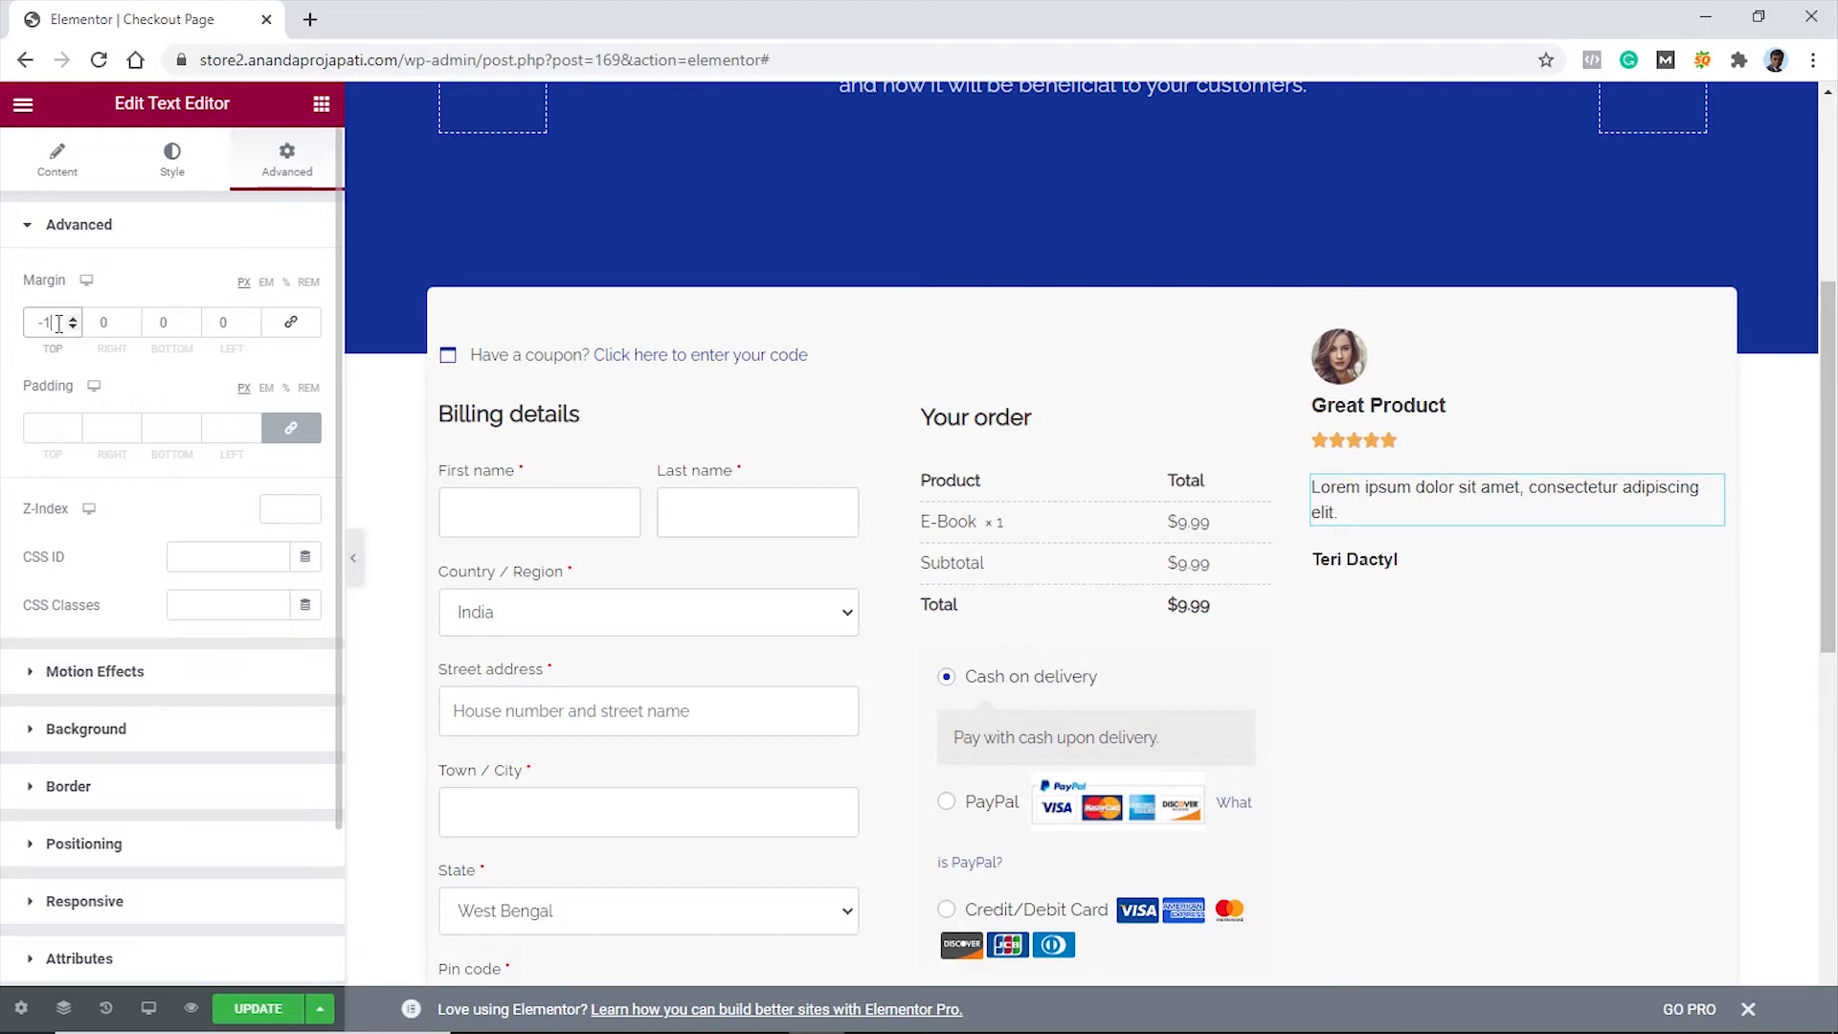
pyautogui.write('0')
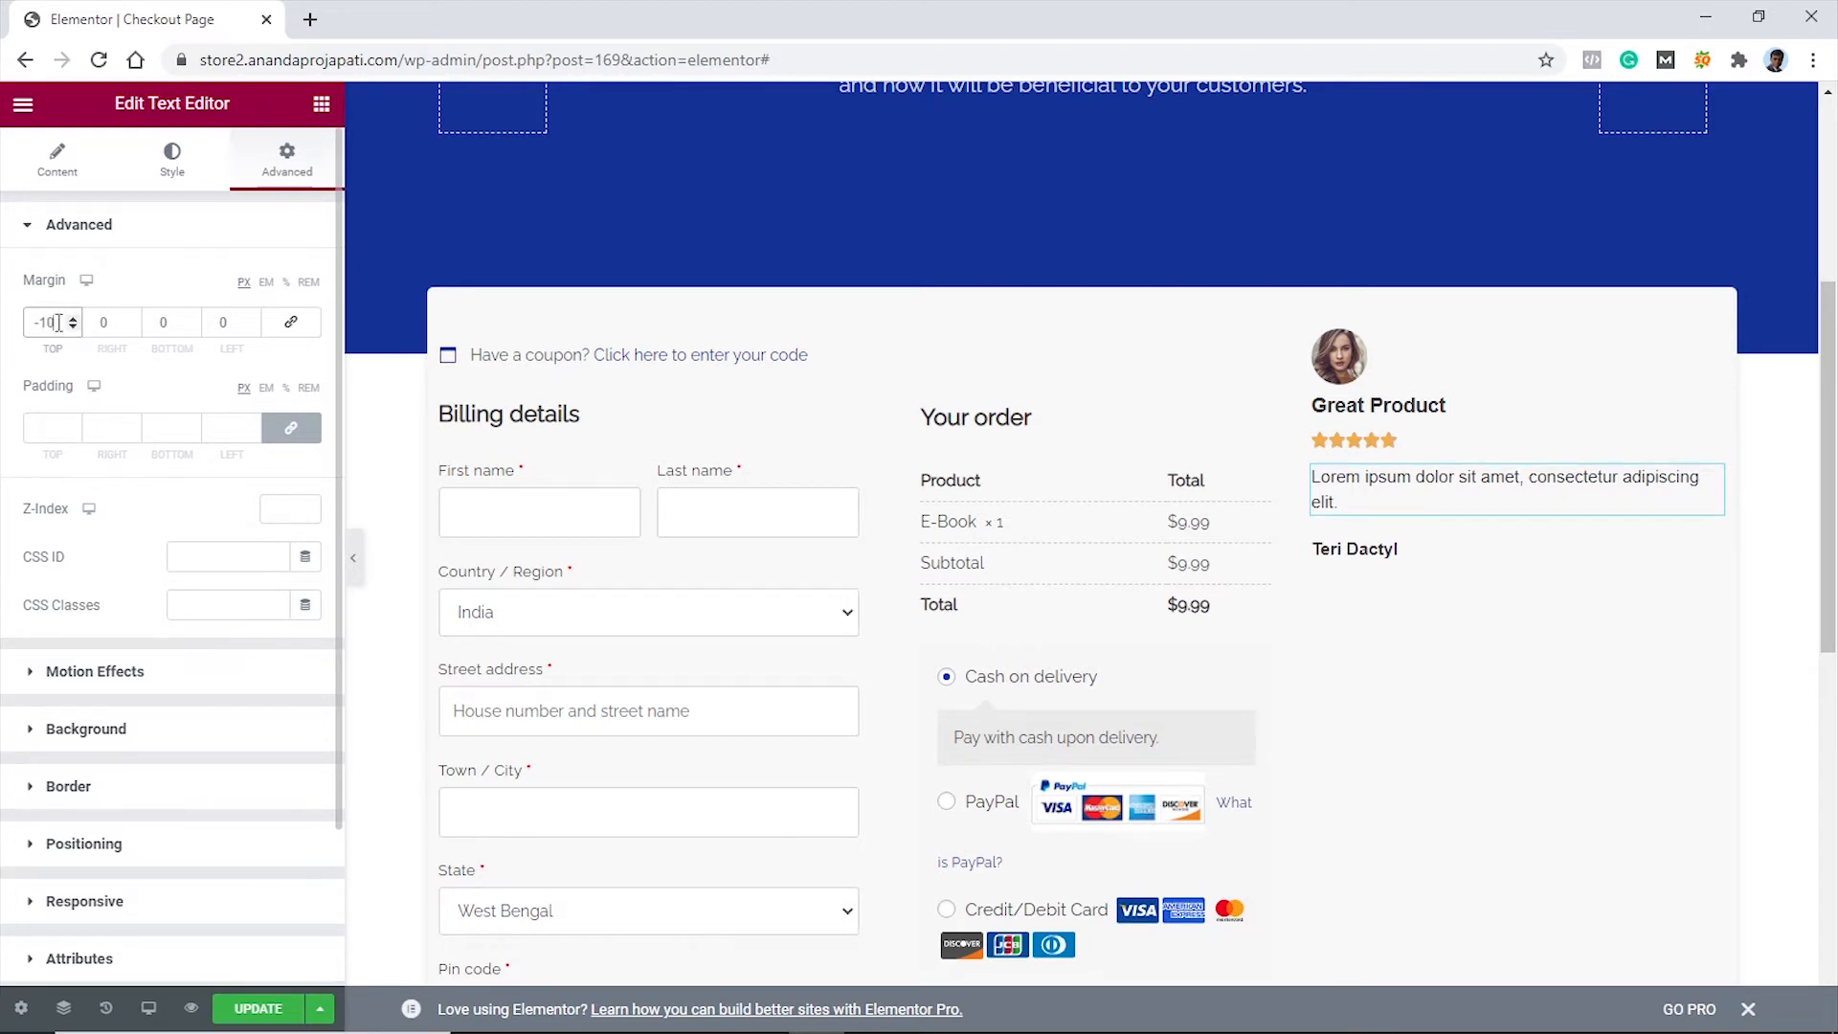
pyautogui.click(168, 321)
pyautogui.click(192, 327)
pyautogui.click(193, 328)
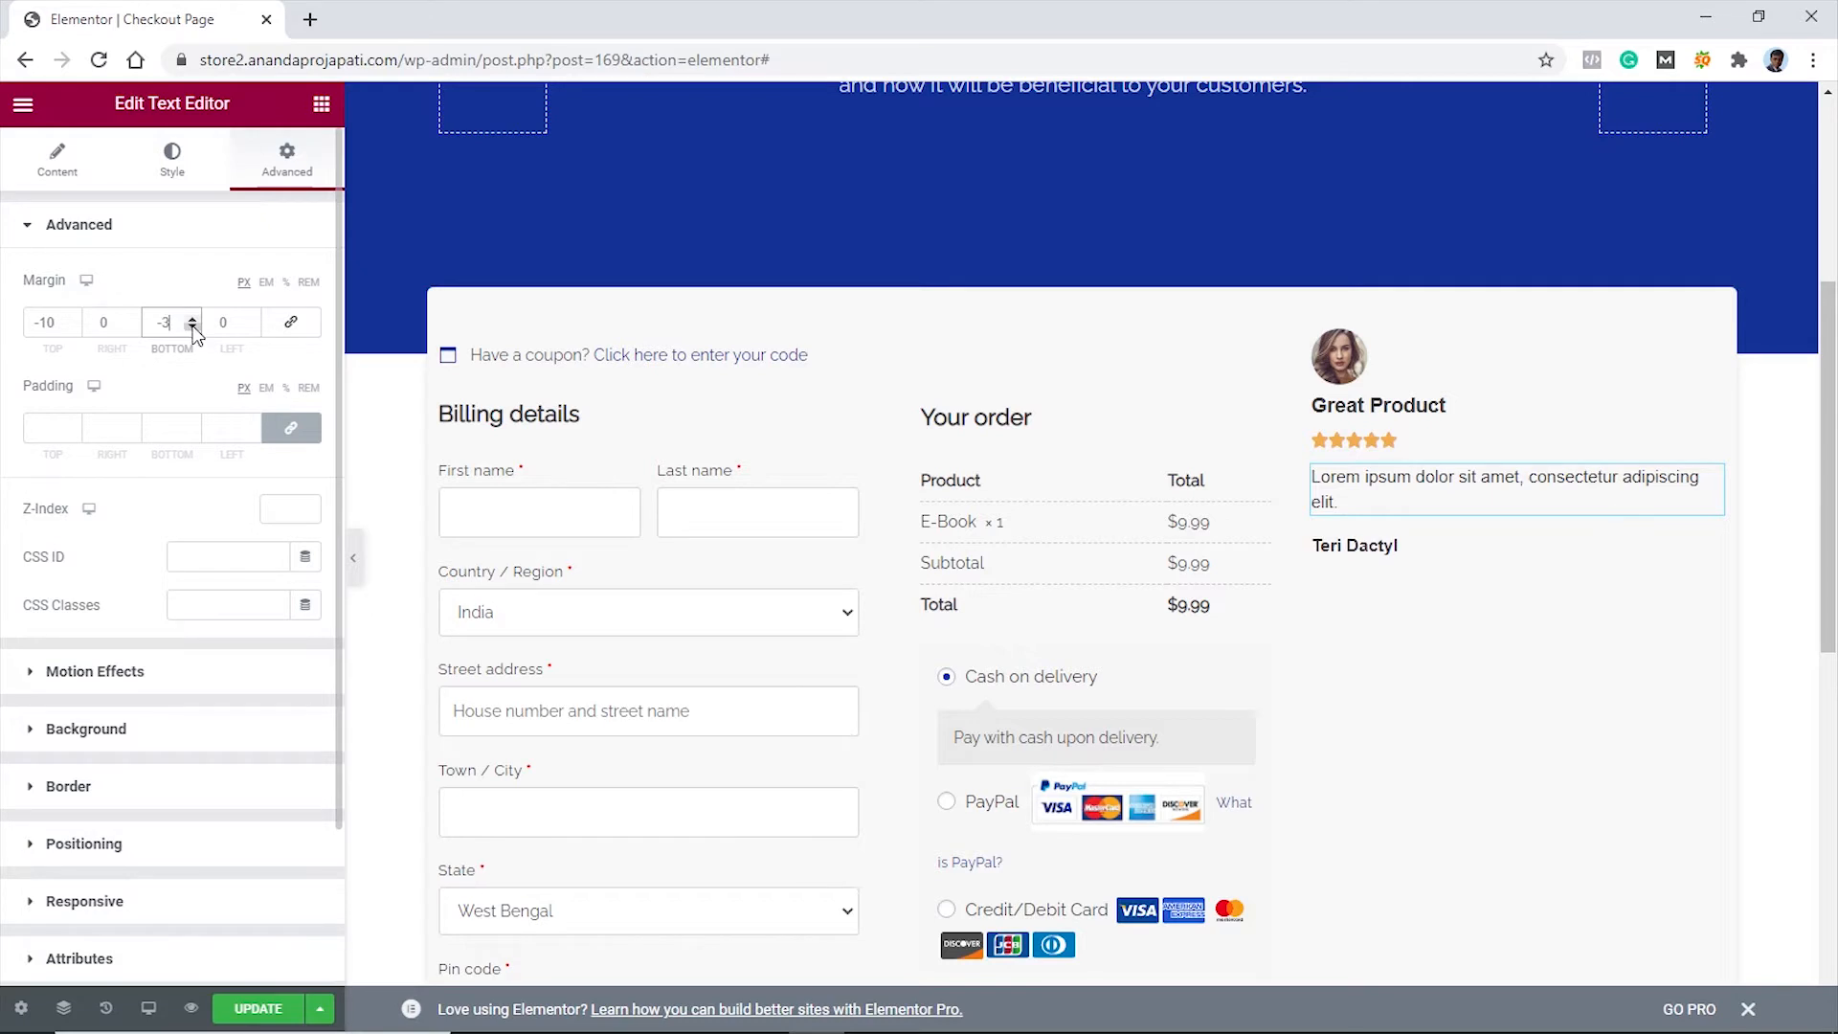
pyautogui.write('10')
pyautogui.click(353, 558)
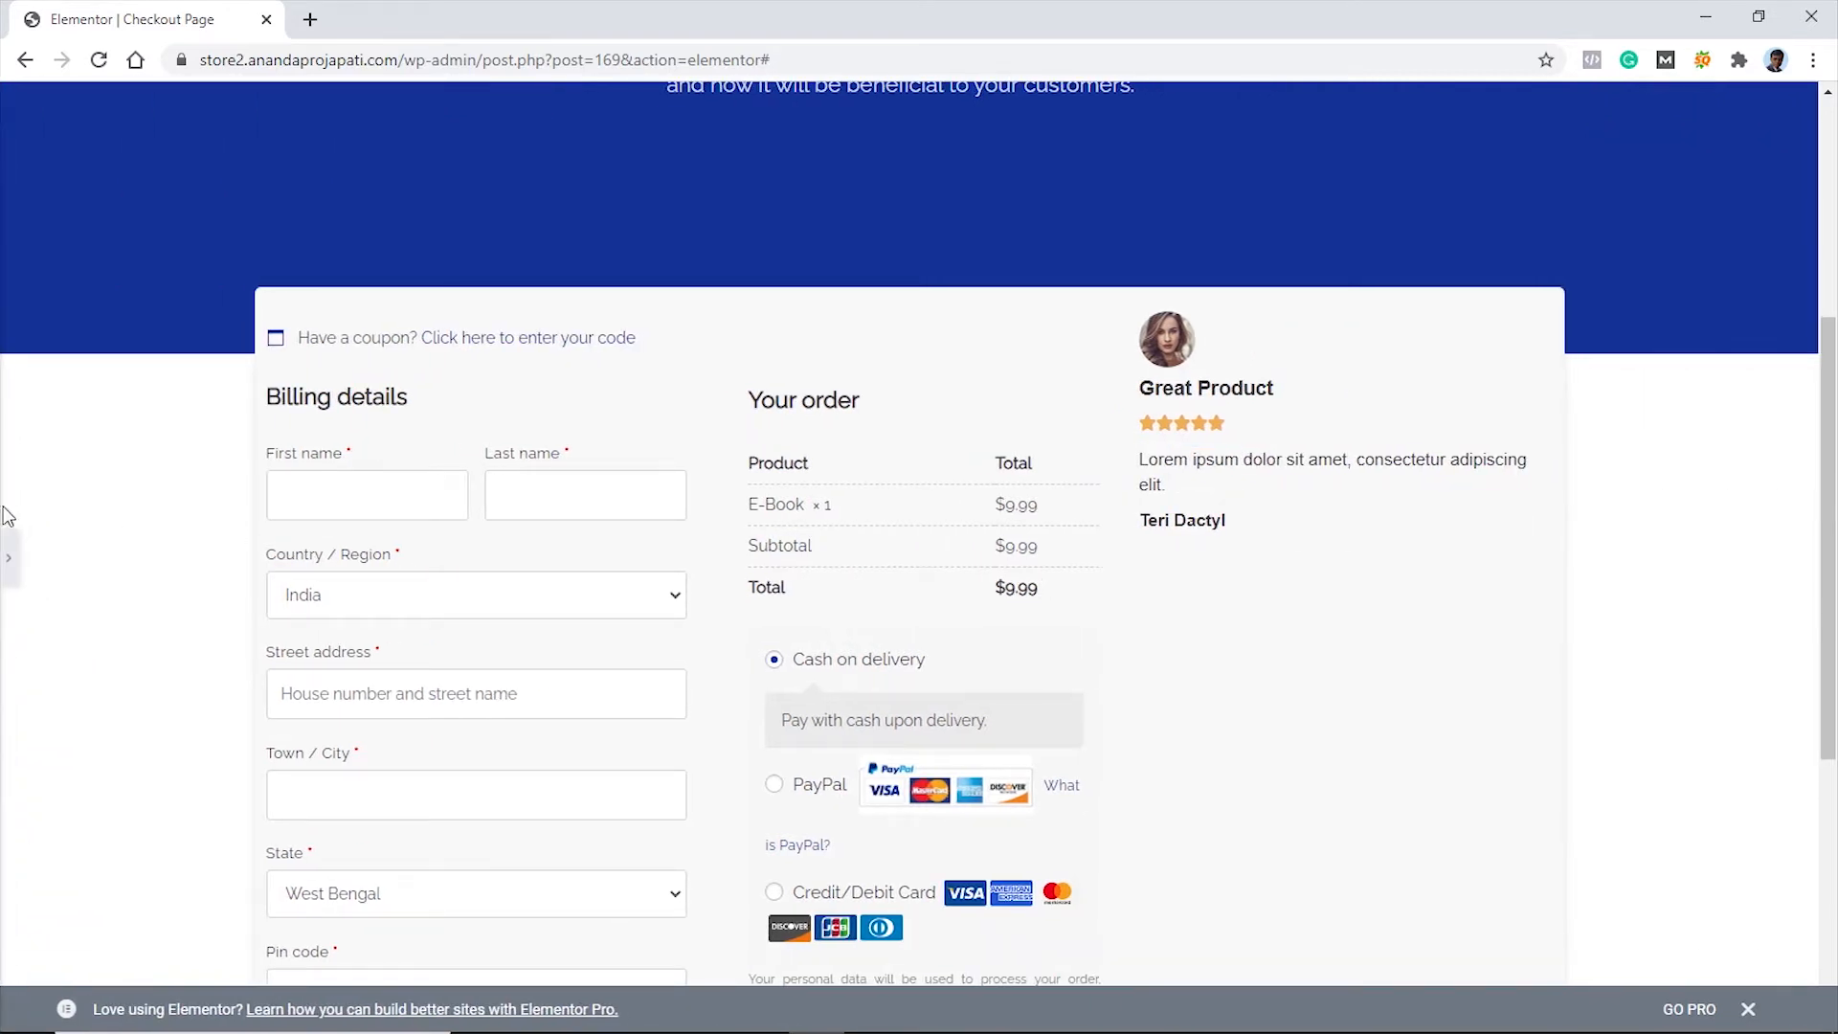
pyautogui.click(9, 558)
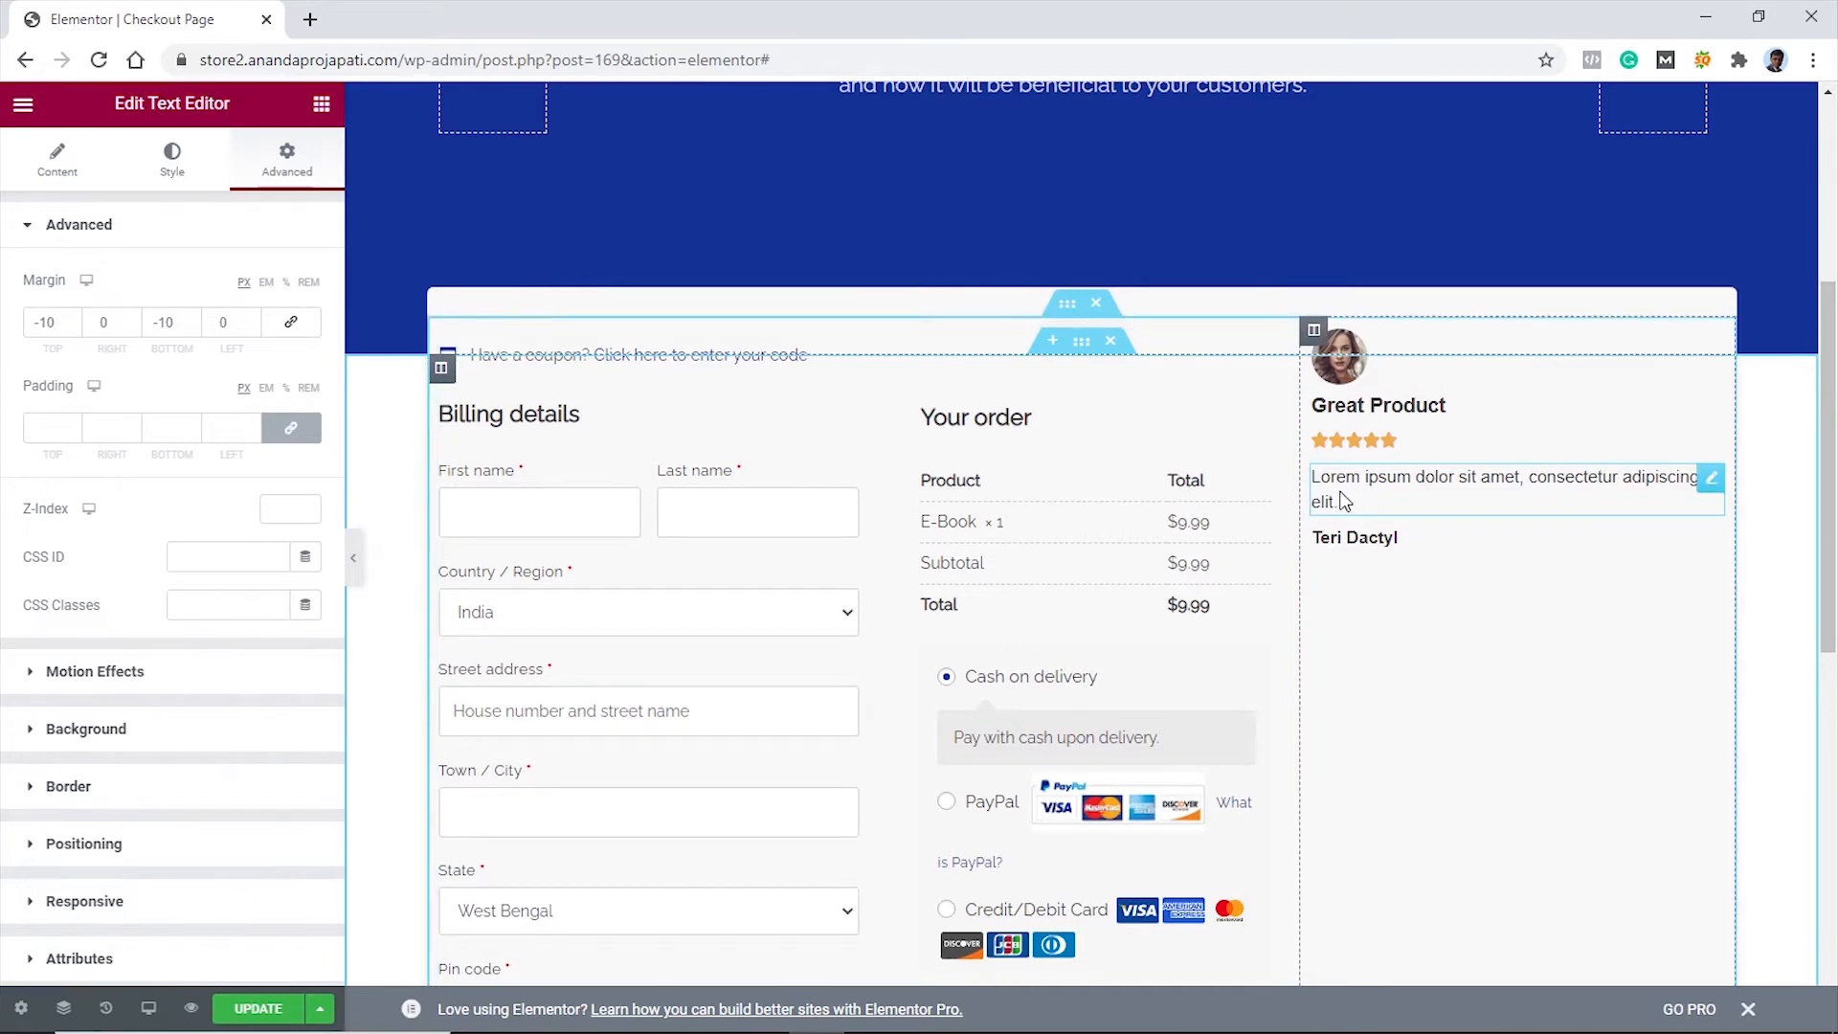
# Add a Divider widget below the reviewer-name heading in the testimonial column
pyautogui.click(322, 103)
pyautogui.moveTo(100, 675); pyautogui.dragTo(1484, 546)
pyautogui.moveTo(1480, 554); pyautogui.dragTo(1478, 546)
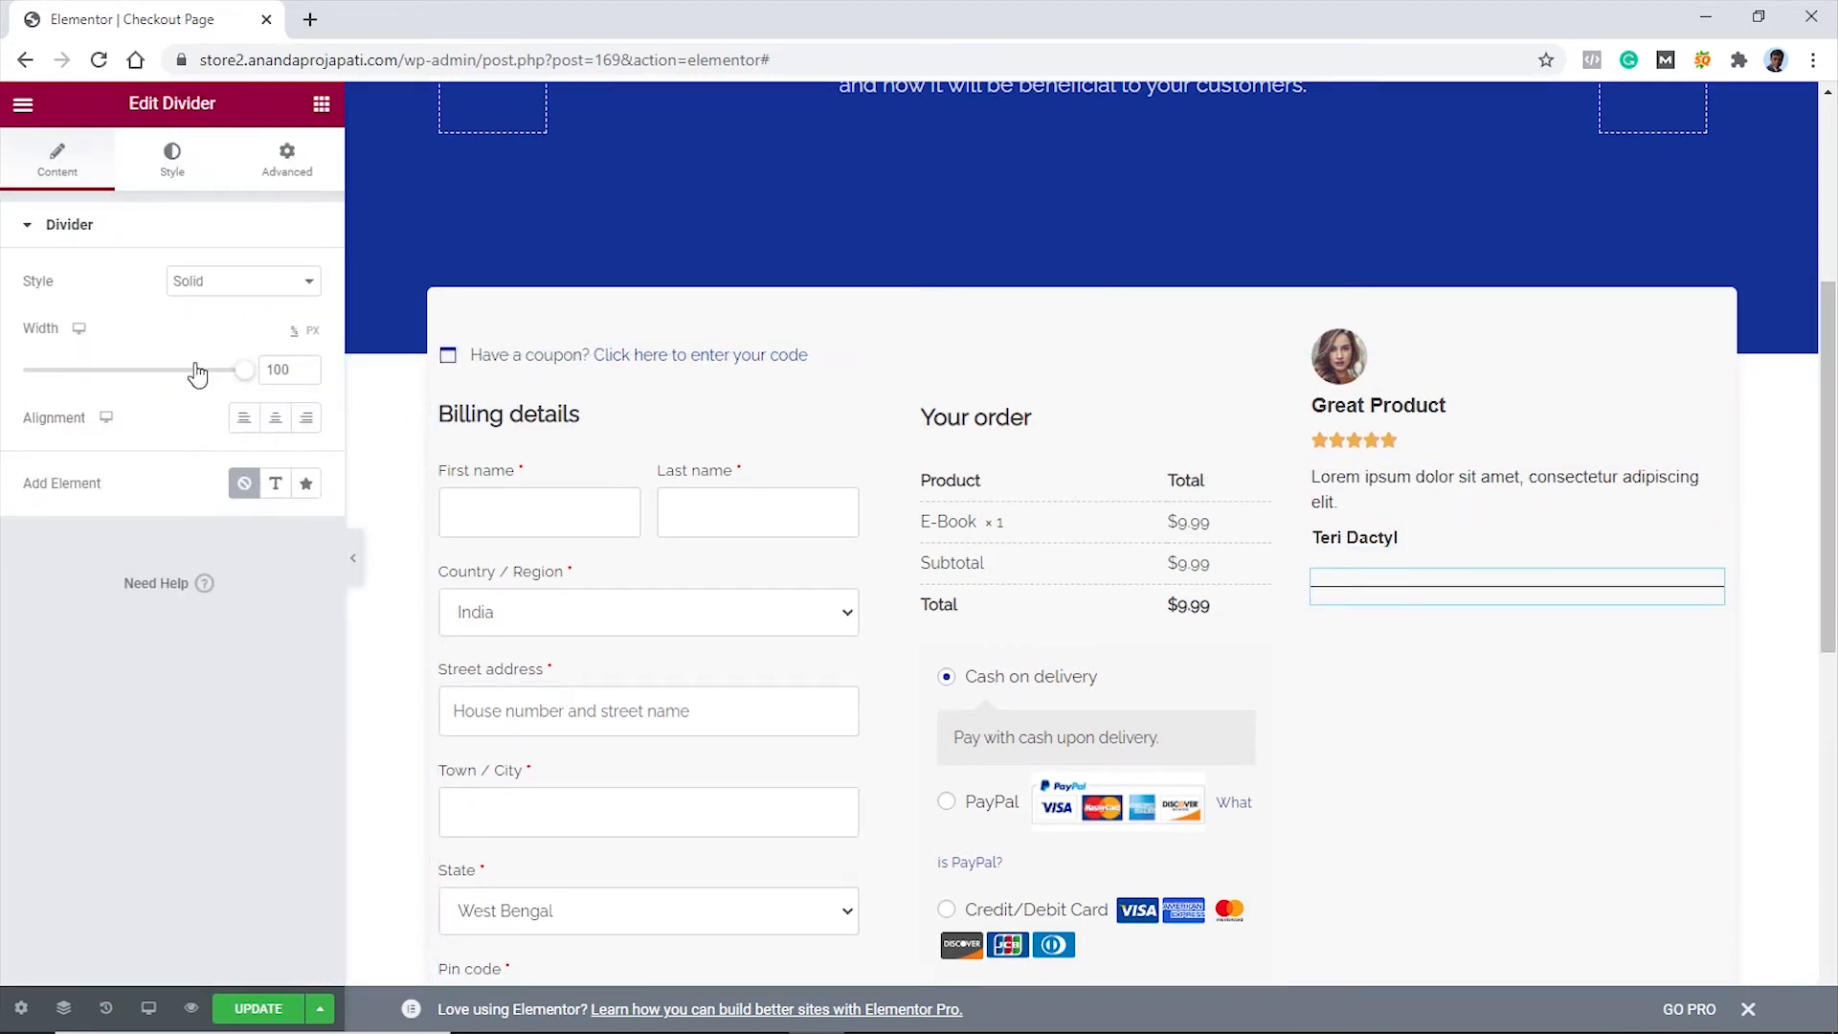
# Set the divider's color to light gray #CCCCCC and preview the page
pyautogui.click(172, 161)
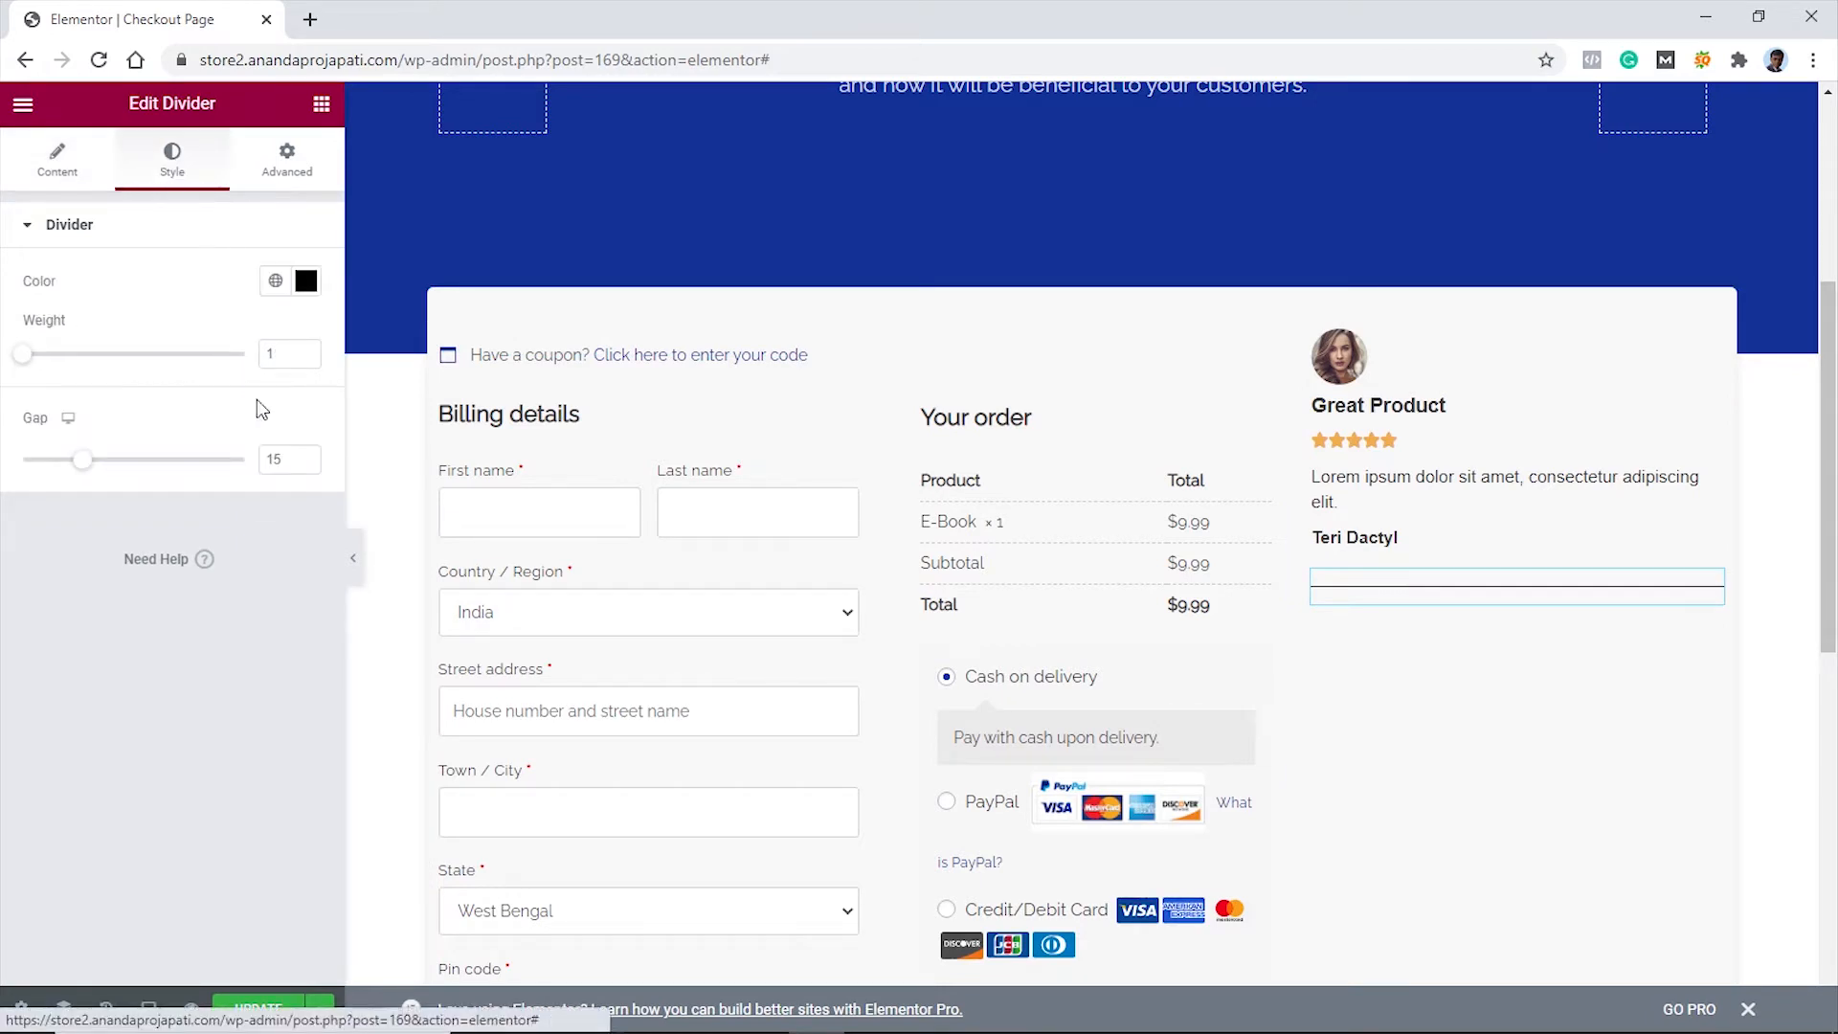
pyautogui.click(304, 289)
pyautogui.moveTo(81, 421); pyautogui.dragTo(36, 391)
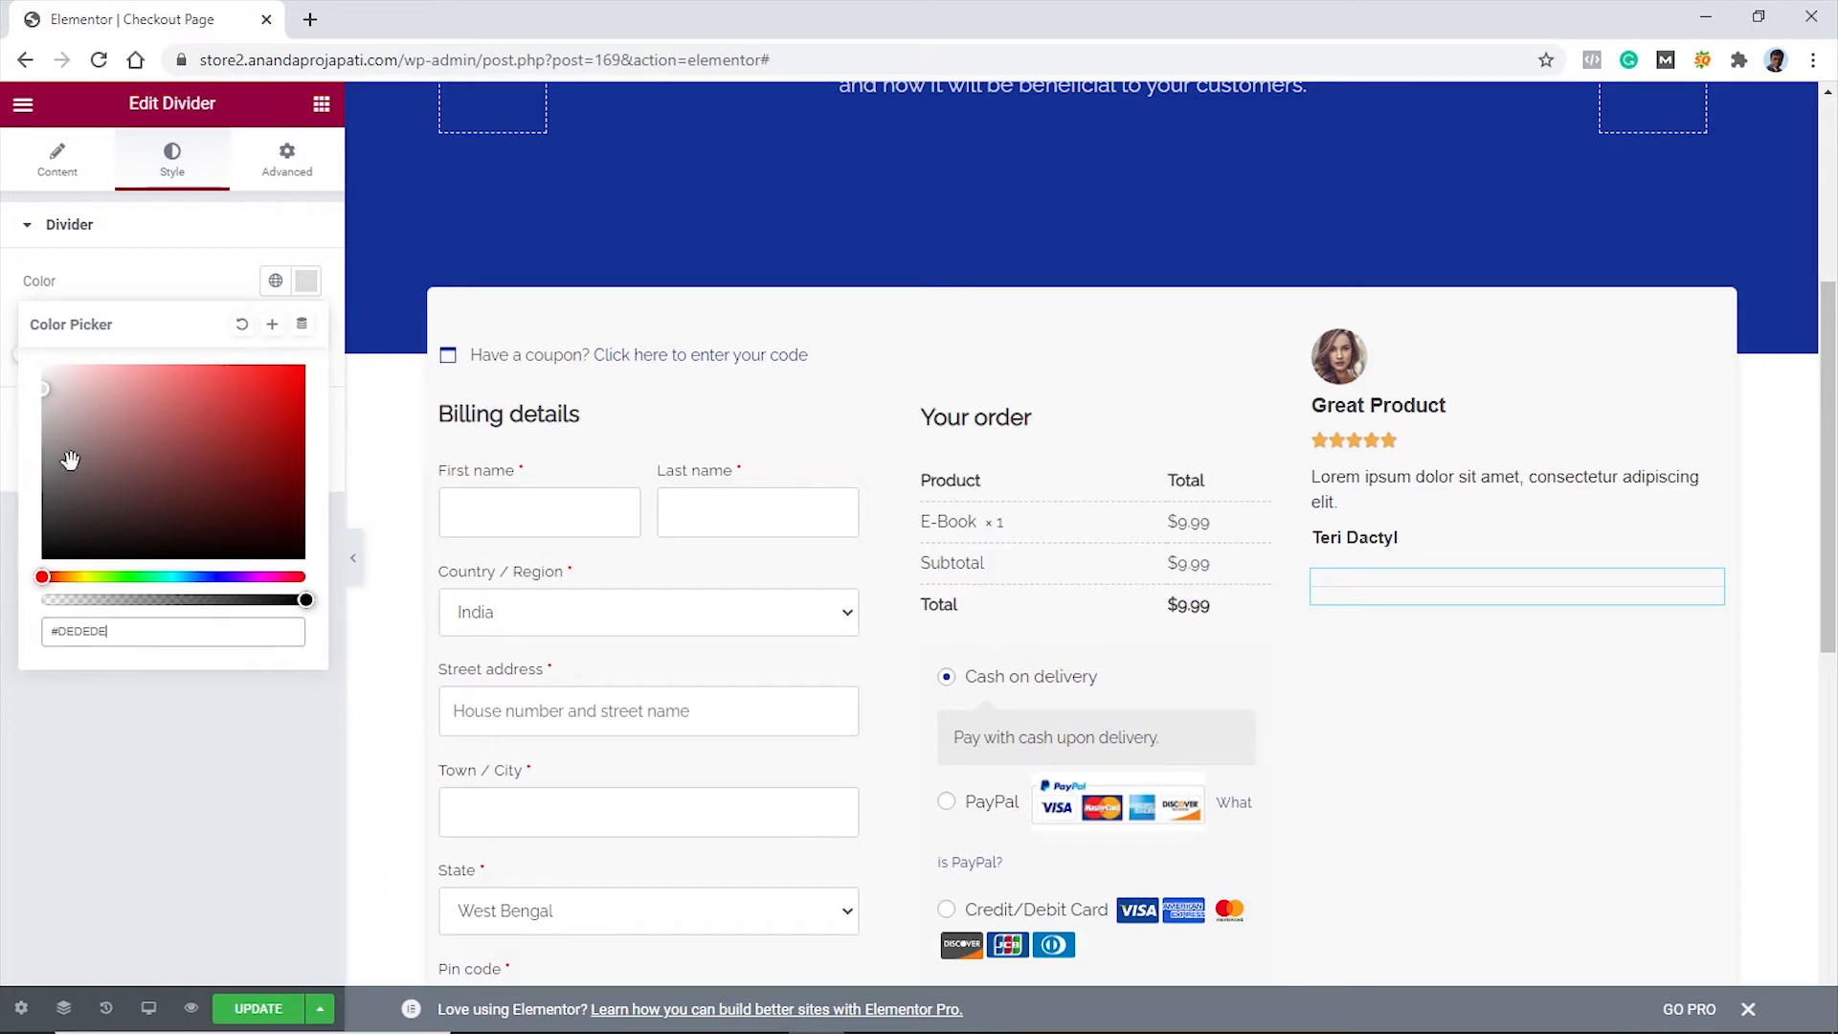
pyautogui.click(43, 392)
pyautogui.moveTo(38, 398); pyautogui.dragTo(38, 404)
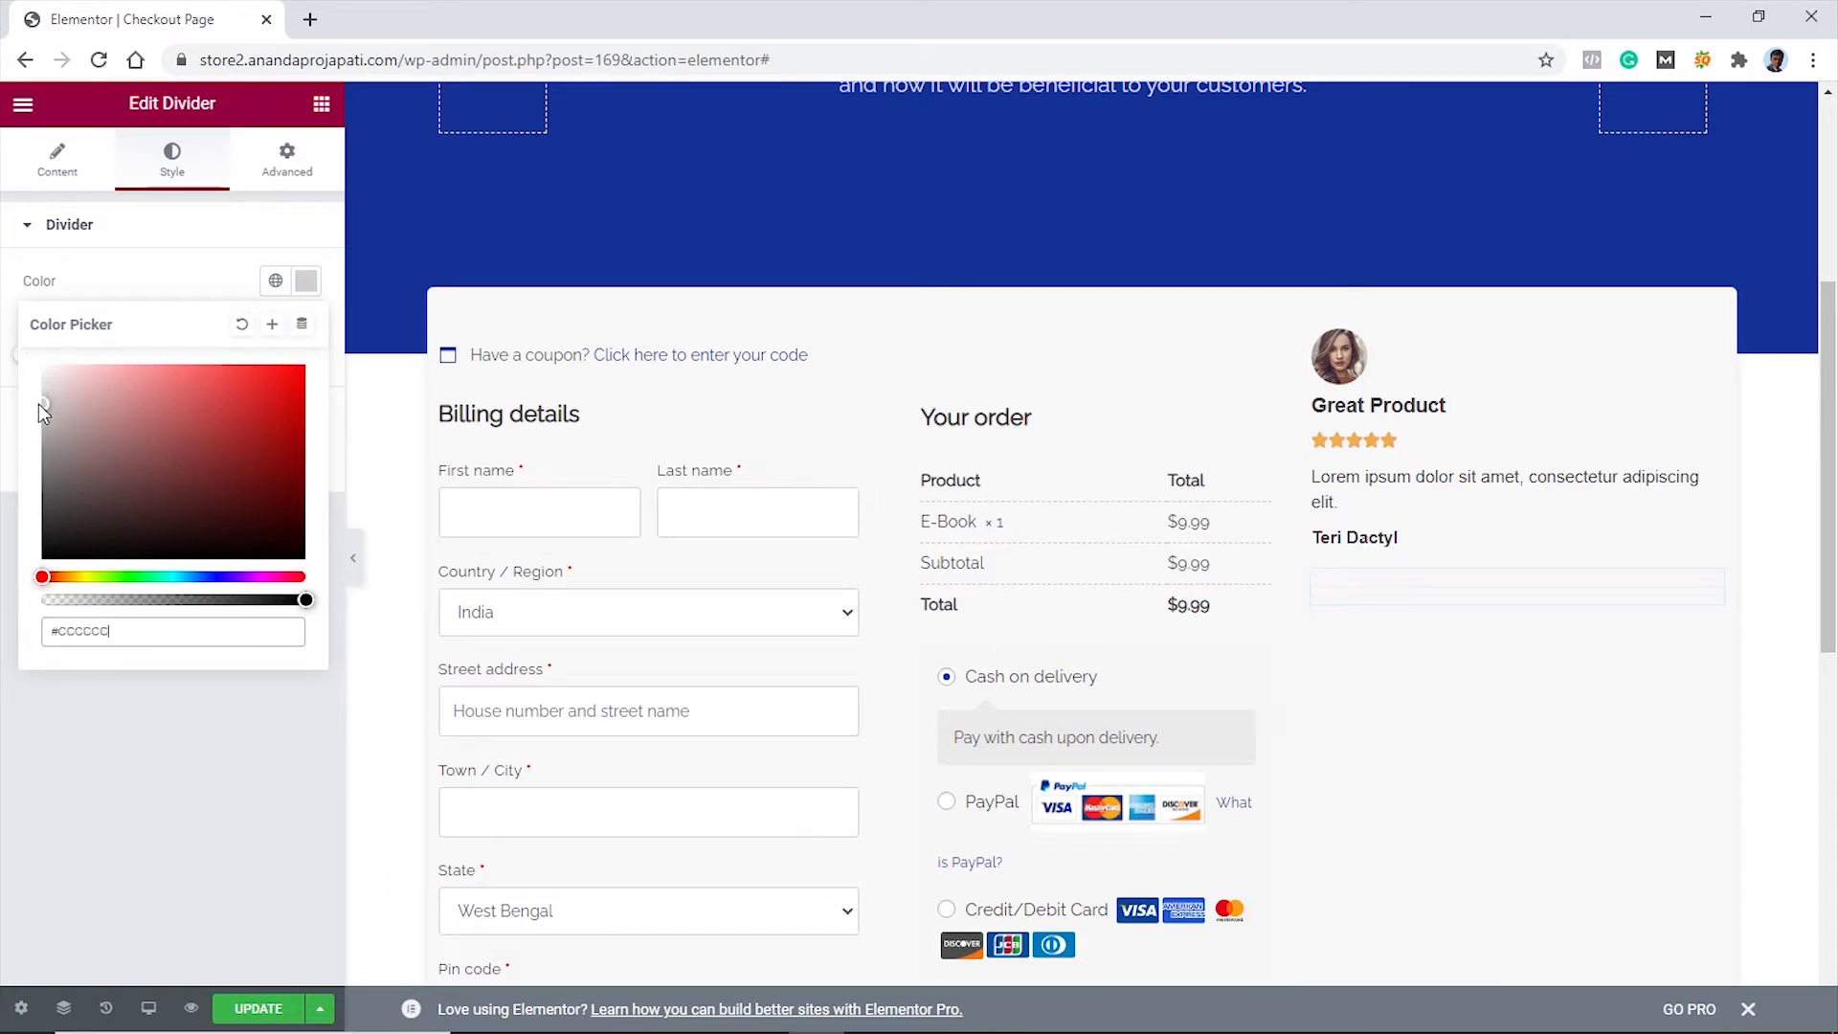
pyautogui.click(142, 791)
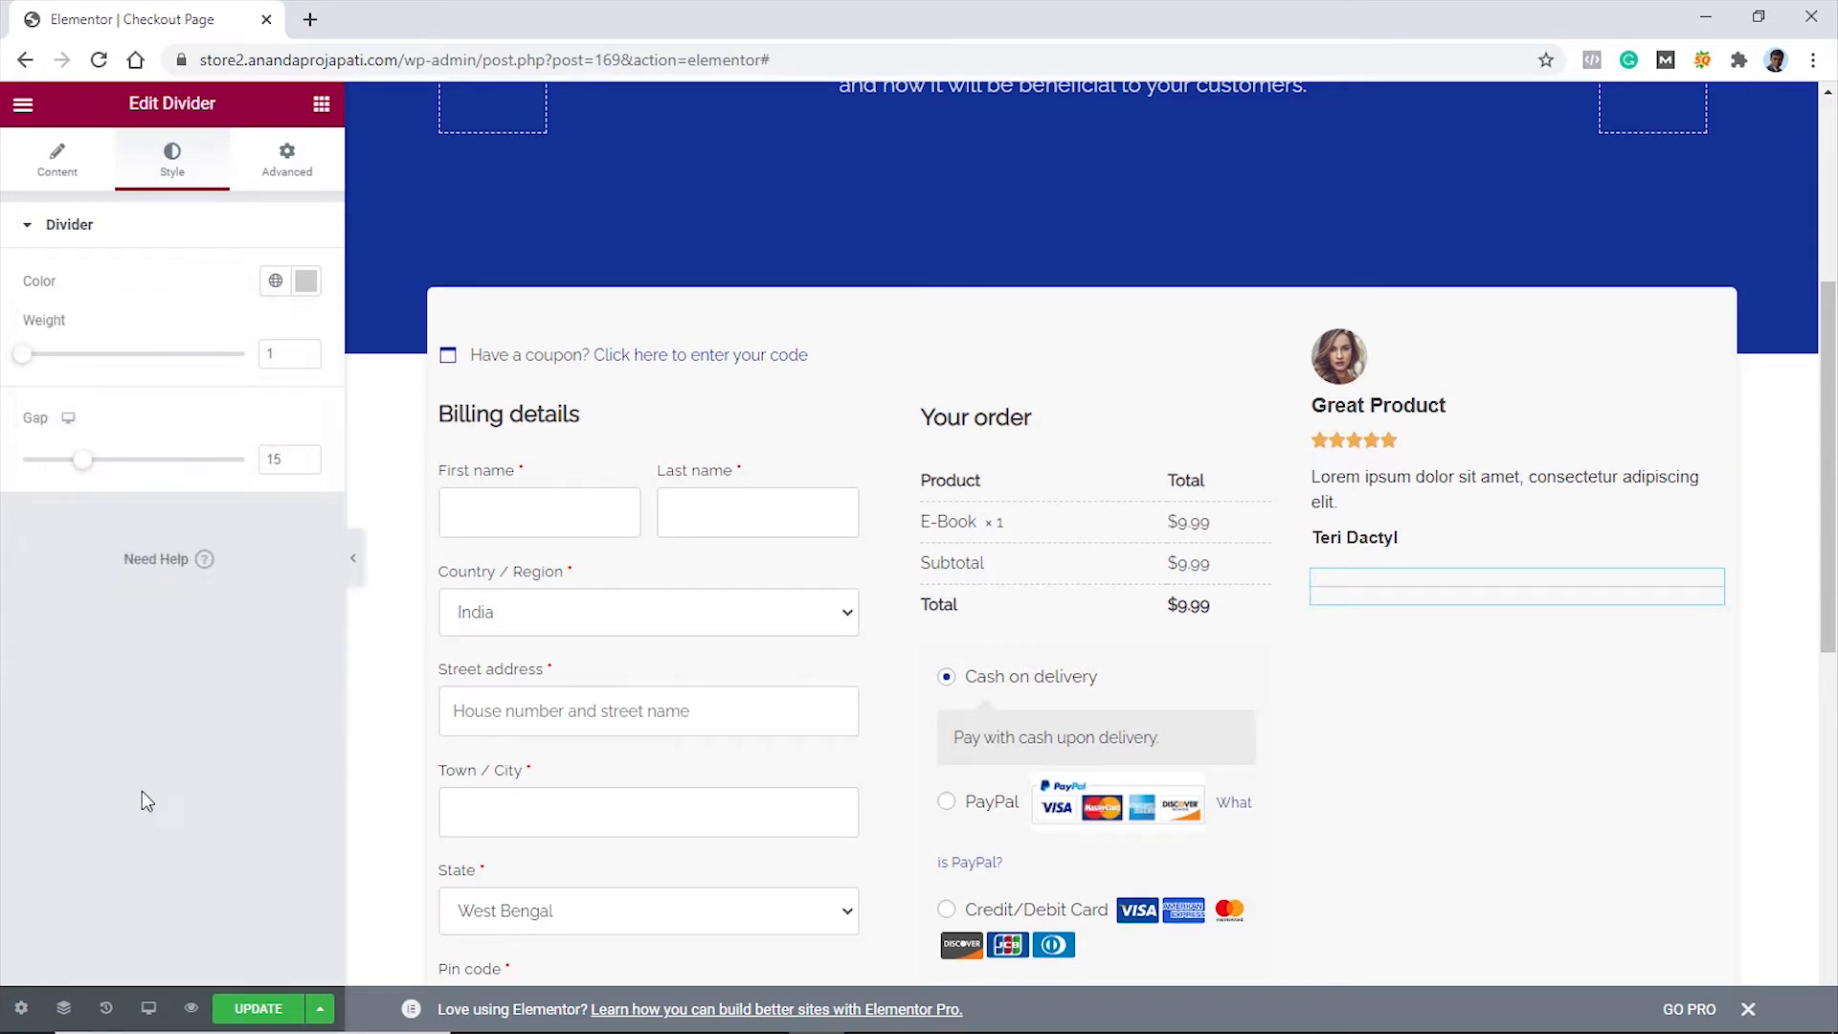
pyautogui.click(353, 559)
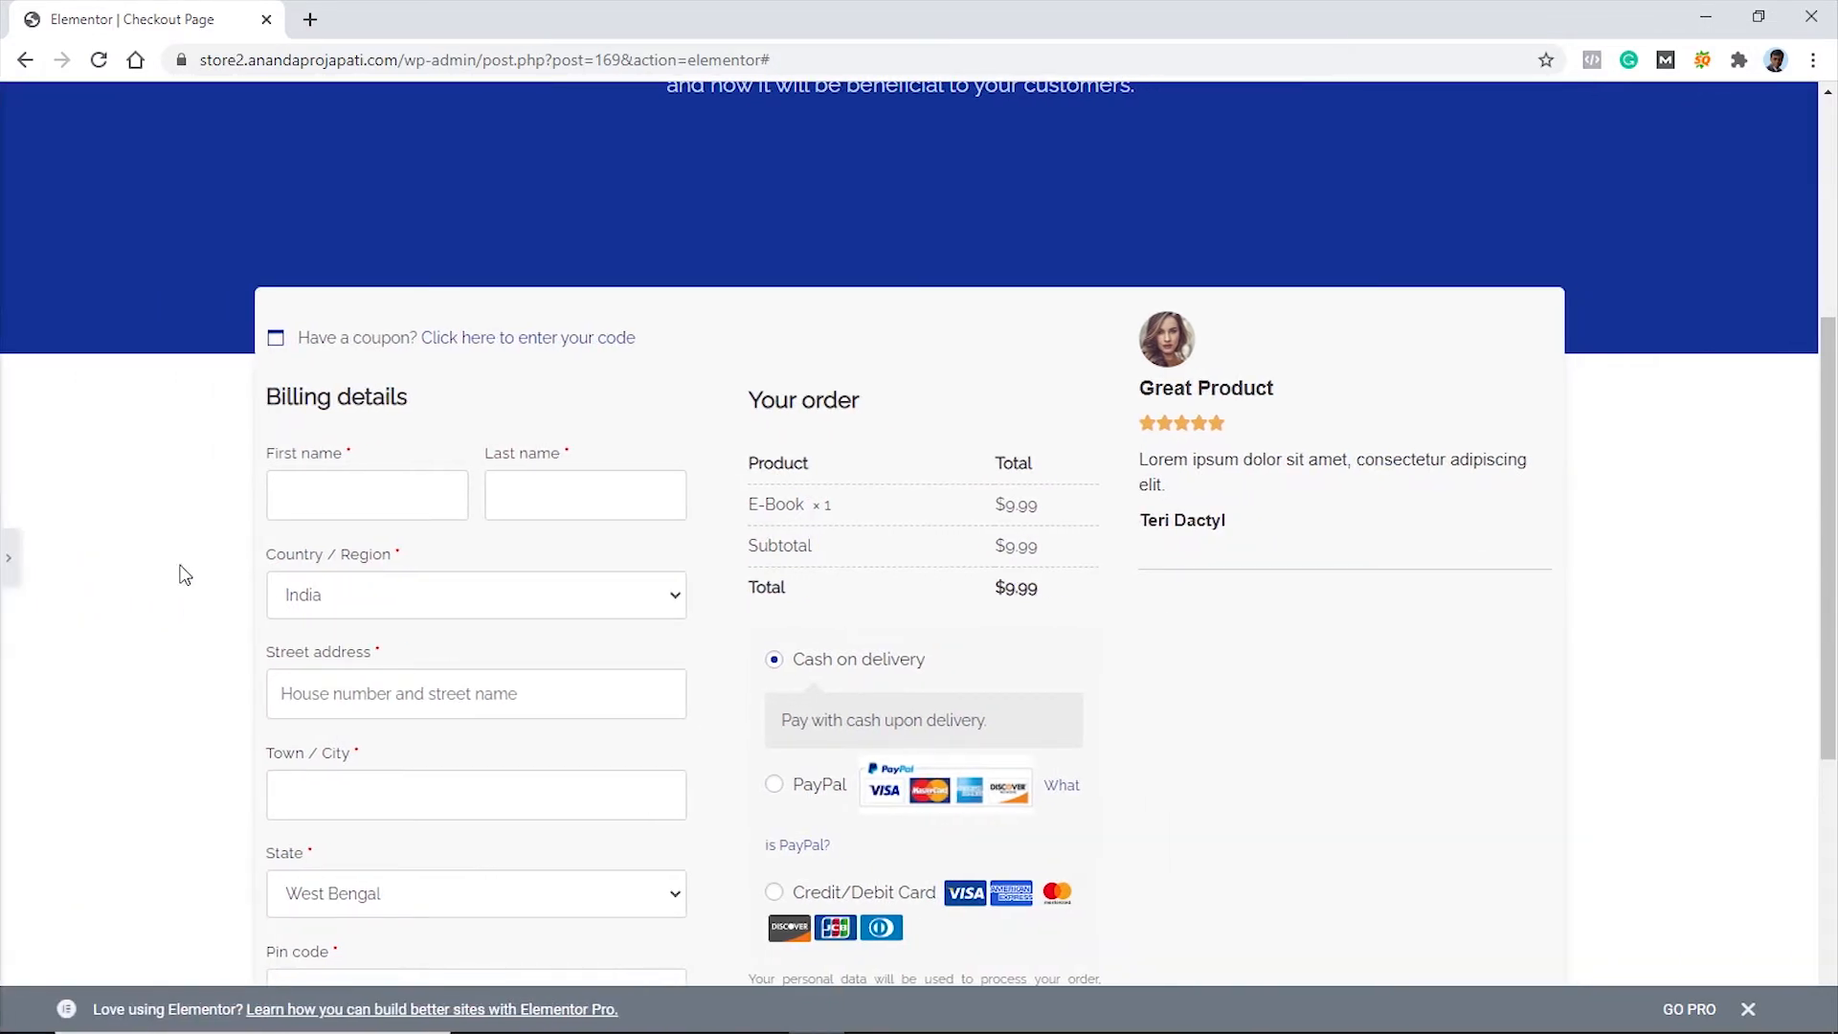
pyautogui.click(8, 558)
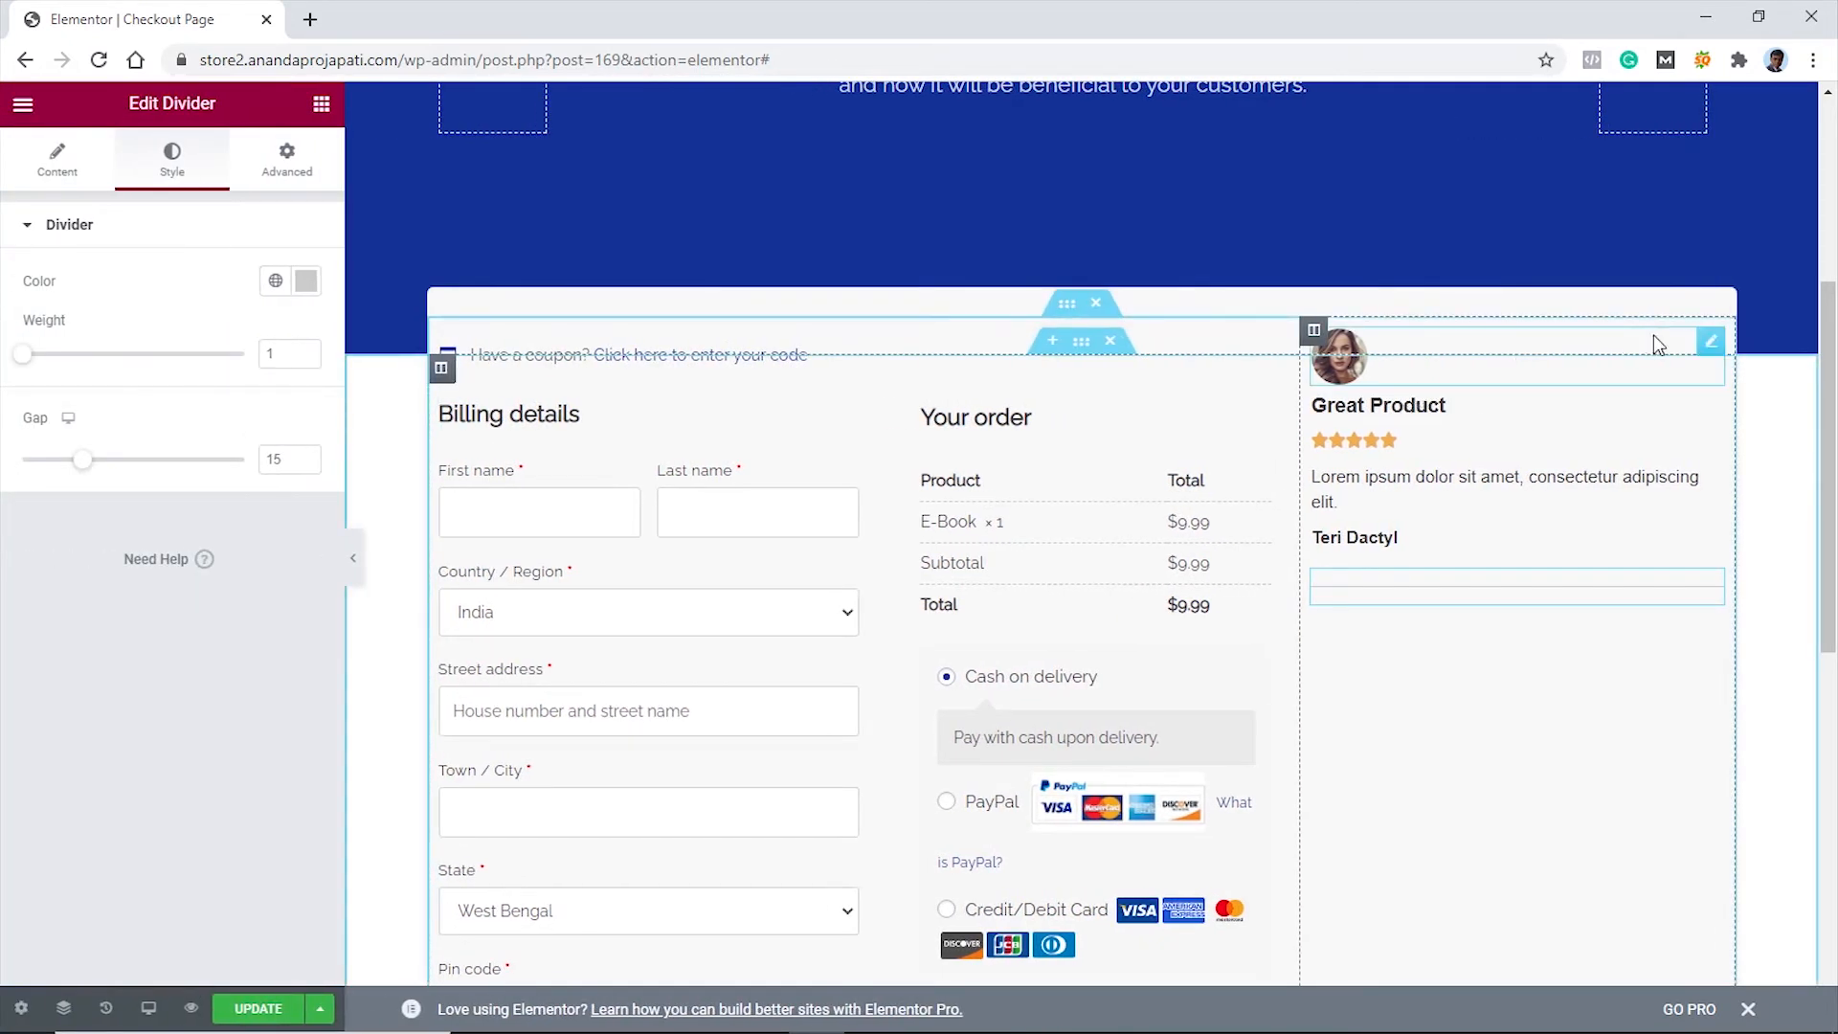
# Copy the portrait image and the "Great Product" heading below the divider to start a second testimonial
pyautogui.rightClick(1713, 348)
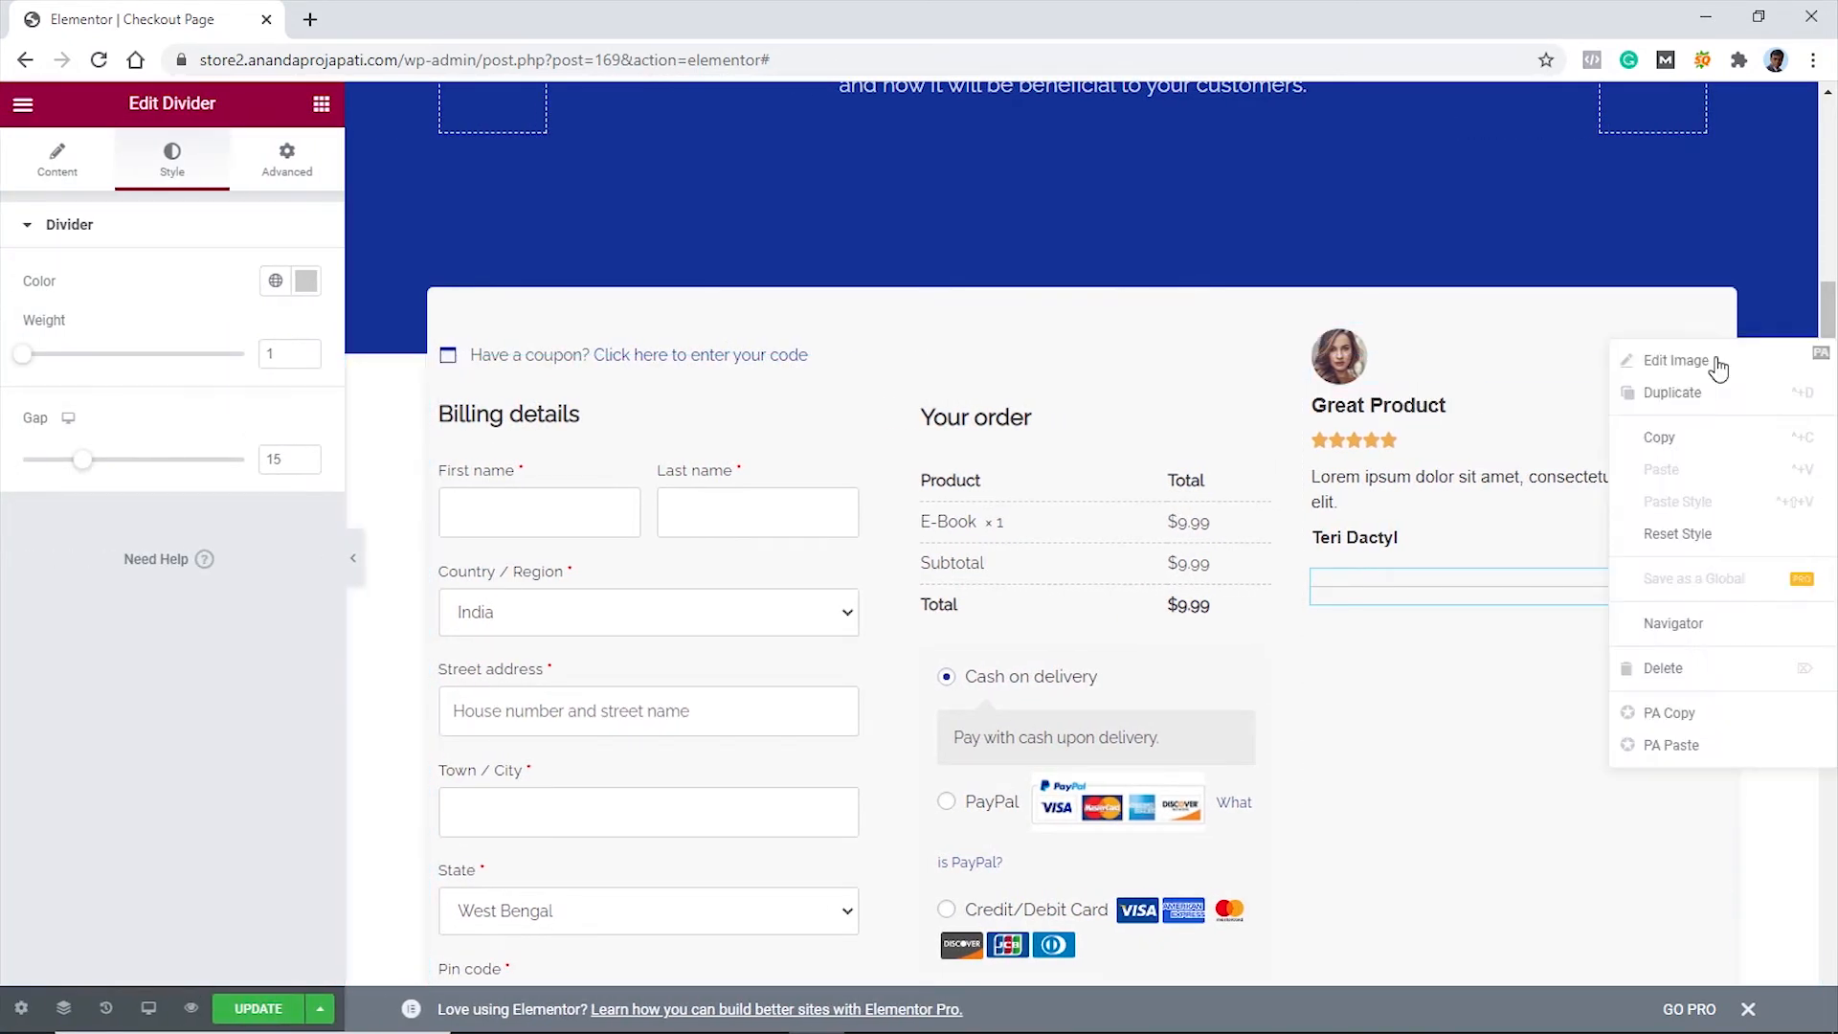
pyautogui.click(1690, 436)
pyautogui.rightClick(1538, 603)
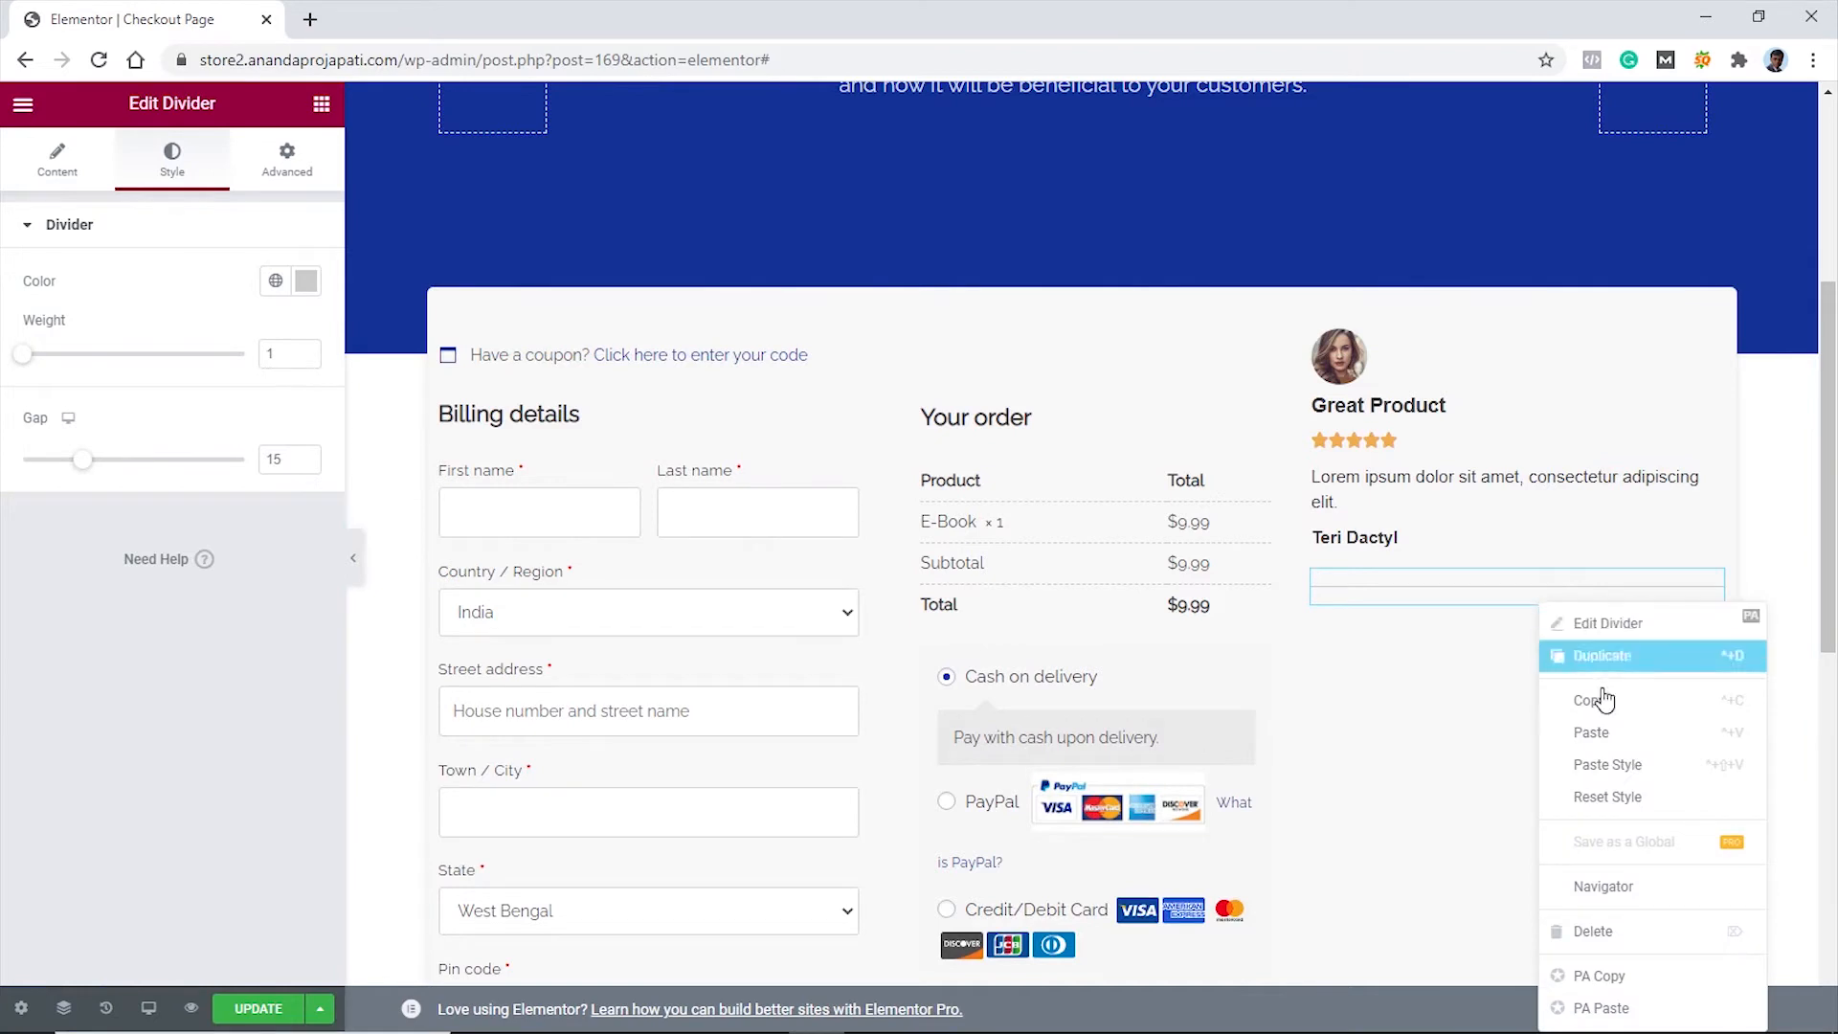
pyautogui.click(1610, 726)
pyautogui.rightClick(1561, 412)
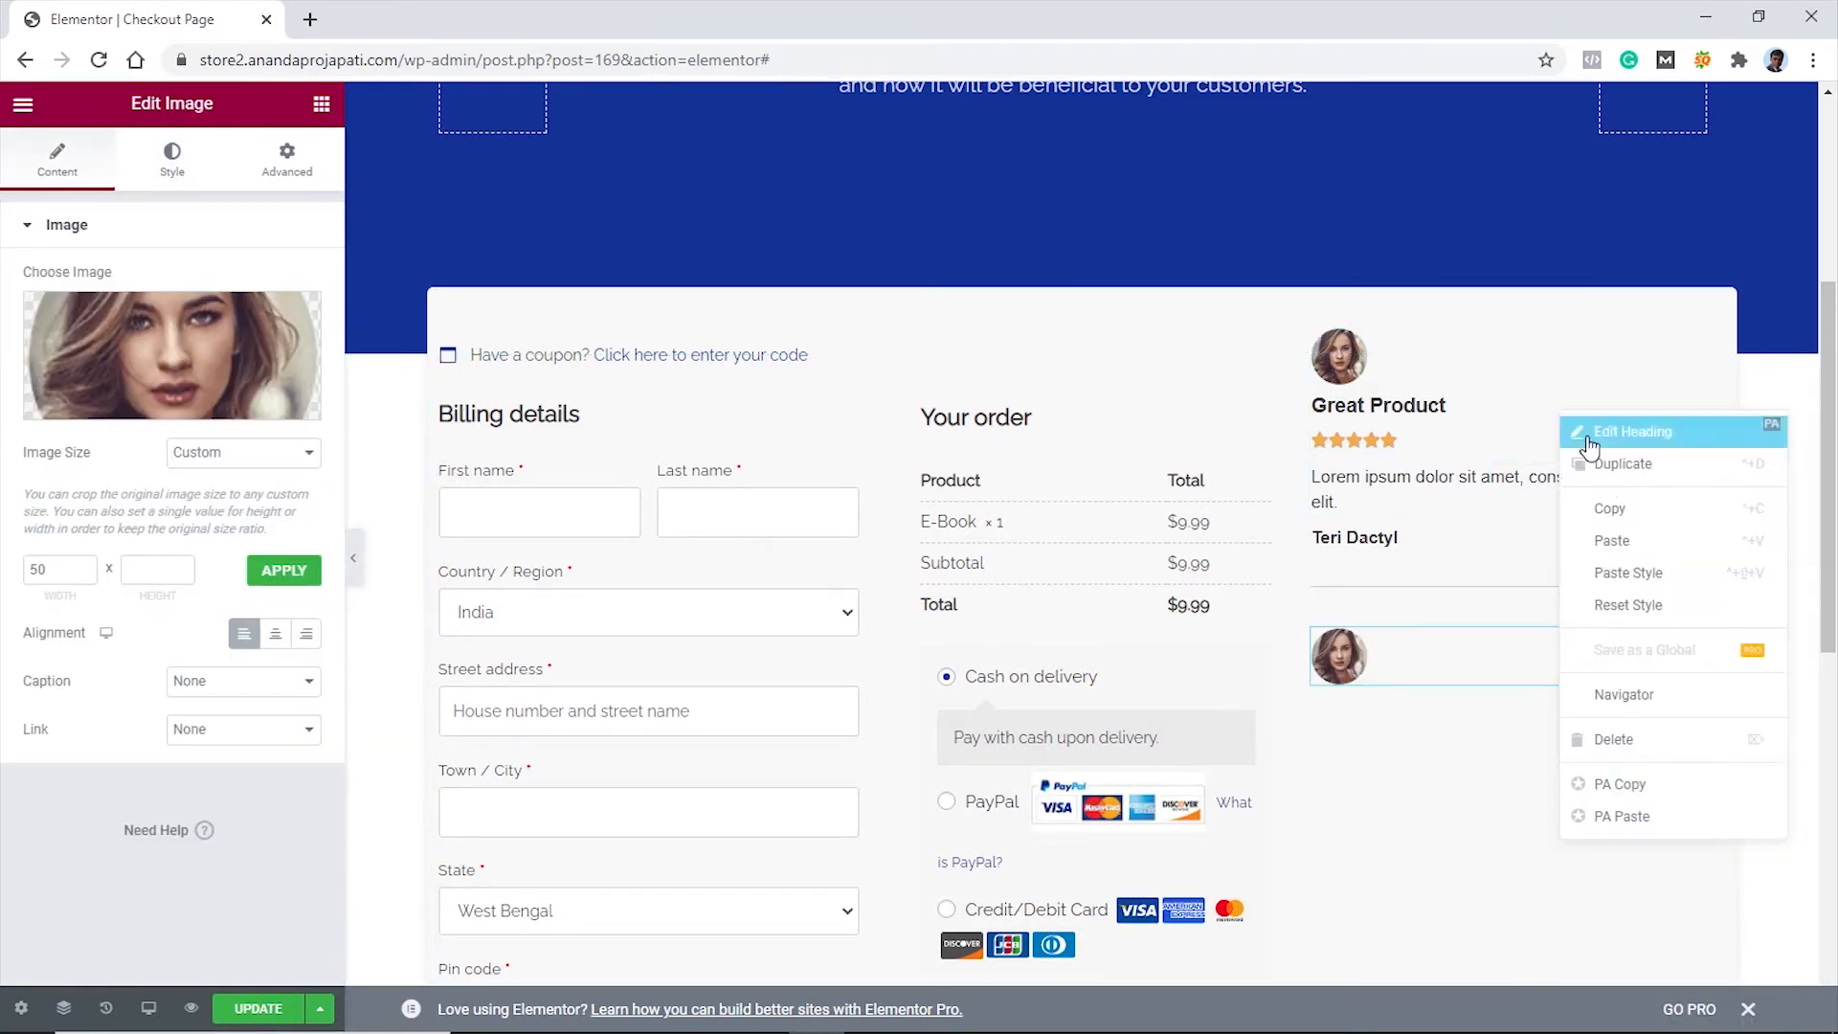
pyautogui.click(1611, 513)
pyautogui.rightClick(1517, 653)
pyautogui.click(1576, 734)
# Copy the first testimonial's star rating and text below the second testimonial's "Great Product" heading
pyautogui.rightClick(1605, 446)
pyautogui.click(1654, 546)
pyautogui.rightClick(1566, 707)
pyautogui.click(1618, 735)
pyautogui.rightClick(1549, 504)
pyautogui.click(1600, 603)
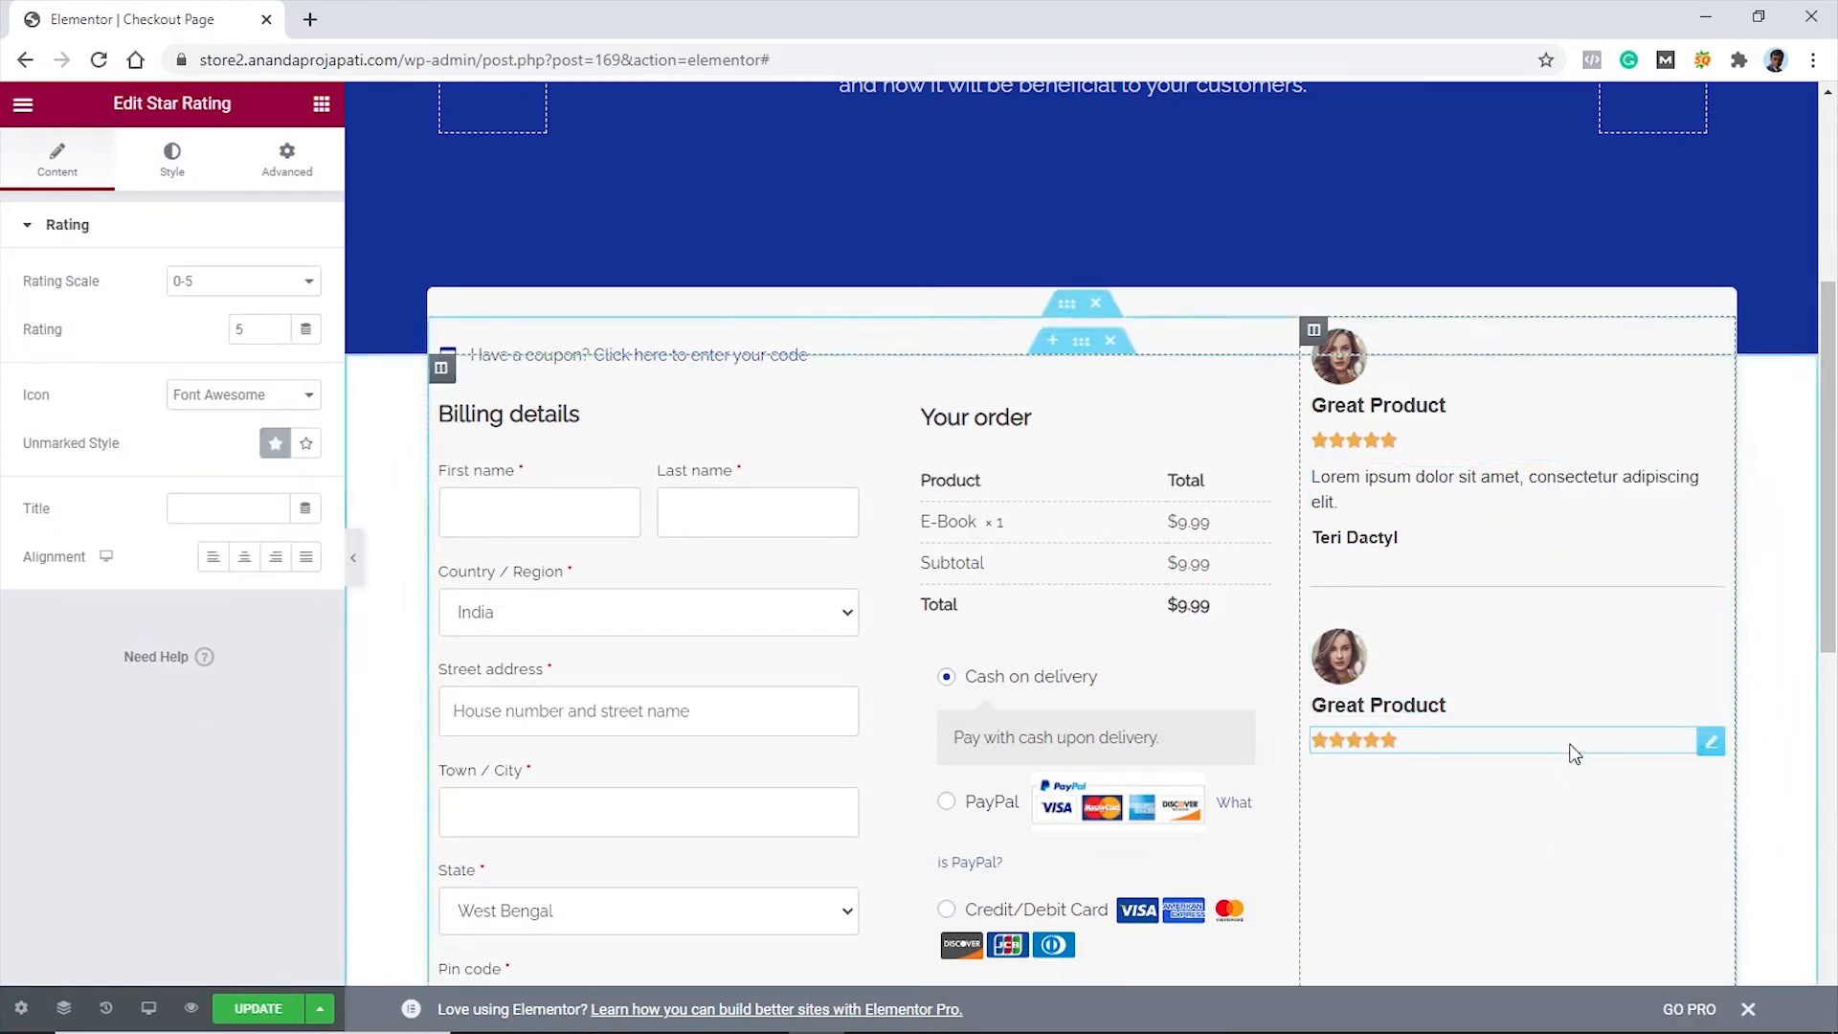
pyautogui.rightClick(1570, 746)
pyautogui.click(1620, 735)
# Copy the reviewer-name heading and the divider below the second testimonial's text
pyautogui.rightClick(1443, 546)
pyautogui.click(1494, 644)
pyautogui.rightClick(1543, 793)
pyautogui.click(1597, 731)
pyautogui.scroll(-2, 1551, 575)
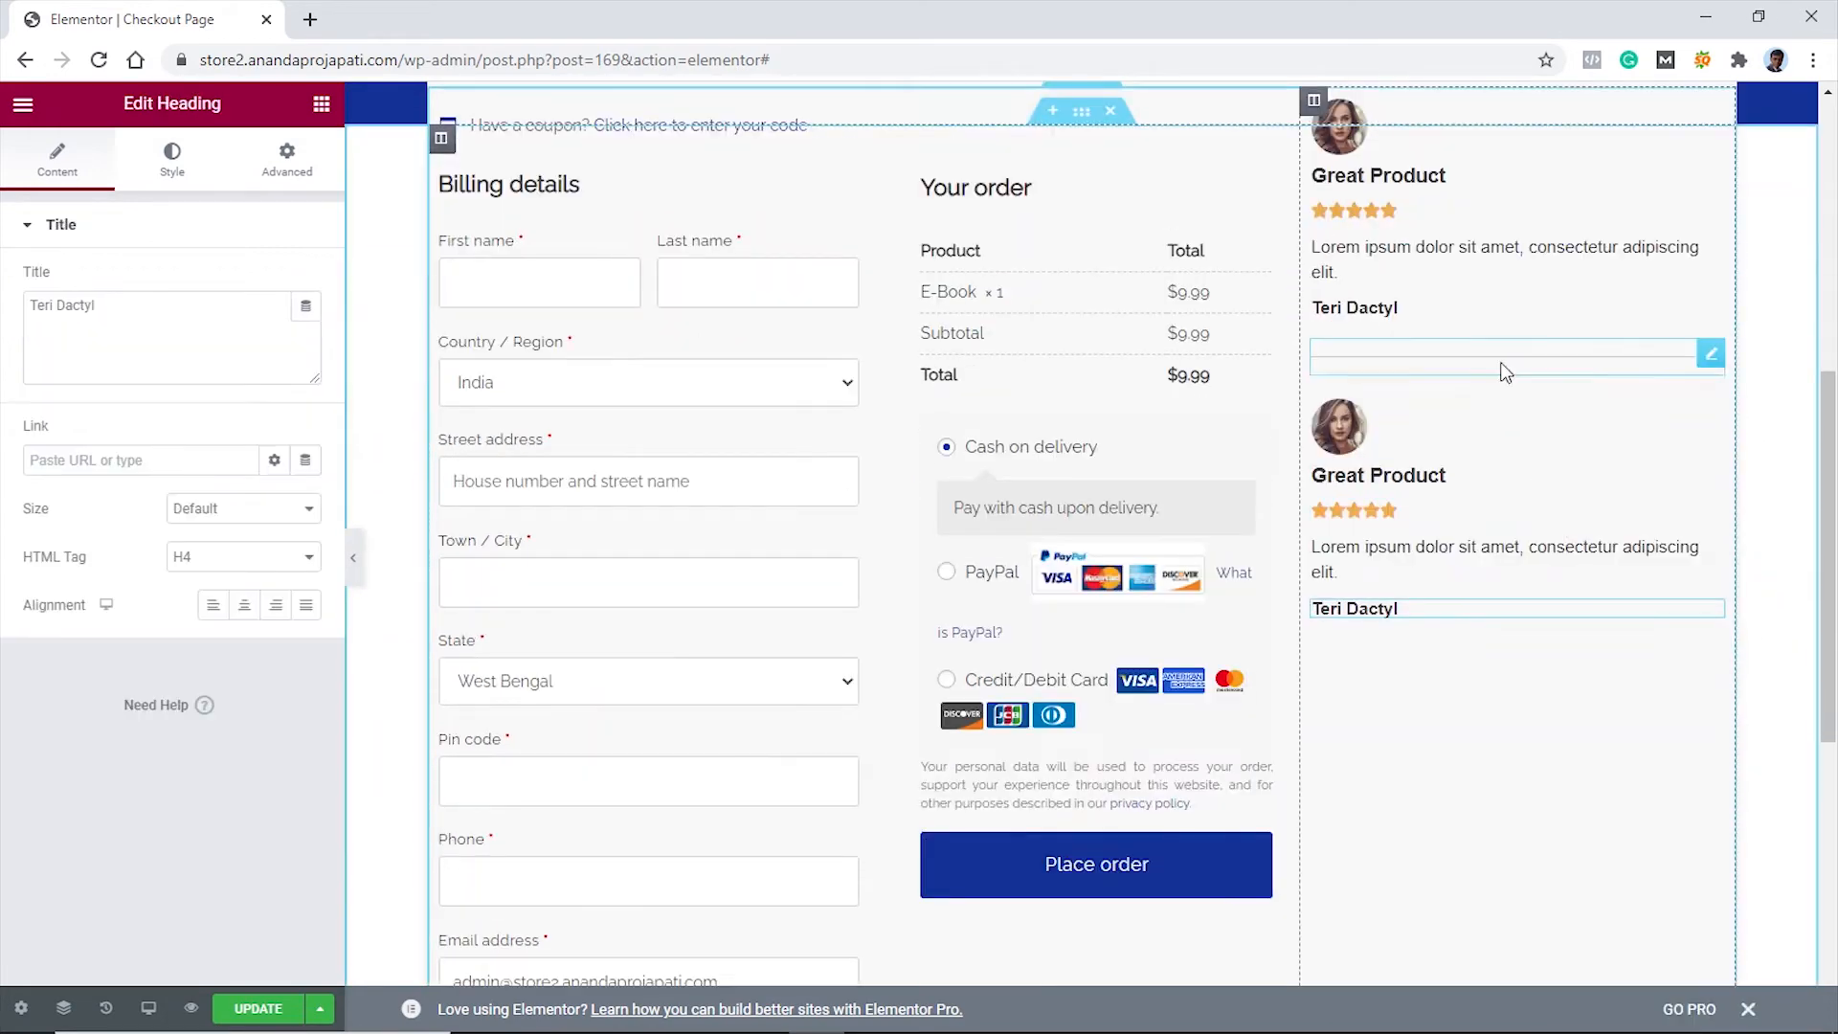
pyautogui.rightClick(1500, 360)
pyautogui.click(1547, 457)
pyautogui.rightClick(1560, 610)
pyautogui.click(1610, 731)
# Copy the portrait image and the "Great Product" heading below the second divider to start a third testimonial
pyautogui.rightClick(1440, 439)
pyautogui.click(1496, 538)
pyautogui.rightClick(1549, 662)
pyautogui.click(1600, 734)
pyautogui.rightClick(1517, 471)
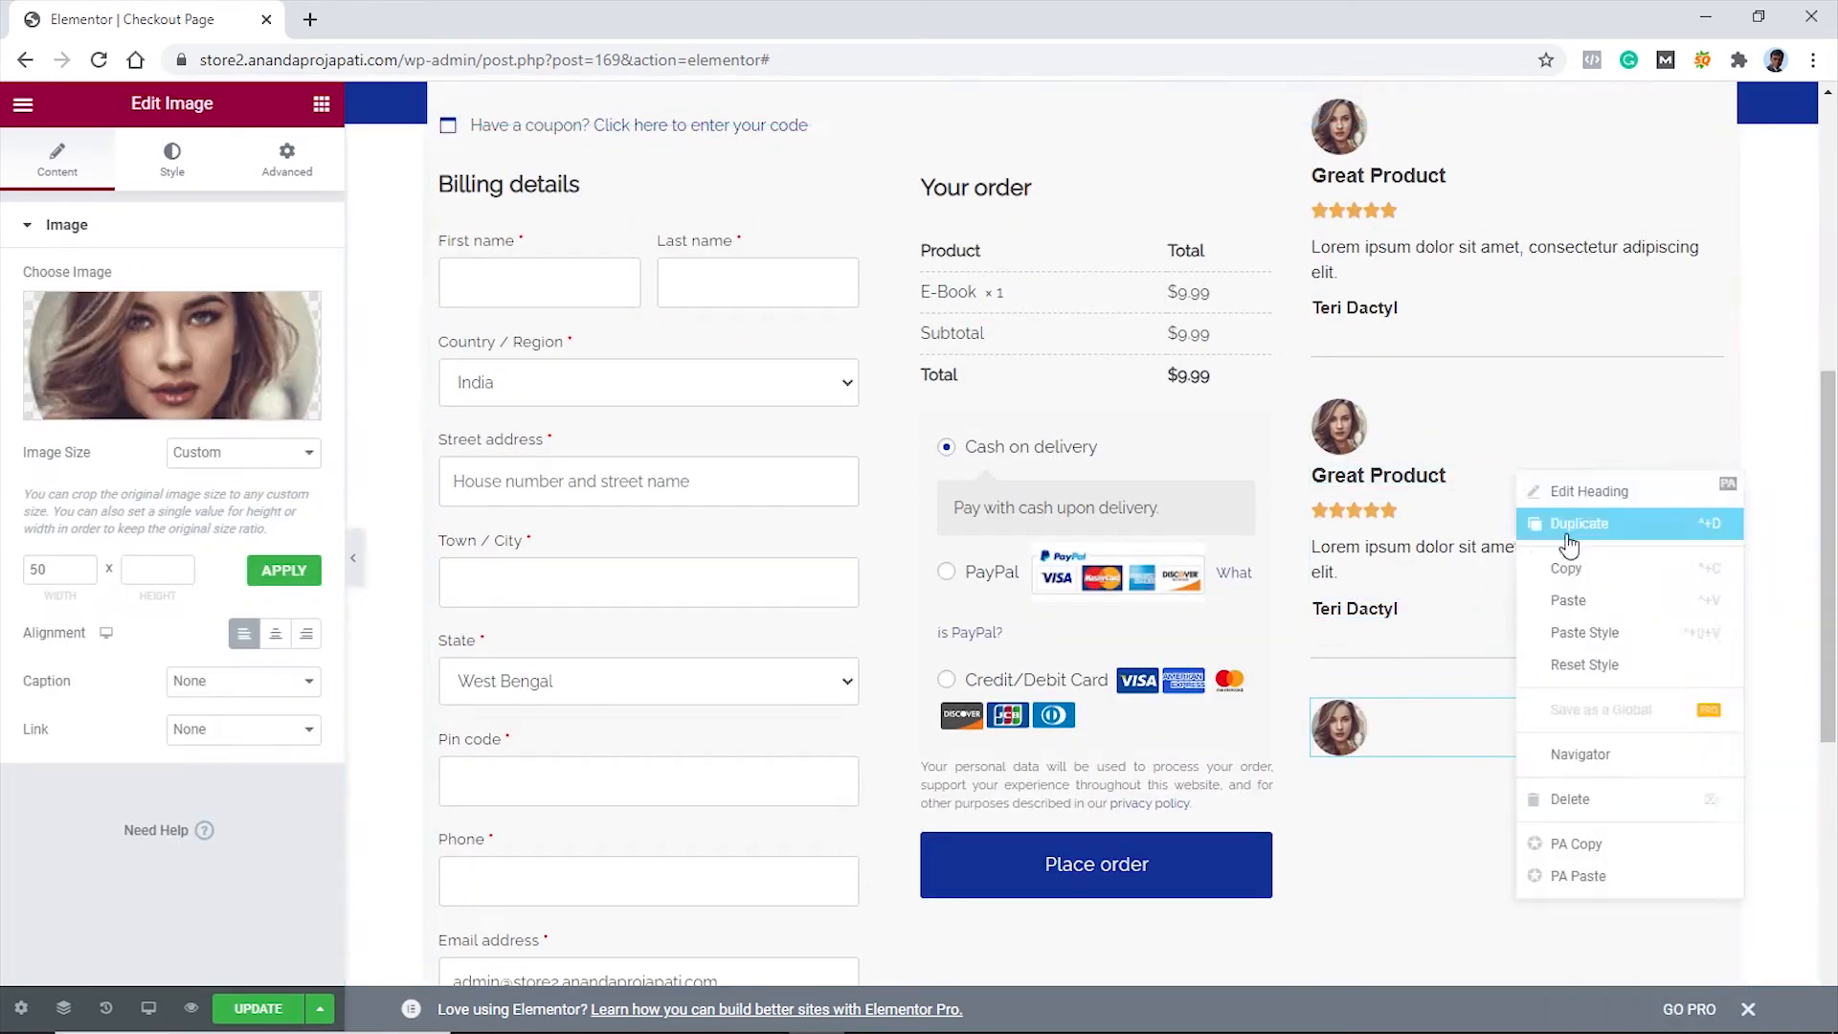
pyautogui.click(1570, 567)
pyautogui.rightClick(1524, 725)
pyautogui.click(1591, 736)
# Copy the second testimonial's star rating and text below the third testimonial's "Great Product" heading
pyautogui.click(1574, 627)
pyautogui.rightClick(1549, 777)
pyautogui.click(1601, 735)
pyautogui.rightClick(1511, 549)
pyautogui.click(1565, 648)
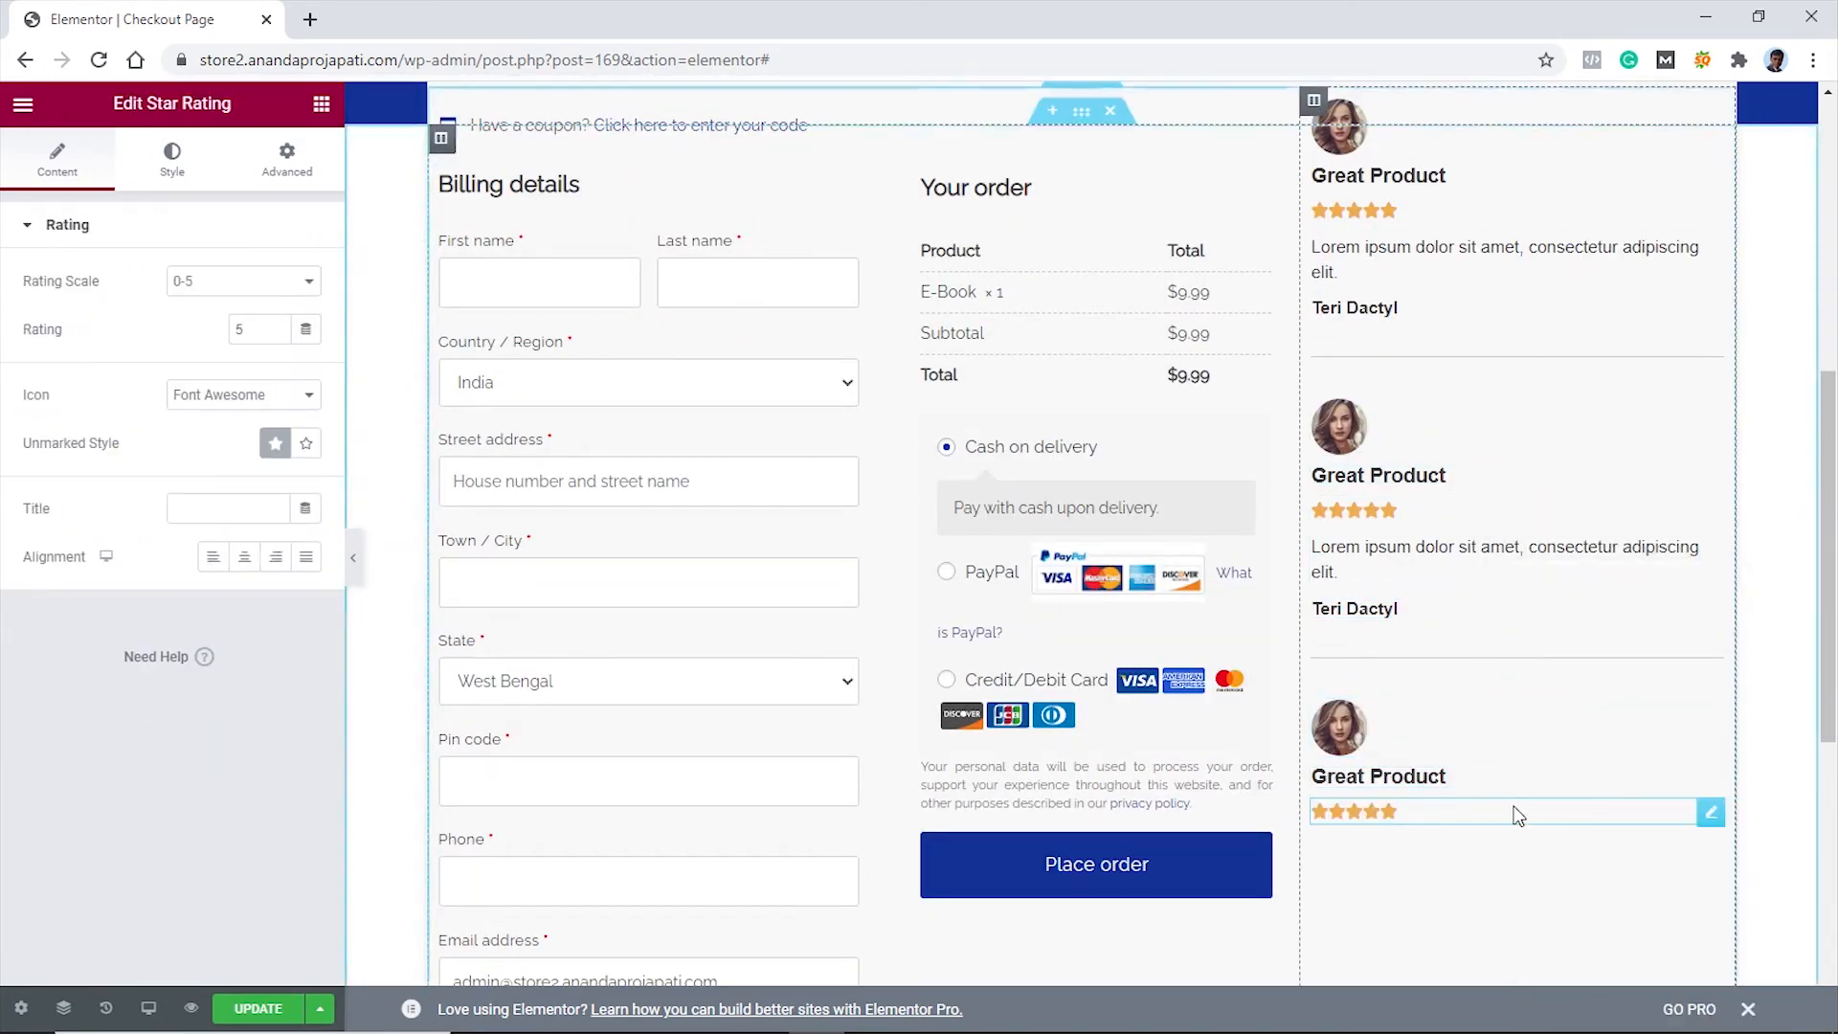
pyautogui.rightClick(1518, 813)
pyautogui.click(1572, 736)
# Copy the reviewer-name heading below the third testimonial's text
pyautogui.scroll(-2, 1505, 689)
pyautogui.rightClick(1511, 636)
pyautogui.click(1555, 751)
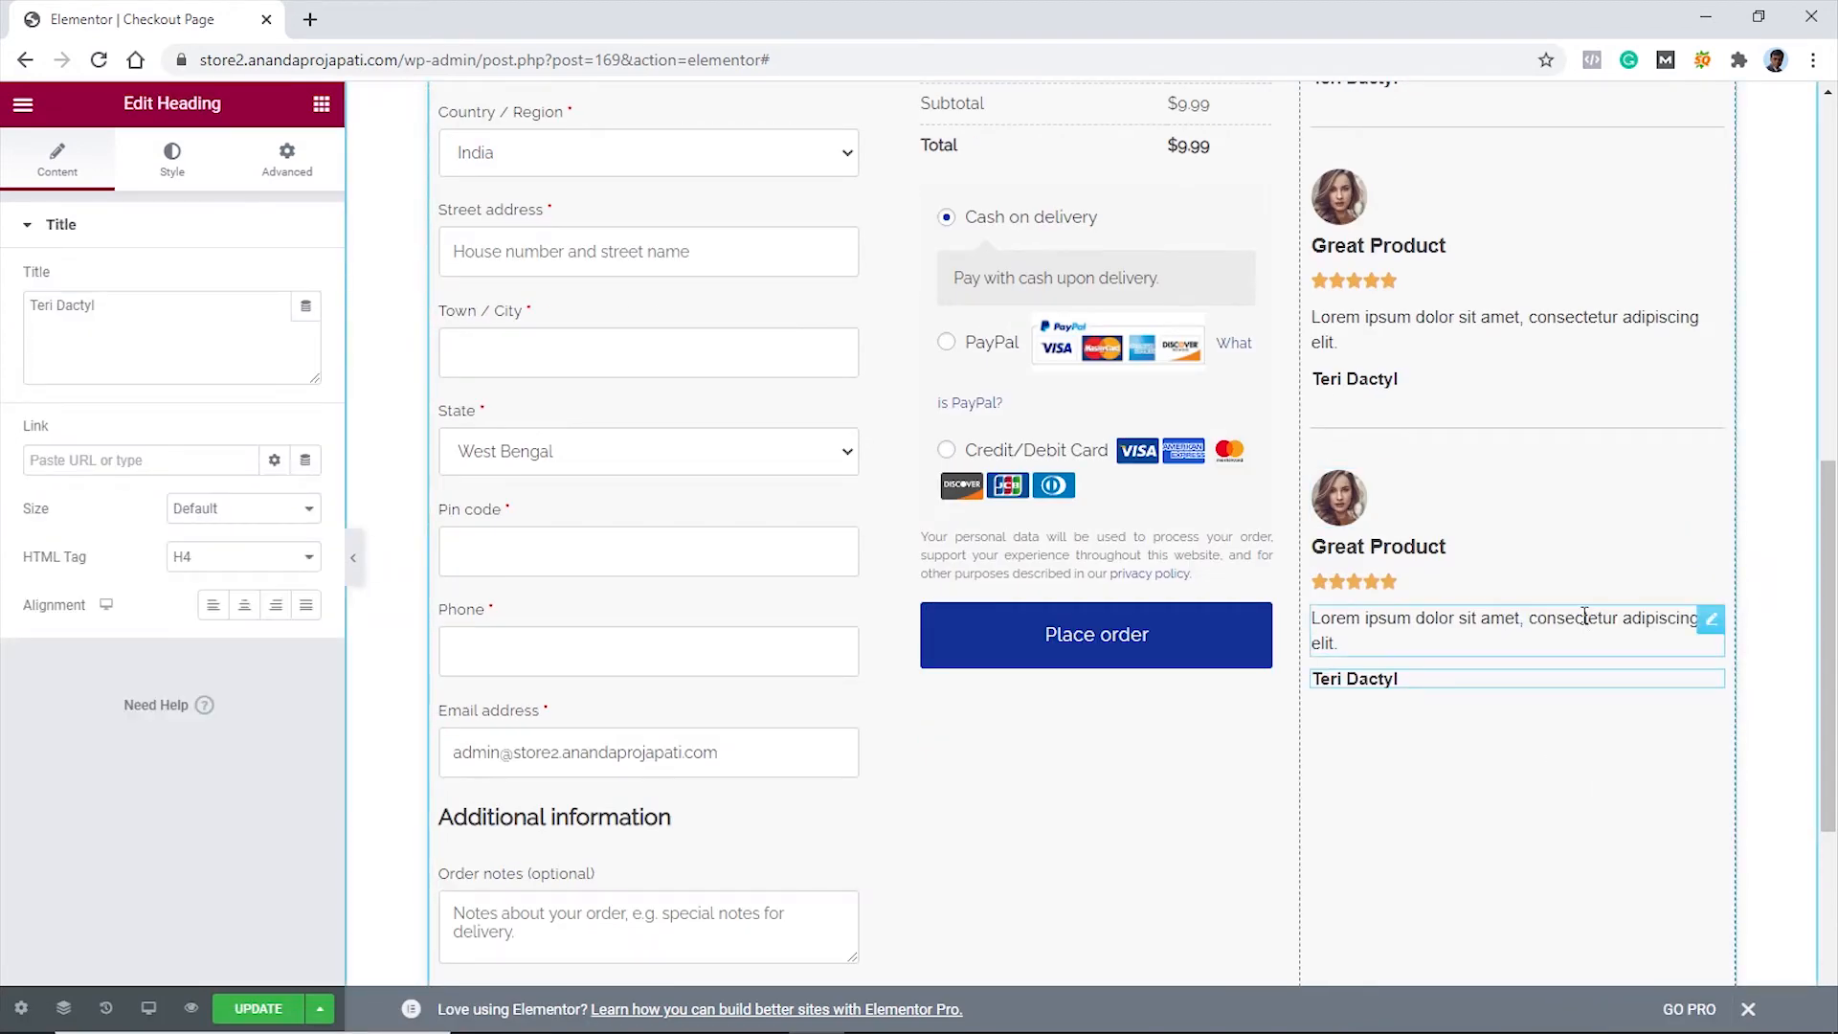
pyautogui.scroll(5, 1580, 624)
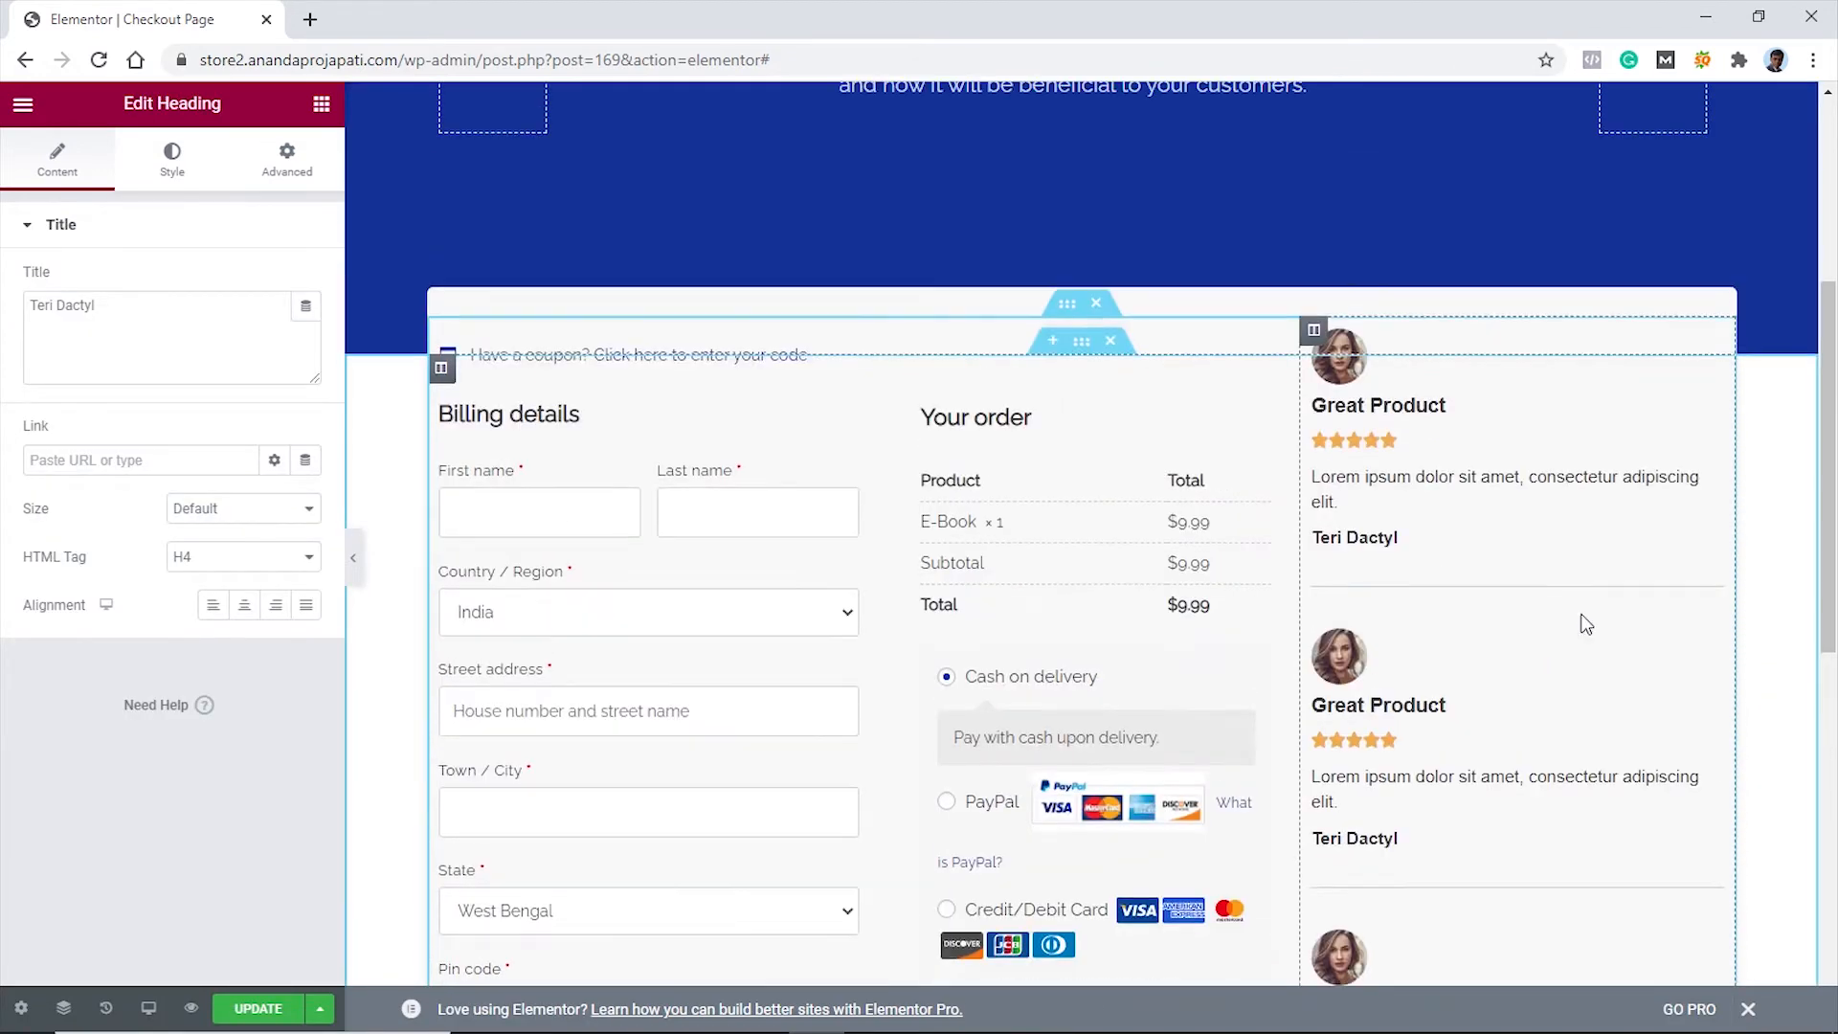
# Give the testimonial column a solid border with width 1 on the left side and 0 on the other sides
pyautogui.click(1313, 331)
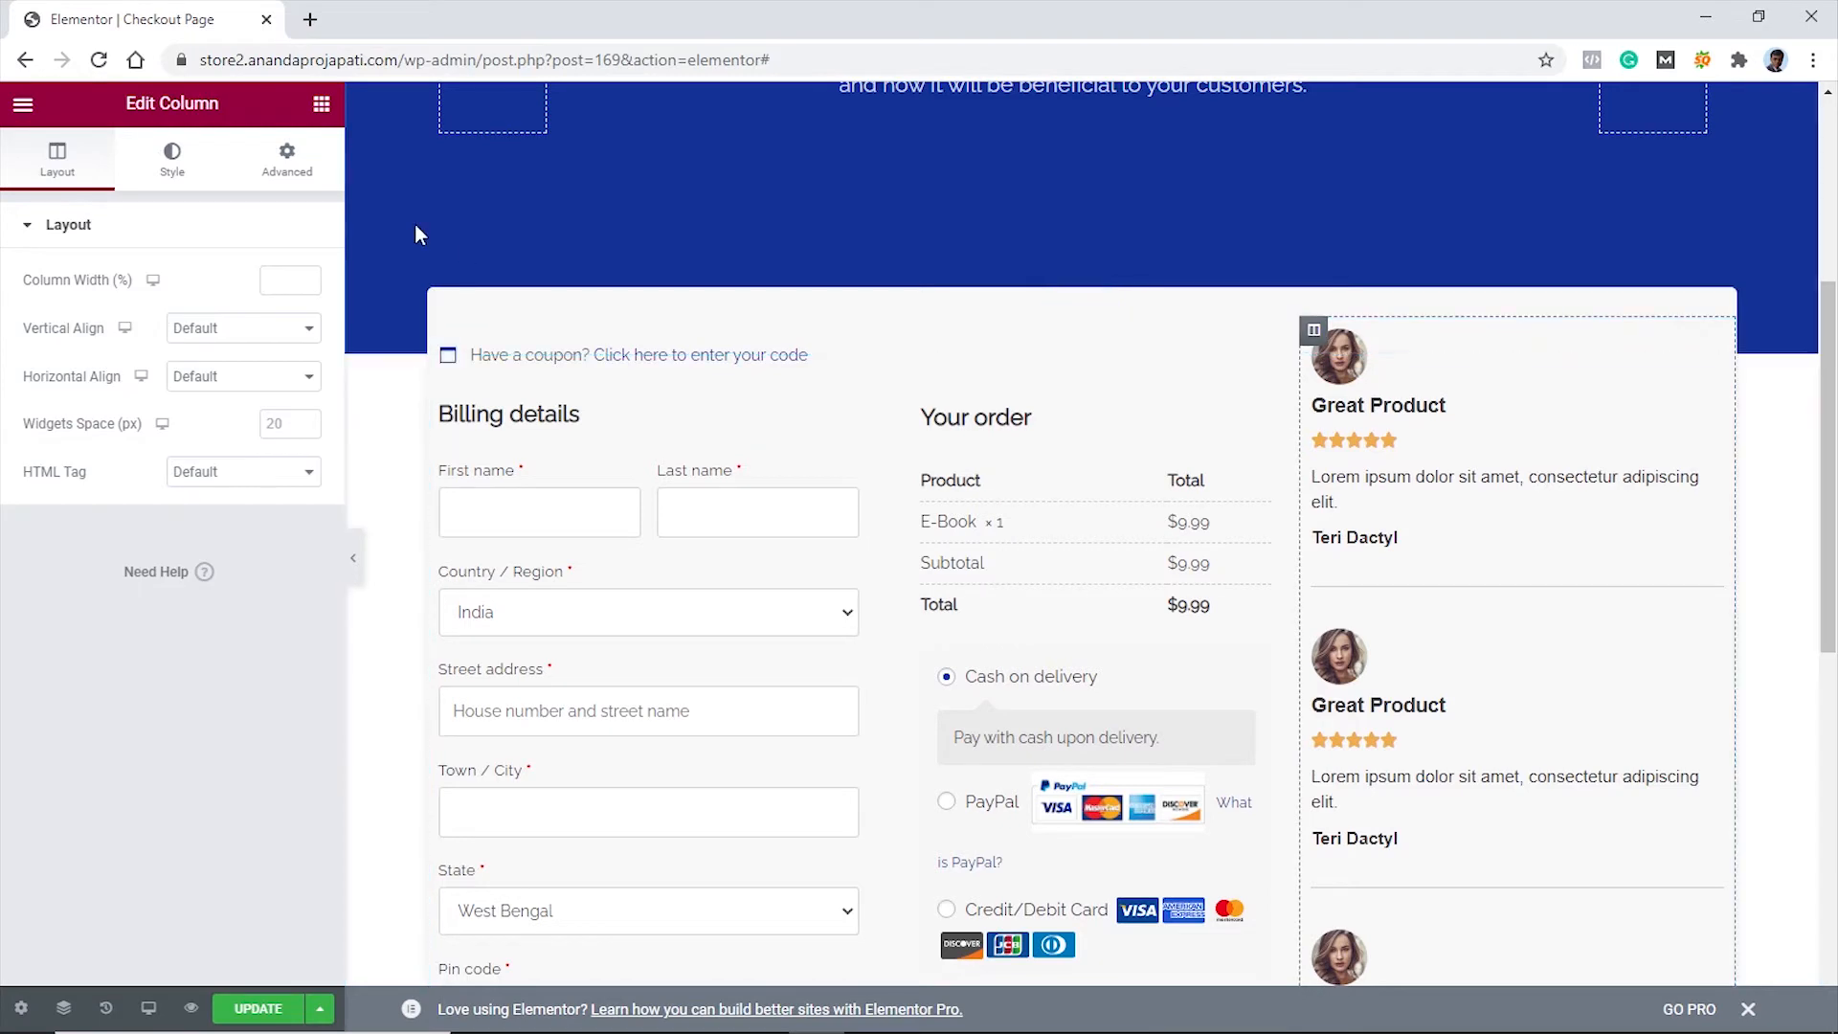
pyautogui.click(173, 165)
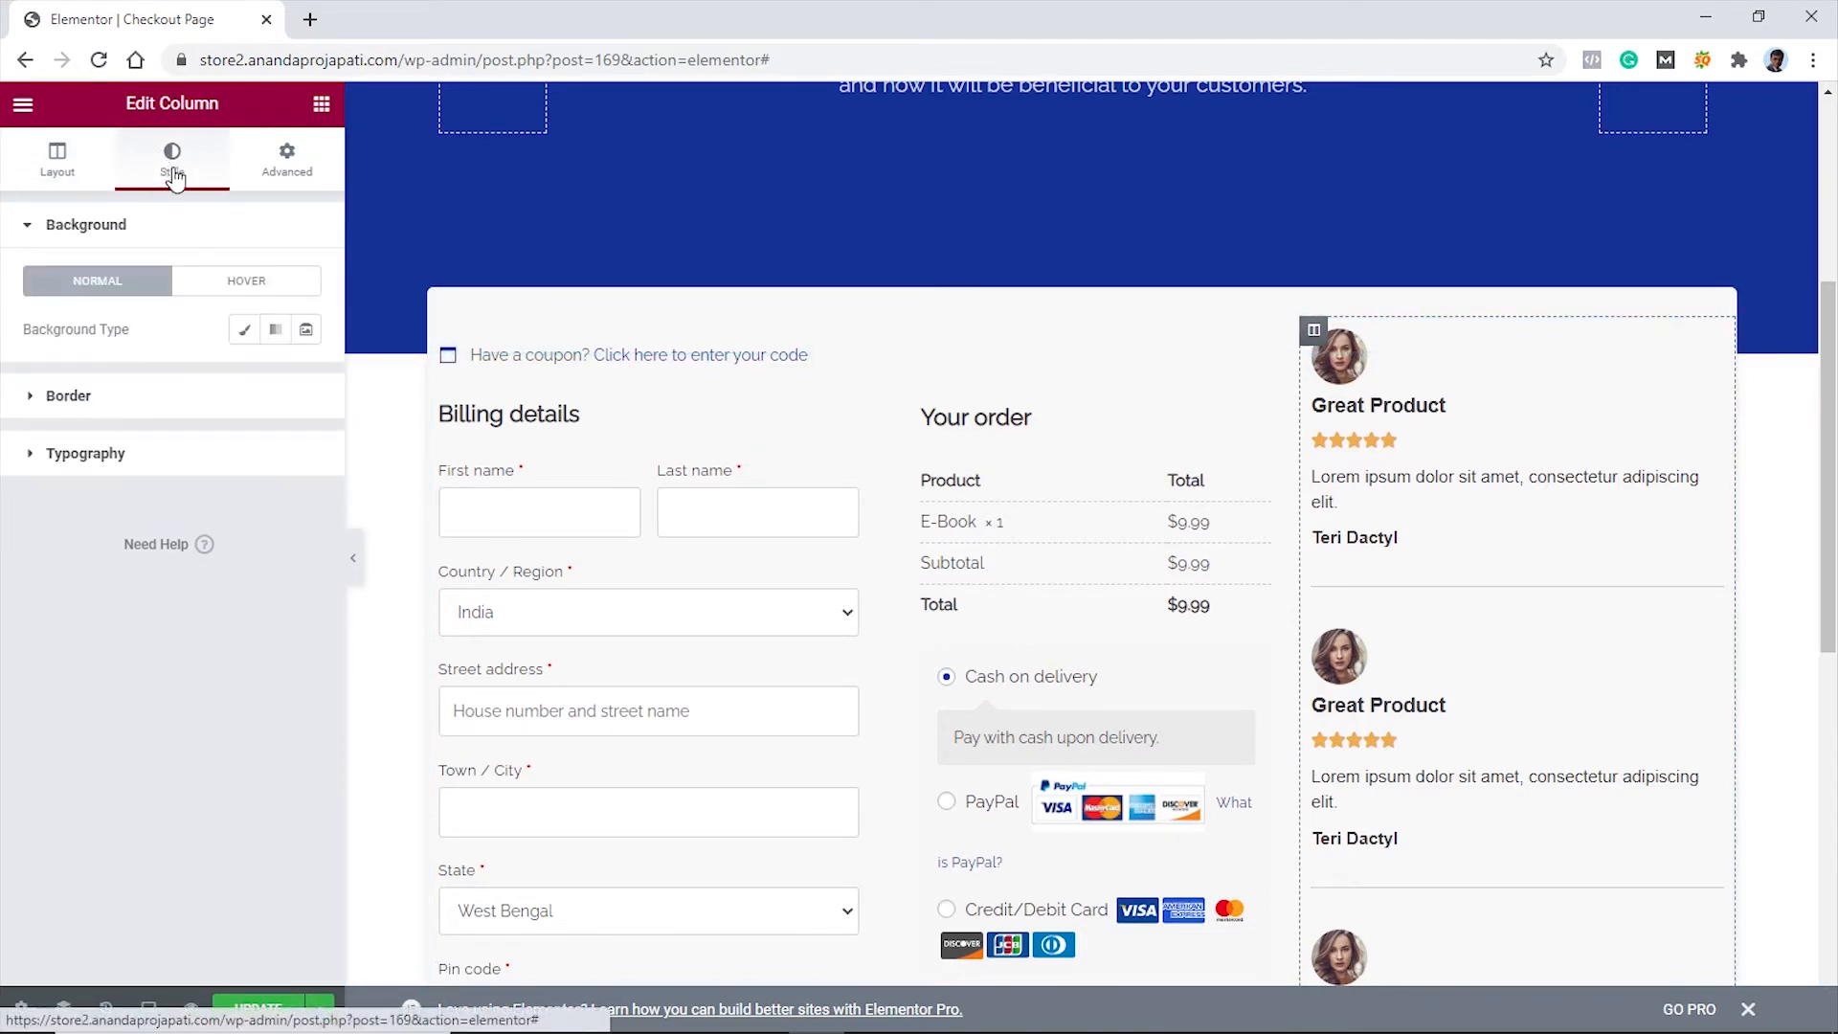
pyautogui.click(130, 400)
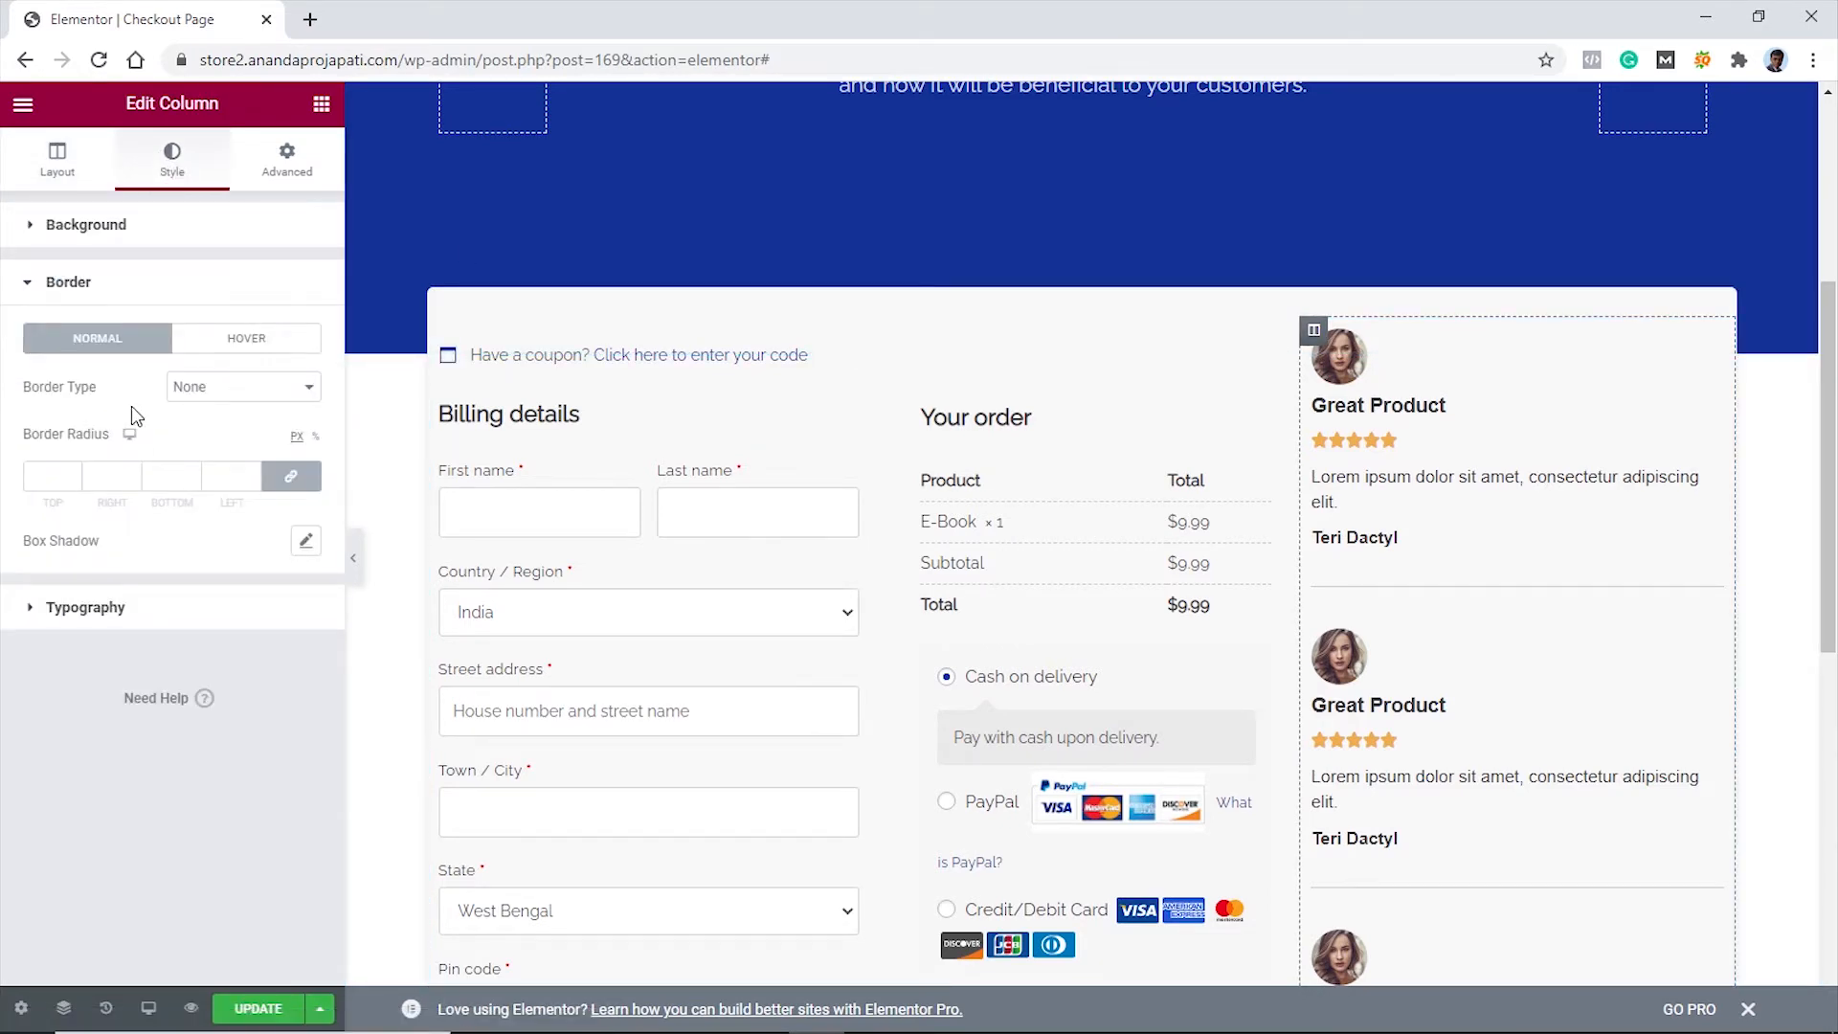
pyautogui.click(296, 387)
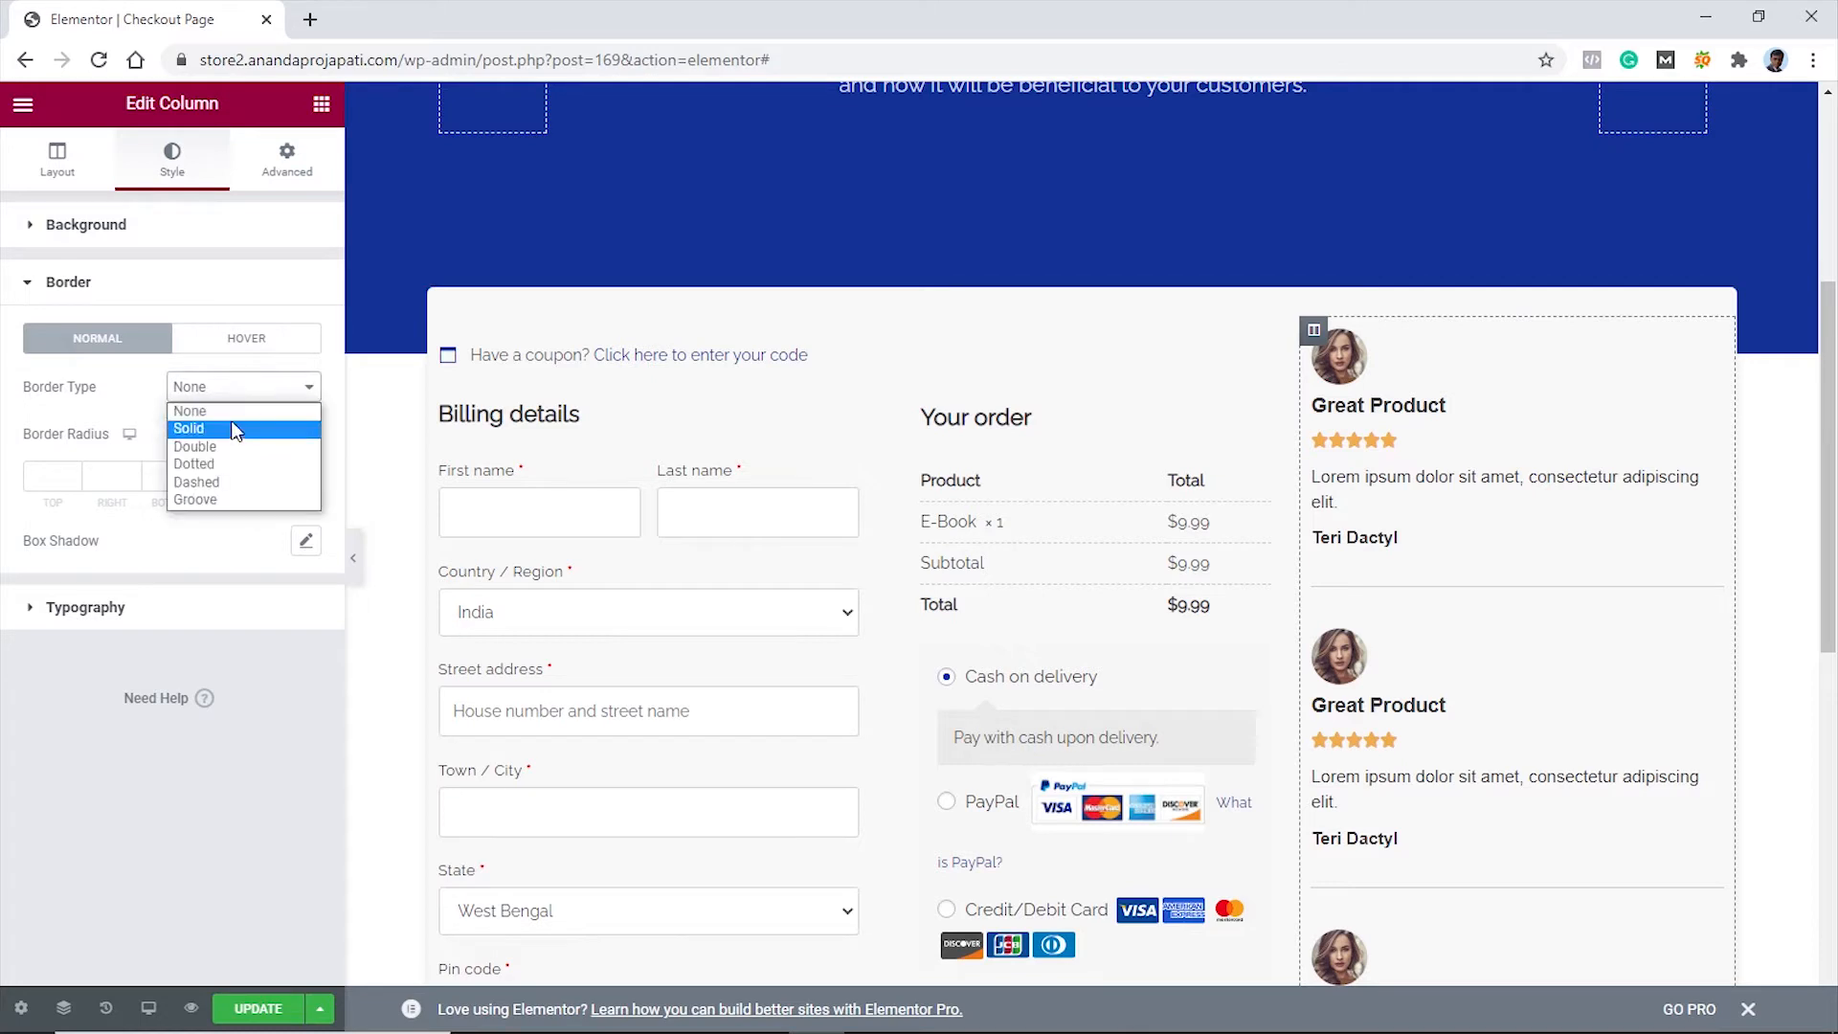
pyautogui.click(235, 430)
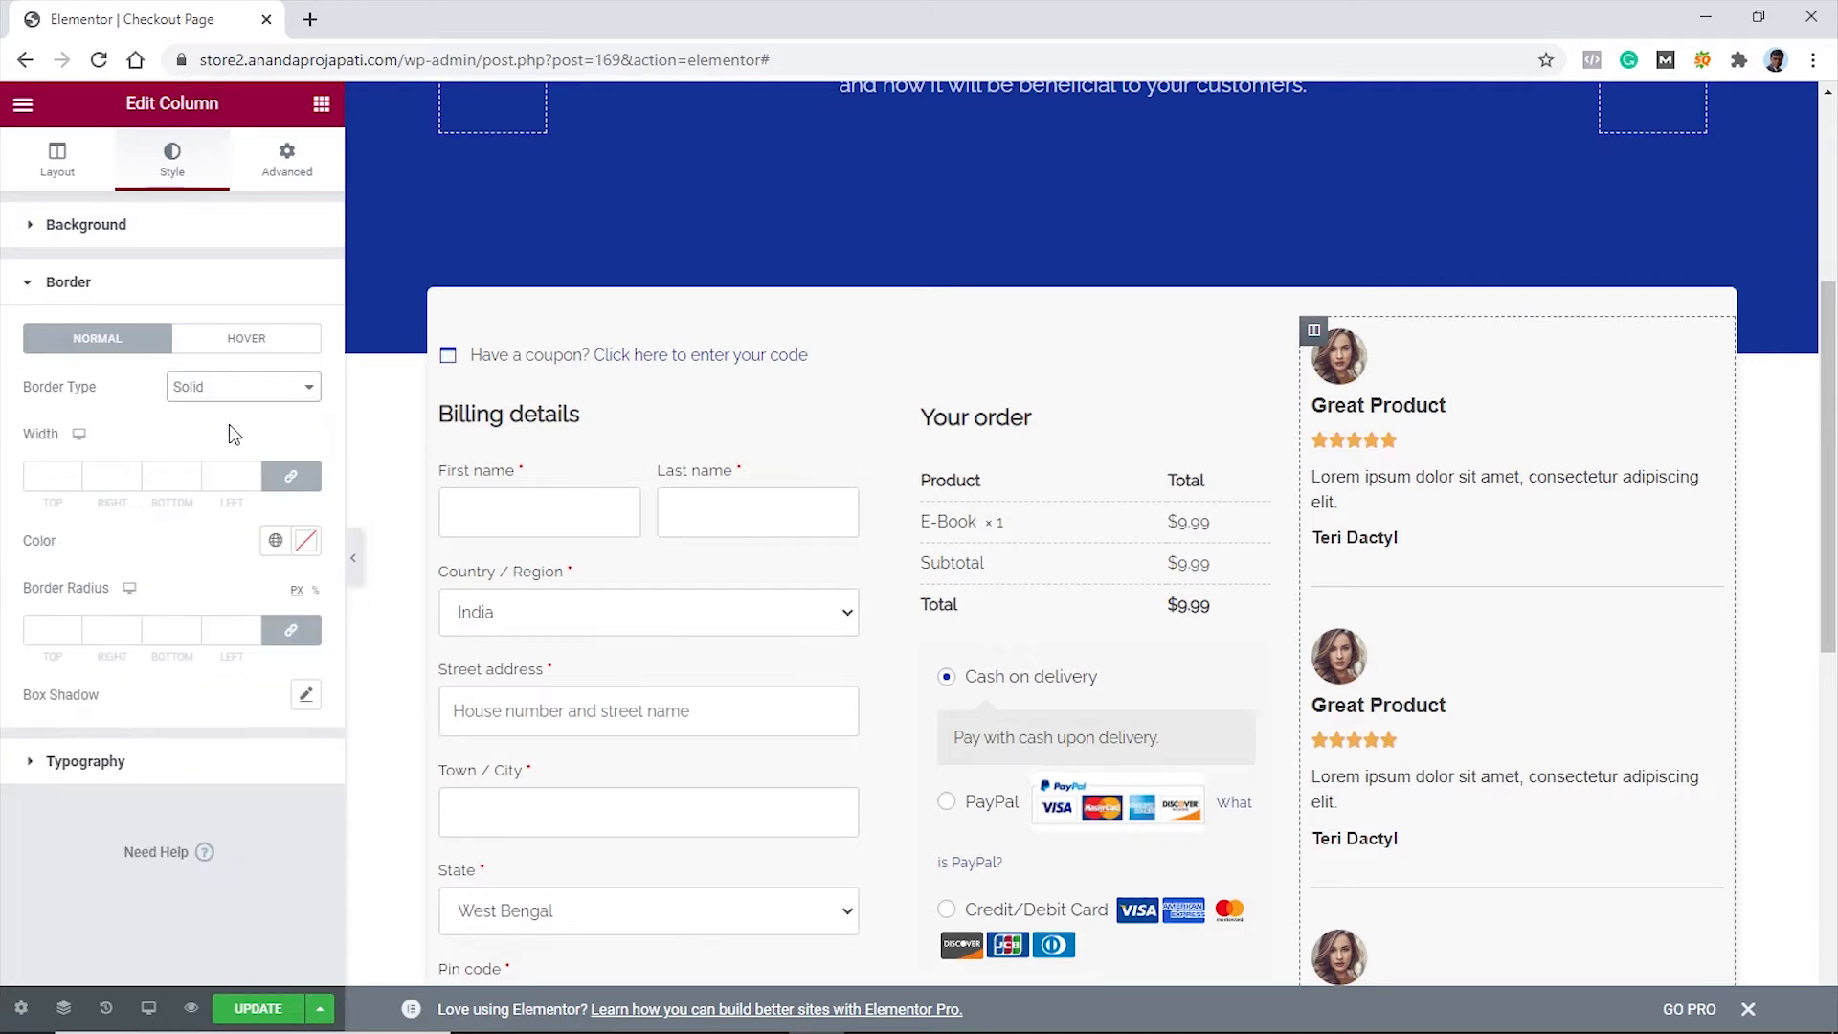
pyautogui.click(221, 477)
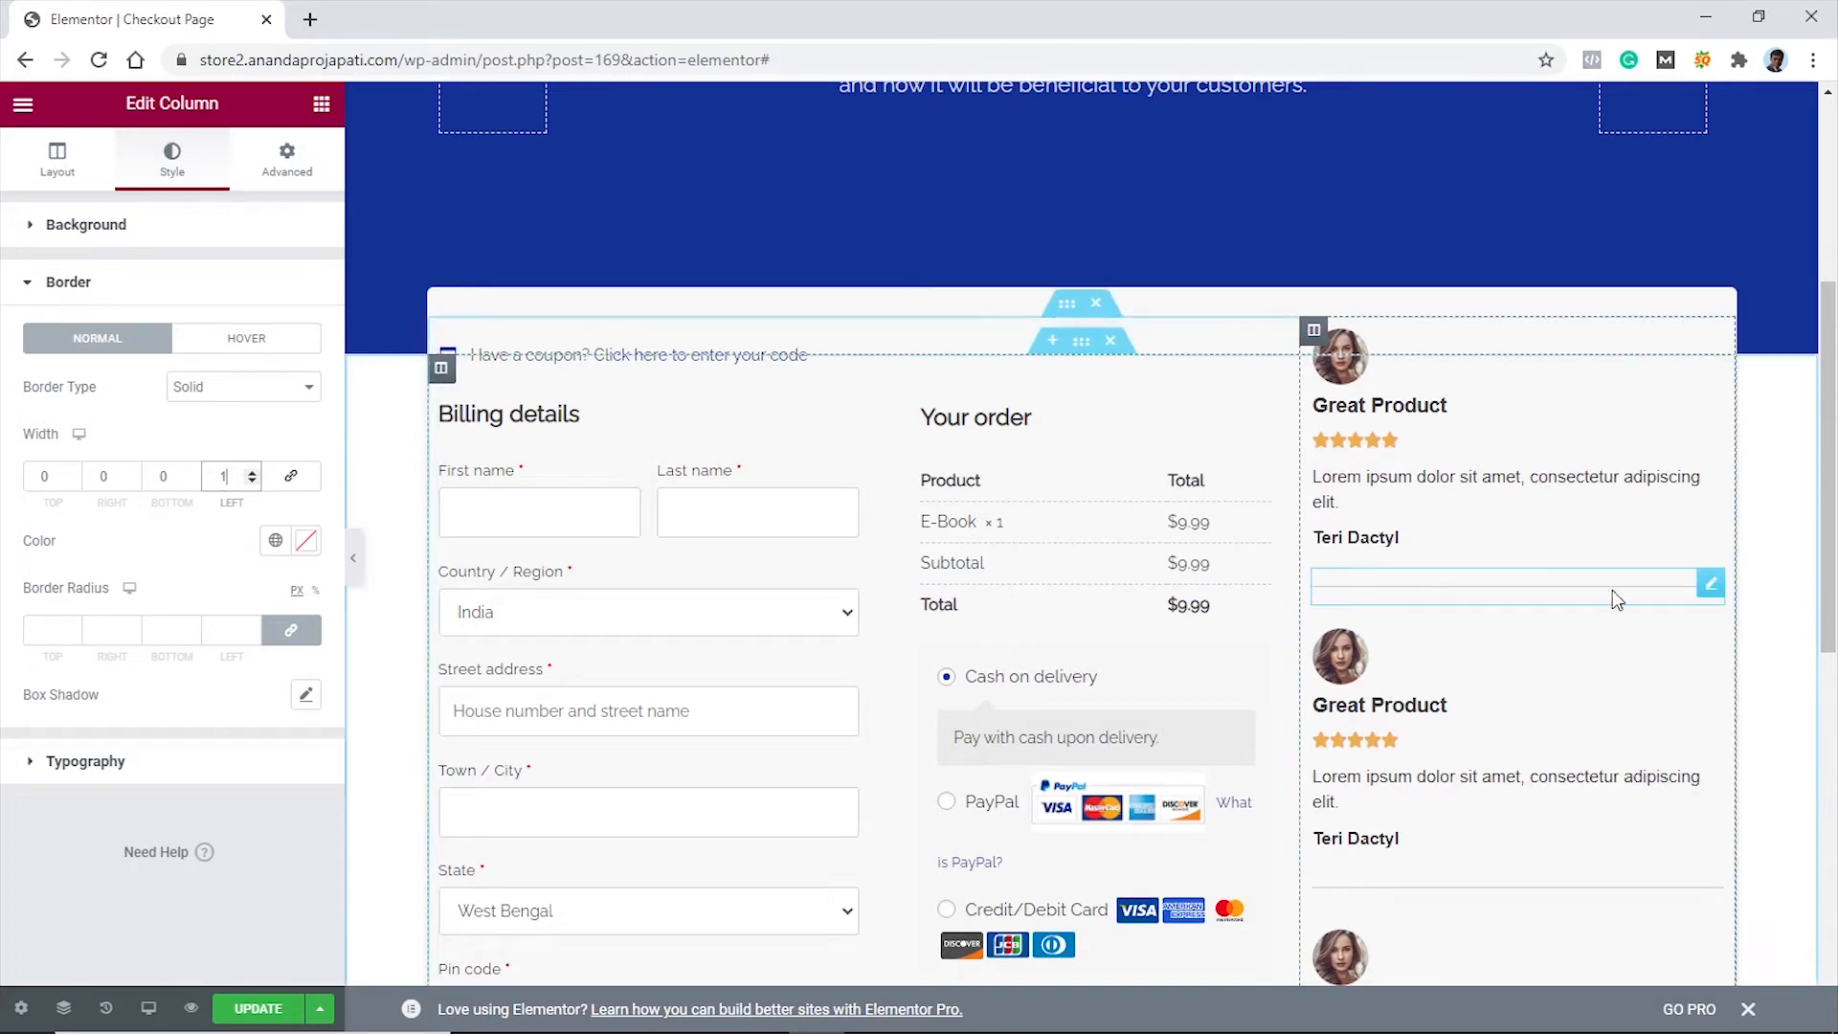
# Copy the colour #CCCCCC from the divider below the first testimonial and apply it to the testimonial column's border
pyautogui.click(1696, 586)
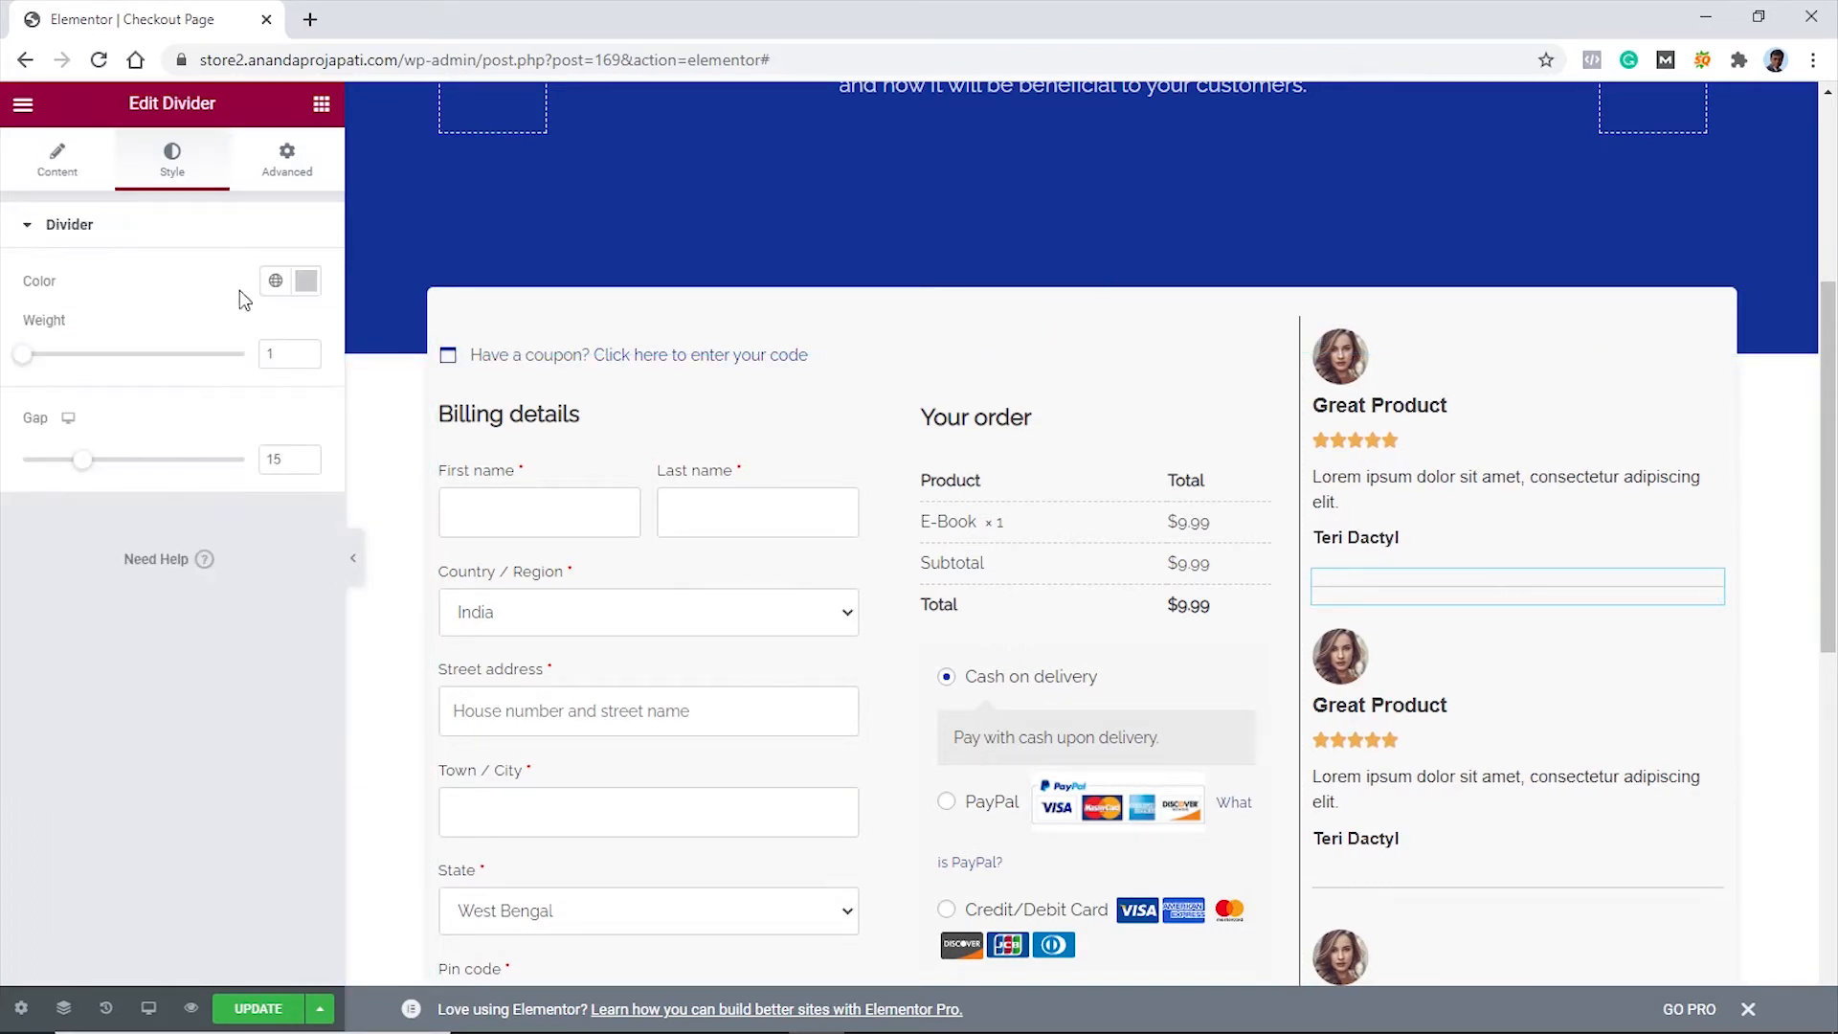
pyautogui.click(305, 282)
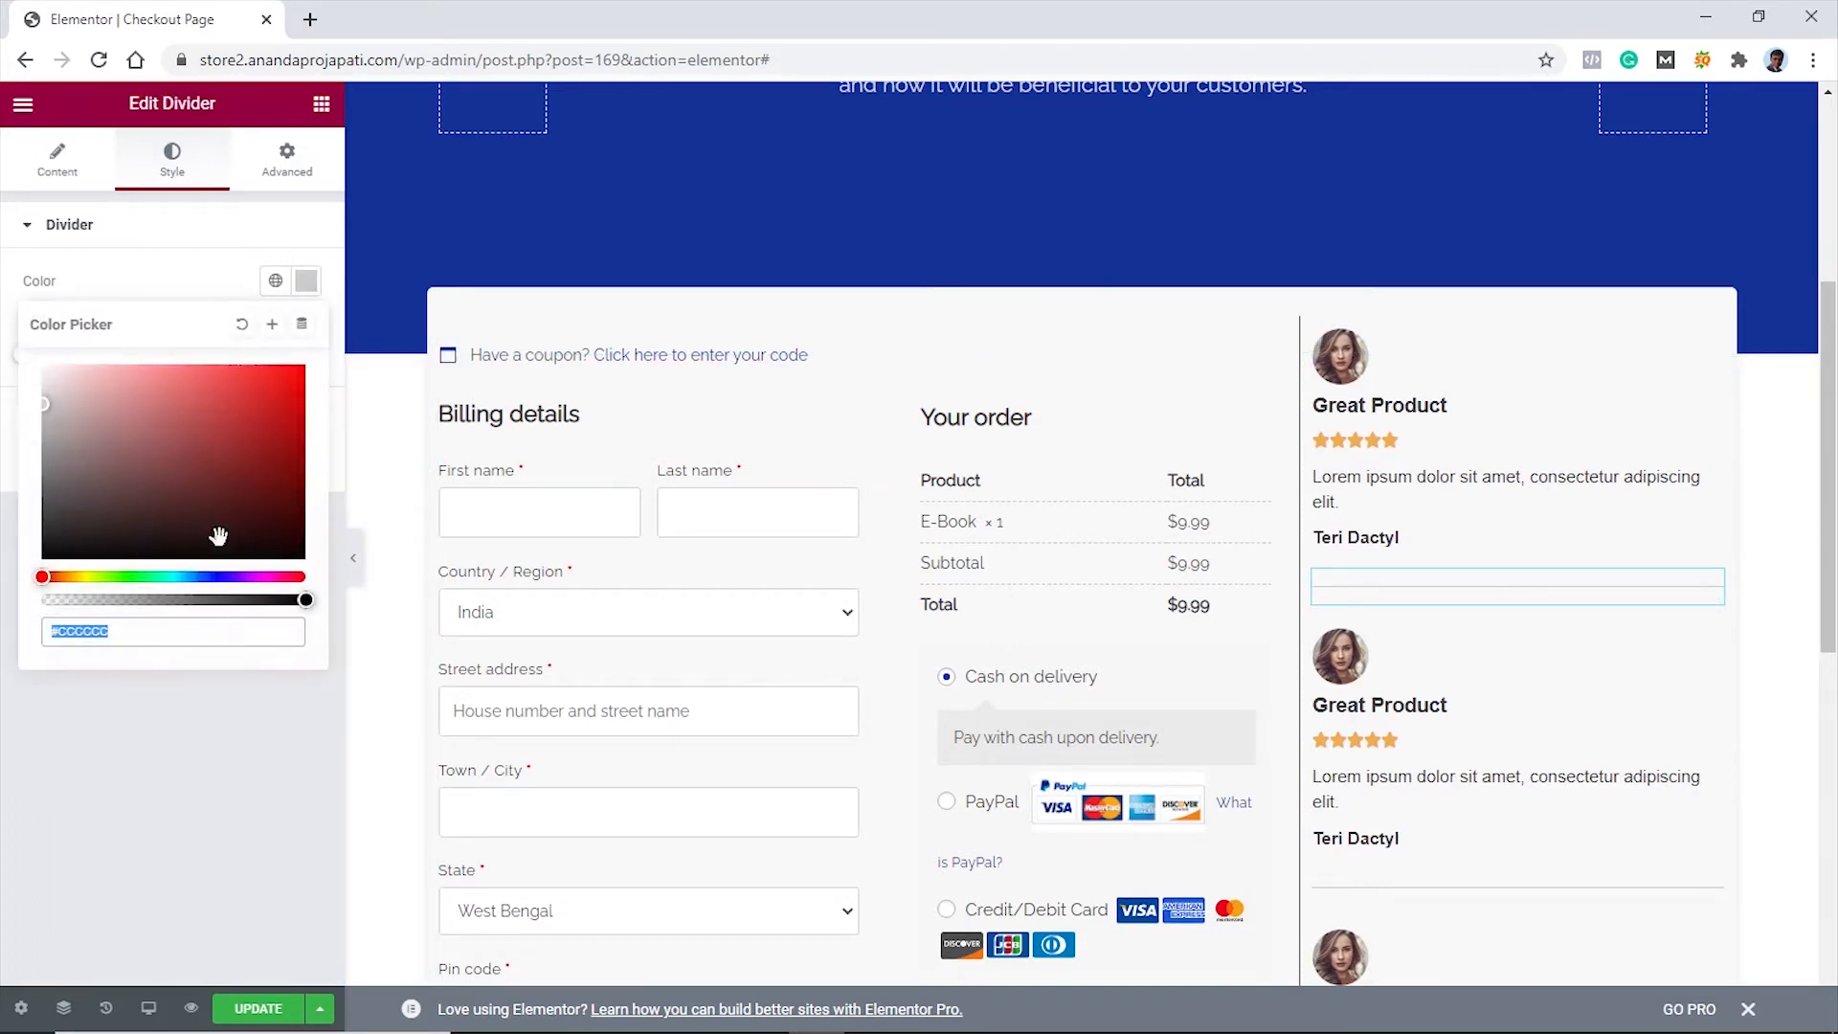
pyautogui.click(175, 292)
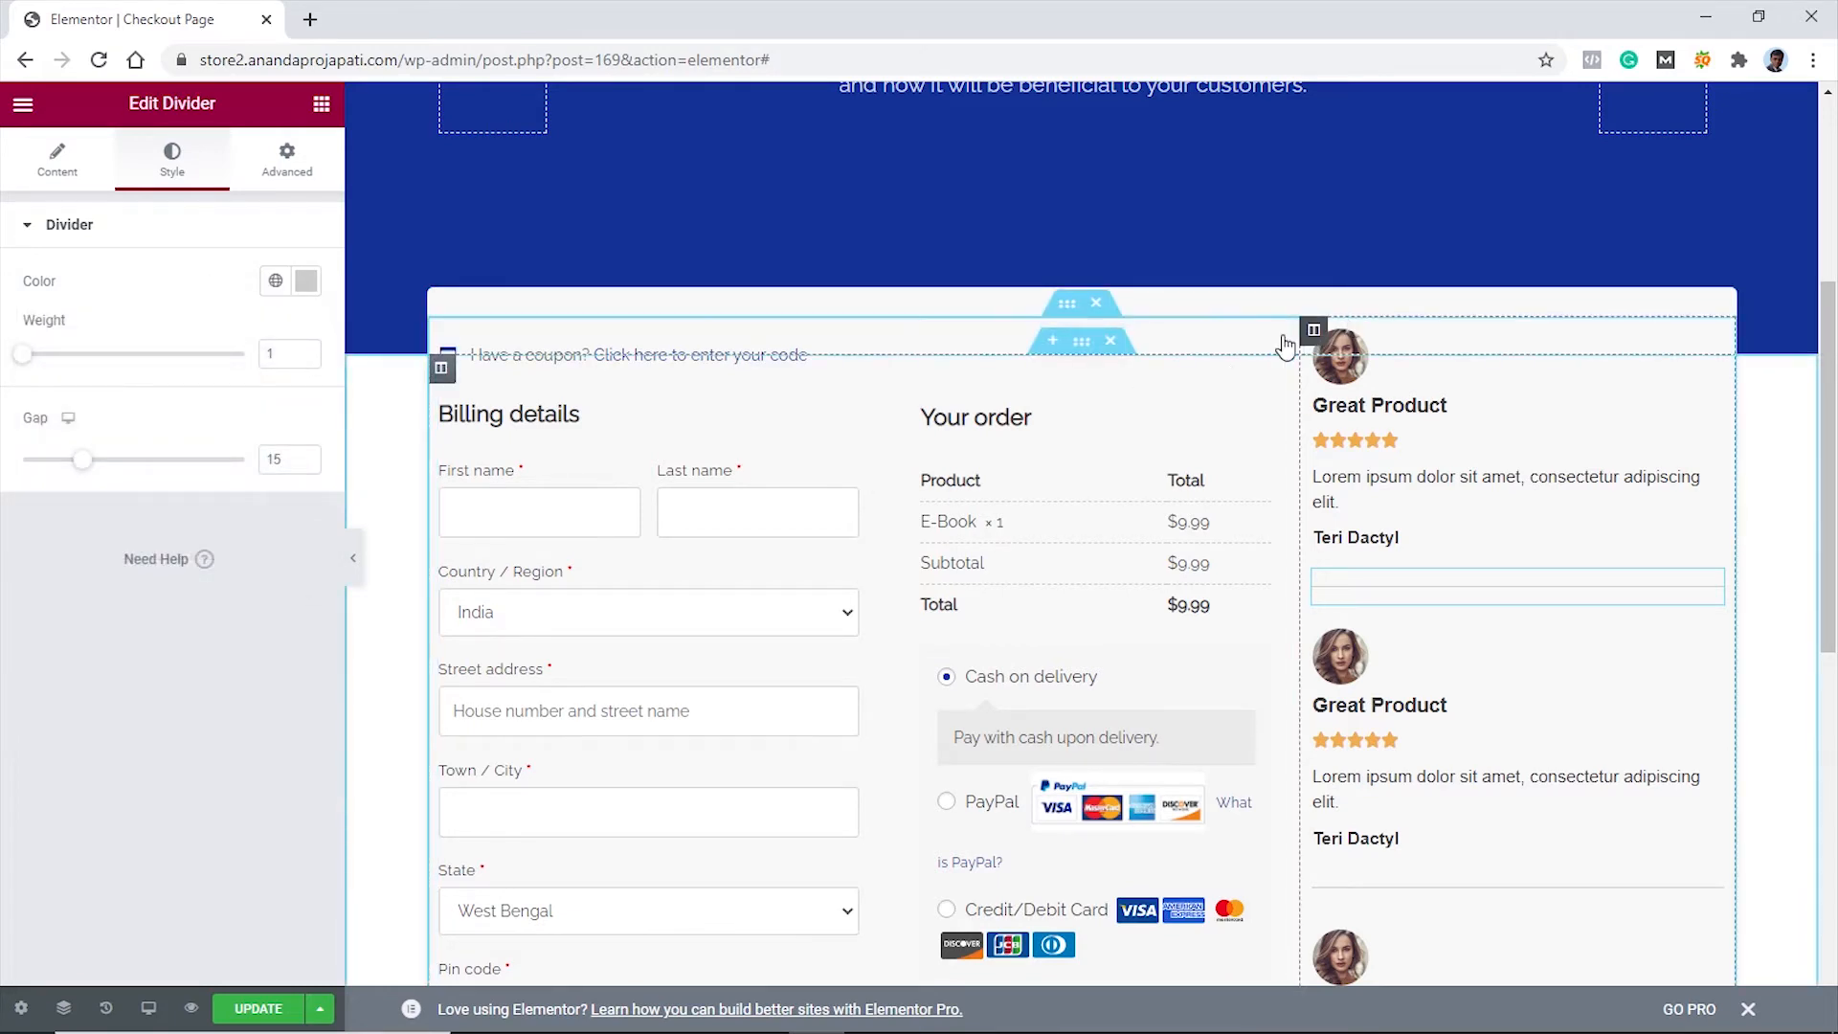
pyautogui.click(1313, 329)
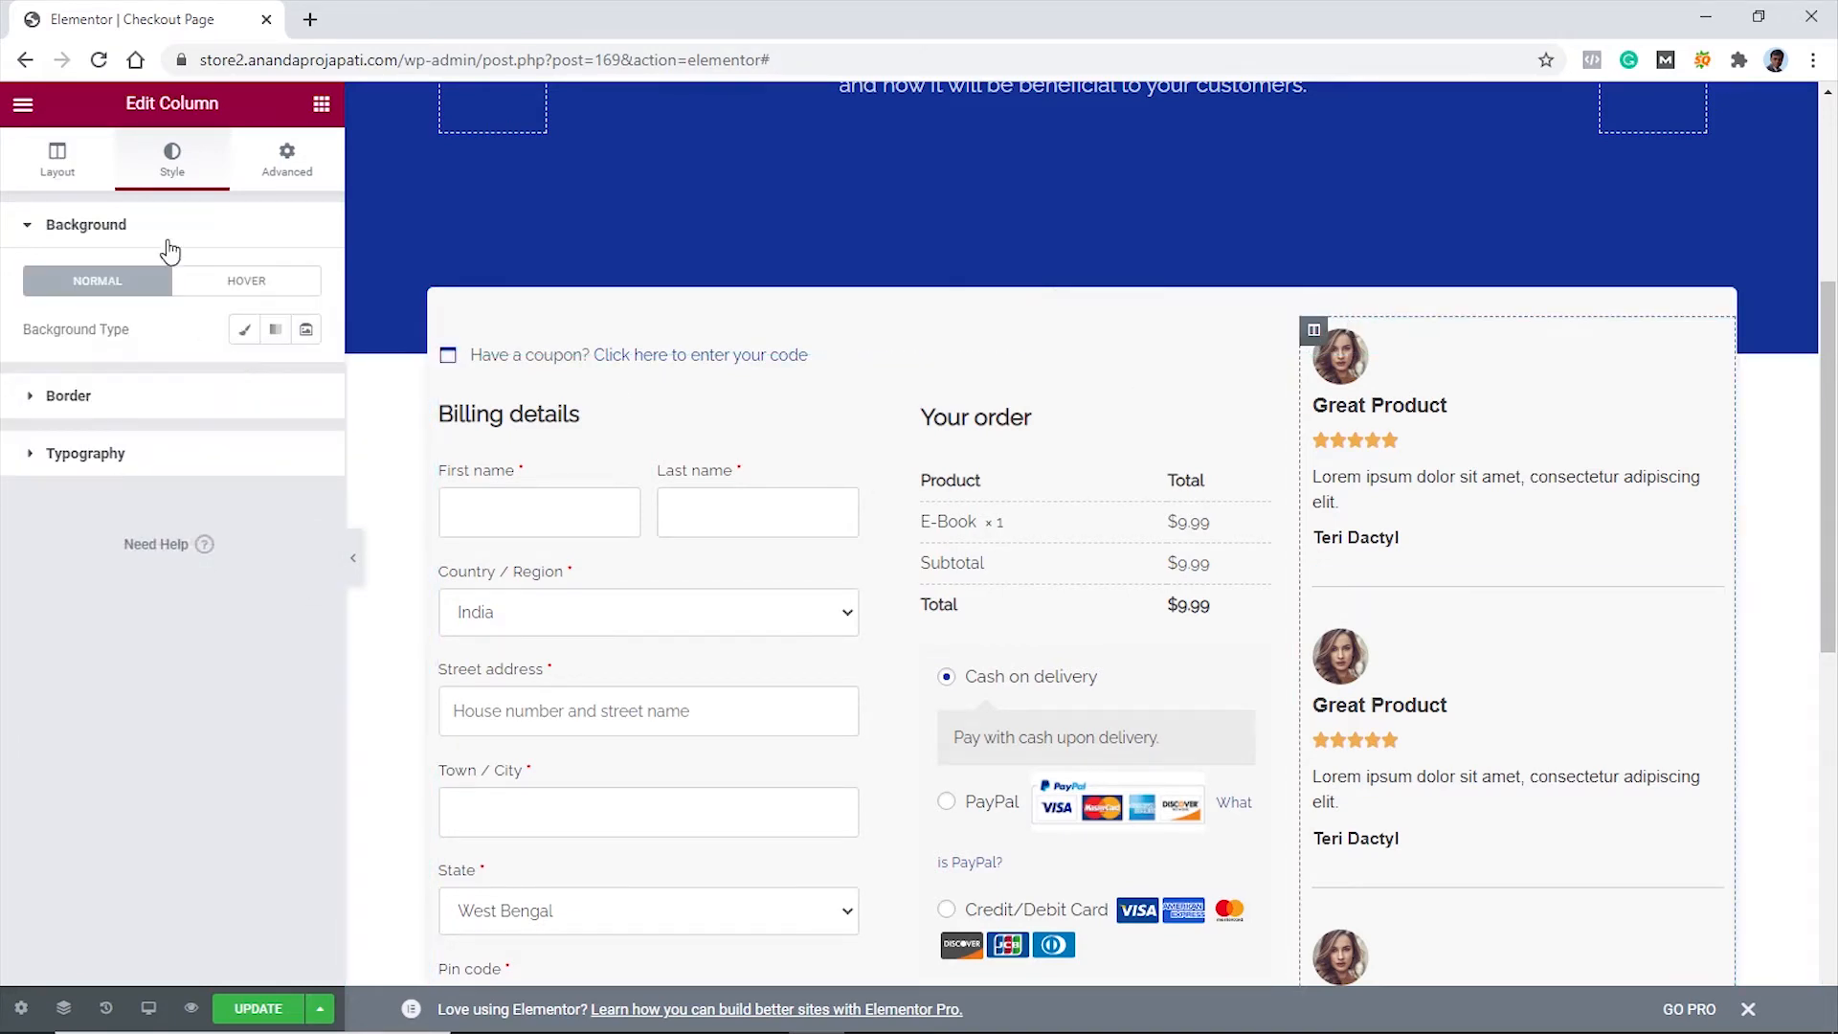
pyautogui.click(153, 402)
pyautogui.click(306, 540)
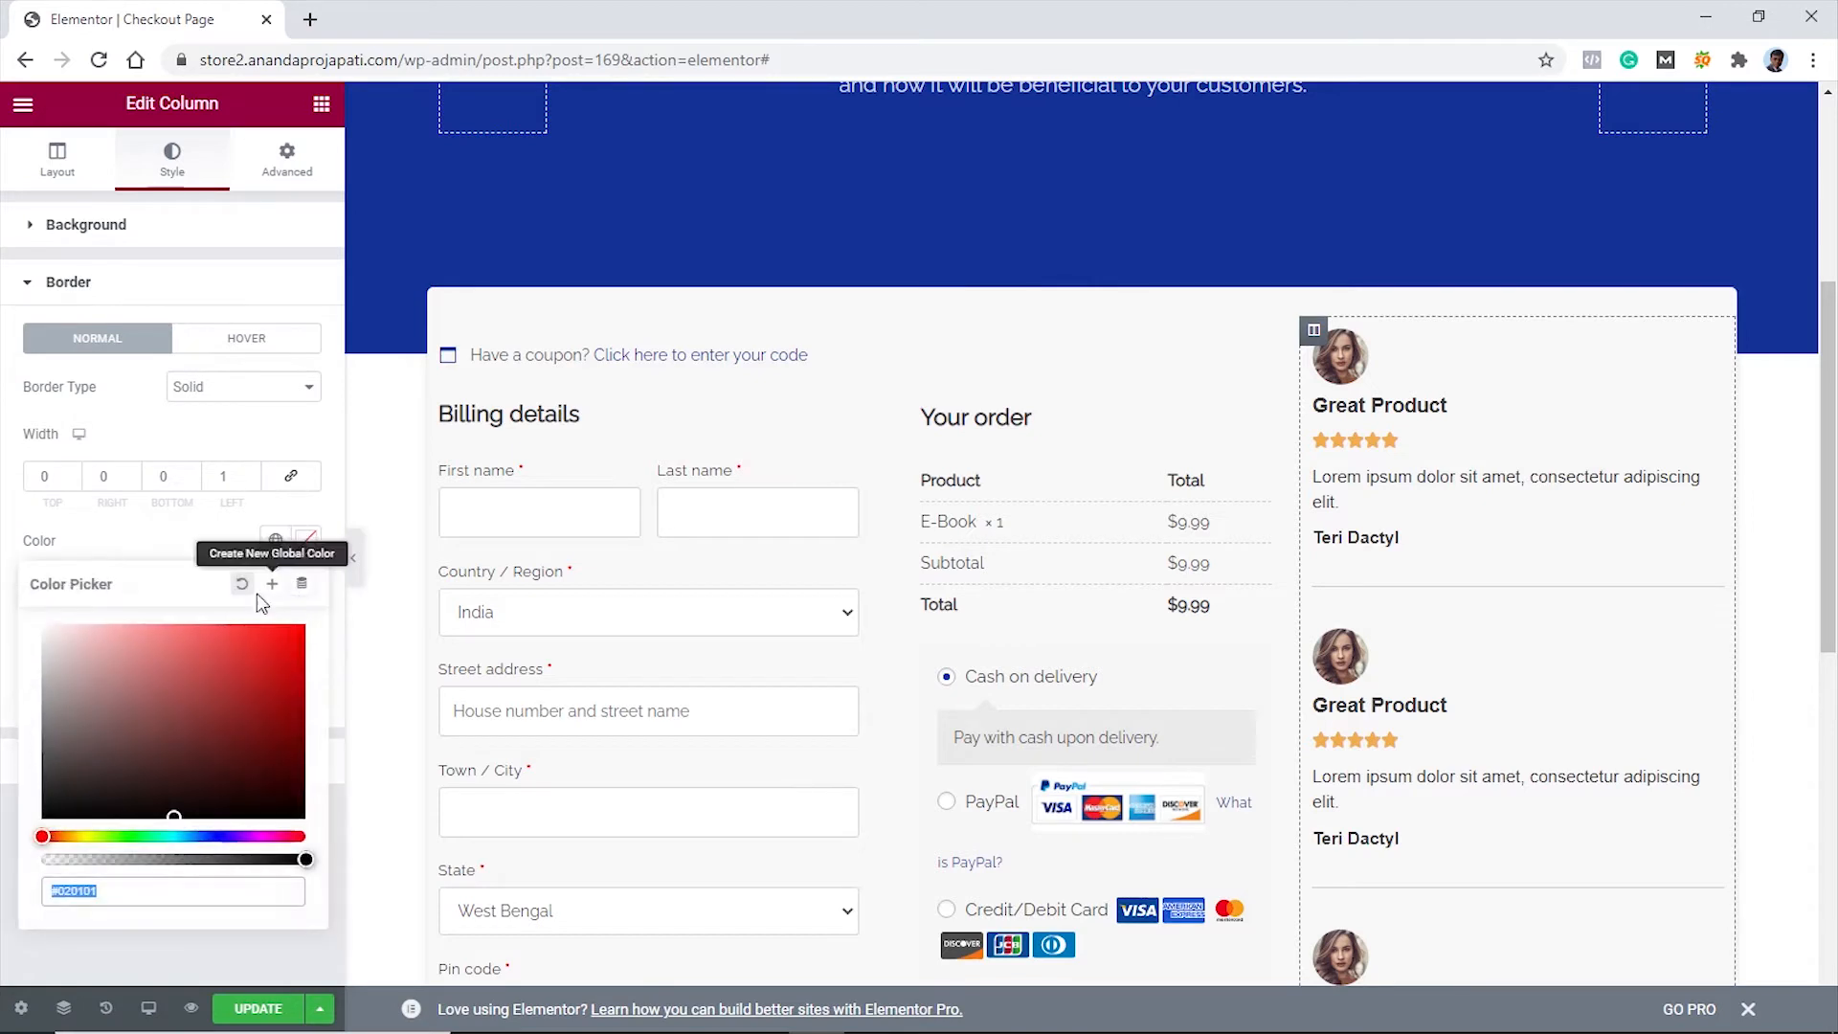
pyautogui.hotkey('ctrl', 'v')
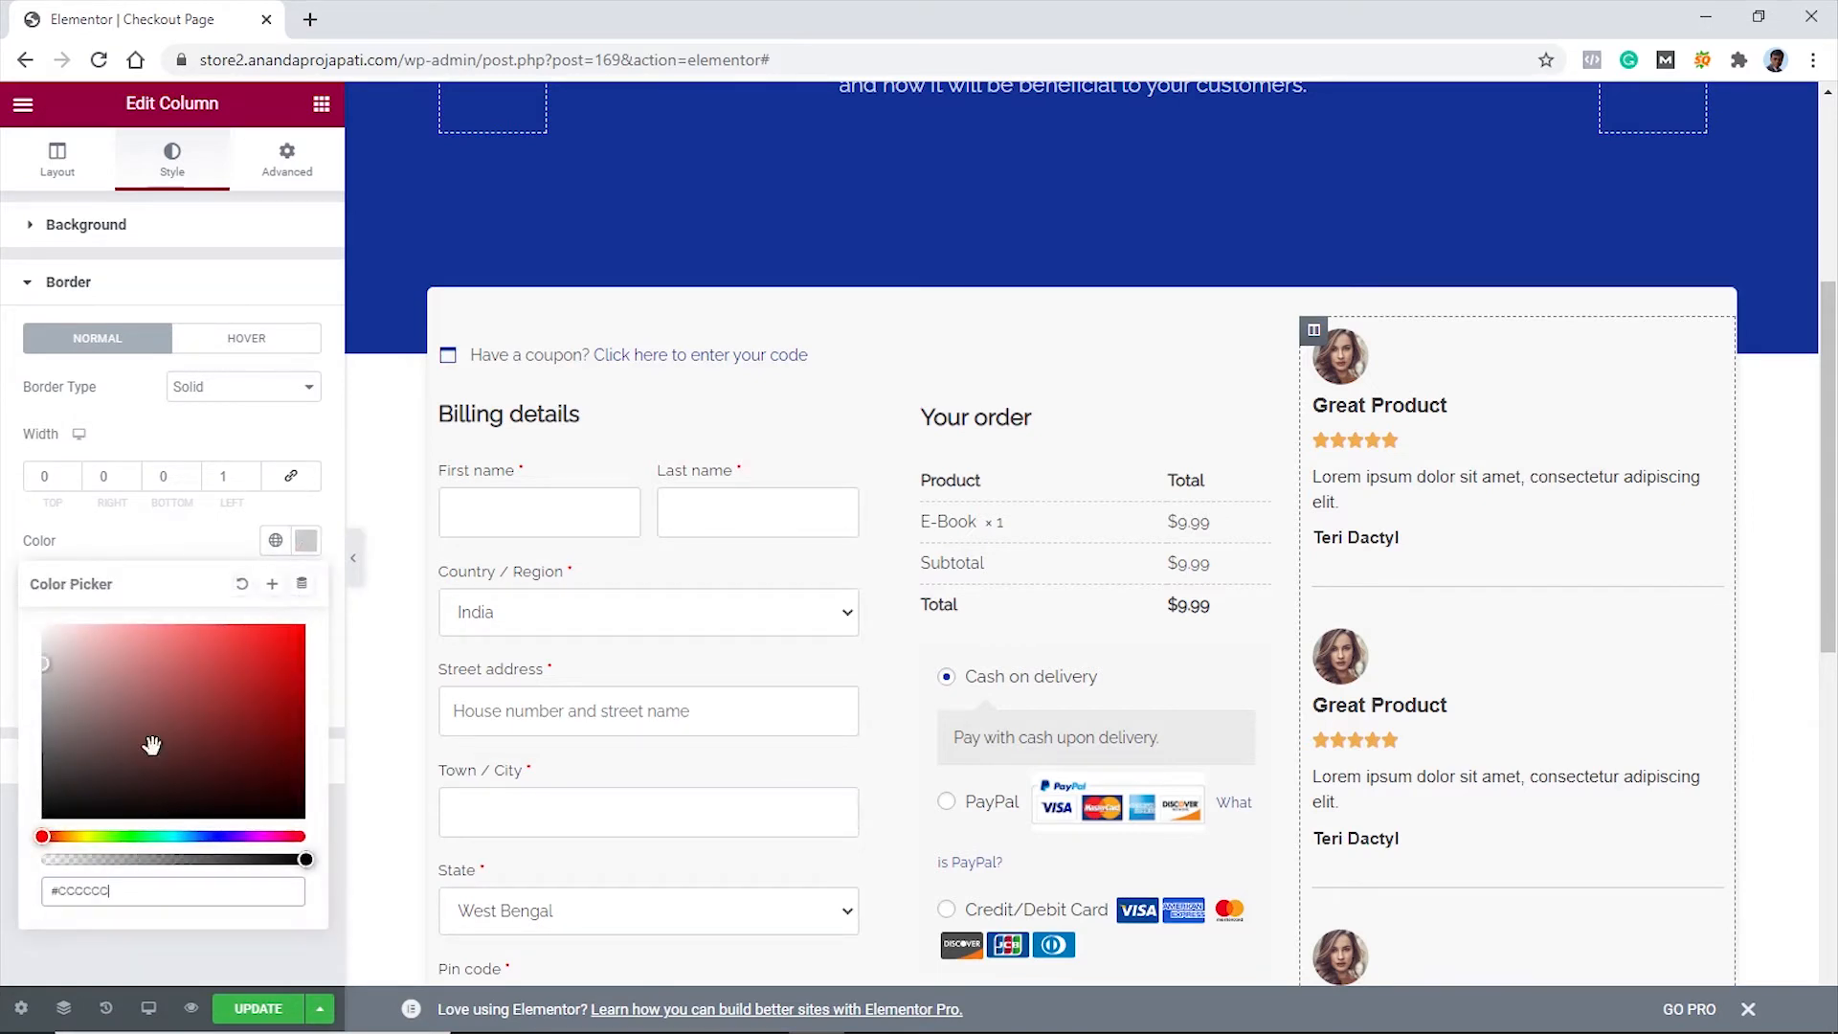
pyautogui.click(142, 545)
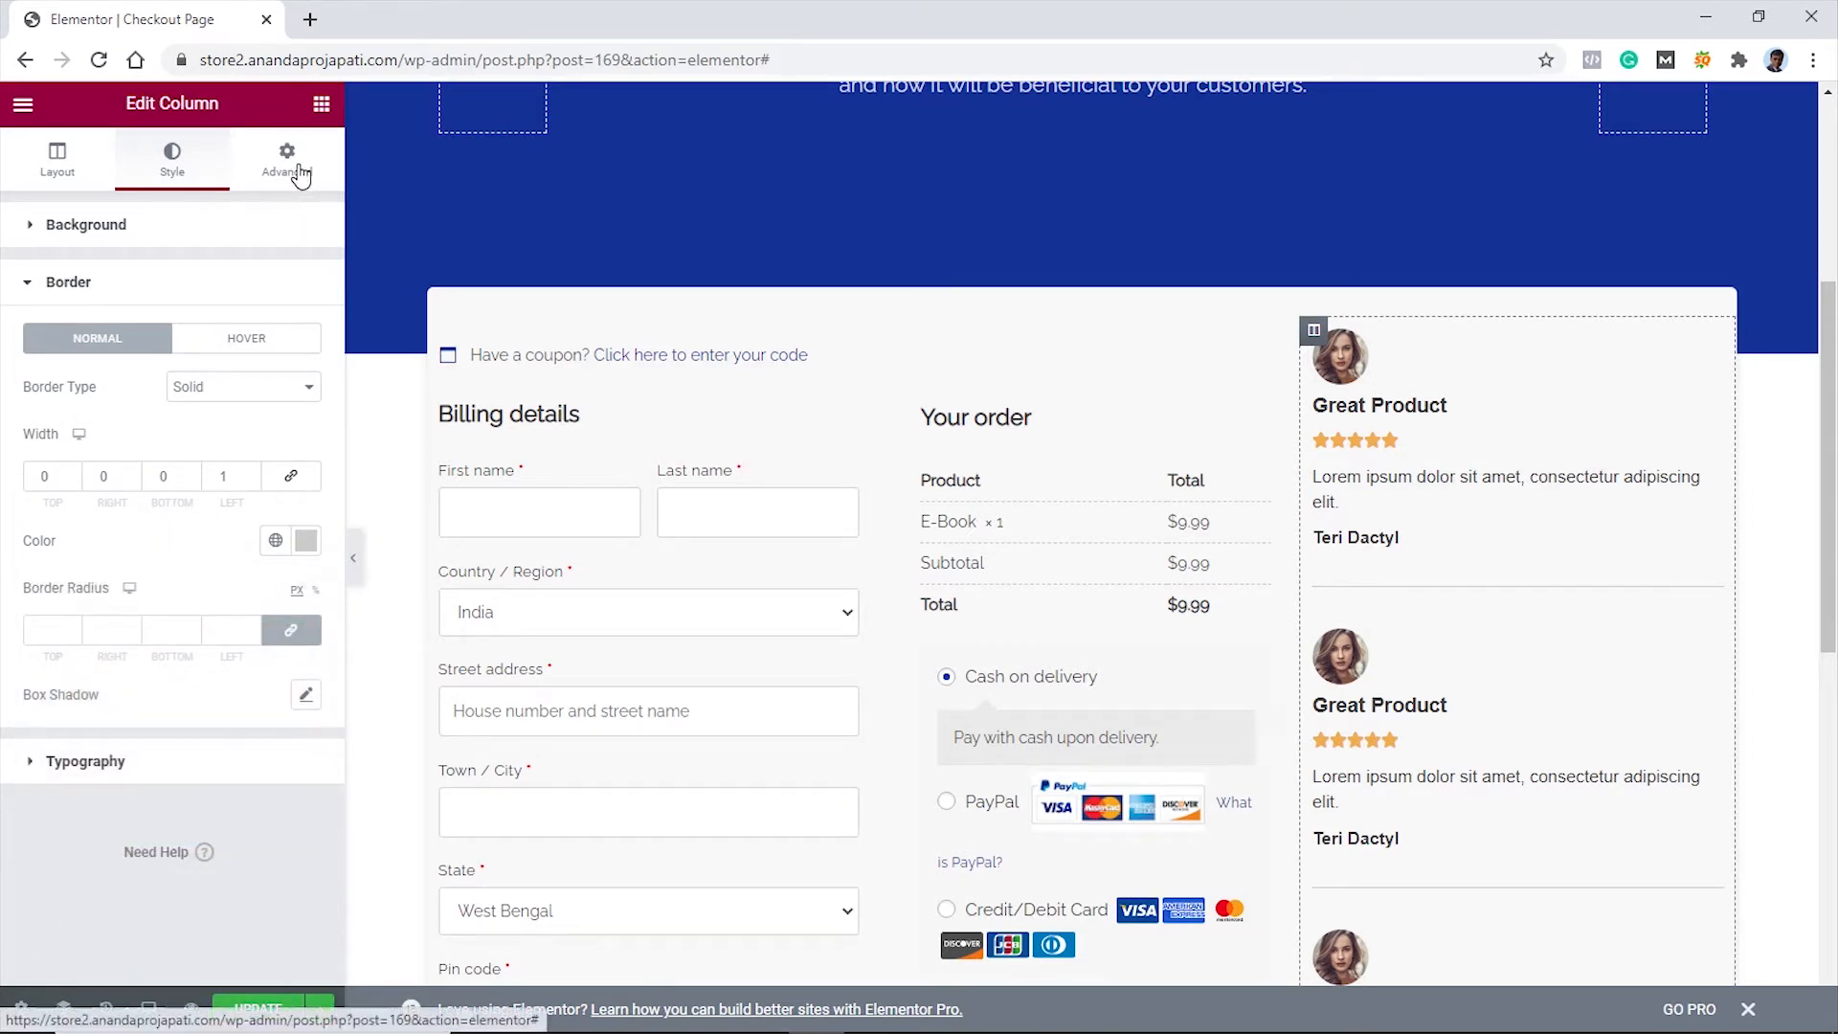
# Preview the checkout page without the editing controls to check the testimonial column's left border, and return to editing
pyautogui.click(353, 558)
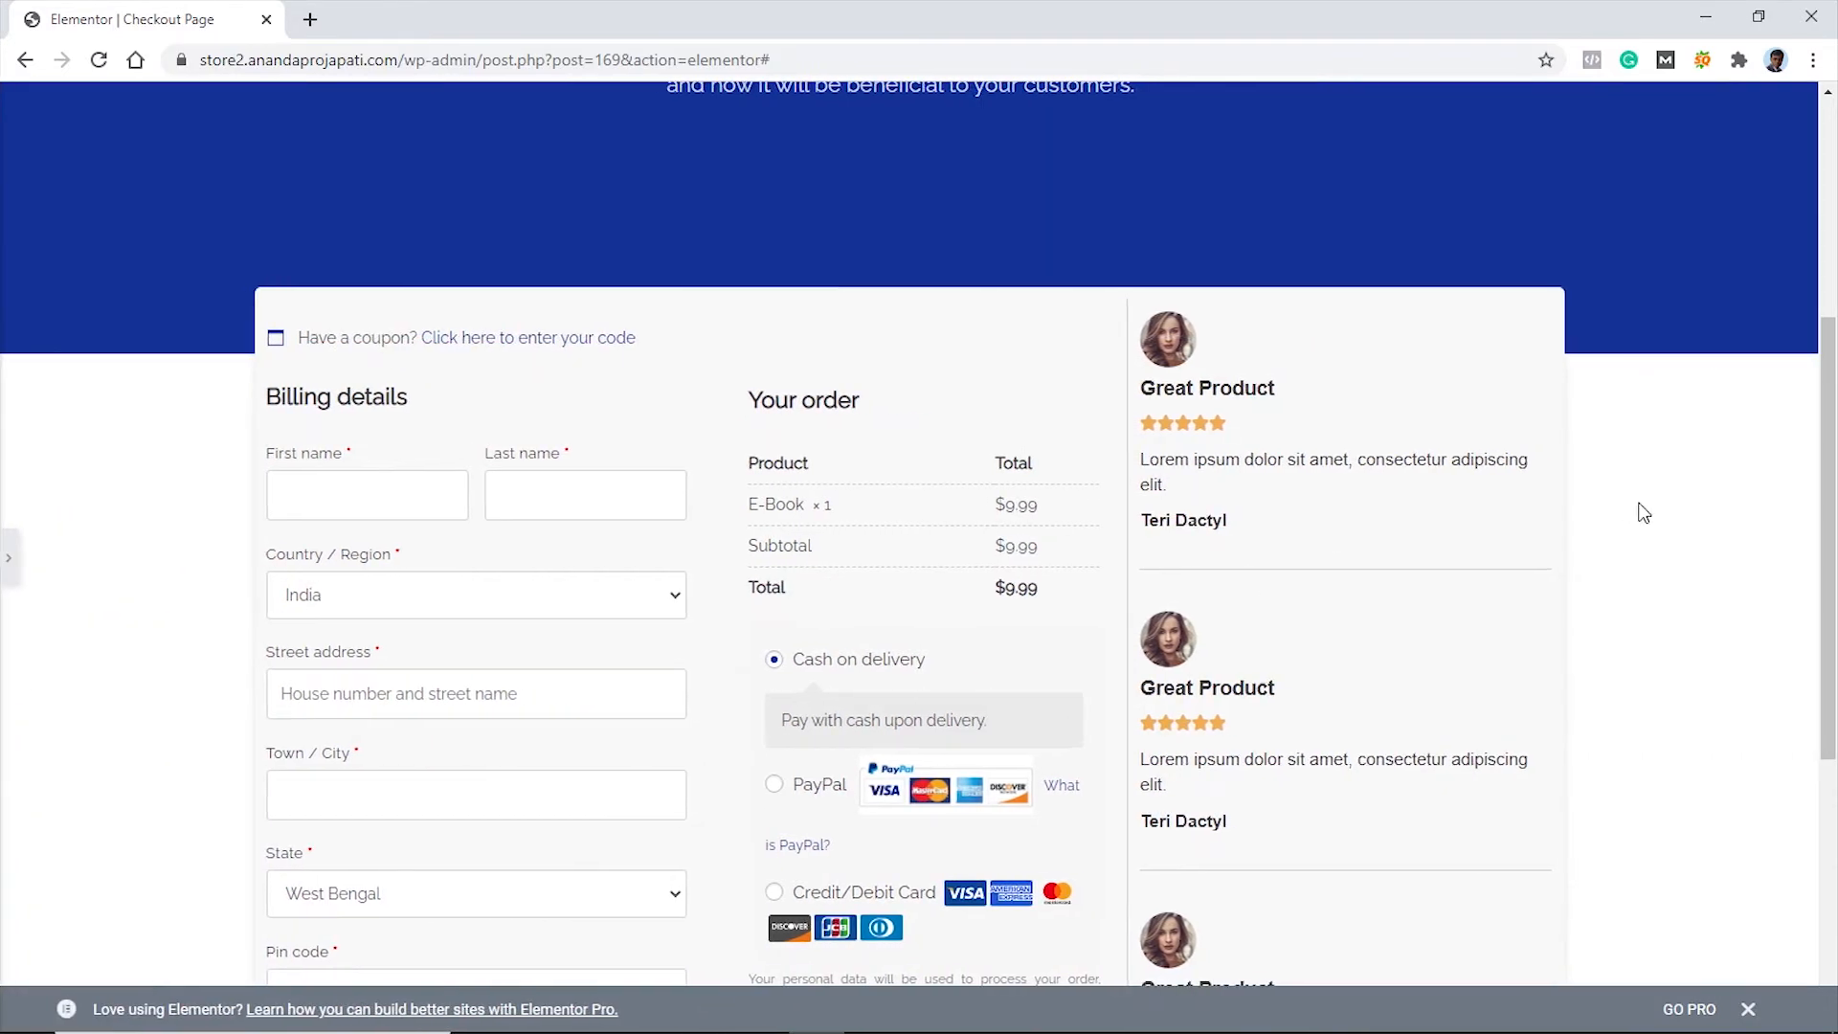
pyautogui.scroll(-5, 1644, 521)
pyautogui.scroll(8, 1646, 526)
pyautogui.scroll(-3, 1646, 531)
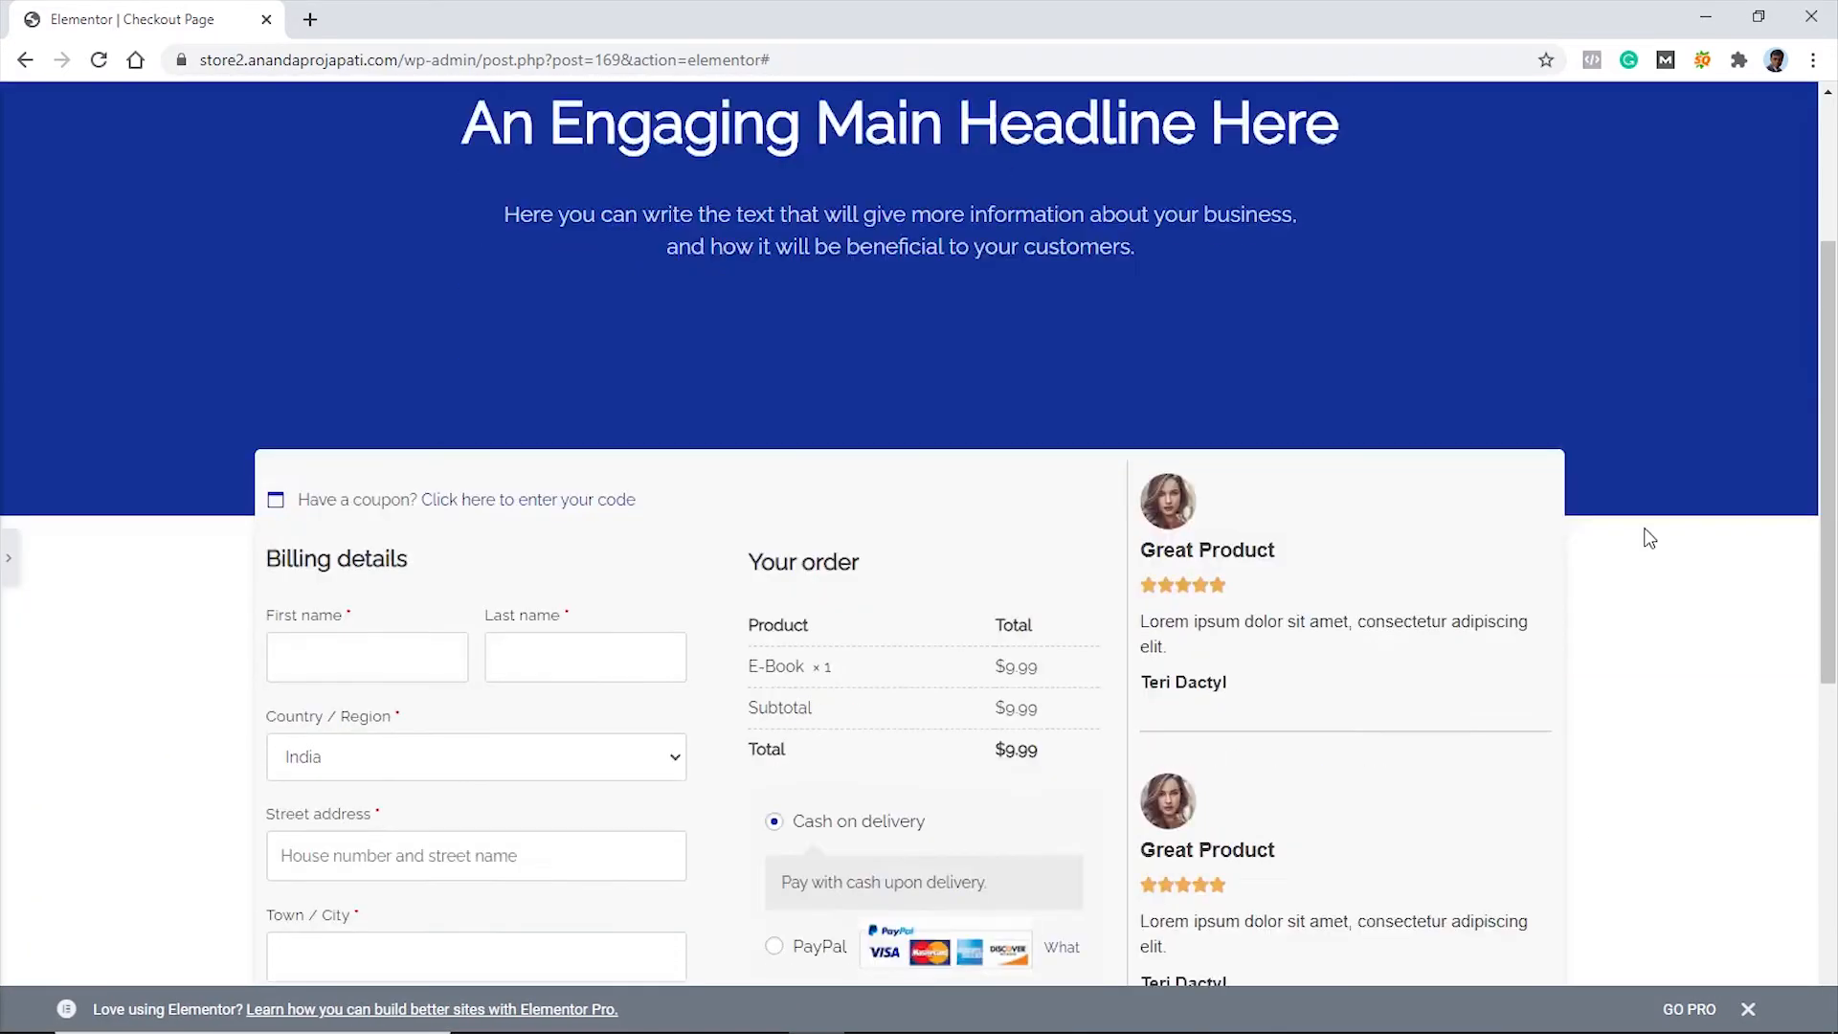
pyautogui.click(8, 558)
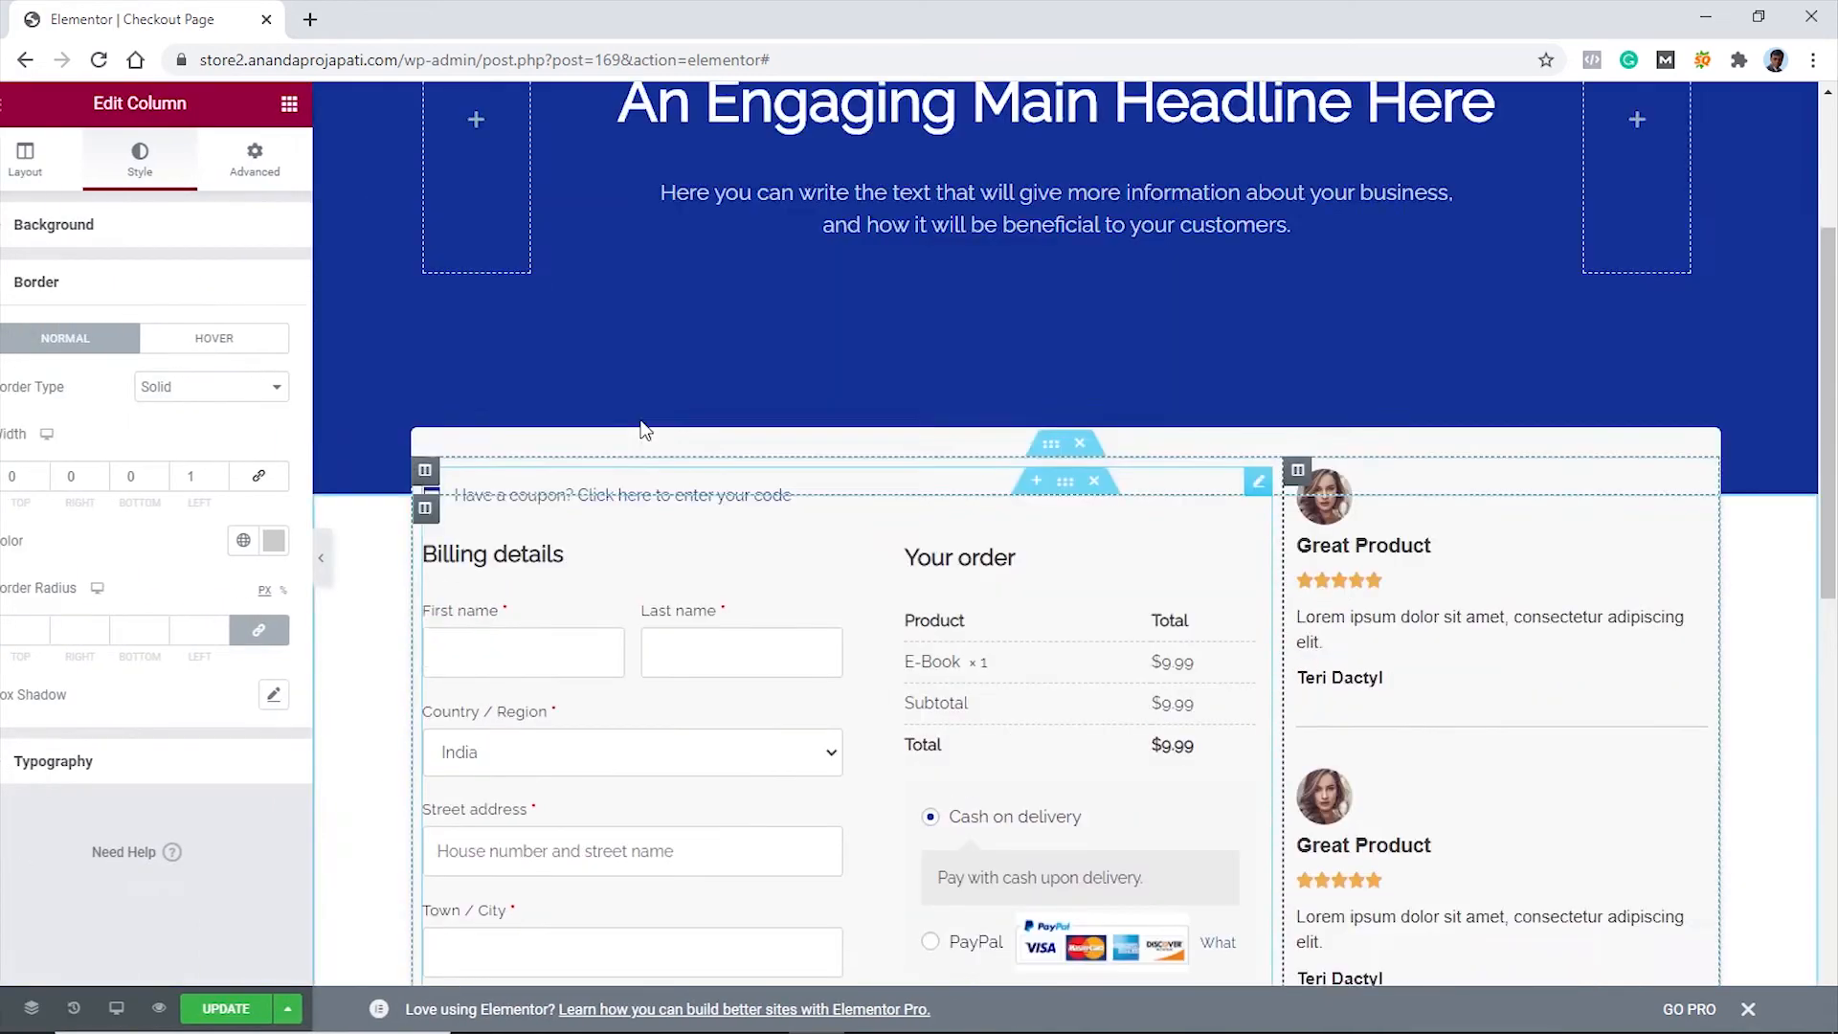
pyautogui.click(443, 482)
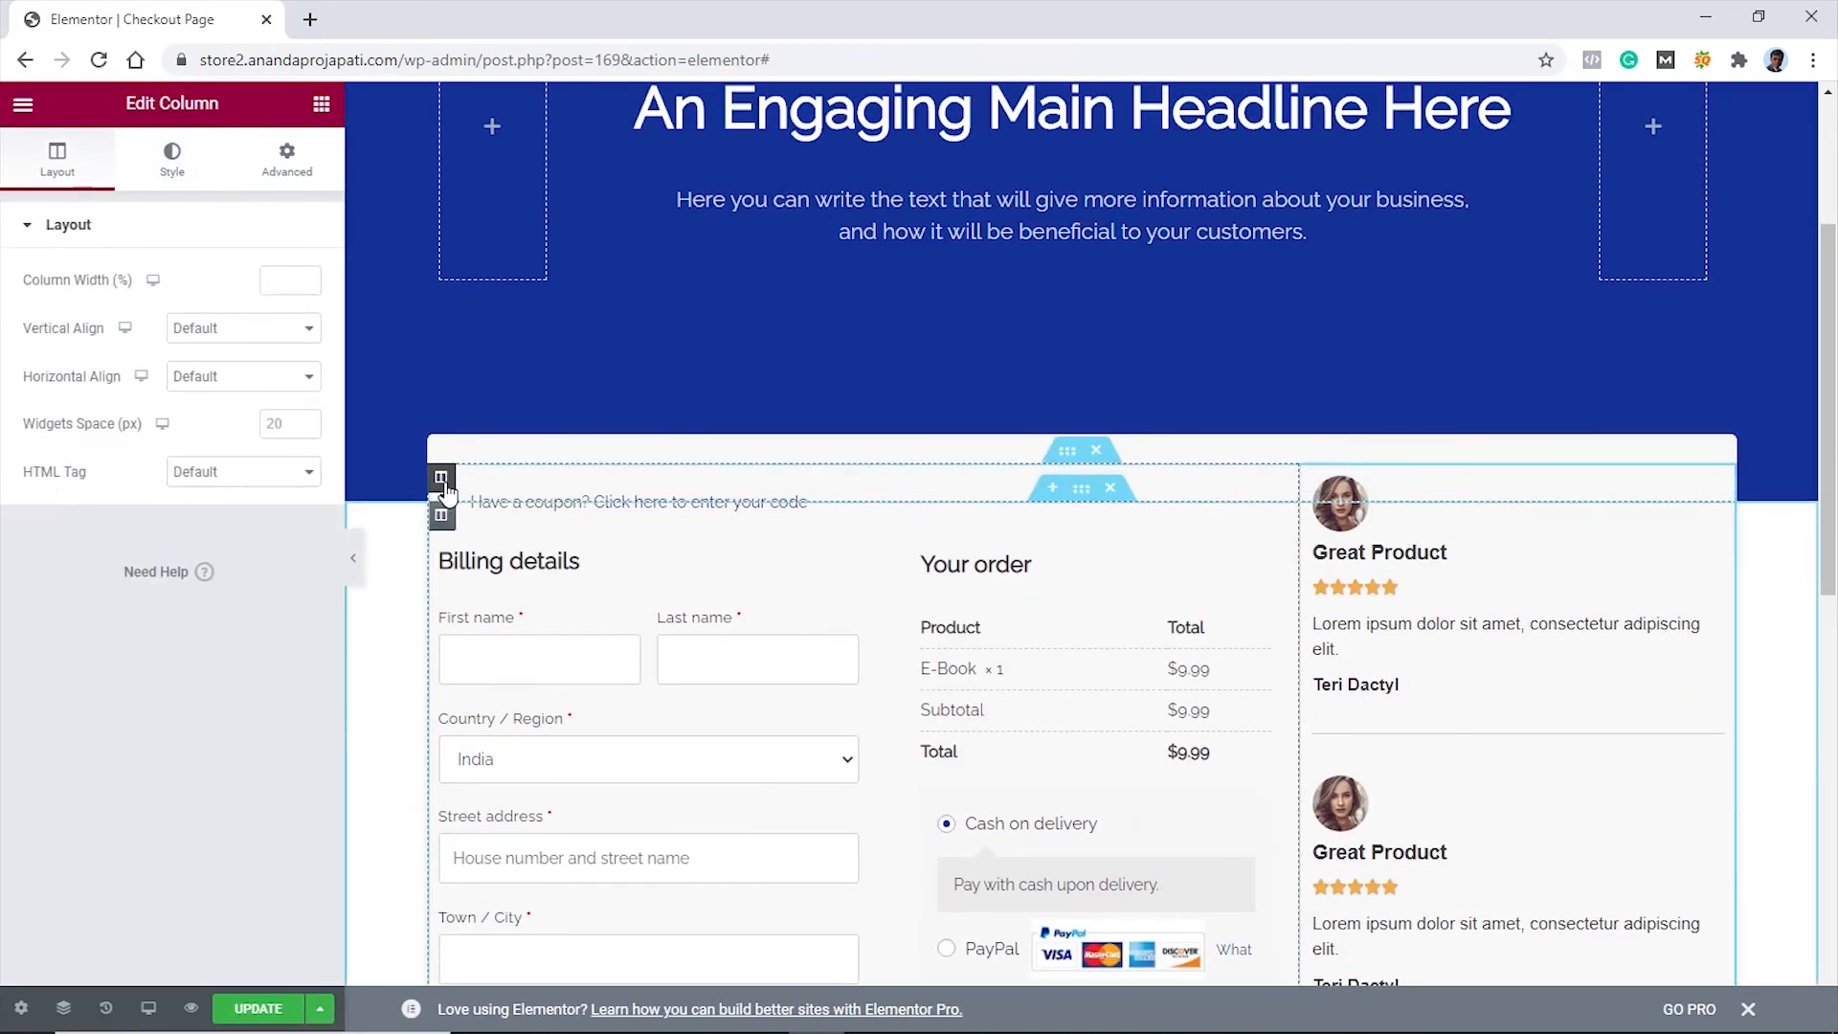
pyautogui.click(287, 158)
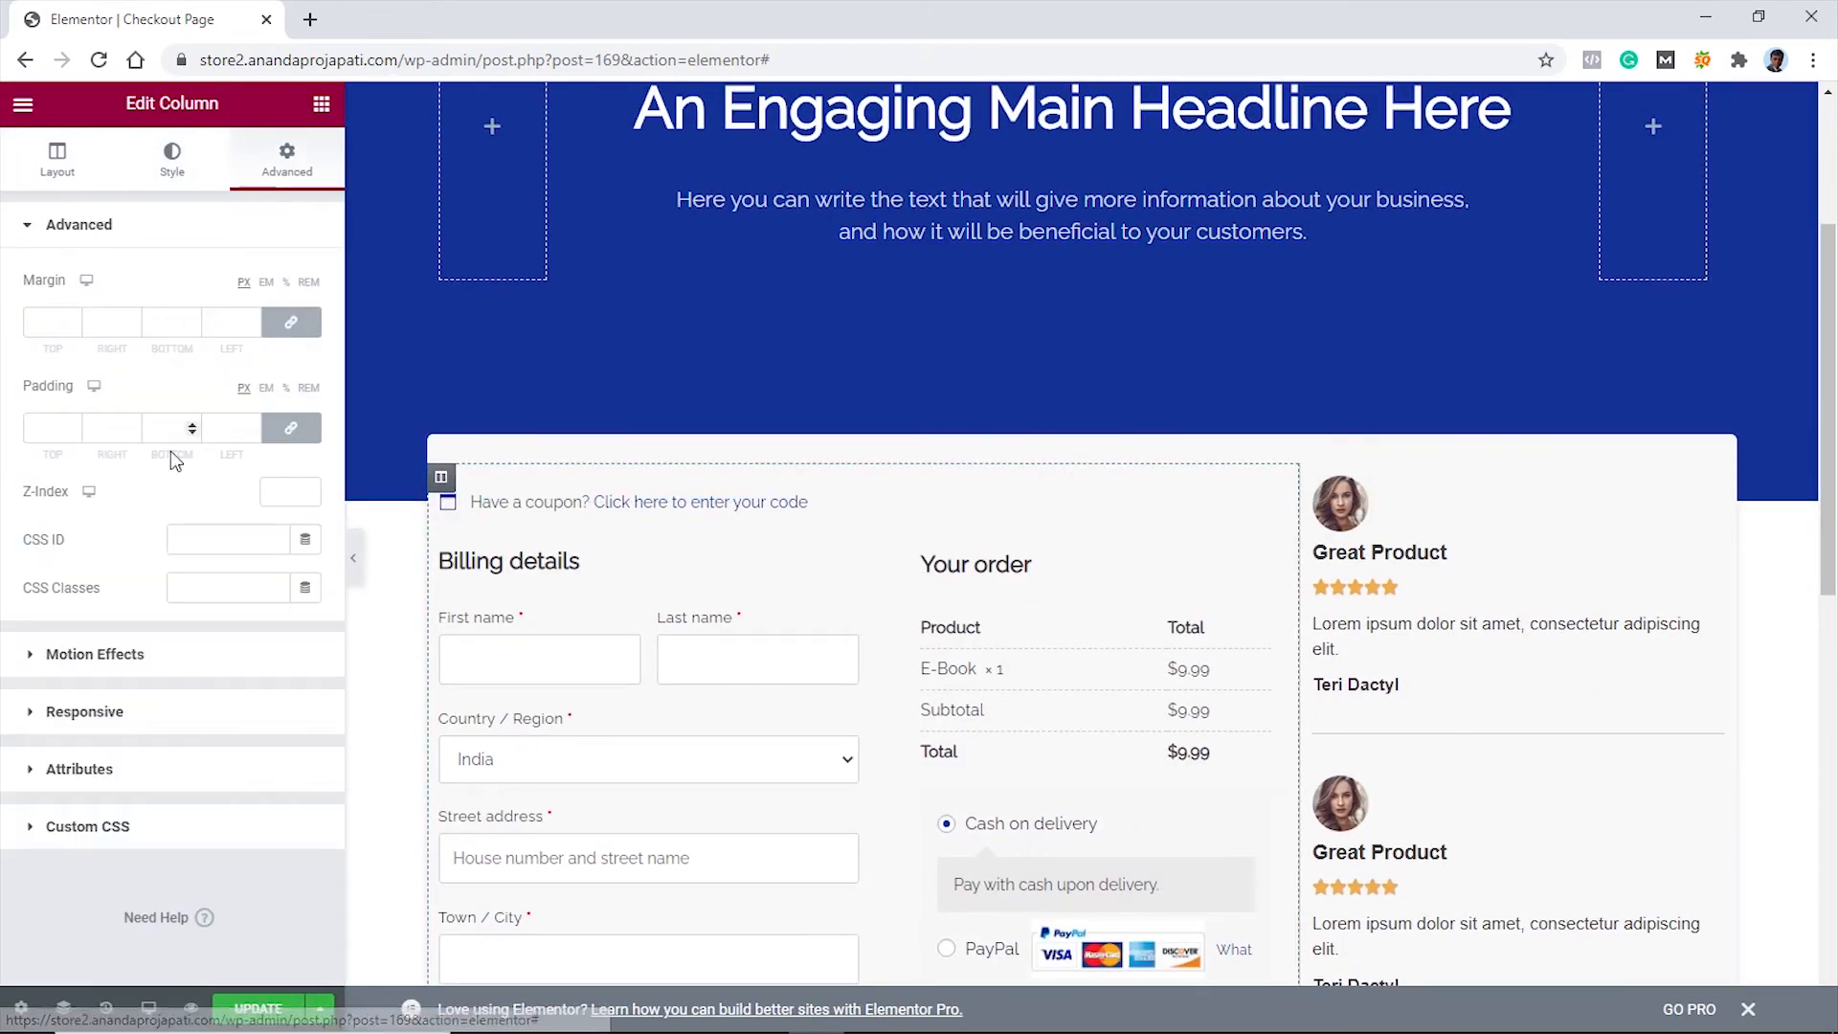
pyautogui.click(51, 430)
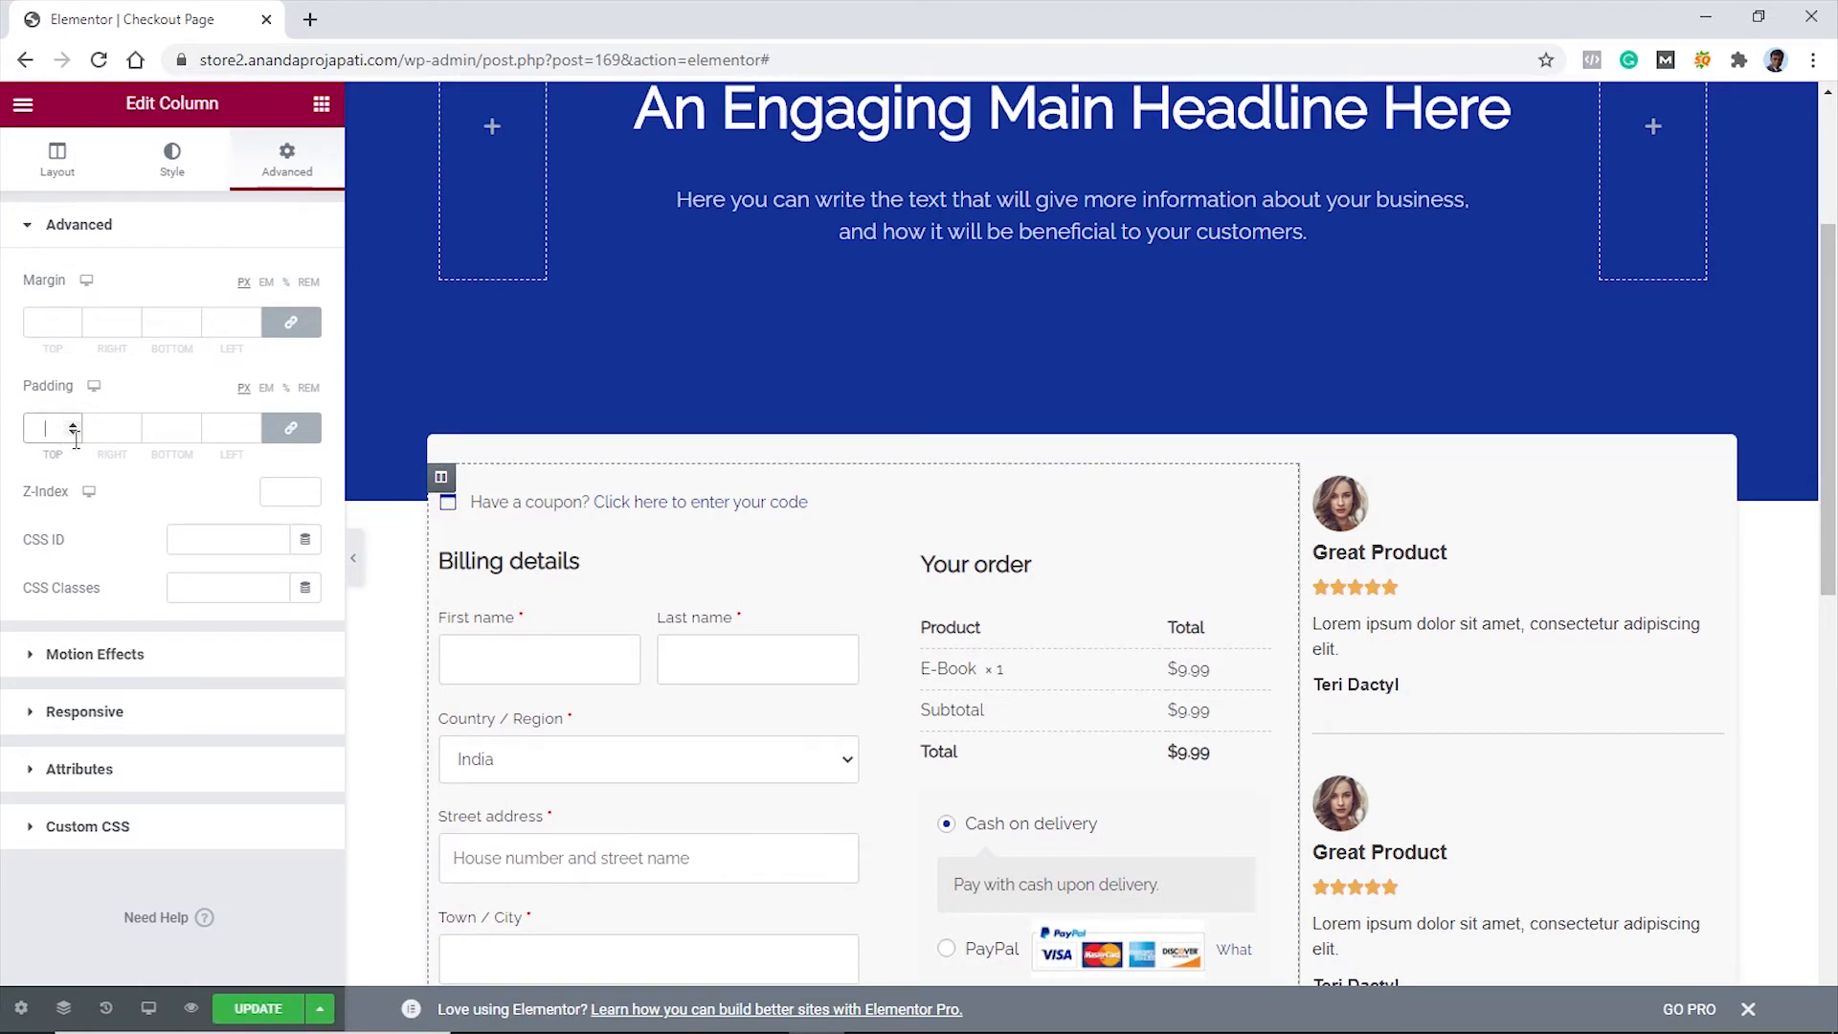
pyautogui.write('20')
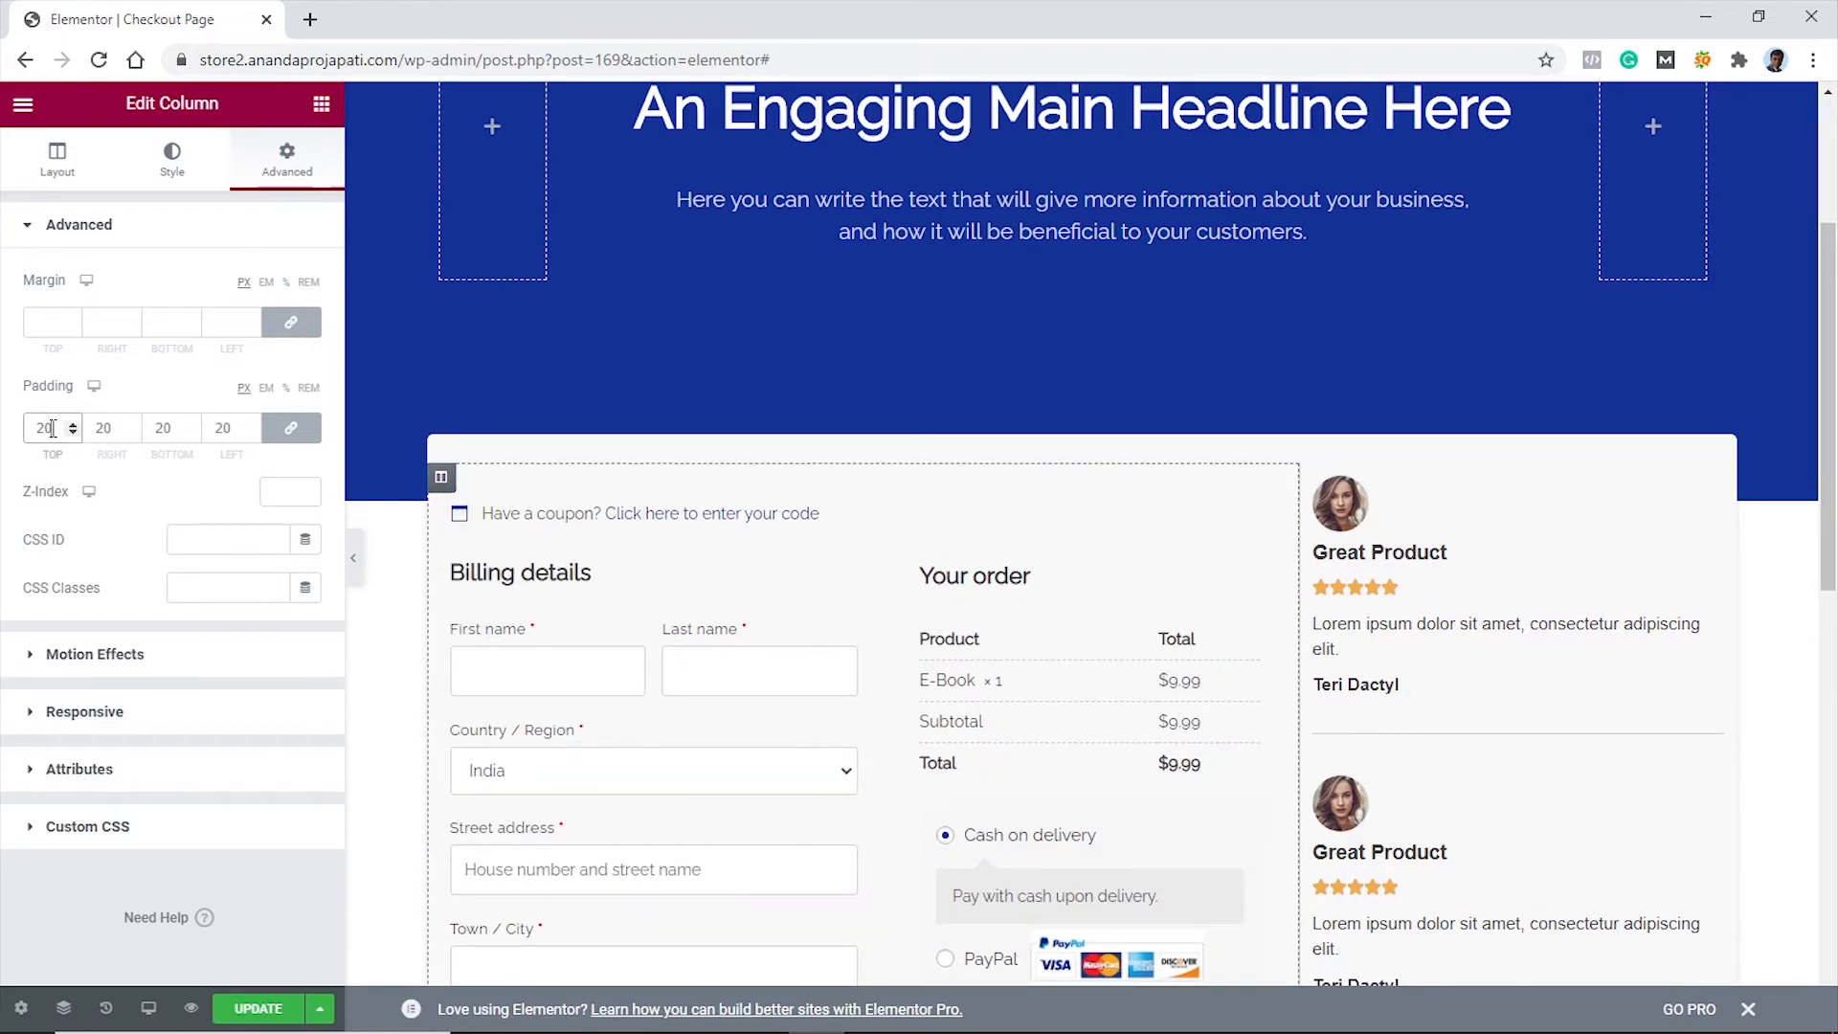
pyautogui.press('BackSpace')
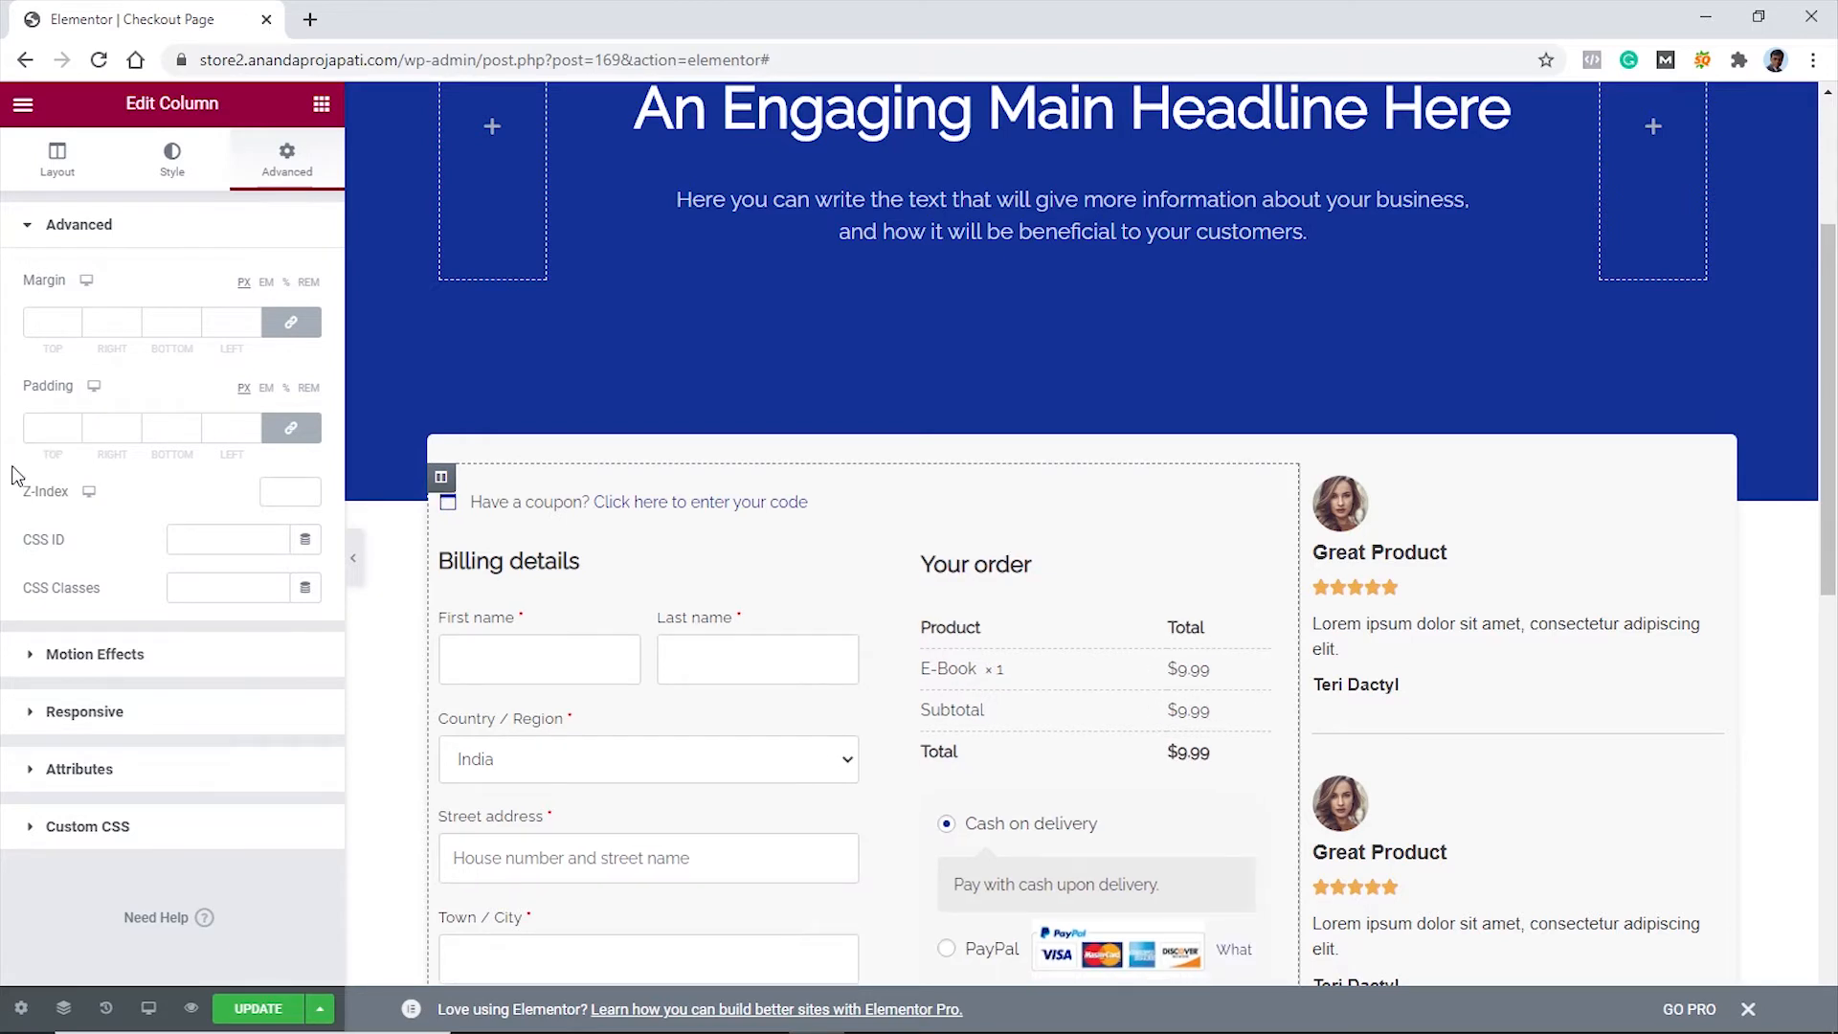
# Set the outer column's padding to 25 px top and bottom and 60 px right and left, and its top margin to -100 px
pyautogui.click(441, 518)
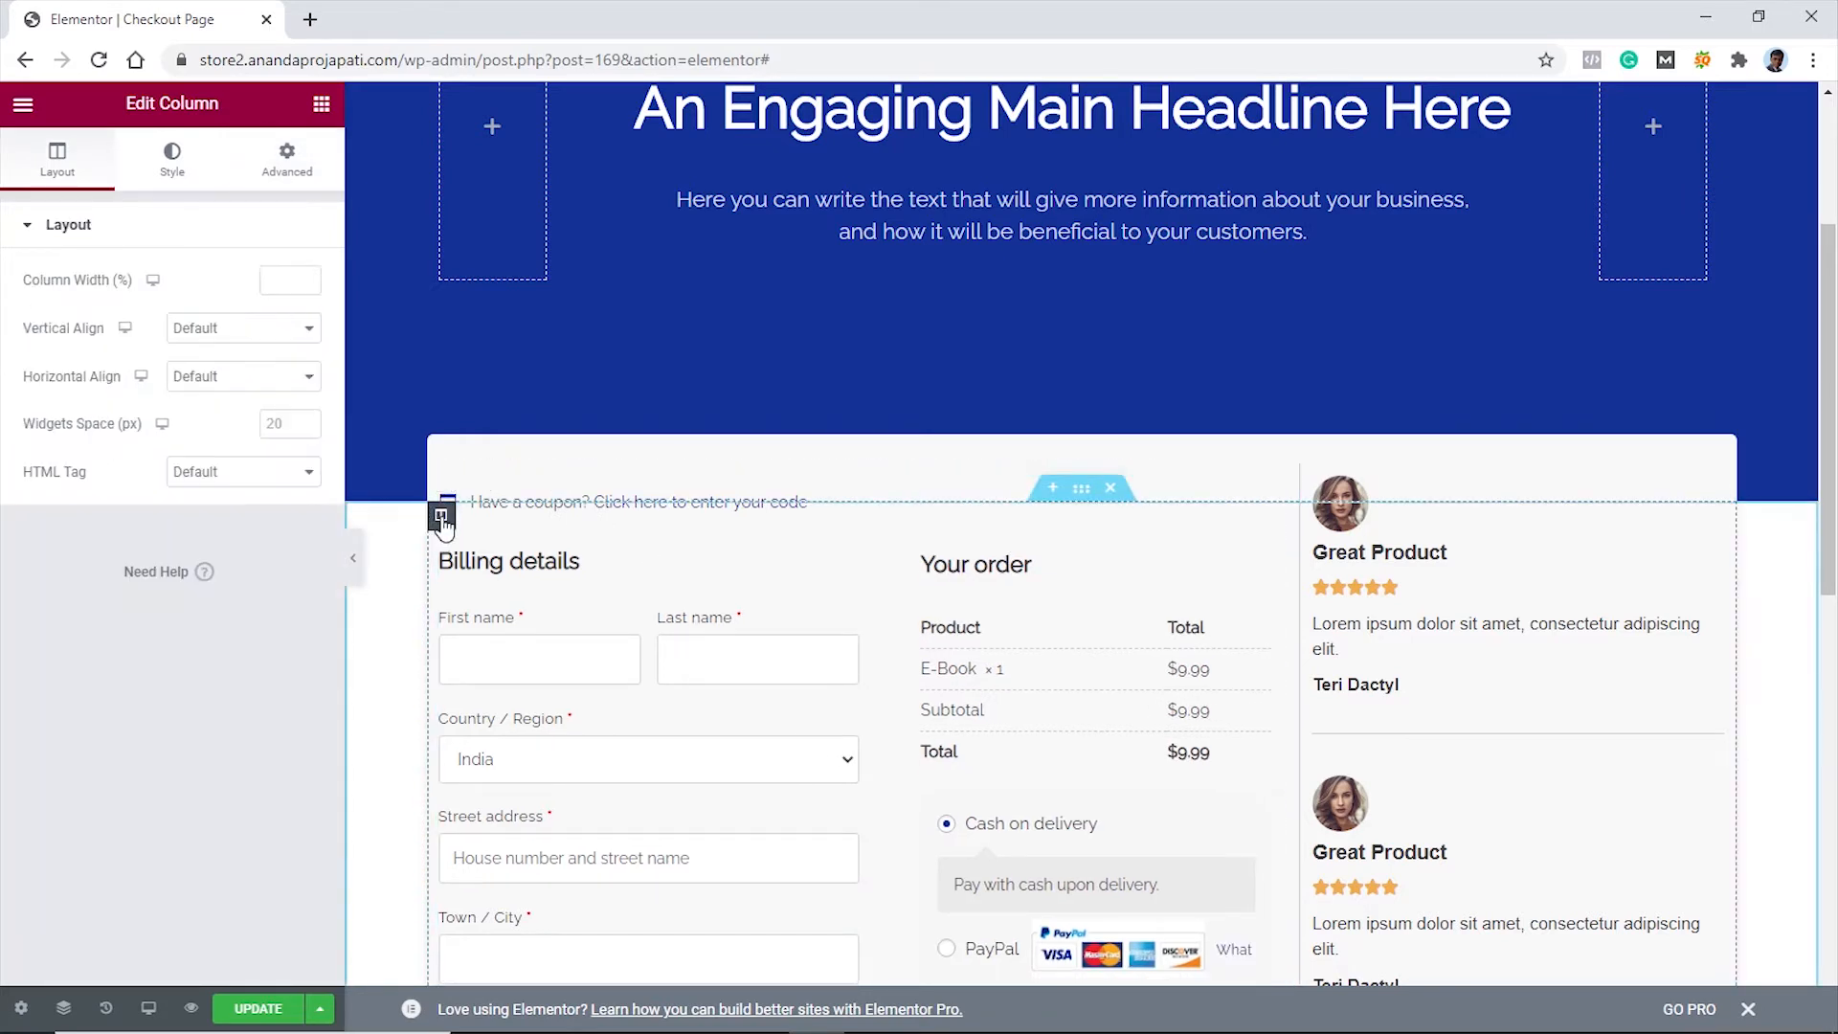
pyautogui.click(267, 190)
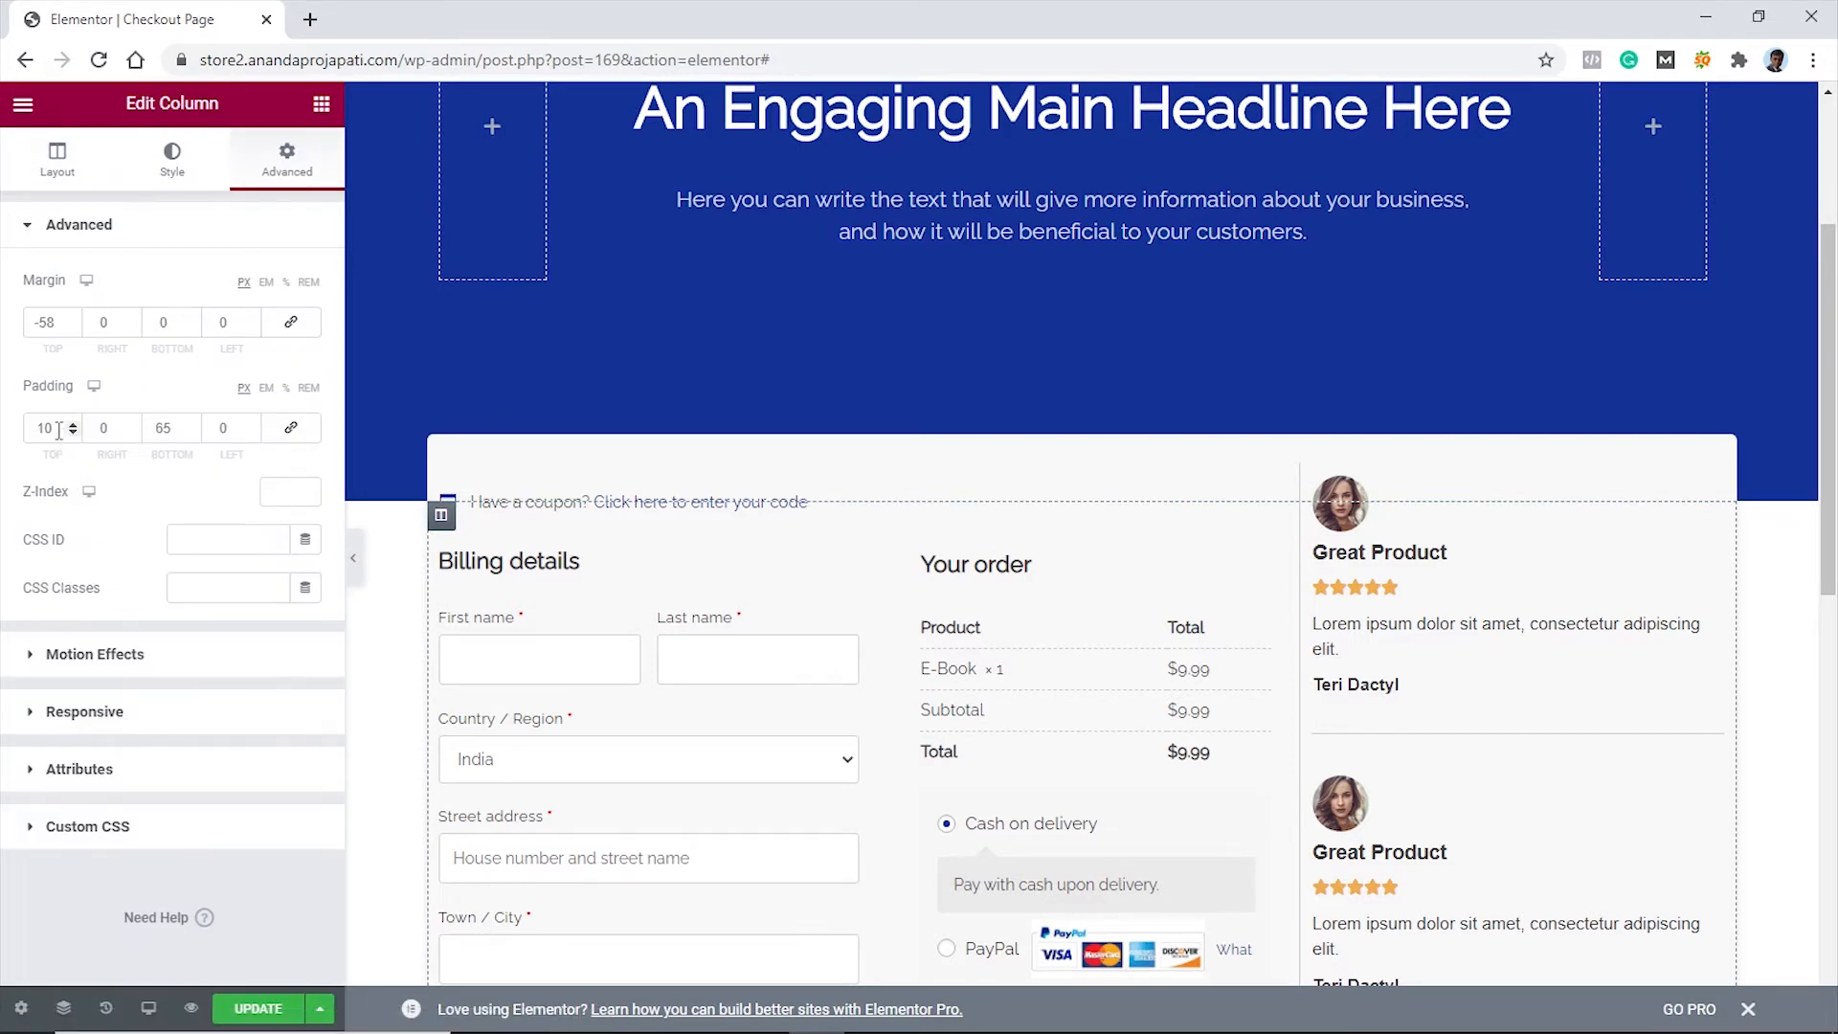
pyautogui.click(53, 428)
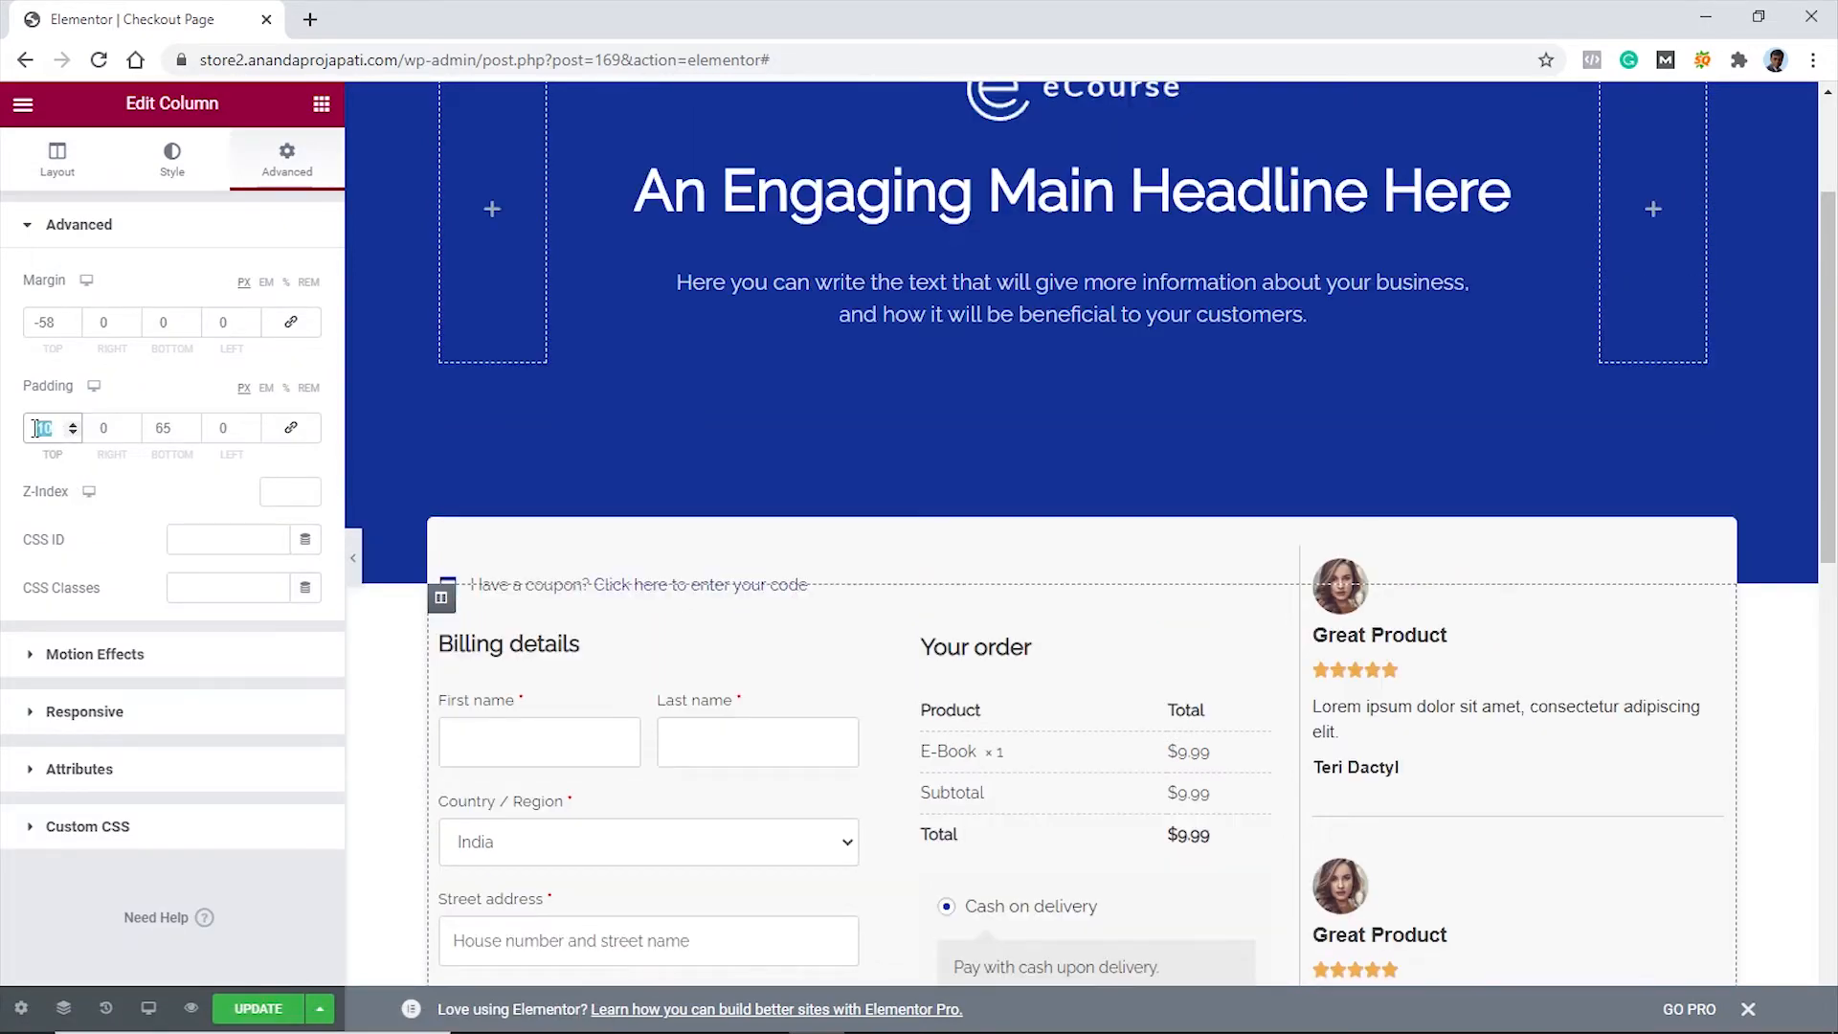
pyautogui.write('25')
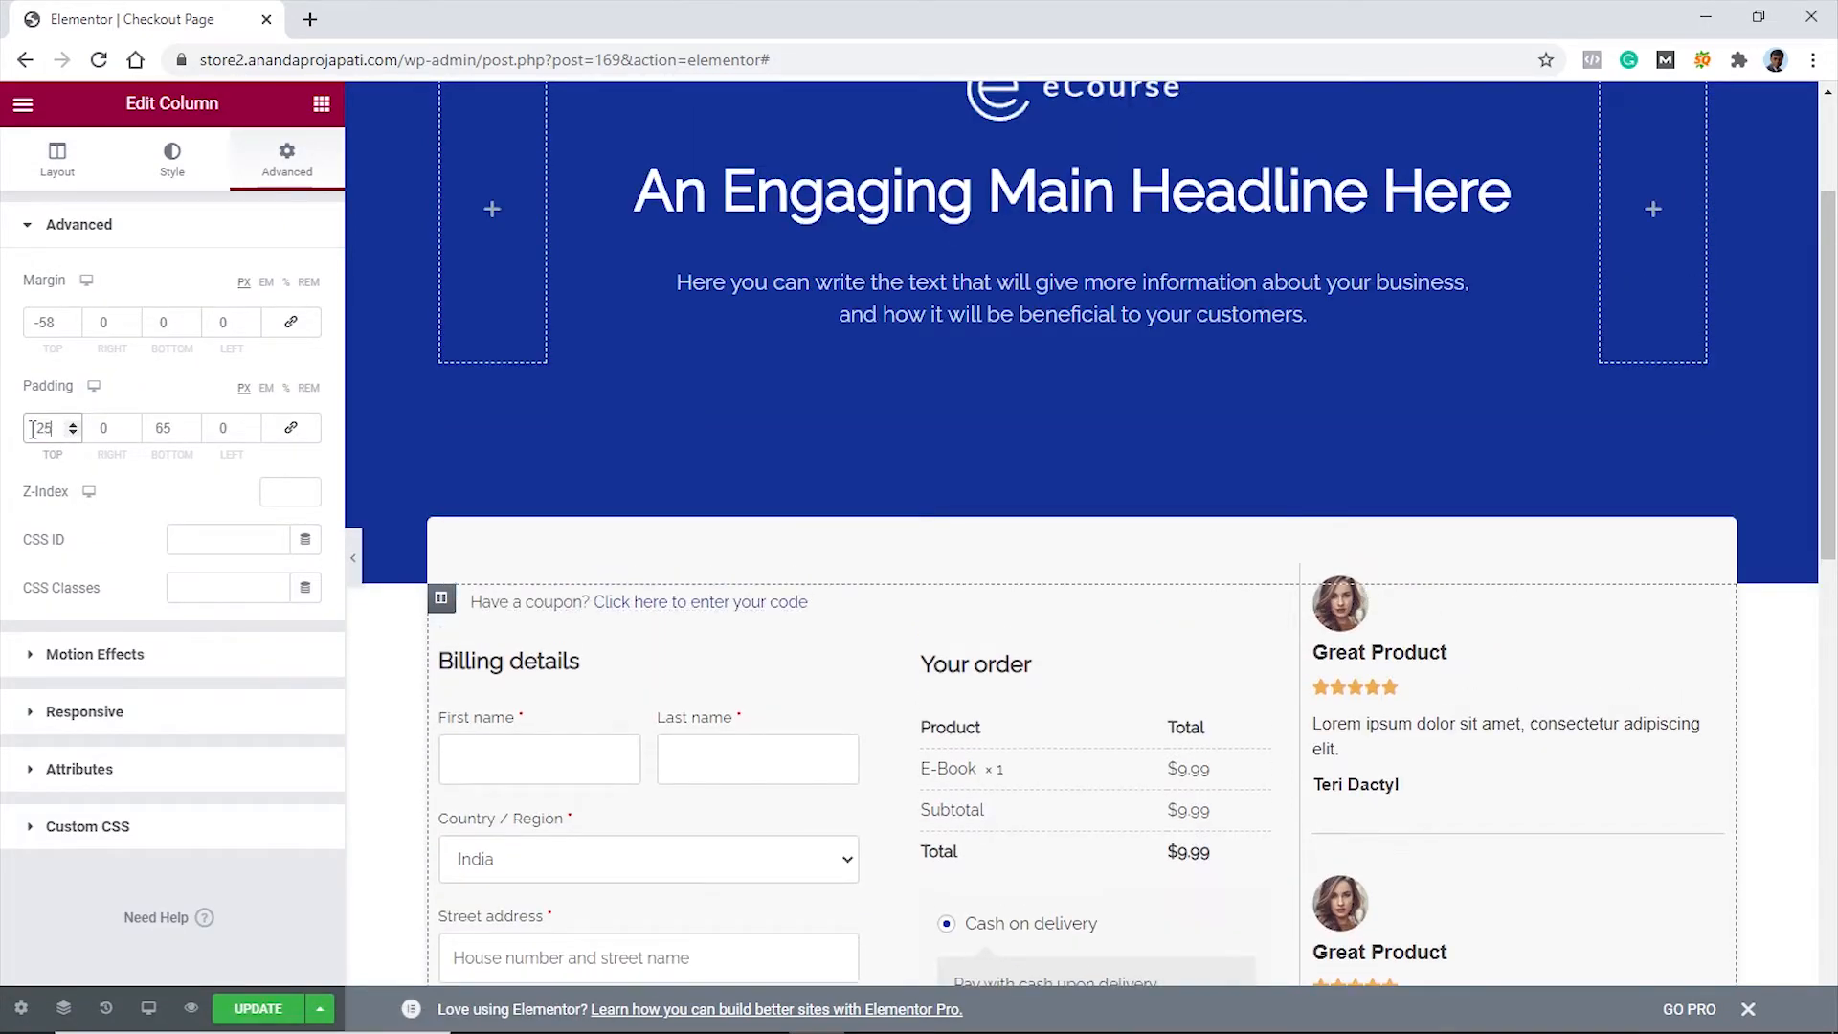
pyautogui.click(107, 428)
pyautogui.write('60')
pyautogui.click(175, 428)
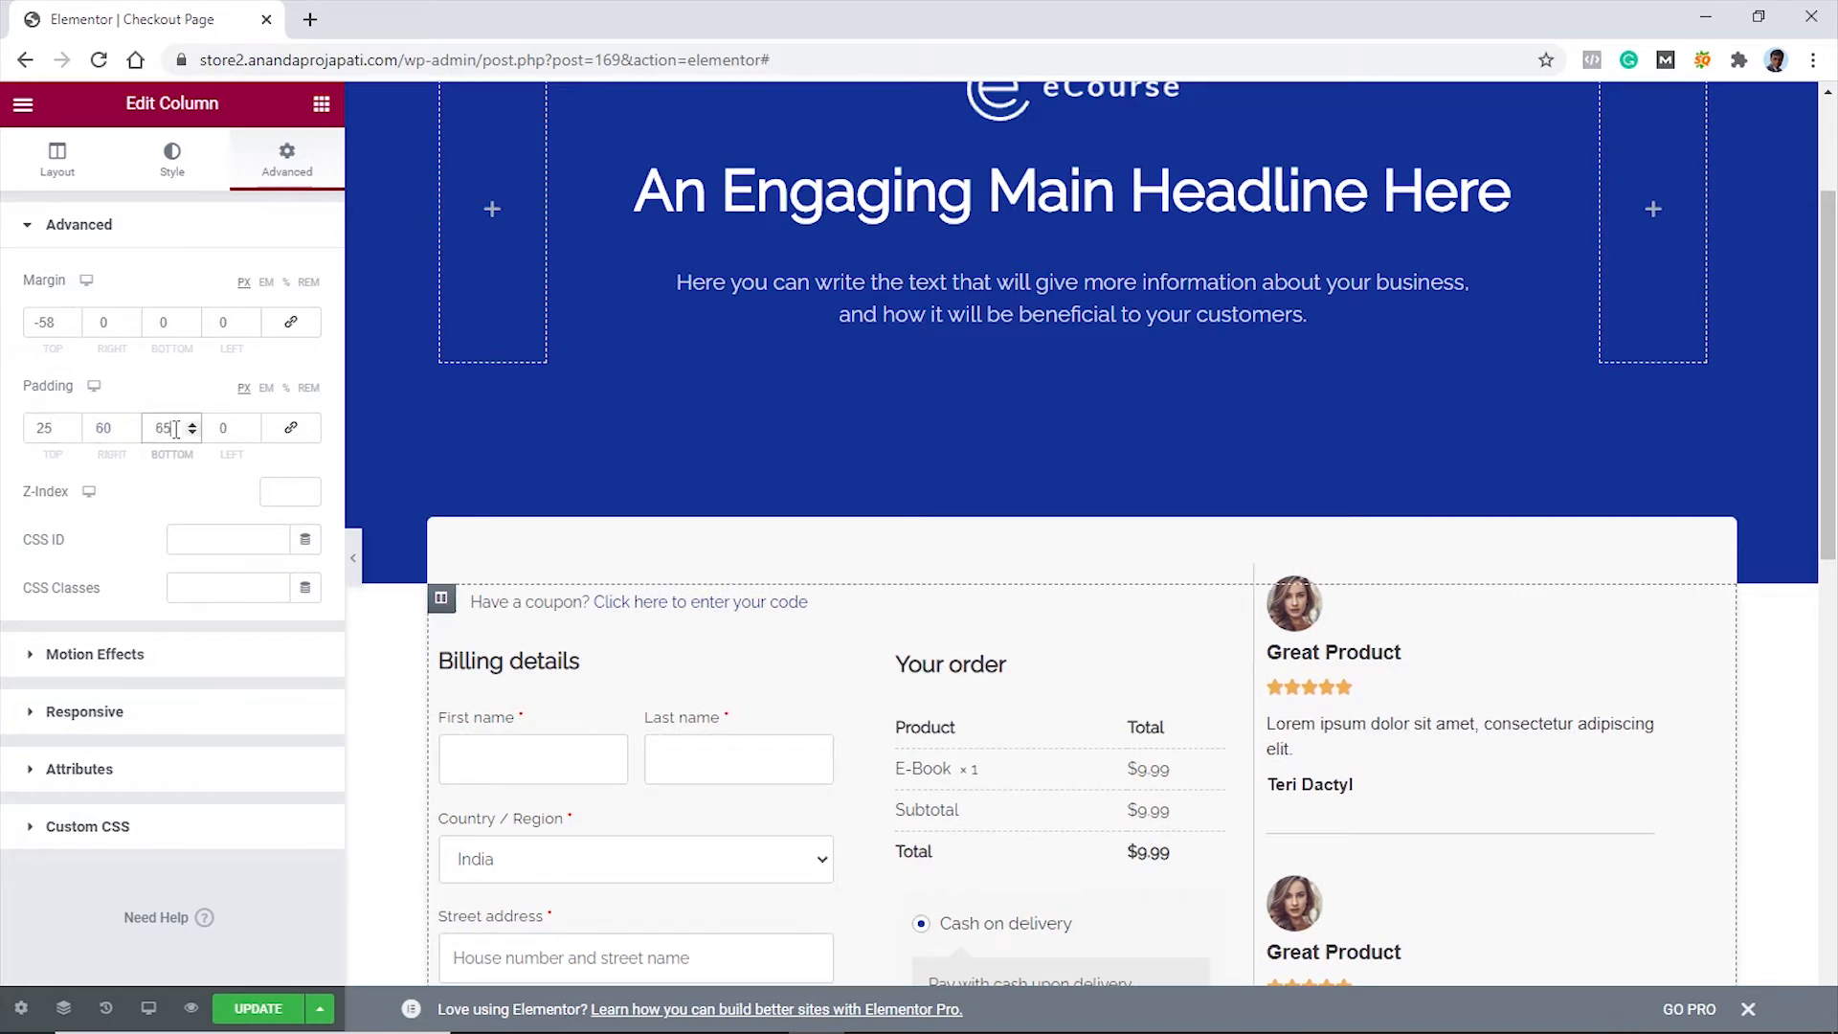
pyautogui.write('25')
pyautogui.click(226, 431)
pyautogui.write('60')
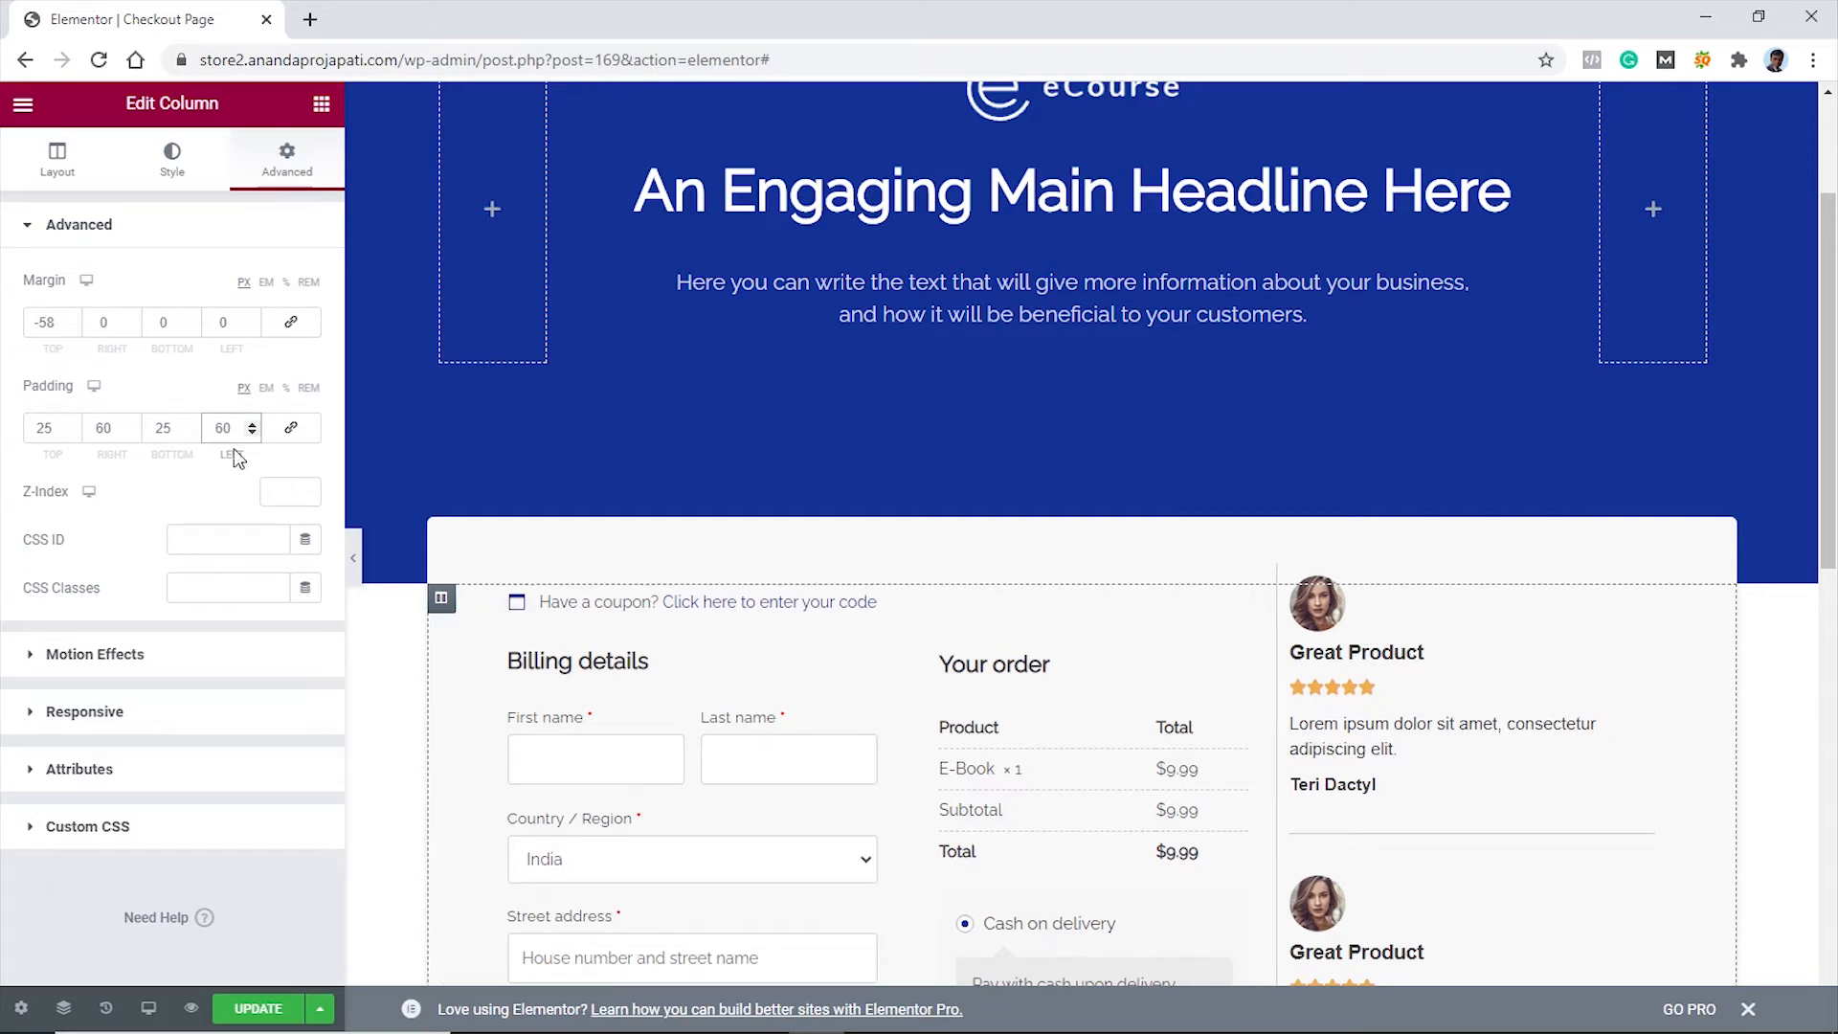
pyautogui.click(45, 323)
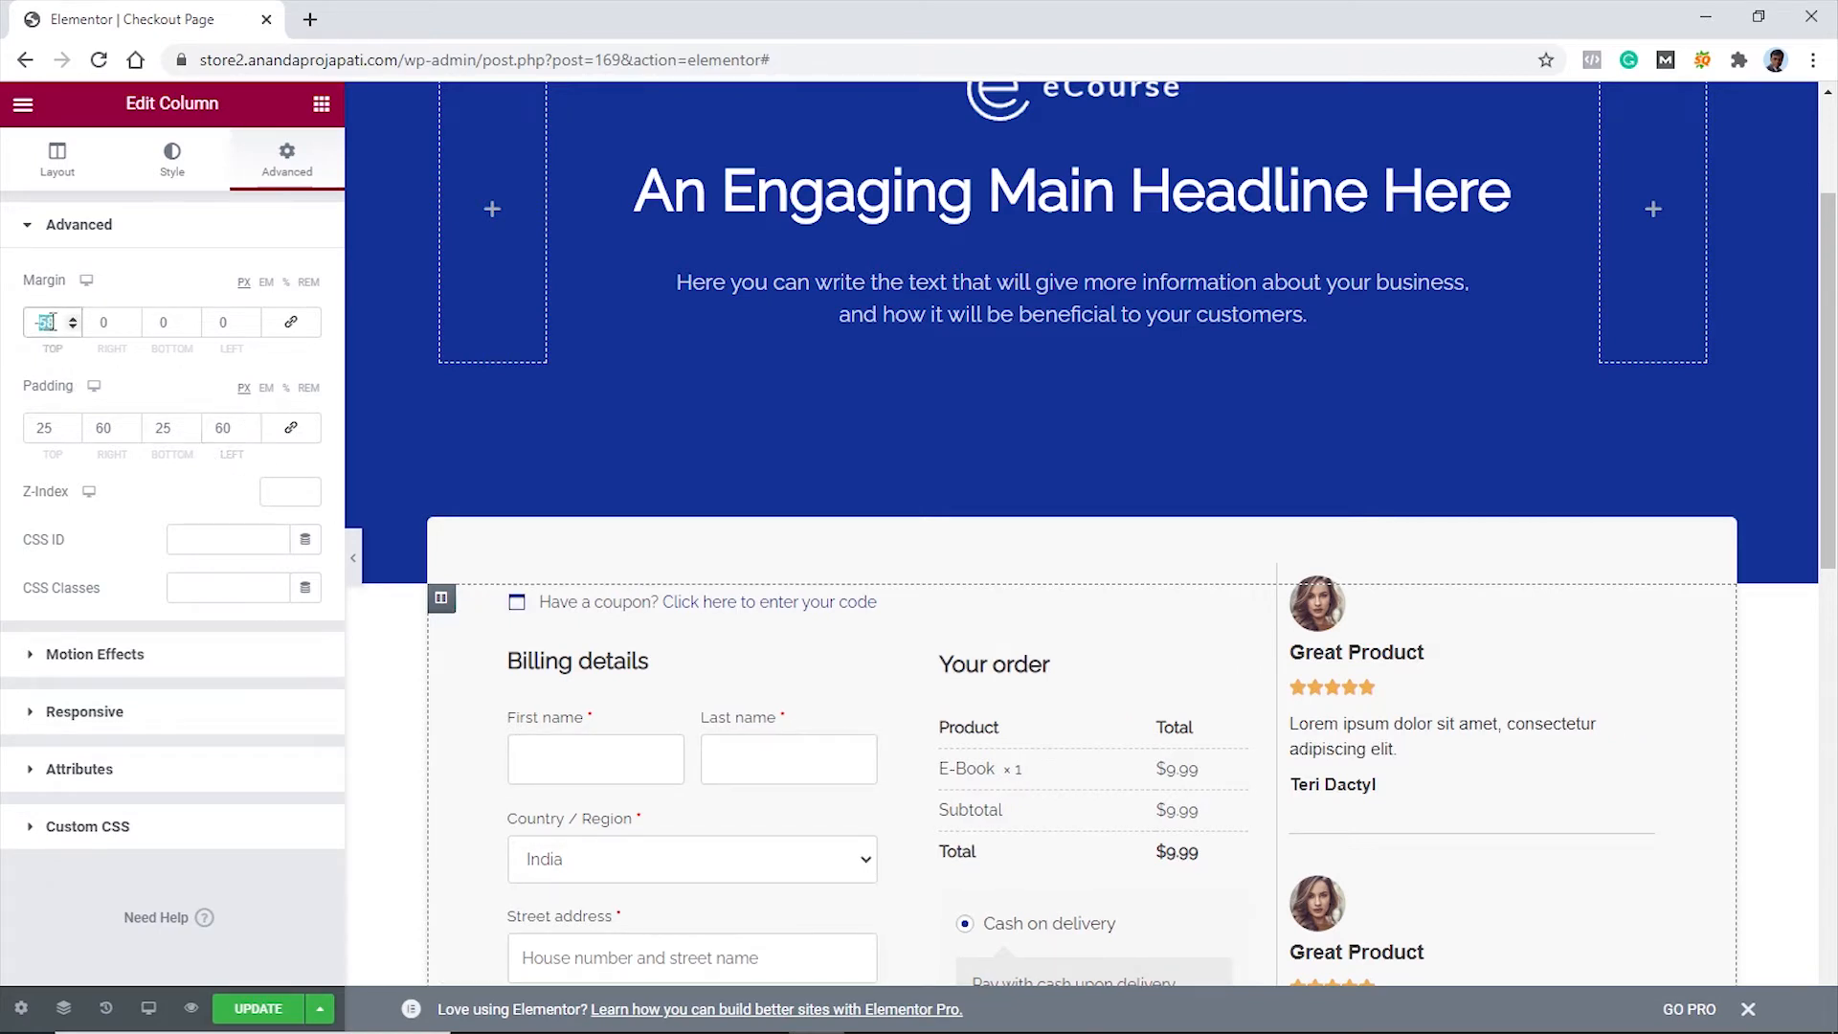
pyautogui.write('100')
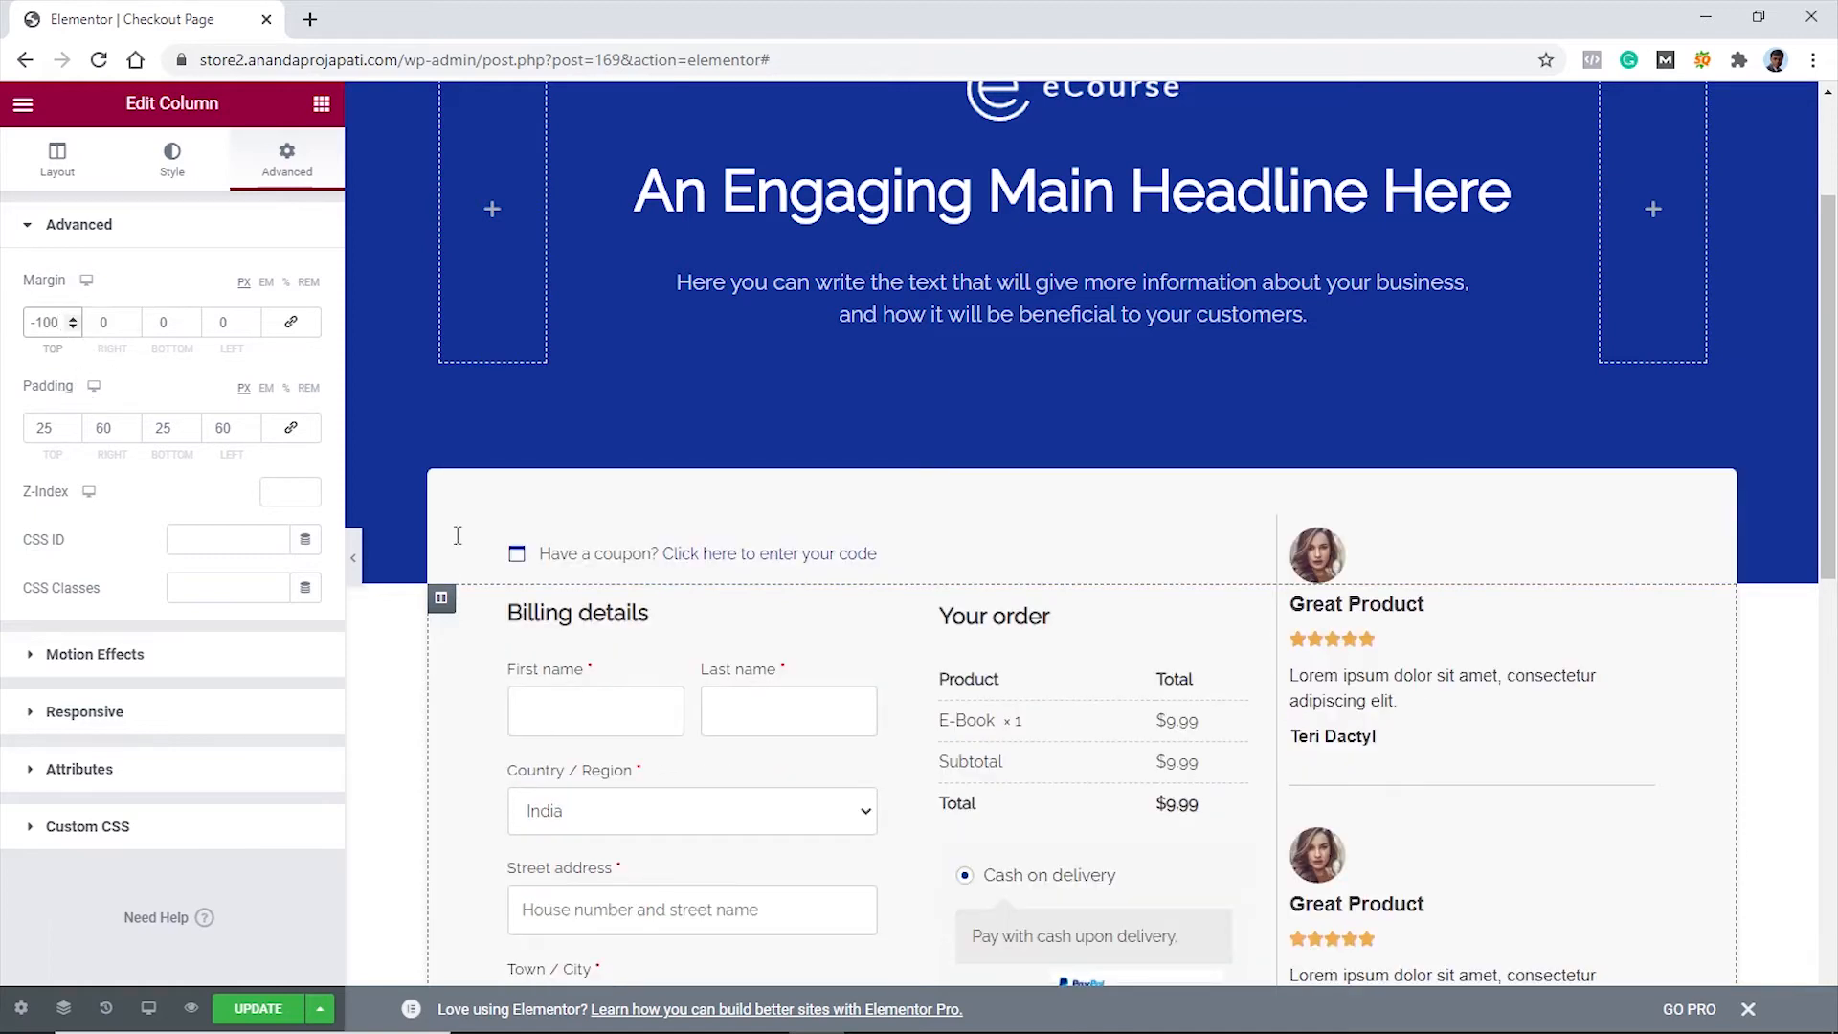
# Unlink the checkout form column's padding values and set them to 10 px top, 60 px right and 10 px bottom
pyautogui.click(510, 530)
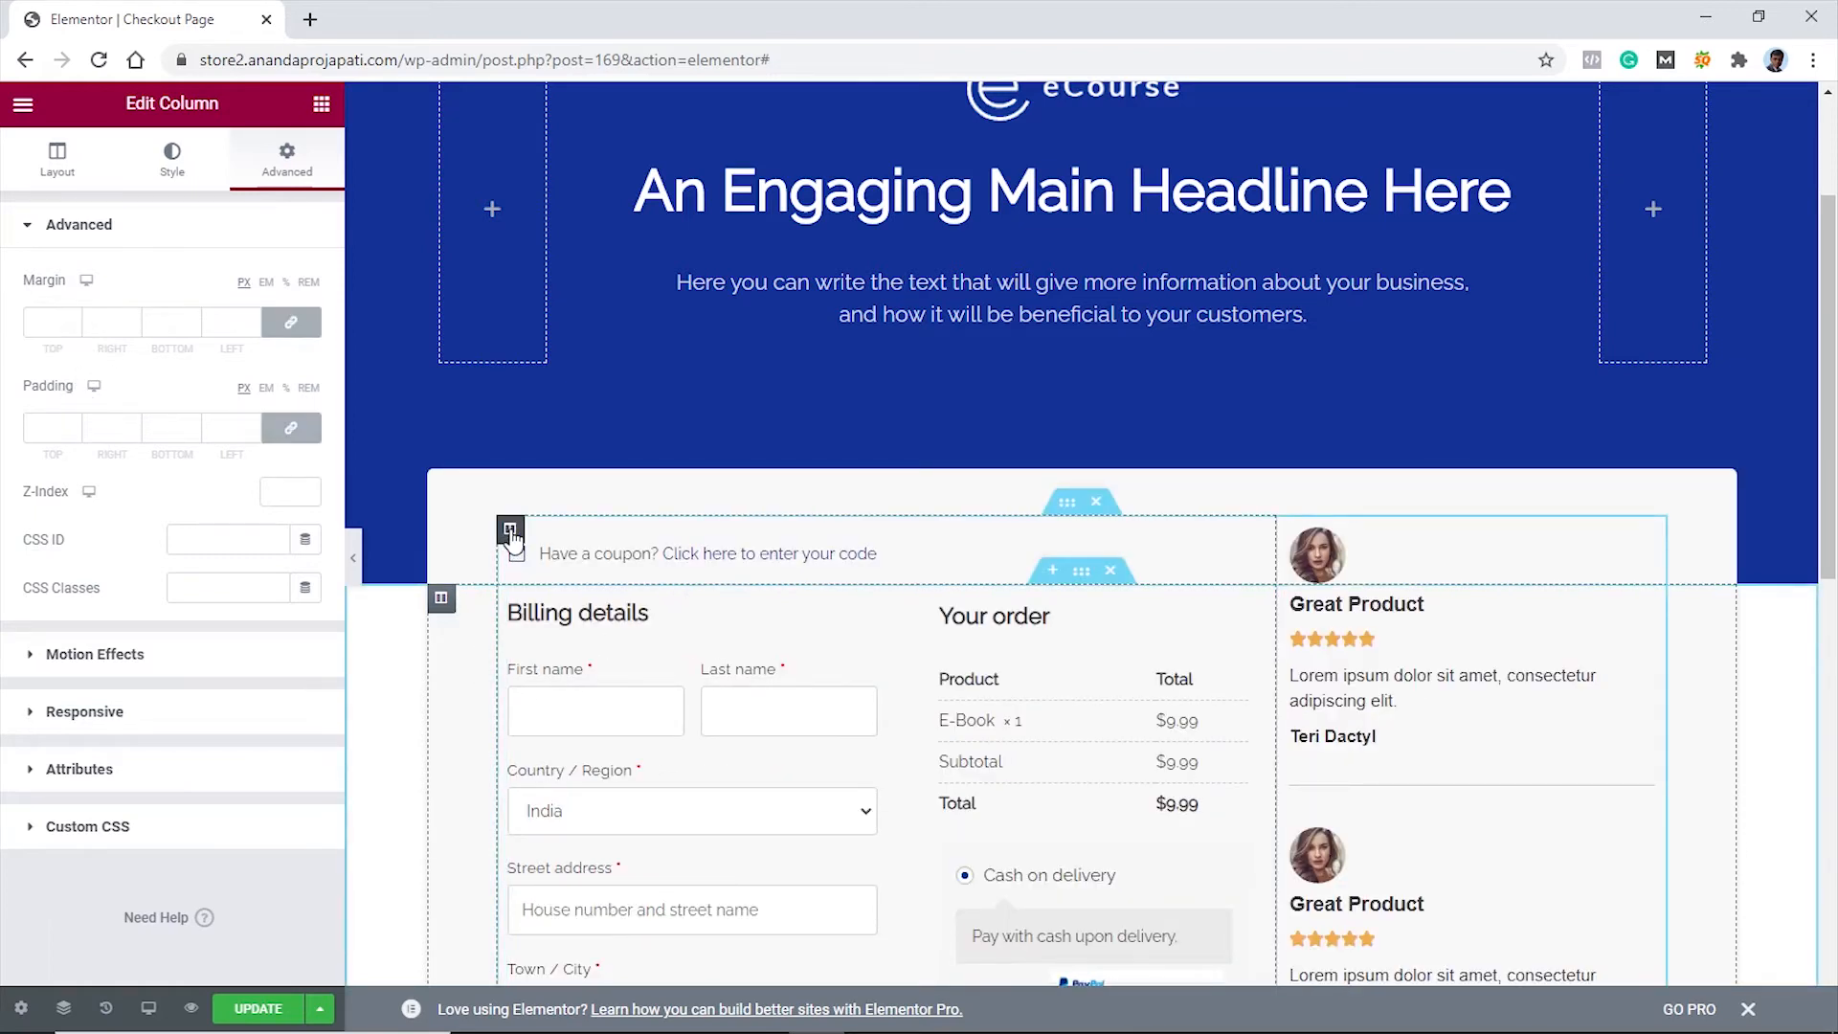
pyautogui.click(291, 428)
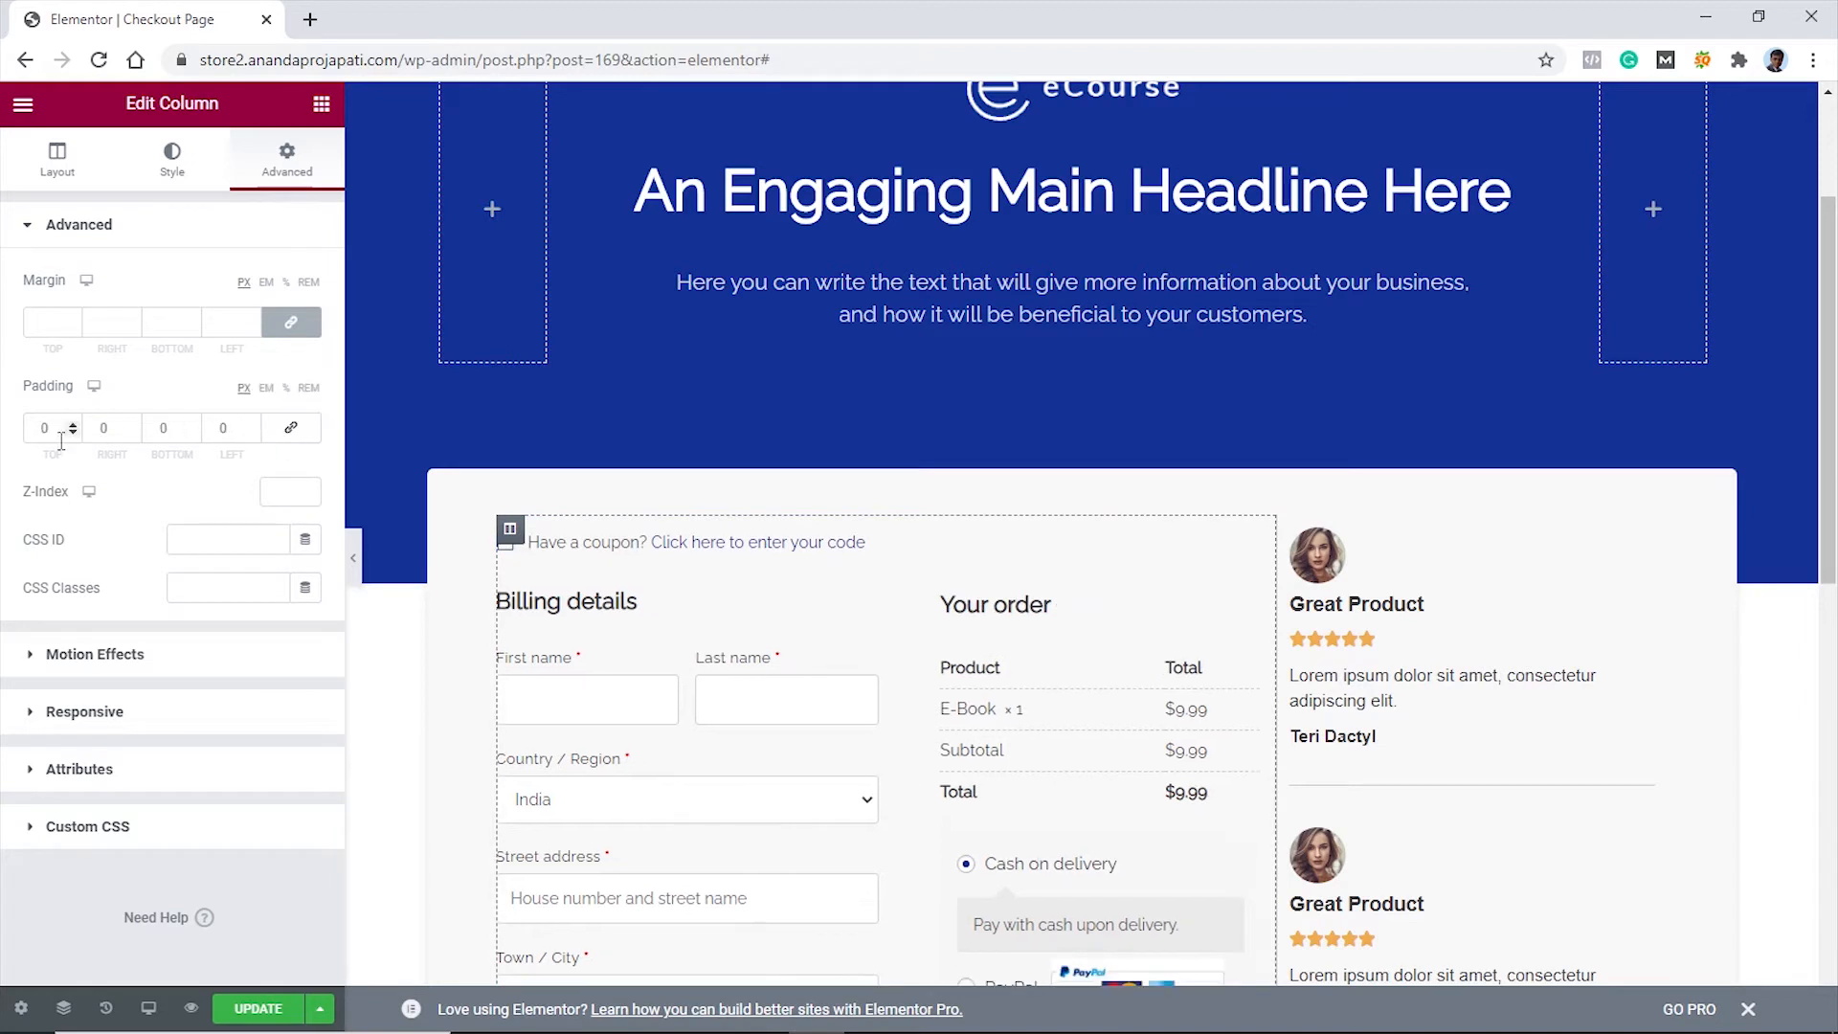
pyautogui.write('1')
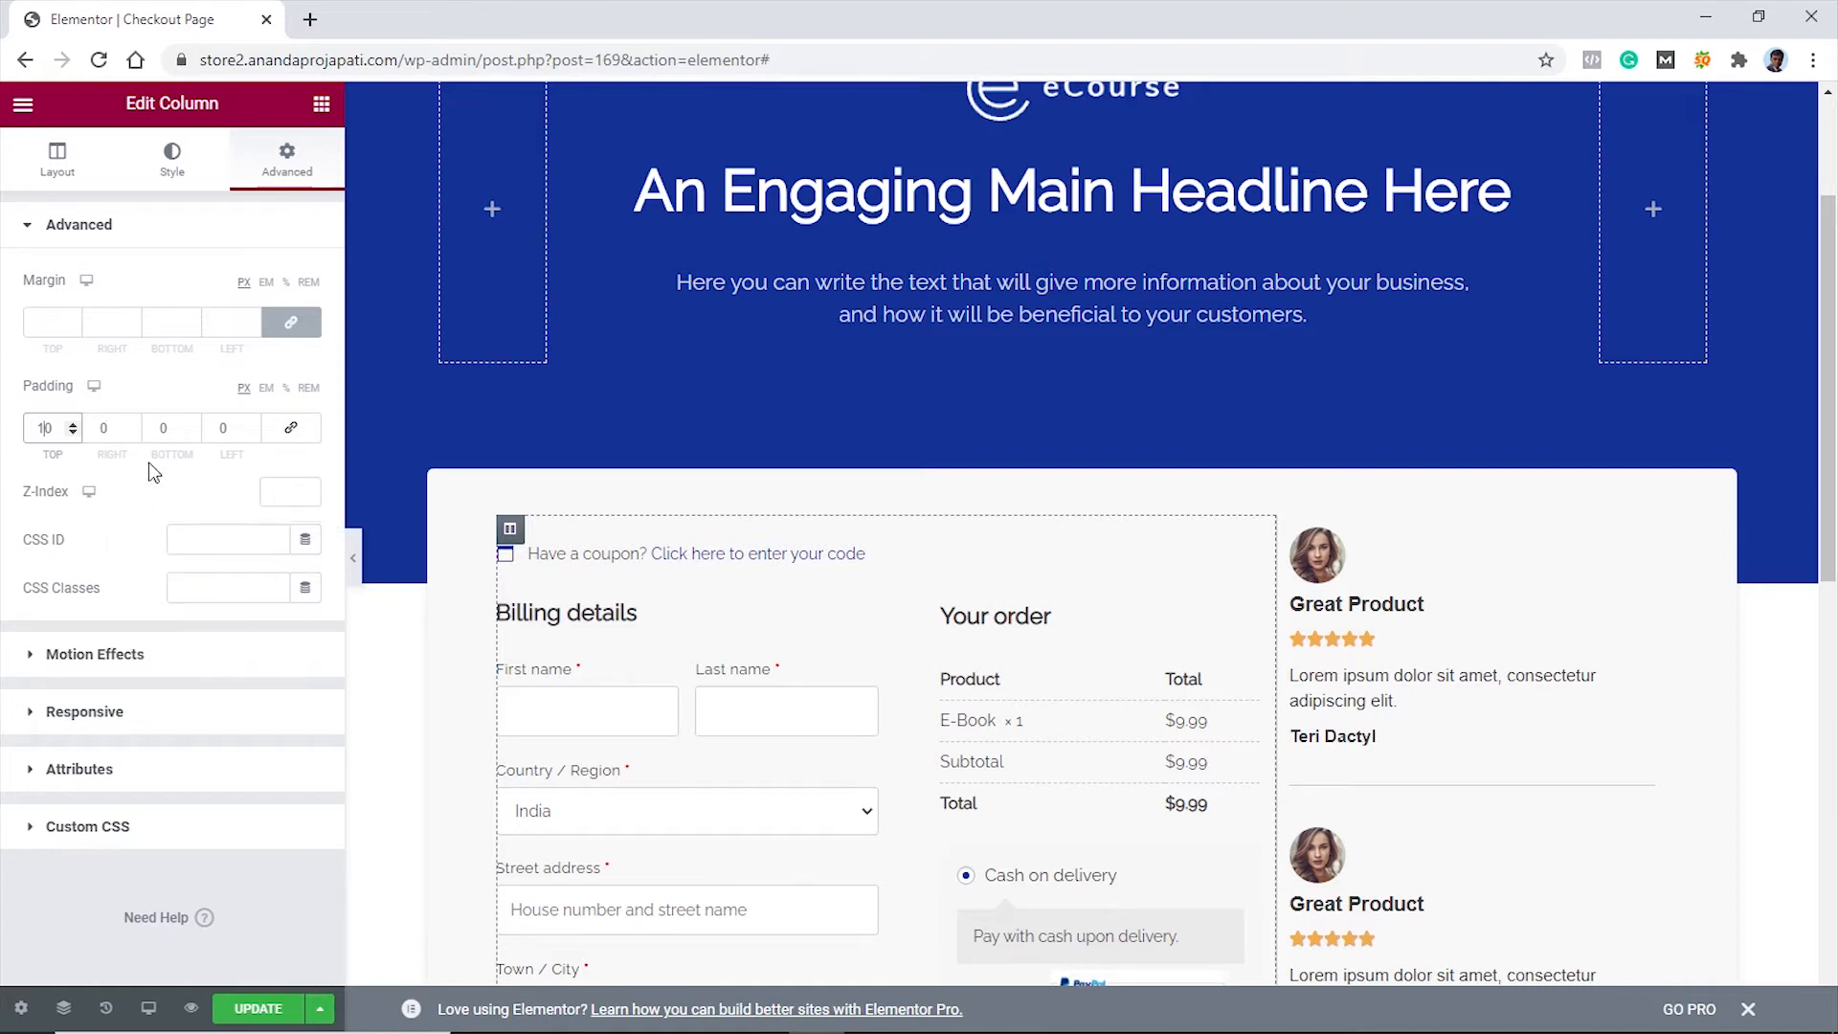
pyautogui.click(105, 428)
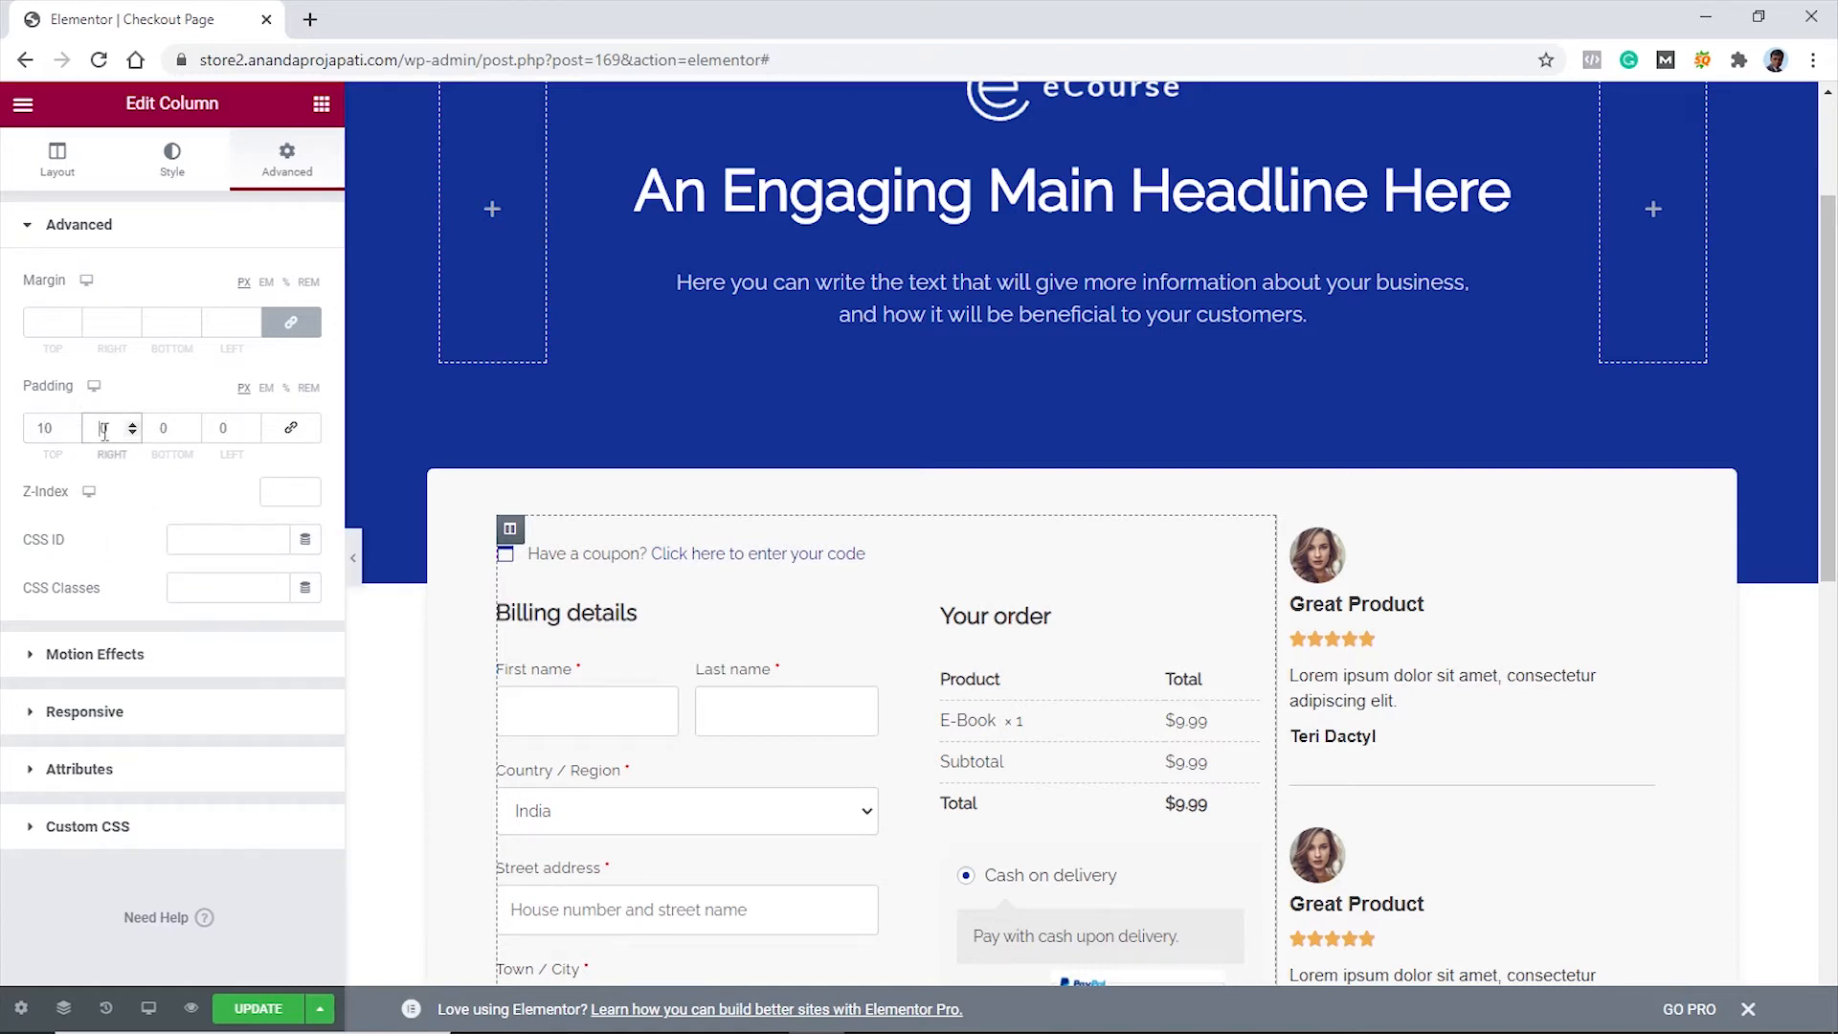
pyautogui.write('60')
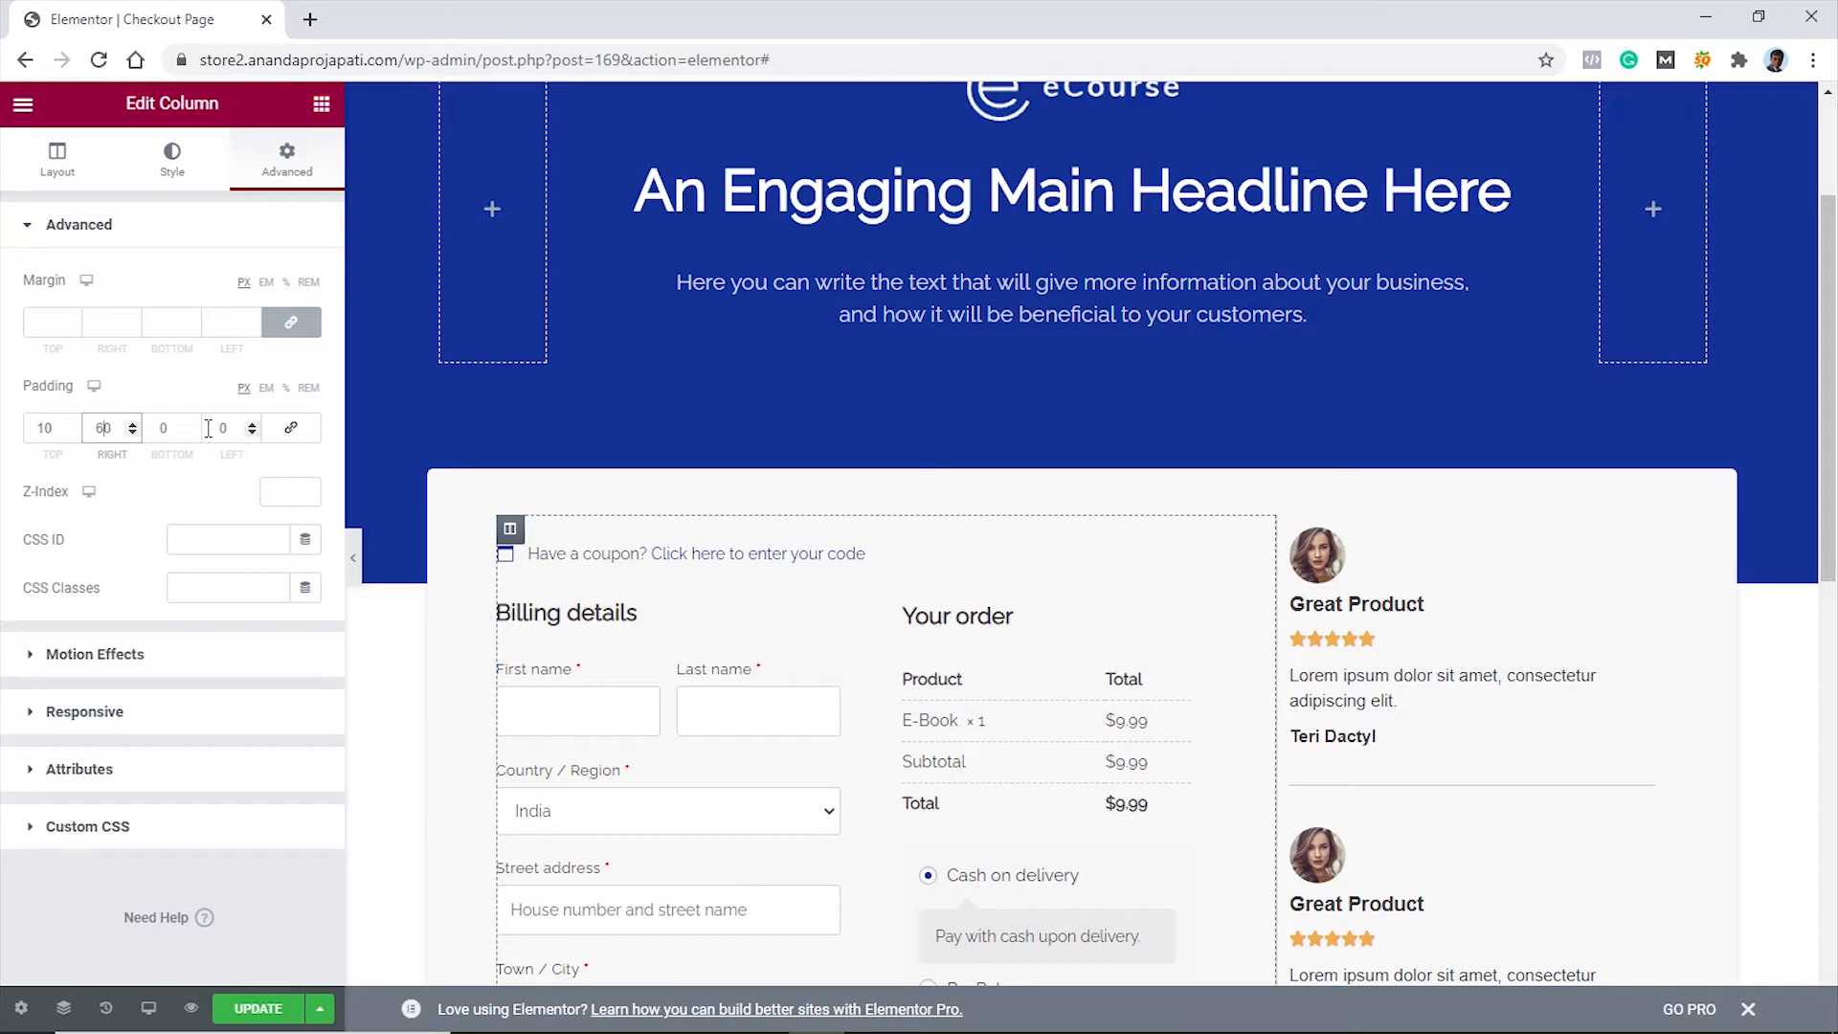
pyautogui.click(161, 429)
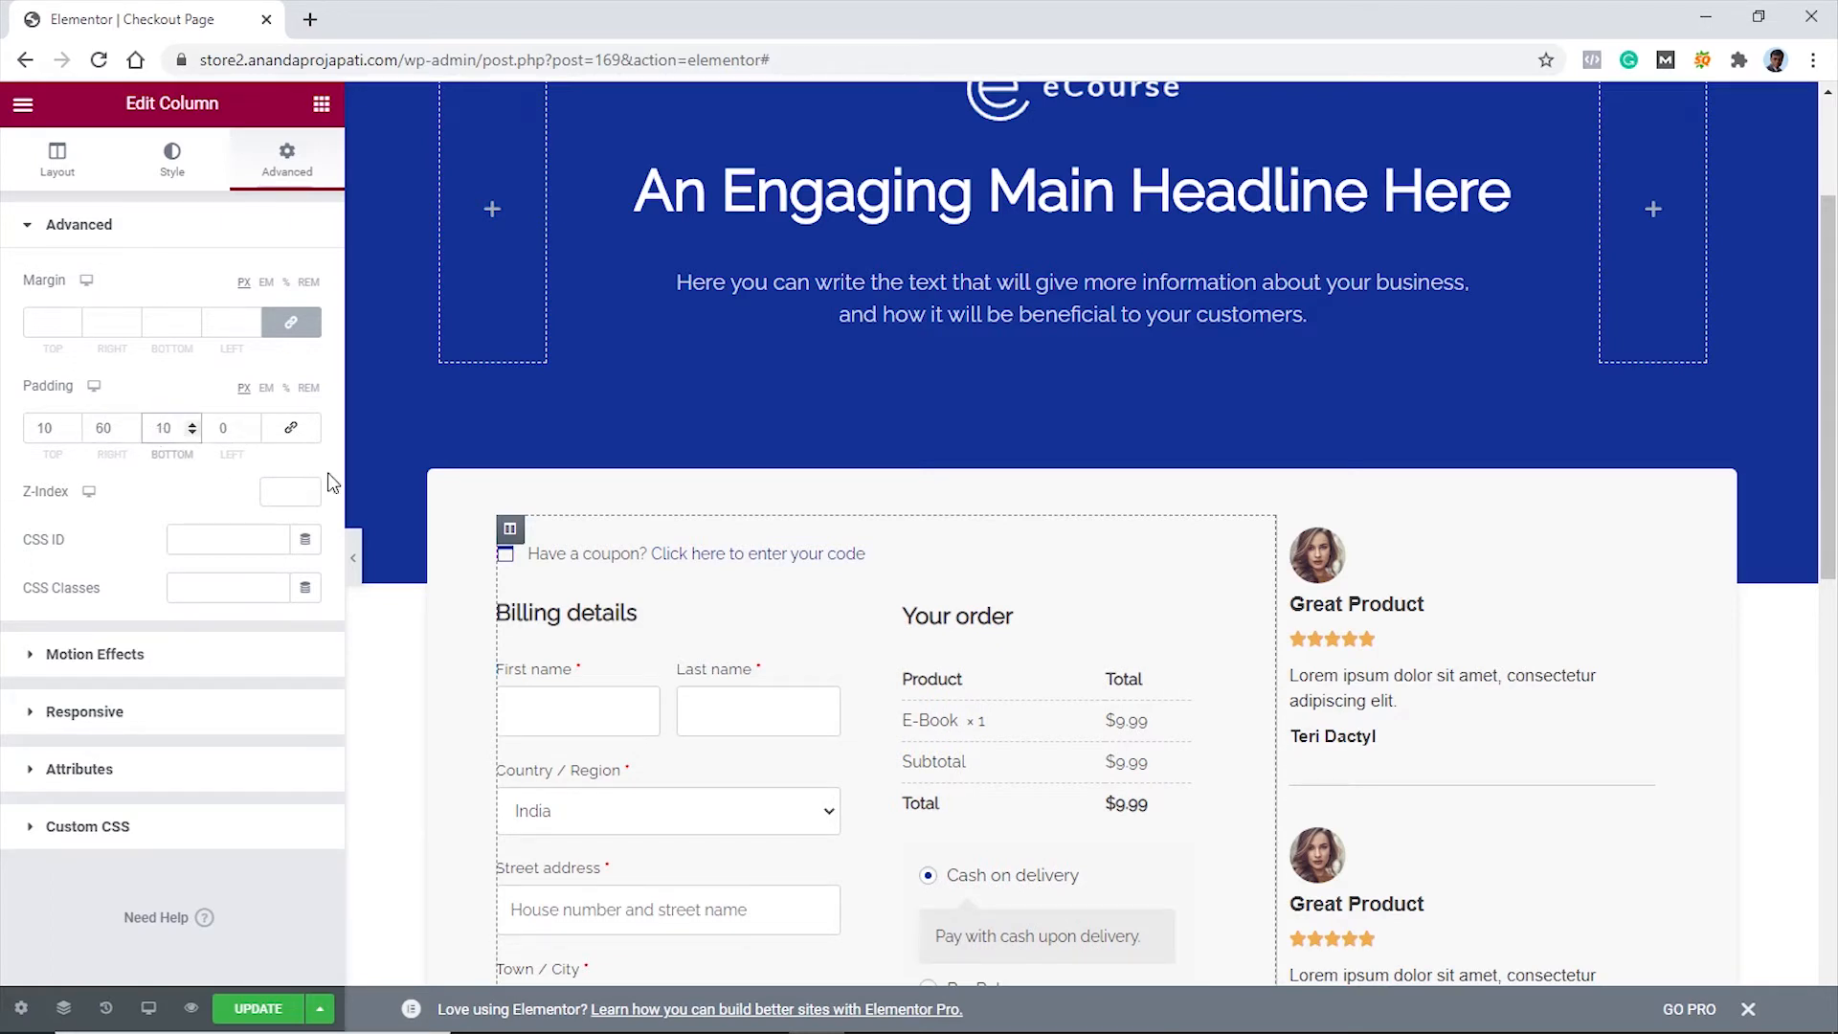
# Unlink the testimonial column's padding values and set them to 20 px top, 20 px bottom and 60 px left
pyautogui.click(1291, 529)
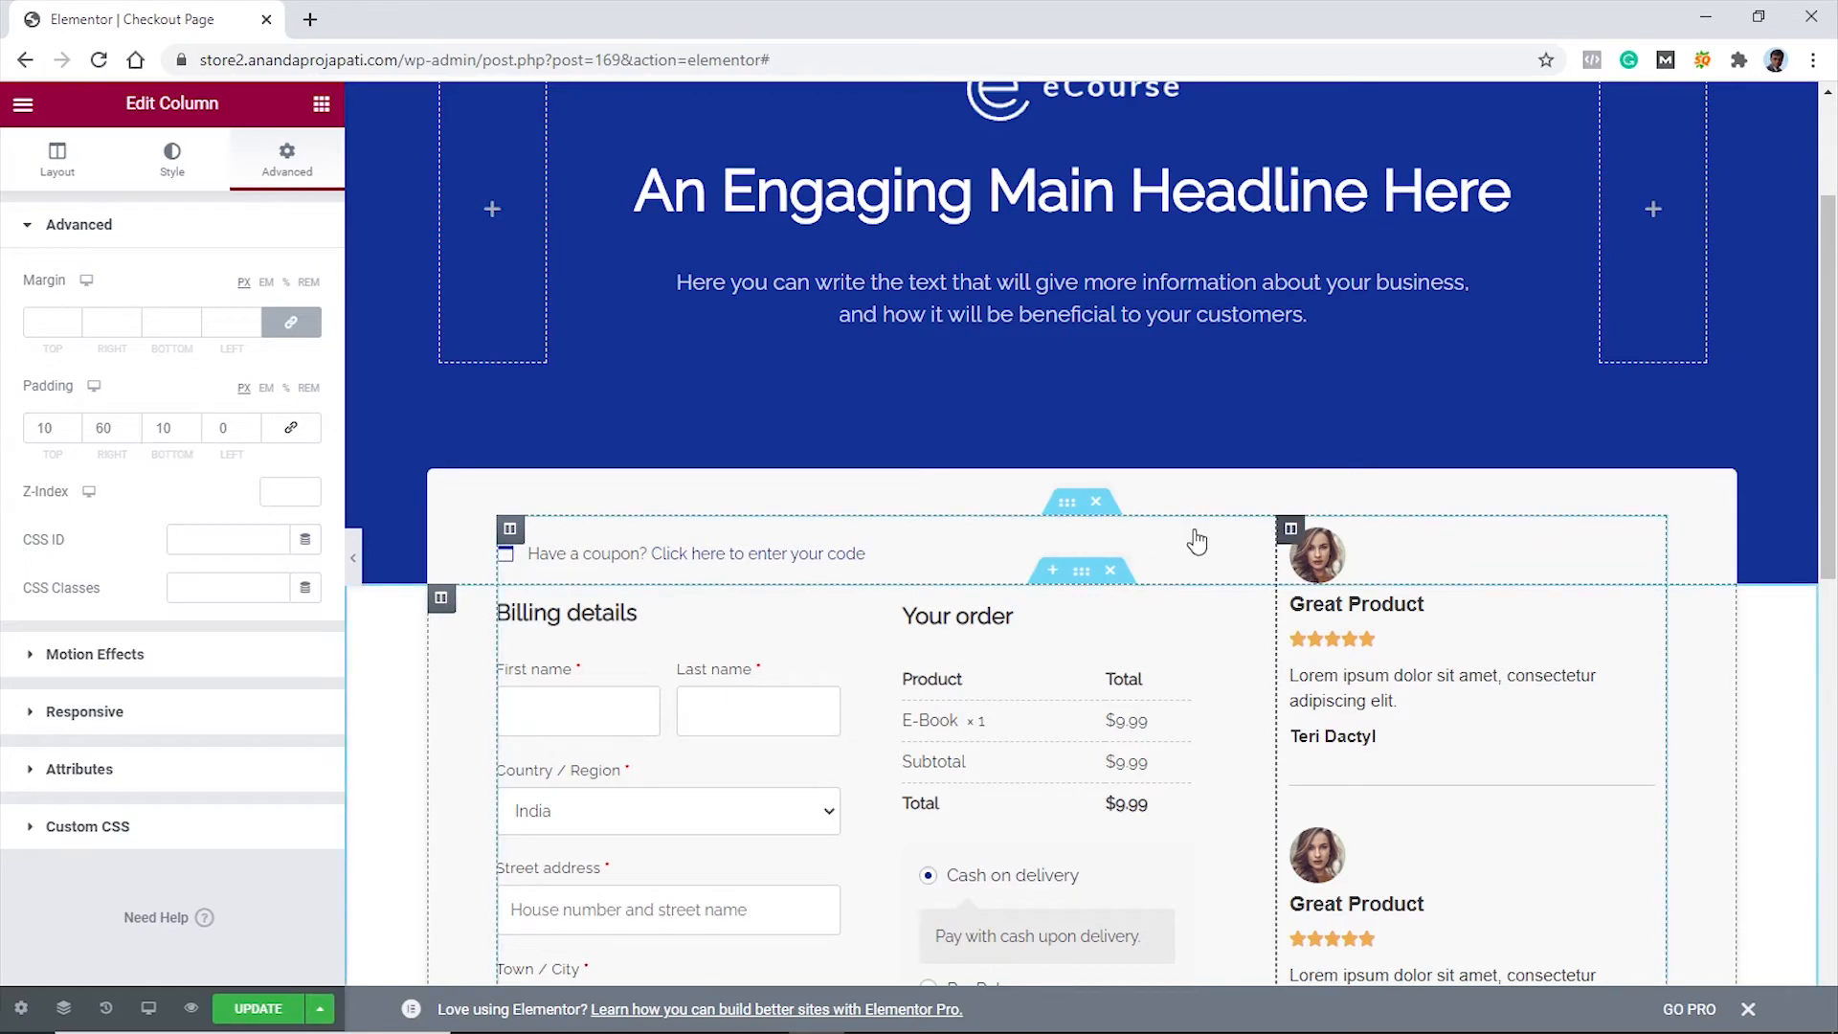
pyautogui.click(284, 165)
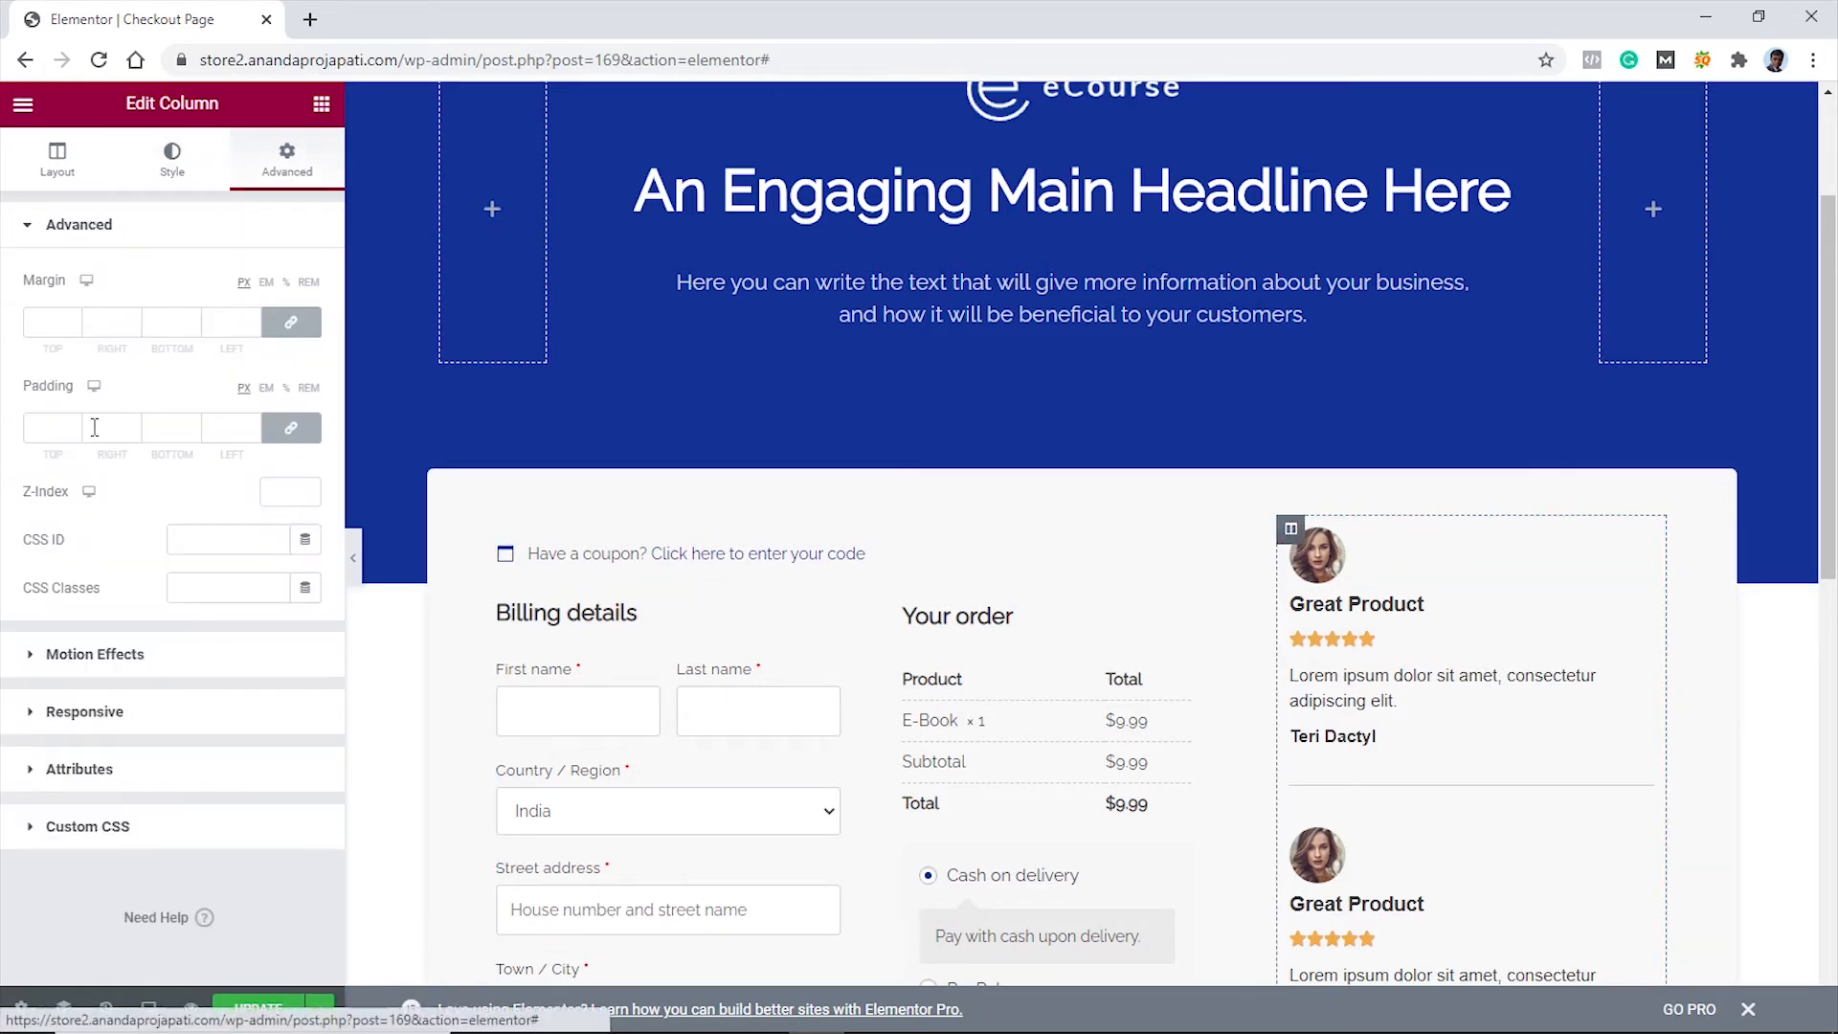
pyautogui.click(293, 431)
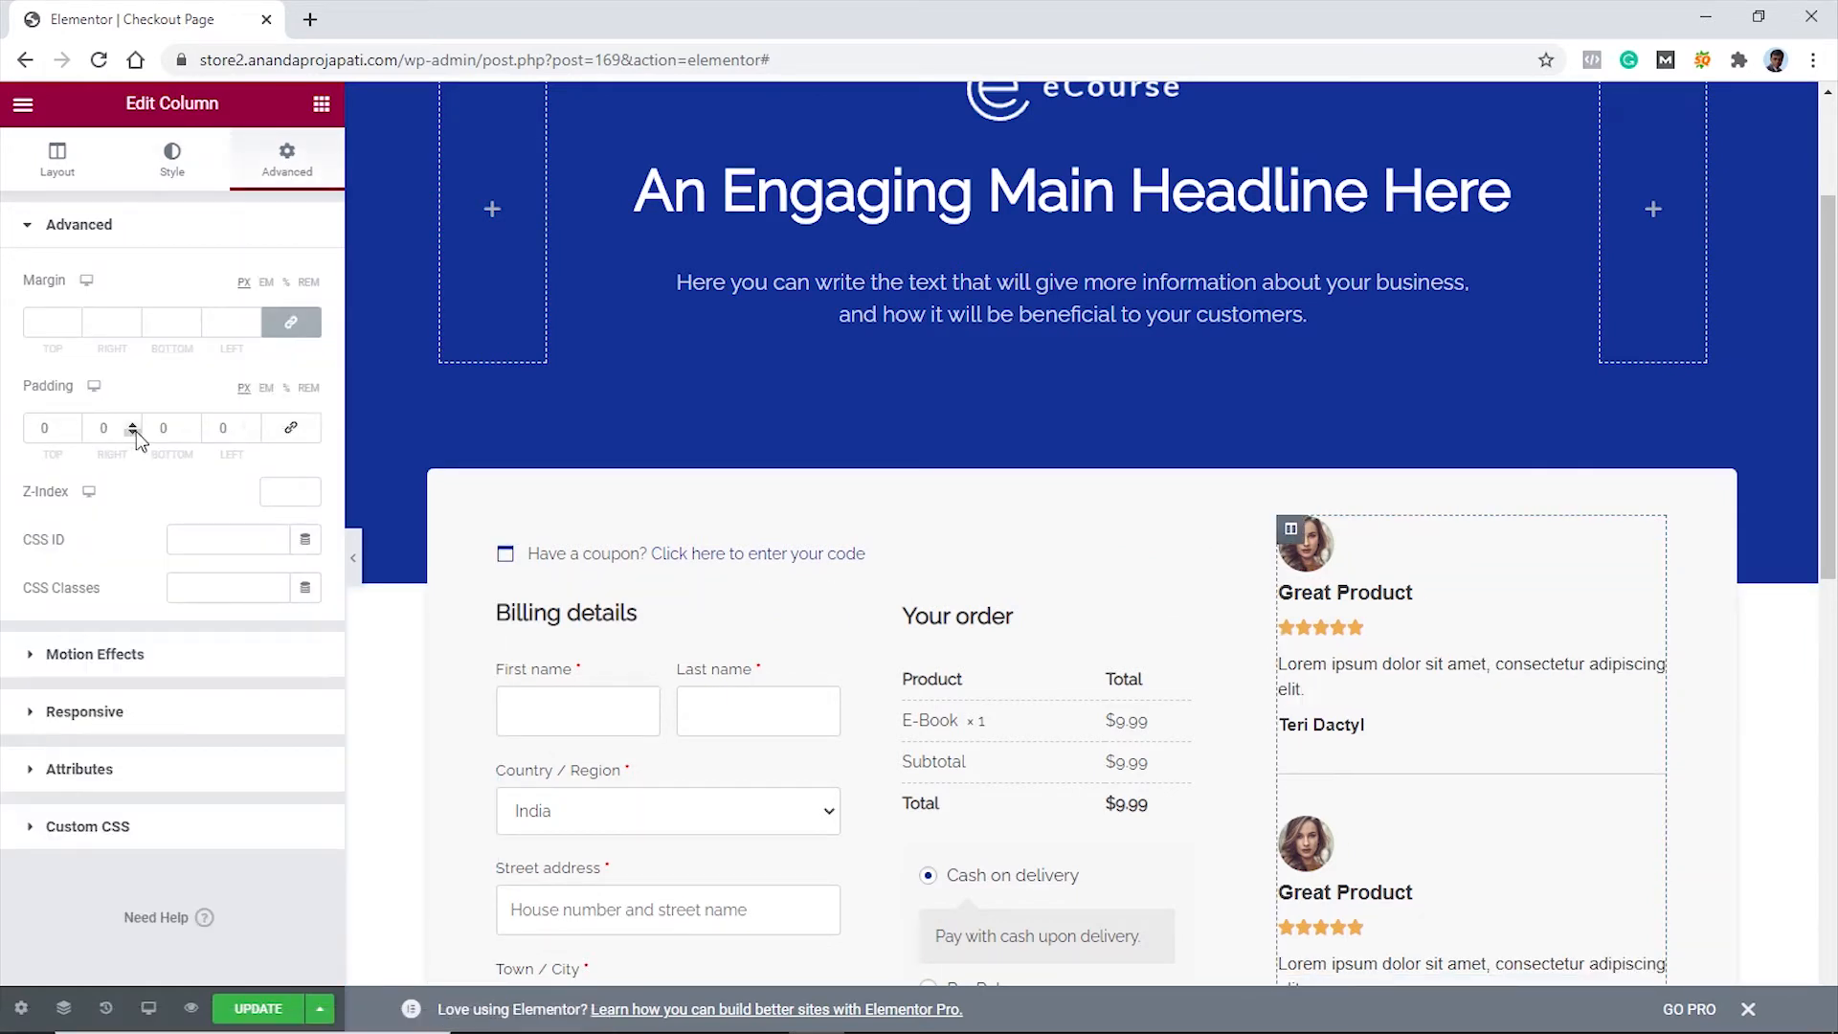
pyautogui.click(230, 427)
pyautogui.write('8')
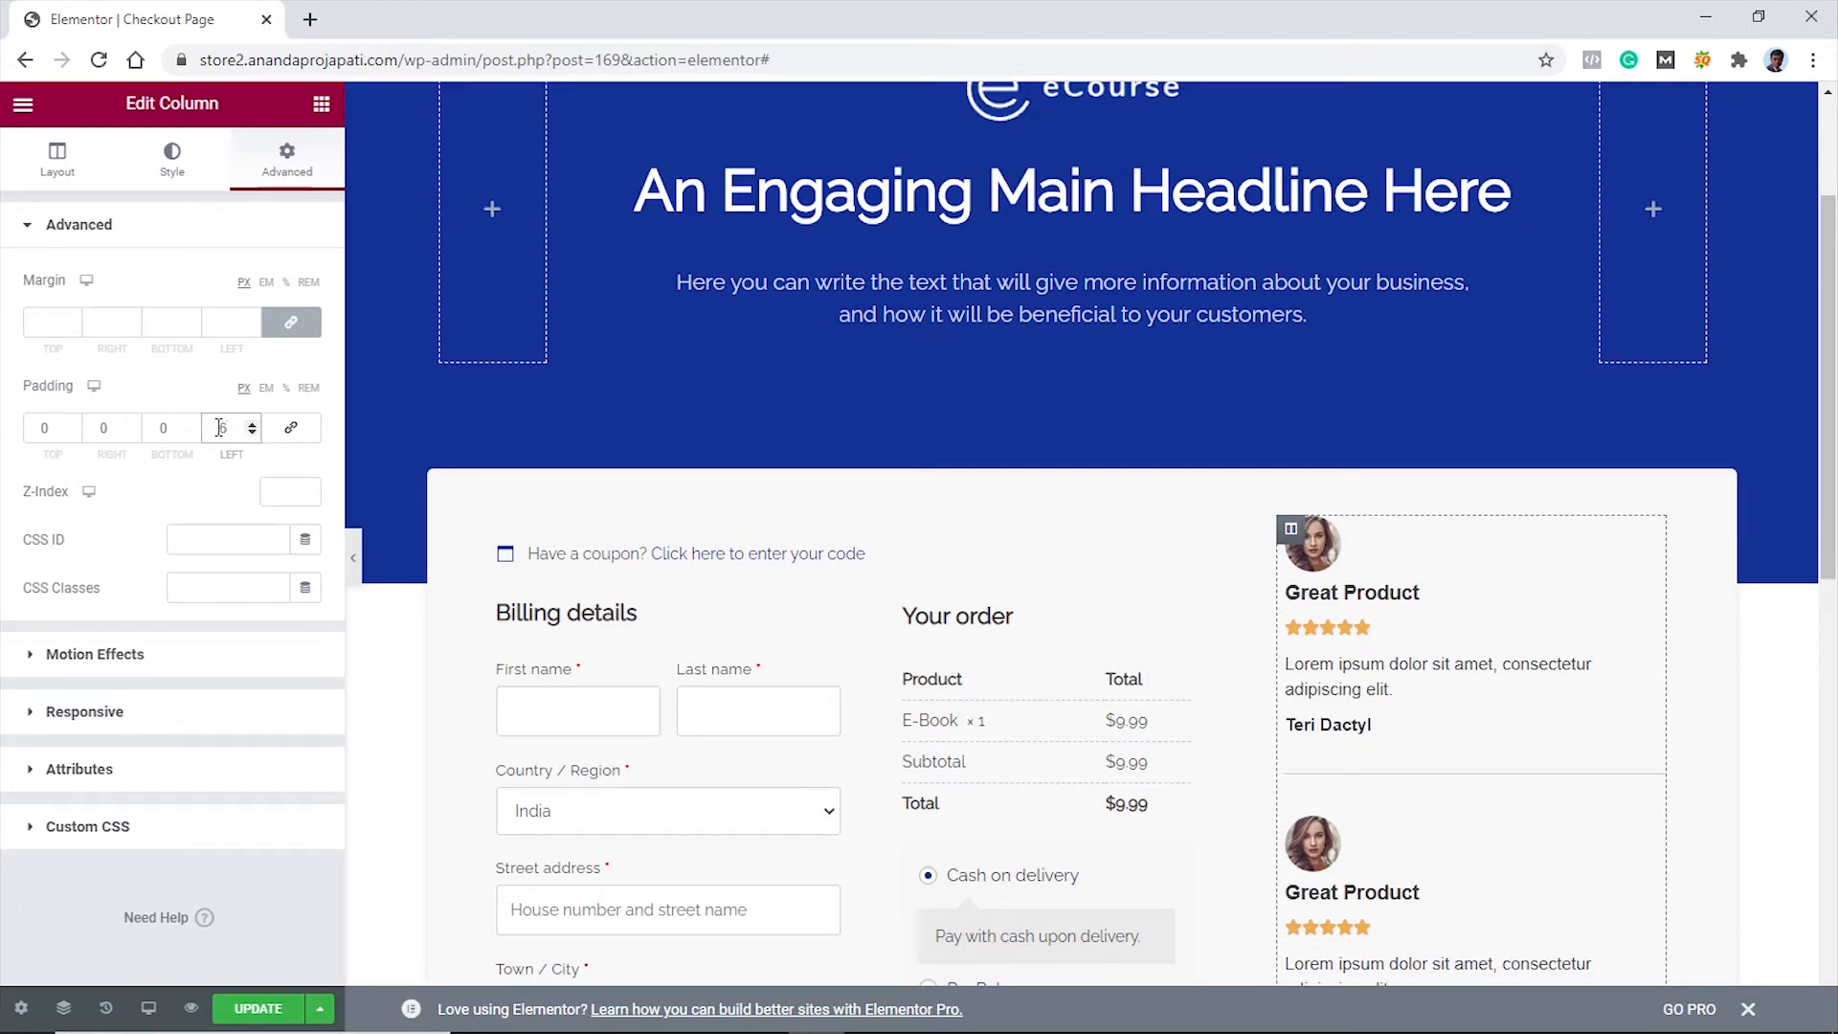
pyautogui.write('0')
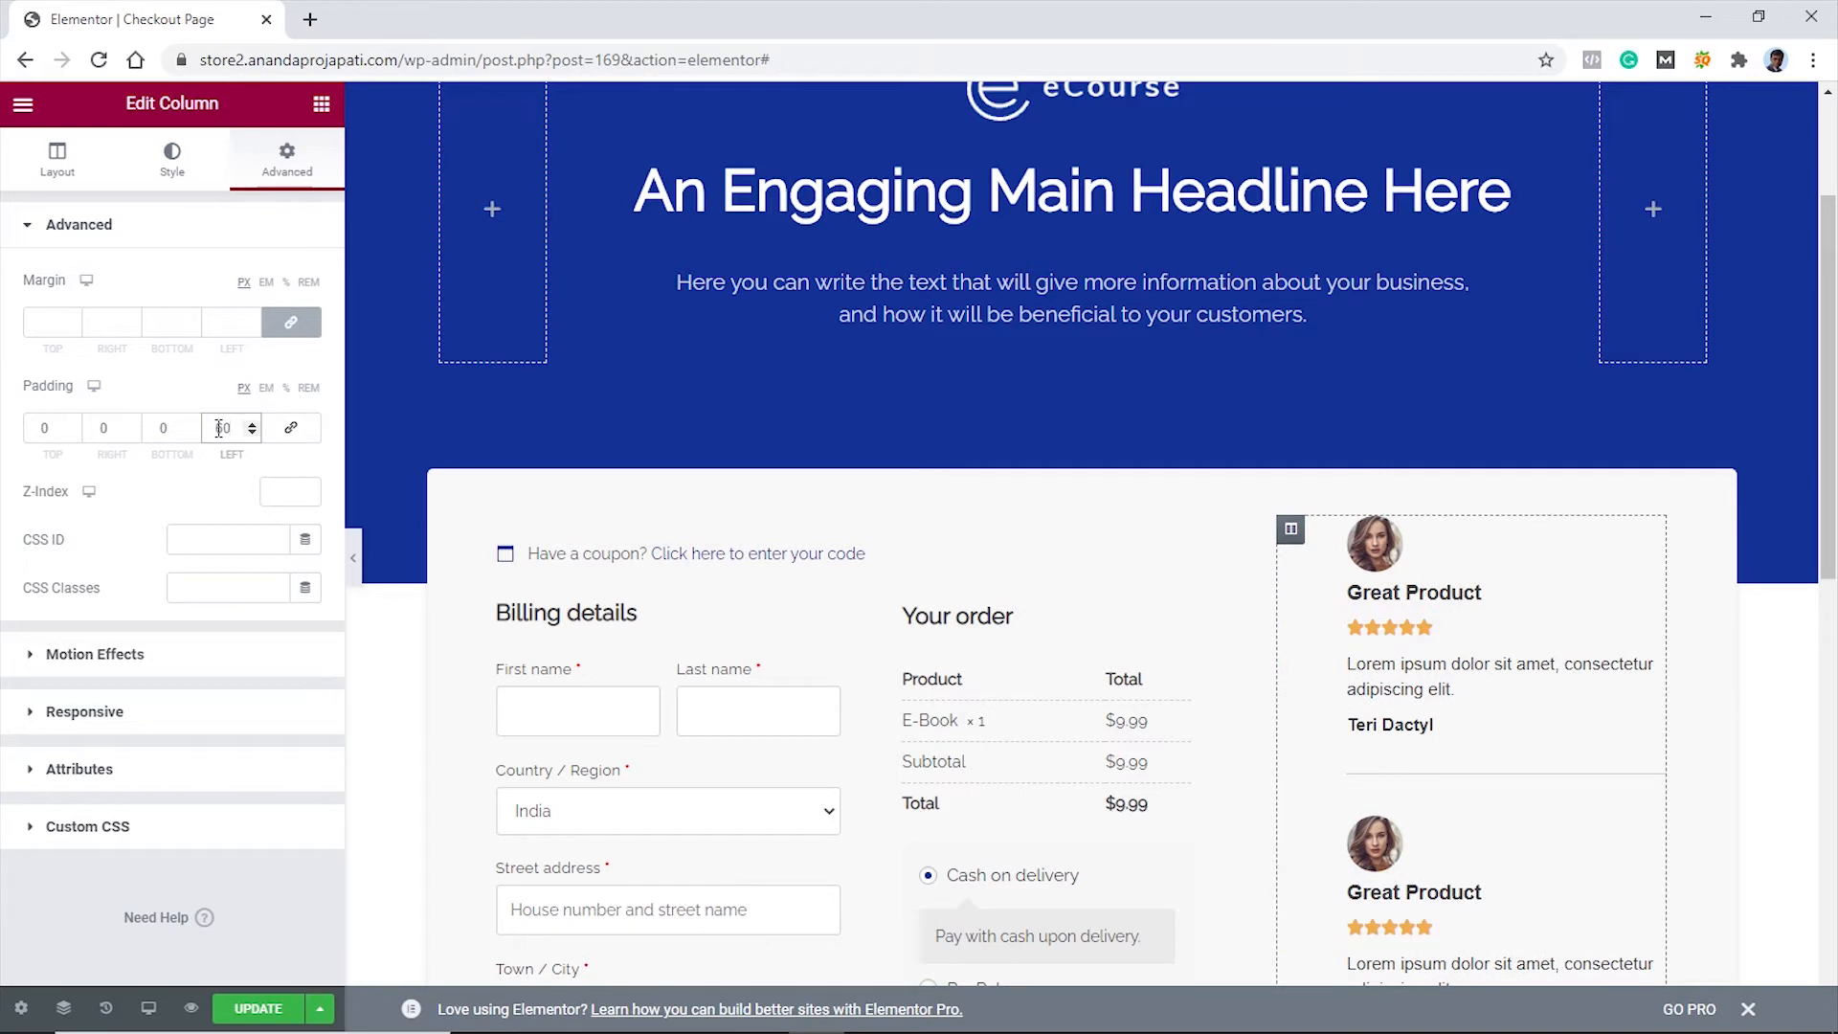
pyautogui.click(55, 427)
pyautogui.write('20')
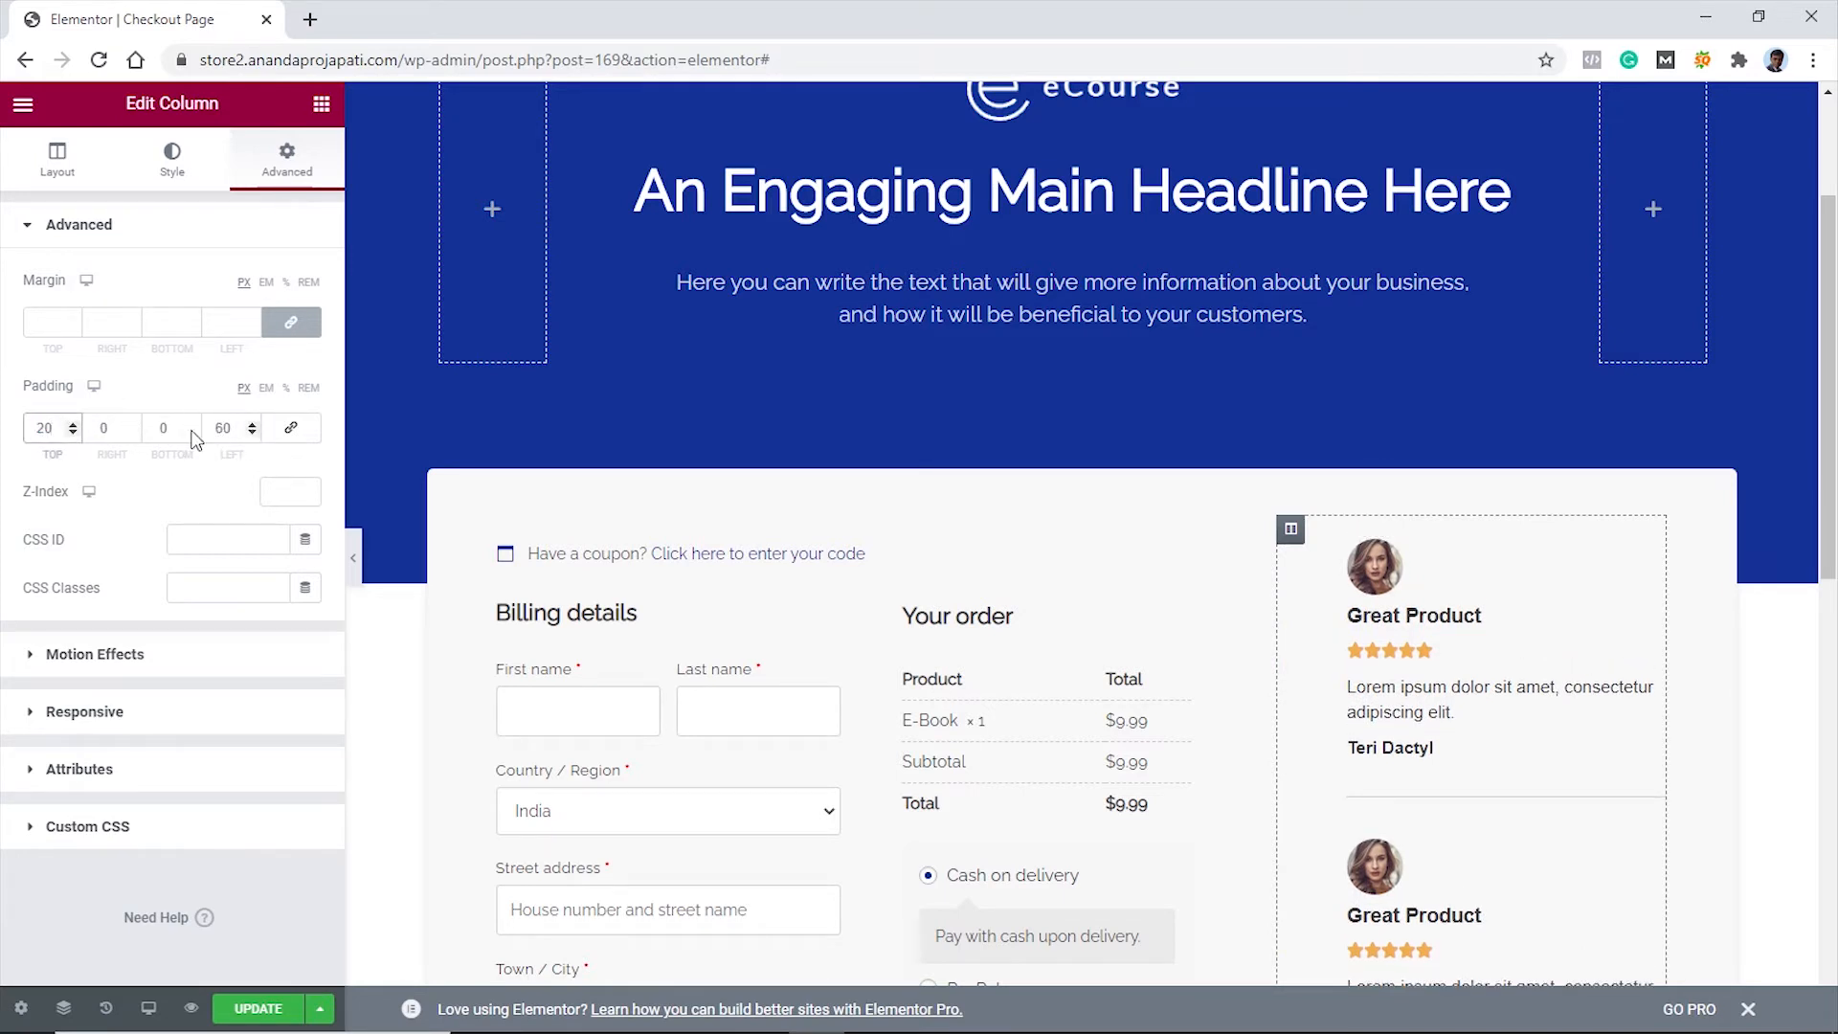
pyautogui.doubleClick(155, 429)
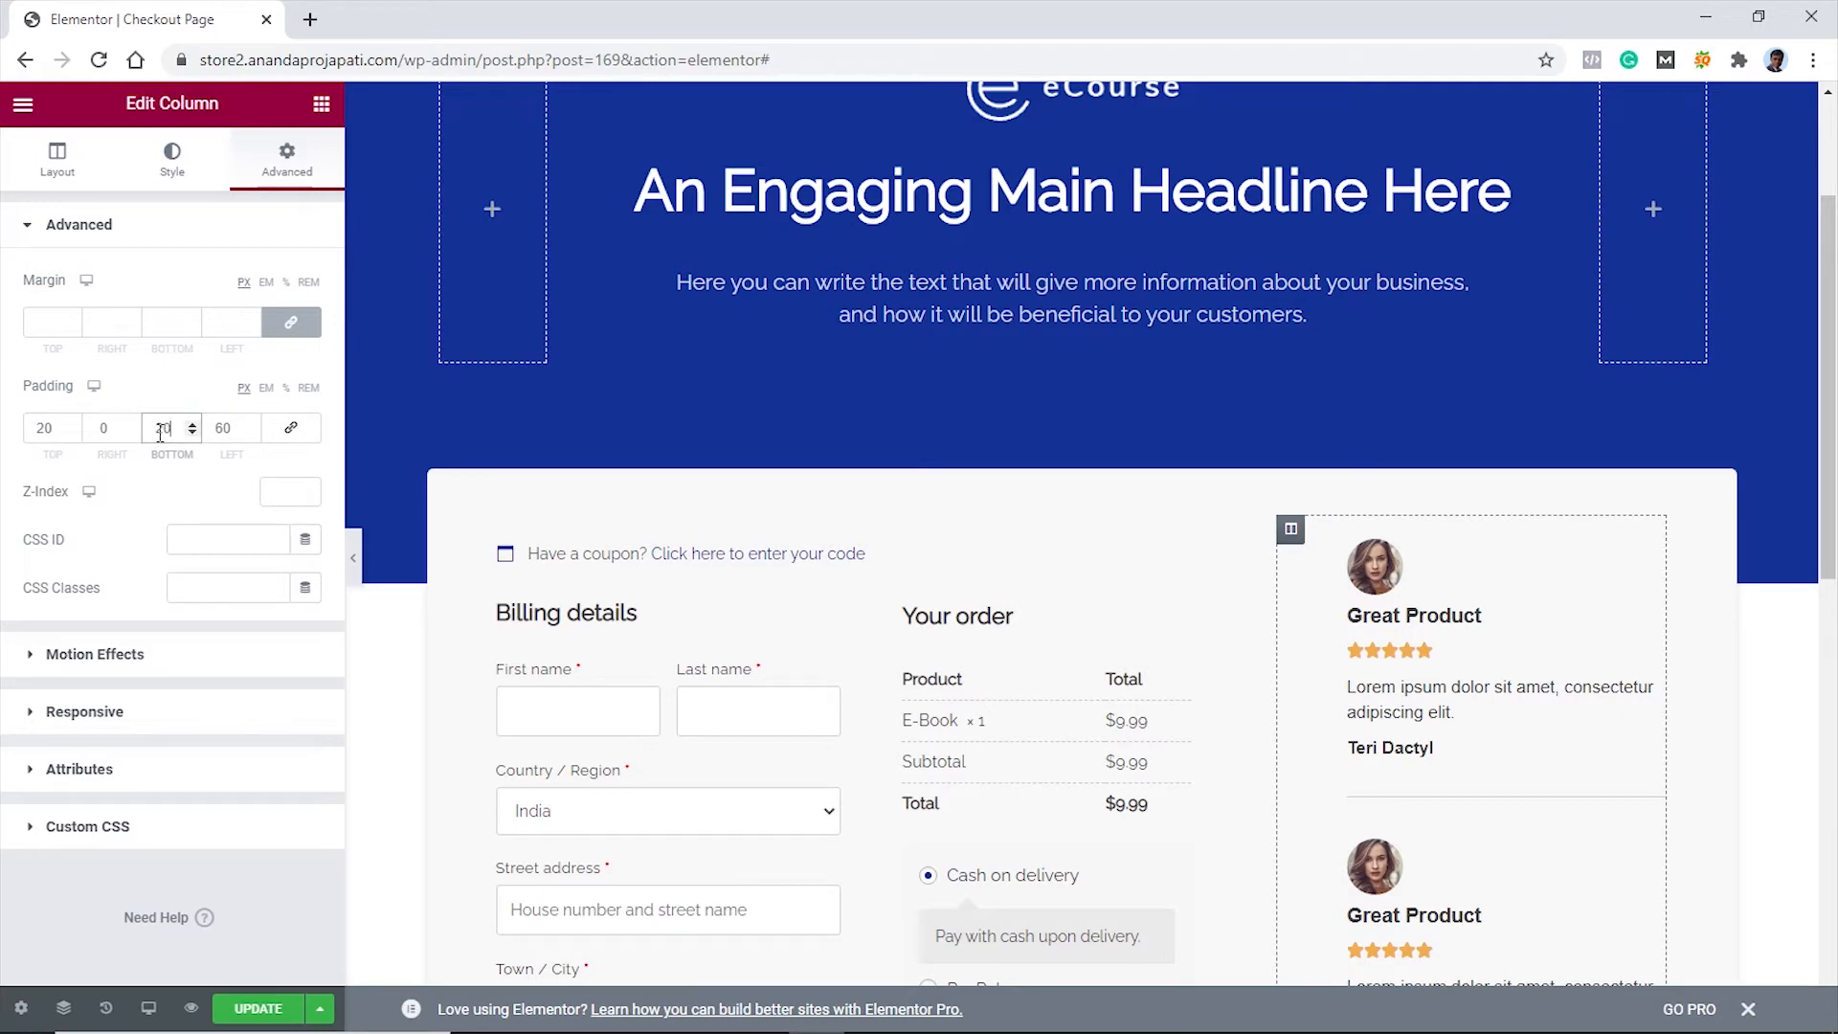
pyautogui.write('20')
# Preview the page without the editing controls to check the testimonial column's spacing, and return to editing
pyautogui.click(353, 558)
pyautogui.scroll(-6, 1661, 536)
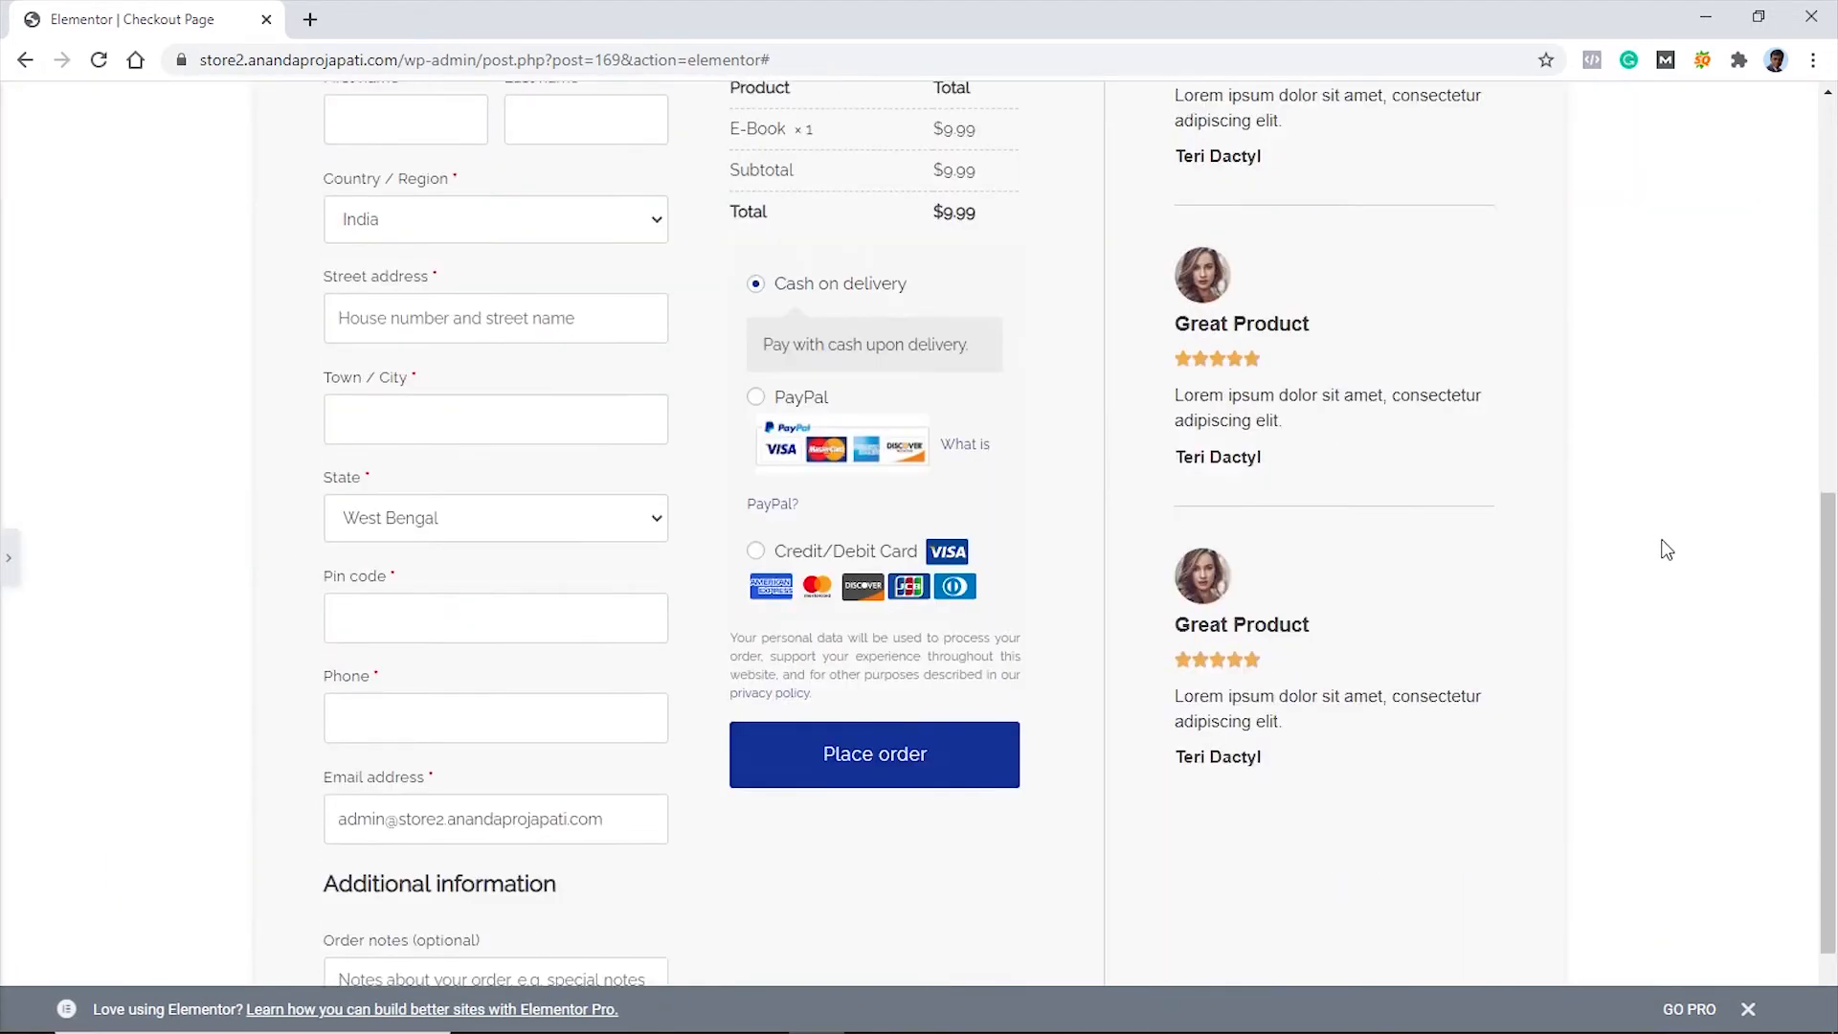
pyautogui.scroll(5, 1664, 545)
pyautogui.scroll(2, 1668, 551)
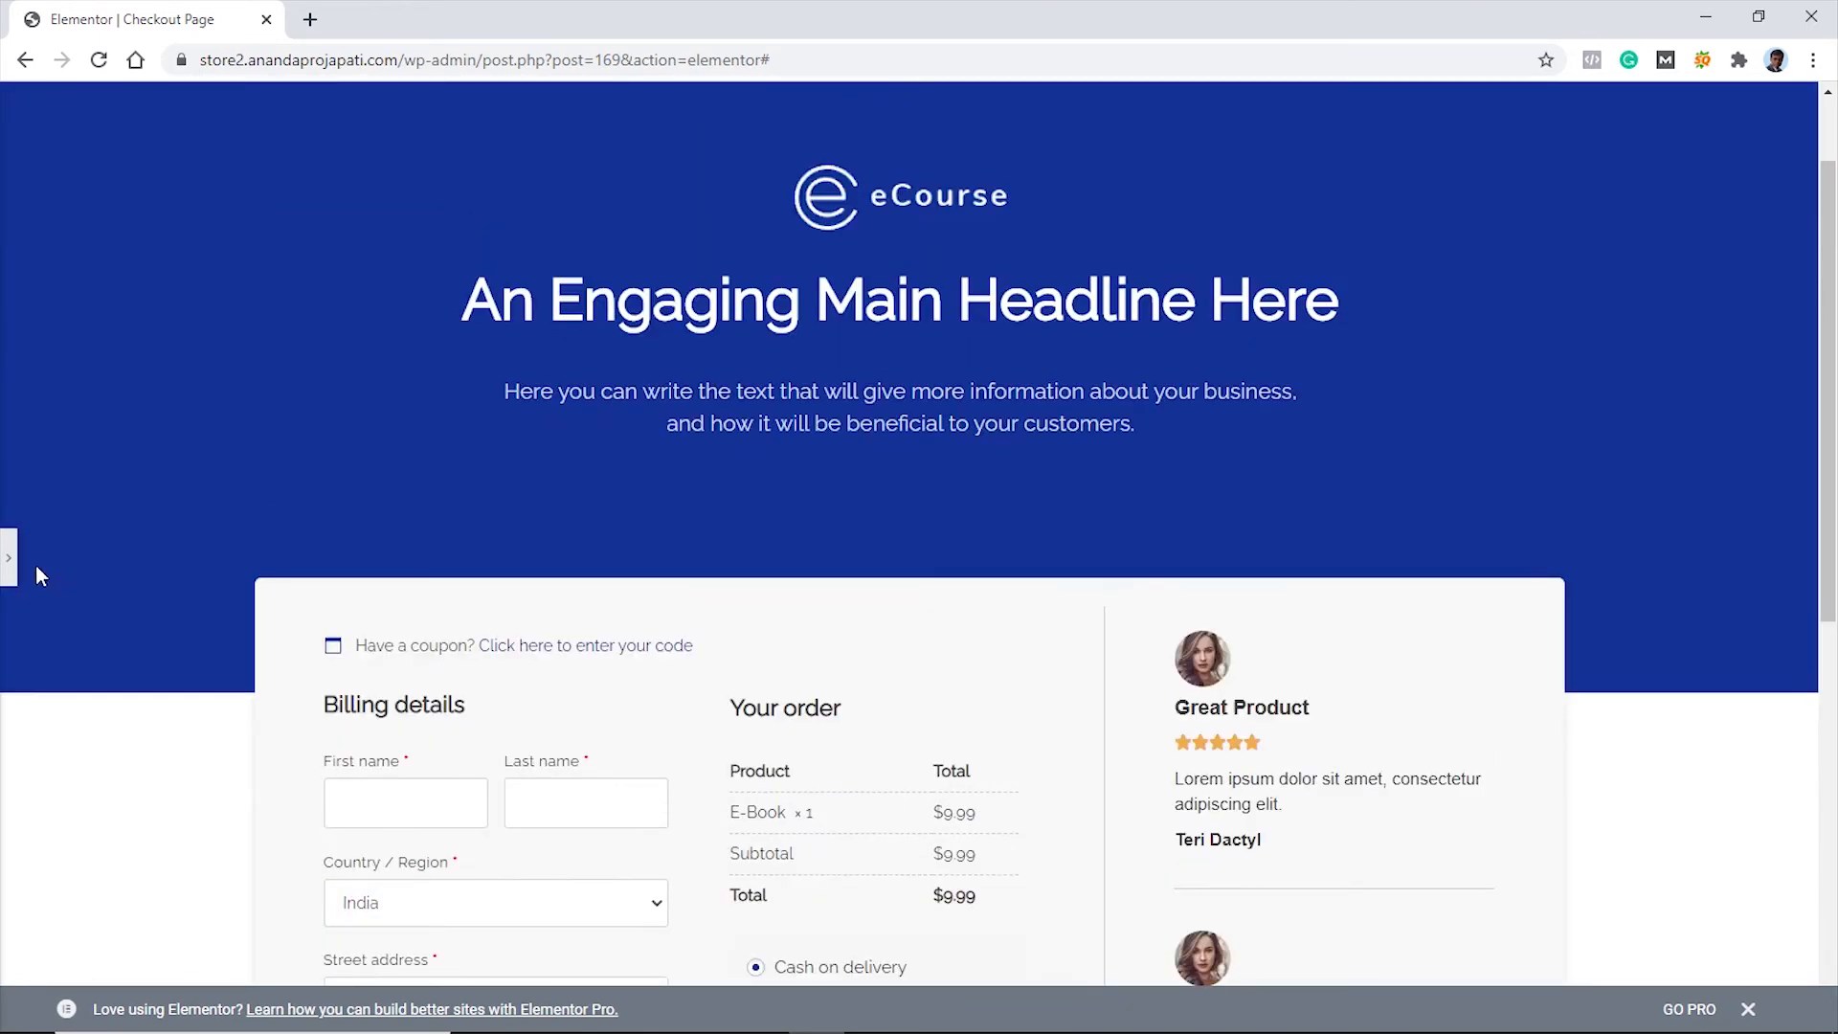
pyautogui.click(8, 560)
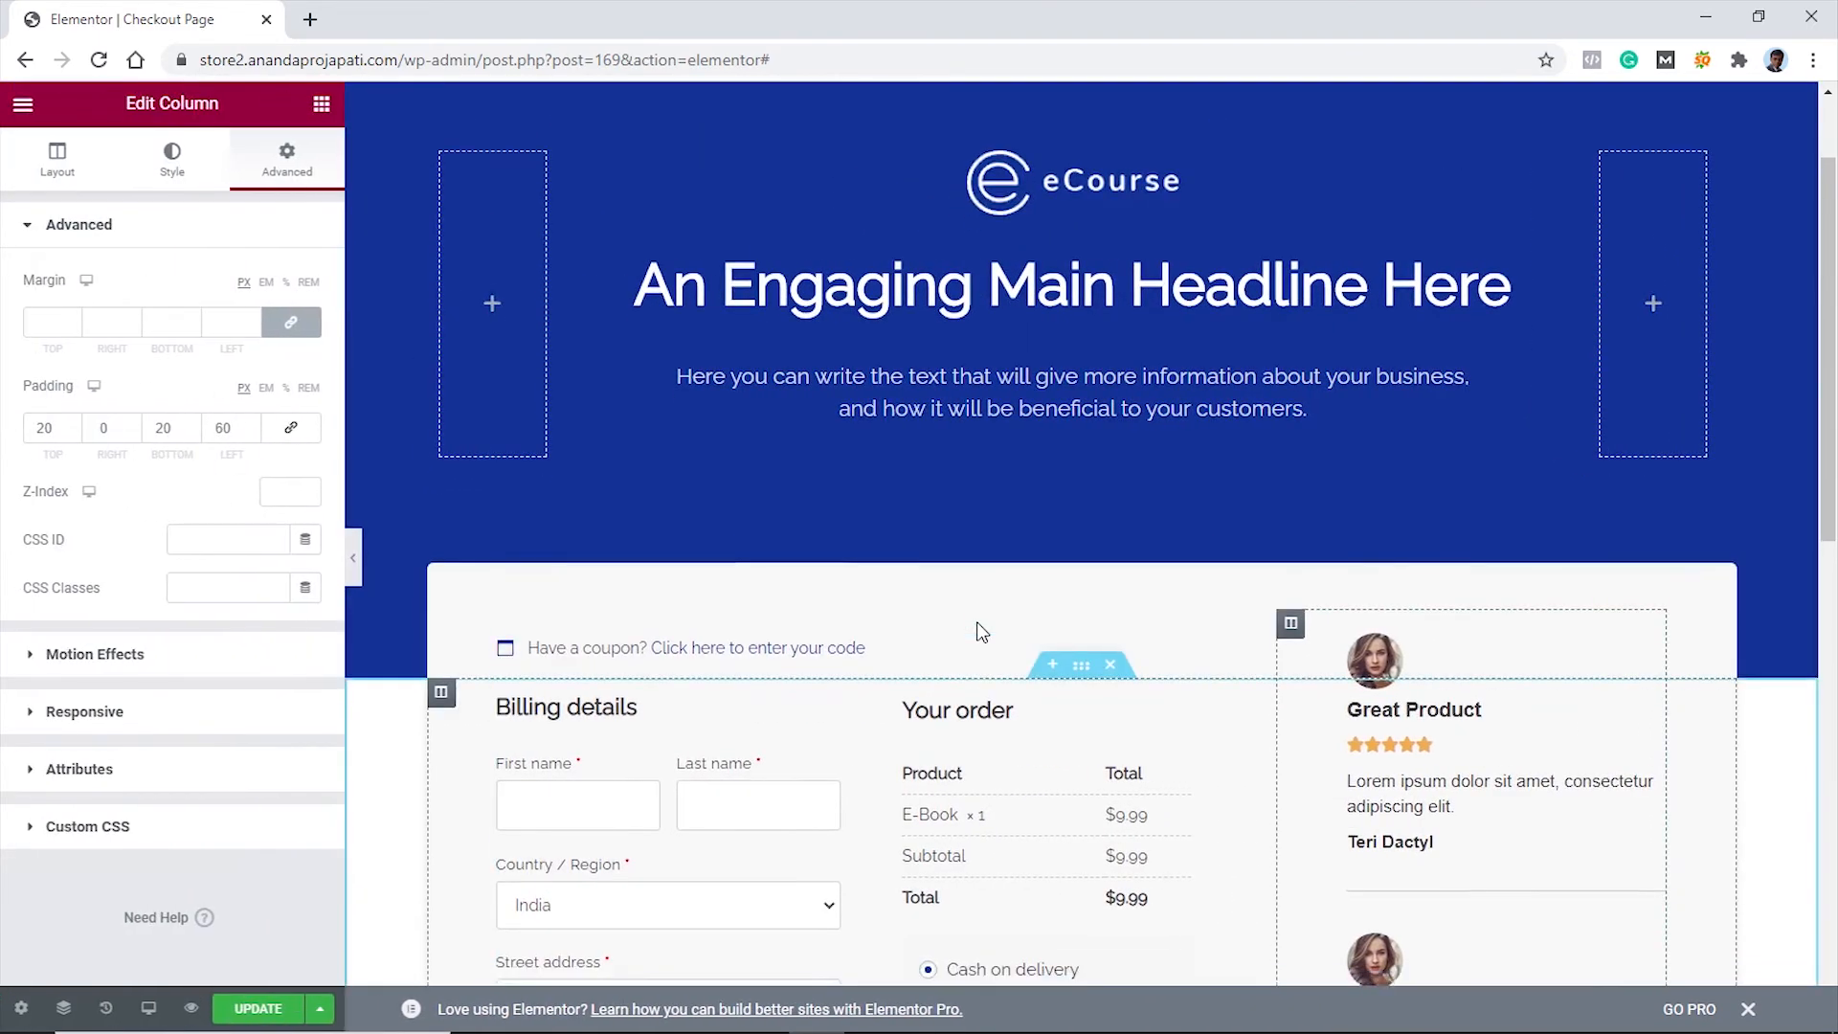
# Open the Navigator, select the outer section that holds the checkout form, and set its boxed content width to 980
pyautogui.scroll(-2, 977, 623)
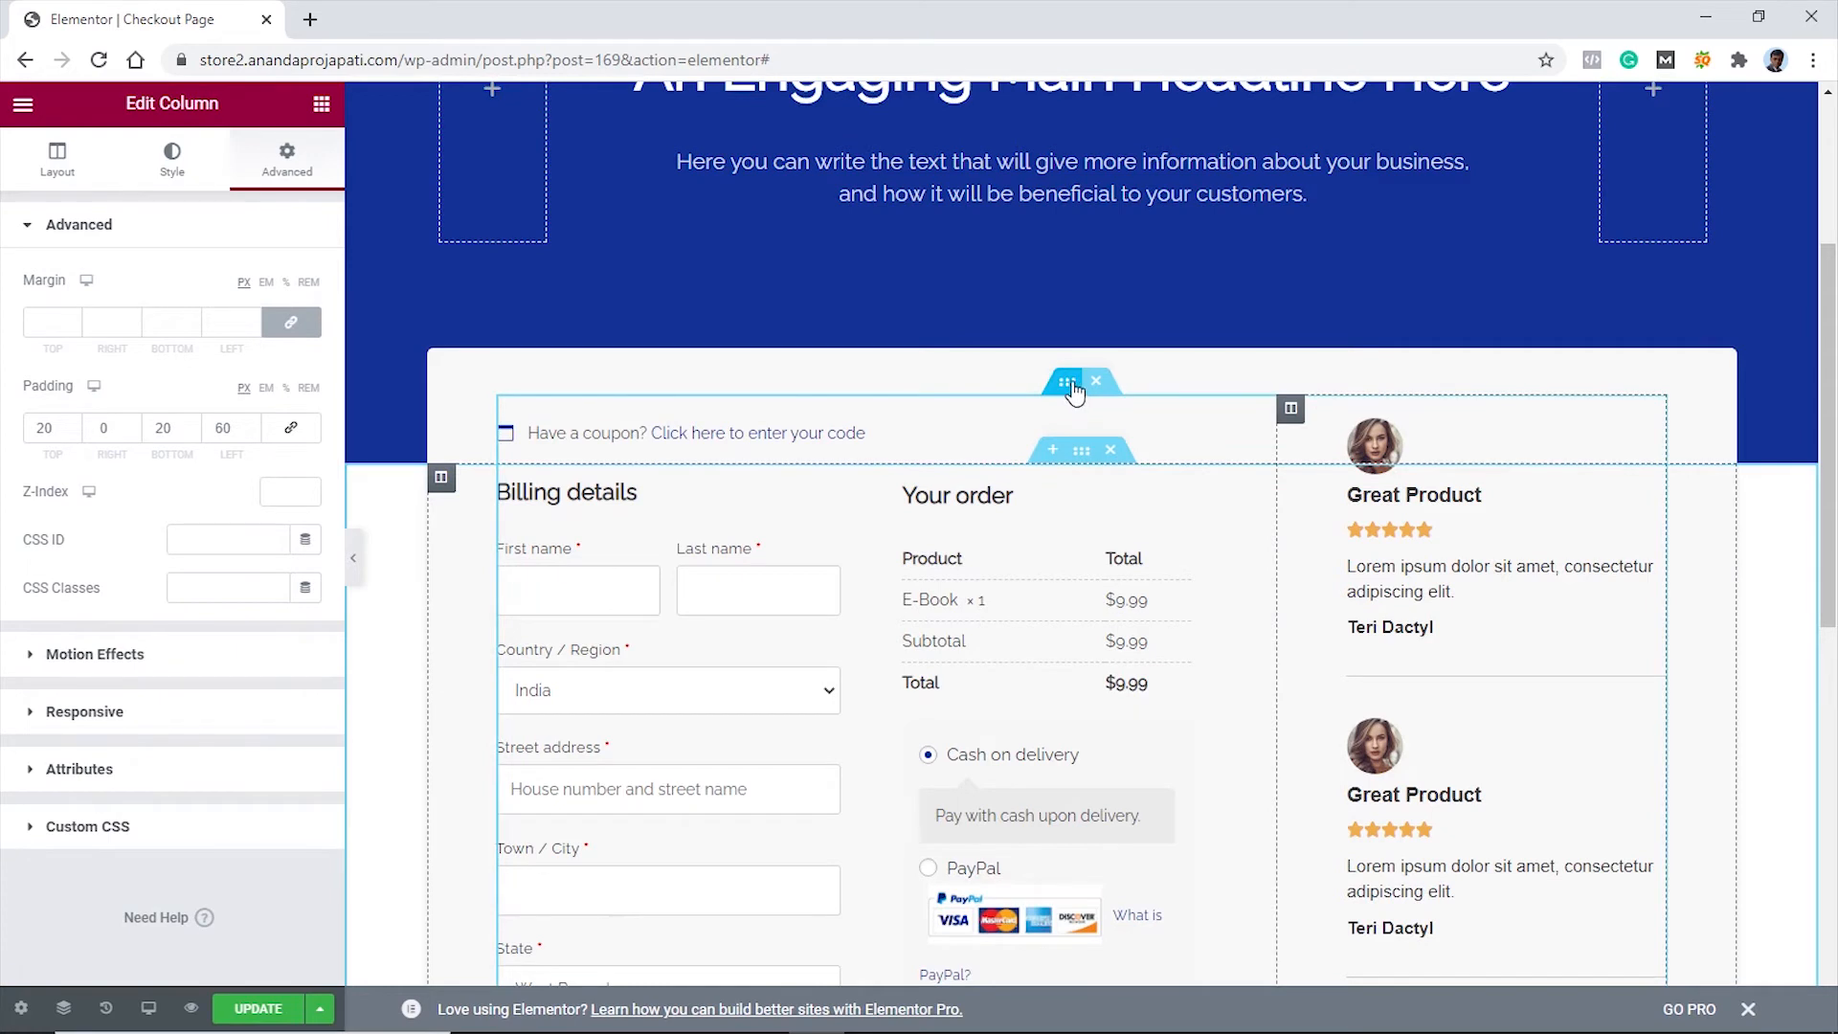
pyautogui.click(1069, 385)
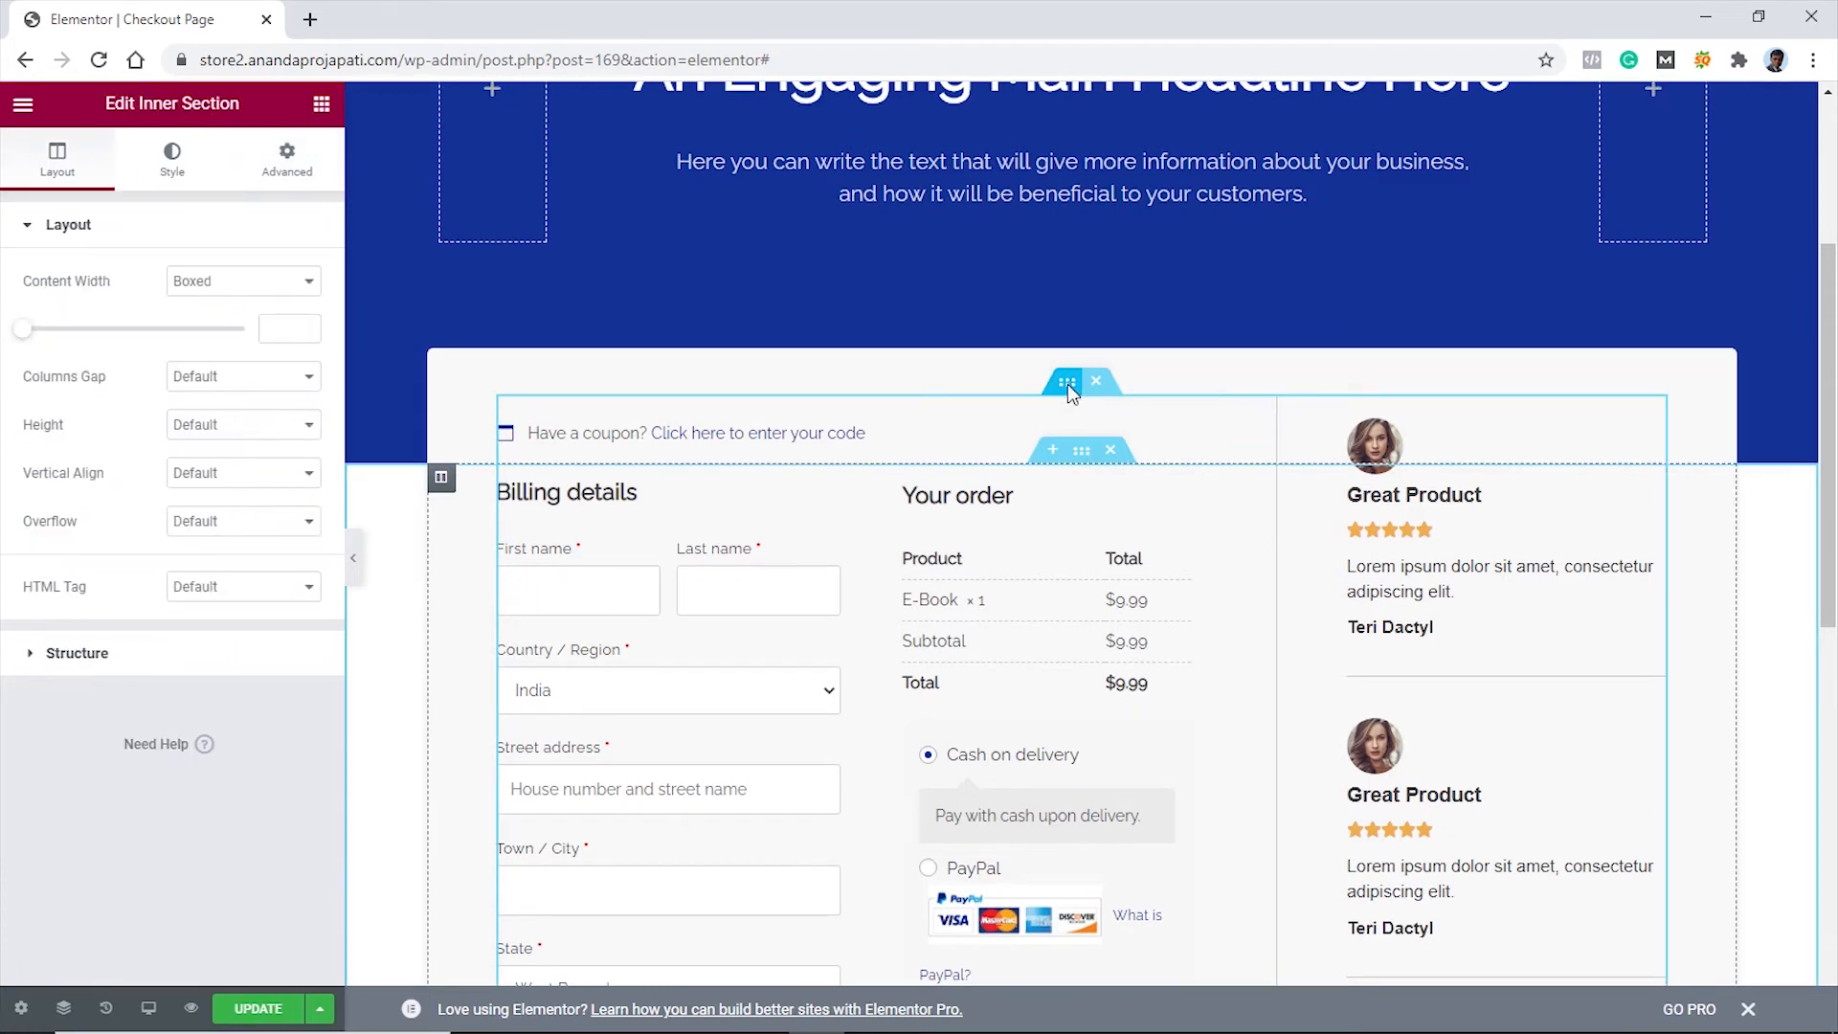
pyautogui.rightClick(1068, 385)
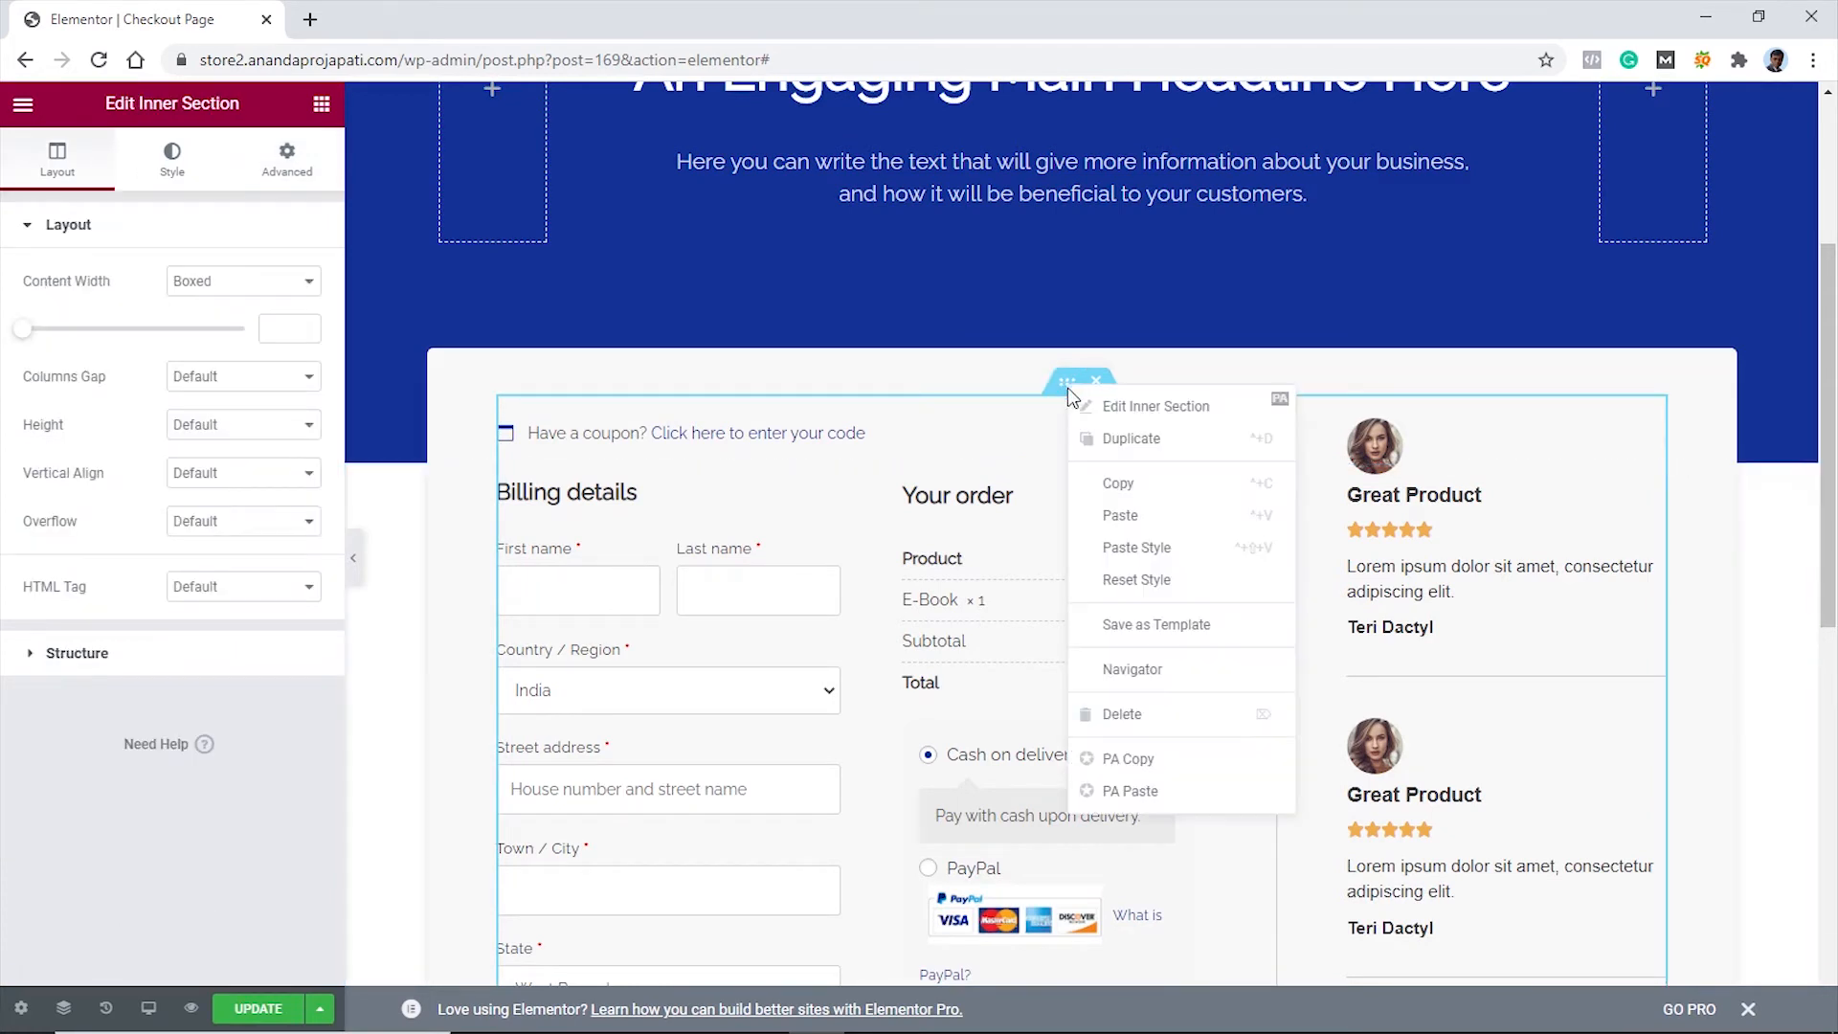
pyautogui.click(1166, 676)
pyautogui.click(1577, 291)
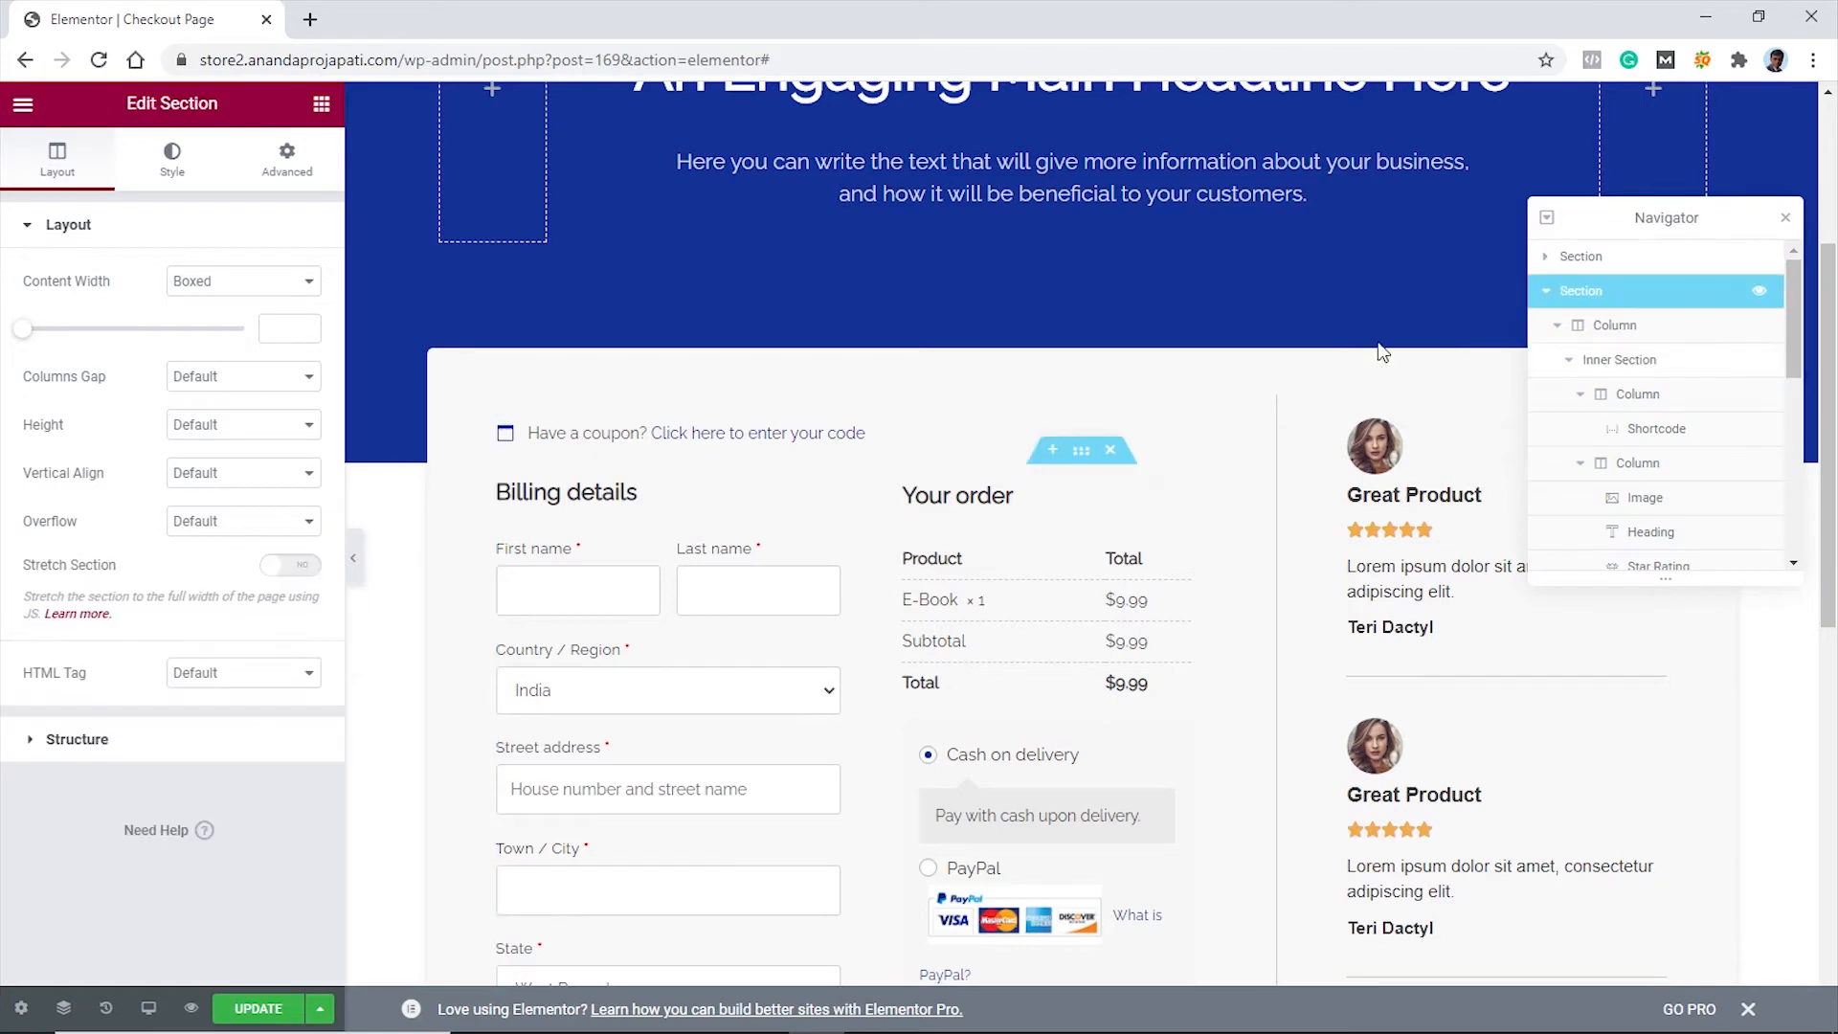
pyautogui.click(288, 328)
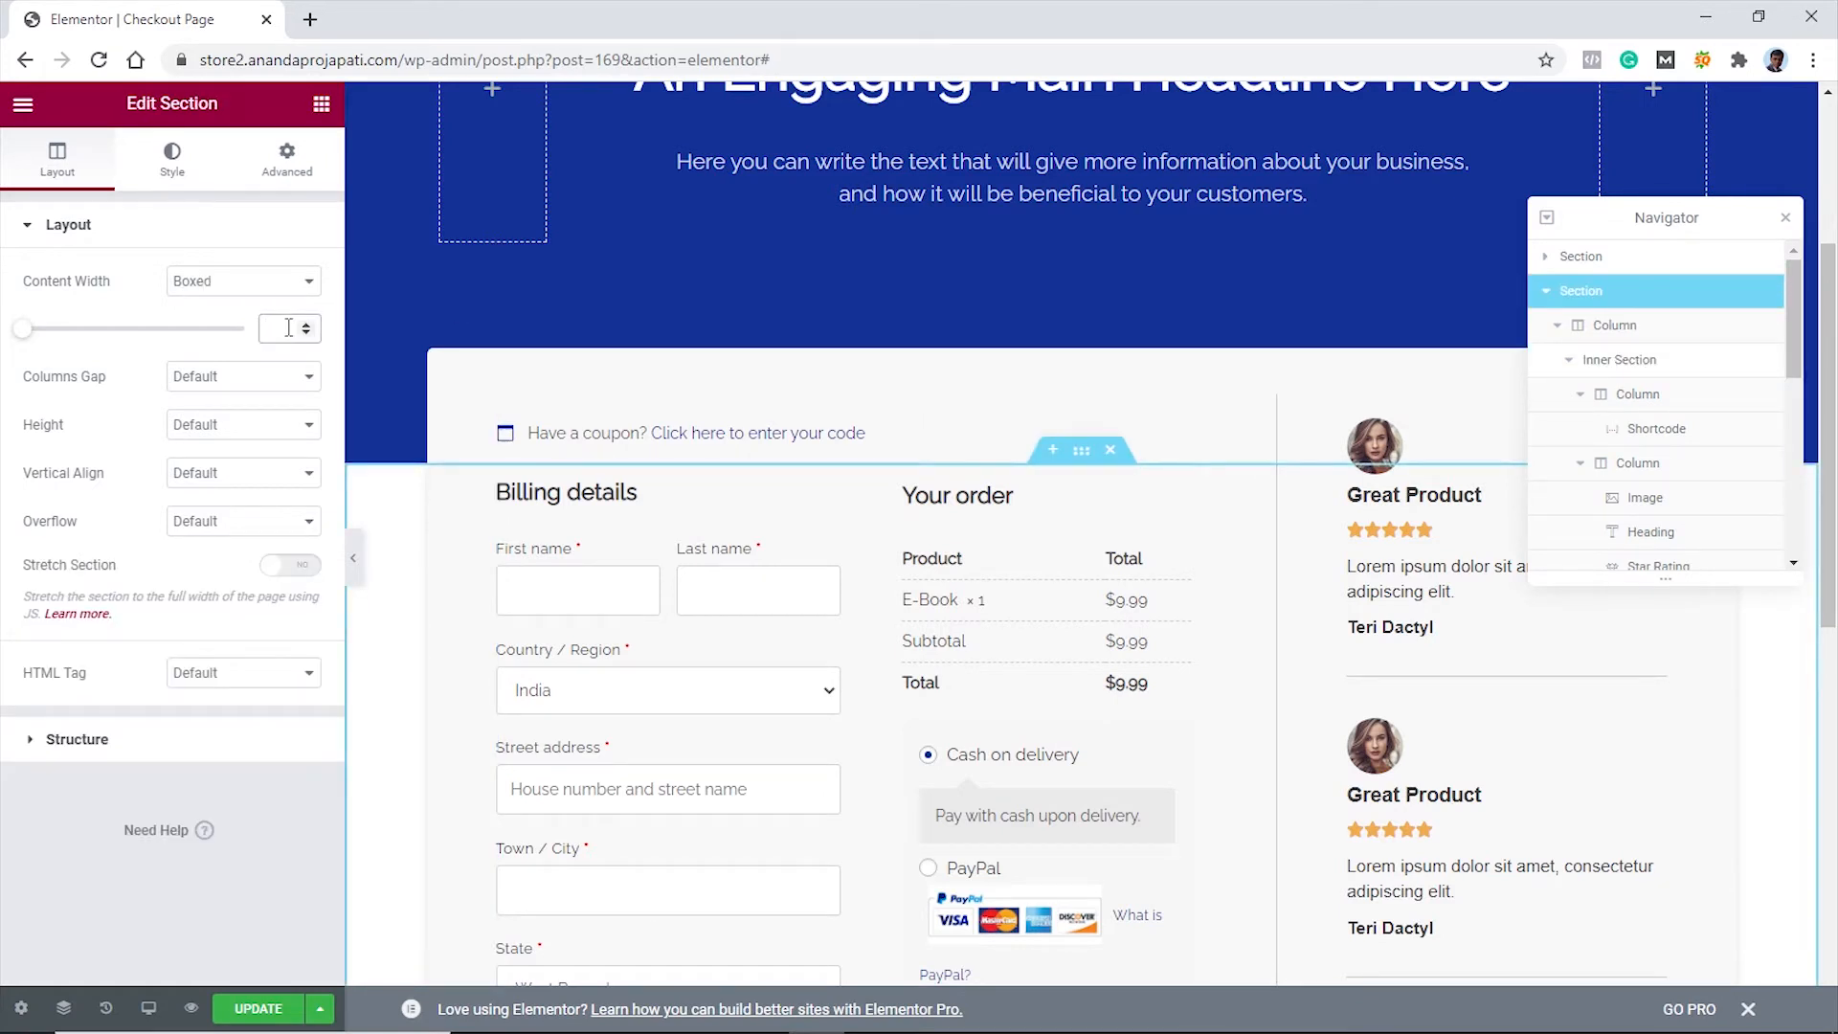
pyautogui.write('980')
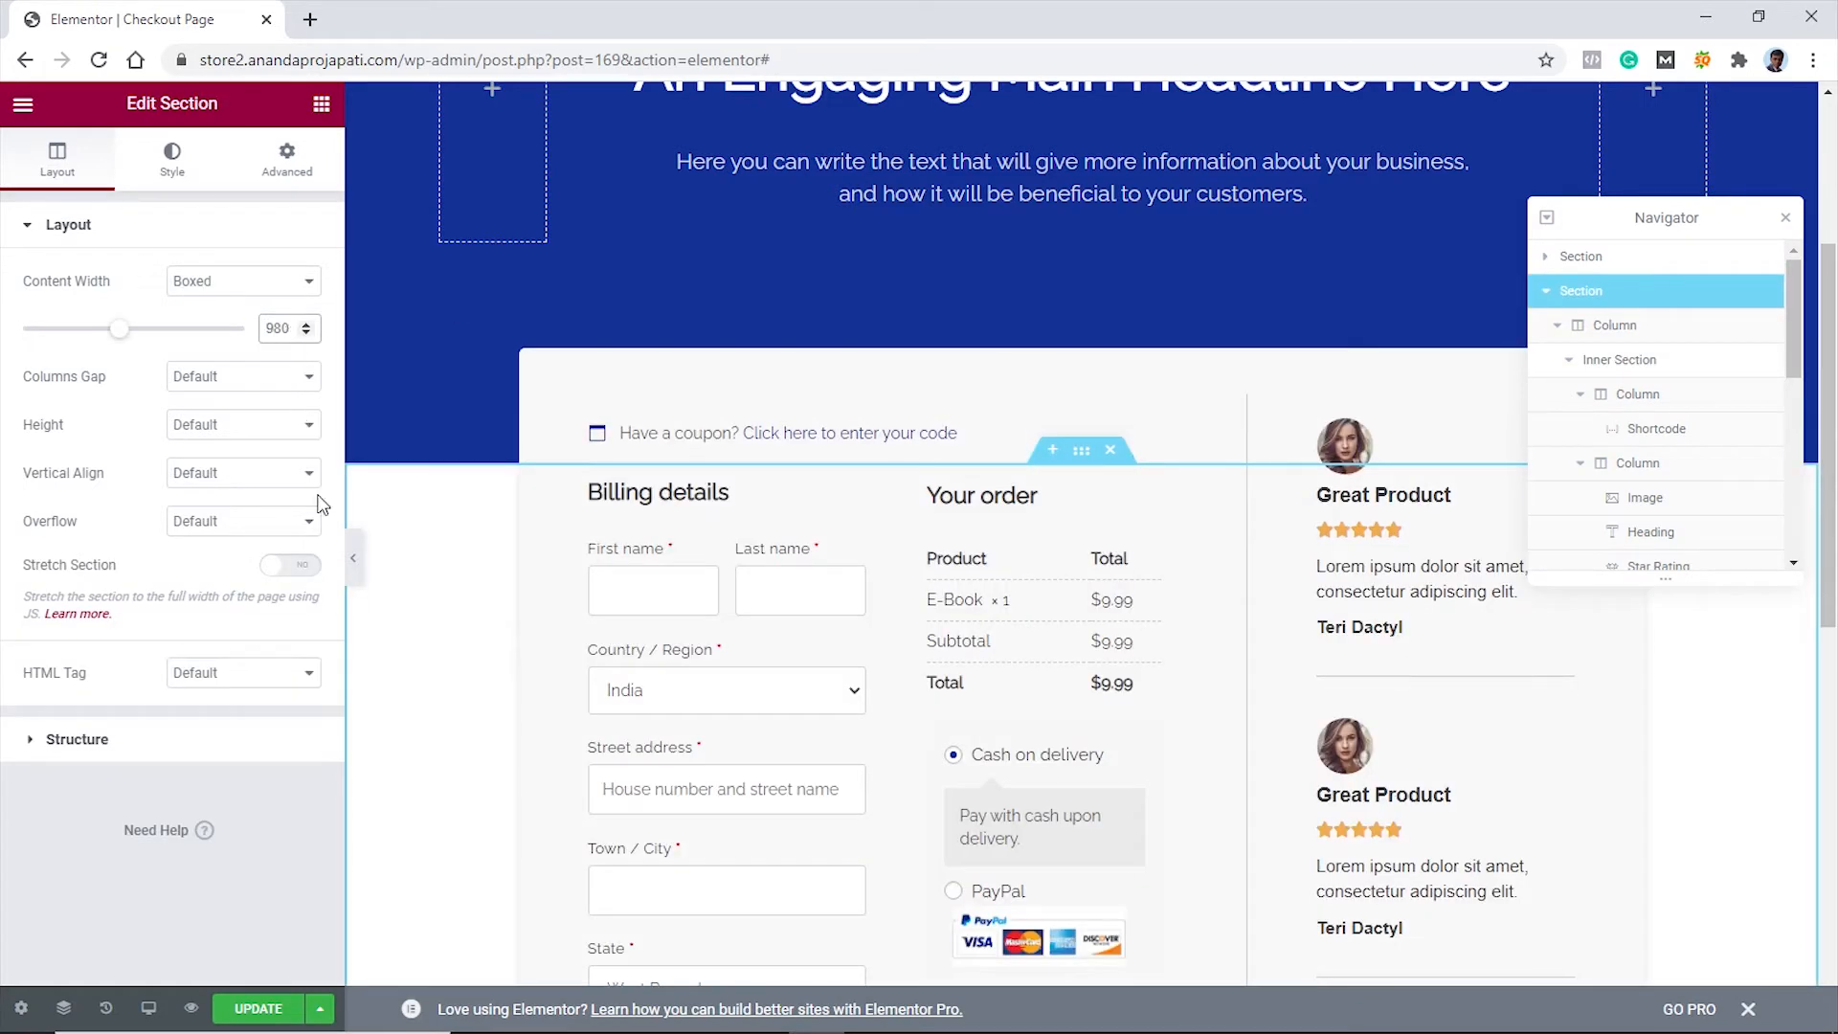
# Preview the narrowed checkout section over its full height without the editing controls, and return to editing
pyautogui.click(354, 558)
pyautogui.scroll(-6, 1520, 492)
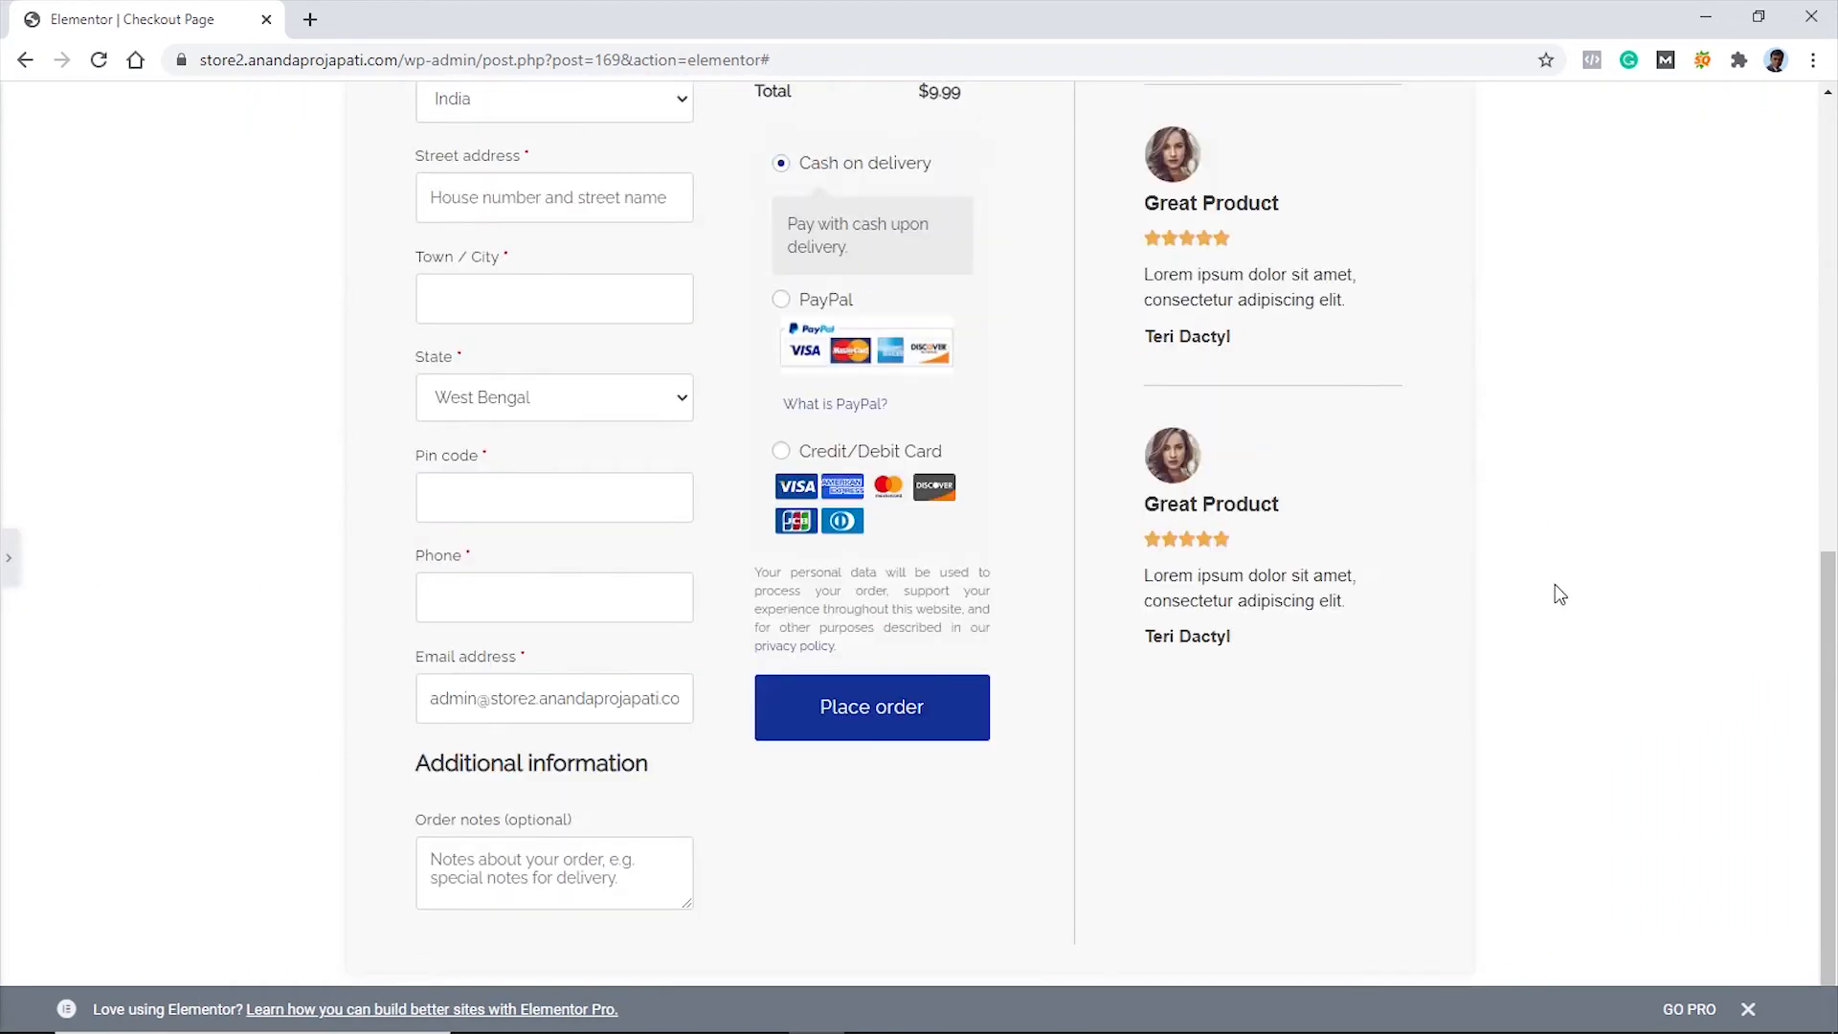
pyautogui.scroll(8, 1551, 584)
pyautogui.scroll(-8, 1538, 580)
pyautogui.scroll(10, 1532, 582)
pyautogui.scroll(-5, 12, 612)
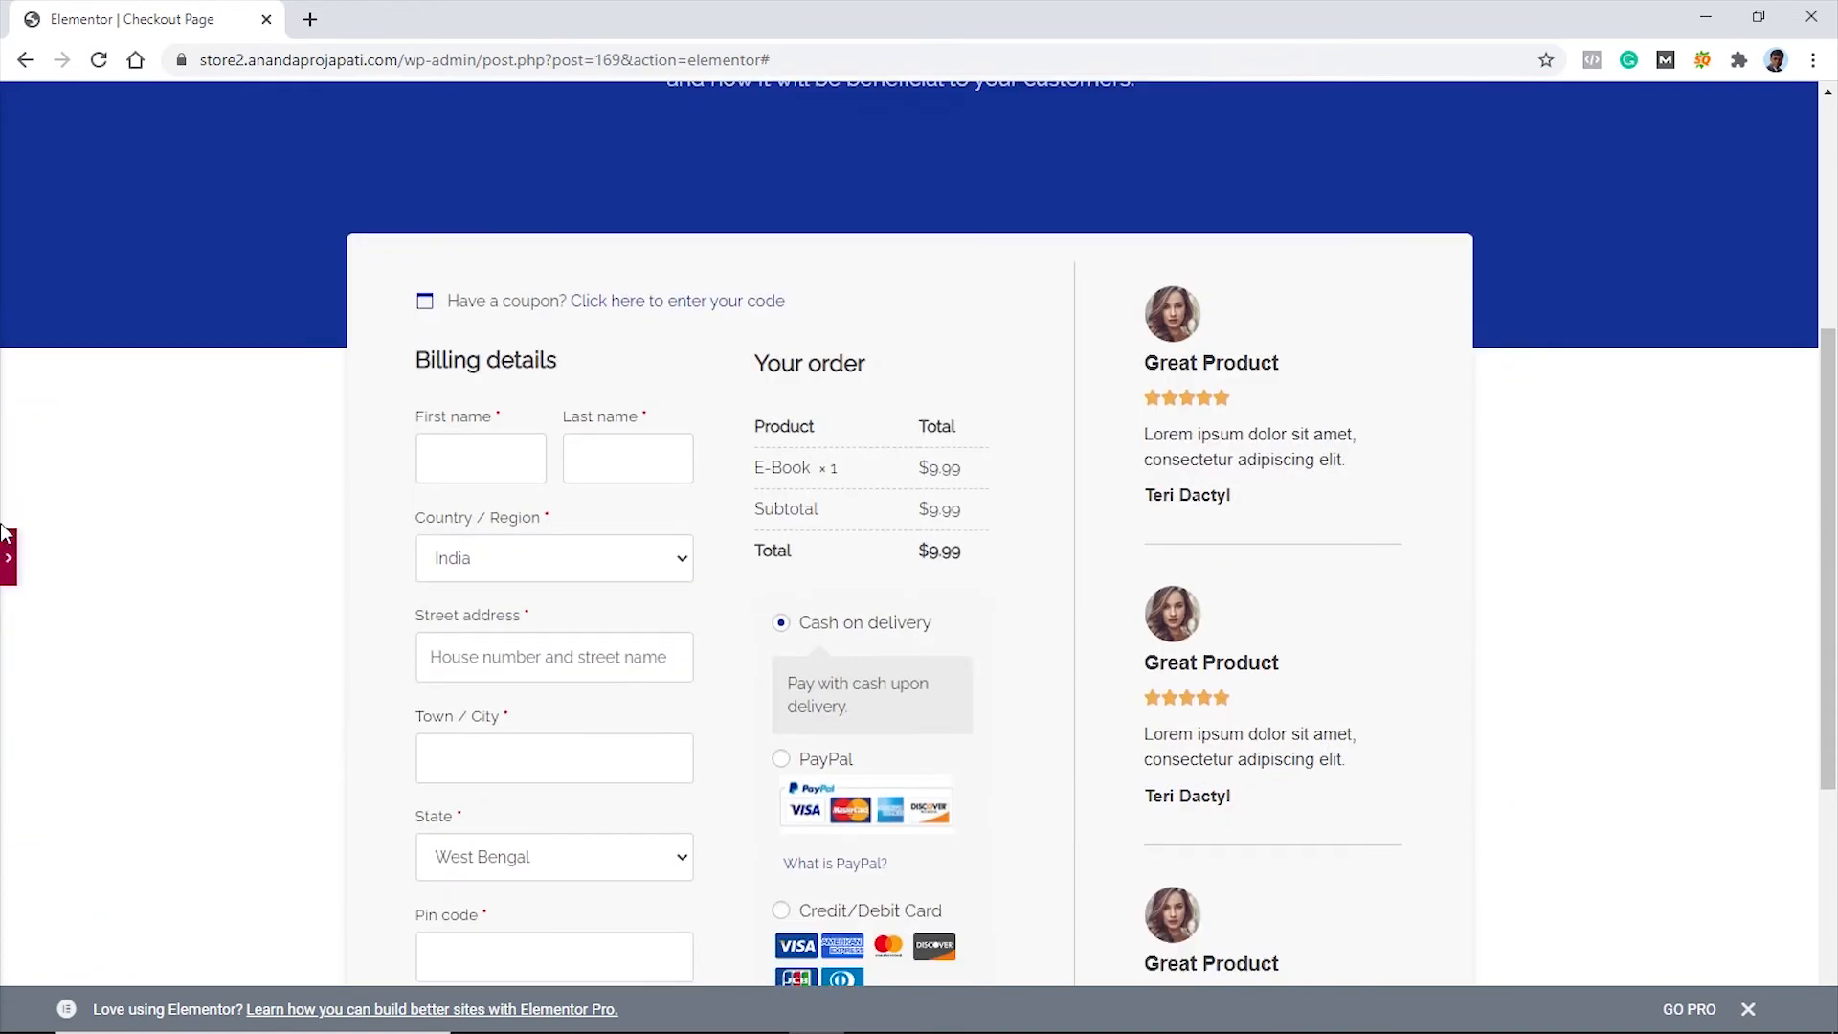
pyautogui.click(7, 553)
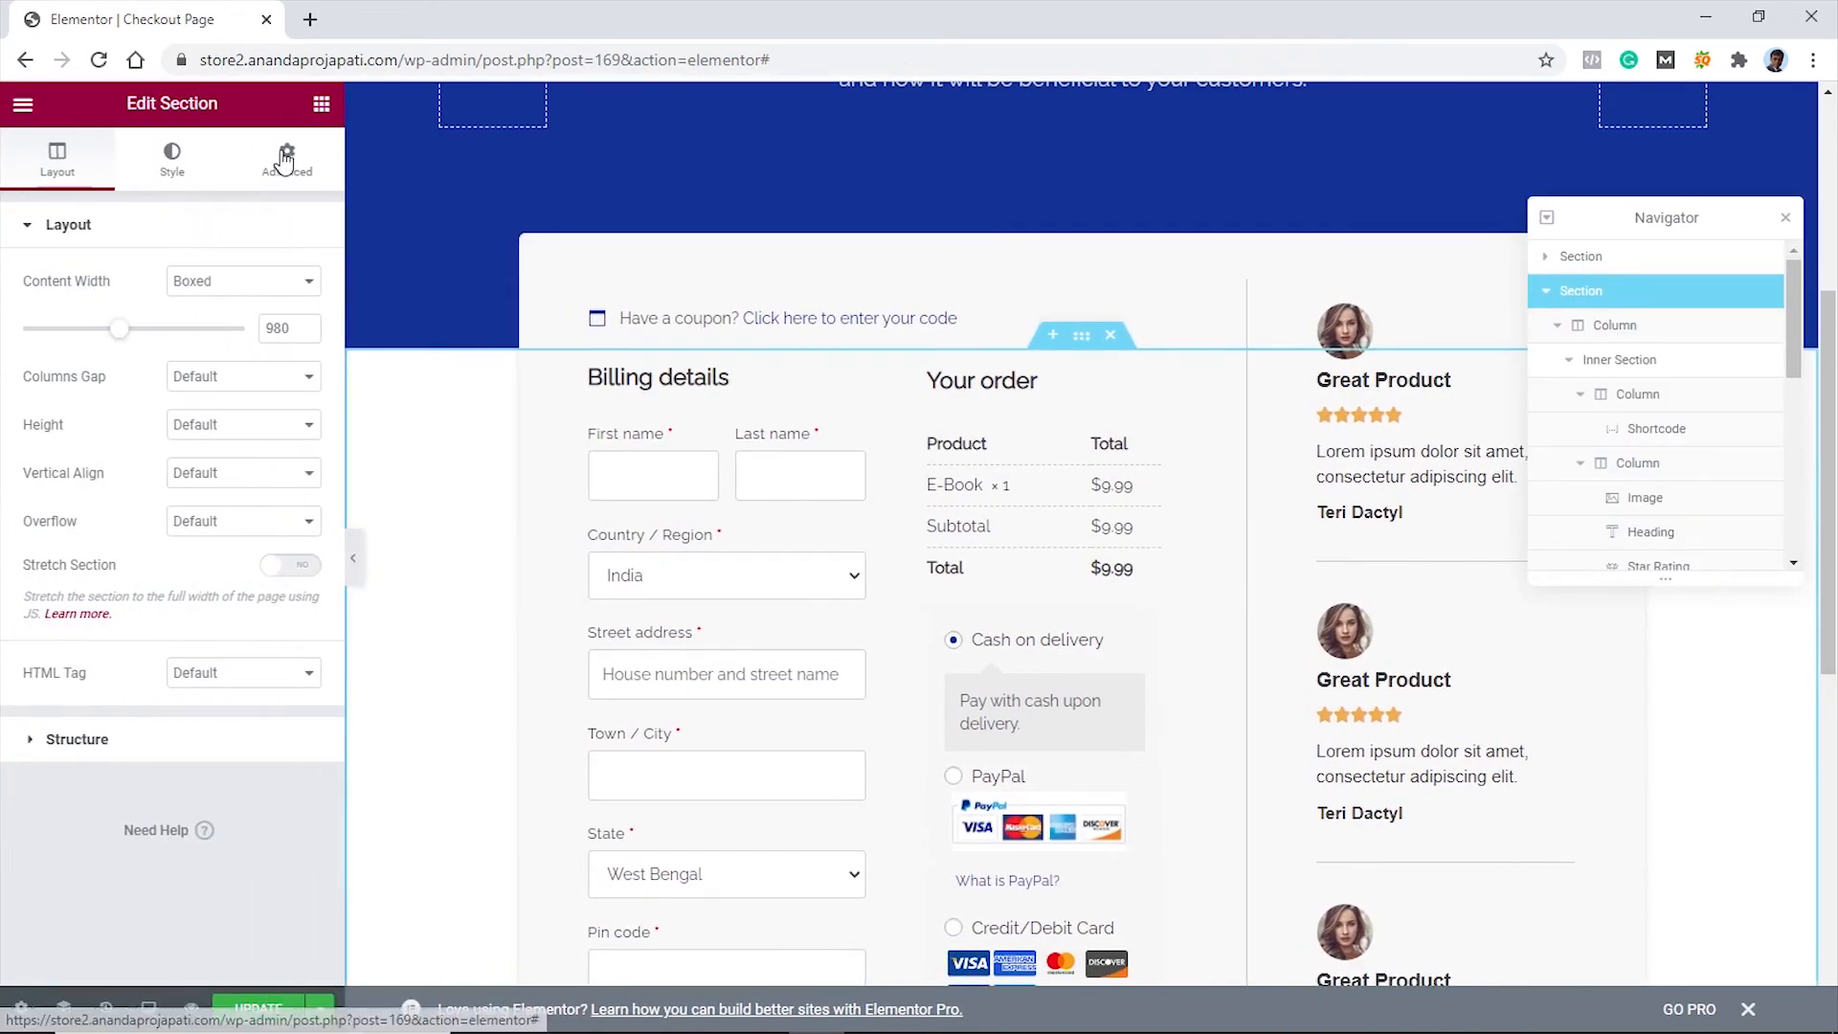
# Set the checkout section's bottom padding to 100 px
pyautogui.click(286, 159)
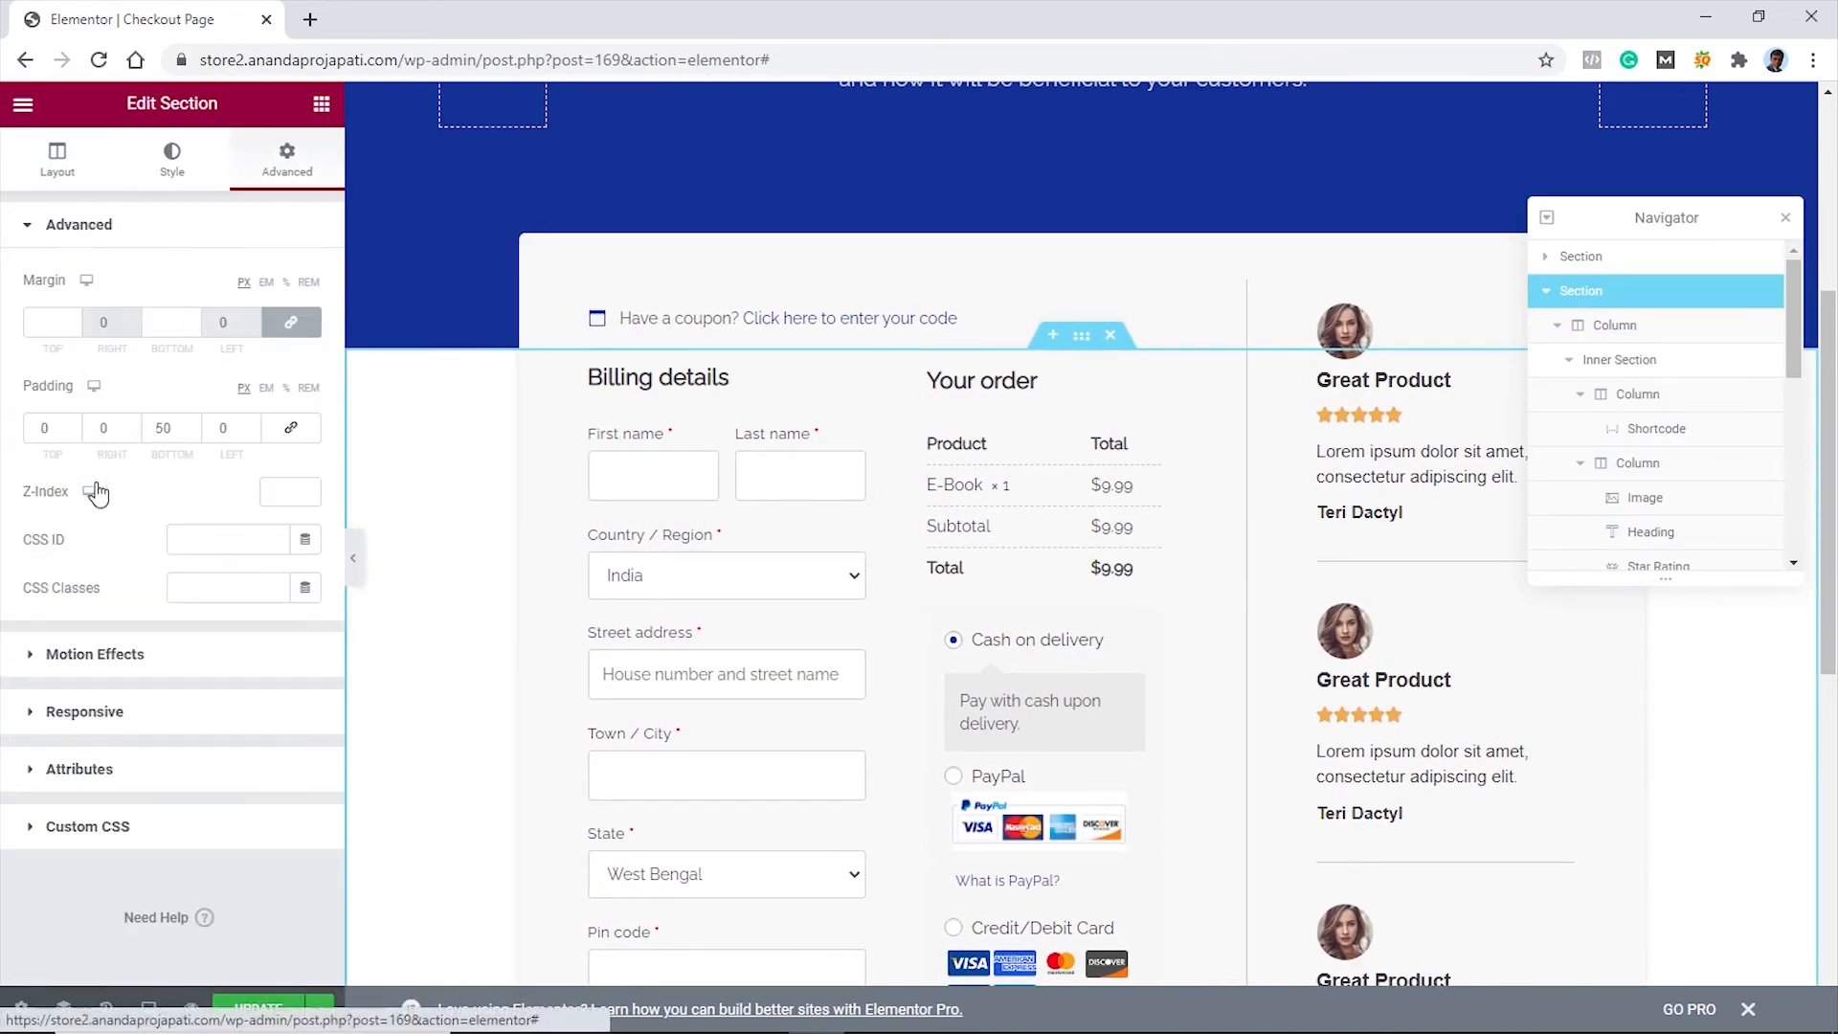
pyautogui.click(160, 427)
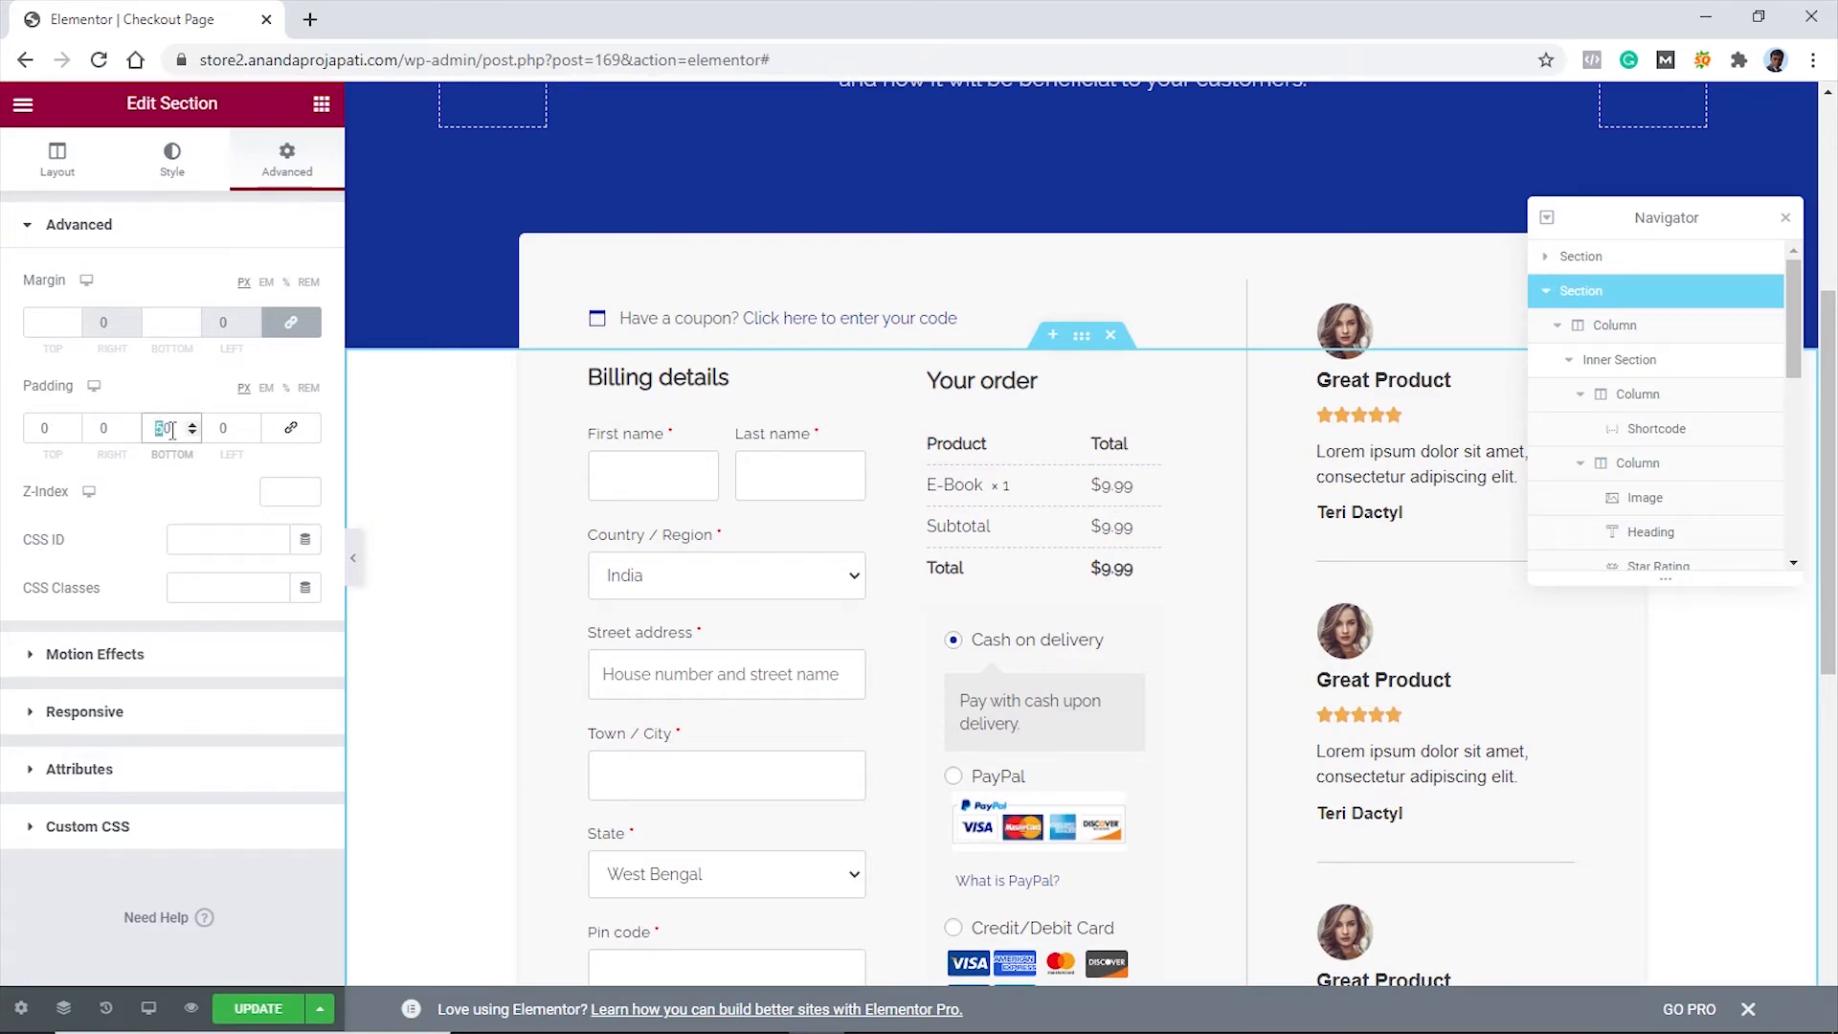
pyautogui.write('100')
# Check the space below the checkout box in the editor and in a preview without controls, and return to editing
pyautogui.scroll(-9, 1136, 596)
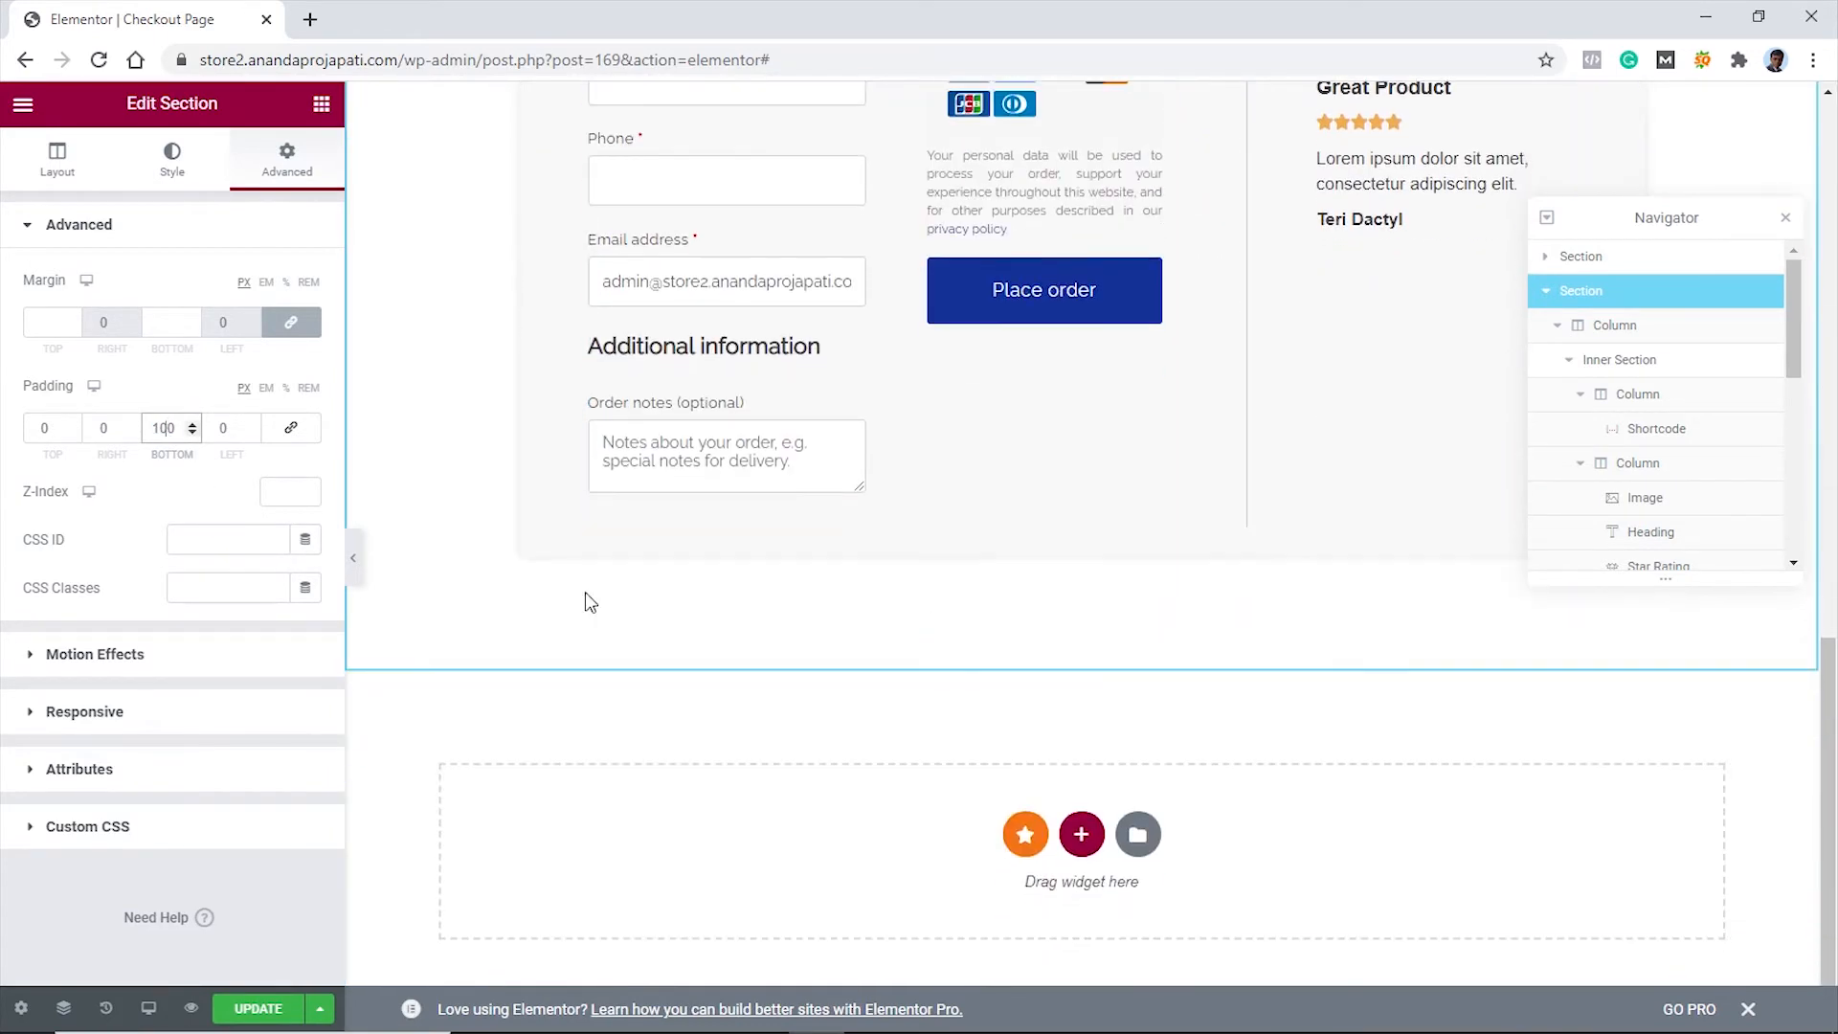
pyautogui.click(352, 557)
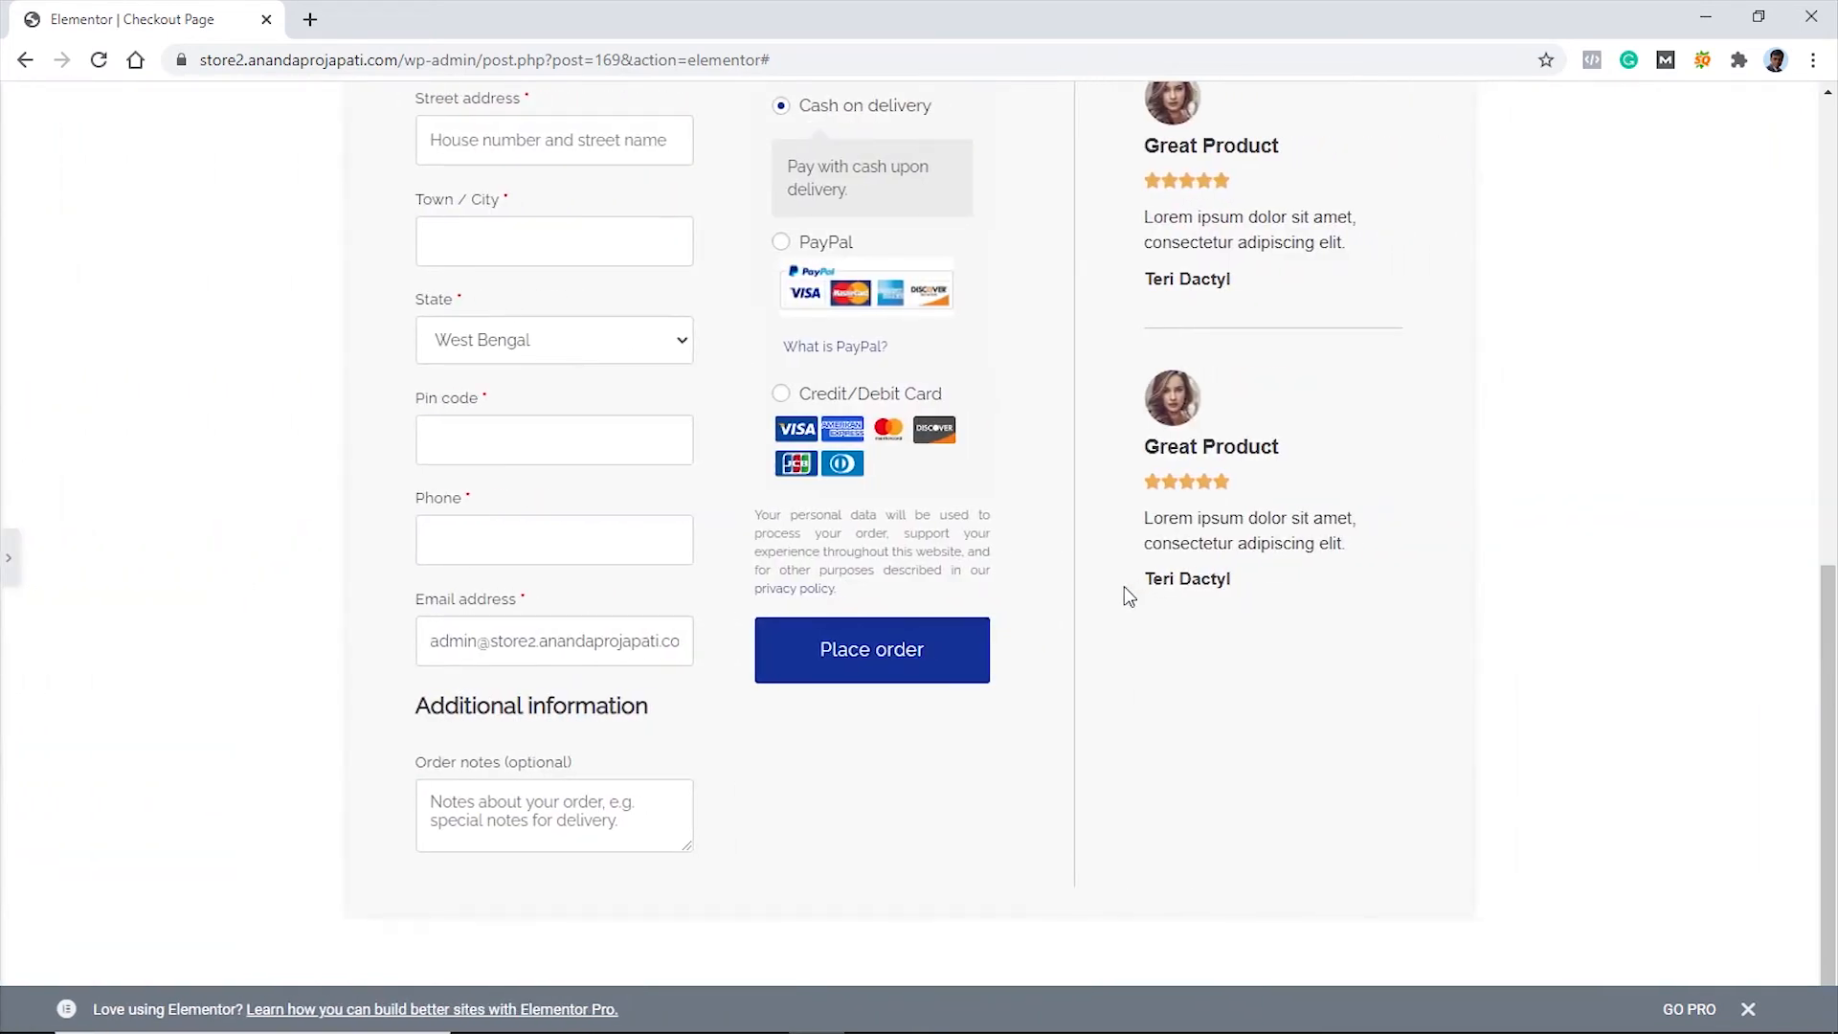
pyautogui.scroll(6, 1128, 593)
pyautogui.scroll(-4, 1072, 594)
pyautogui.scroll(5, 1054, 594)
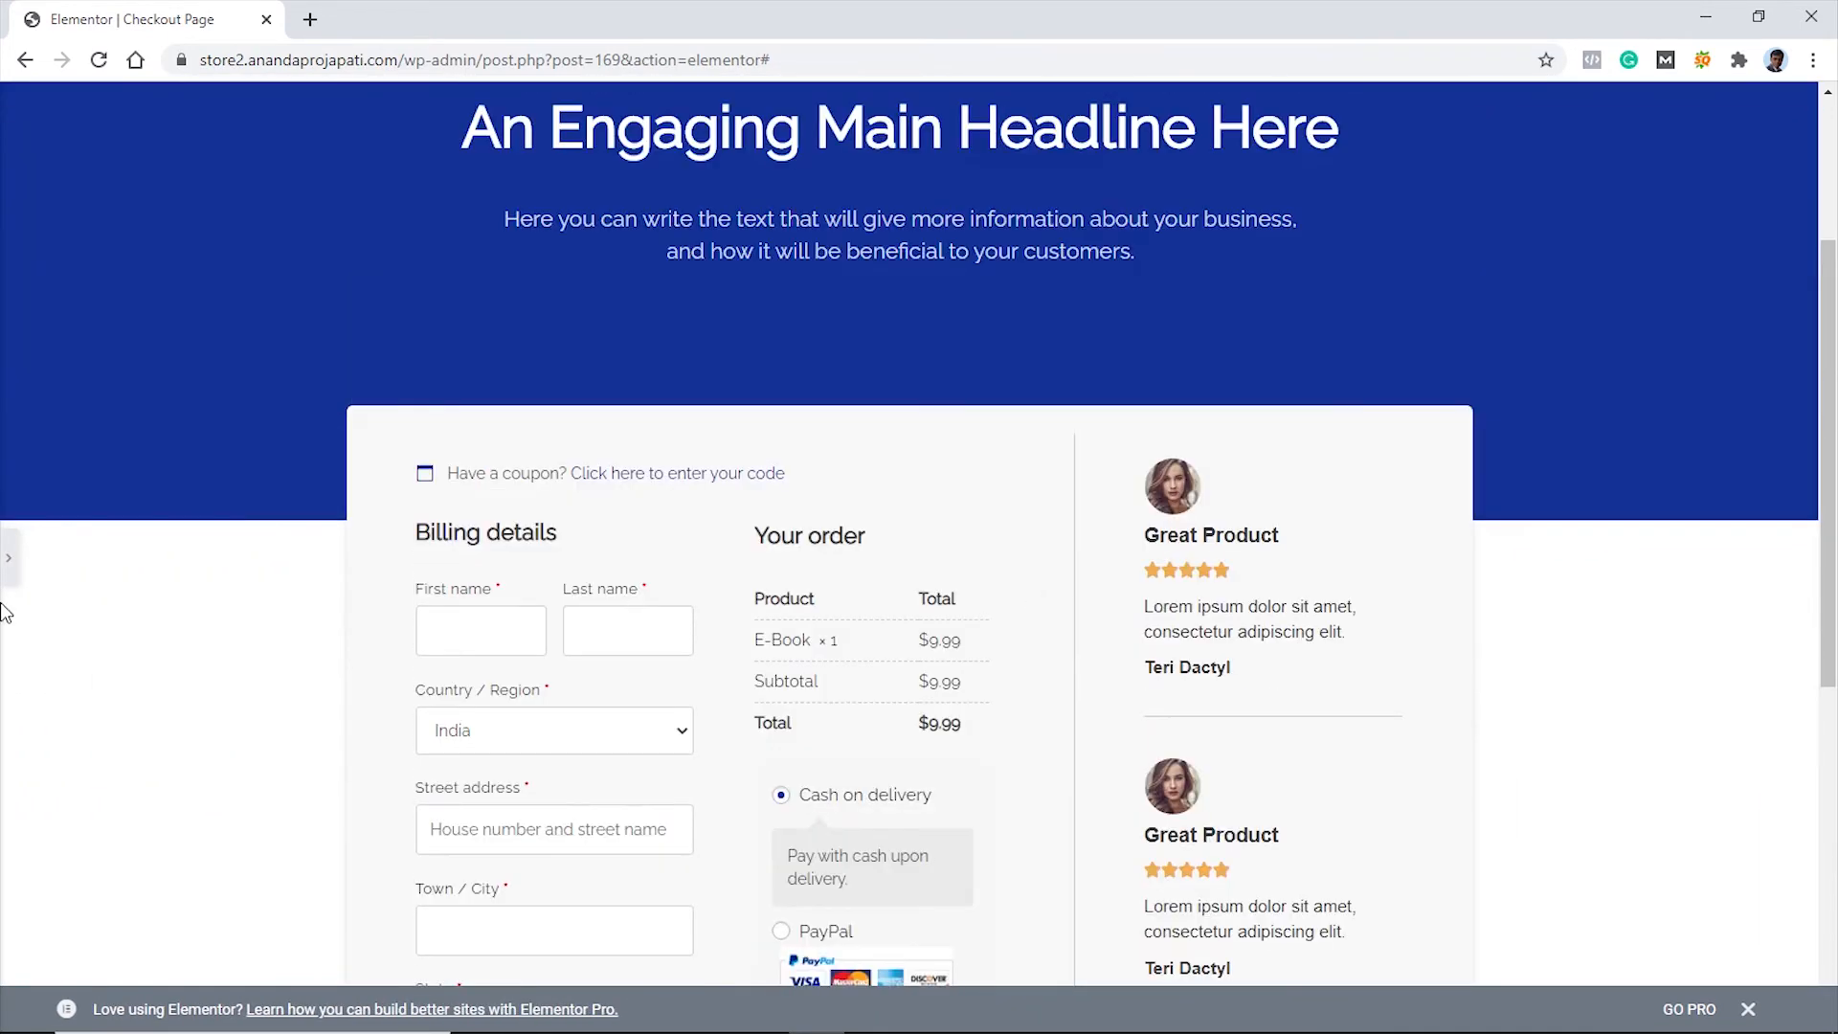
pyautogui.click(9, 560)
# Close the Navigator, look over the whole checkout page, and save the changes with Update
pyautogui.scroll(-6, 1288, 581)
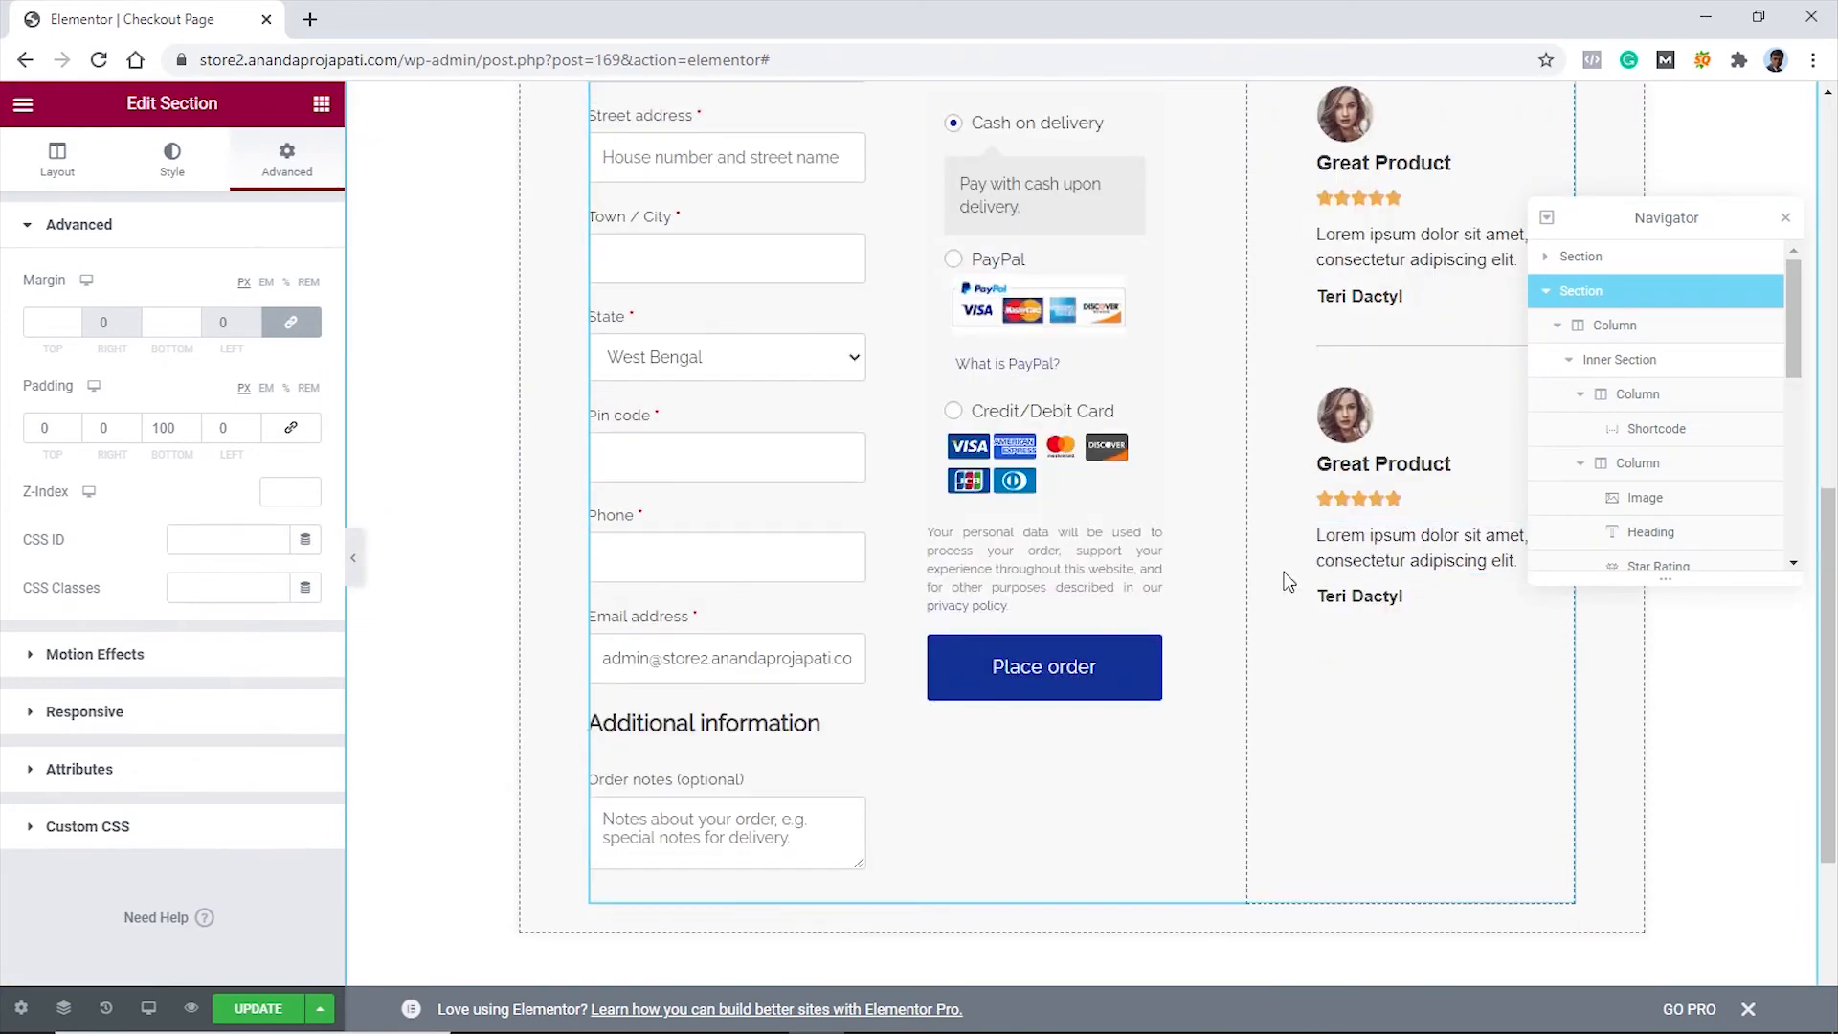
pyautogui.scroll(4, 1288, 582)
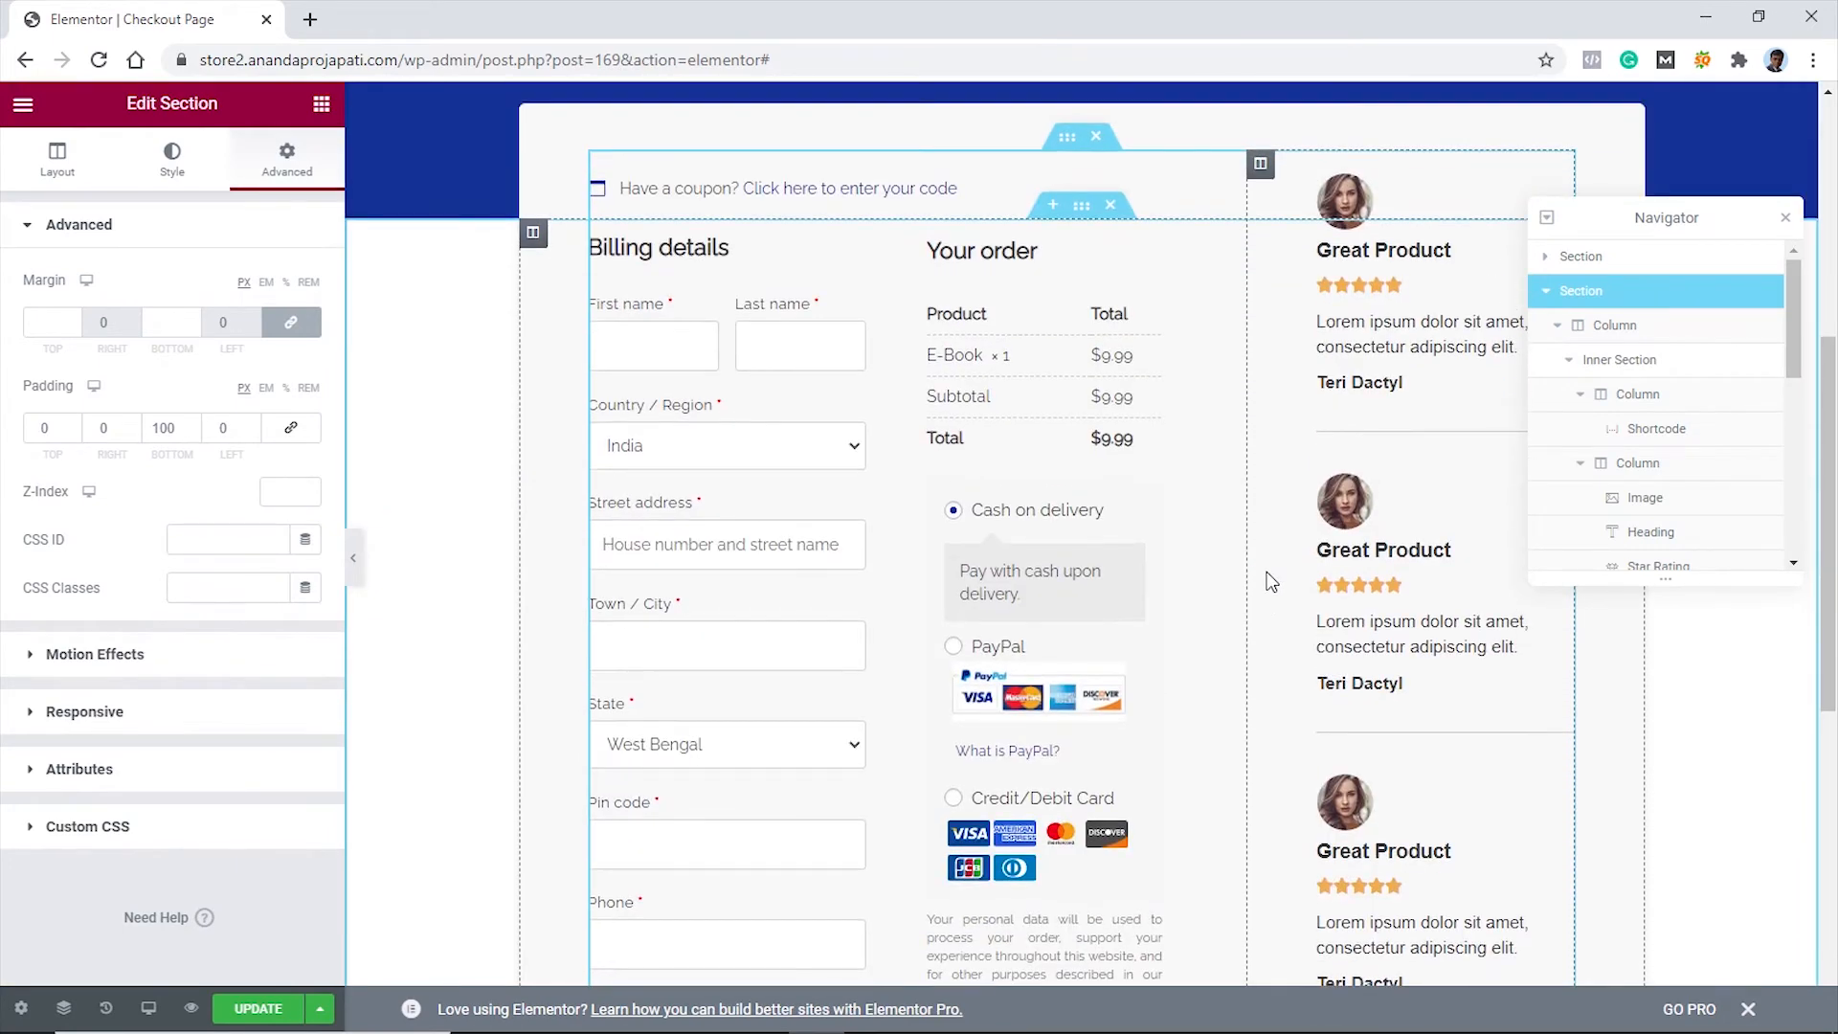
pyautogui.scroll(5, 1265, 565)
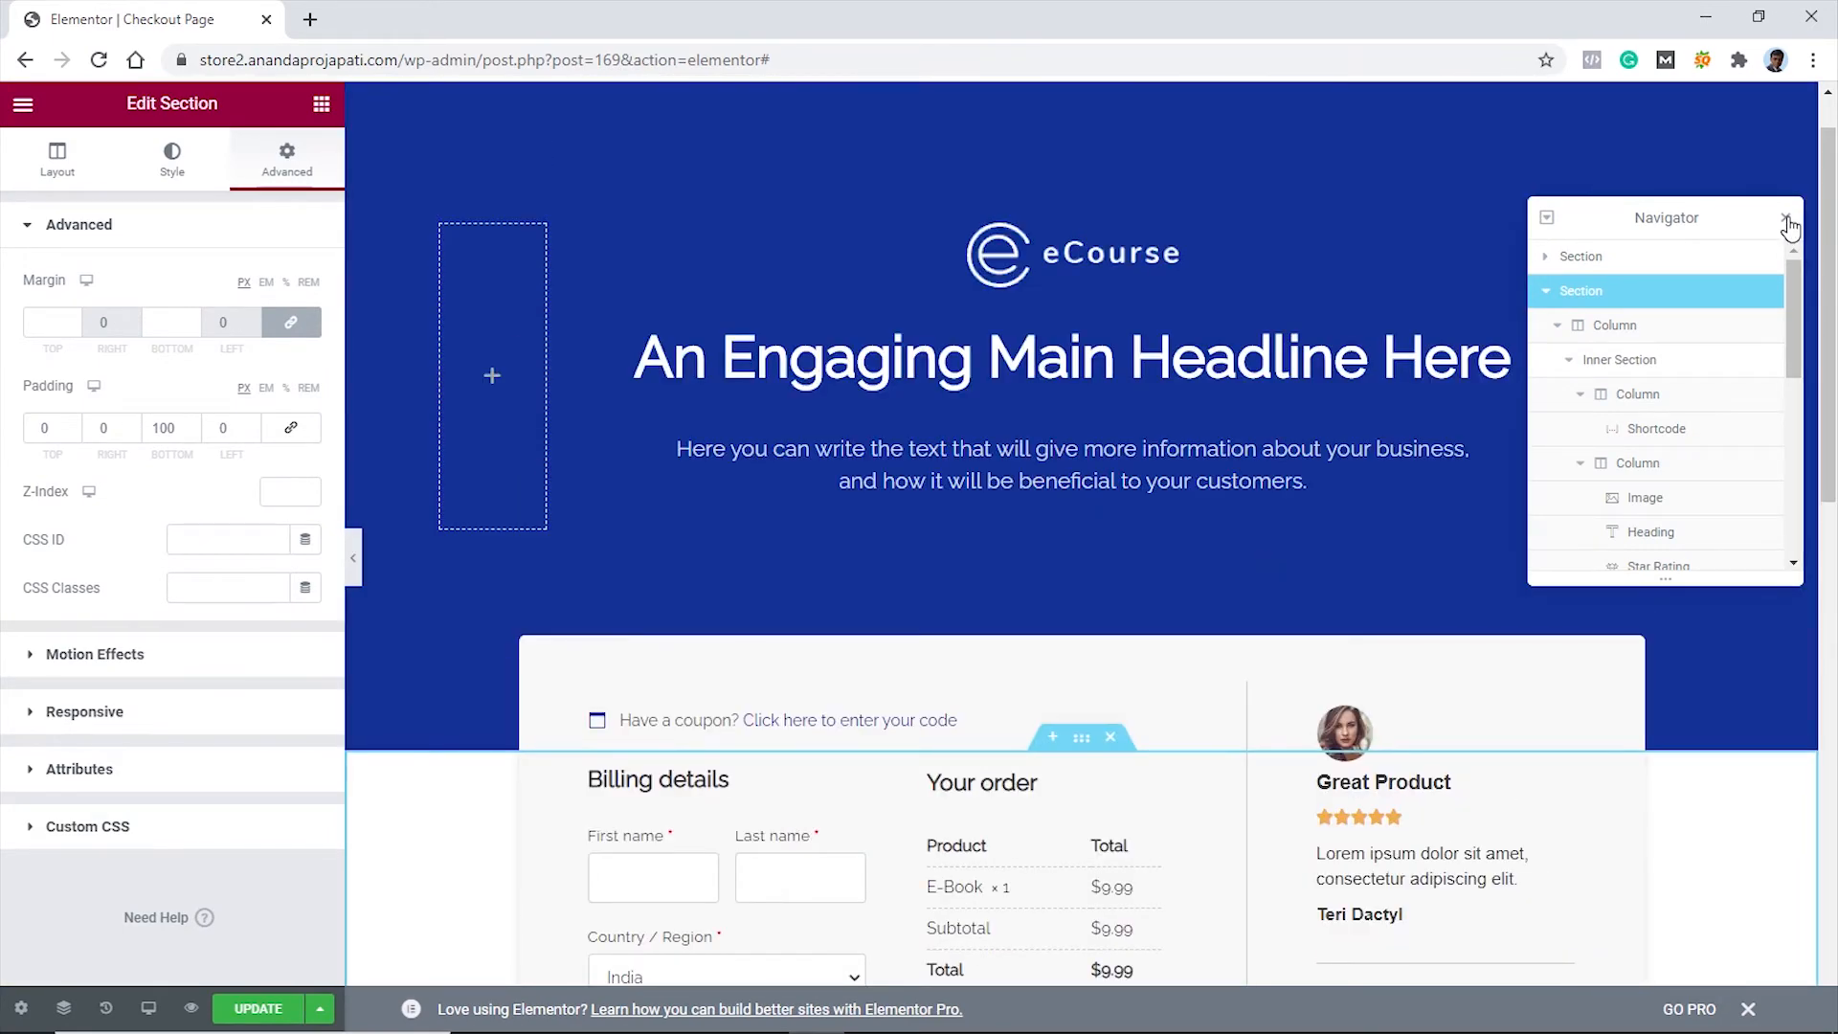
pyautogui.click(1785, 218)
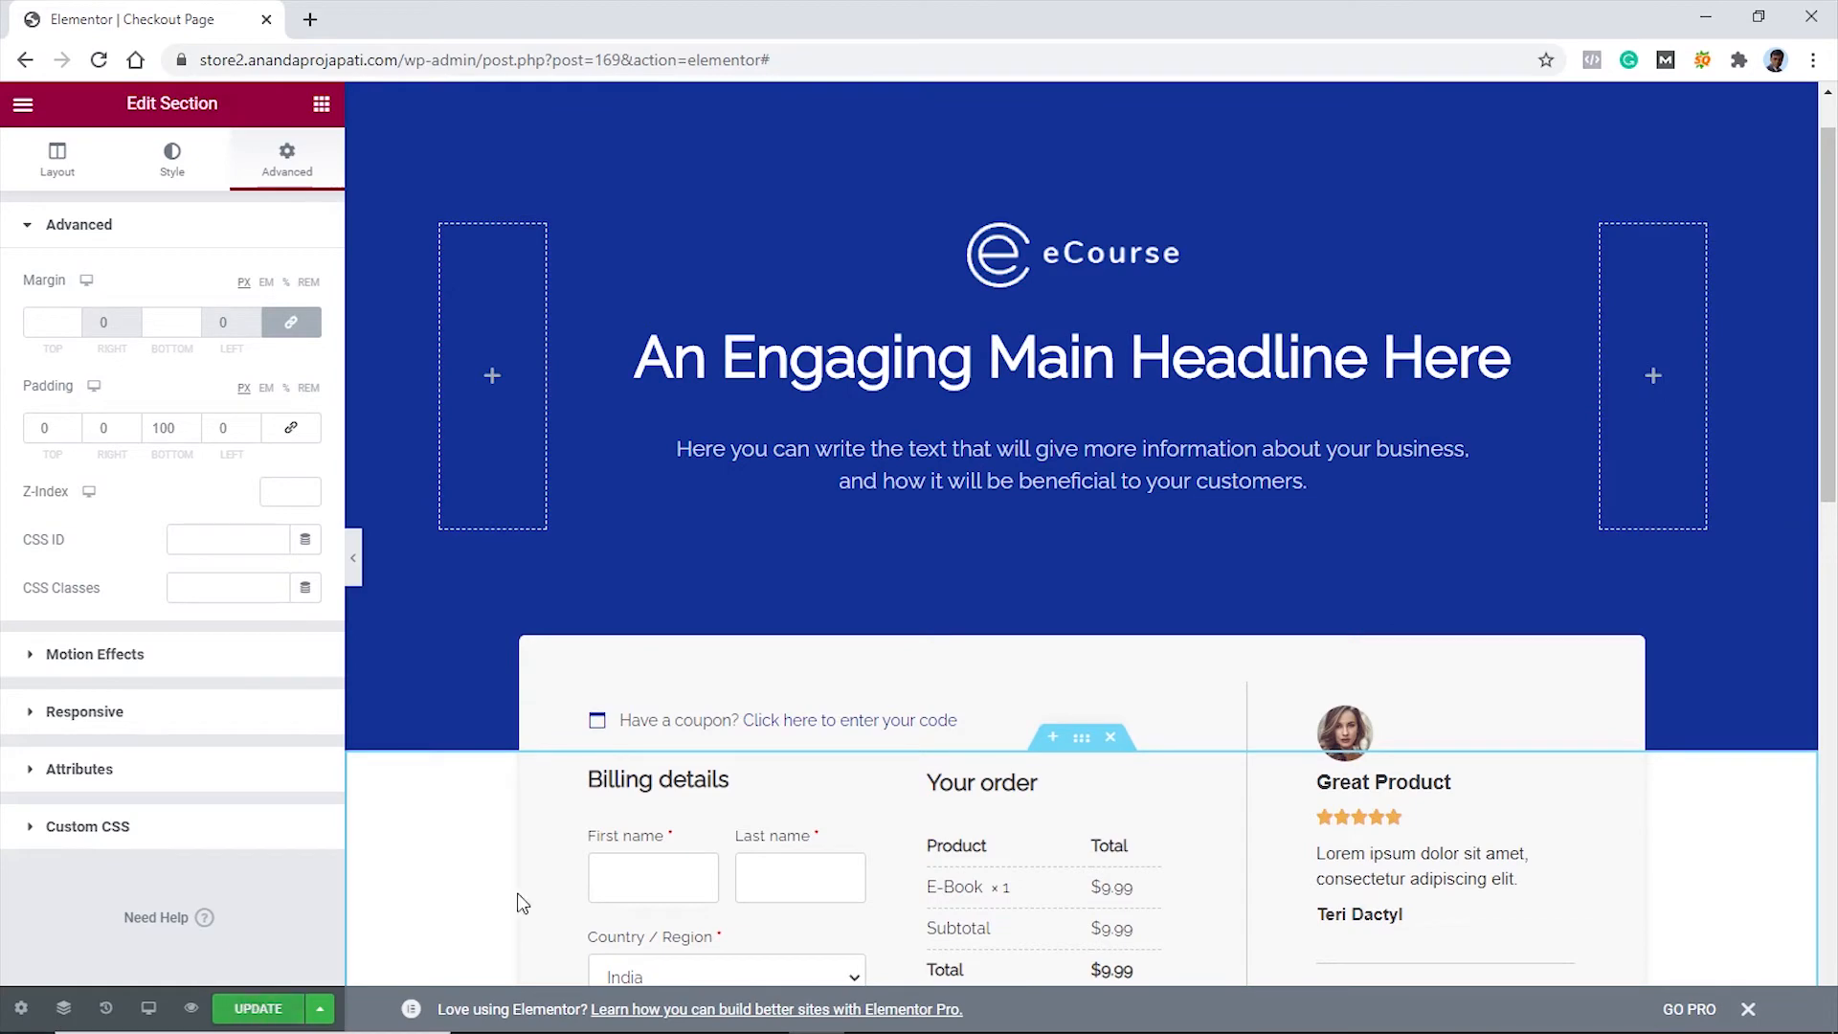
pyautogui.scroll(-10, 1570, 611)
pyautogui.scroll(8, 1578, 613)
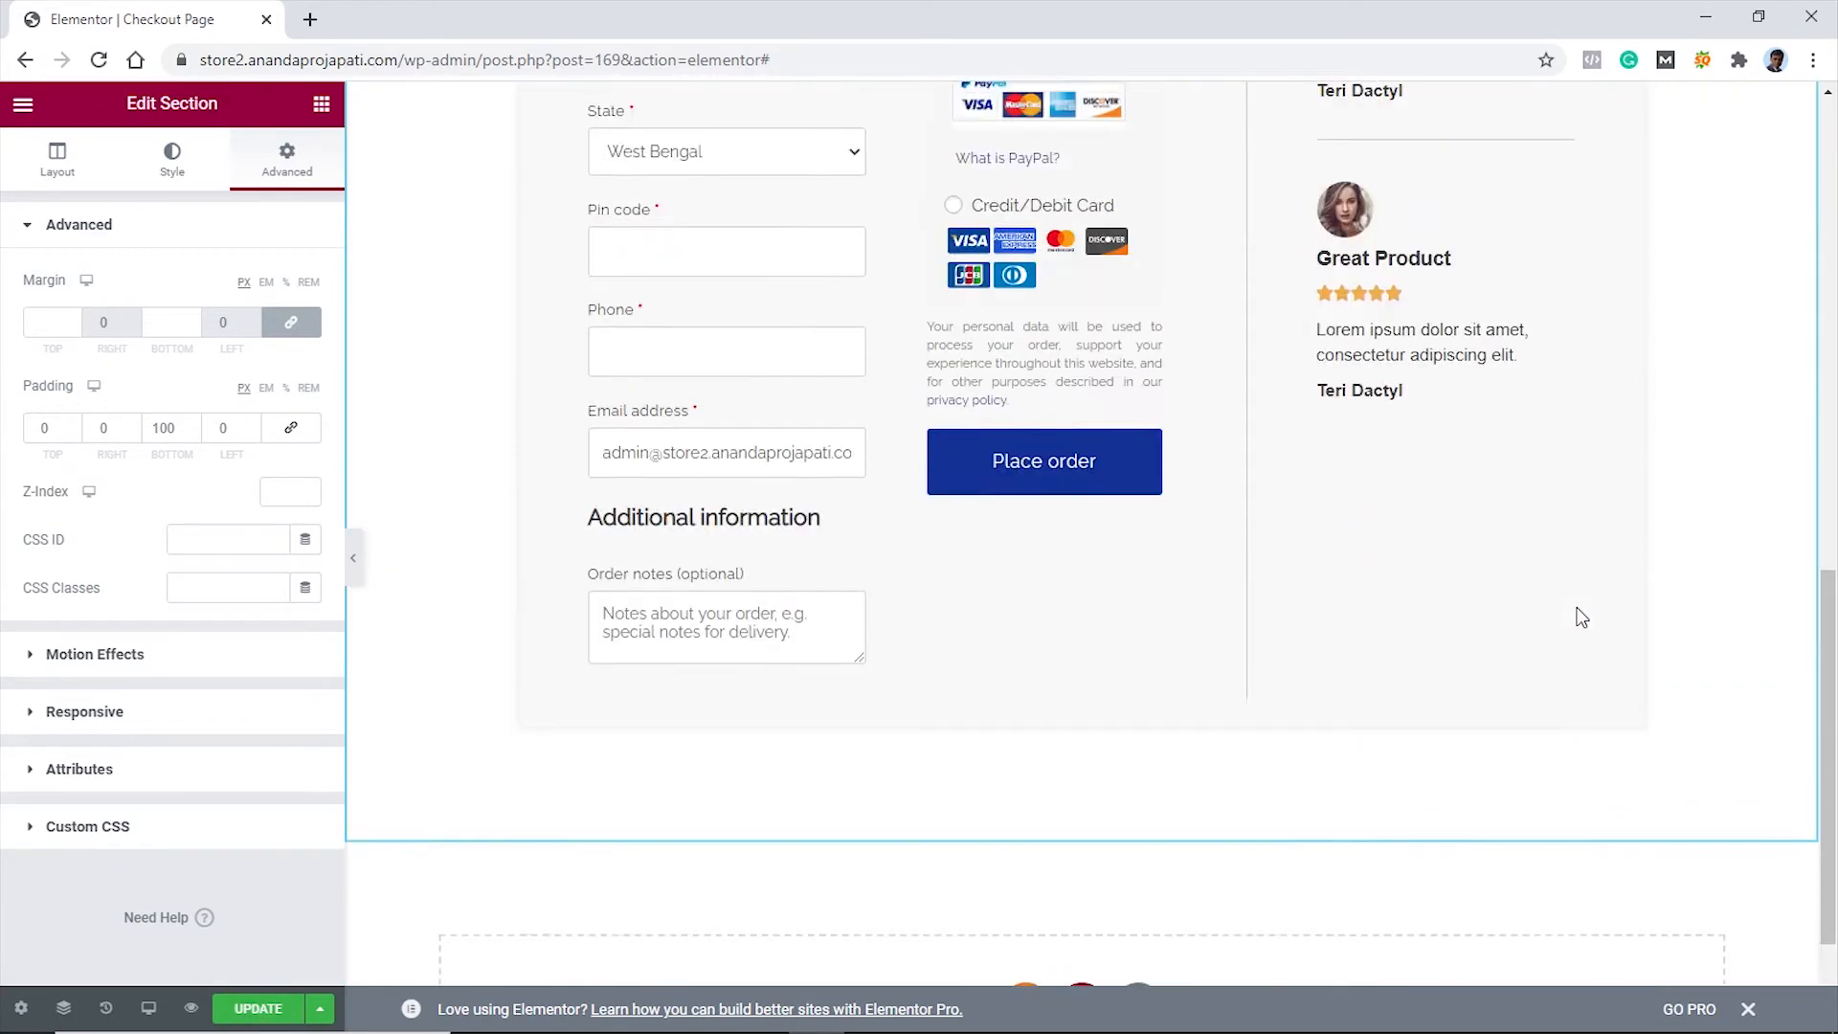
pyautogui.scroll(5, 1578, 613)
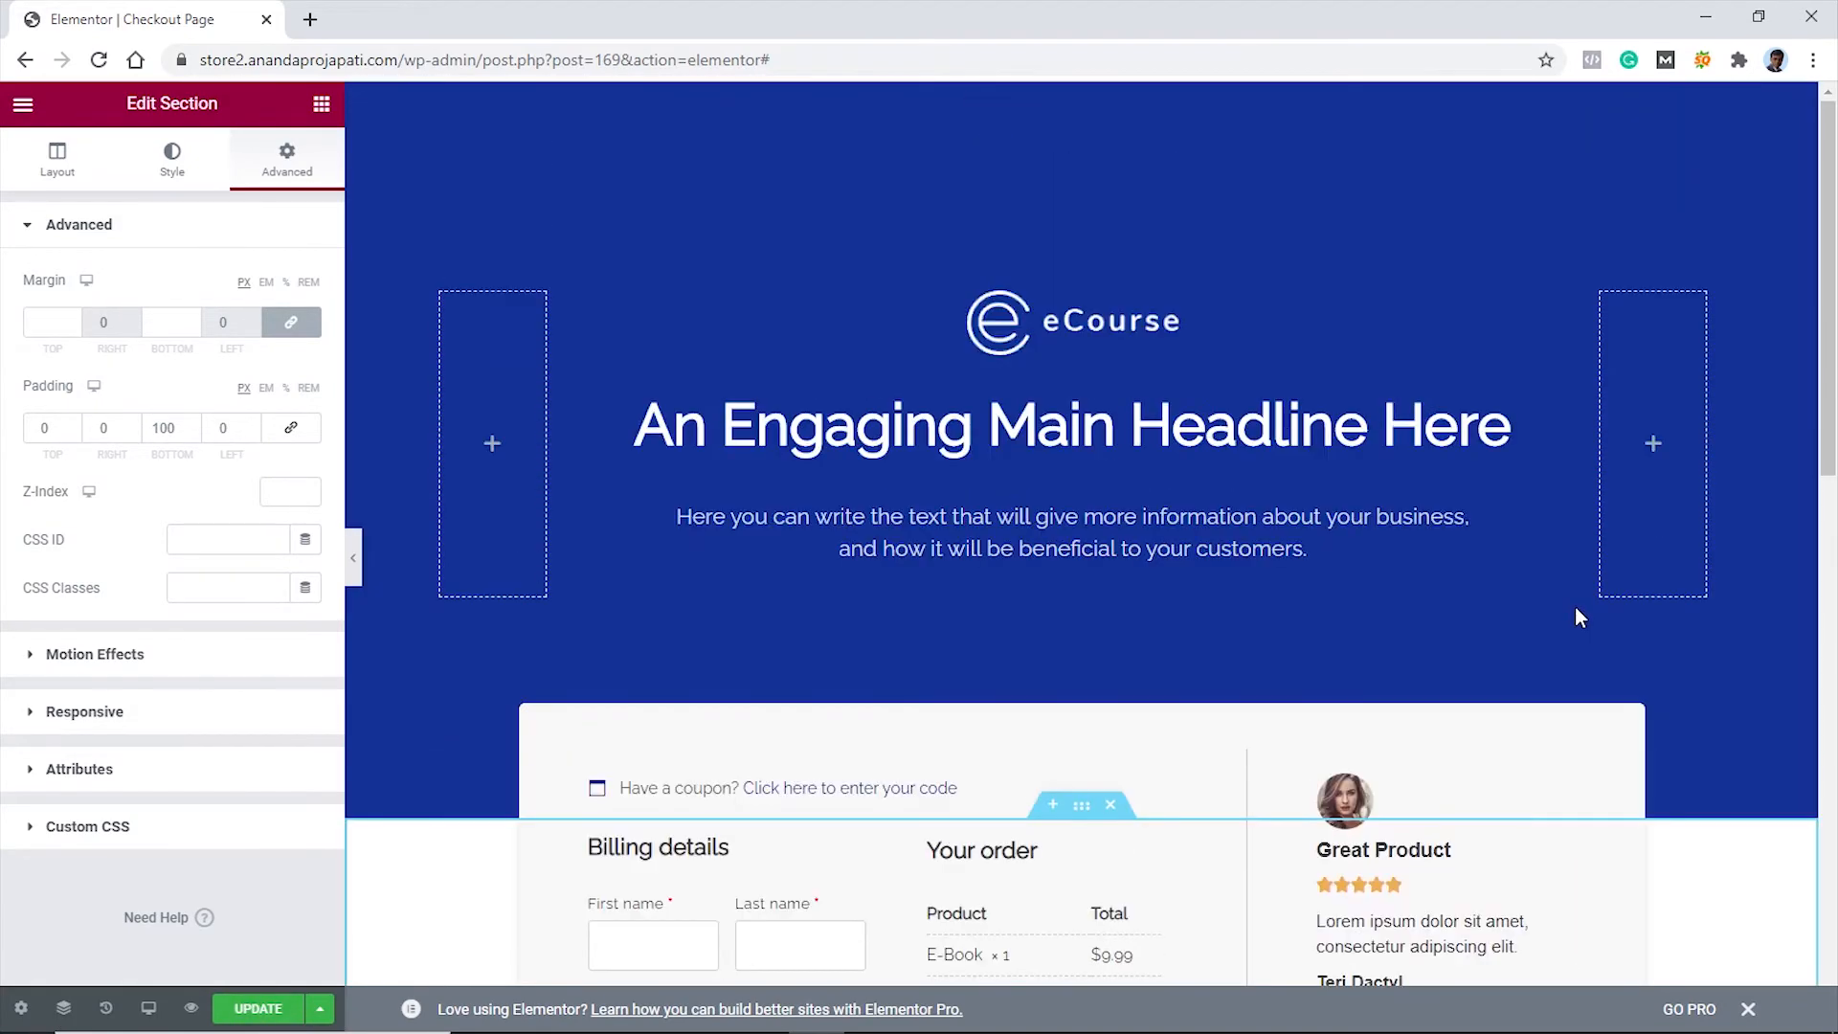
pyautogui.click(251, 1010)
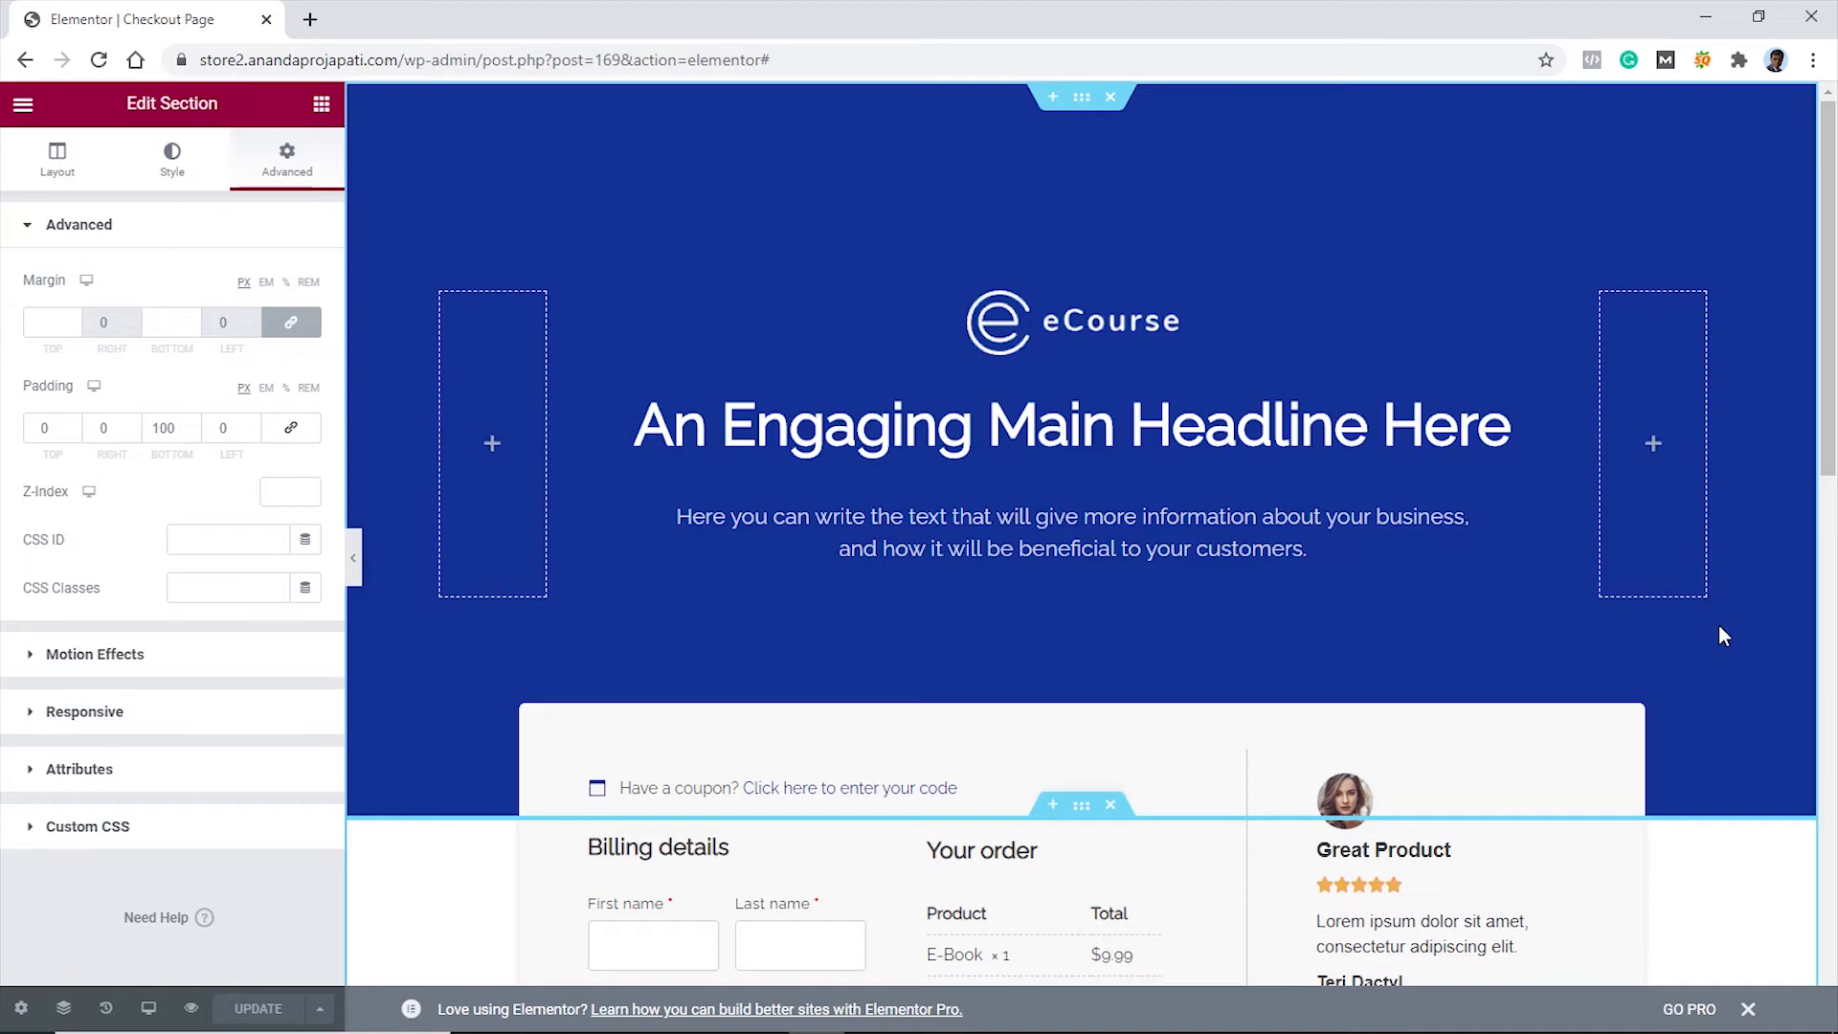
# Review the saved checkout page's form, order summary and testimonials
pyautogui.scroll(-6, 1685, 622)
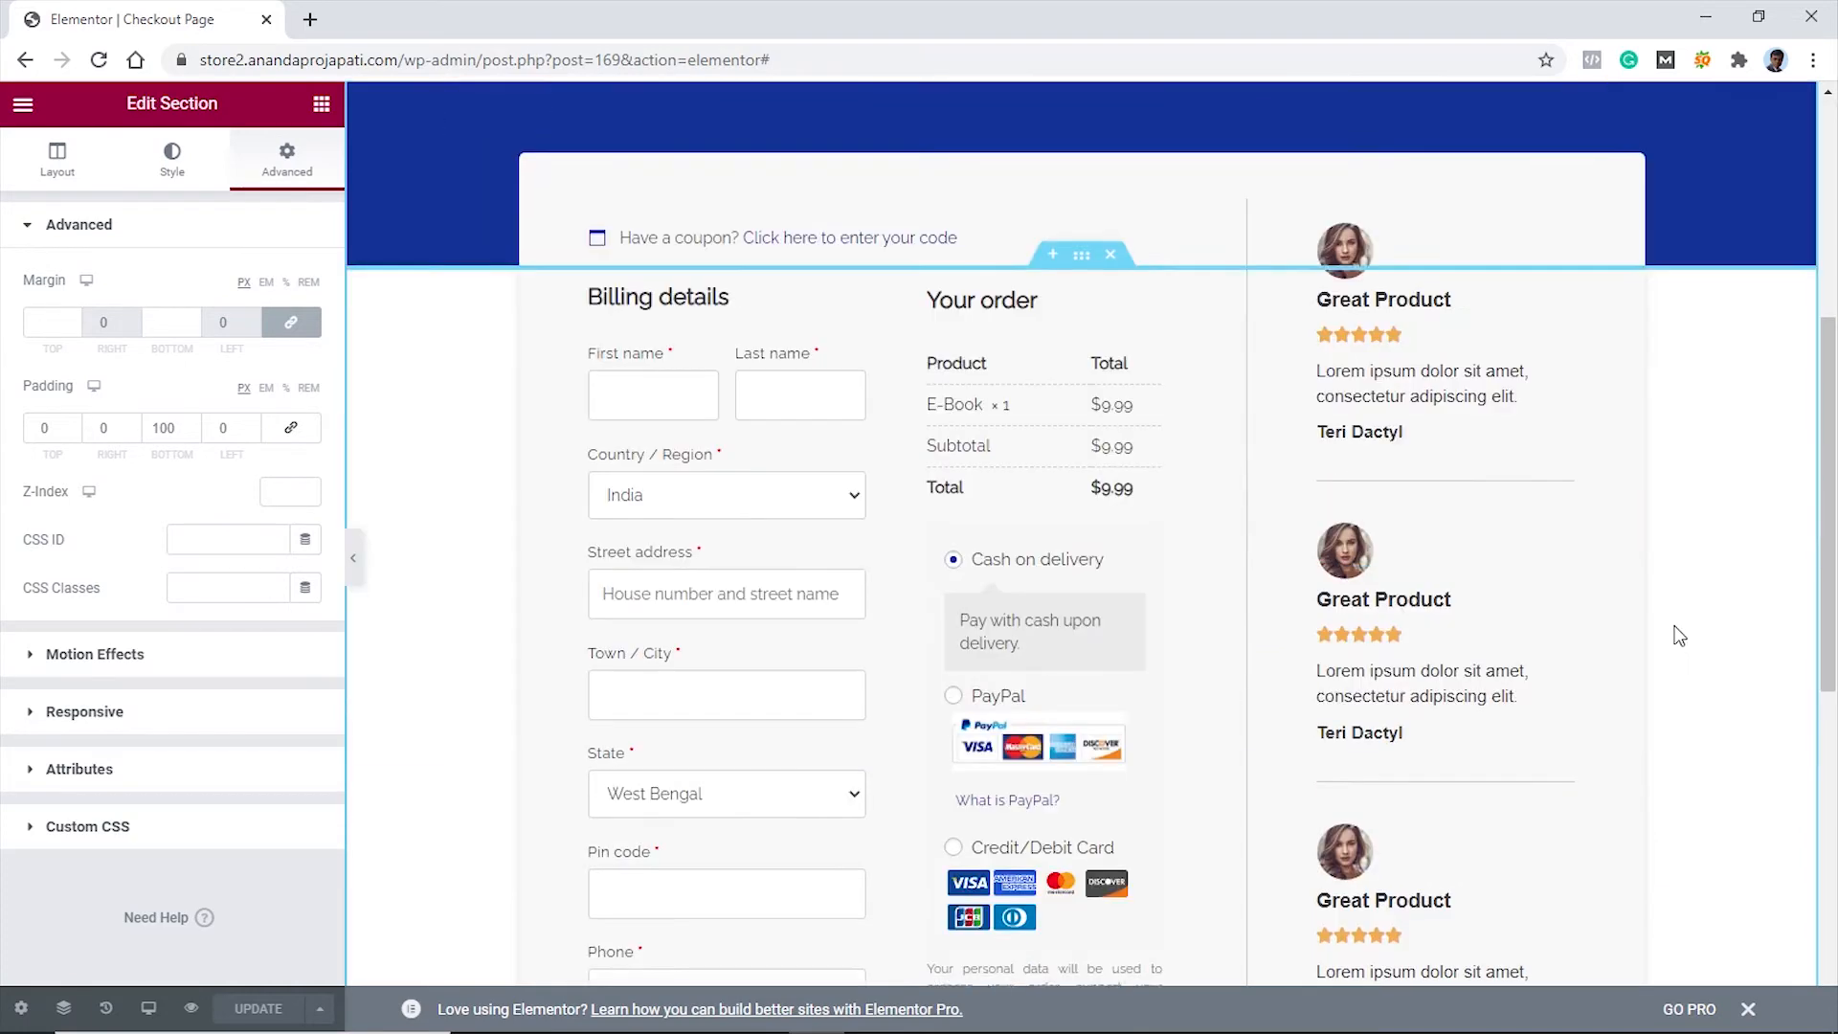
pyautogui.scroll(-6, 748, 498)
pyautogui.scroll(7, 748, 498)
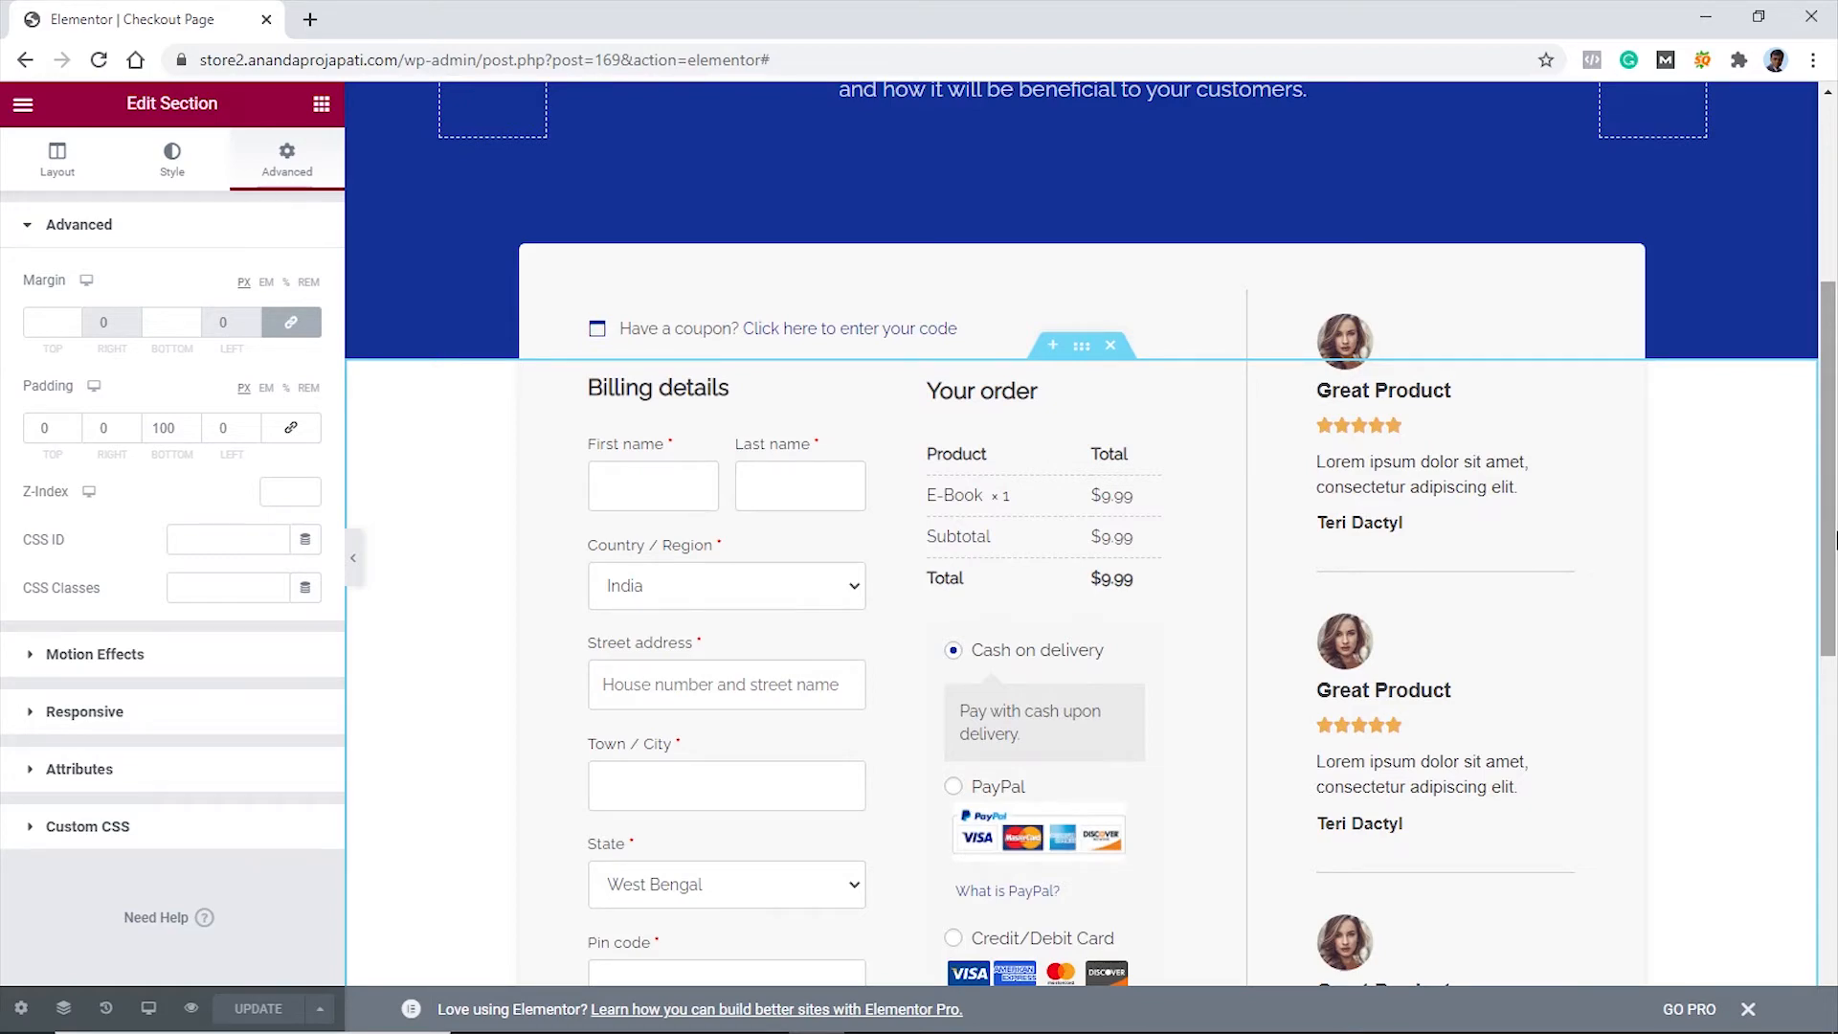
pyautogui.scroll(-3, 1645, 641)
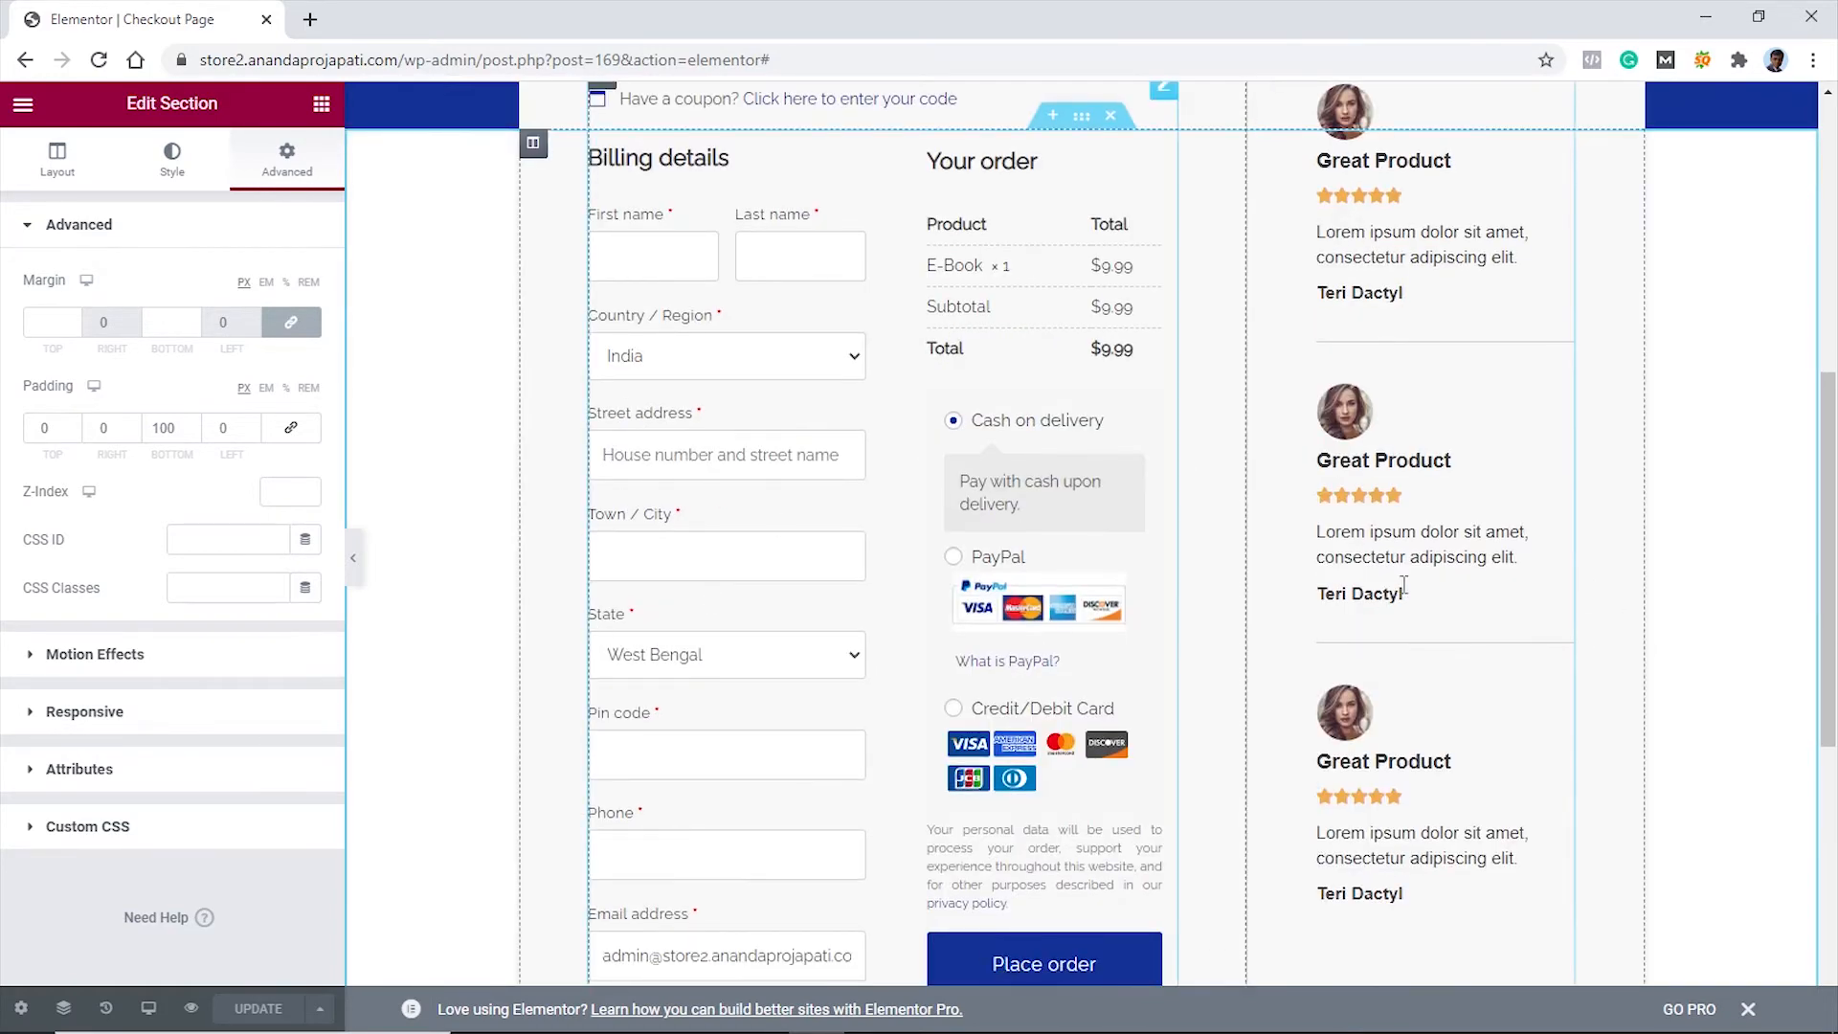
pyautogui.scroll(5, 1766, 608)
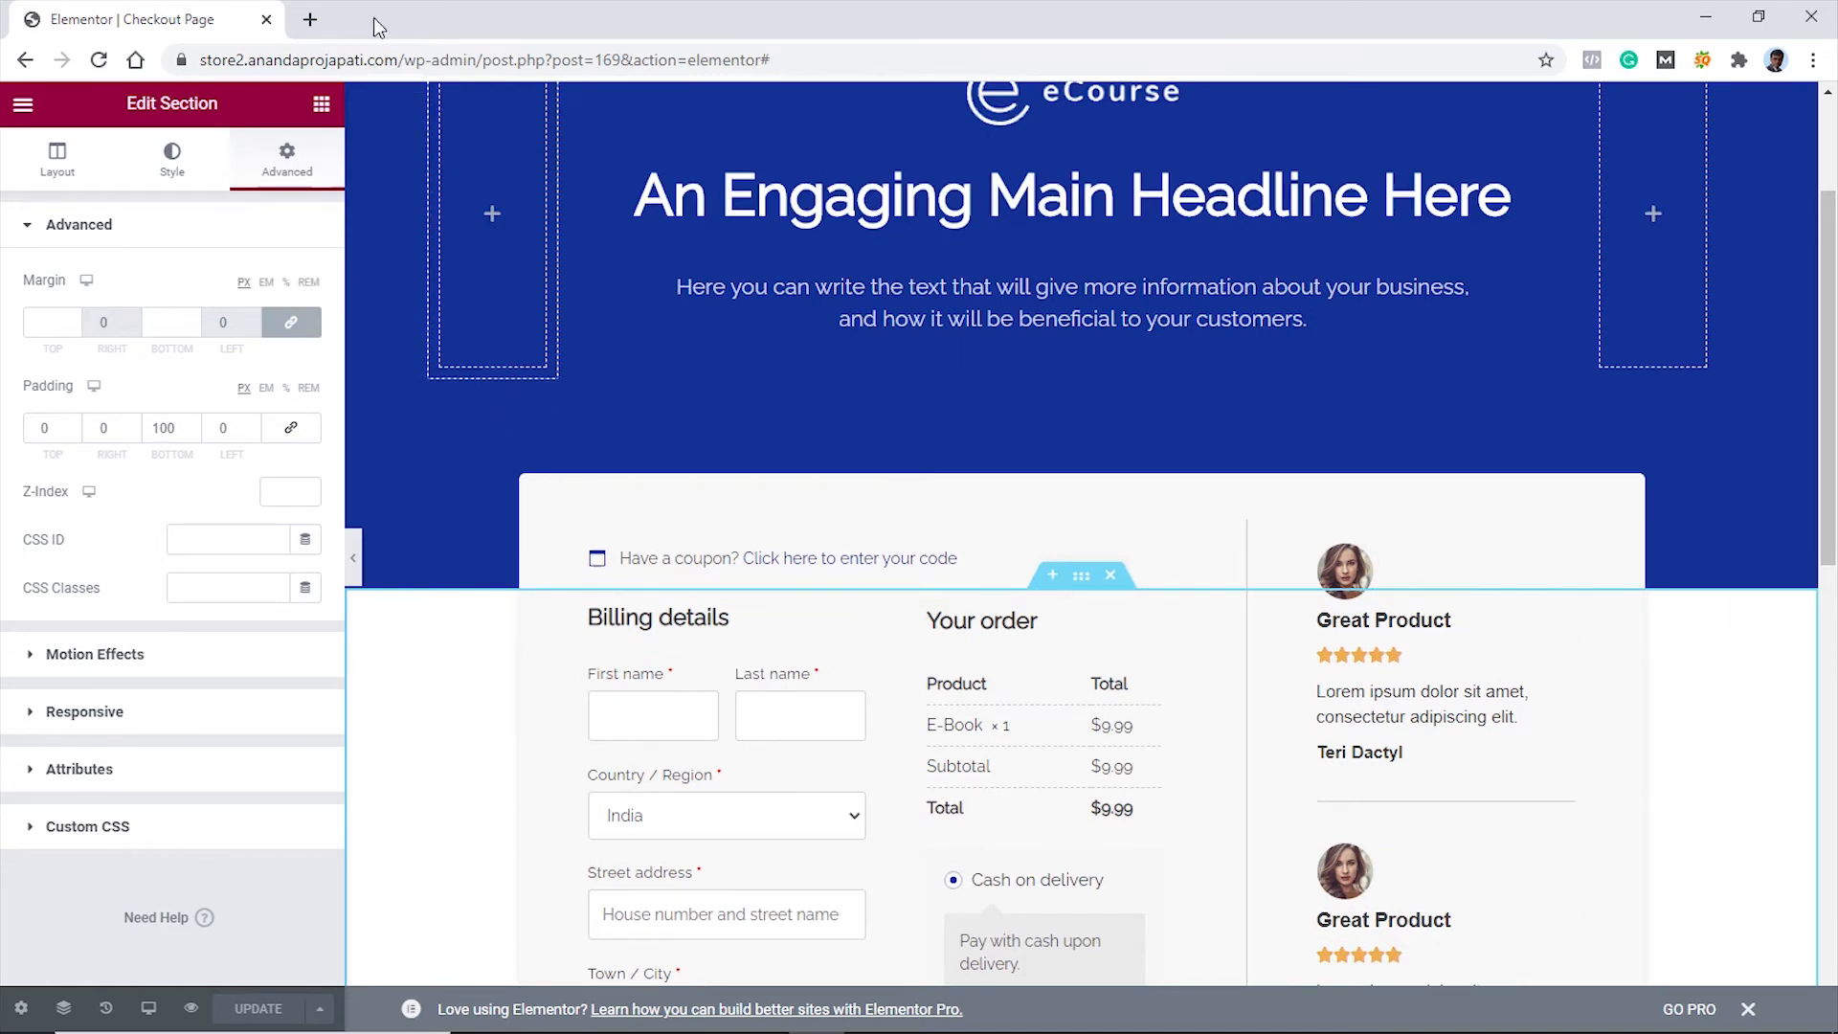
# Exit the page builder to the dashboard and return to the CartFlows list of flows
pyautogui.click(21, 107)
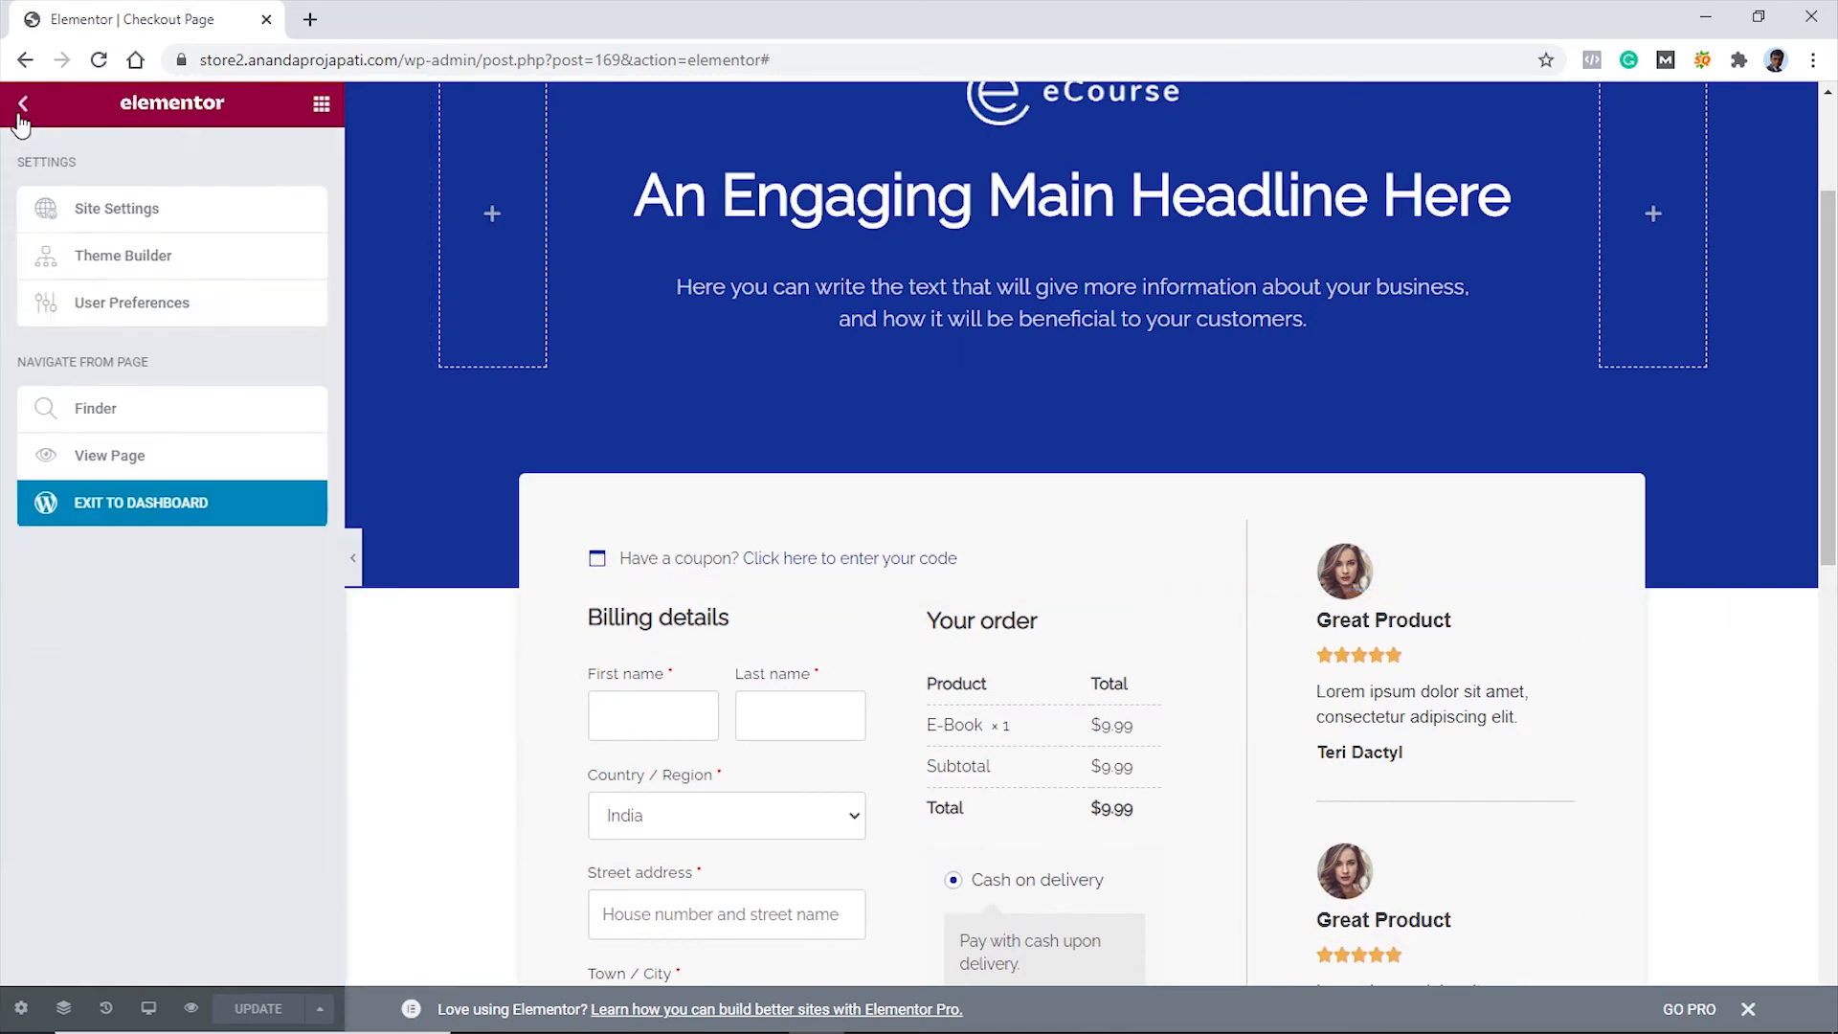
pyautogui.click(150, 504)
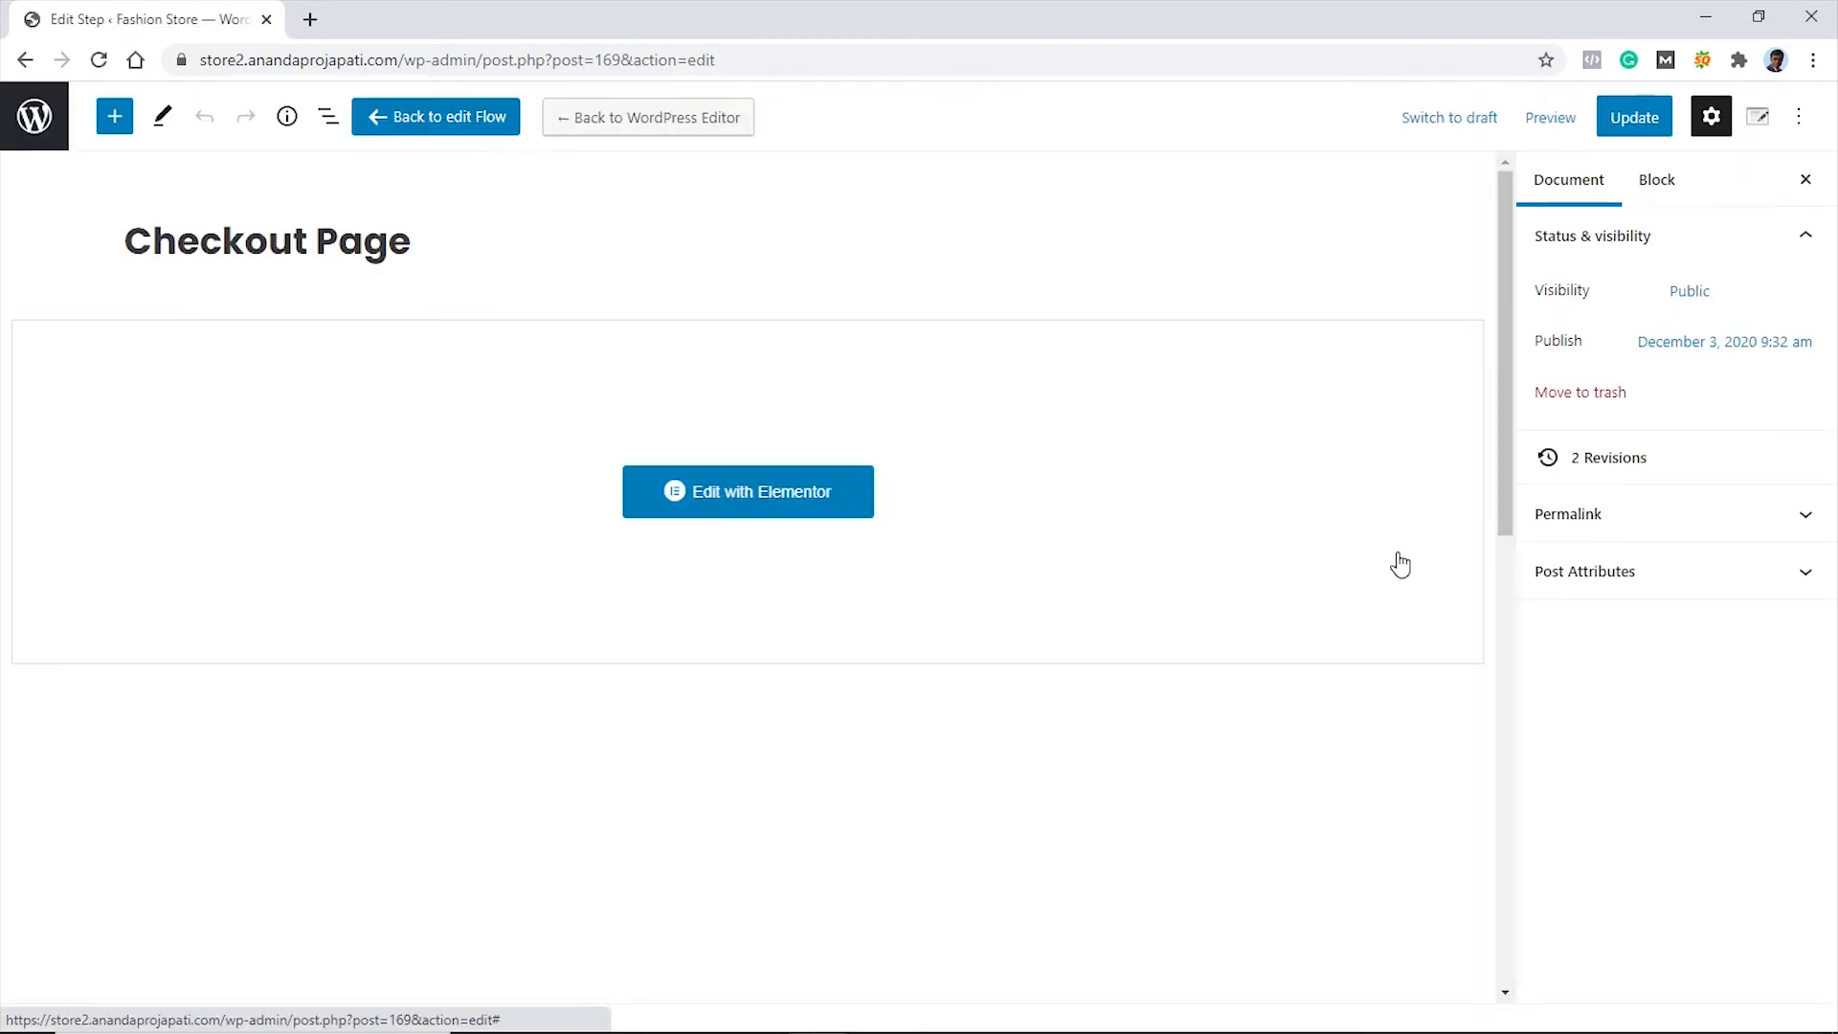
pyautogui.click(35, 120)
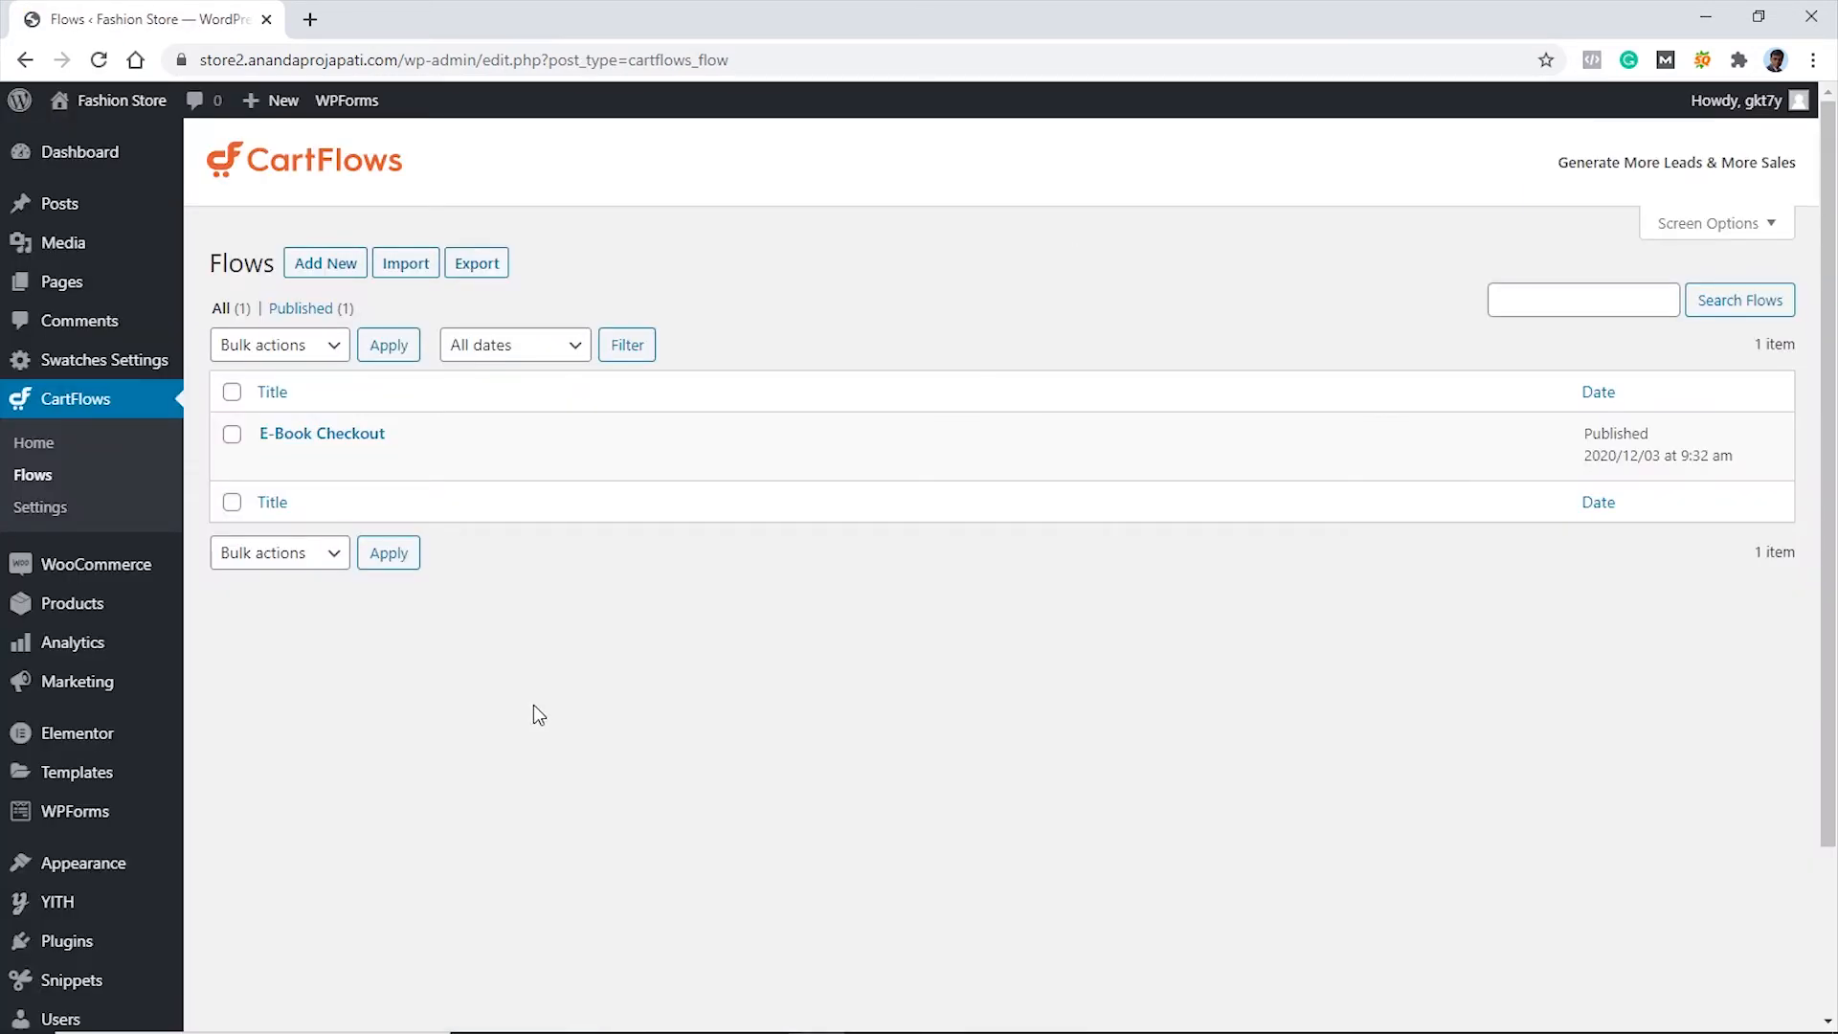
# Open a new code snippet in a separate tab and title it "Checkout Field Edit"
pyautogui.scroll(-1, 532, 704)
pyautogui.moveTo(64, 879)
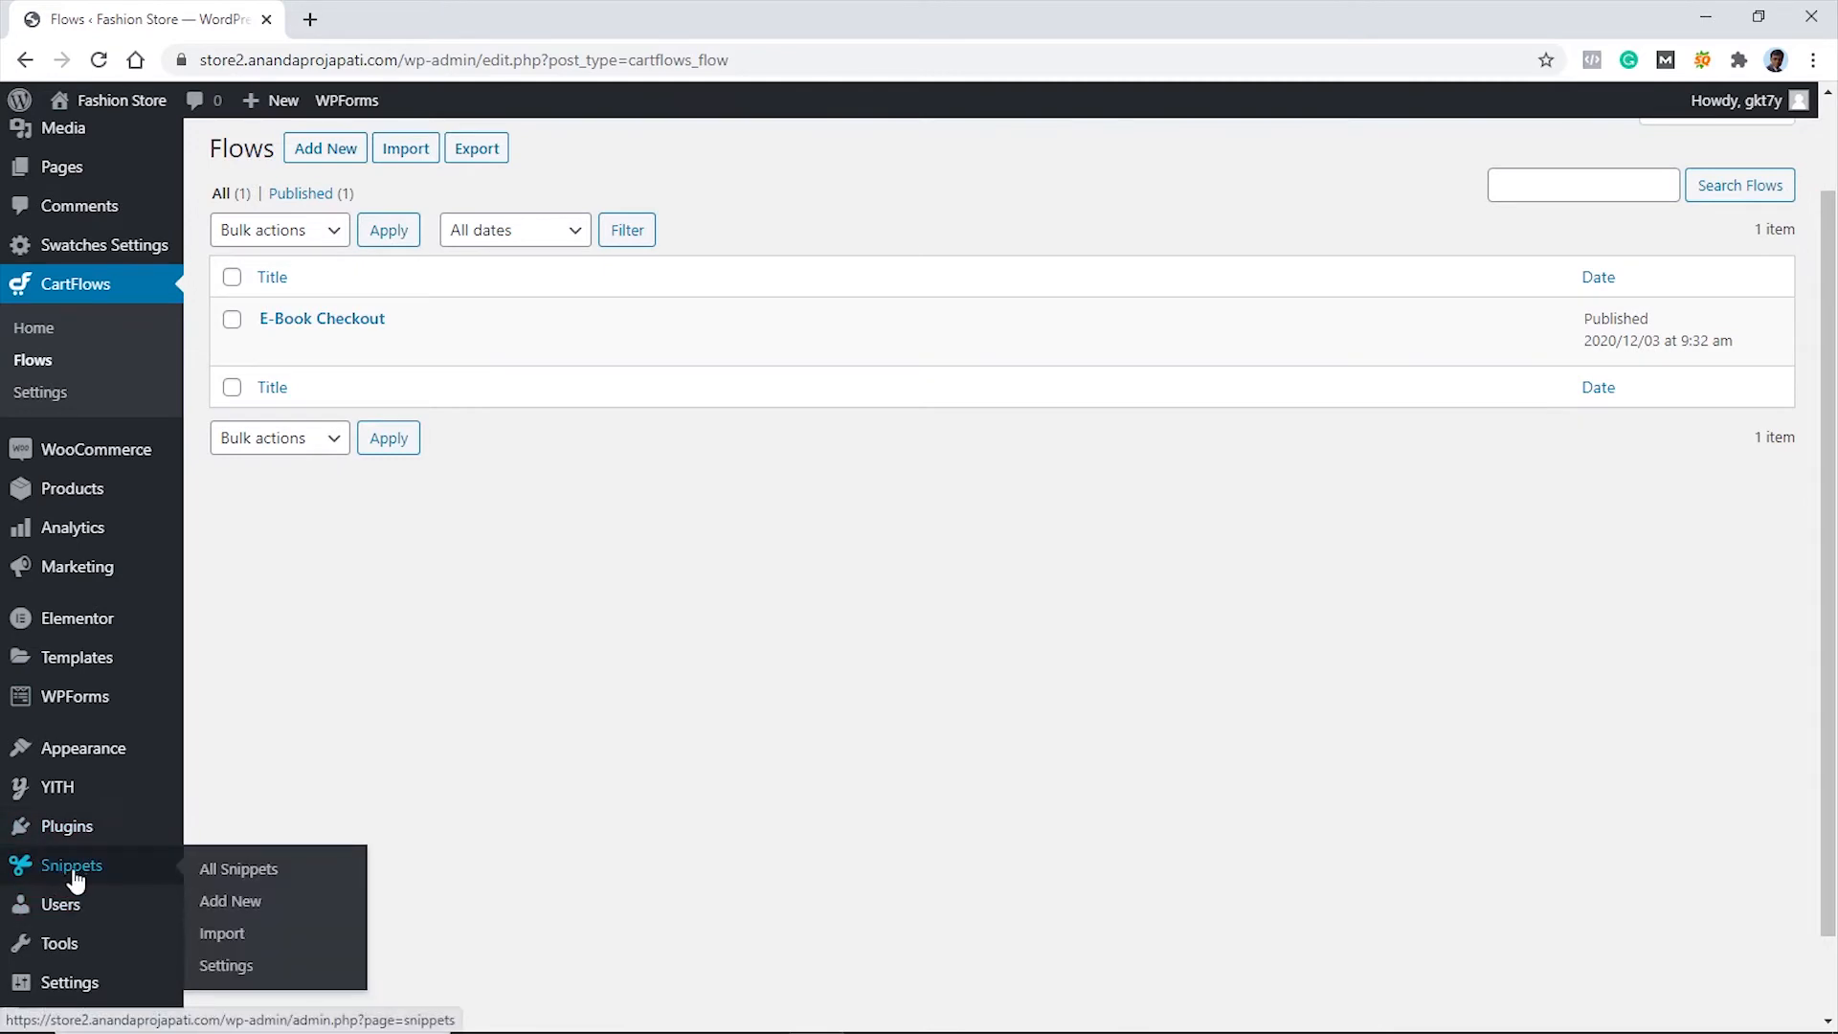
pyautogui.middleClick(221, 907)
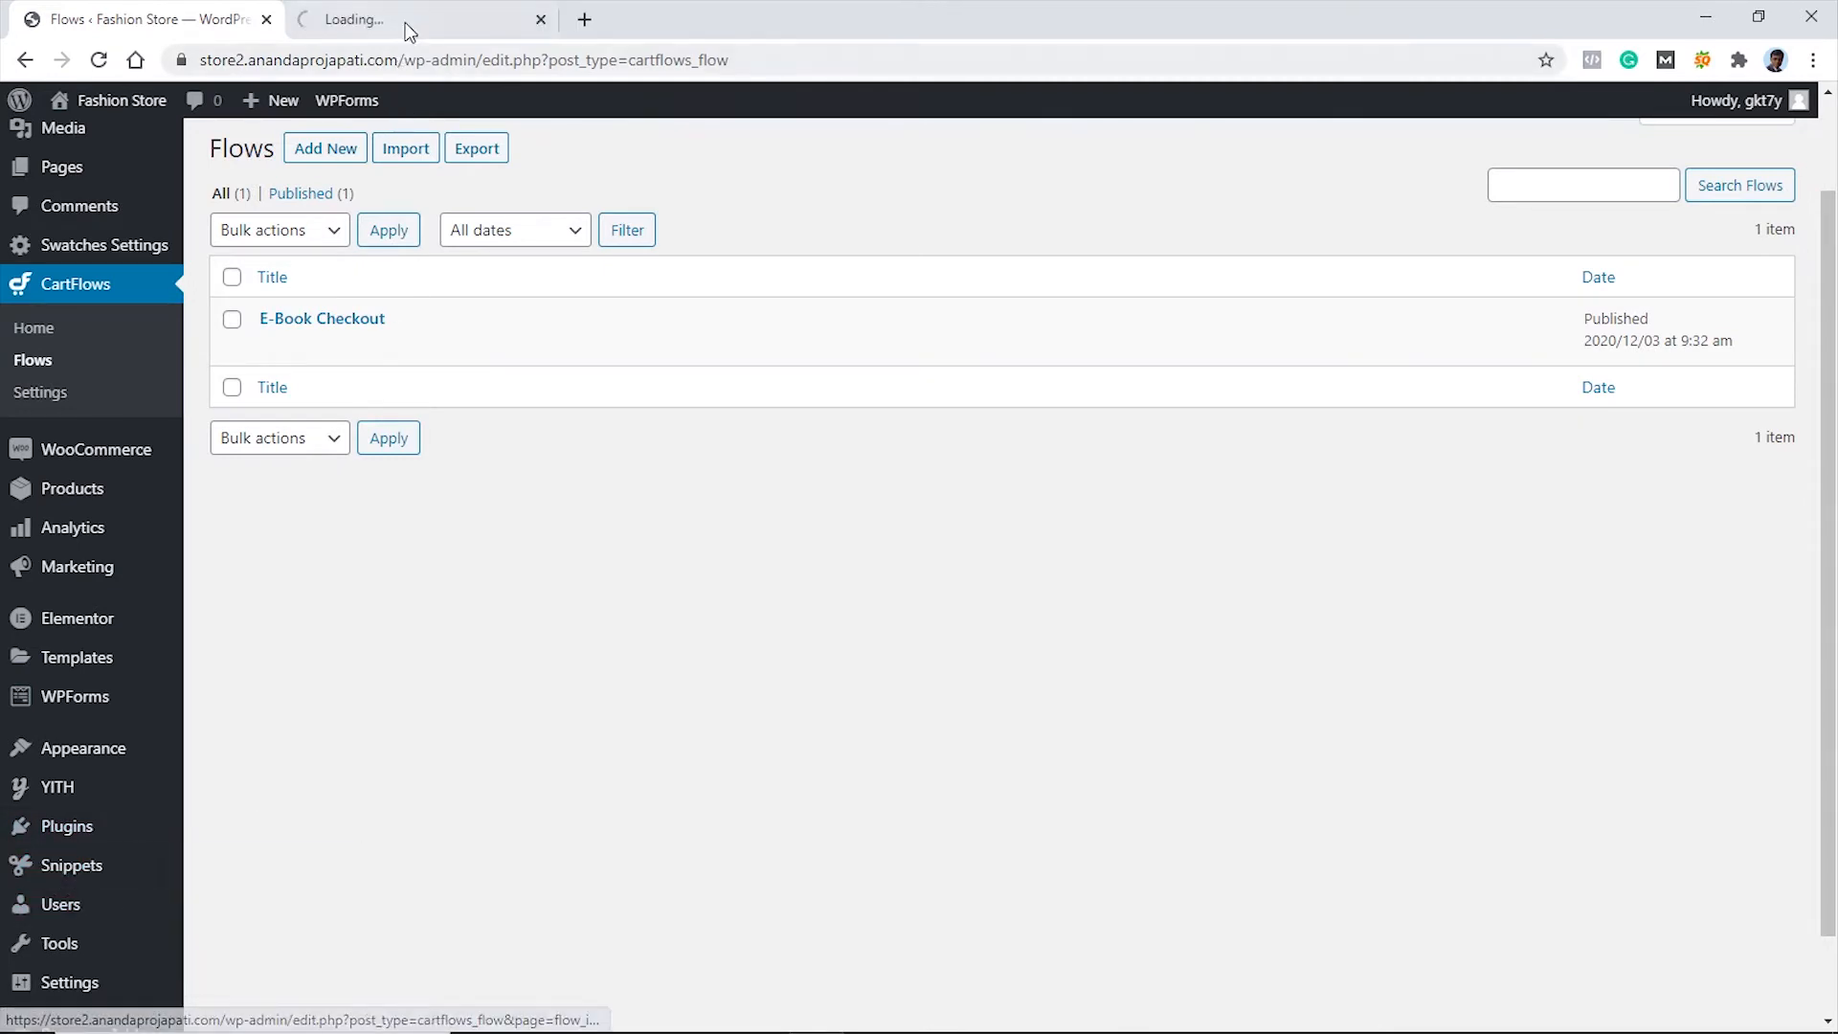
pyautogui.click(402, 21)
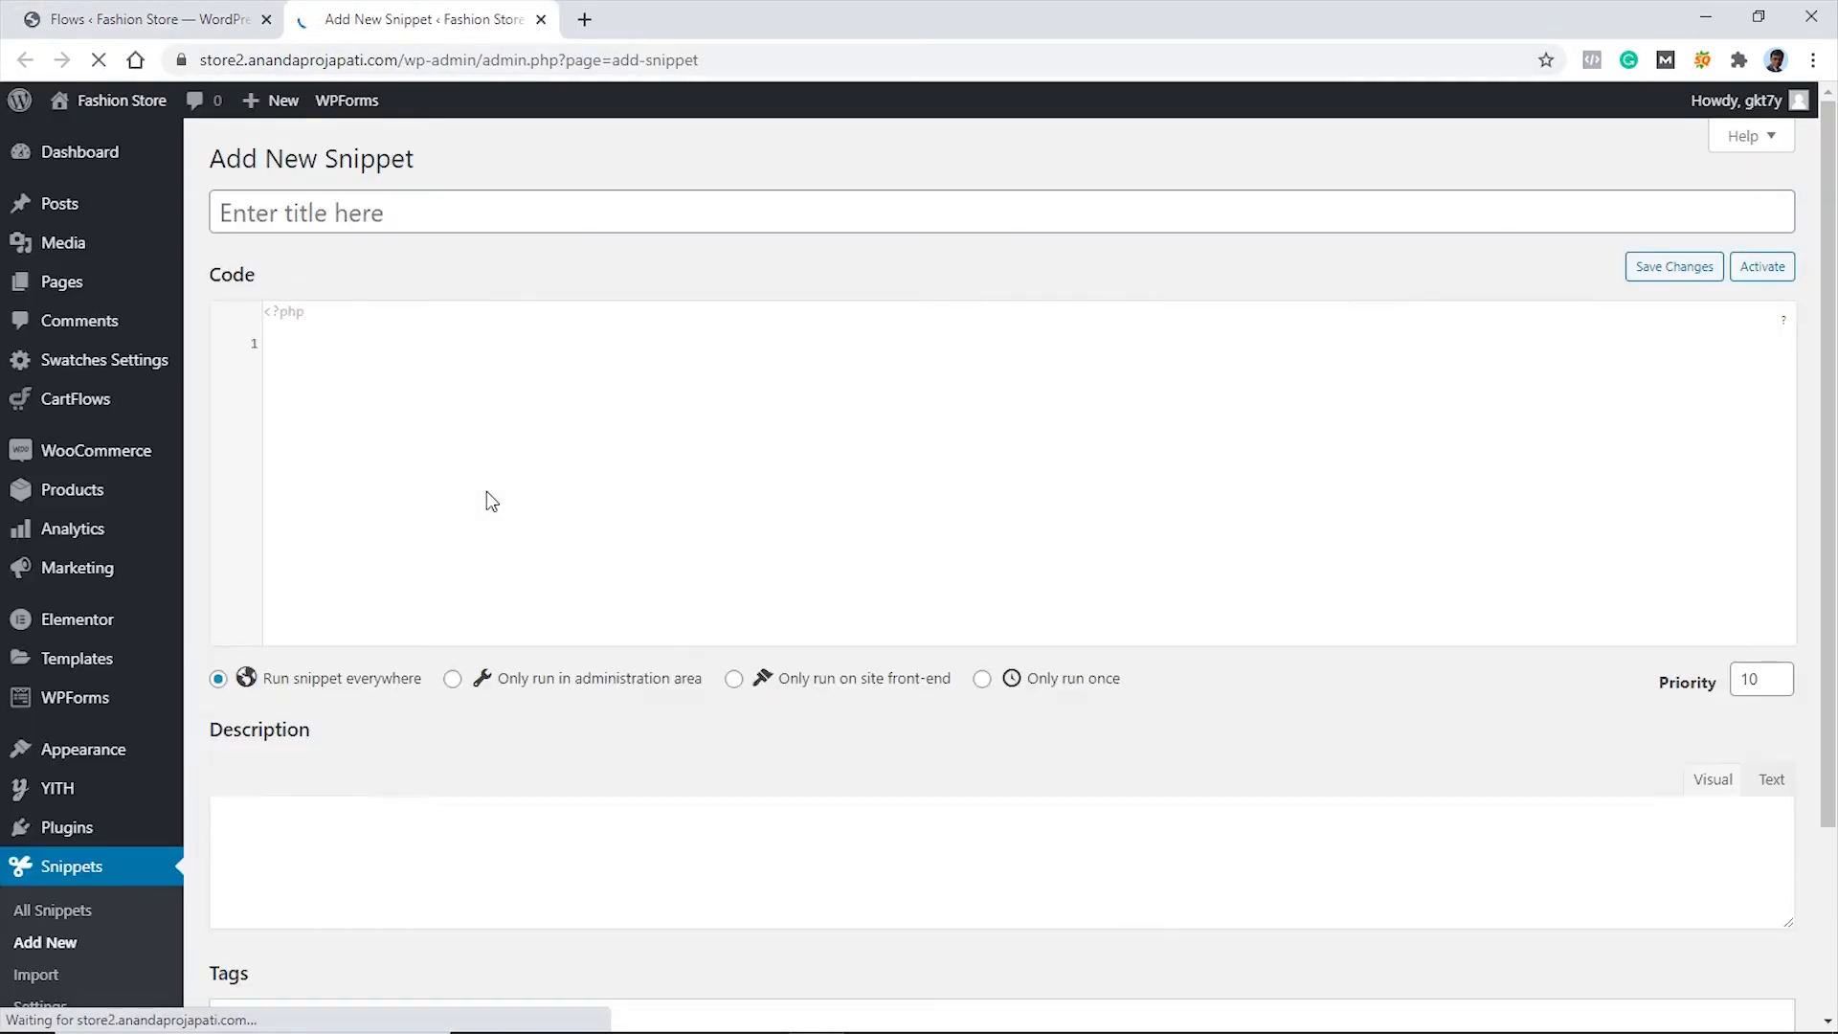
pyautogui.click(318, 212)
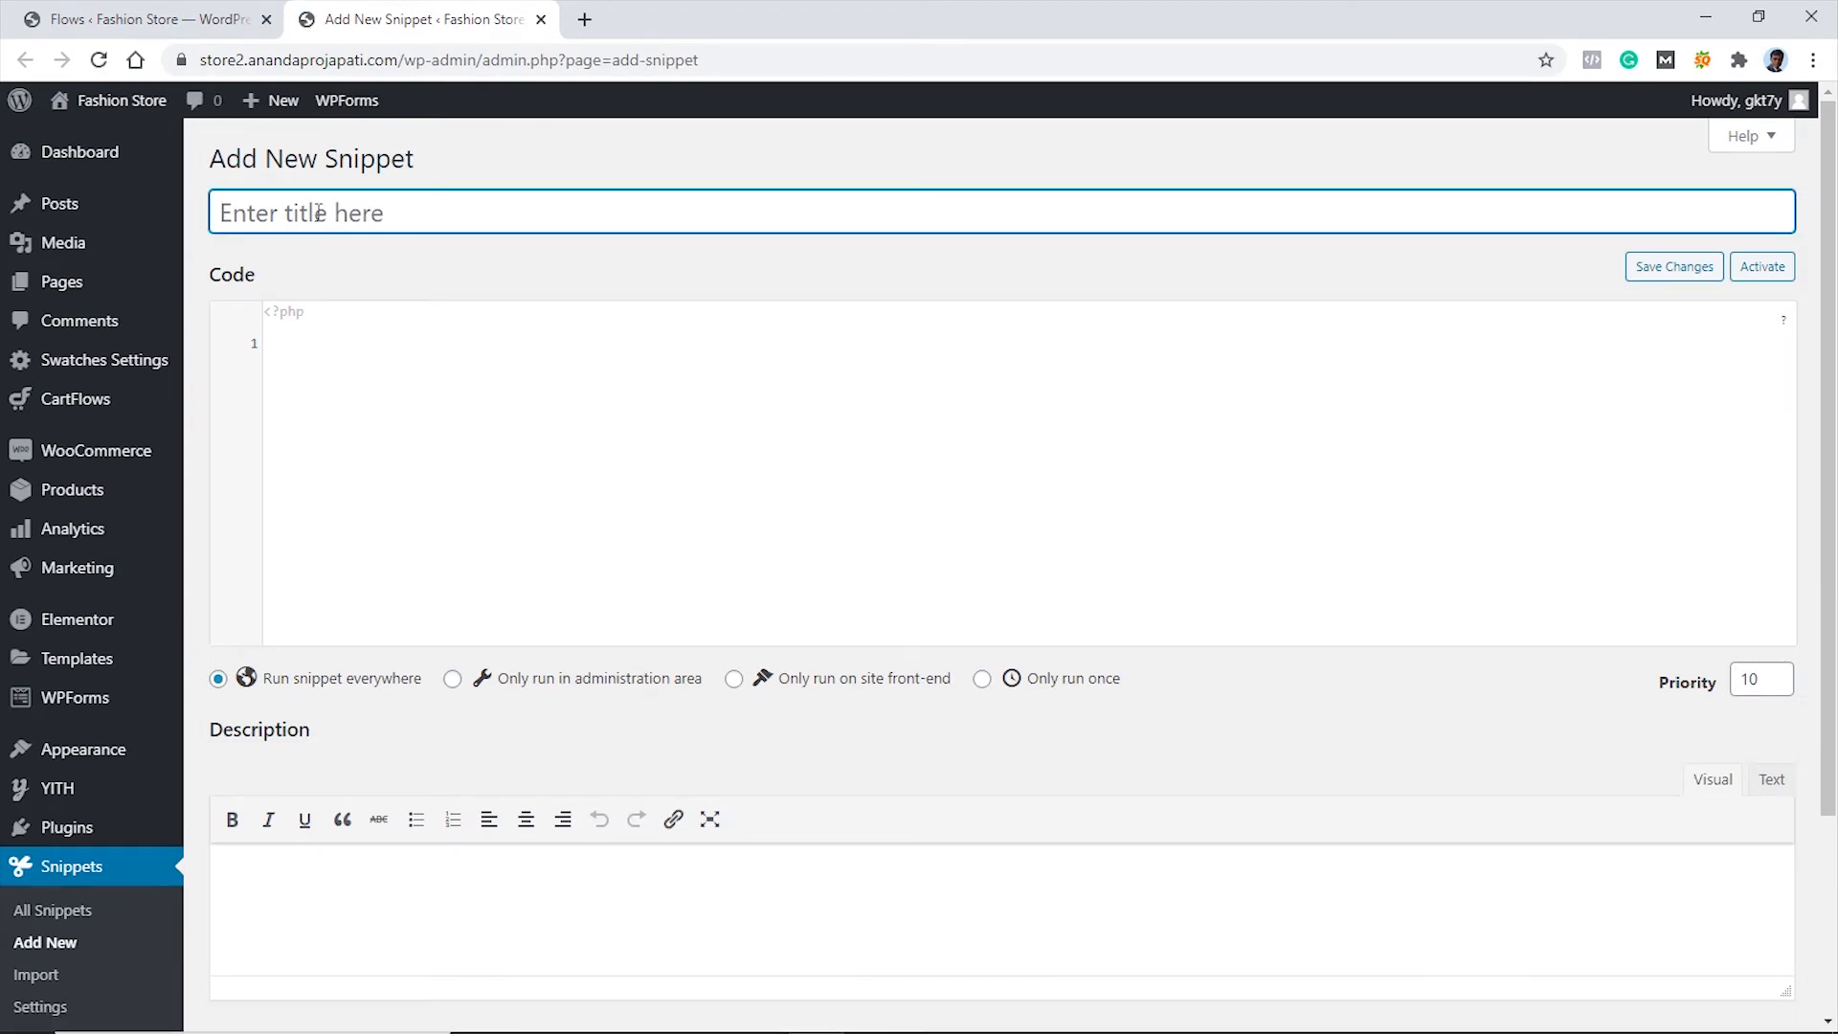
pyautogui.write('Checkout')
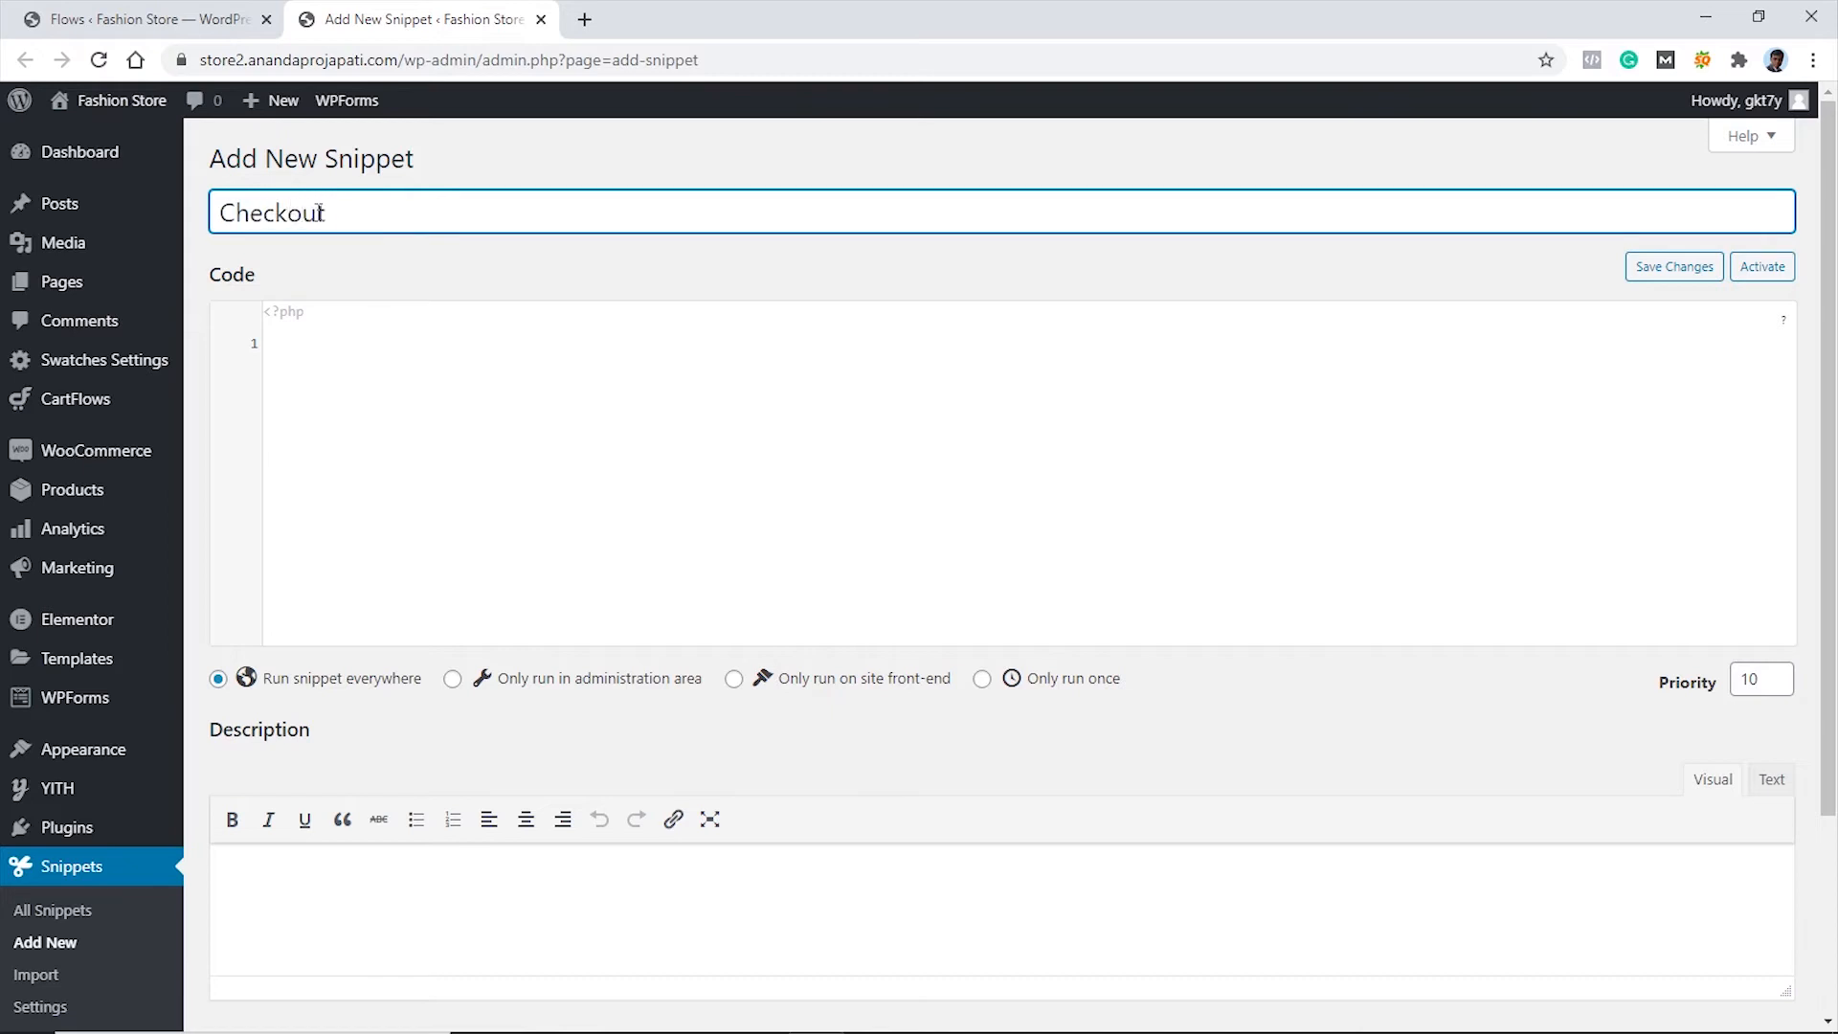
pyautogui.write(' Field Edit')
# Insert PHP code that unsets the unneeded billing, shipping and order comment fields and relabels the billing first name as "Name"
pyautogui.click(284, 340)
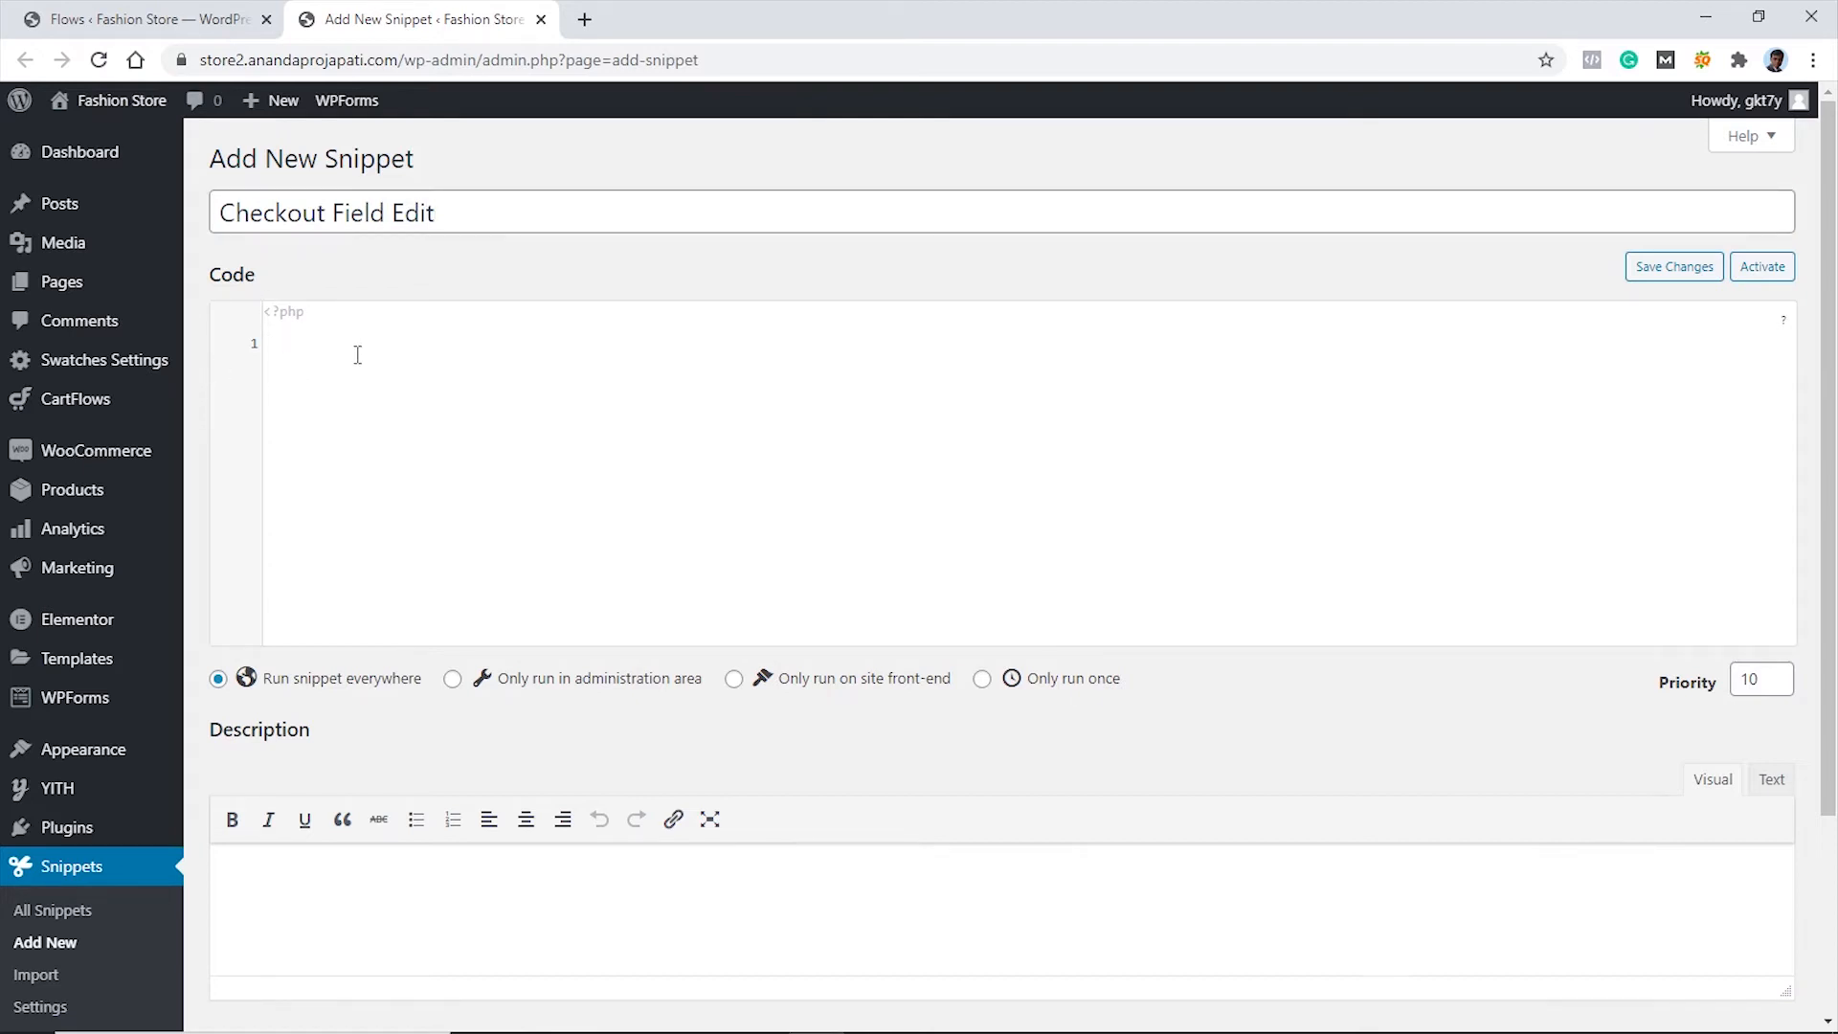
pyautogui.write("function wc_remove_checkout_fields( $fields ) {      // Billing fields     unset( $fields['billing']['billing_company'] );     unset( $fields['billing']['billing_country'] );     unset( $fields['billing']['billing_phone'] );     unset( $fields['billing']['billing_state'] );     unset( $fields['billing']['billing_last_name'] );     unset( $fields['billing']['billing_address_1'] );     unset( $fields['billing']['billing_address_2'] );     unset( $fields['billing']['billing_city'] );     unset( $fields['billing']['billing_postcode'] );      // Shipping fields     unset( $fields['shipping']['shipping_company'] );     unset( $fields['shipping']['shipping_country'] );     unset( $fields['shipping']['shipping_phone'] );     unset( $fields['shipping']['shipping_state'] );     unset( $fields['shipping']['shipping_first_name'] );     unset( $fields['shipping']['shipping_last_name'] );     unset( $fields['shipping']['shipping_address_1'] );     unset( $fields['shipping']['shipping_address_2'] );     unset( $fields['shipping']['shipping_city'] );     unset( $fields['shipping']['shipping_postcode'] );      // Order fields     unset( $fields['order']['order_comments'] );      return $fields; } add_filter( 'woocommerce_checkout_fields', 'wc_remove_checkout_fields' );  add_filter('woocommerce_checkout_fields', 'custom_override_checkout_fields'); function custom_override_checkout_fields($fields)  {  $fields['billing']['billing_first_name']['label'] = 'Name';  return $fields;  }")
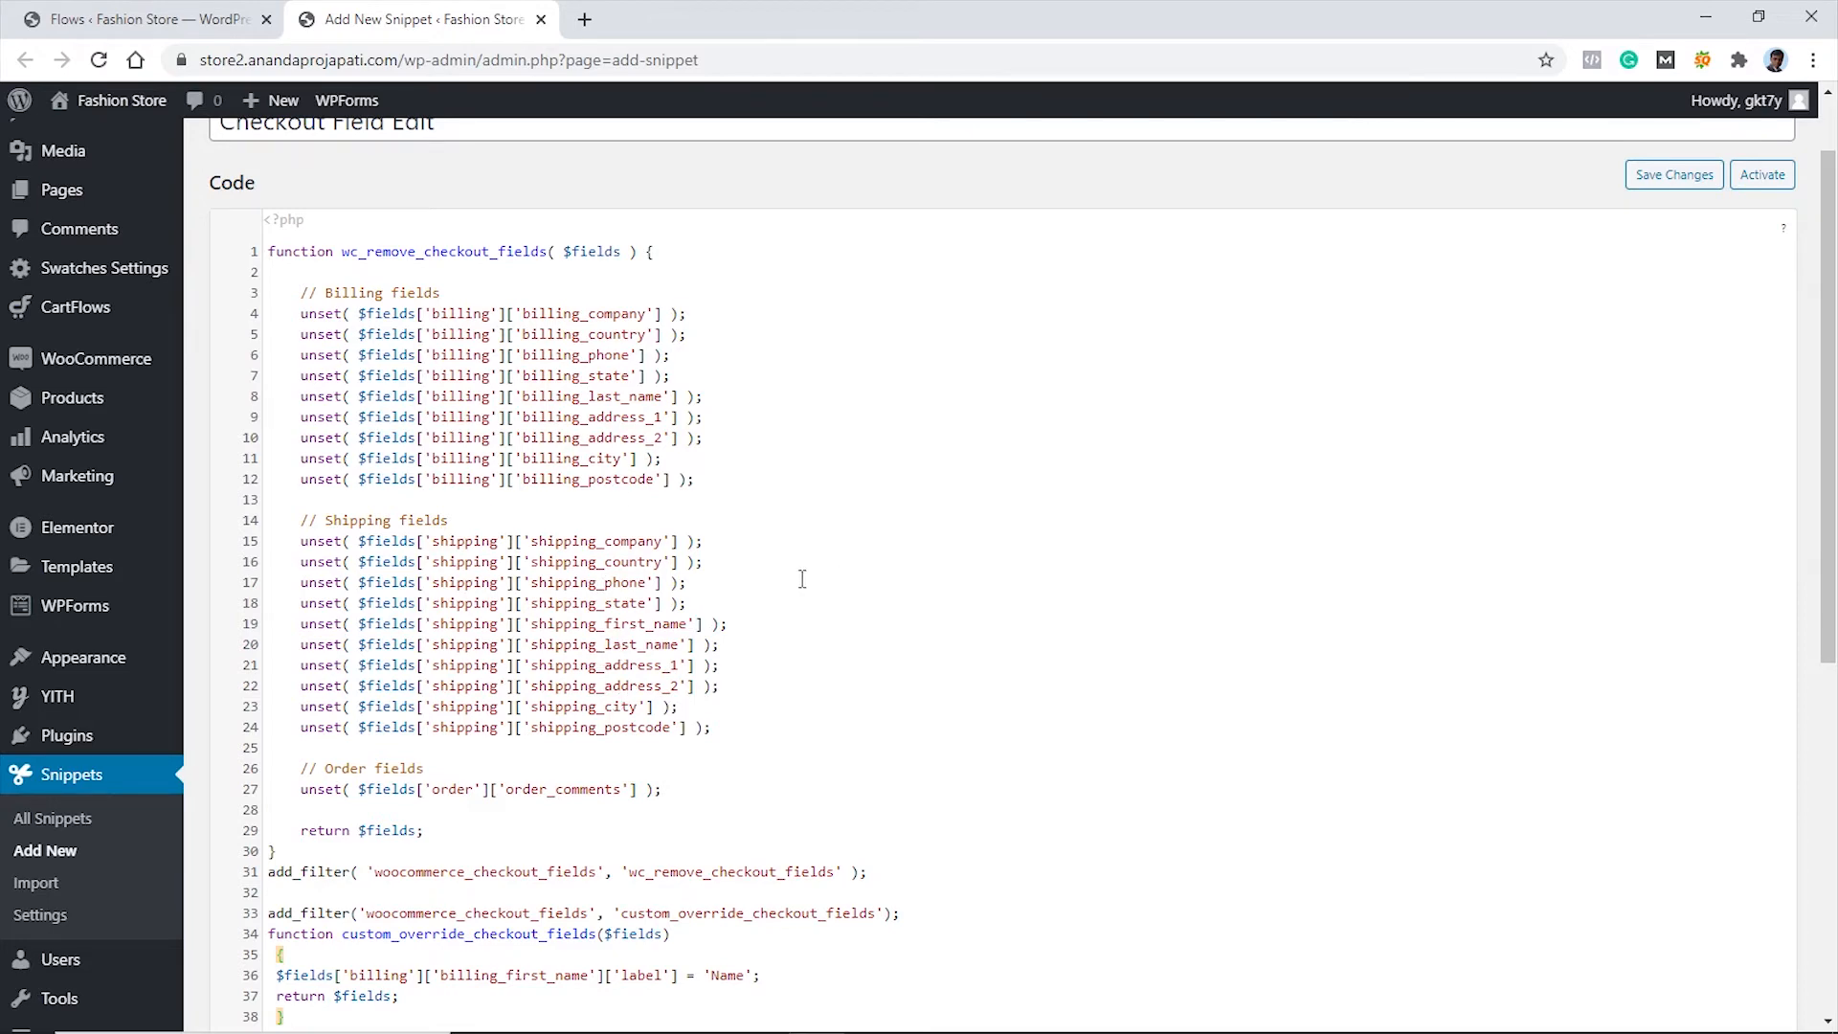
pyautogui.scroll(-1, 803, 578)
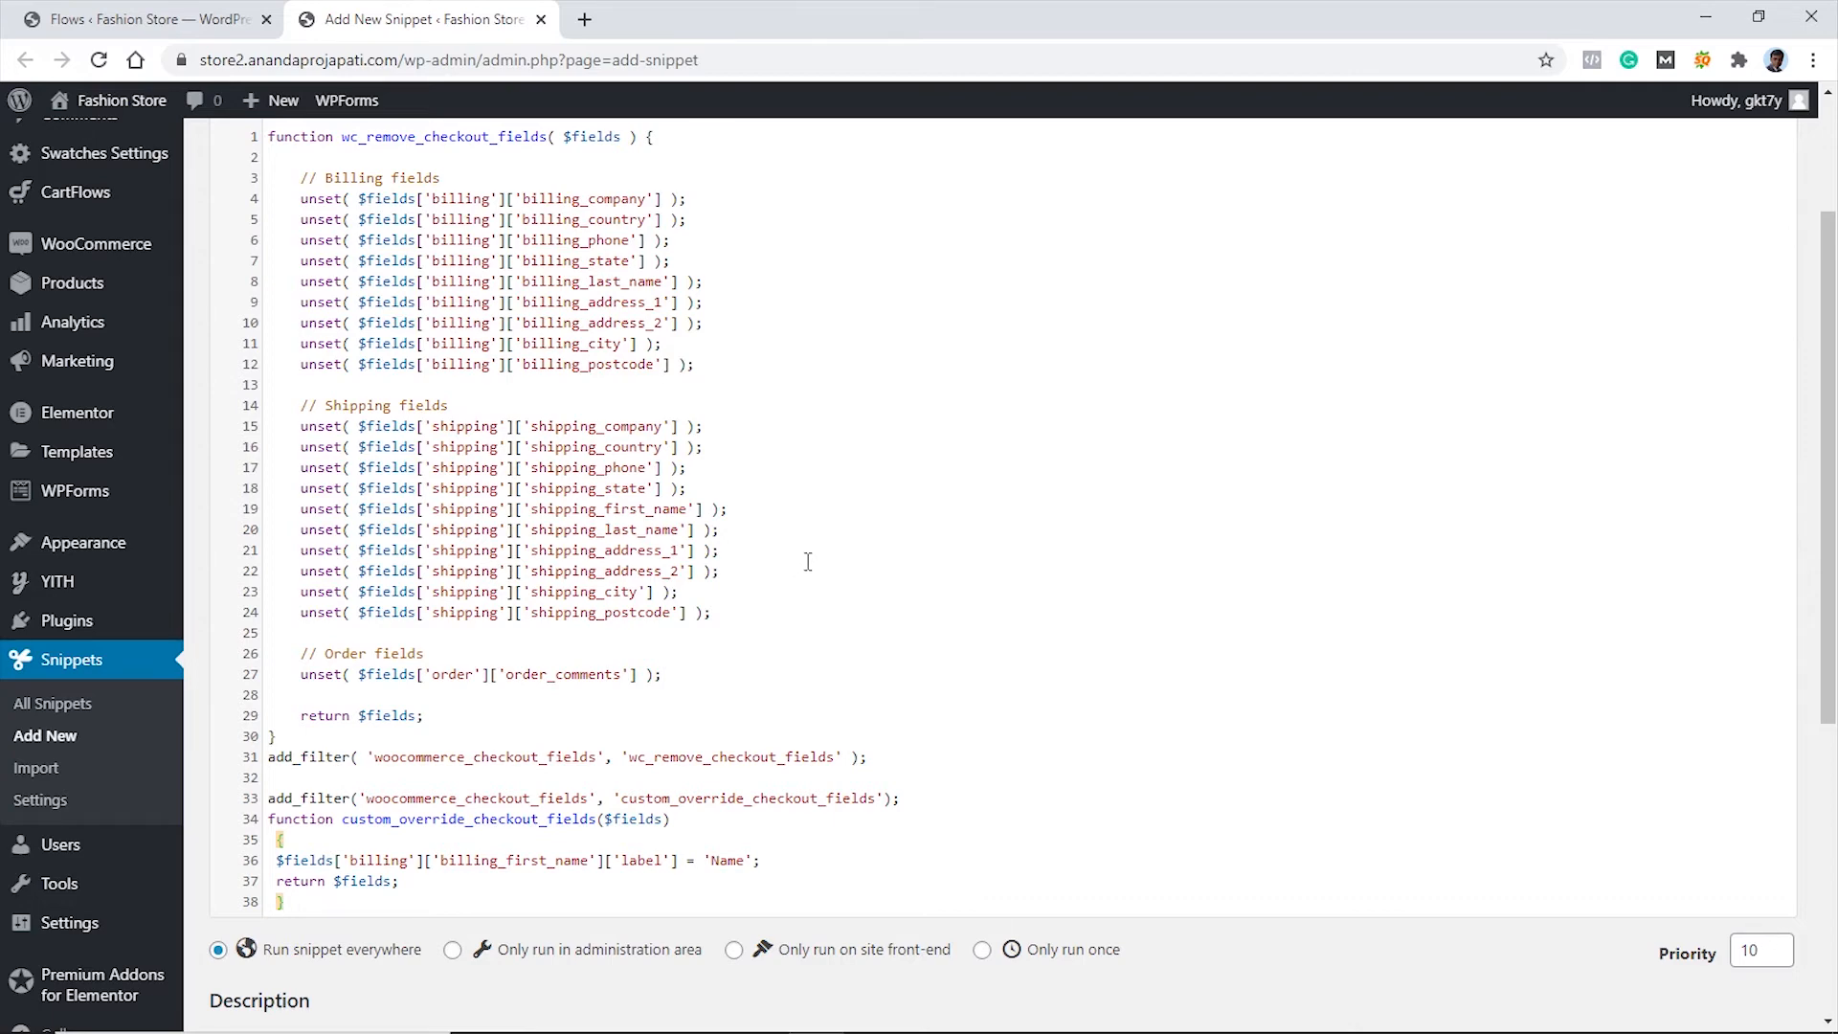
pyautogui.scroll(-1, 807, 561)
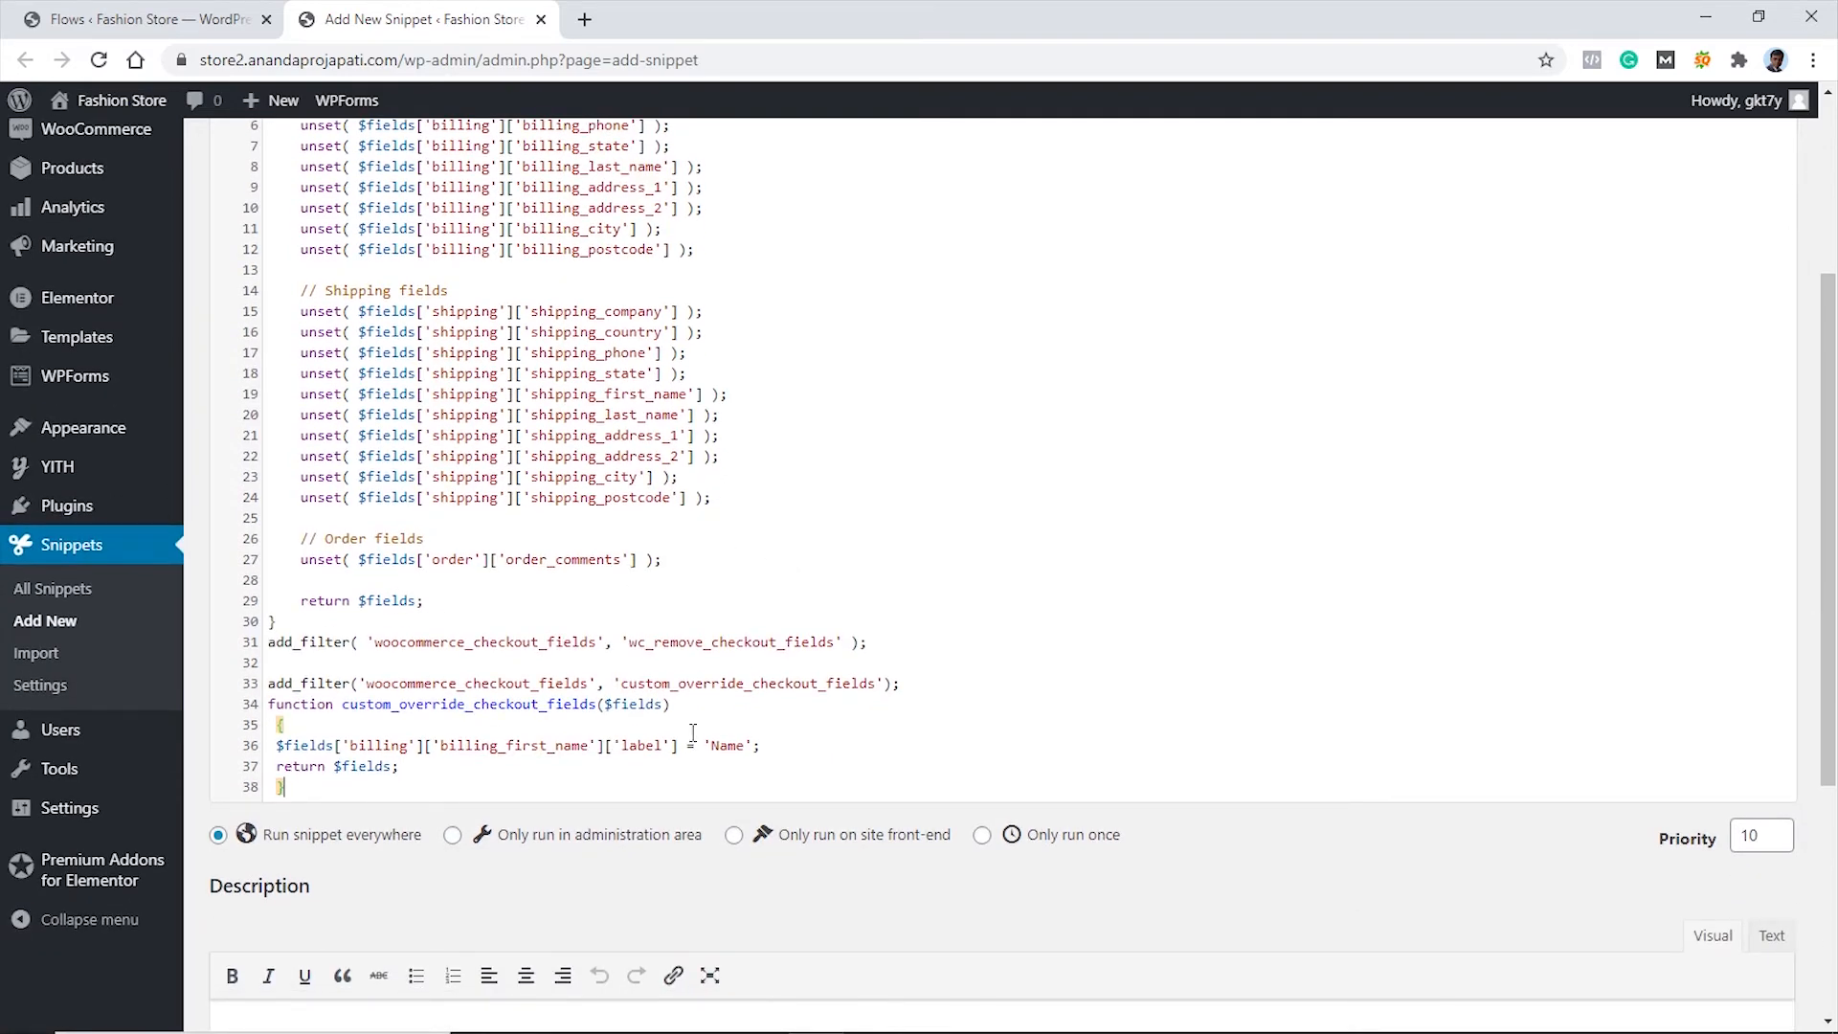
pyautogui.scroll(-1, 795, 723)
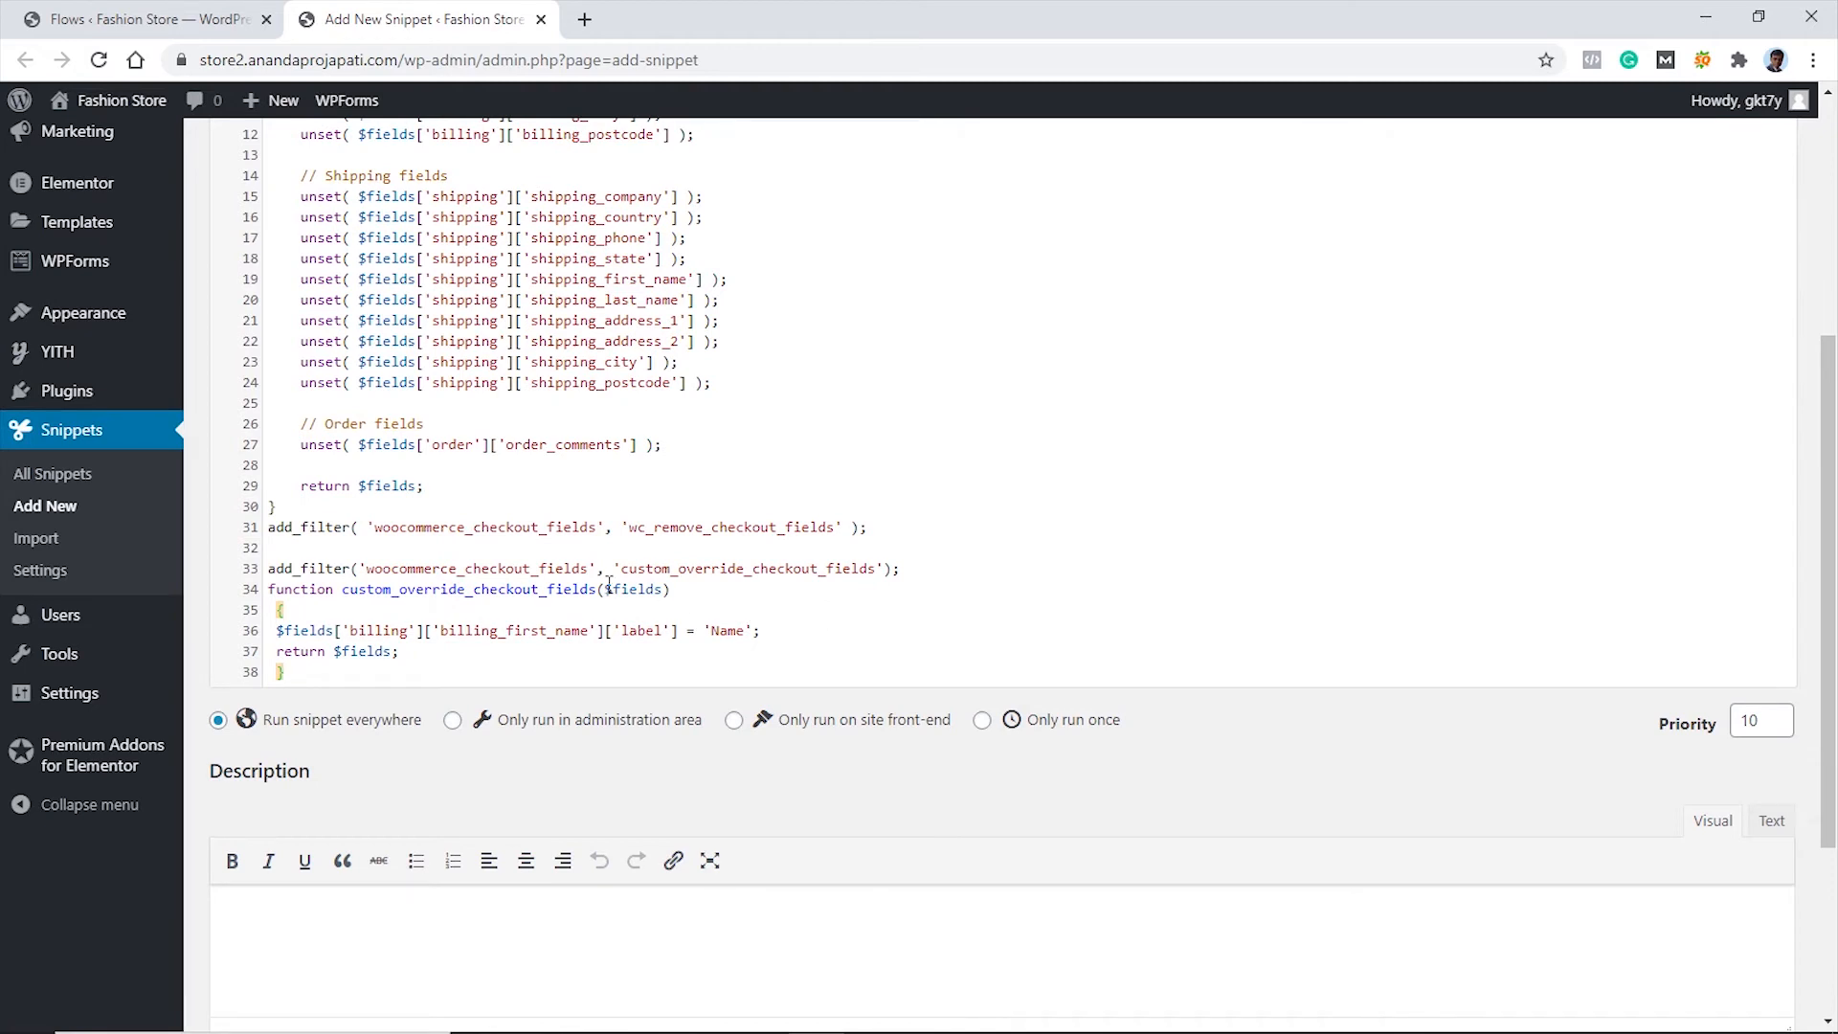
pyautogui.doubleClick(727, 630)
pyautogui.click(847, 629)
# Save and activate the Checkout Field Edit snippet with the option to run everywhere
pyautogui.scroll(-1, 982, 497)
pyautogui.scroll(-2, 982, 497)
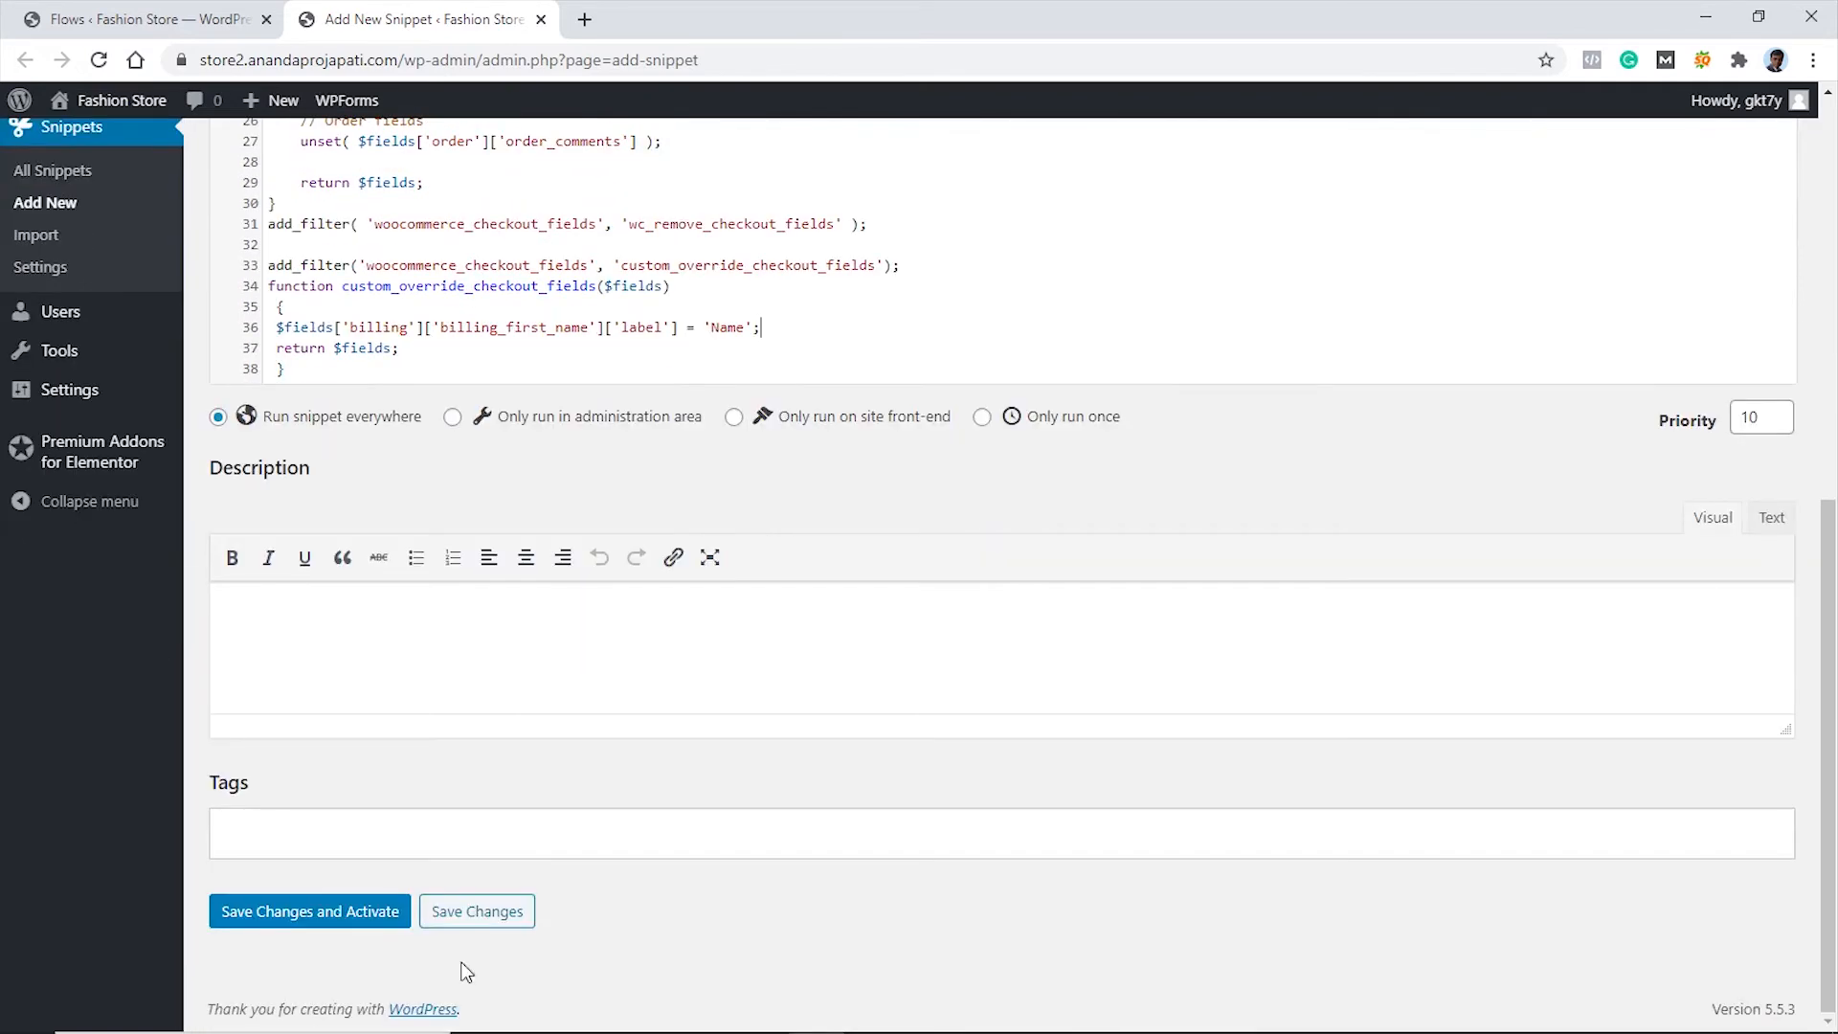
pyautogui.click(292, 922)
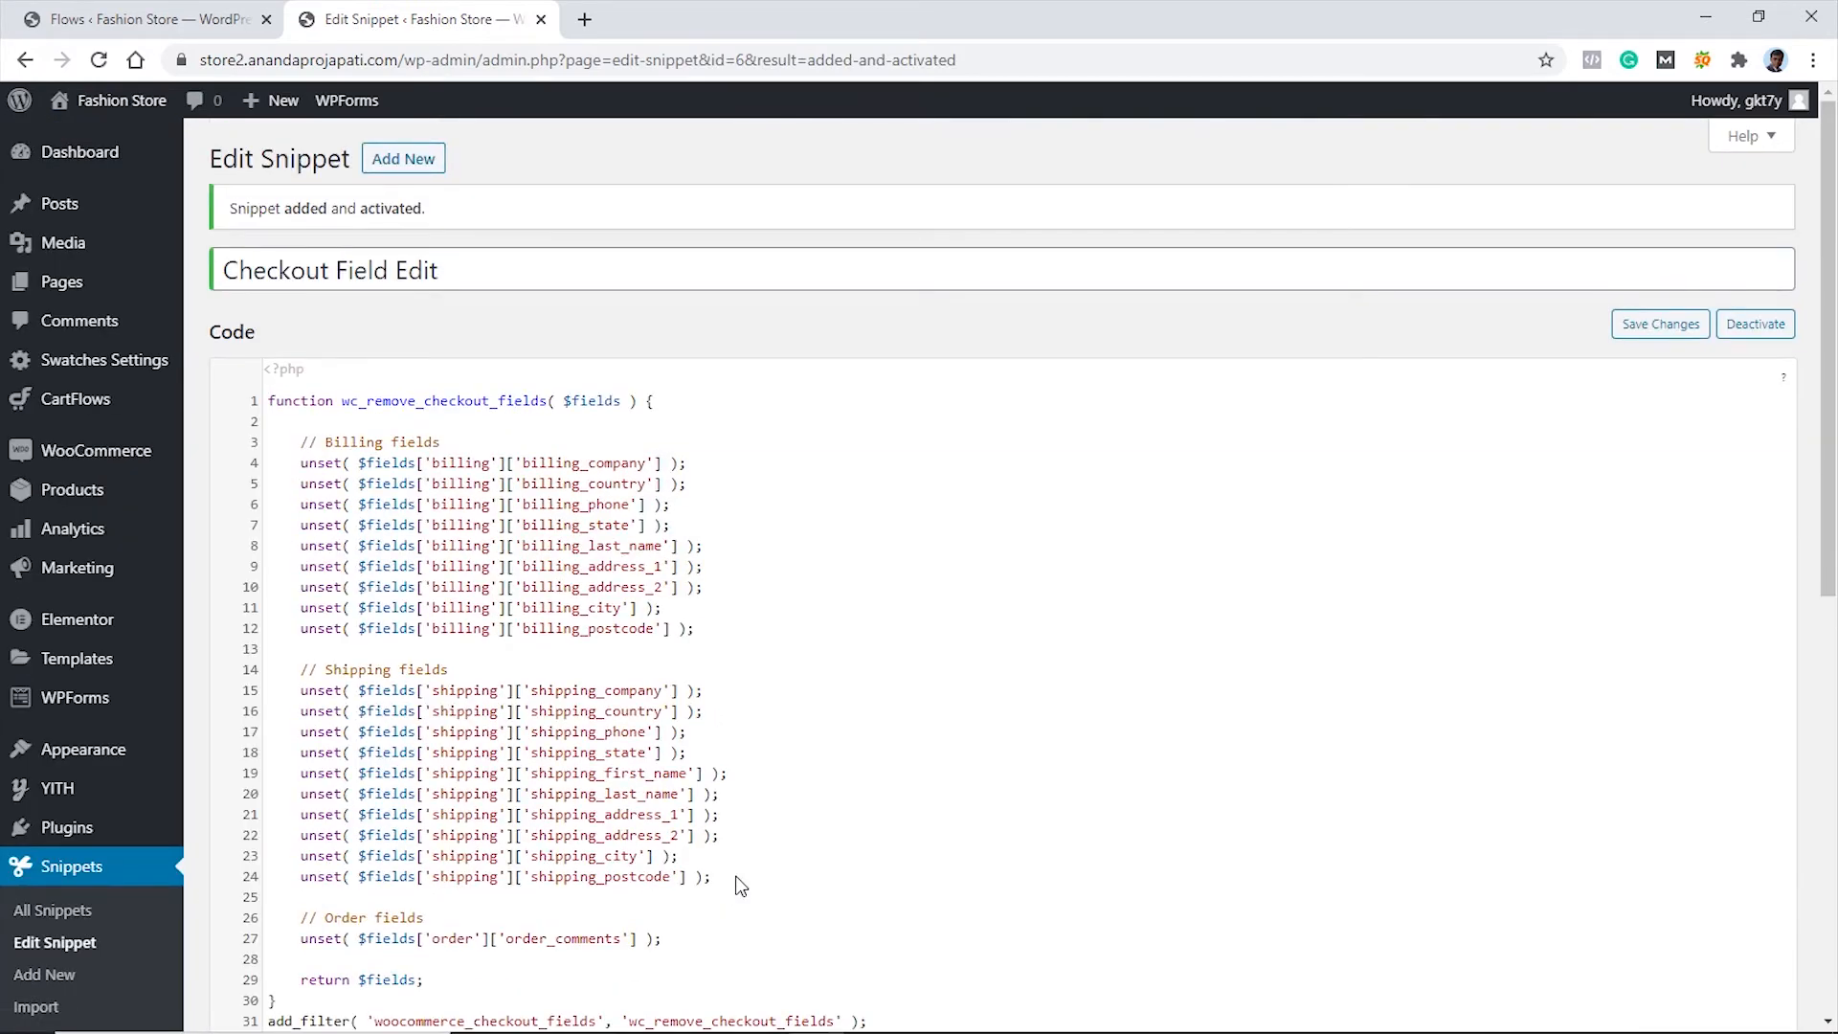
# View the E-Book Checkout flow's live checkout page in a new tab and examine its billing fields, order summary and payment options
pyautogui.click(99, 29)
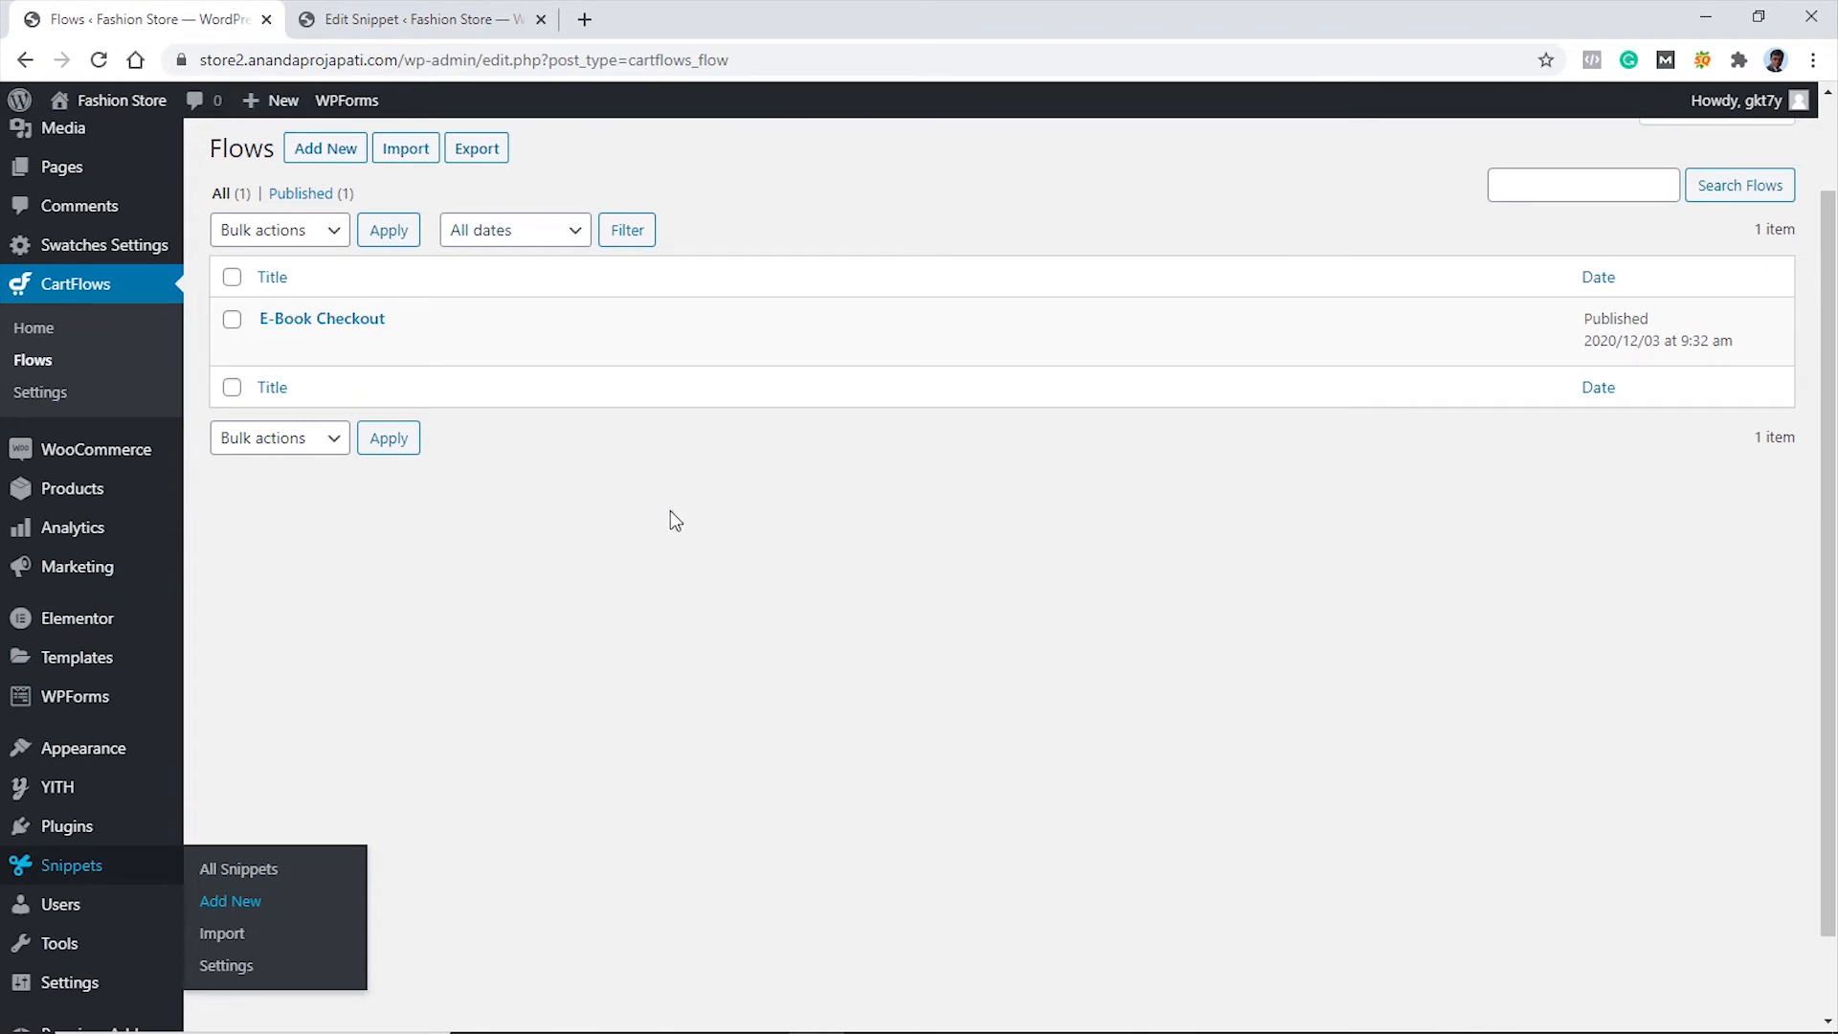
pyautogui.click(438, 350)
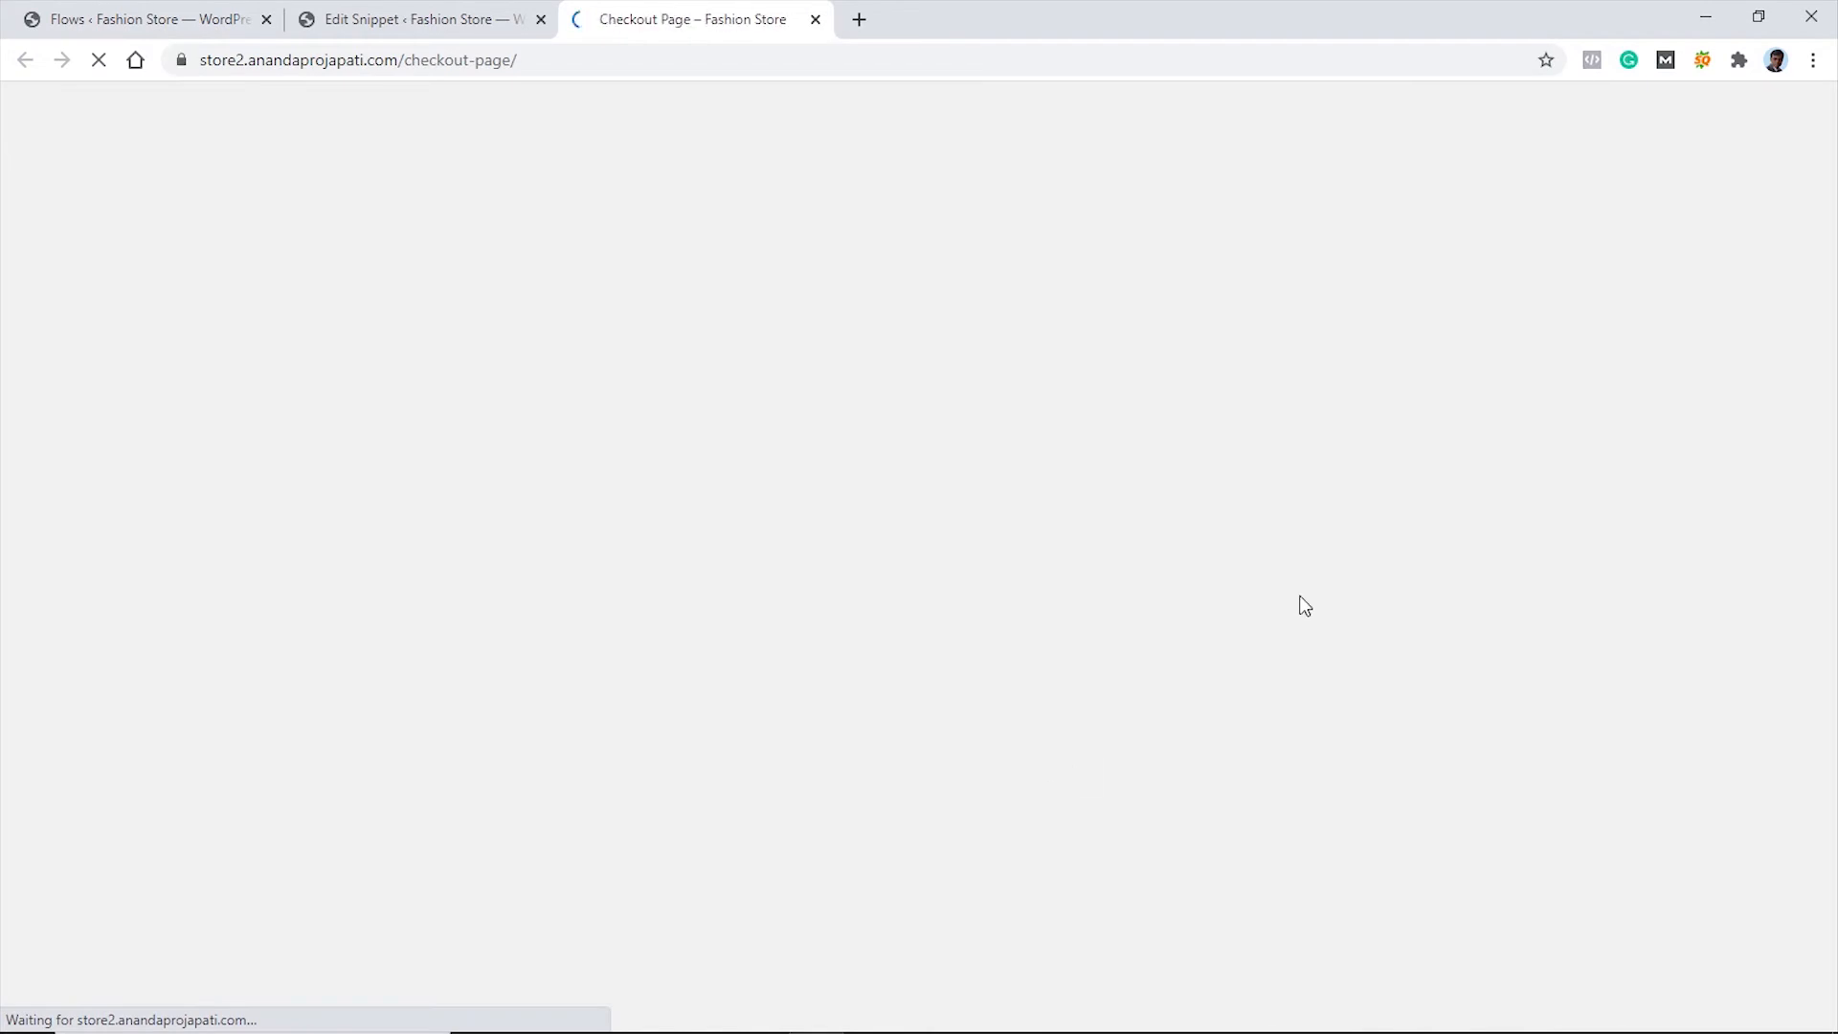
pyautogui.scroll(-4, 1311, 594)
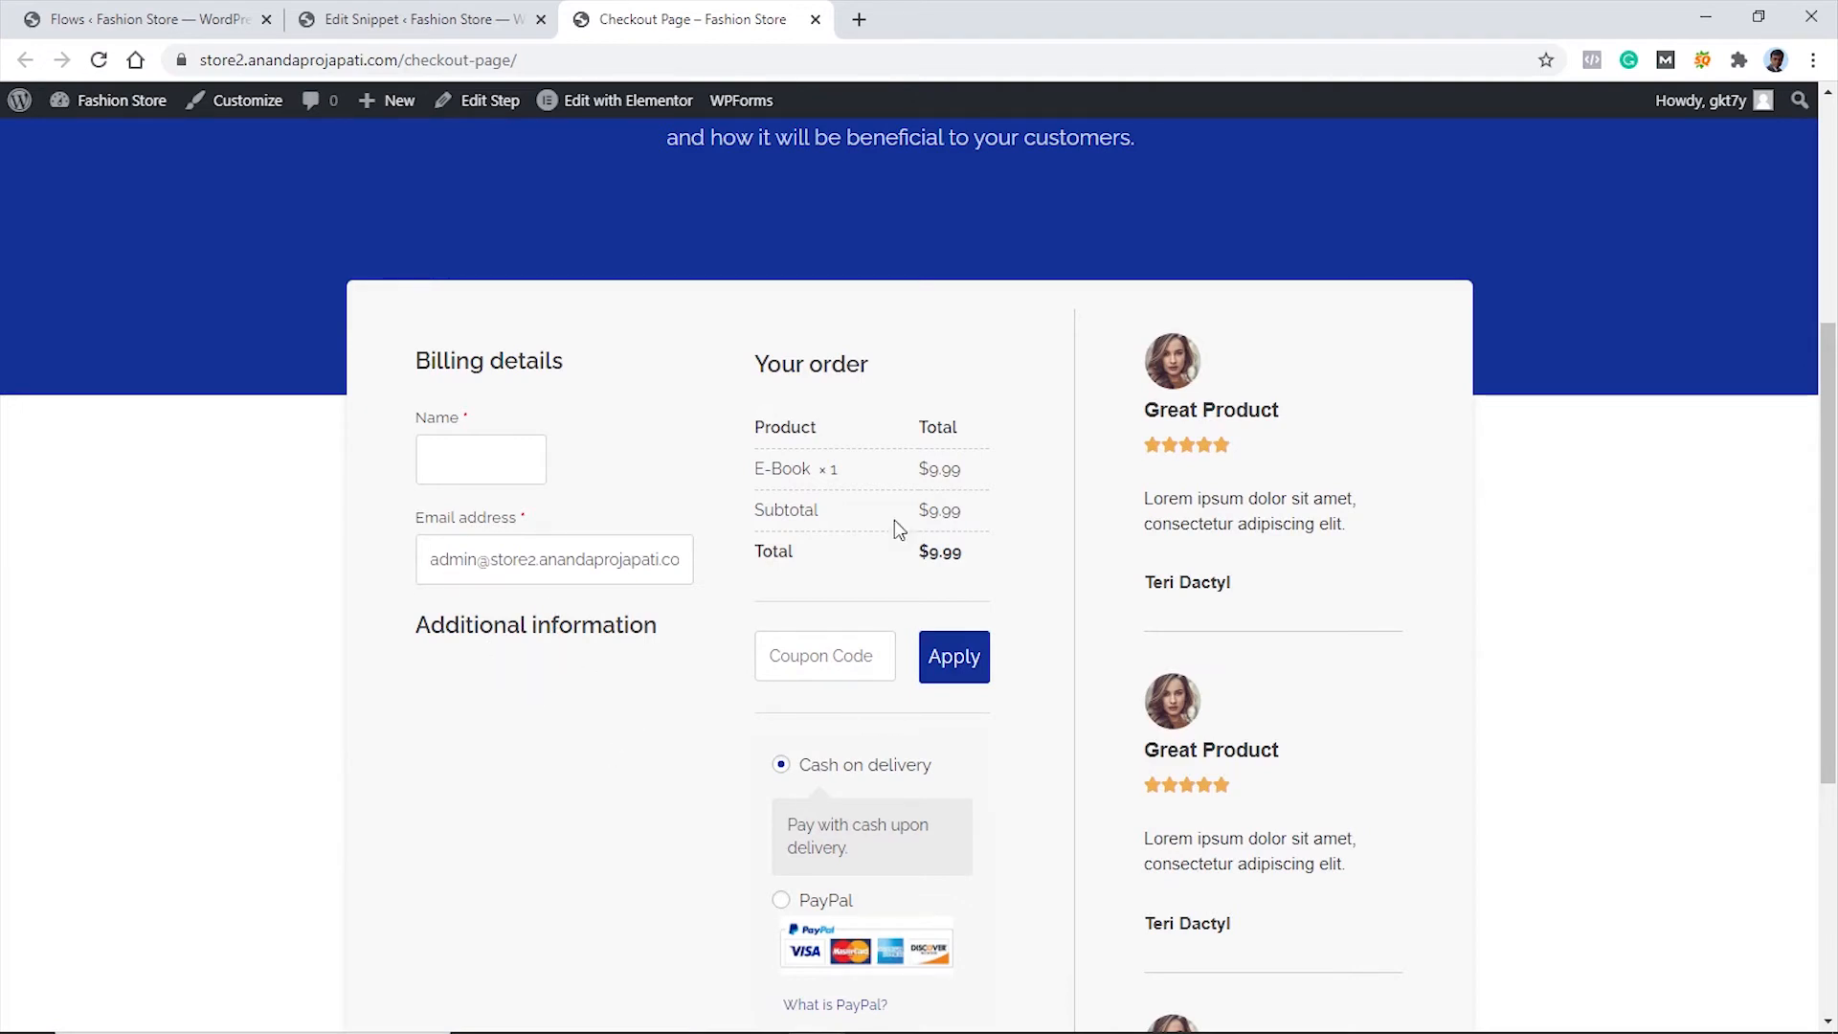
pyautogui.scroll(-2, 831, 512)
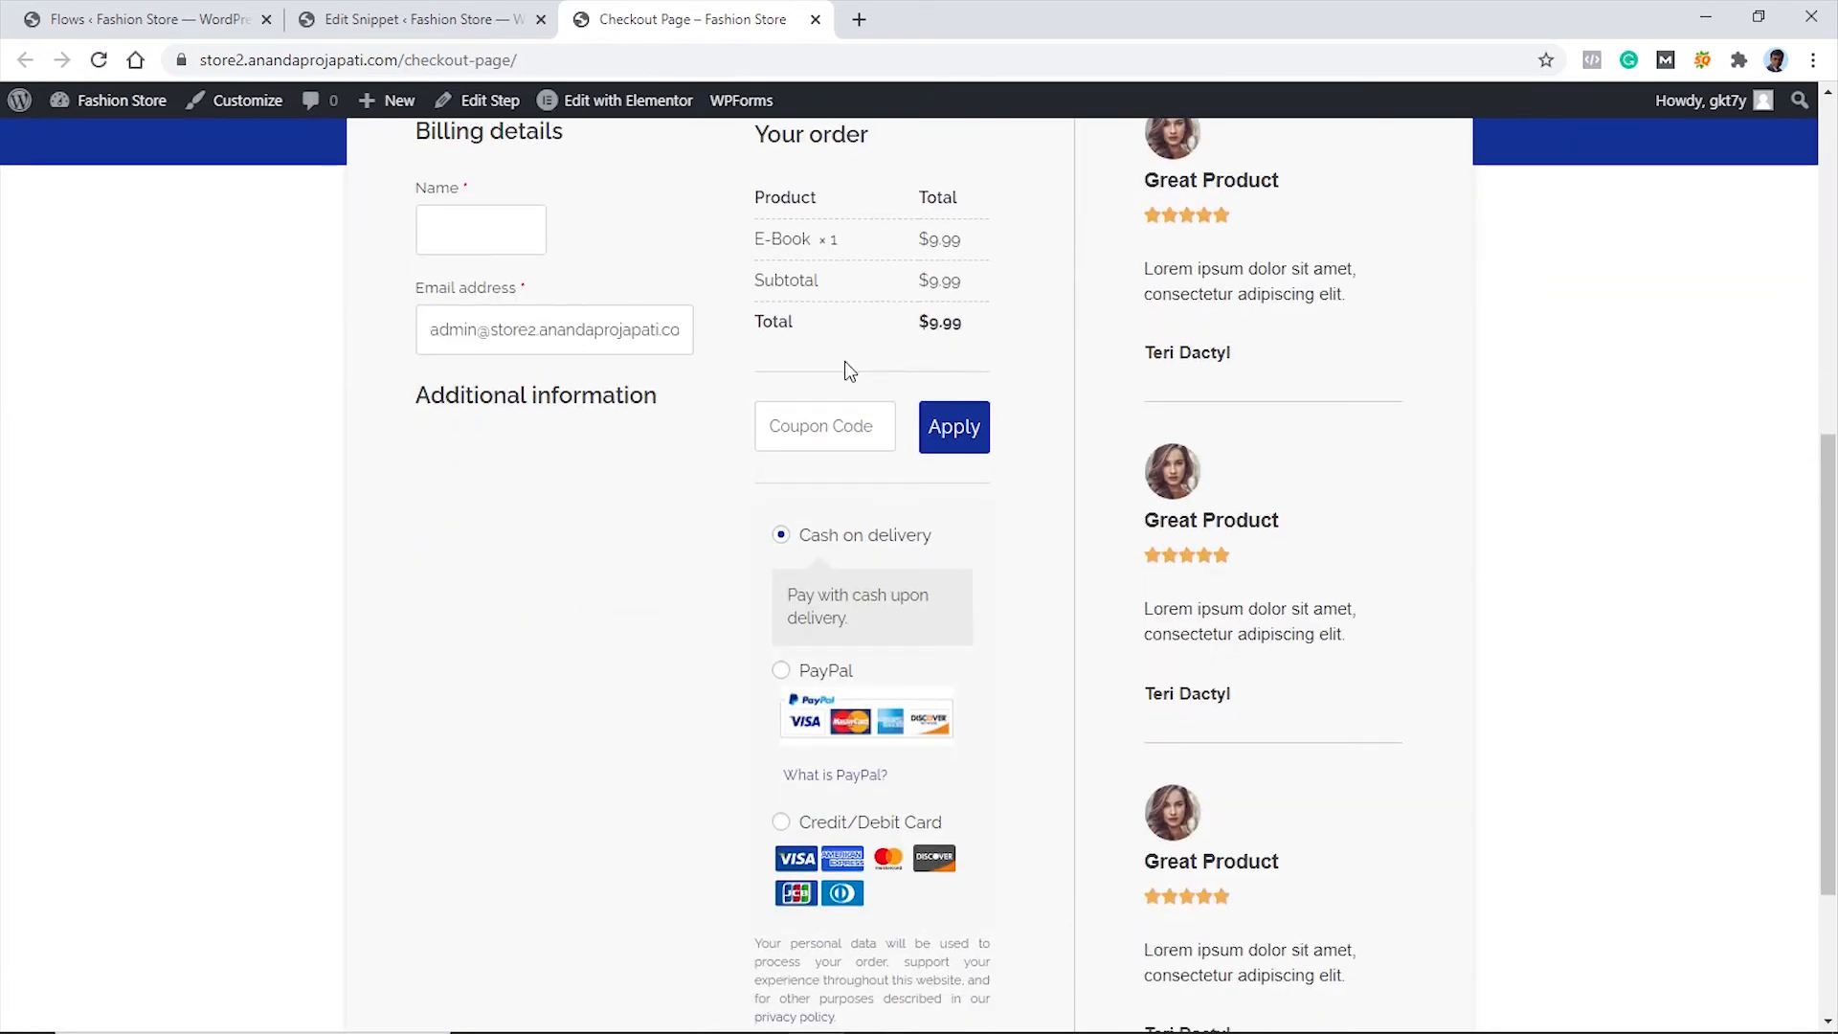
pyautogui.scroll(-2, 655, 662)
pyautogui.scroll(4, 659, 675)
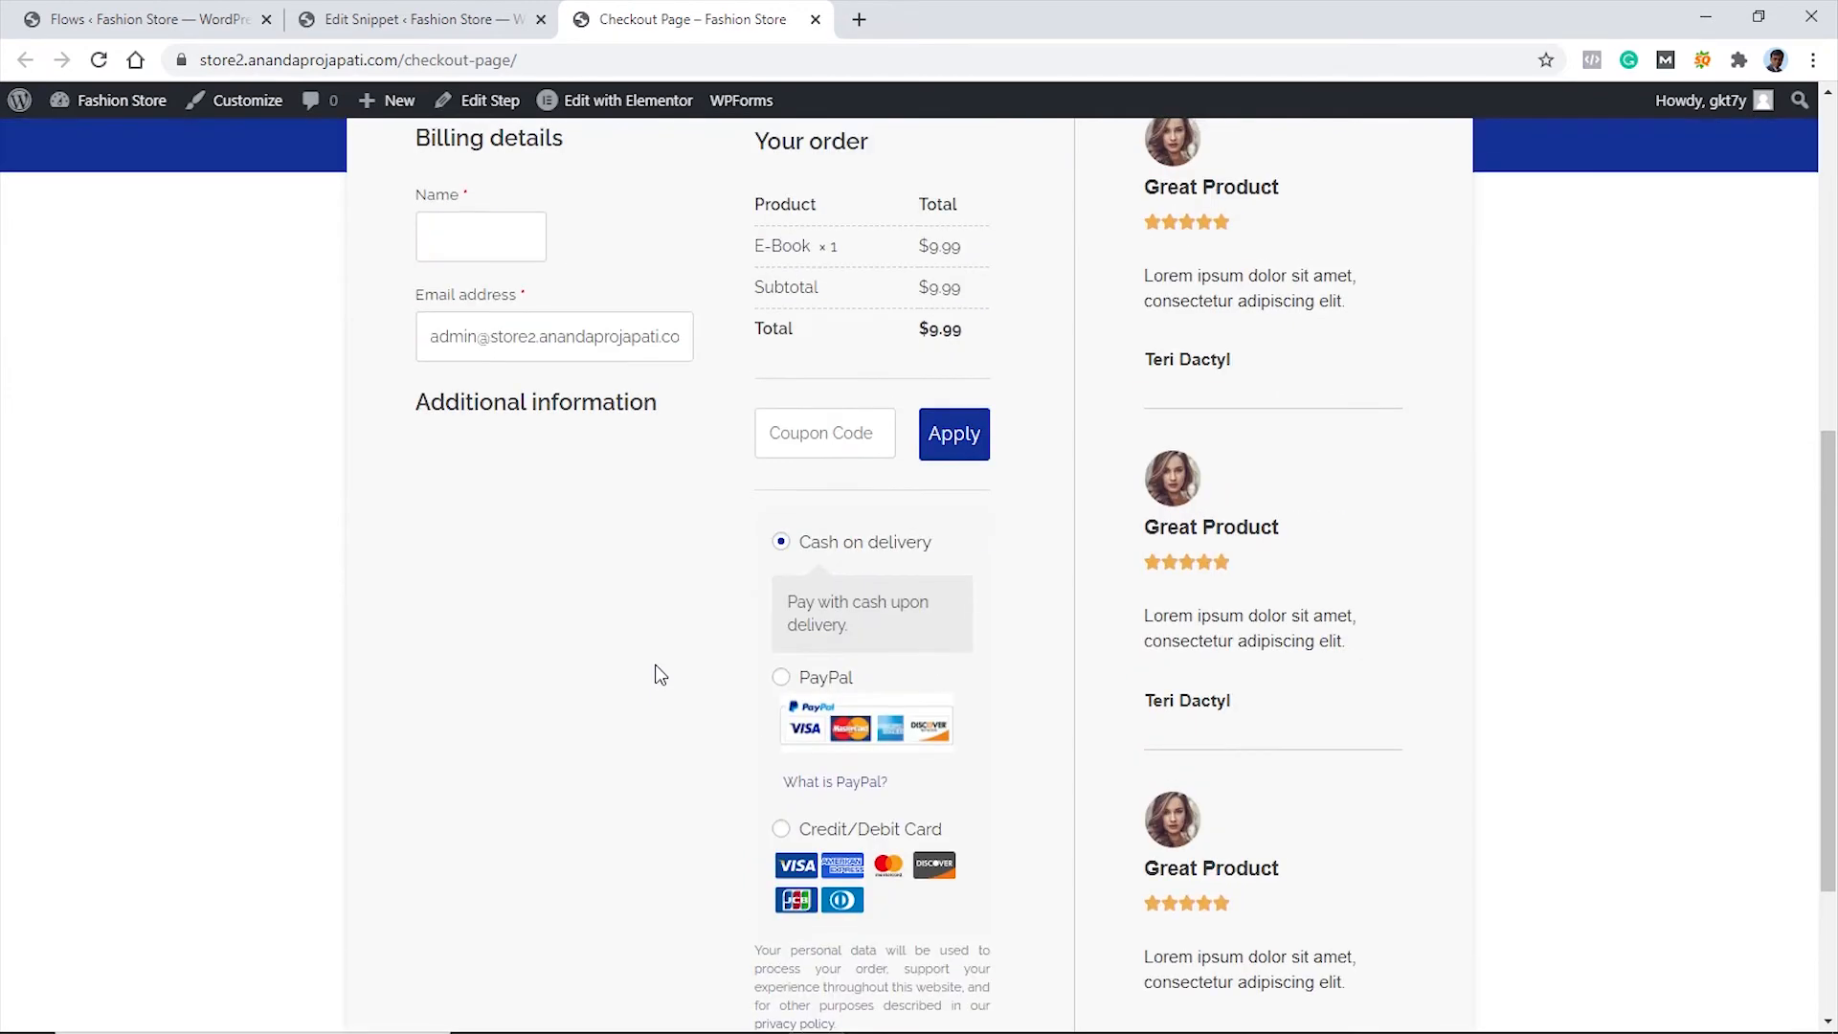
pyautogui.scroll(-4, 653, 702)
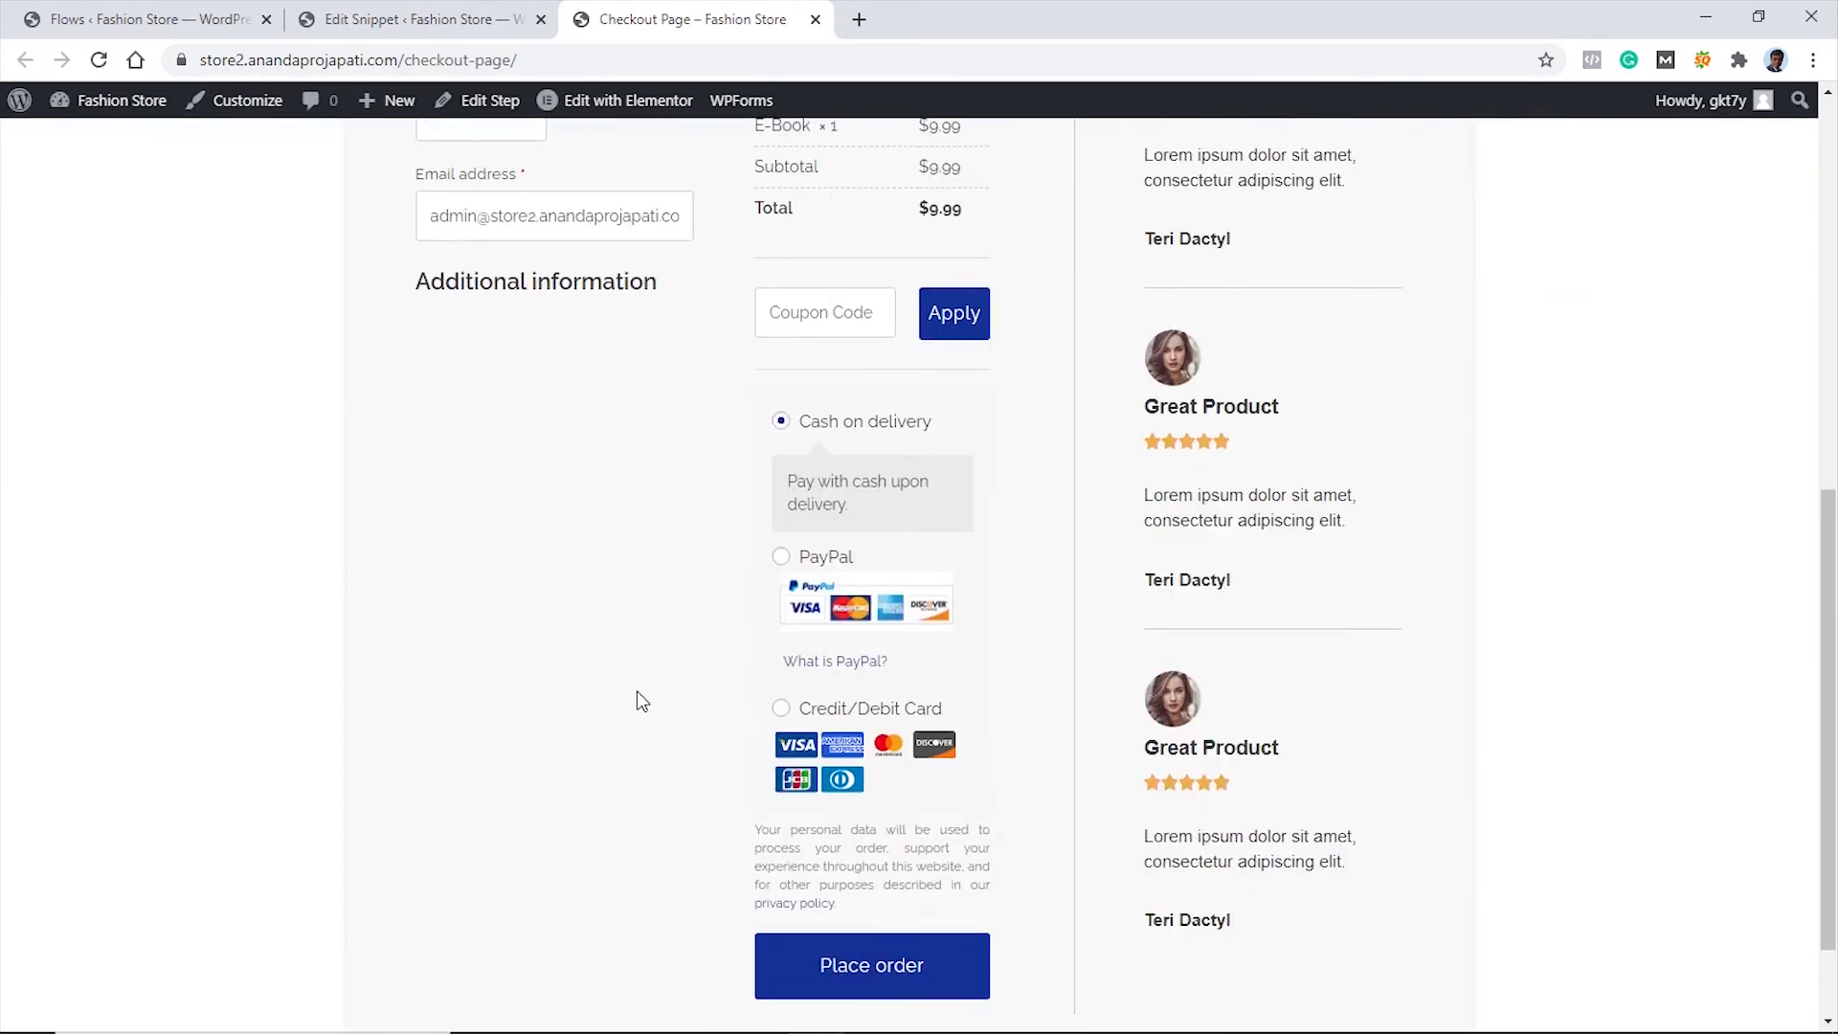
pyautogui.scroll(5, 635, 694)
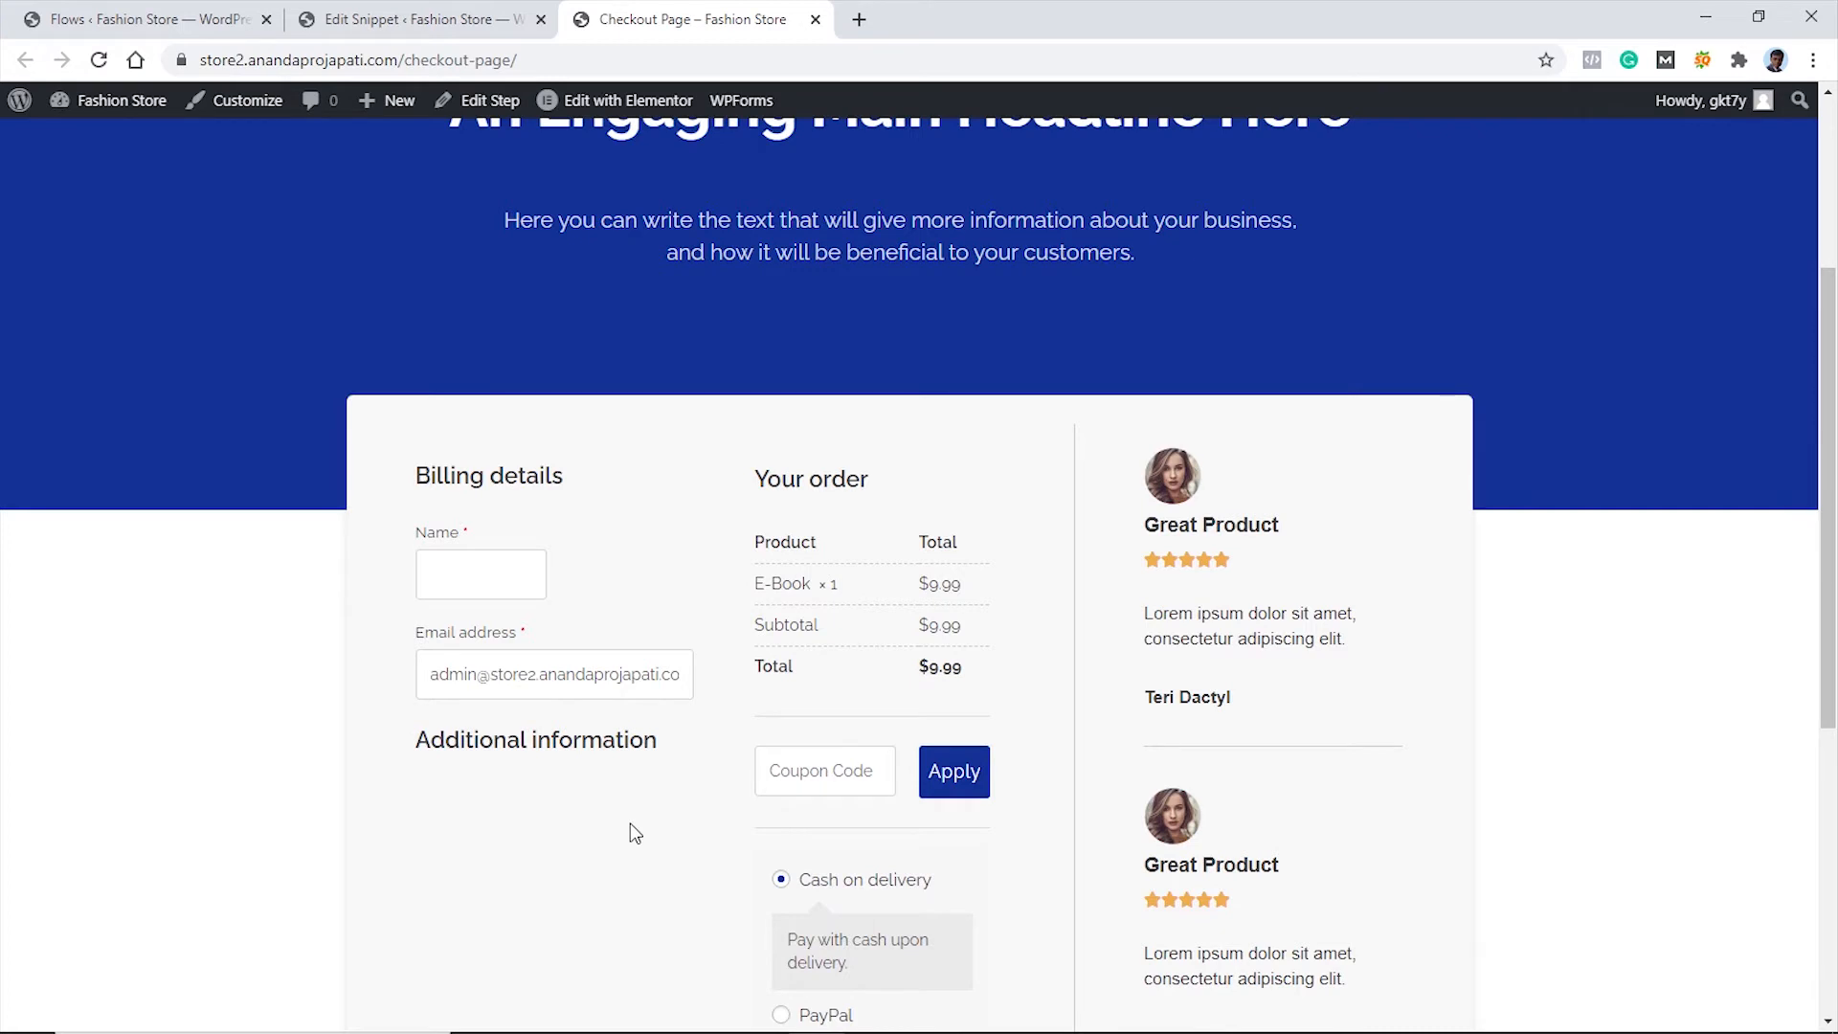
# Revisit the snippet's code, then return to the checkout page and examine the form's Additional information area and column layout
pyautogui.click(372, 21)
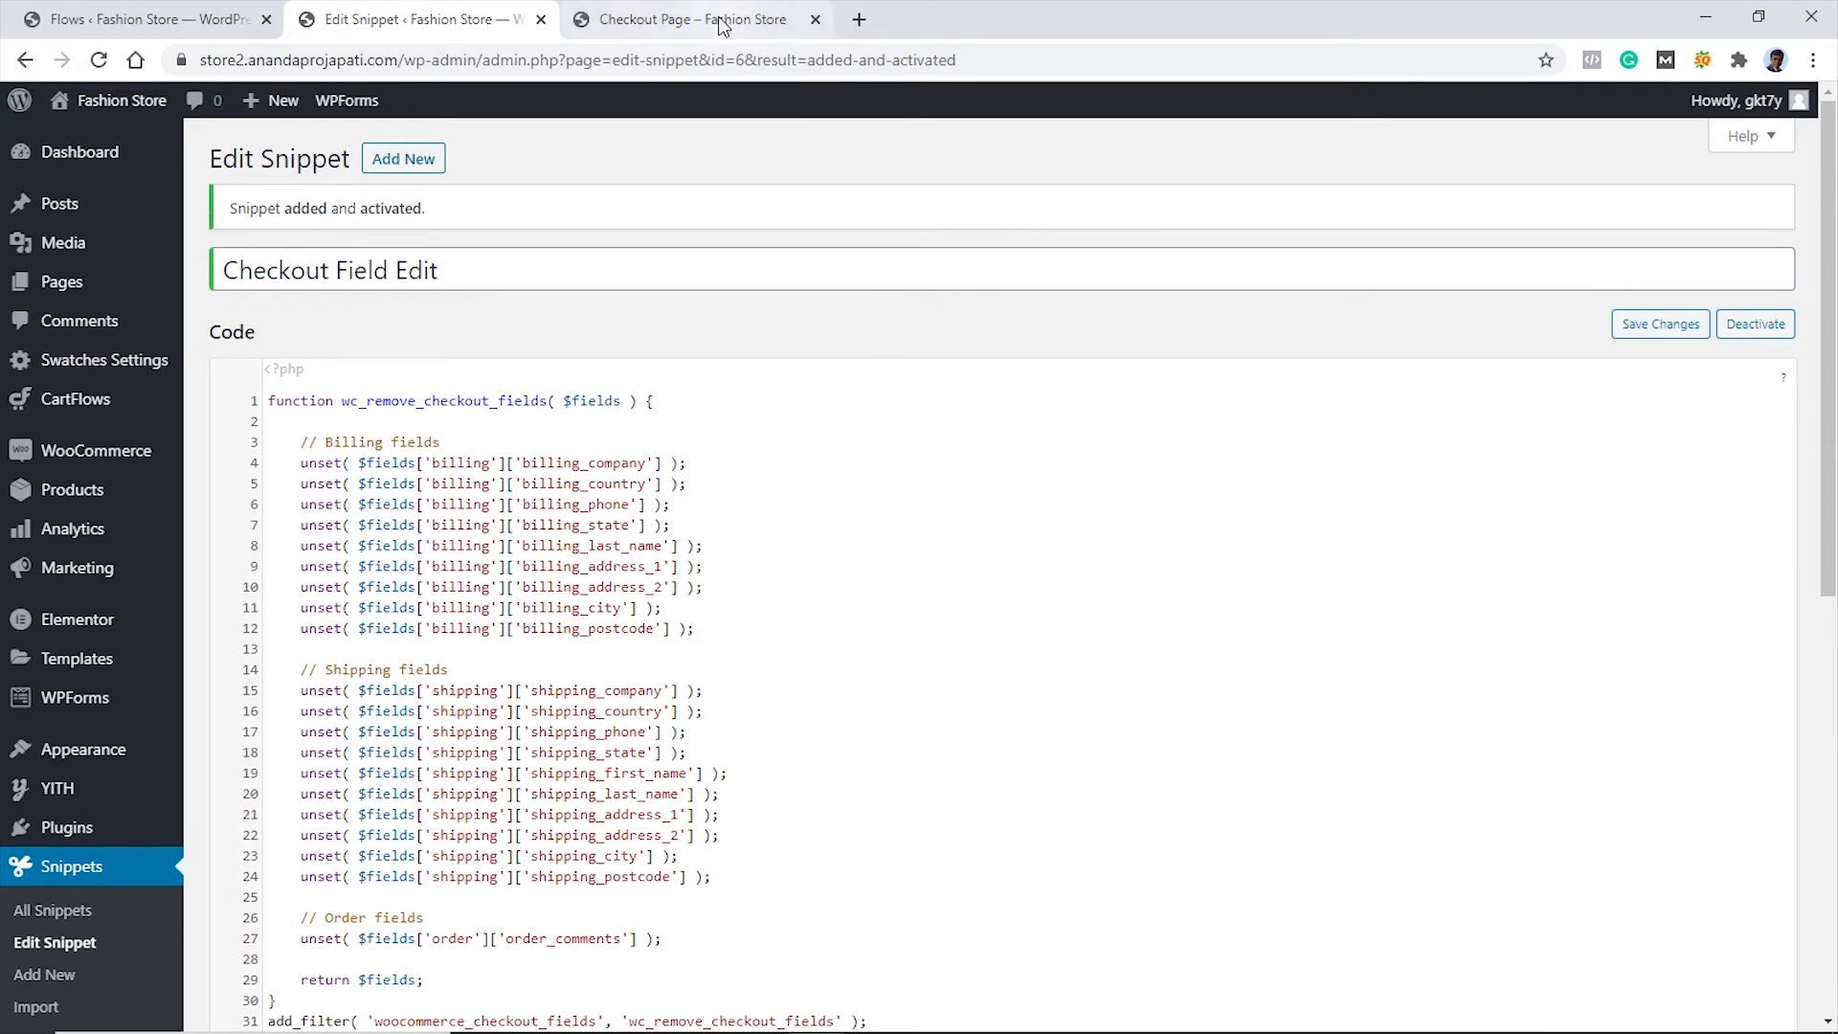
pyautogui.click(765, 21)
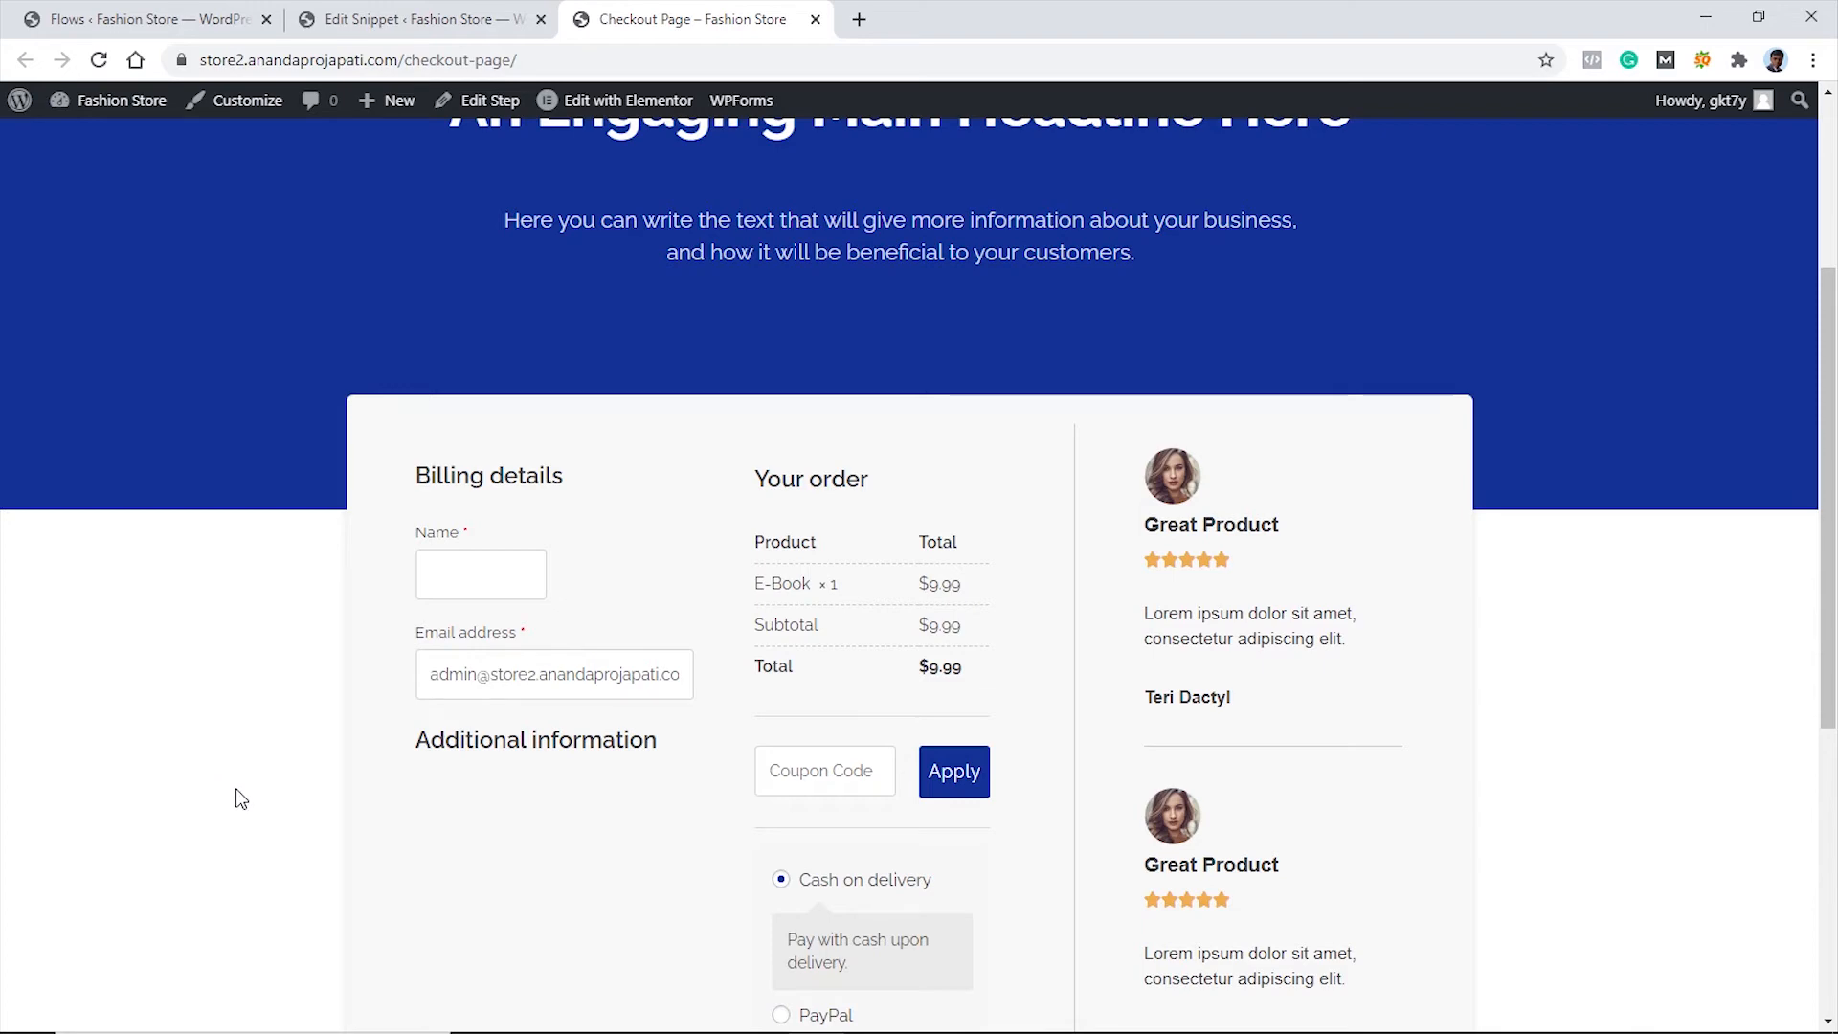
pyautogui.scroll(-3, 465, 667)
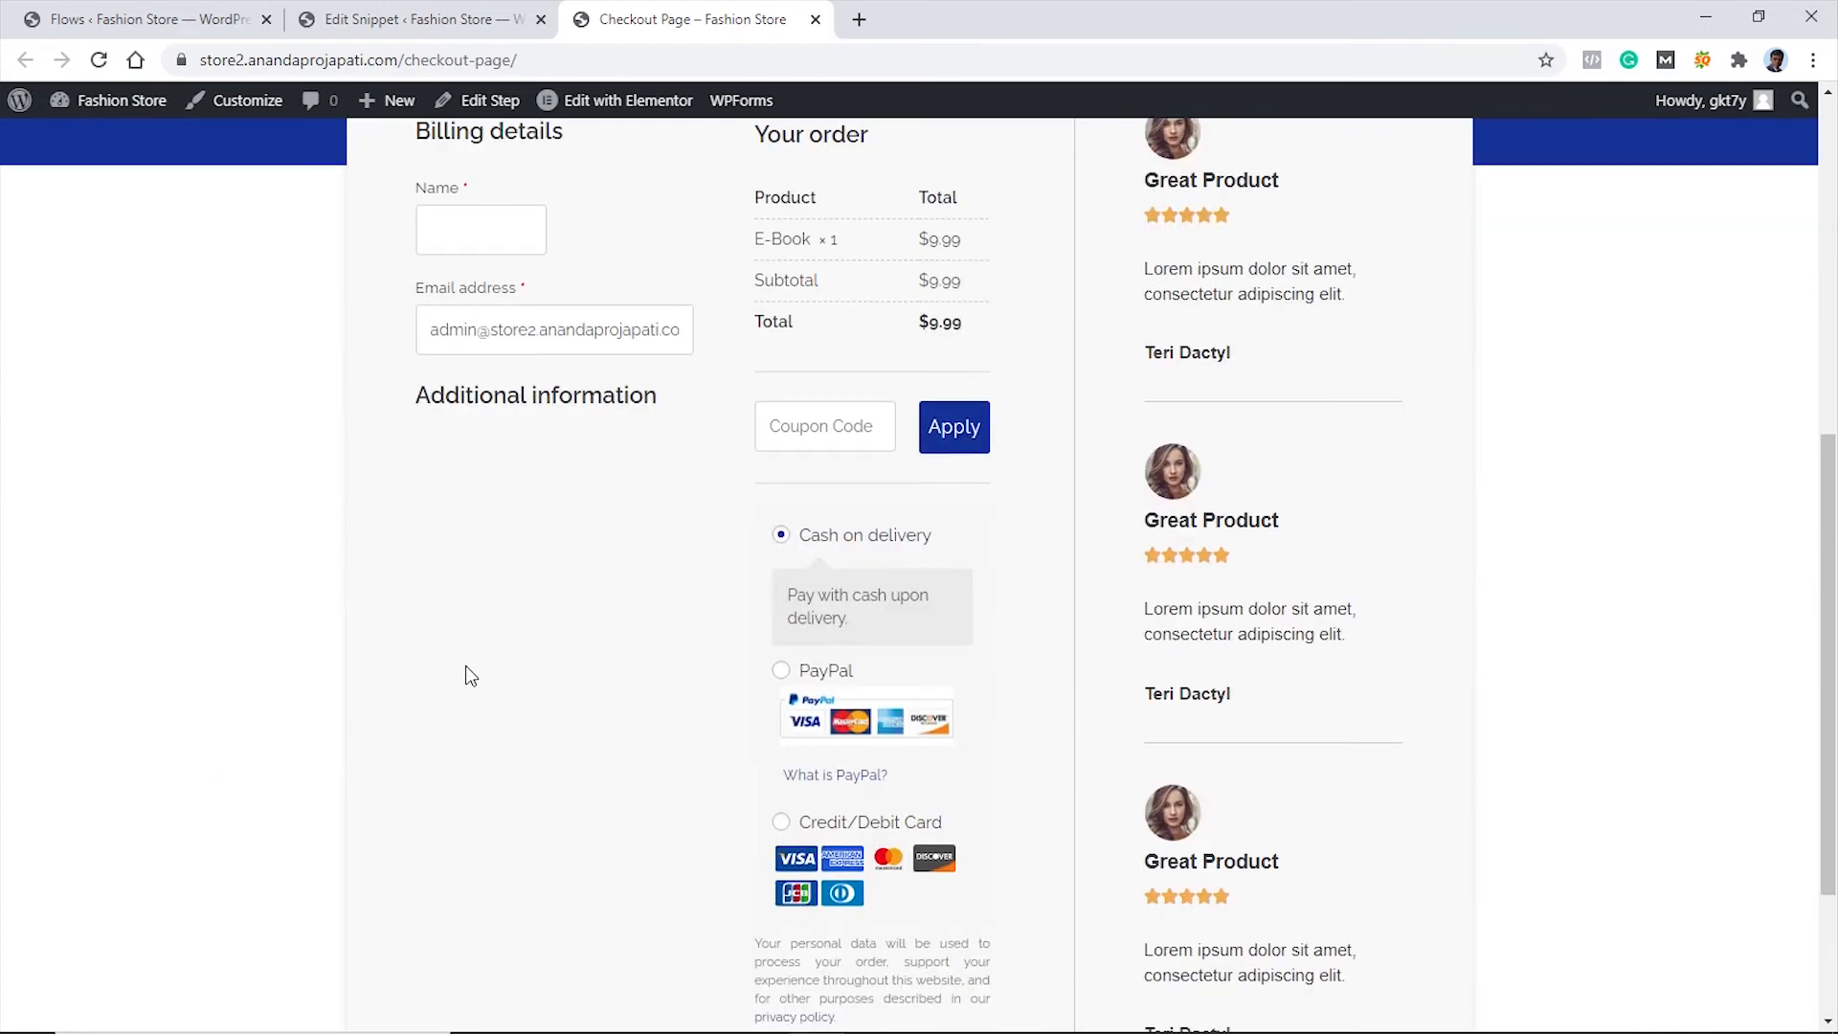
pyautogui.scroll(1, 479, 667)
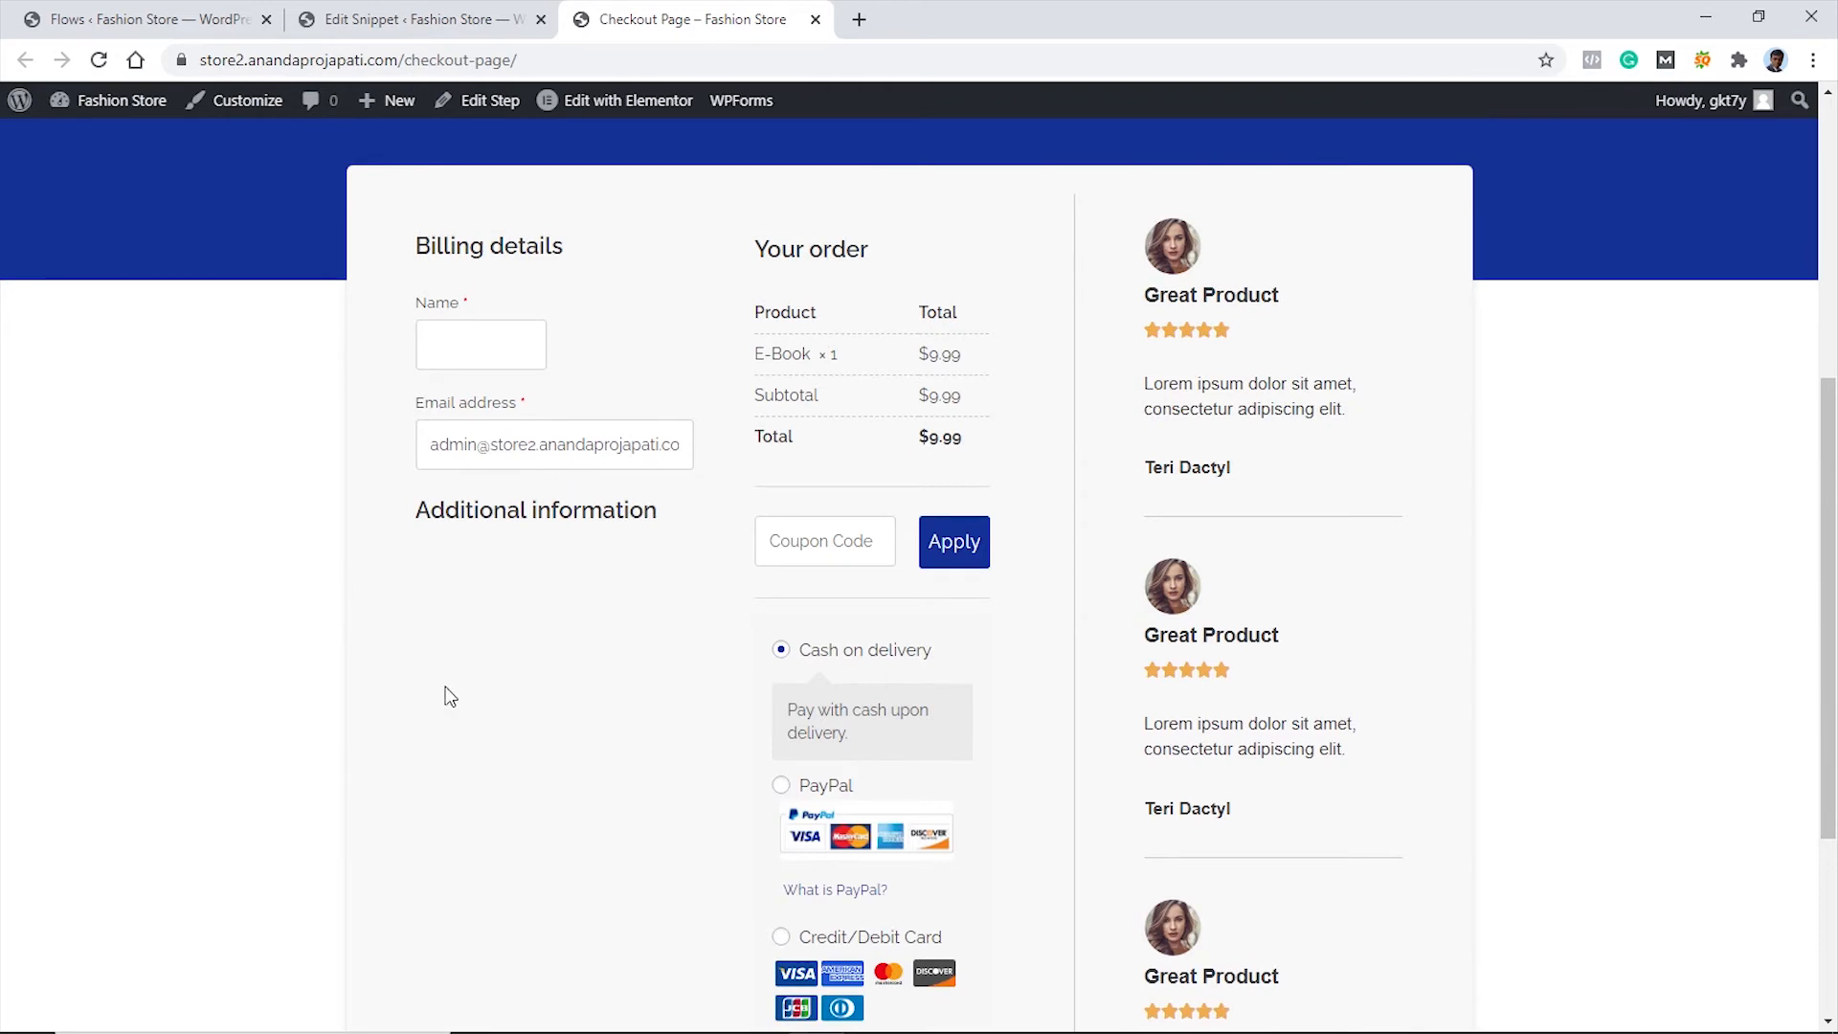
# Open the theme Customizer for the checkout page and go to its Additional CSS section
pyautogui.click(252, 106)
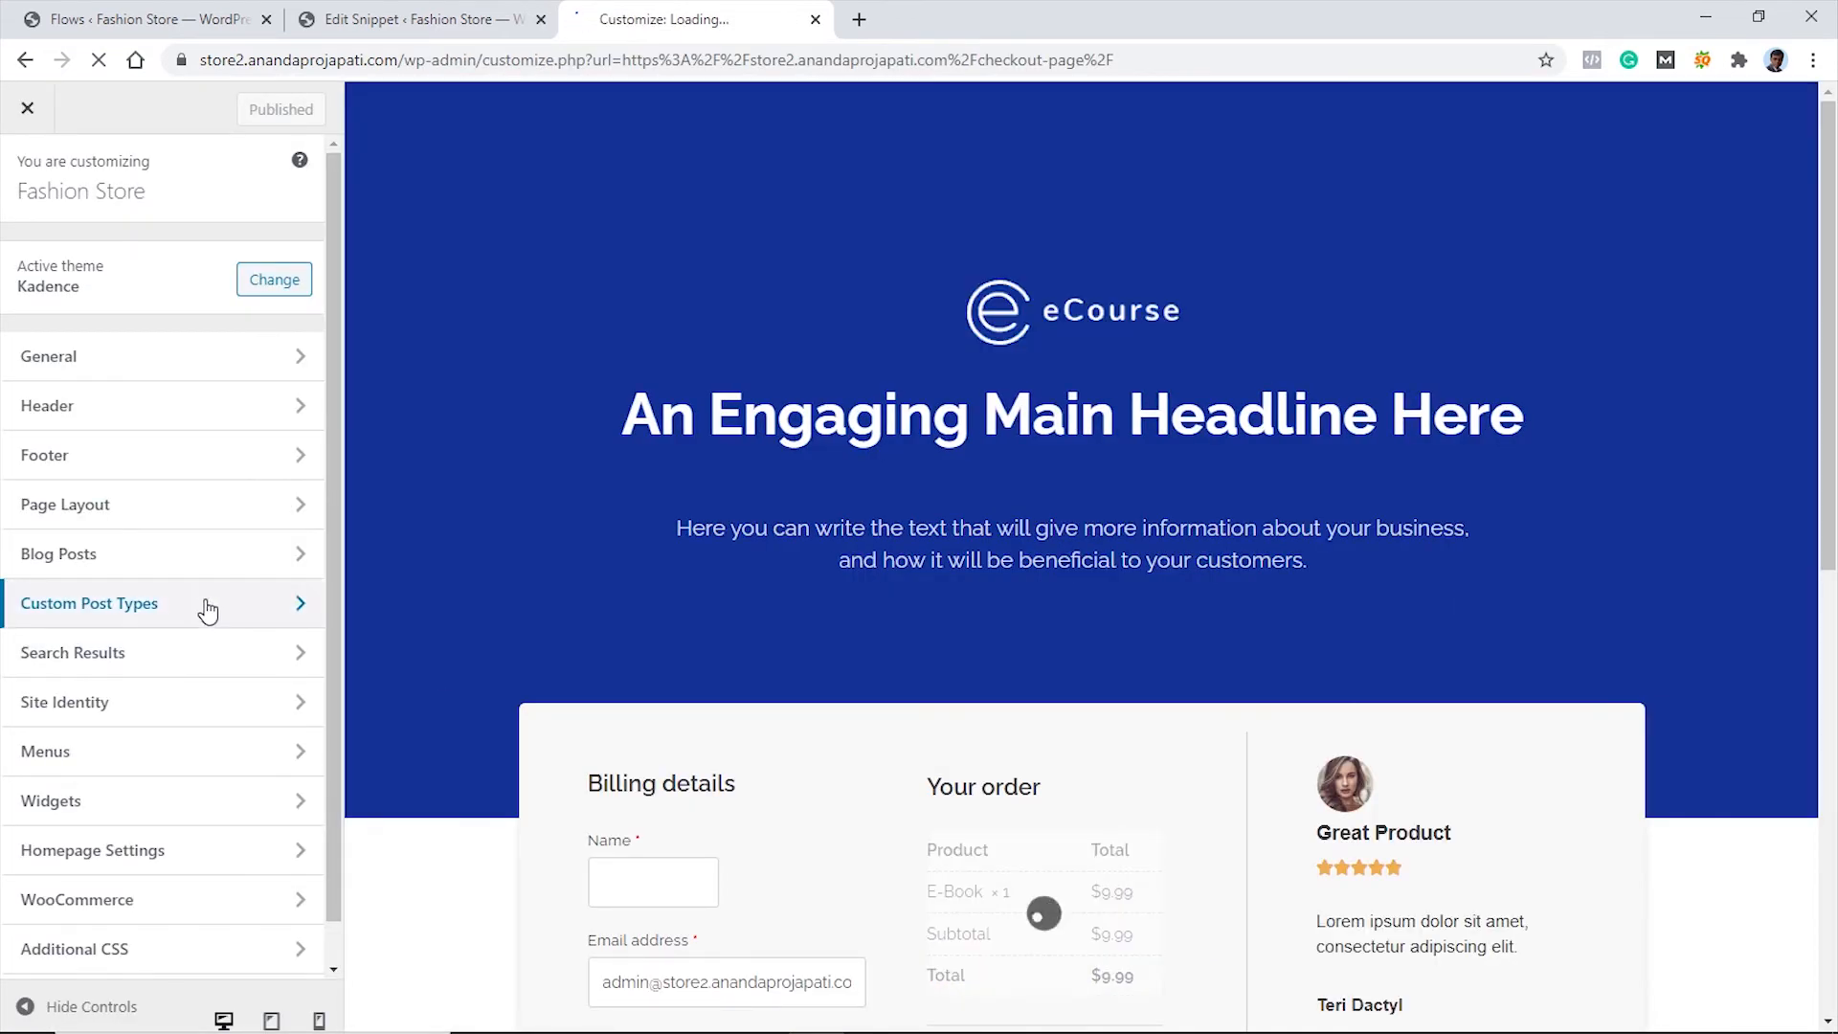
pyautogui.scroll(-1, 205, 608)
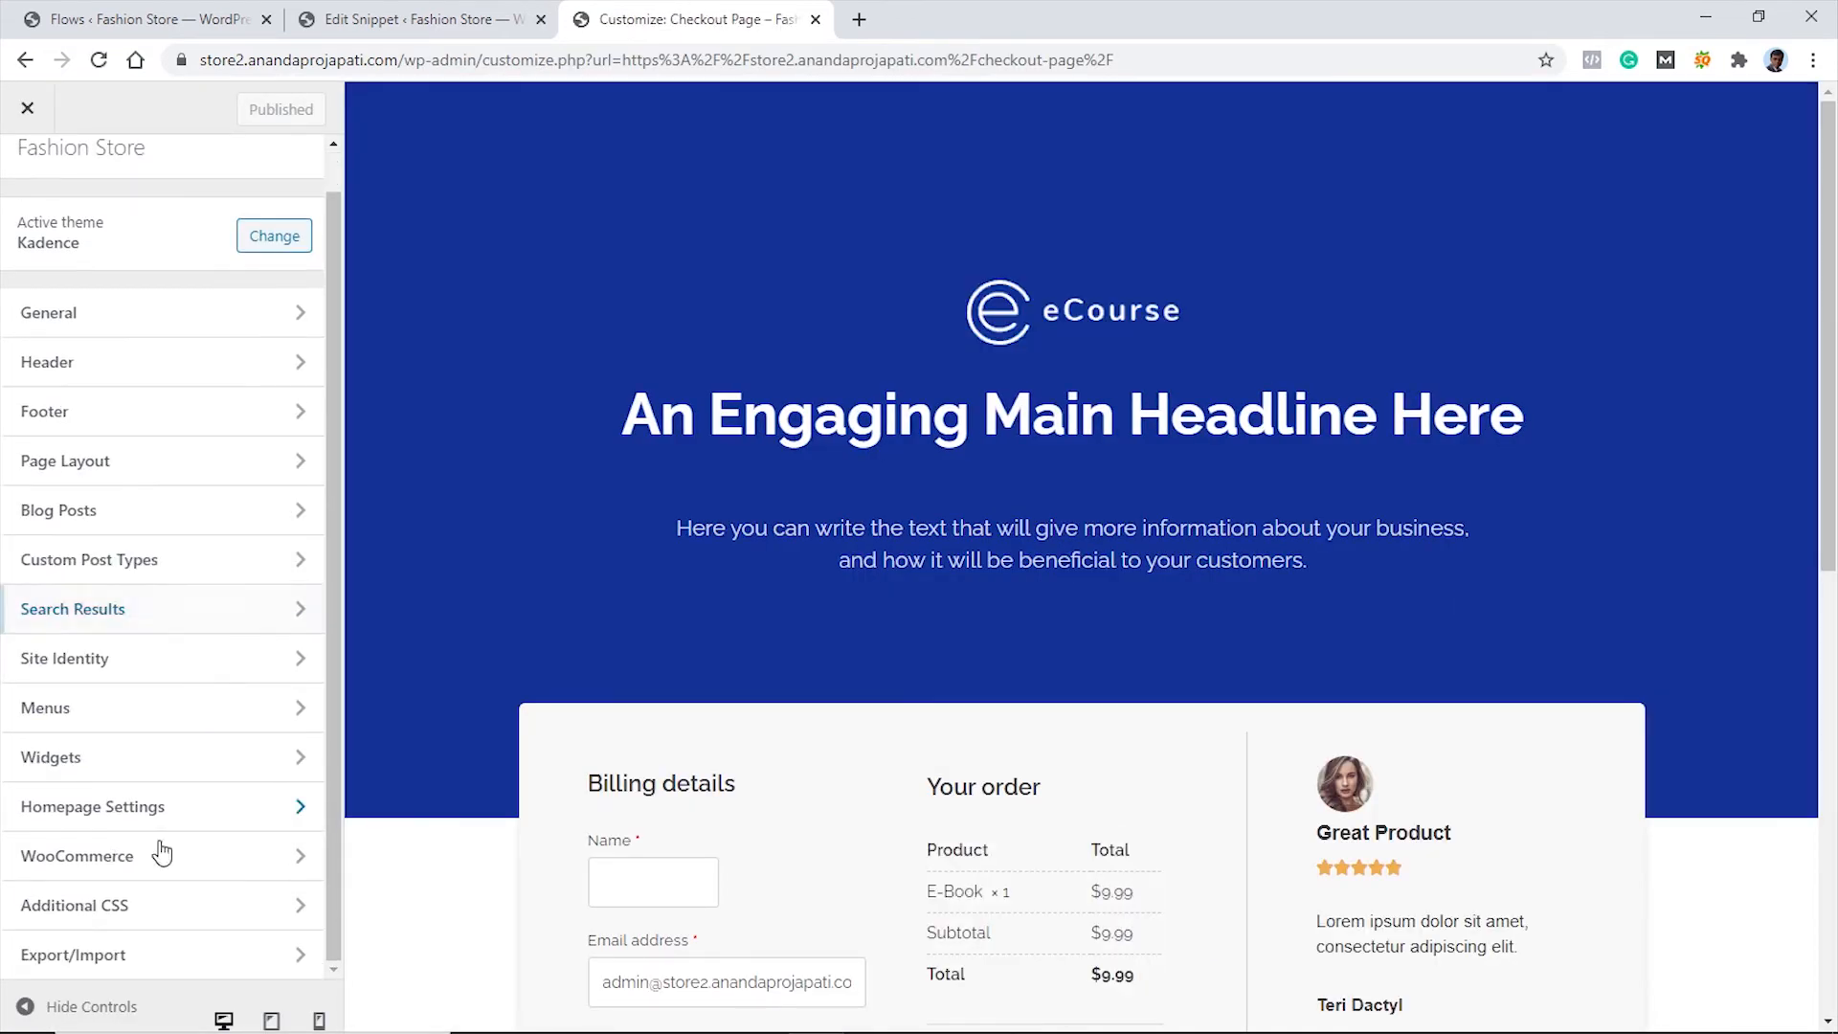
pyautogui.click(139, 960)
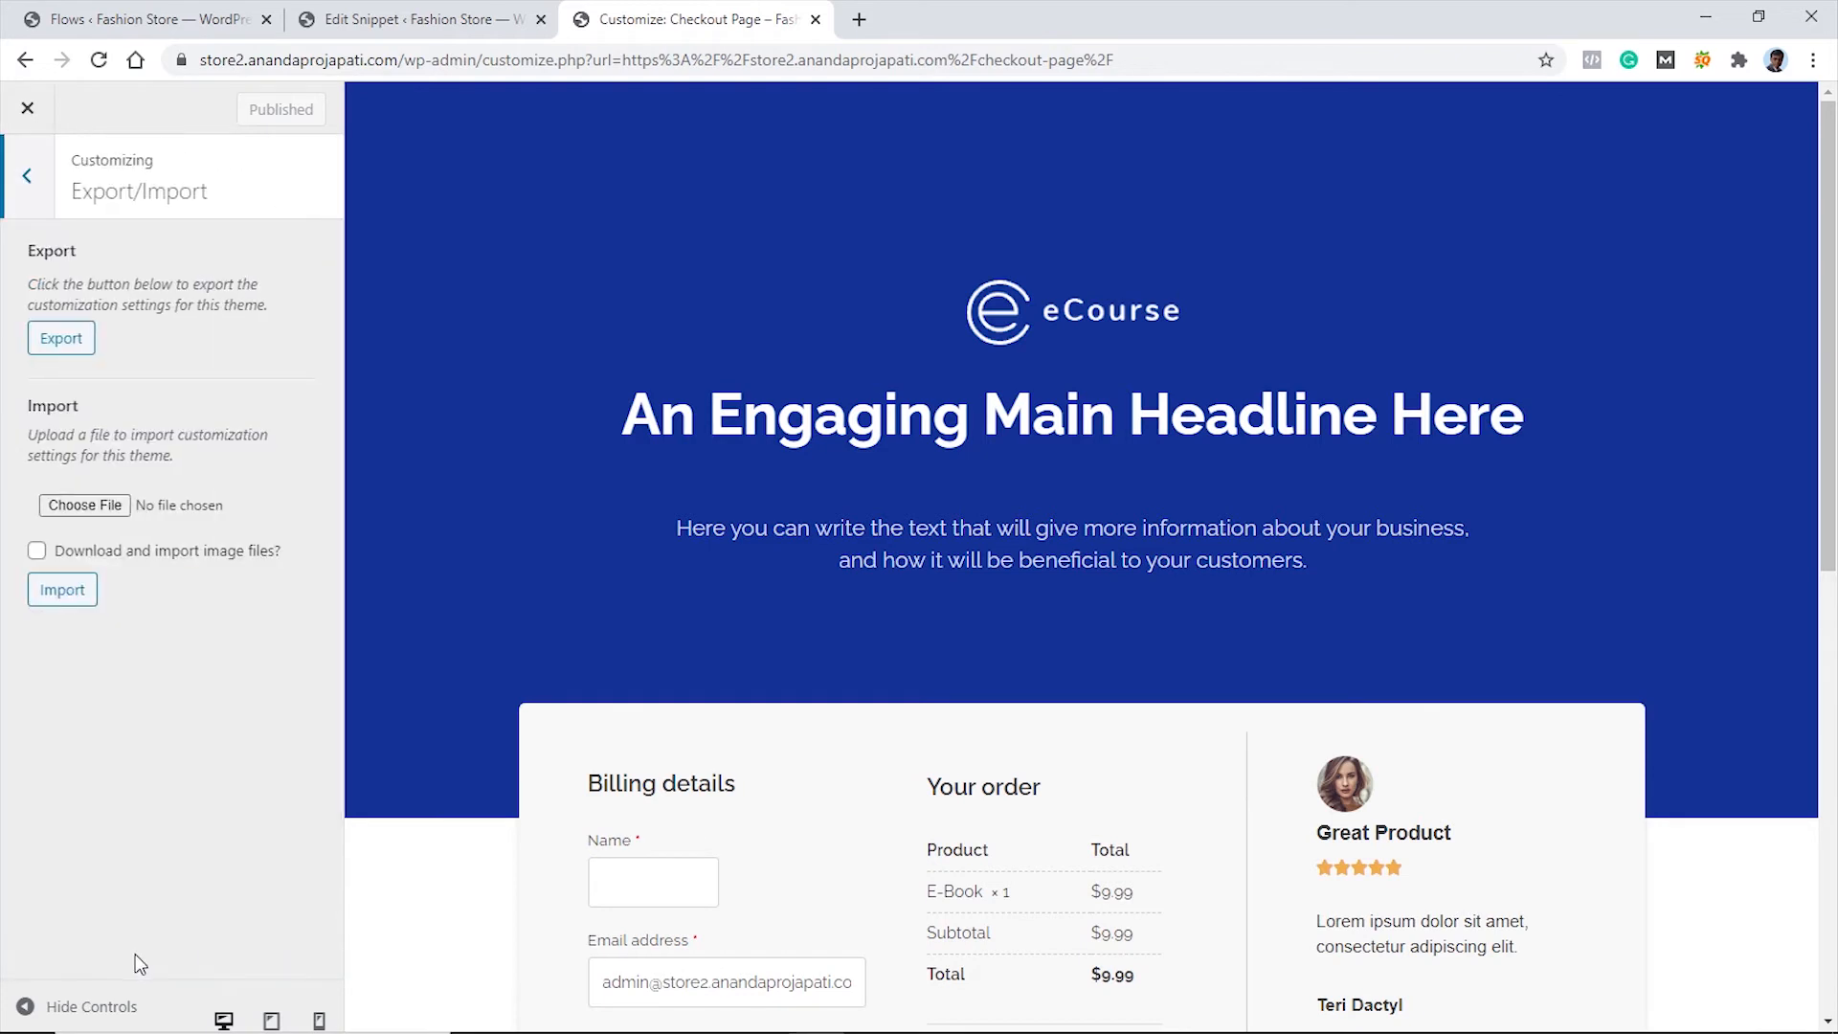
pyautogui.click(21, 198)
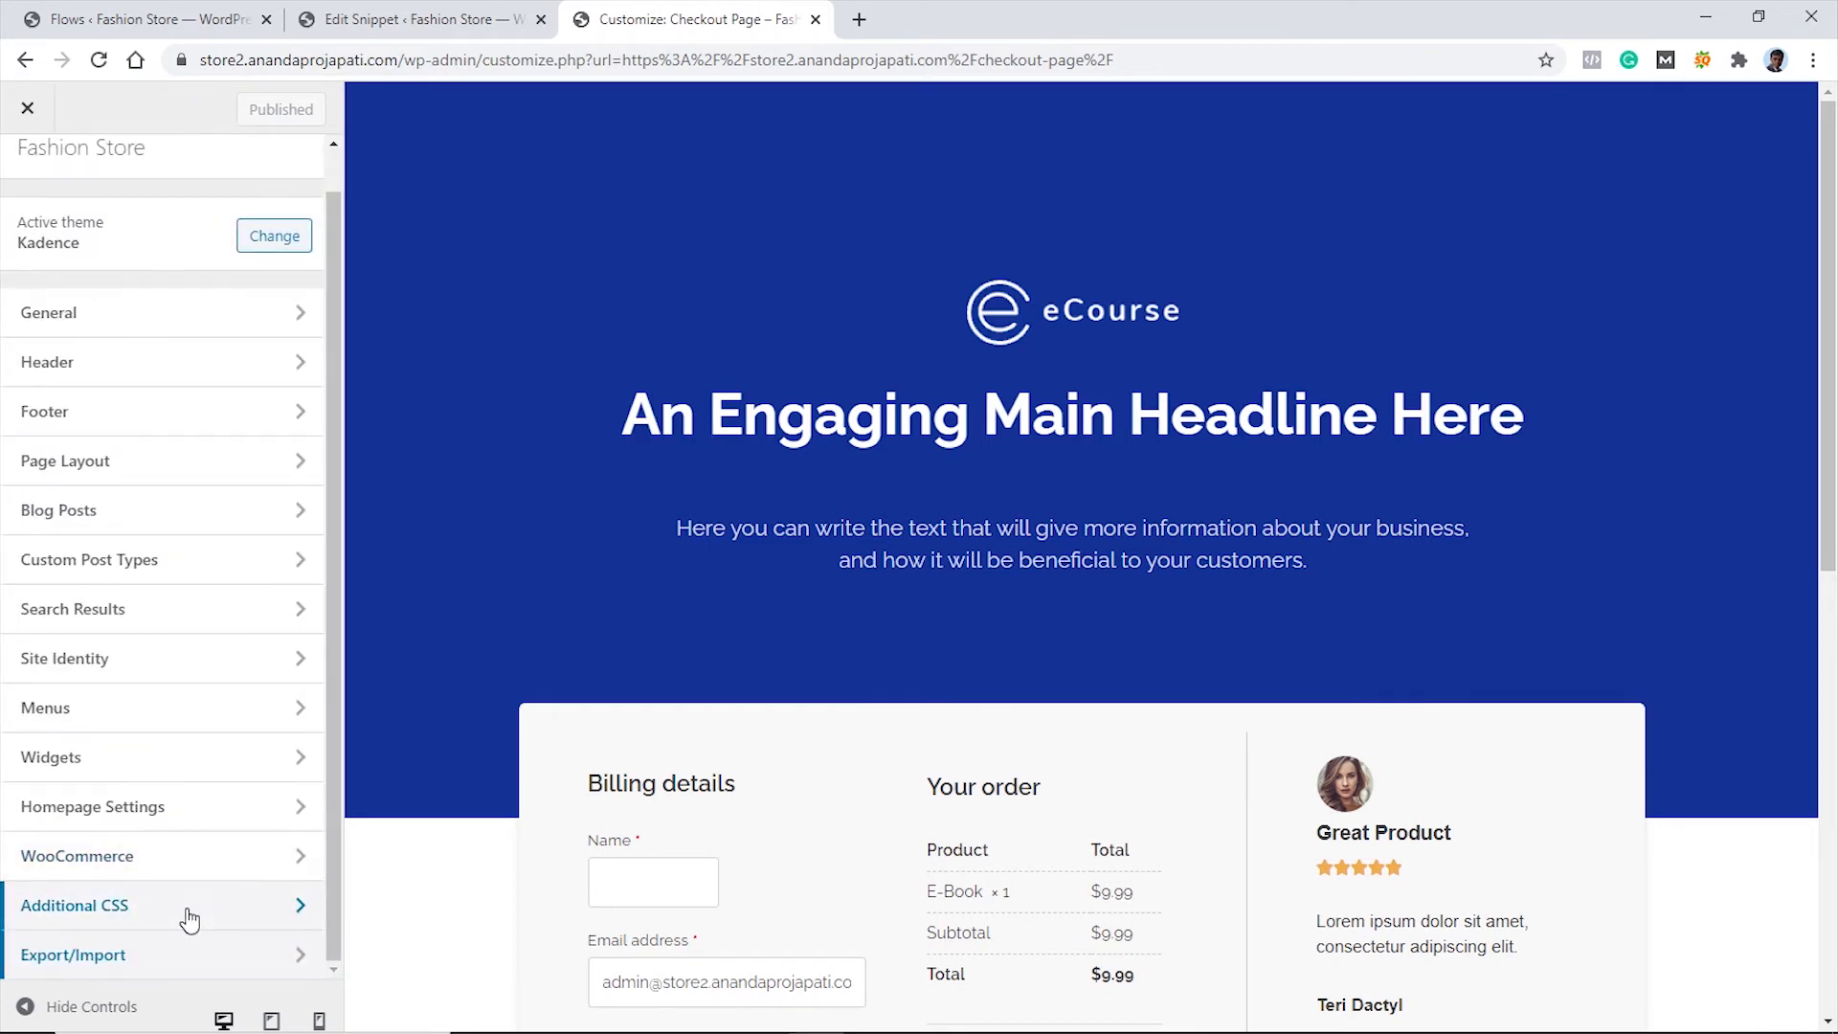
pyautogui.click(186, 907)
# Append CSS giving the checkout columns 100% width from 768px, widening the name field to 100% and hiding additional fields, and check the preview
pyautogui.scroll(-20, 224, 431)
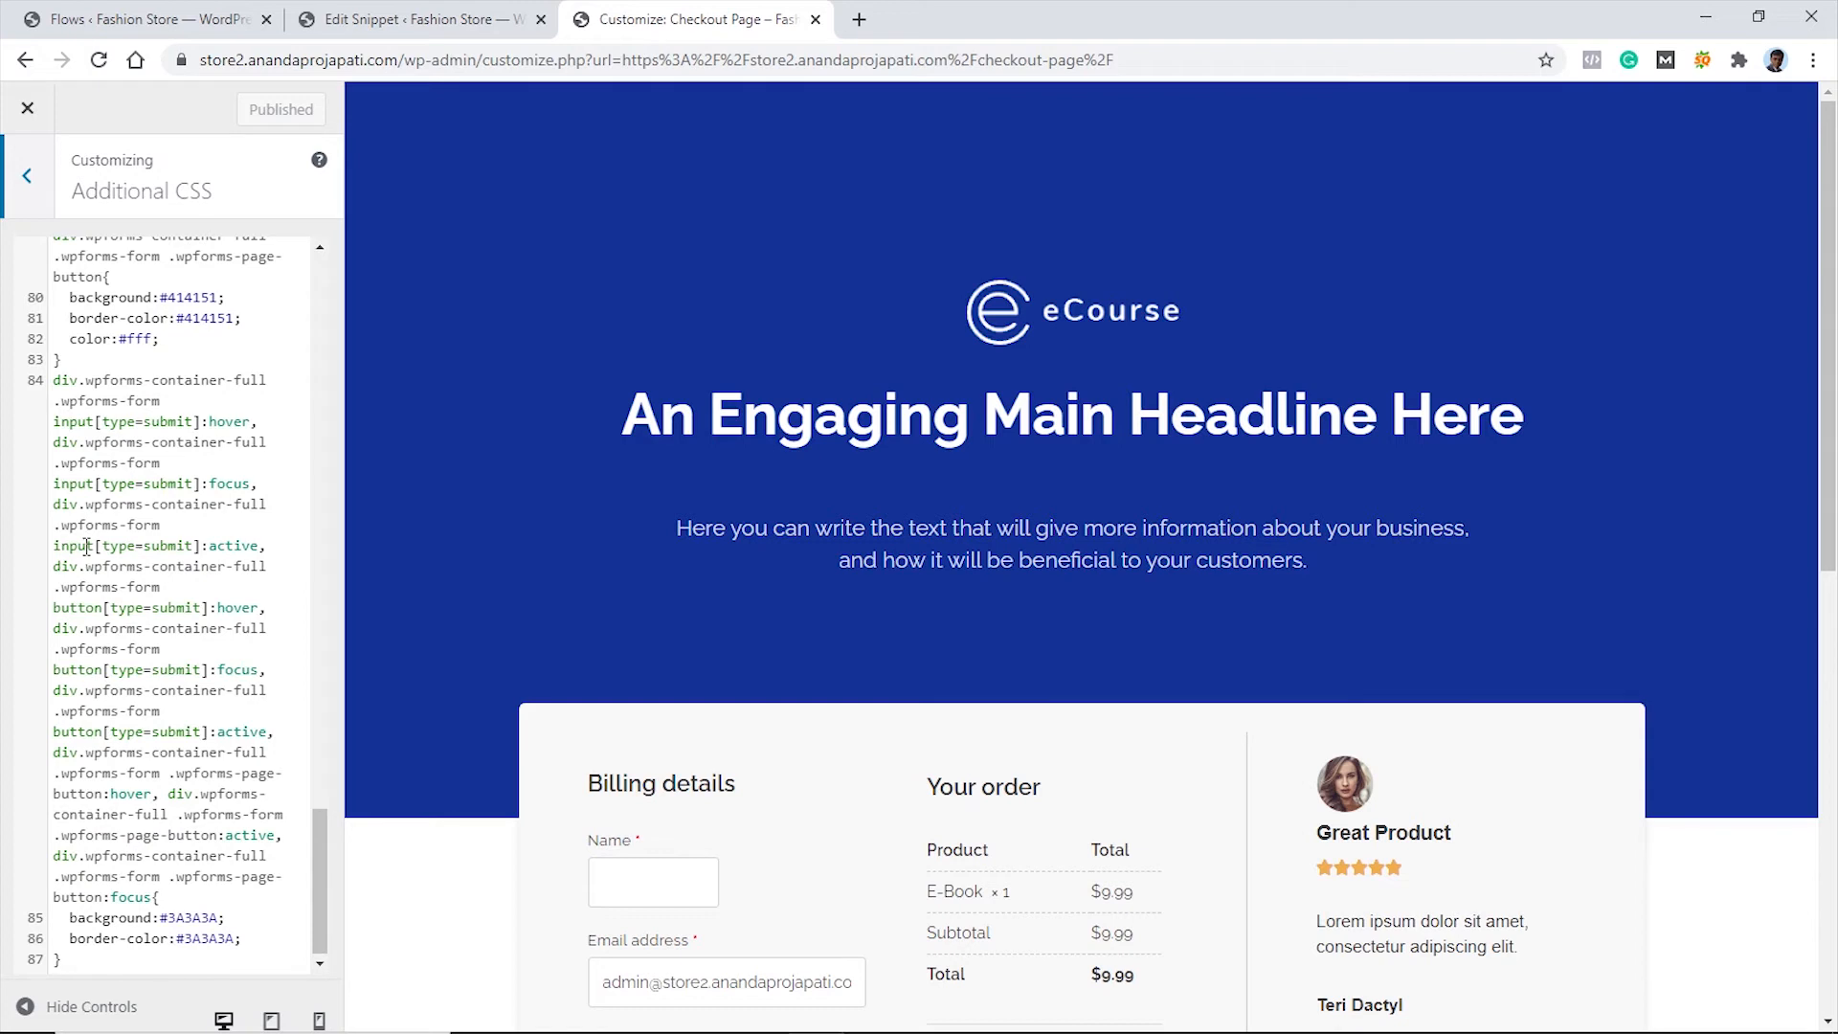
pyautogui.click(117, 959)
pyautogui.press('Return')
pyautogui.press('Return')
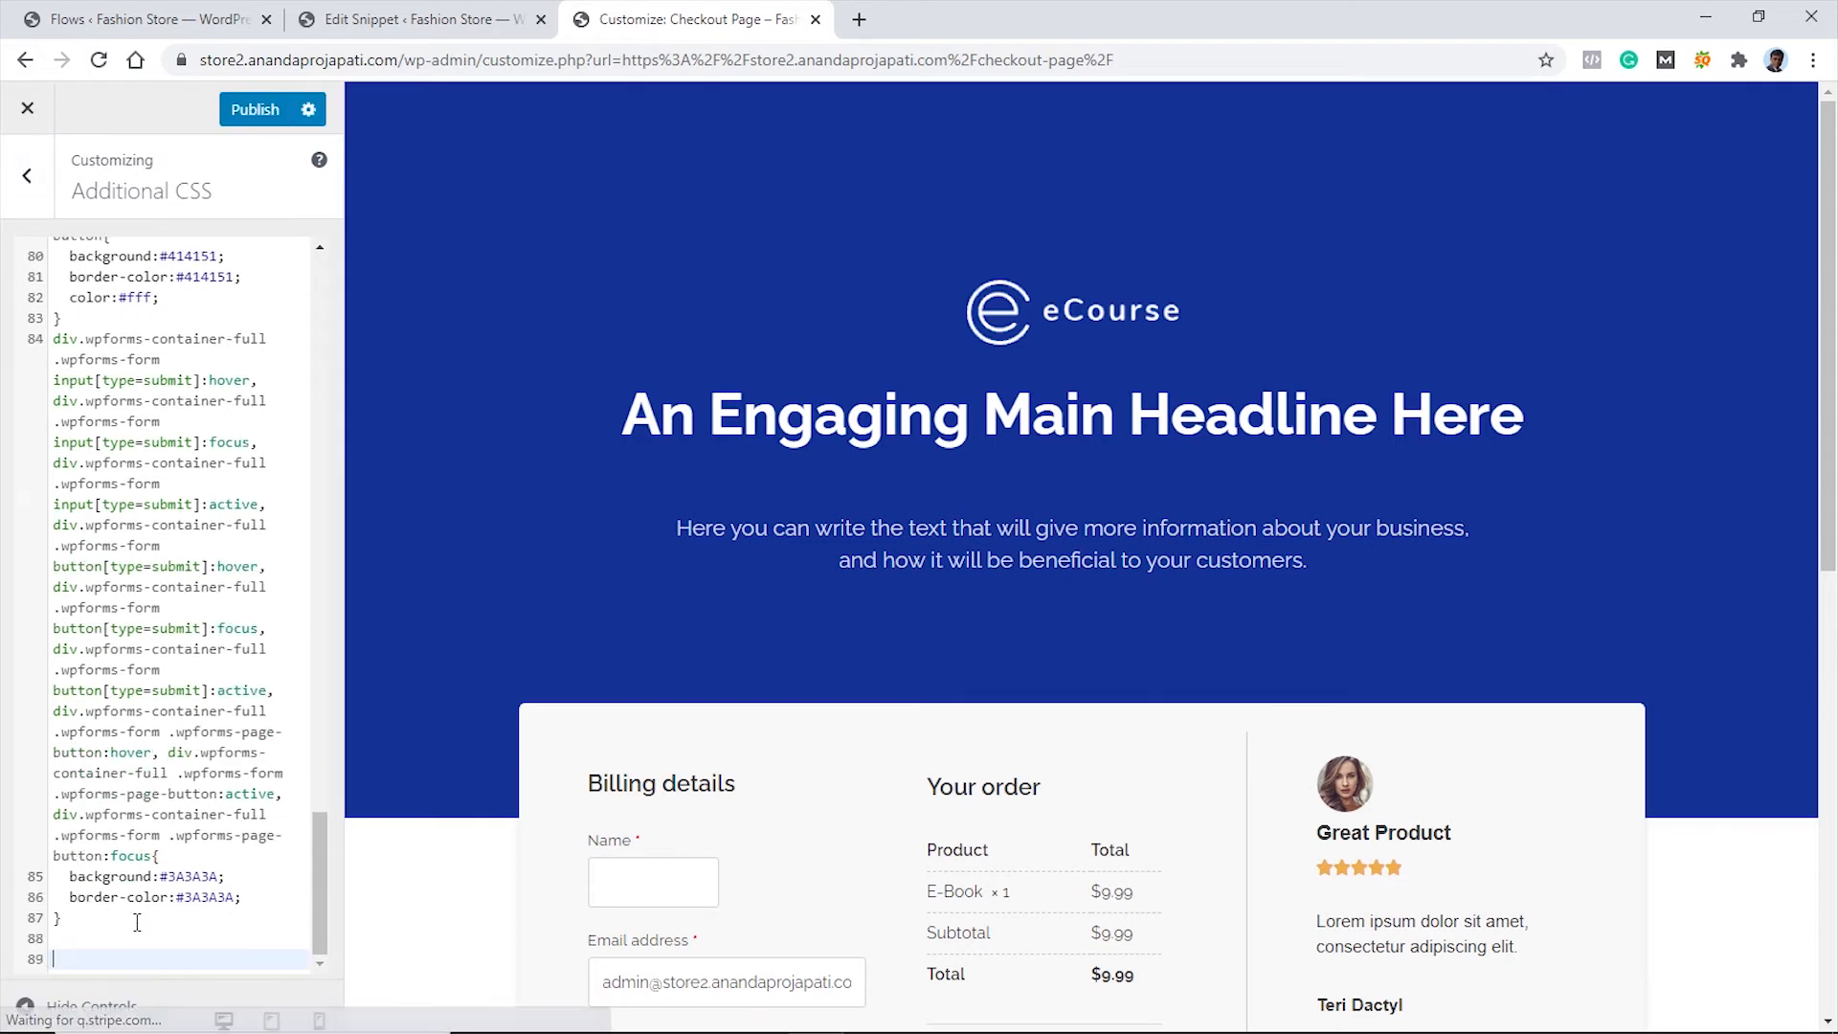
pyautogui.write('@media screen and (min-width: 768px){ .wcf-embed-checkout-form .woocommerce-checkout .col2-set, .wcf-embed-checkout-form .woocommerce-checkout .wcf-col2-set{   width:100%; } .wcf-embed-checkout-form-two-column .woocommerce-checkout .wcf-order-wrap{   width:100%;   padding:0; } } .wcf-embed-checkout-form .woocommerce form .woocommerce-billing-fields__field-wrapper .form-row-first{   width:100%; } .woocommerce-additional-fields{   display:none; }')
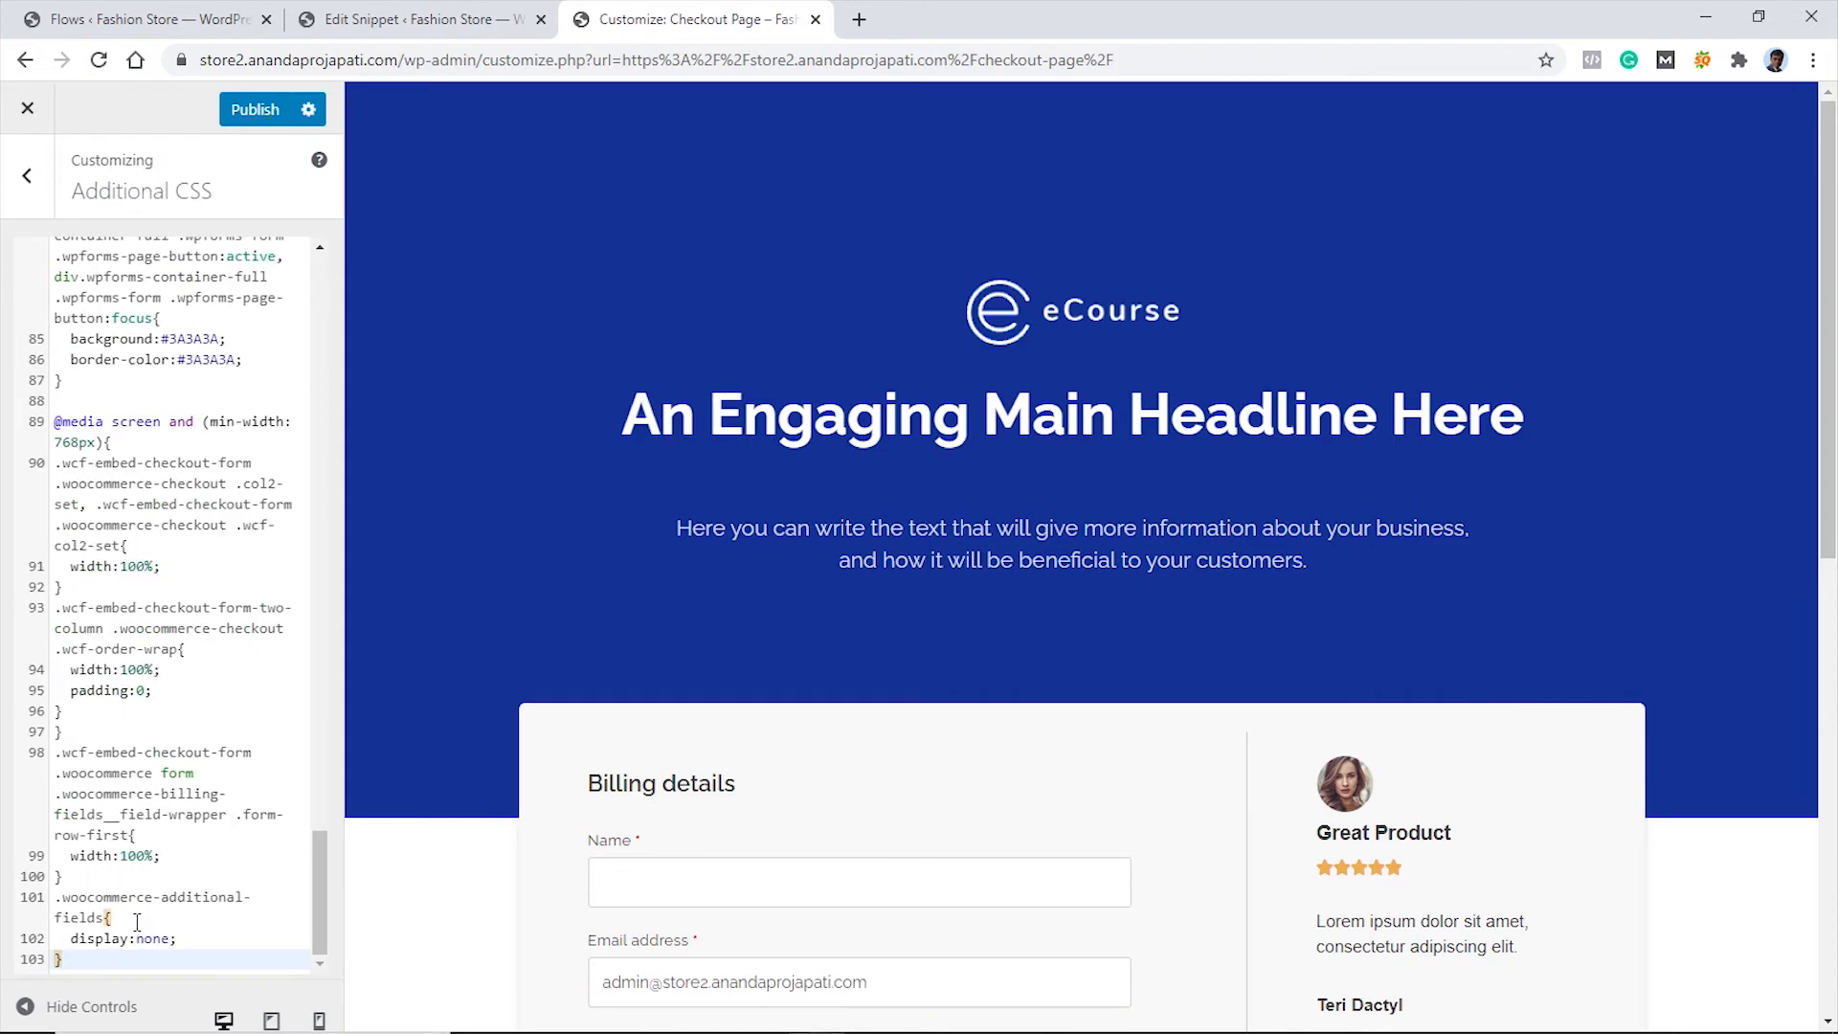
pyautogui.scroll(-5, 1459, 634)
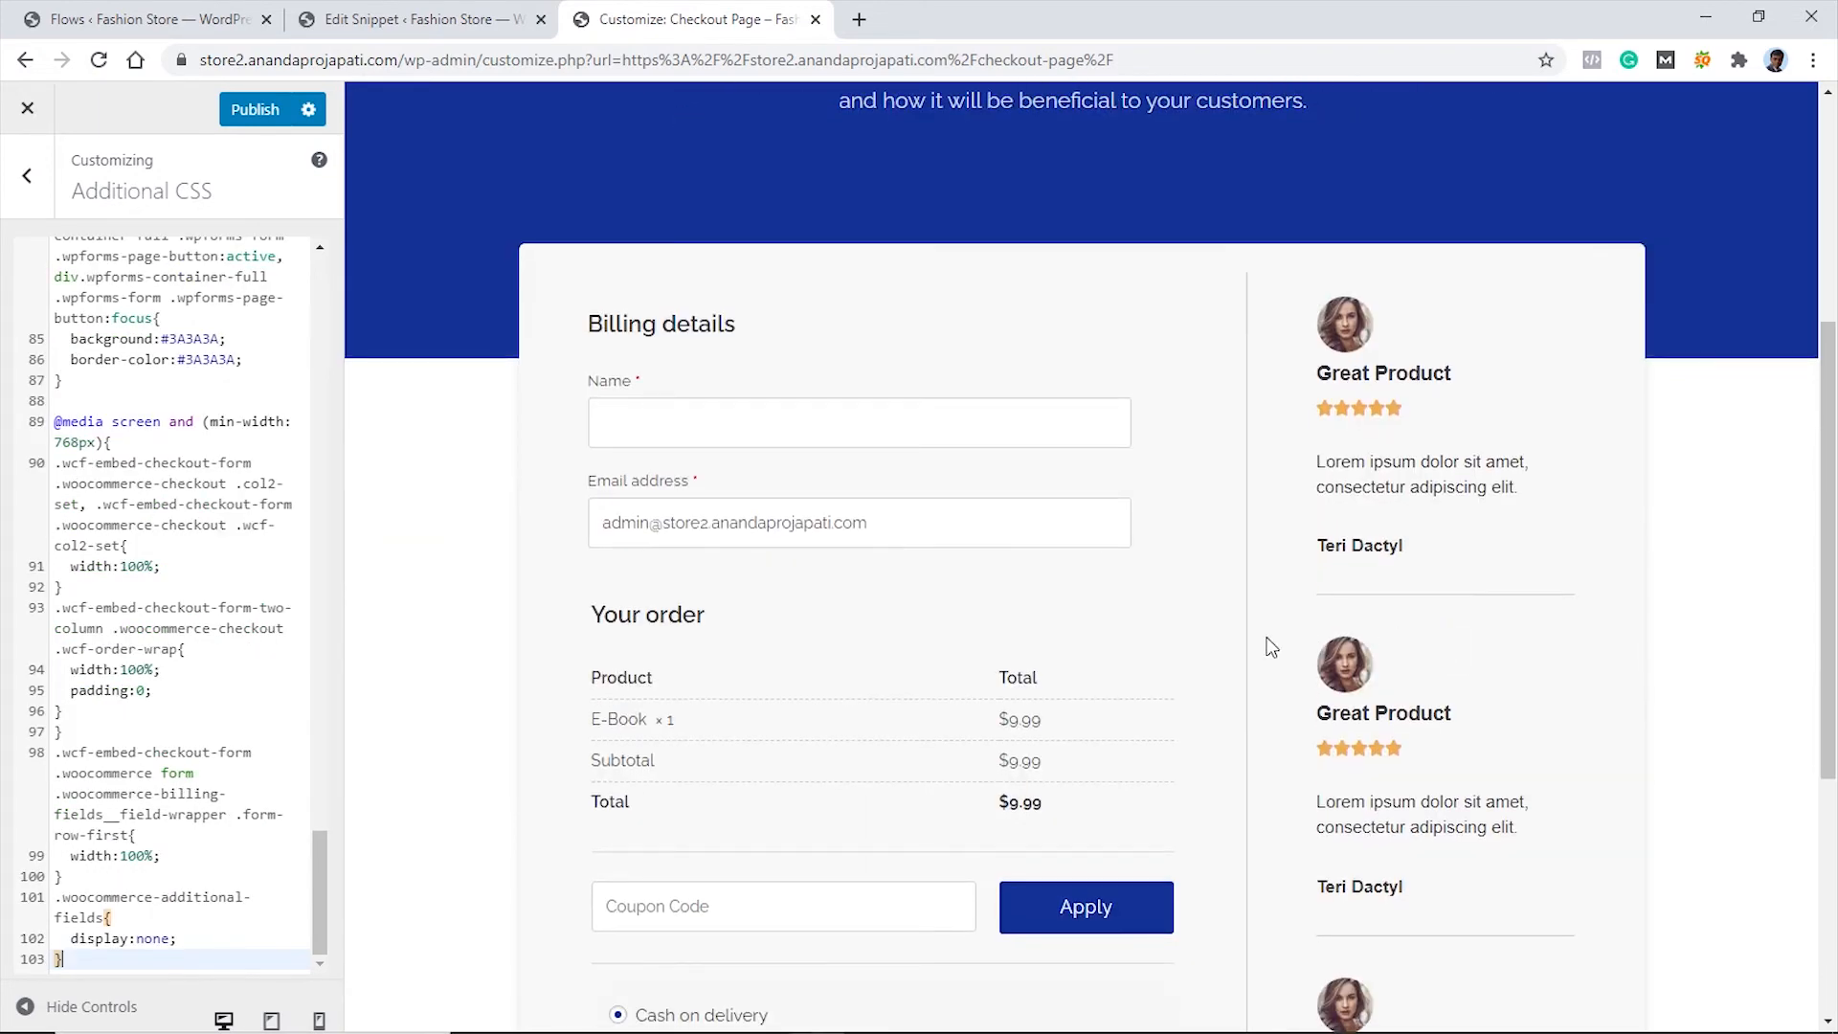
pyautogui.scroll(-2, 1119, 583)
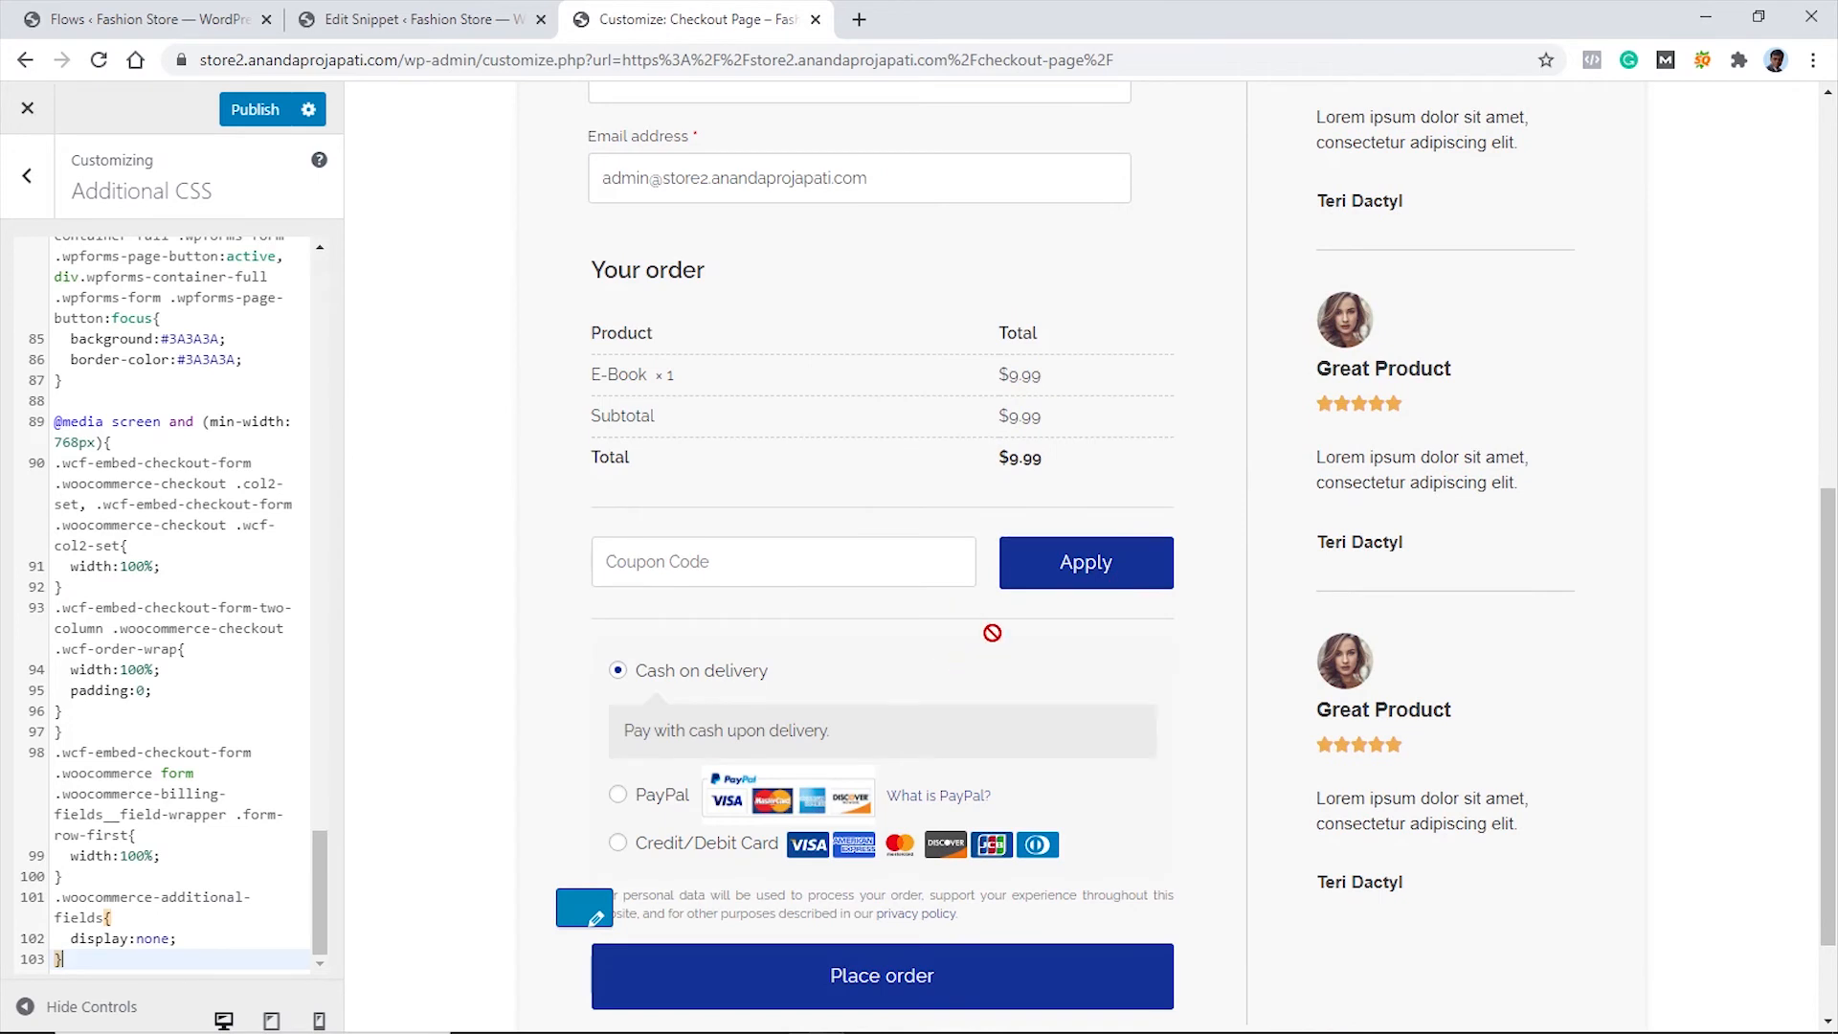
# Review the checkout form from billing details to order button in the preview and publish the Additional CSS changes
pyautogui.scroll(2, 890, 613)
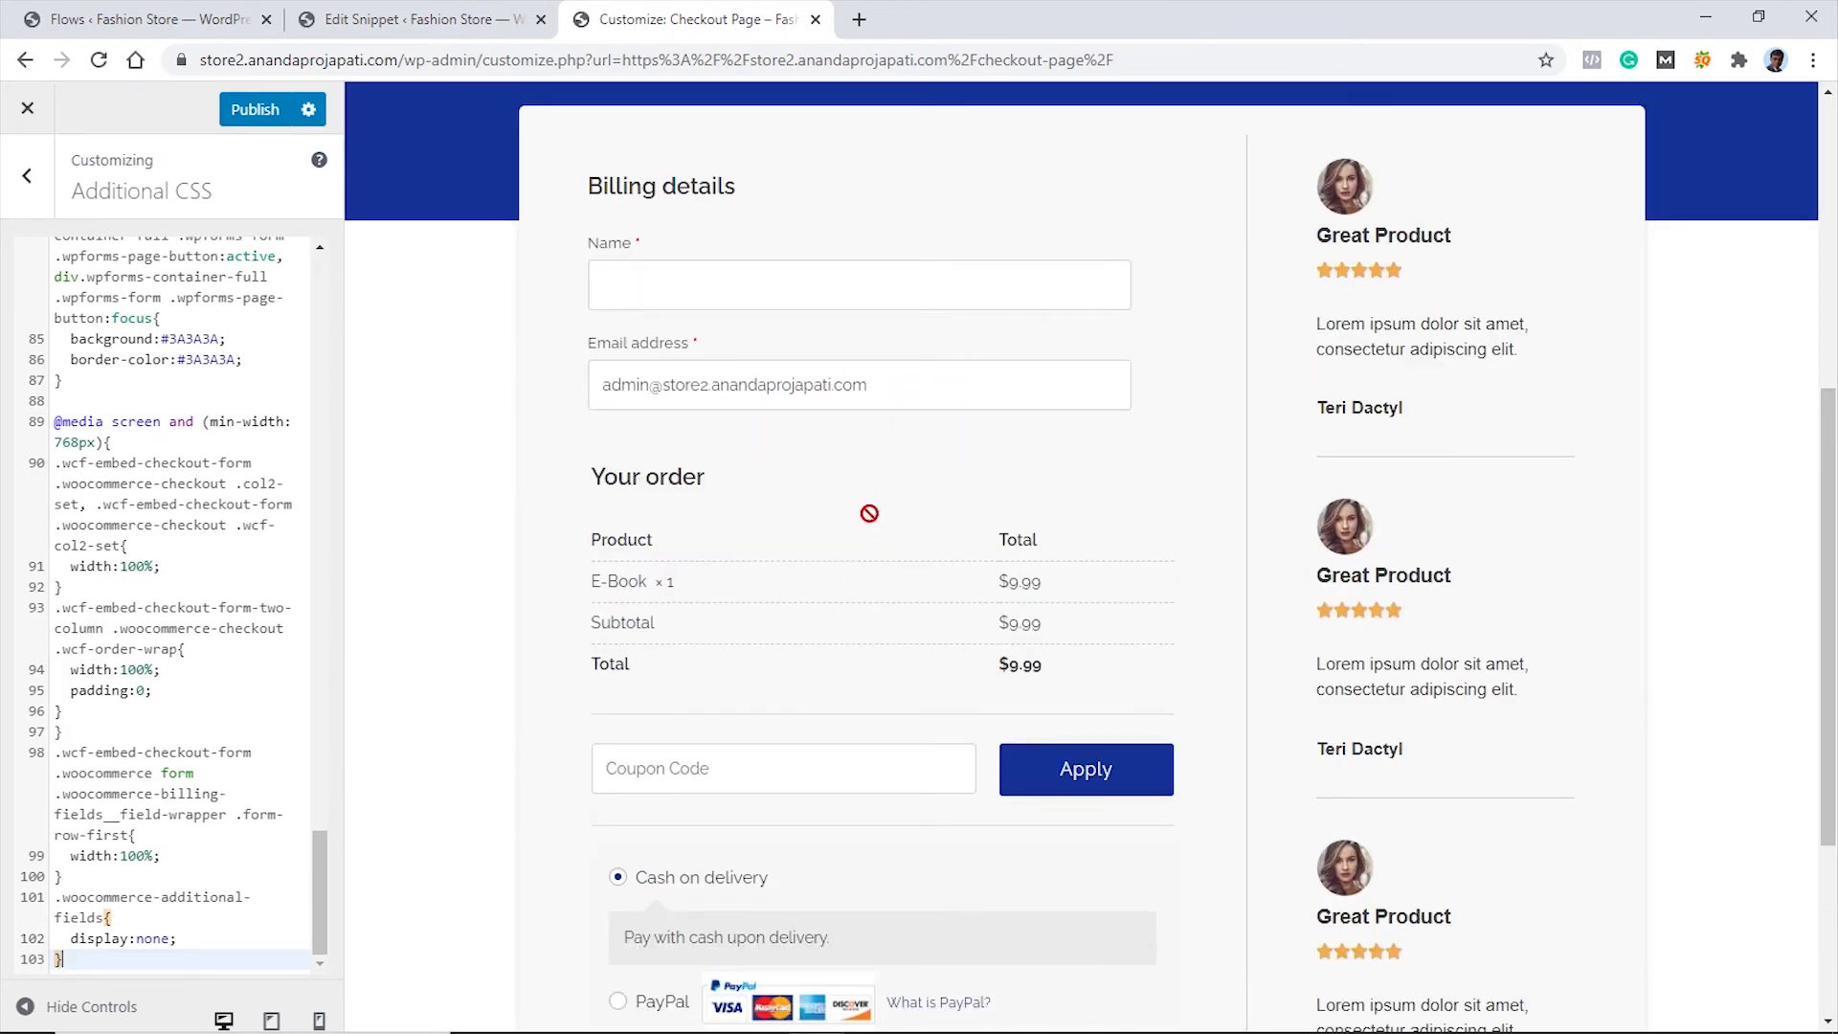
pyautogui.scroll(-3, 802, 552)
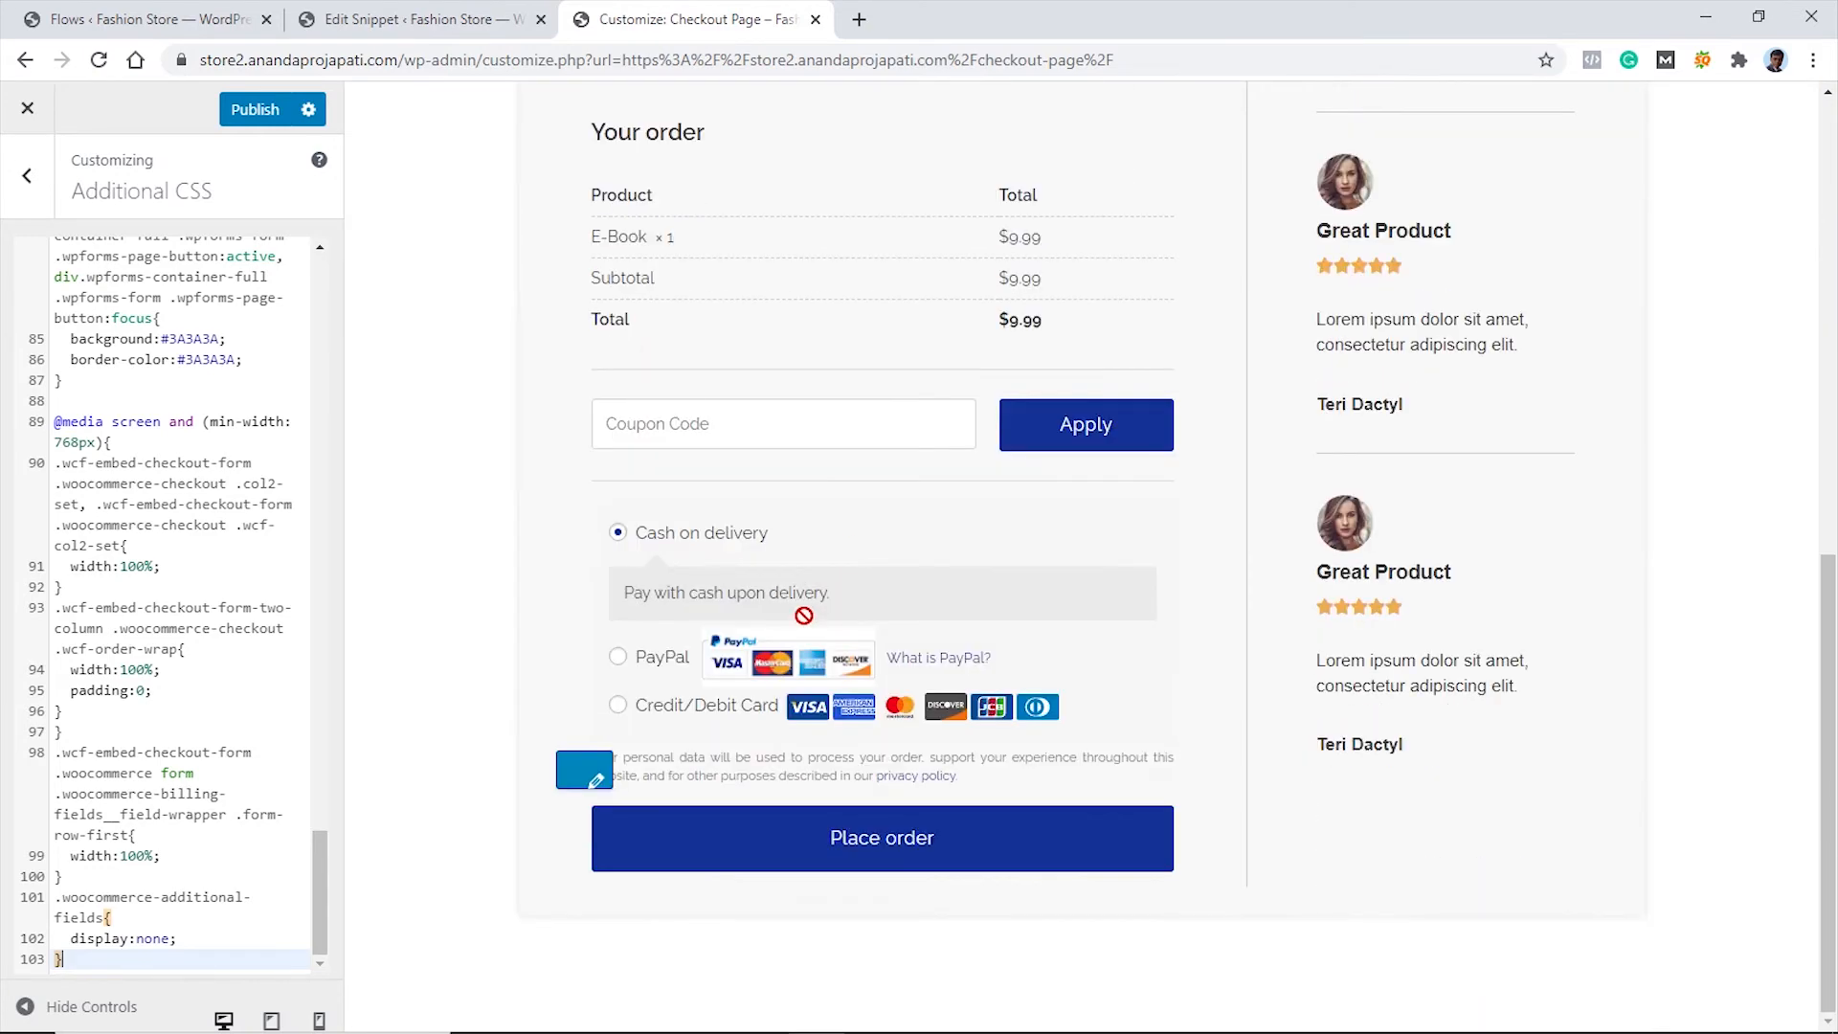
pyautogui.scroll(5, 1110, 685)
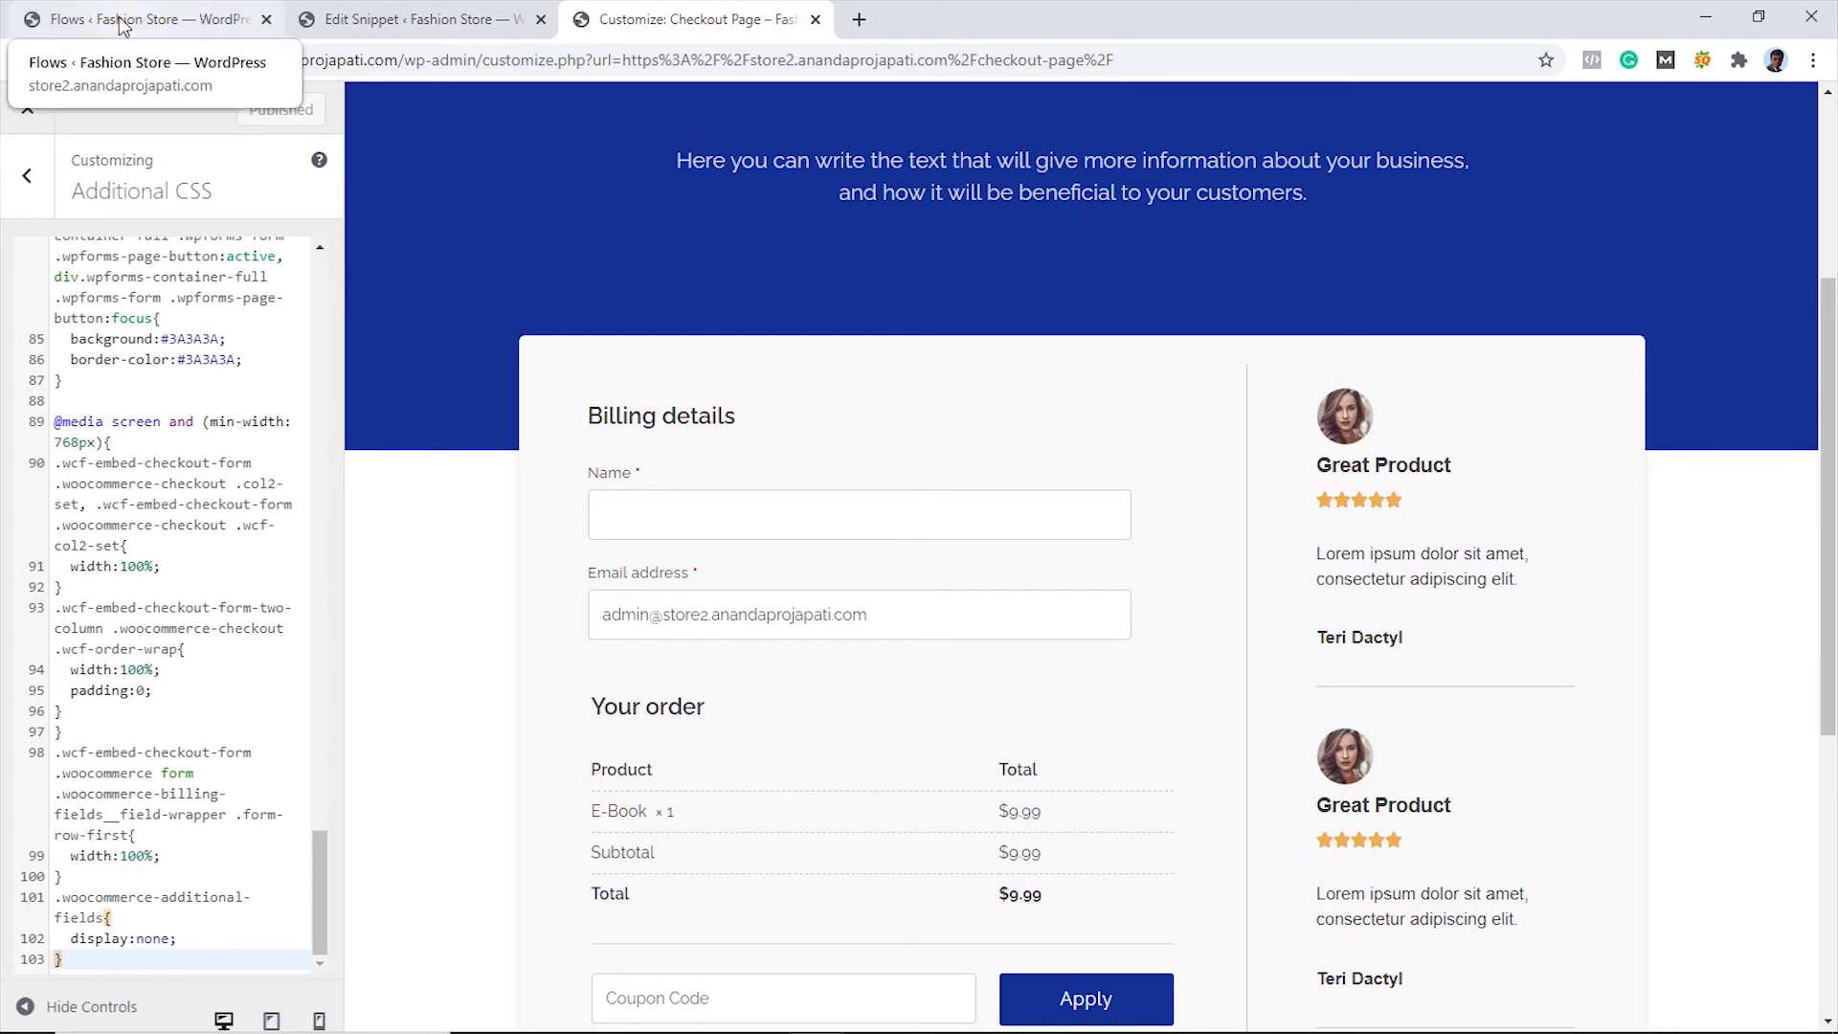
# Close the Customizer and snippet tabs and open the E-Book Checkout flow's Checkout Page step for editing in Elementor
pyautogui.middleClick(684, 29)
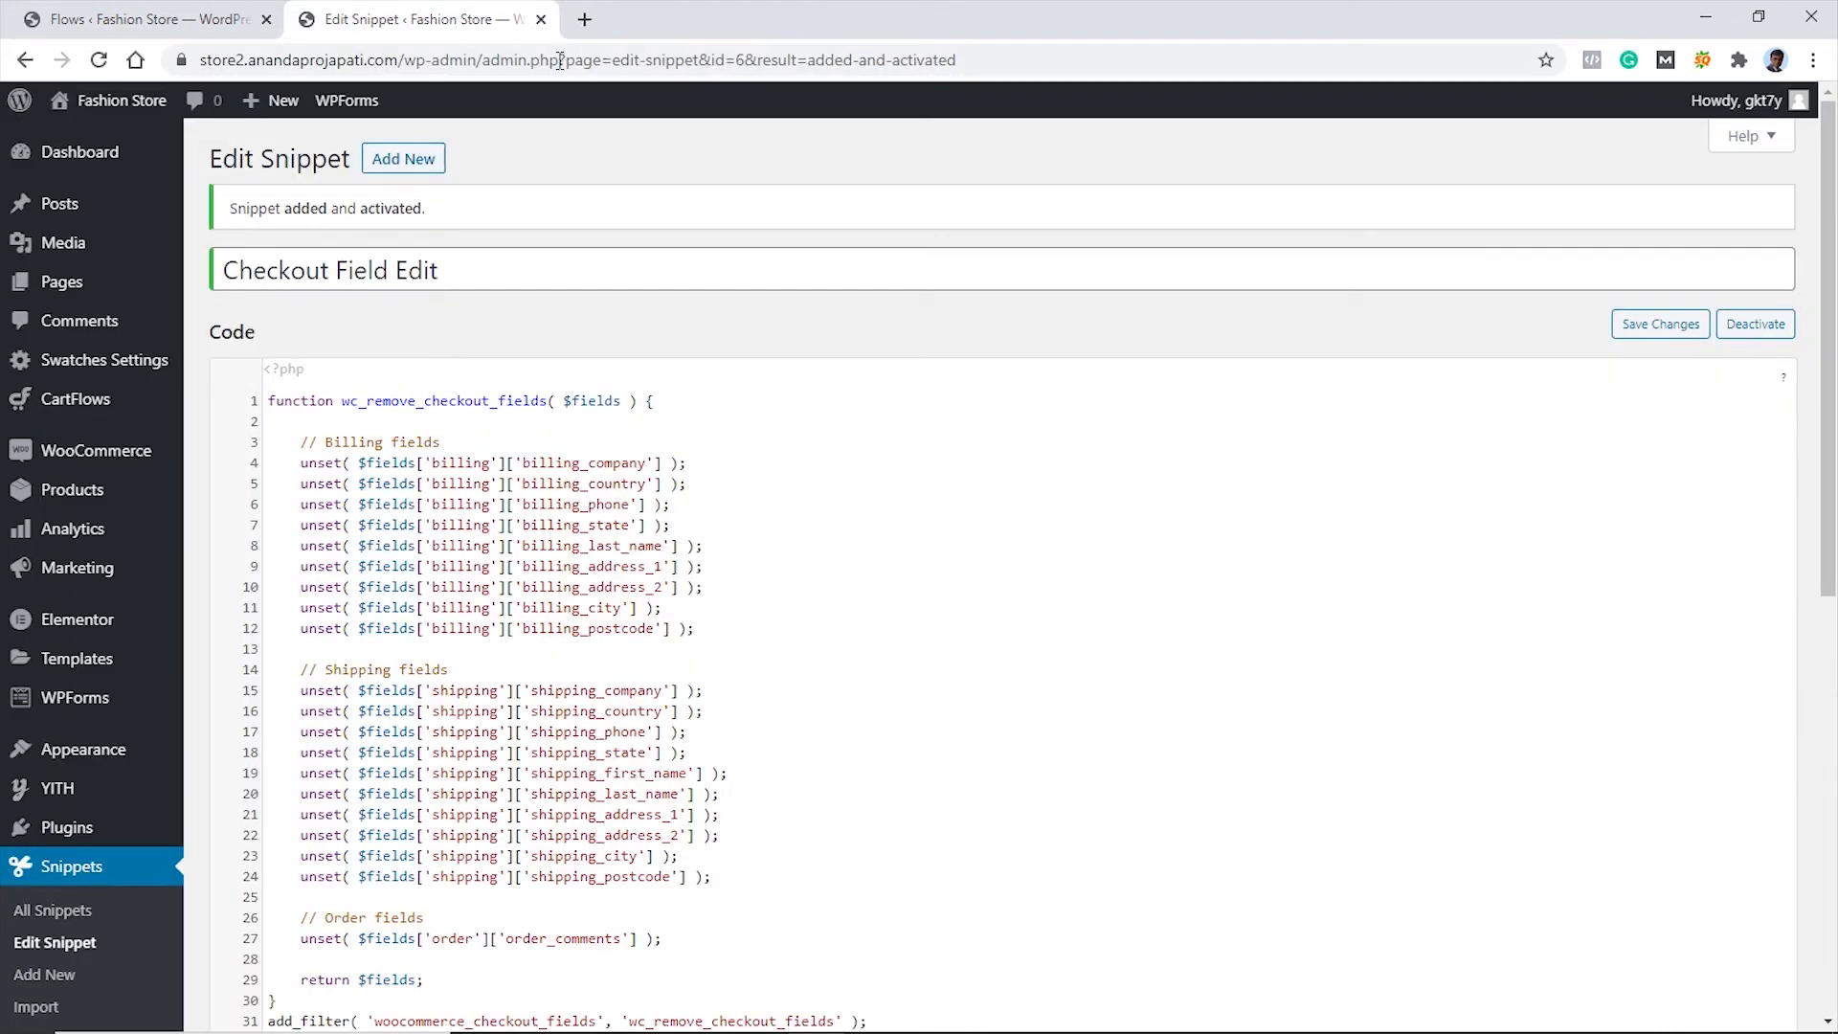
pyautogui.middleClick(410, 21)
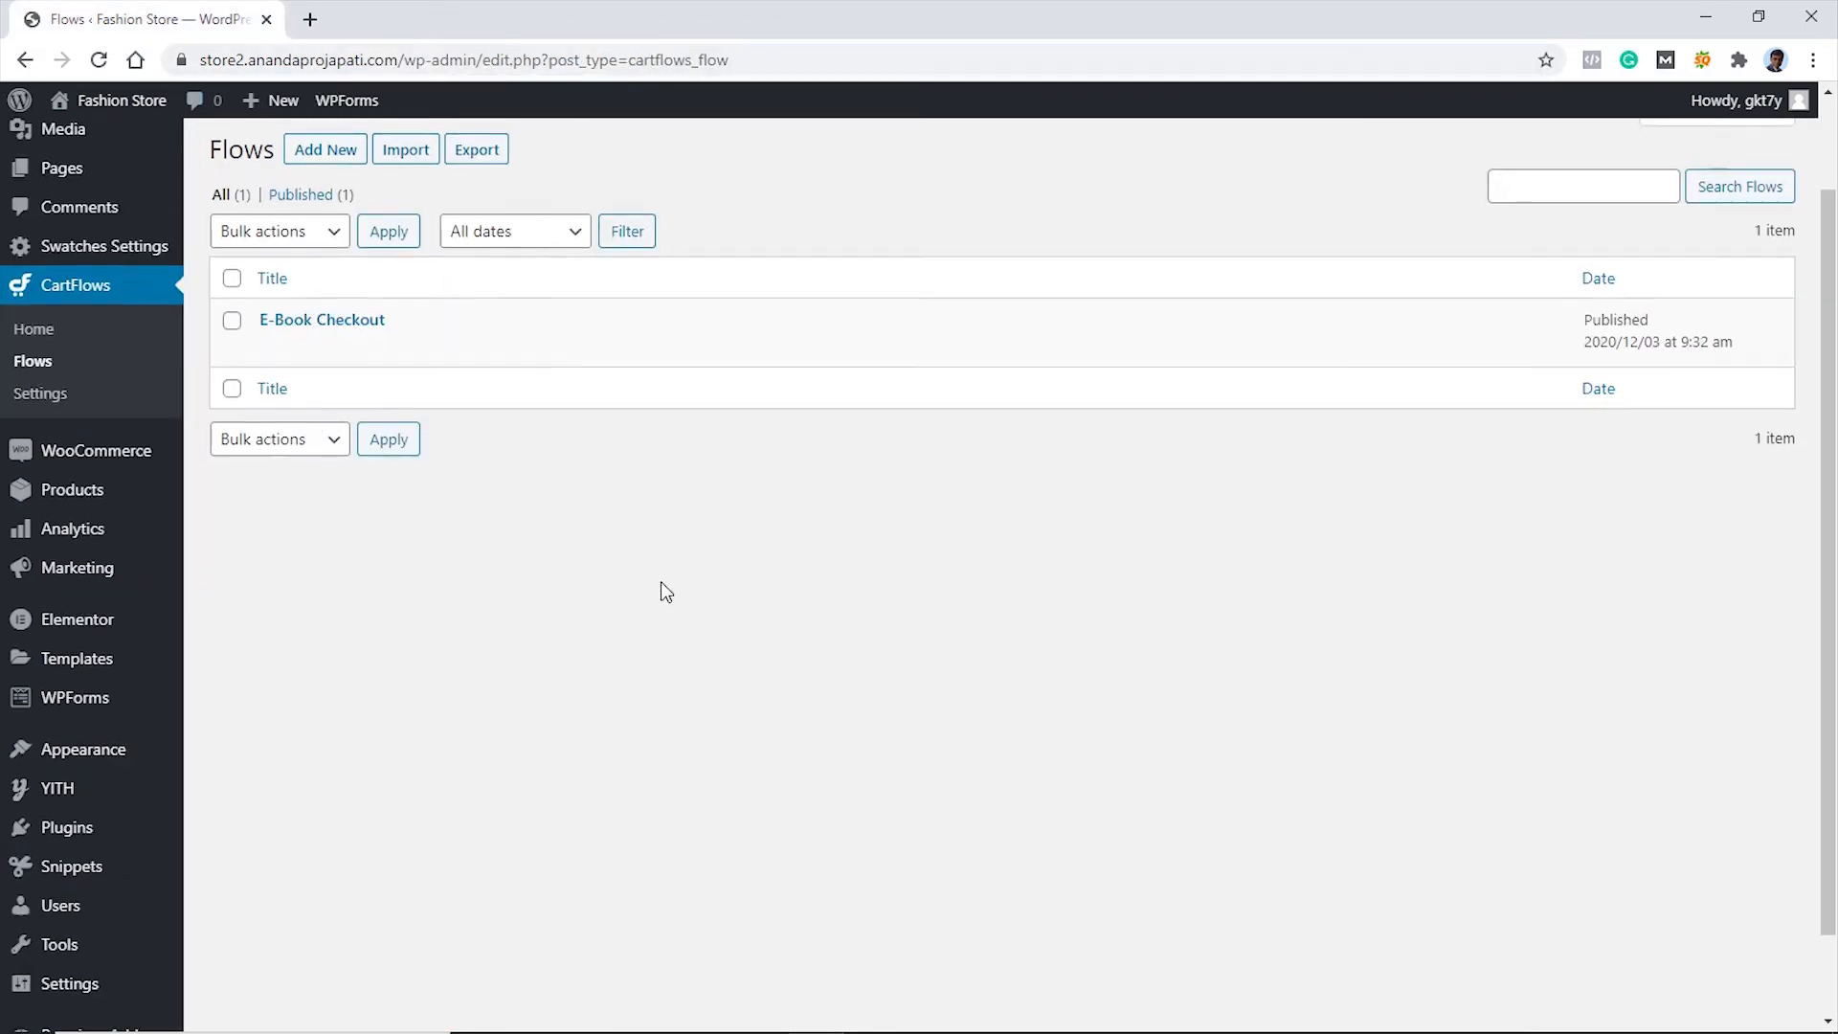
pyautogui.scroll(2, 661, 584)
pyautogui.click(274, 464)
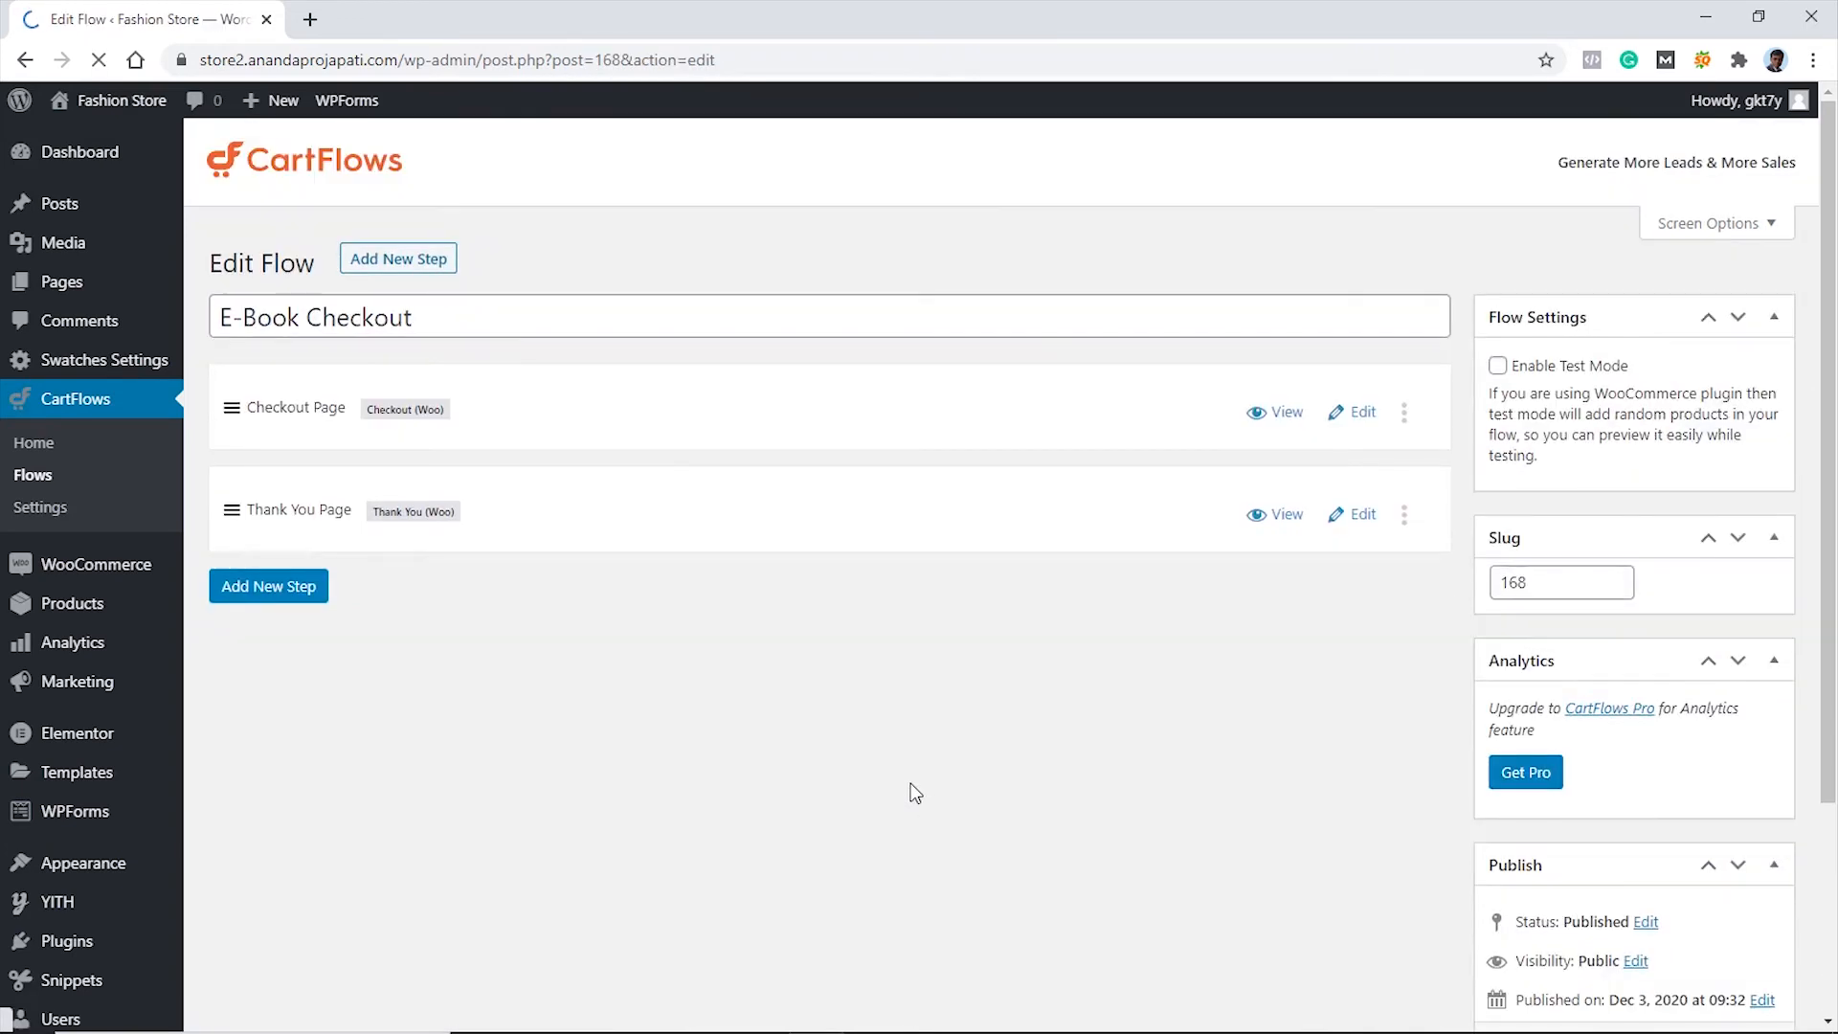
pyautogui.click(1363, 414)
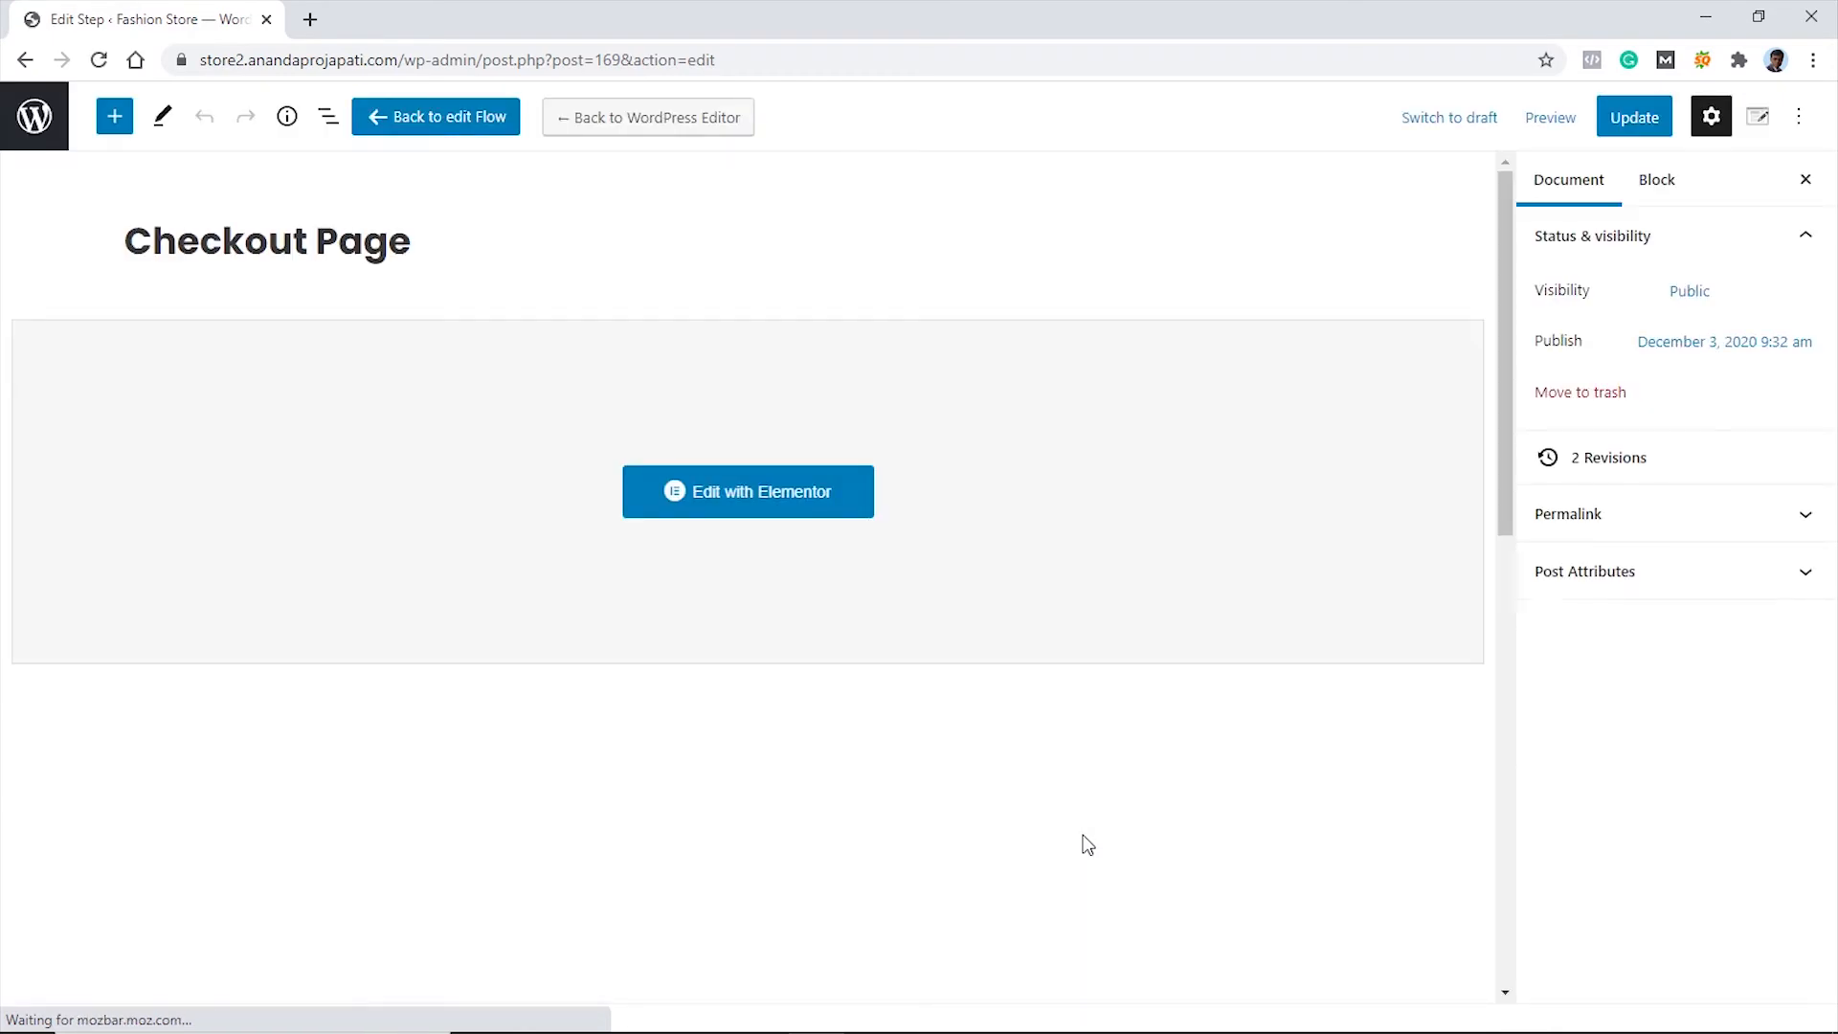
pyautogui.click(763, 501)
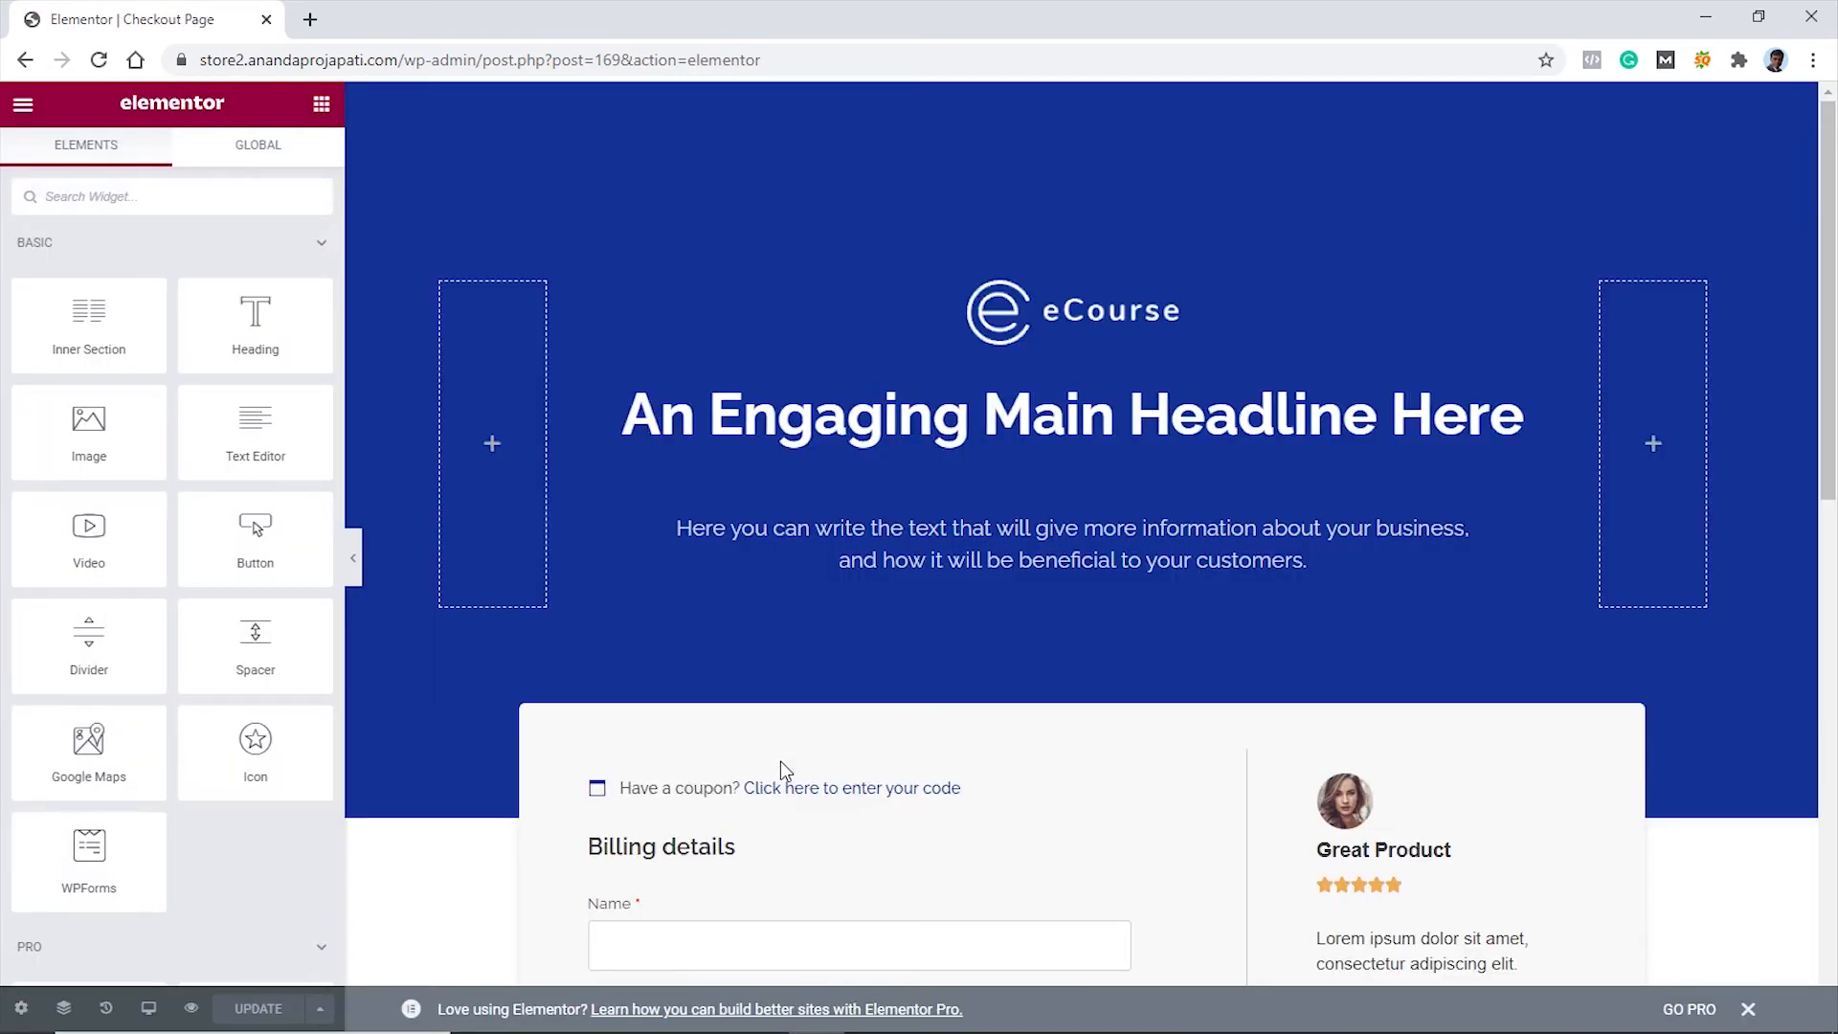
# In the 768px tablet preview, set the testimonials column to be hidden on tablet and mobile
pyautogui.click(148, 1009)
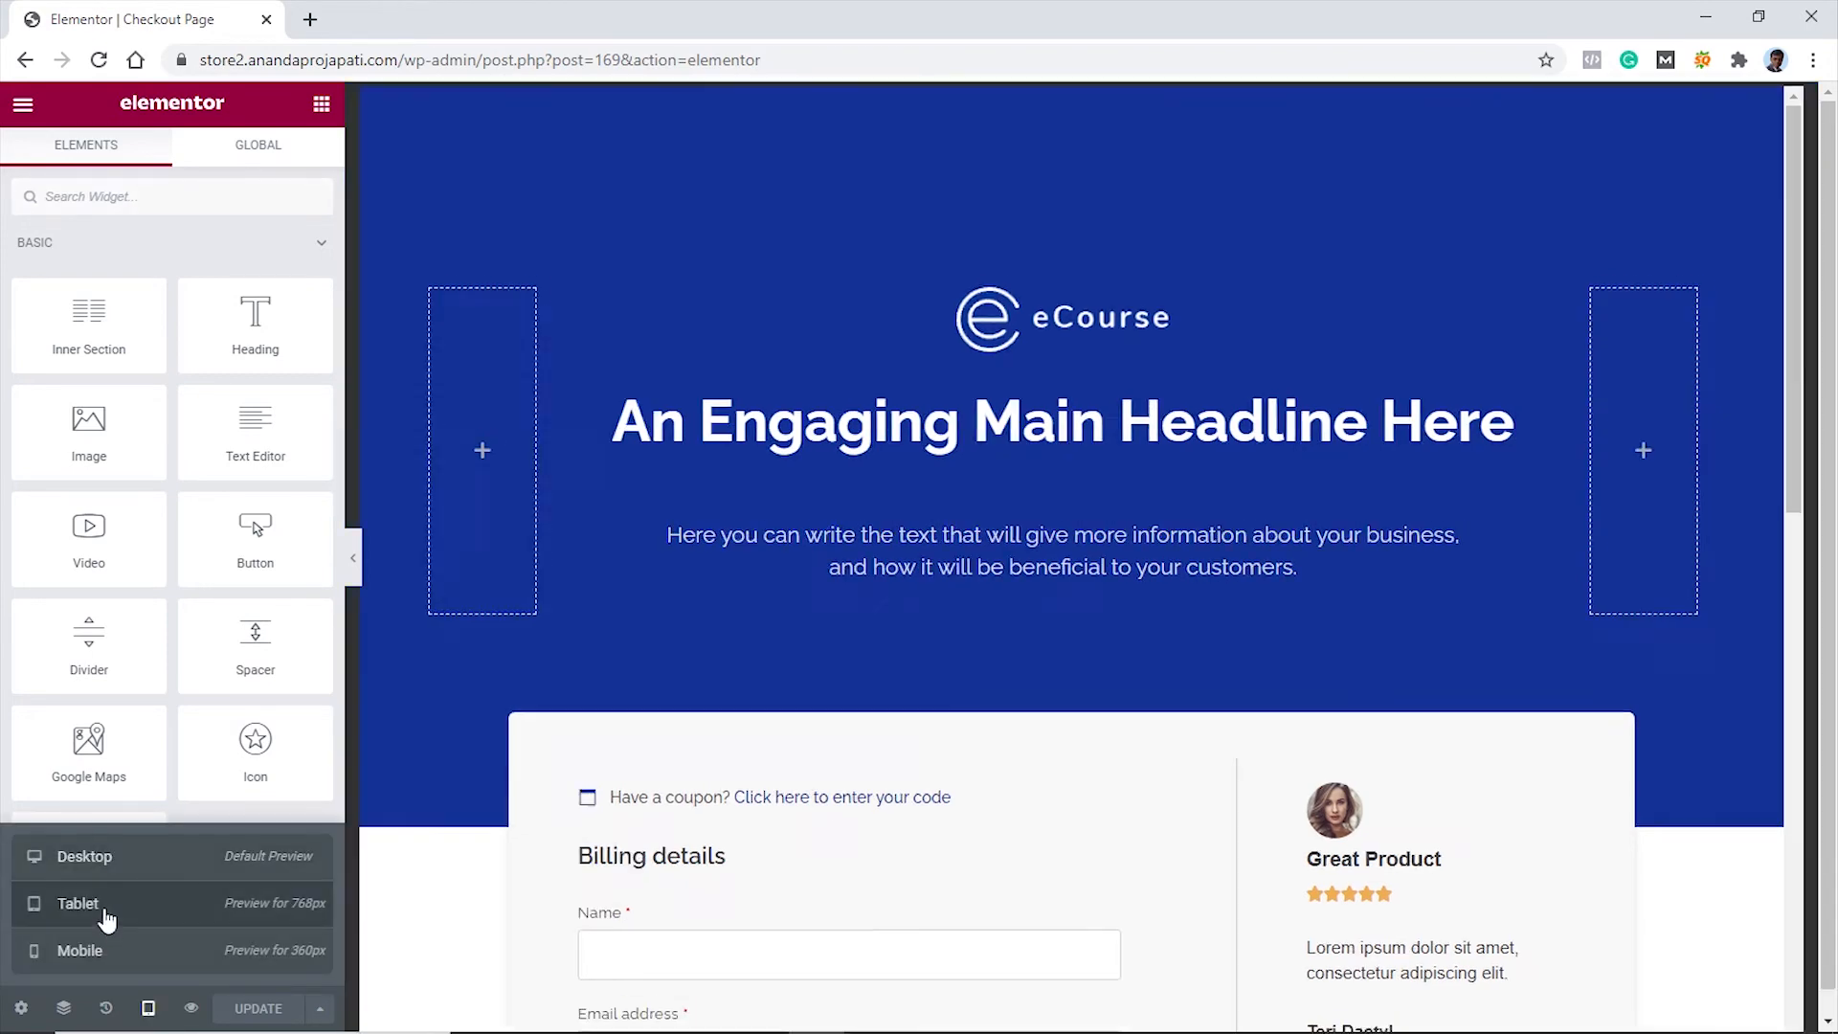
pyautogui.click(106, 918)
pyautogui.scroll(-6, 1187, 603)
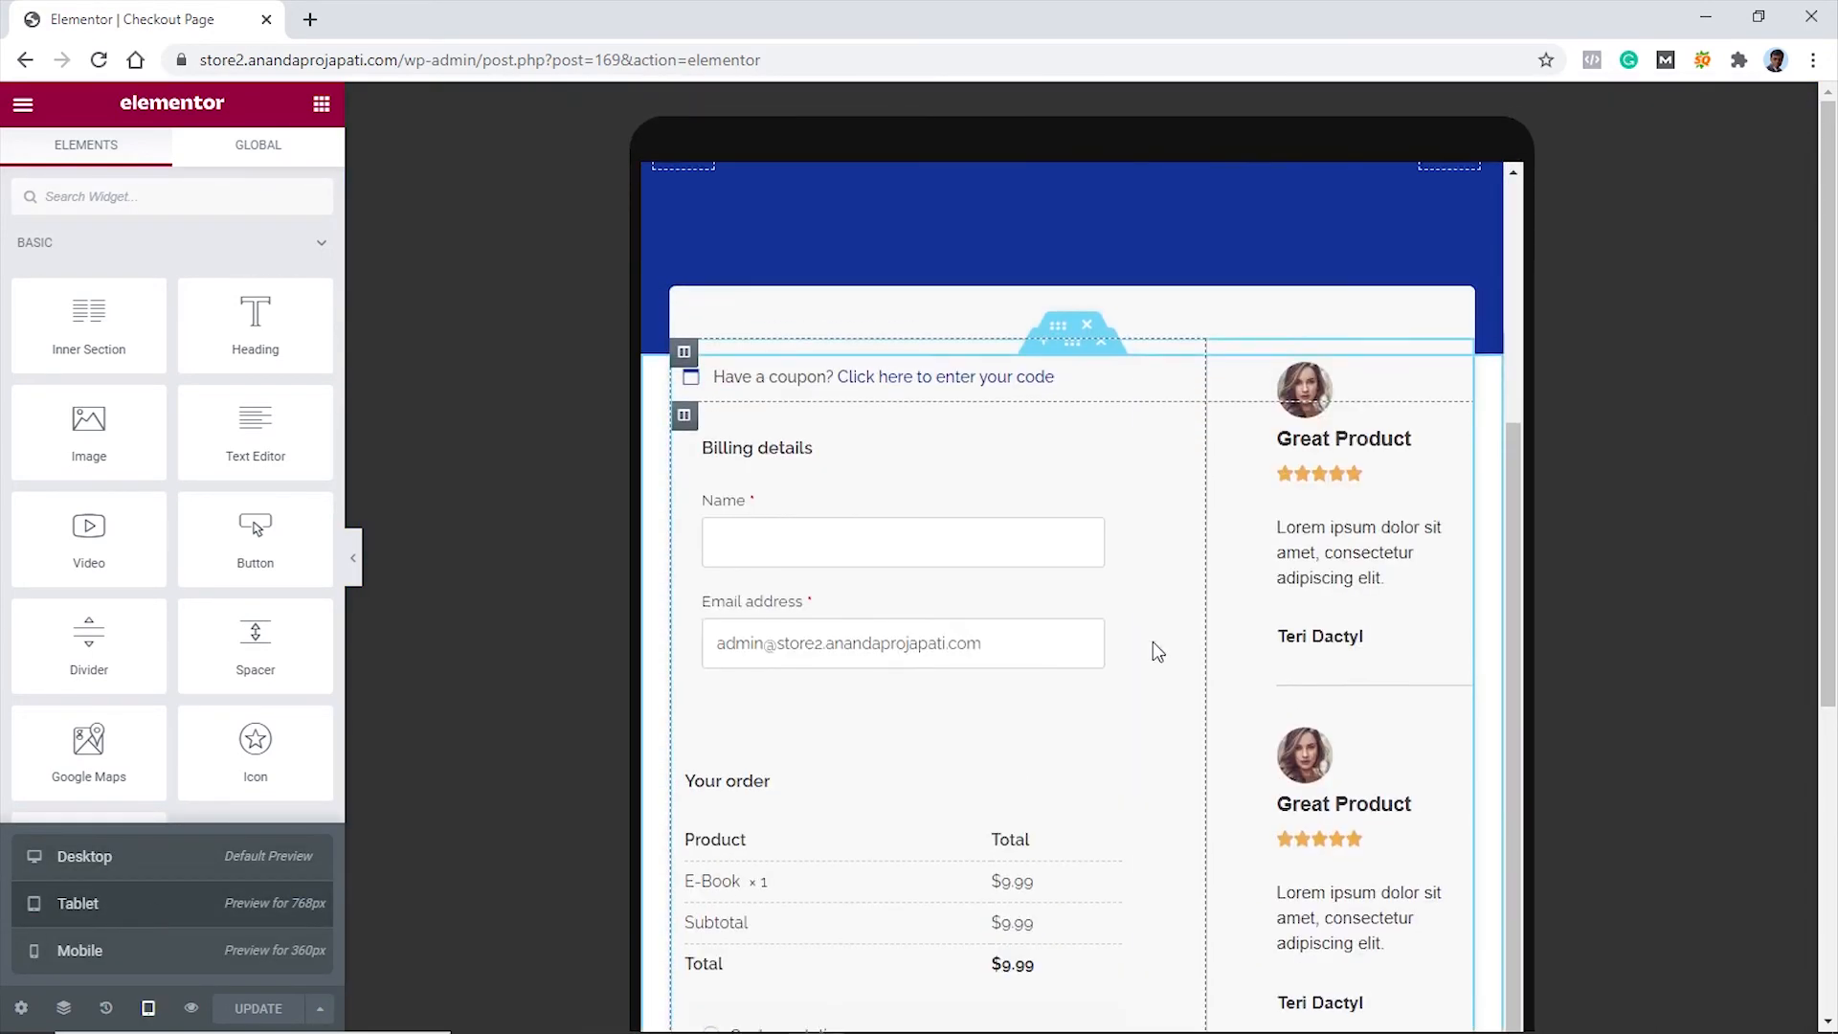
pyautogui.scroll(1, 1156, 651)
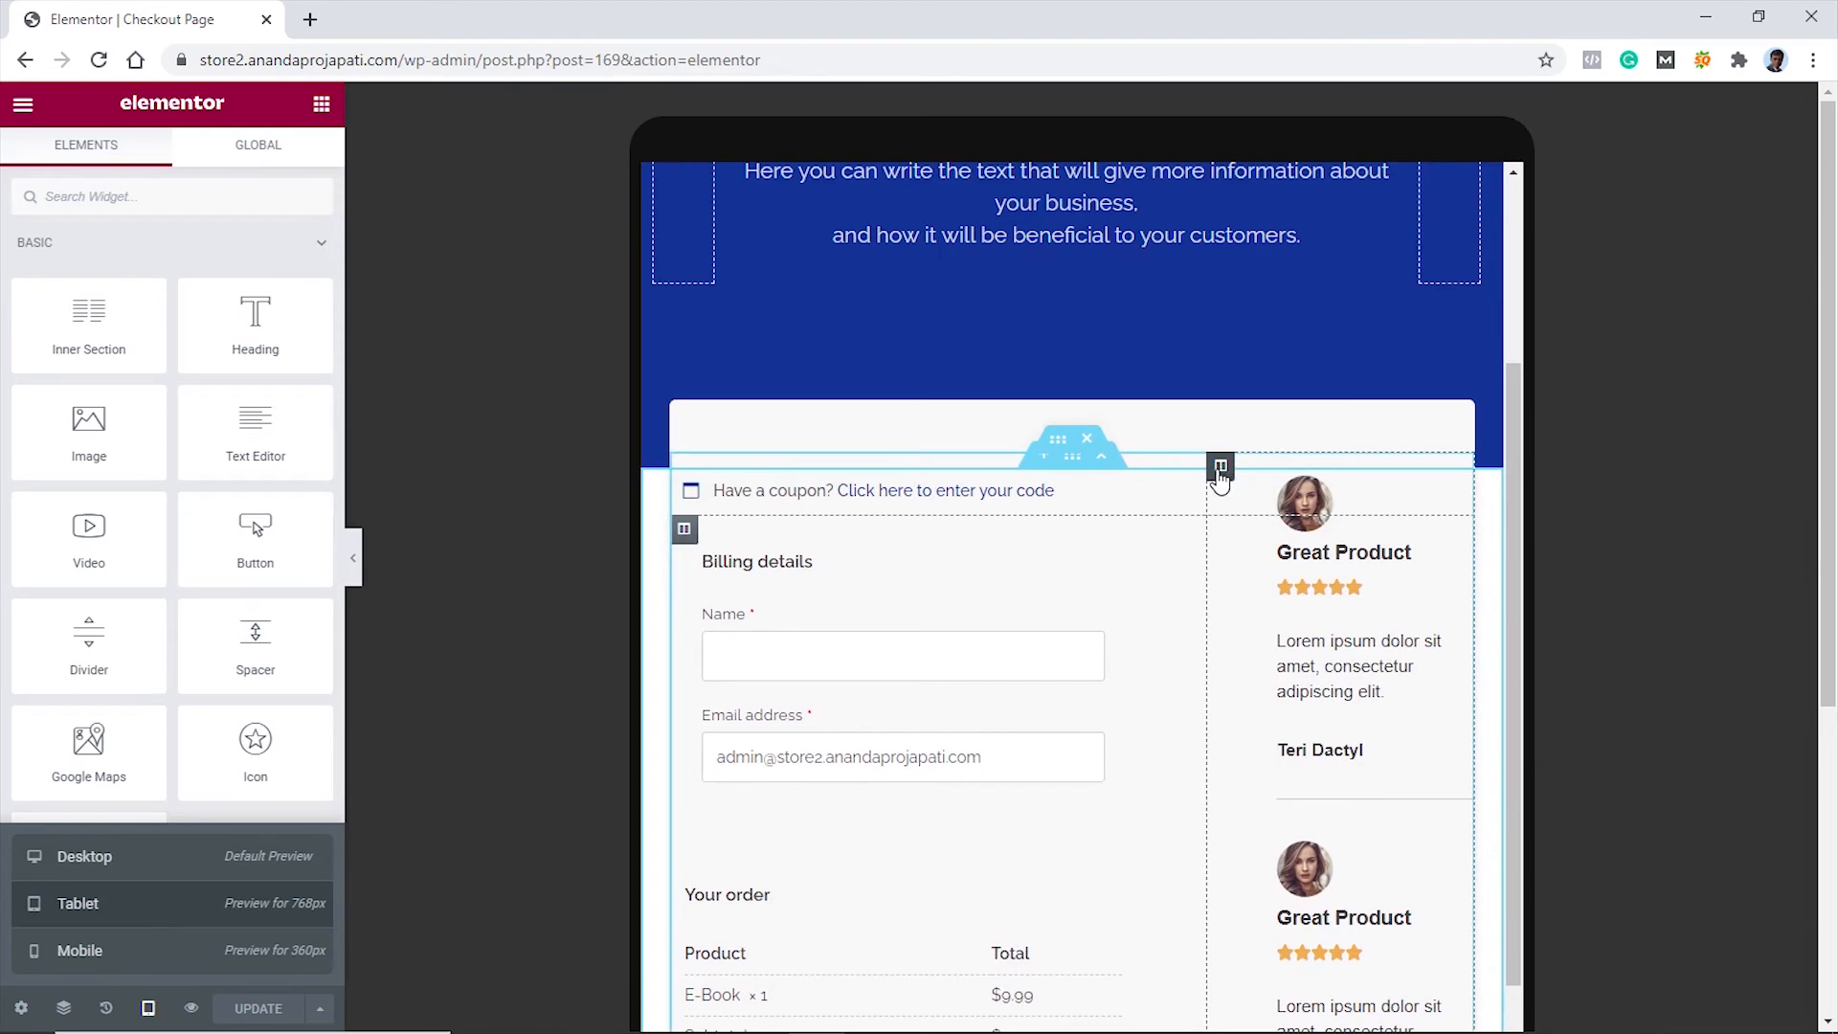
pyautogui.click(1220, 467)
pyautogui.click(286, 161)
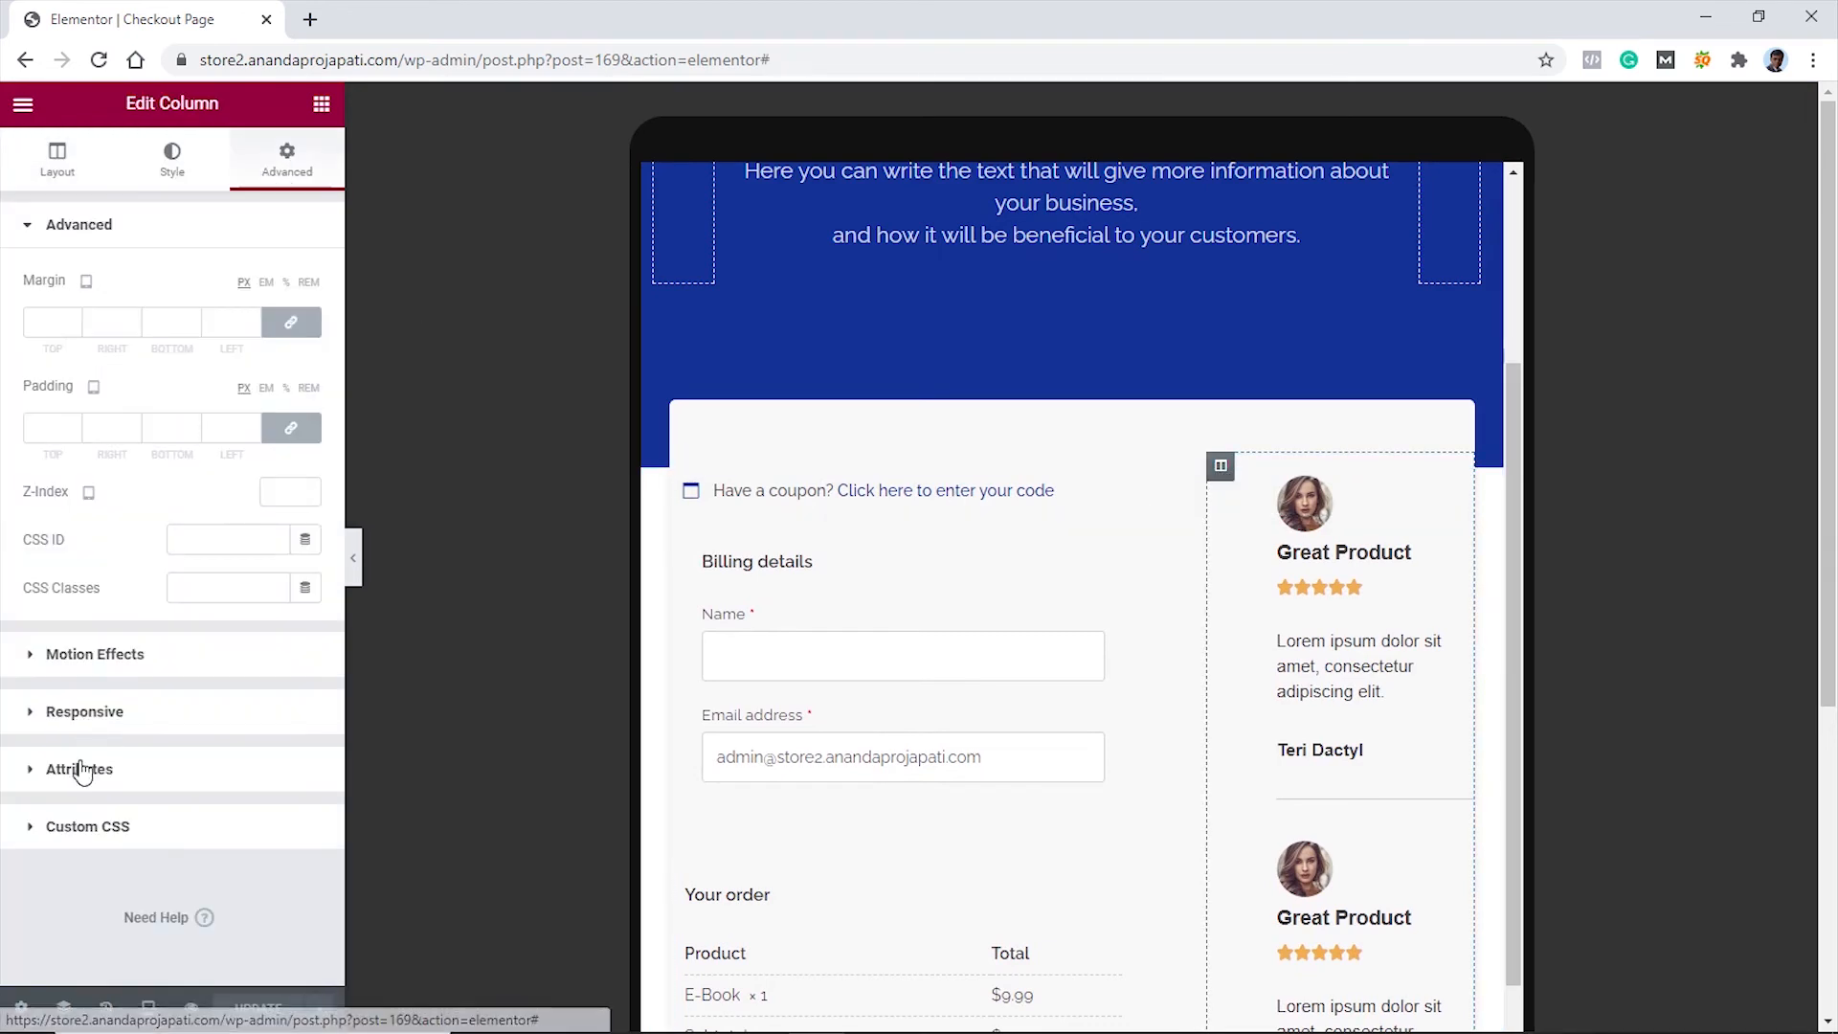
pyautogui.click(112, 711)
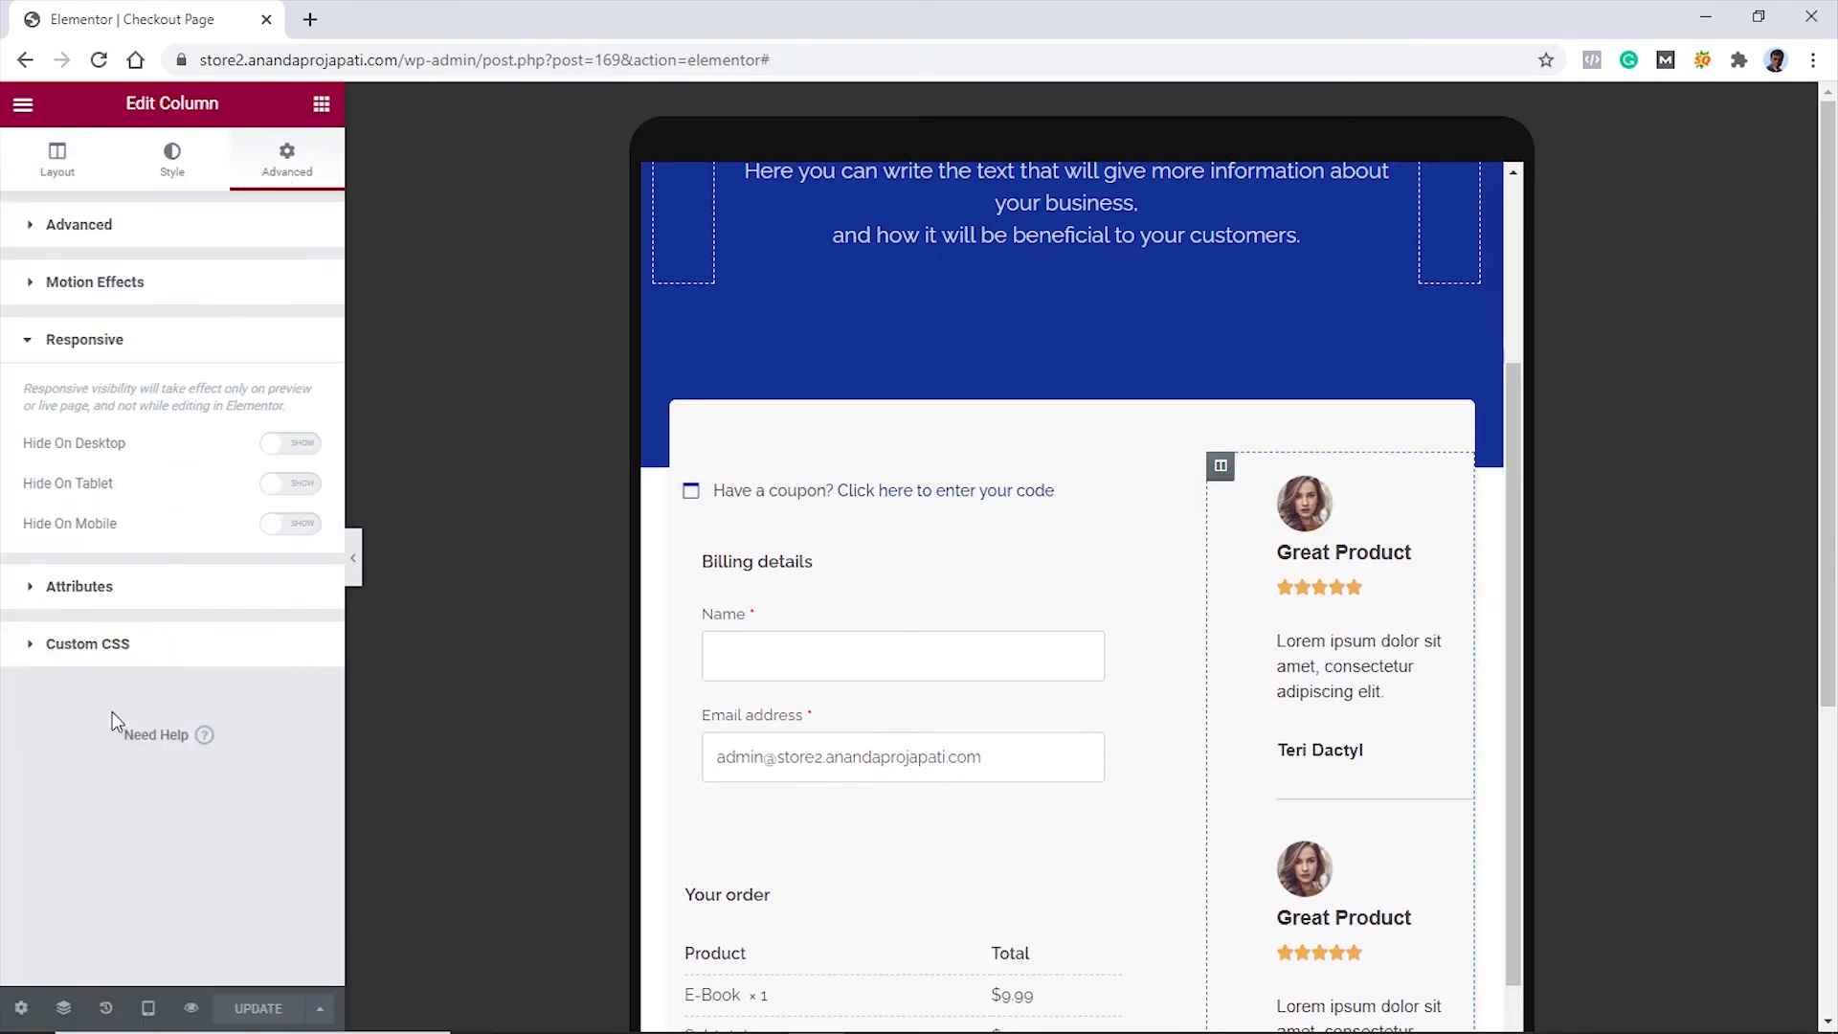
pyautogui.click(298, 486)
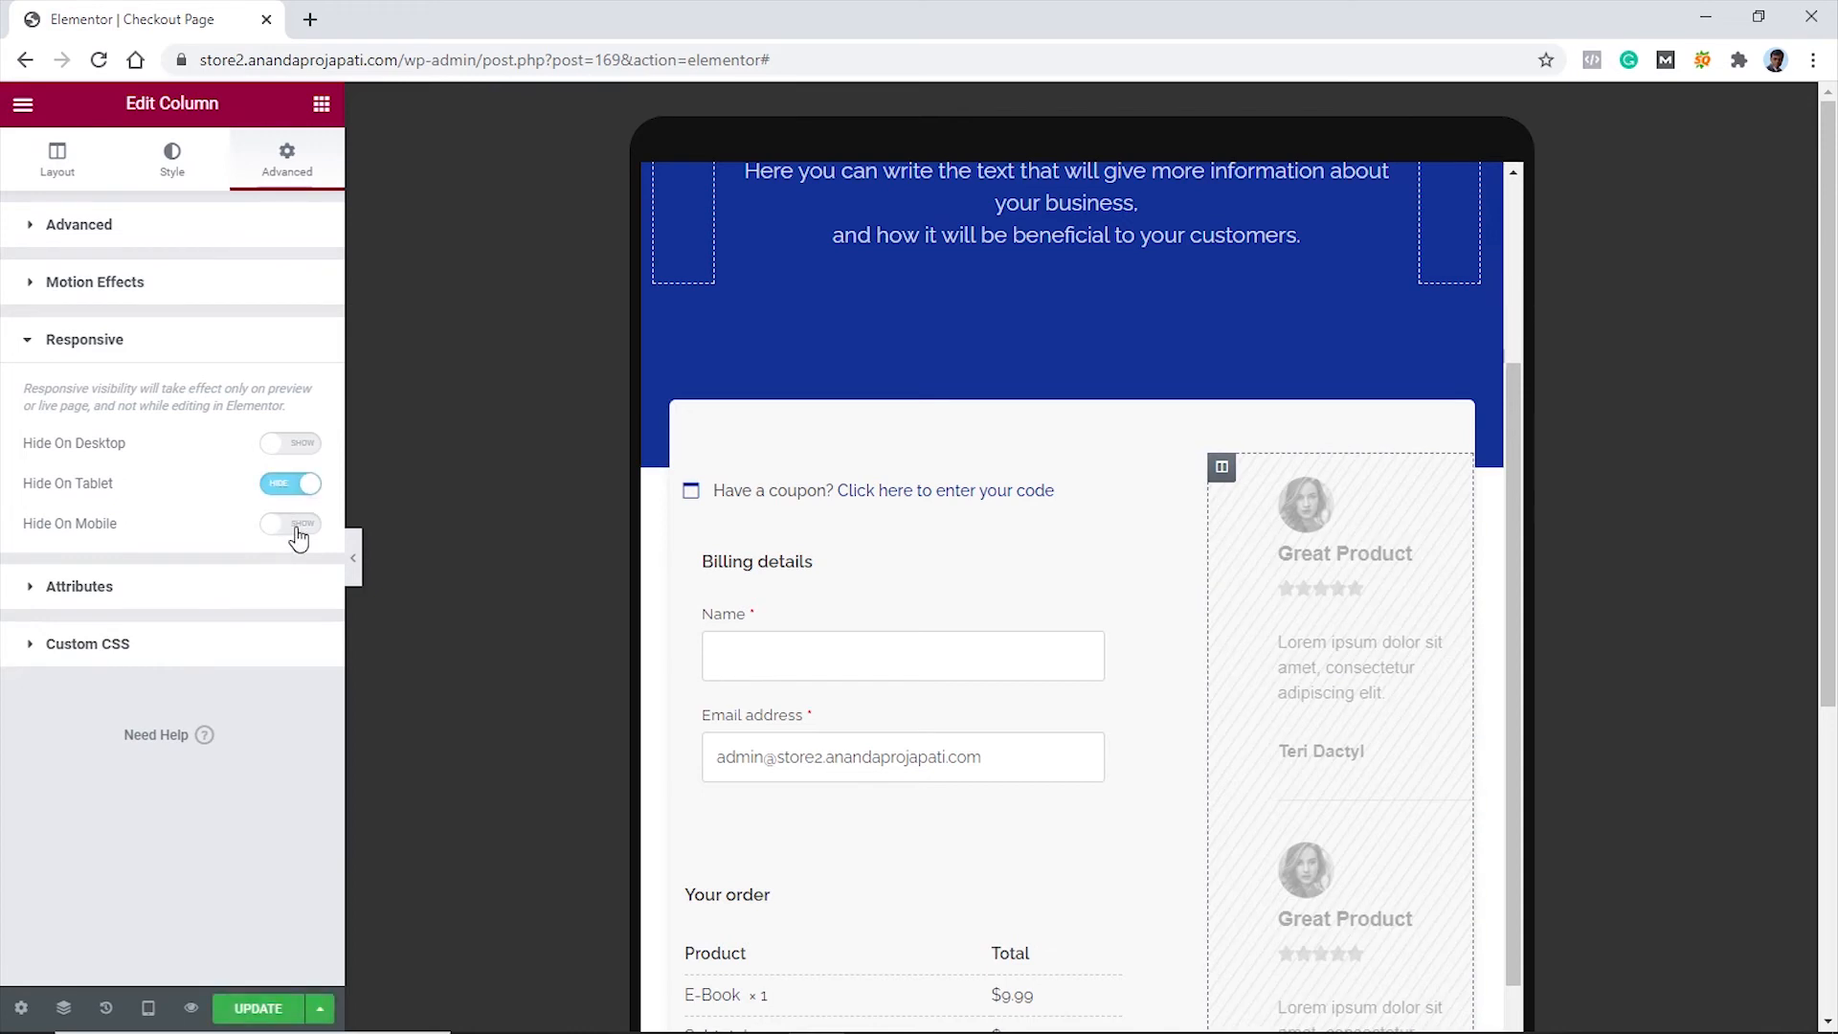
pyautogui.click(297, 526)
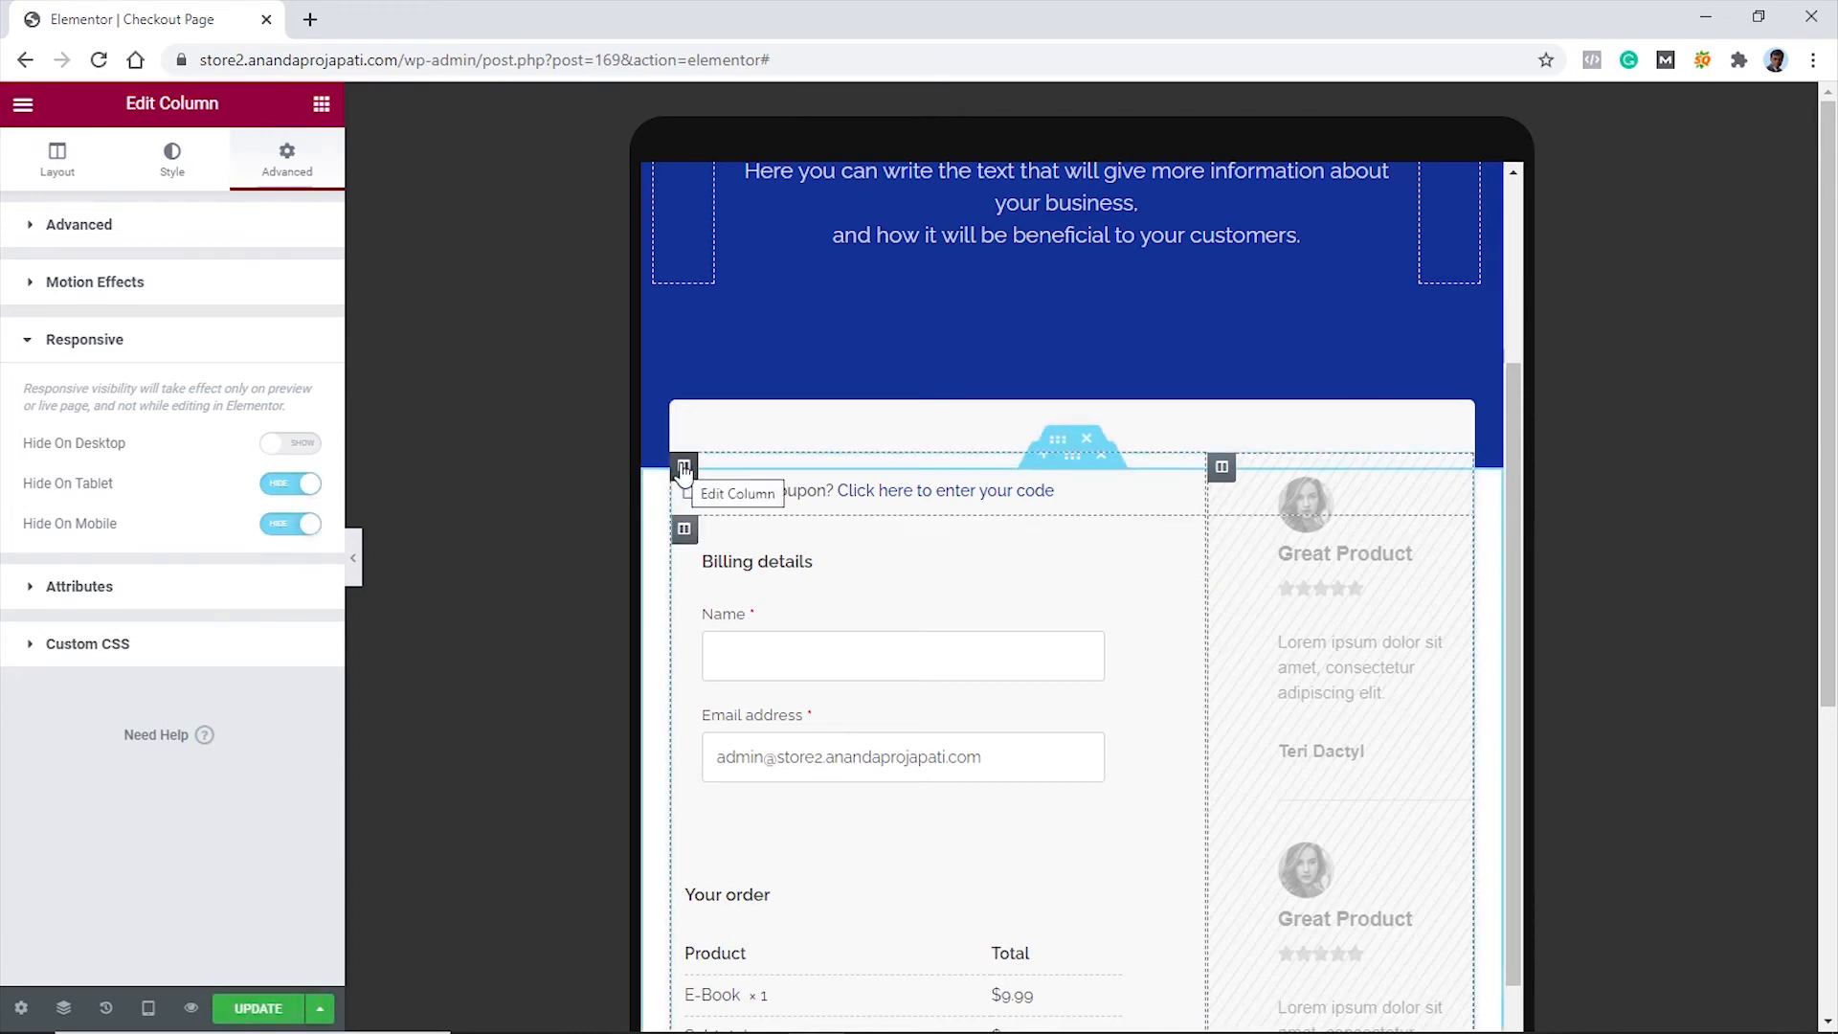
# Set the checkout form column's tablet width to 100% and check the layout down the page
pyautogui.click(684, 467)
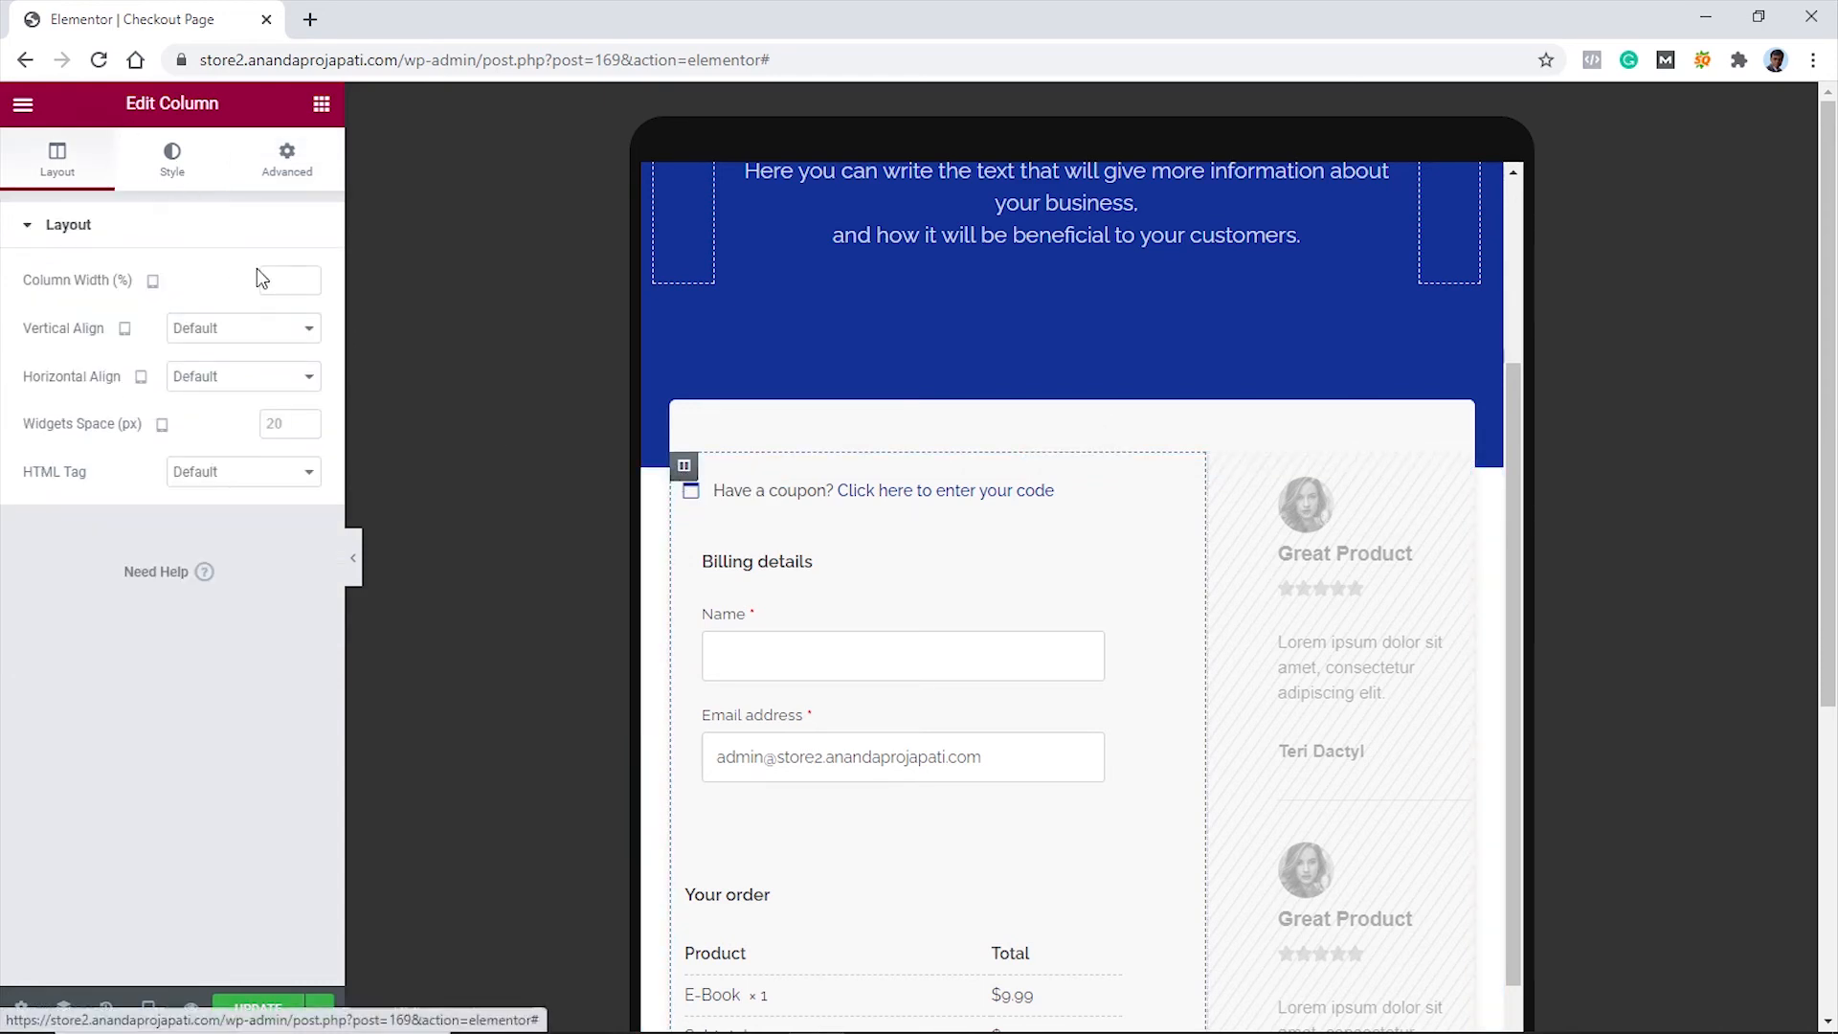
pyautogui.click(283, 283)
pyautogui.write('100')
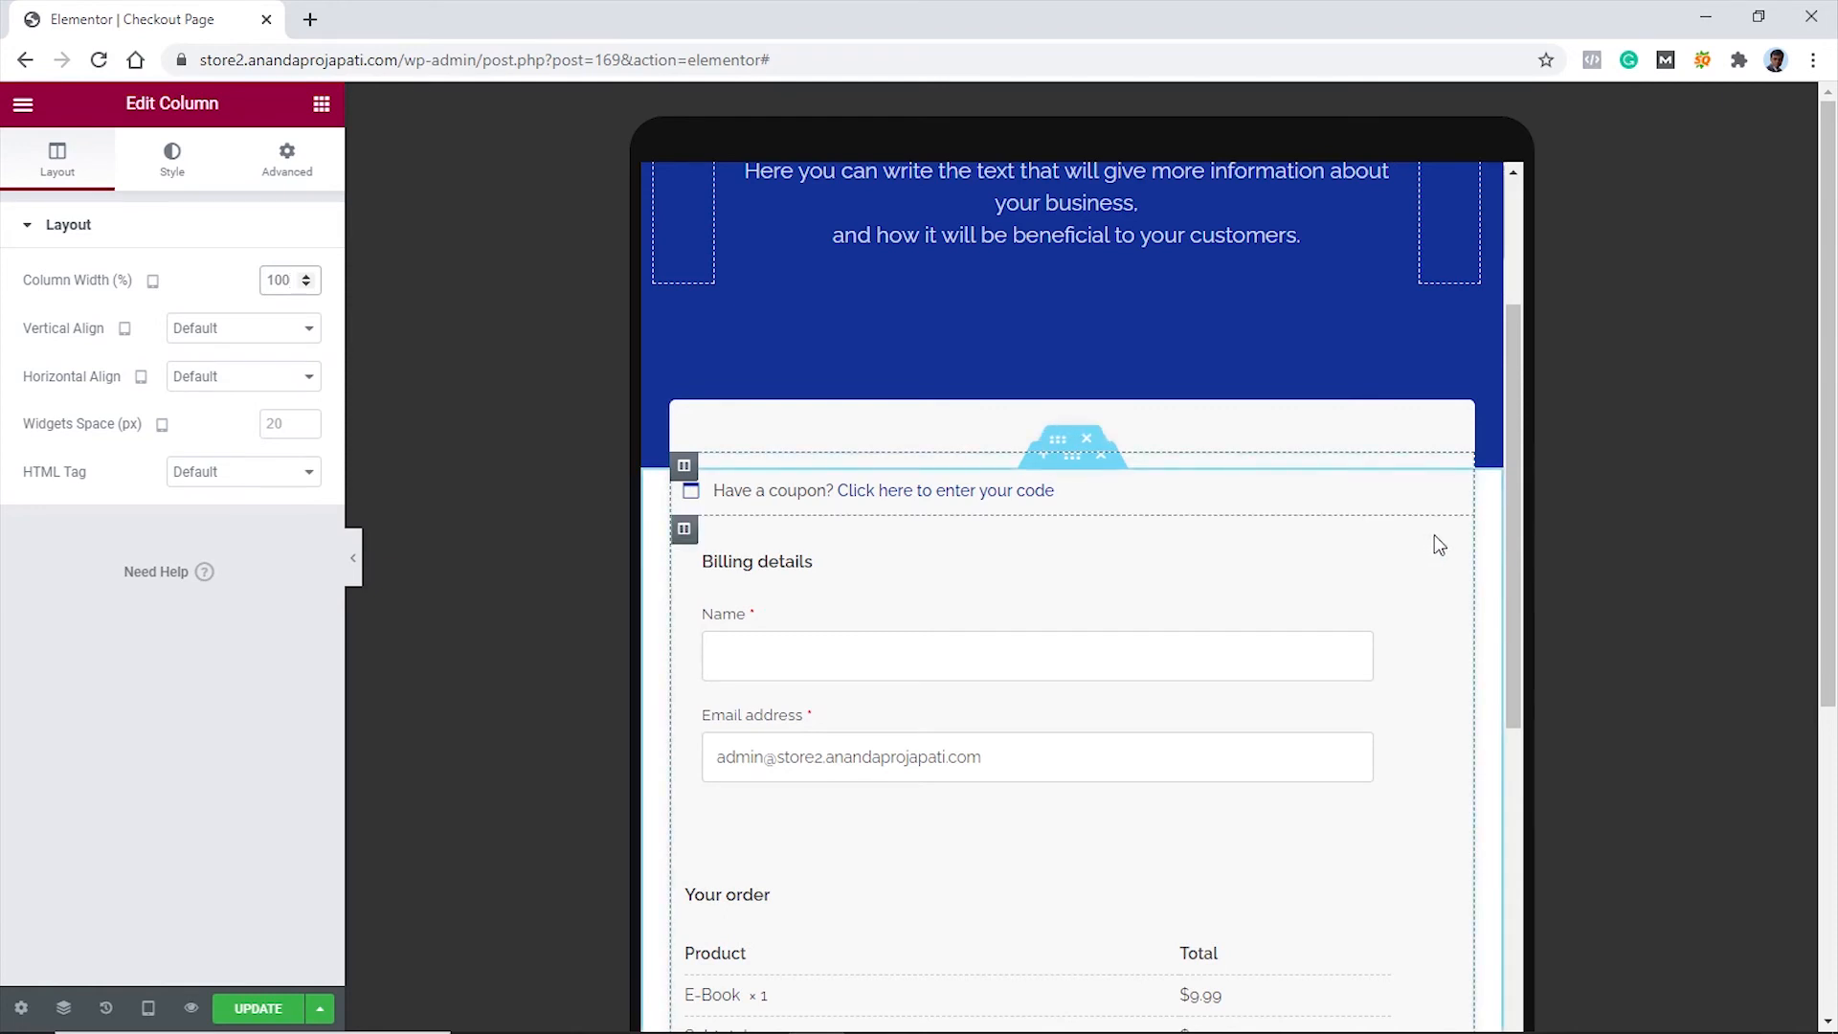
pyautogui.scroll(-2, 1413, 611)
pyautogui.scroll(-10, 1413, 610)
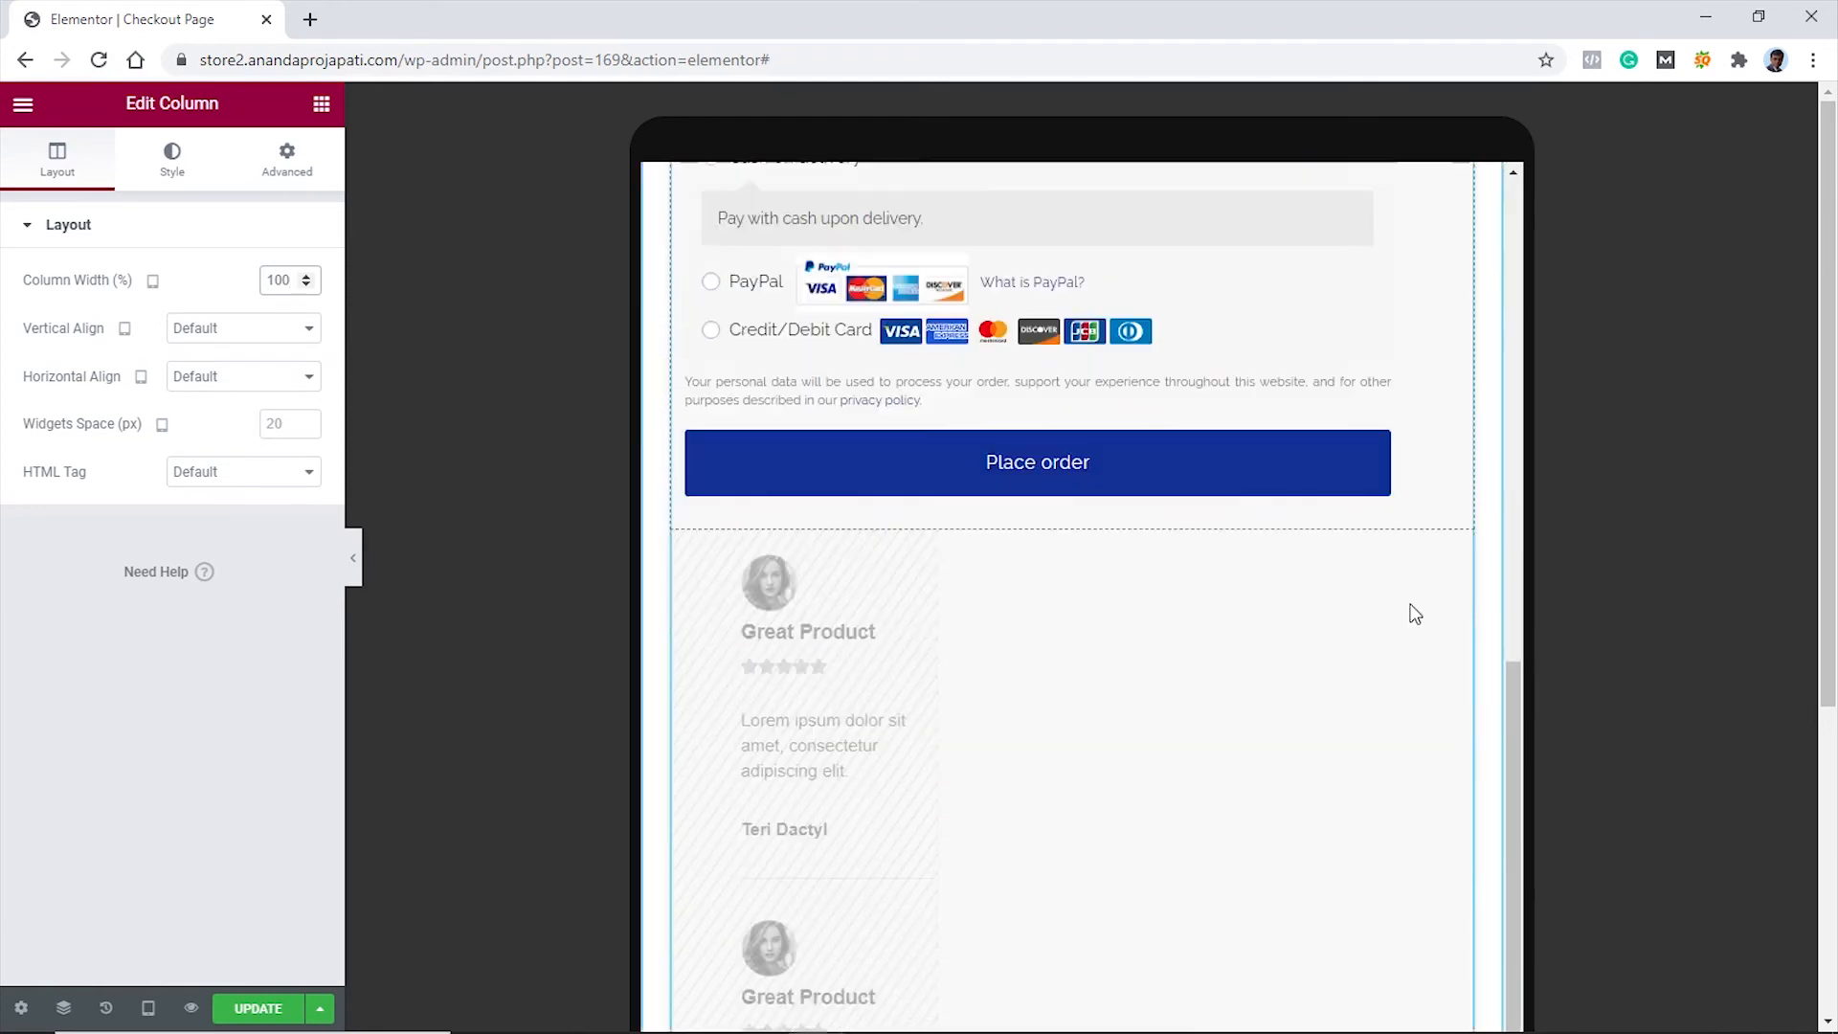
pyautogui.scroll(-5, 1409, 613)
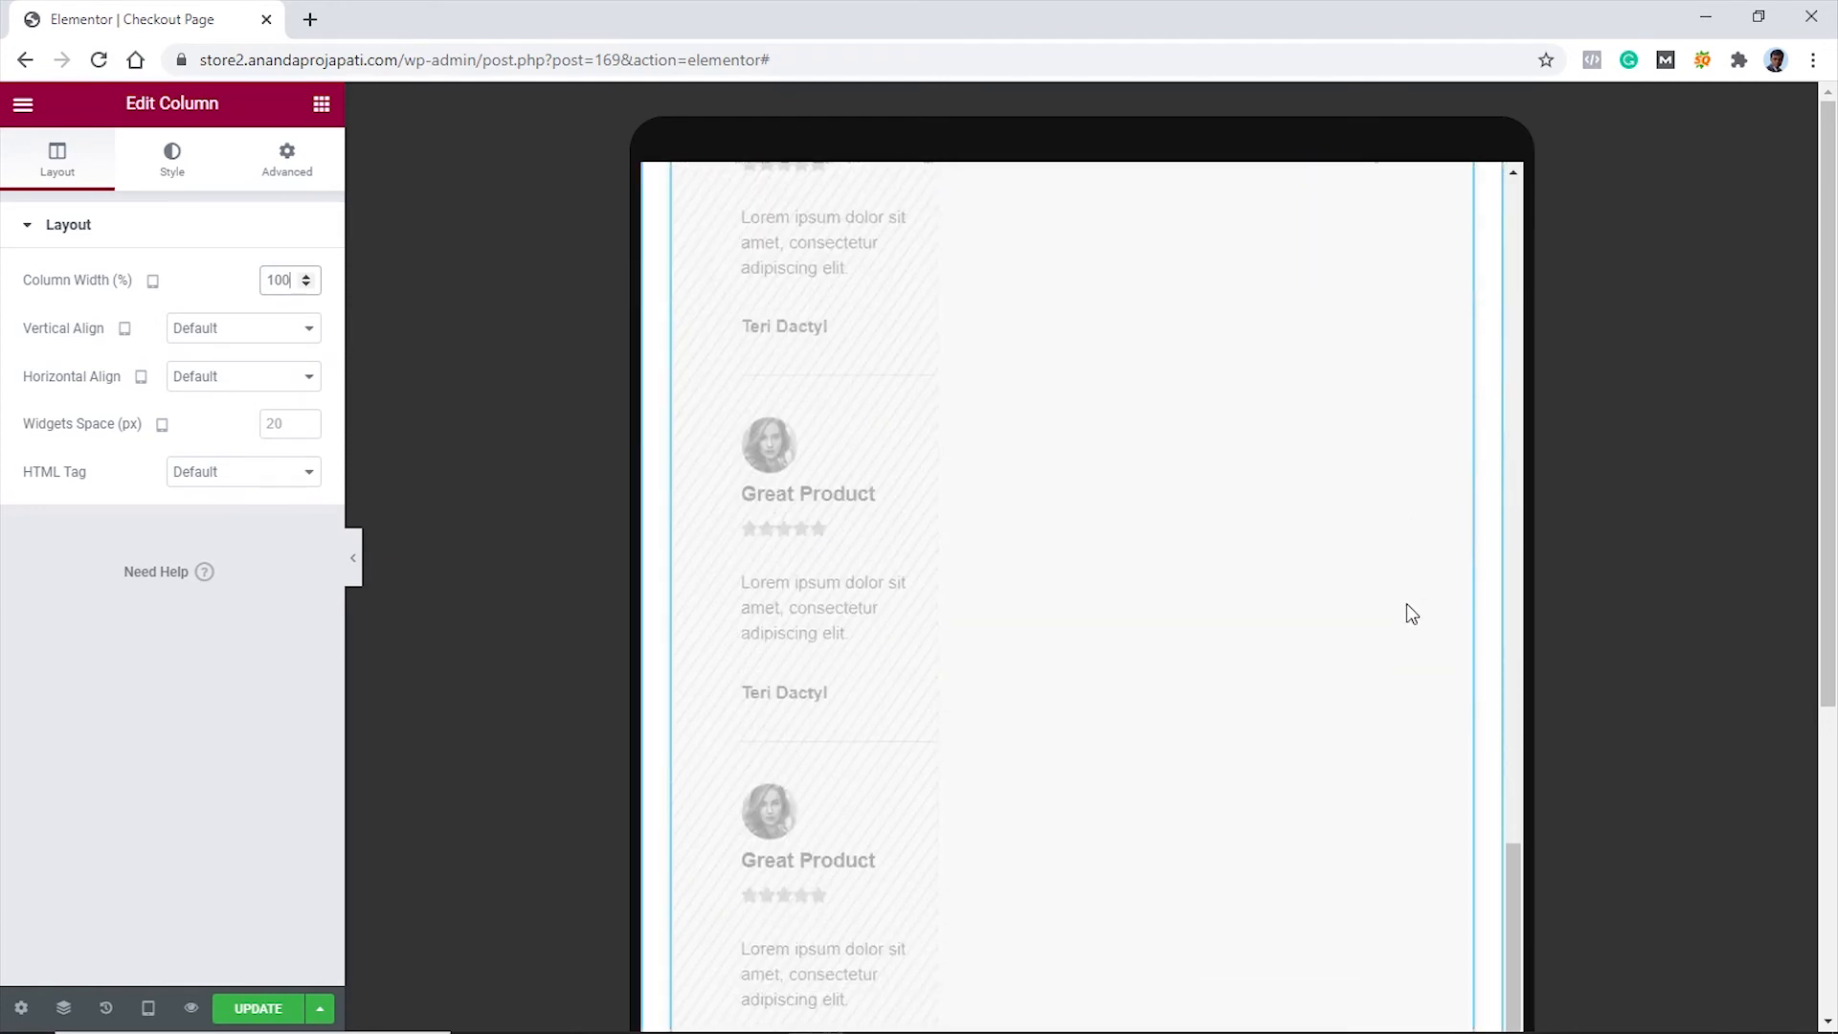
pyautogui.scroll(13, 1407, 613)
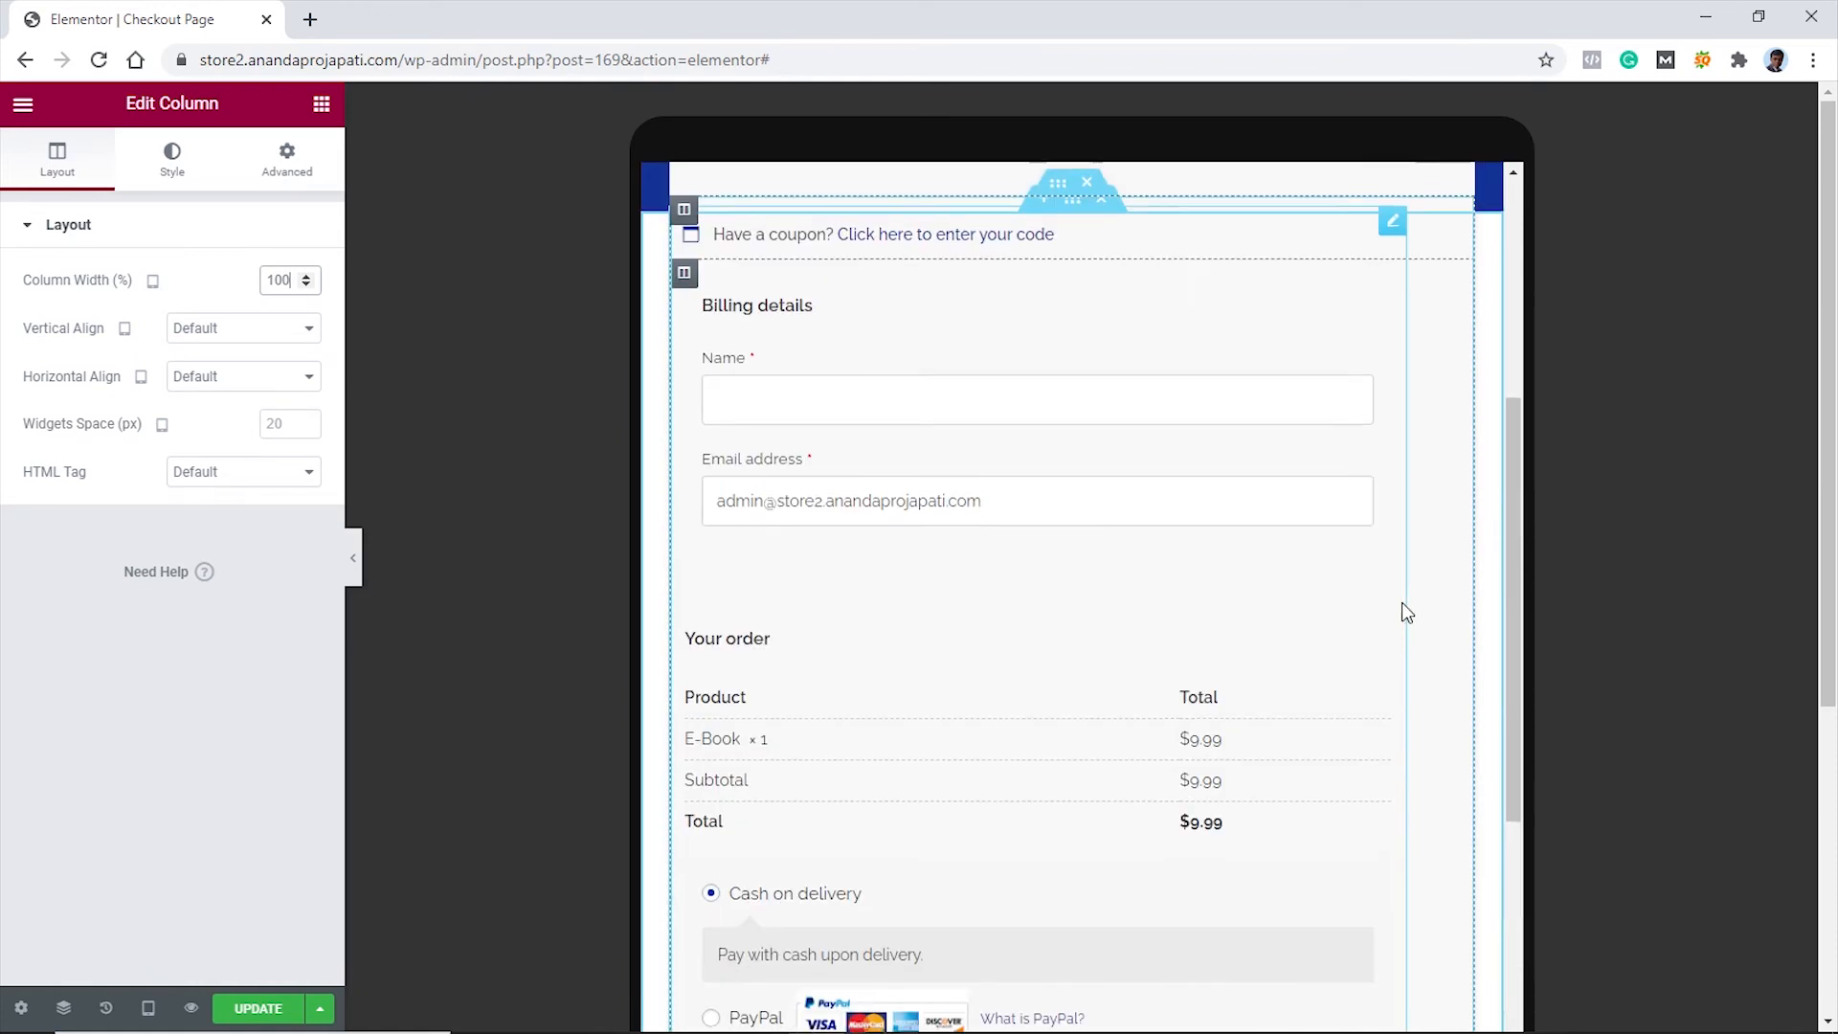
pyautogui.scroll(3, 1402, 601)
# Check the form column in the mobile preview, then return to the tablet preview and give it 20 px padding on all sides
pyautogui.click(147, 1008)
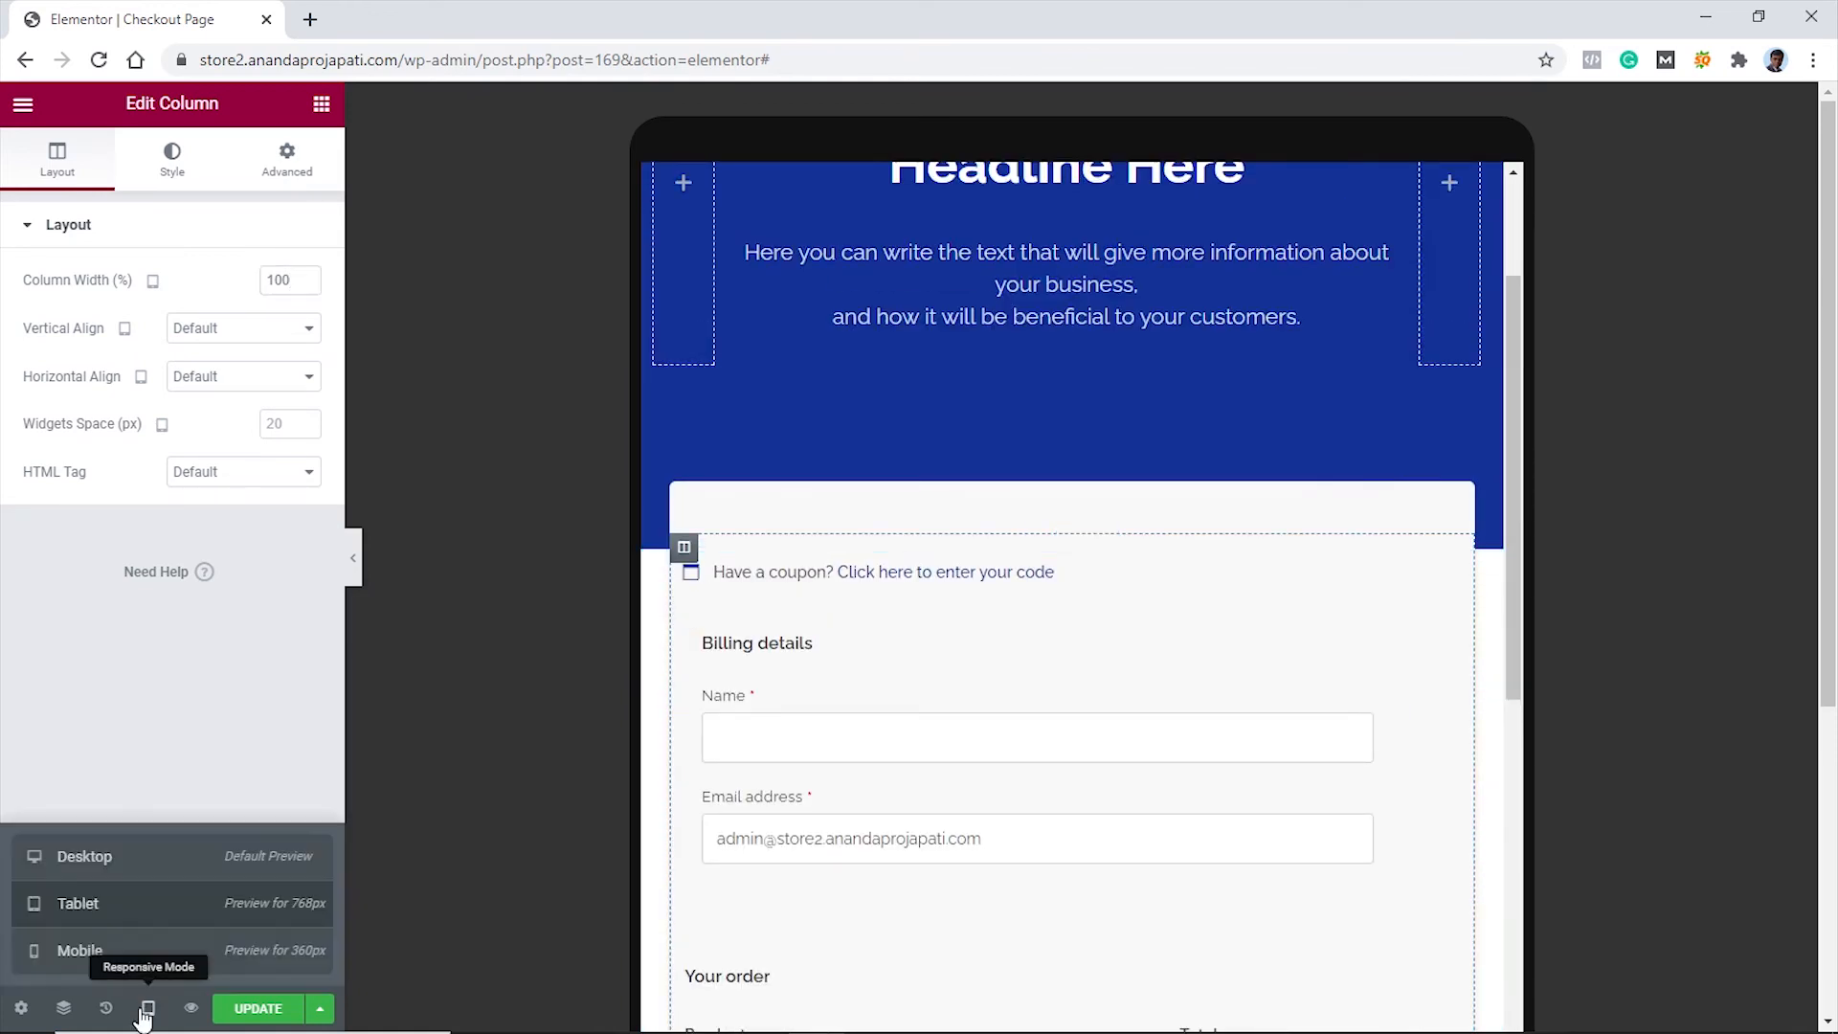
pyautogui.click(123, 953)
pyautogui.scroll(-6, 1207, 586)
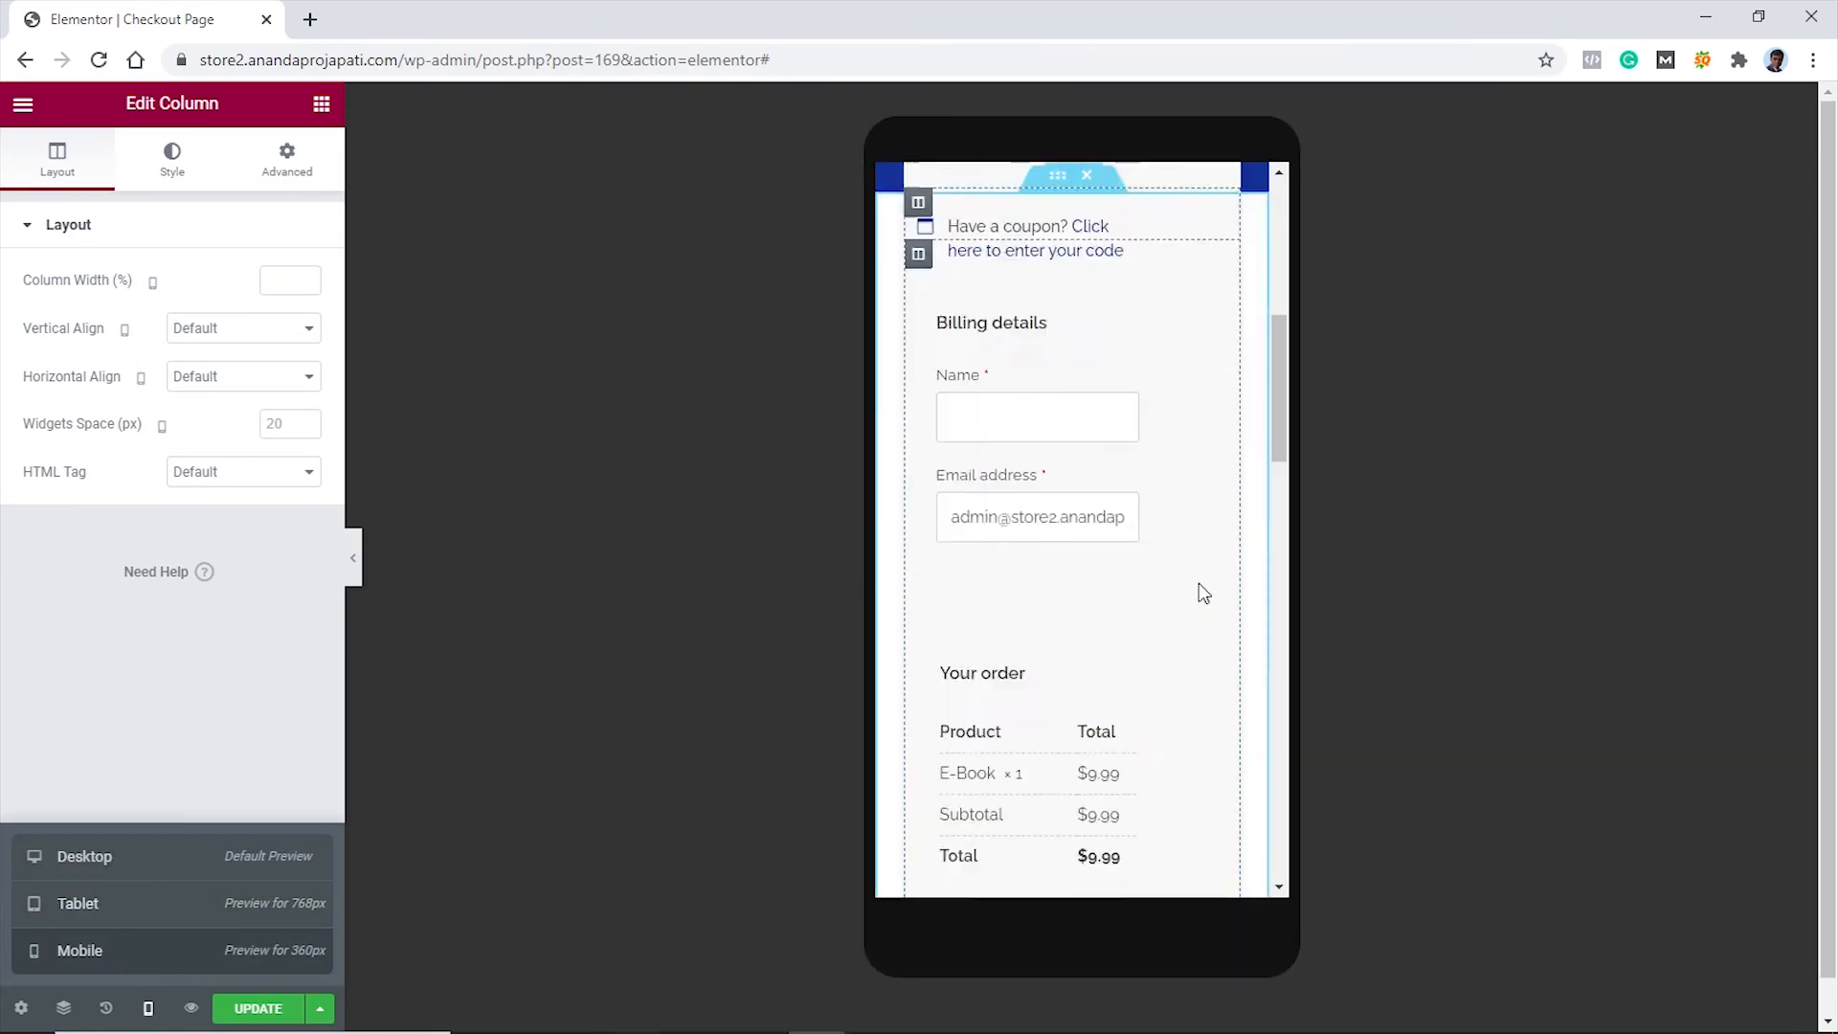
pyautogui.scroll(4, 1206, 590)
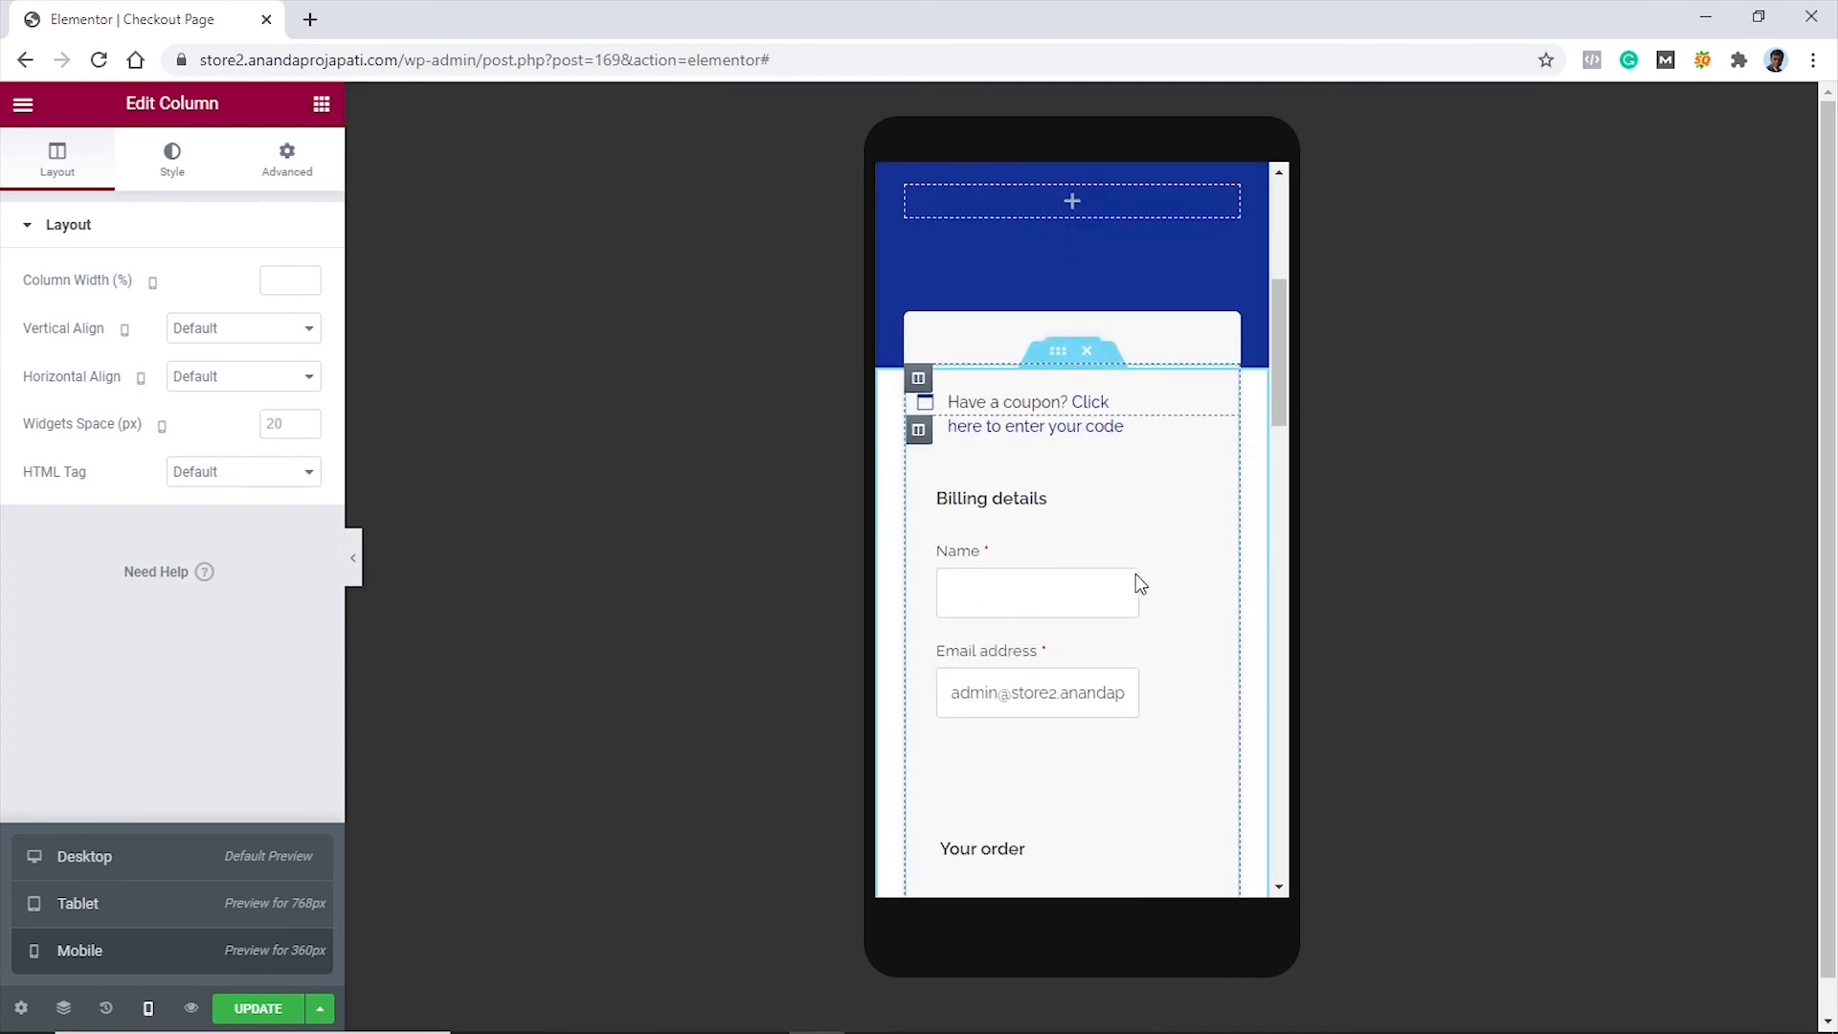
pyautogui.click(144, 904)
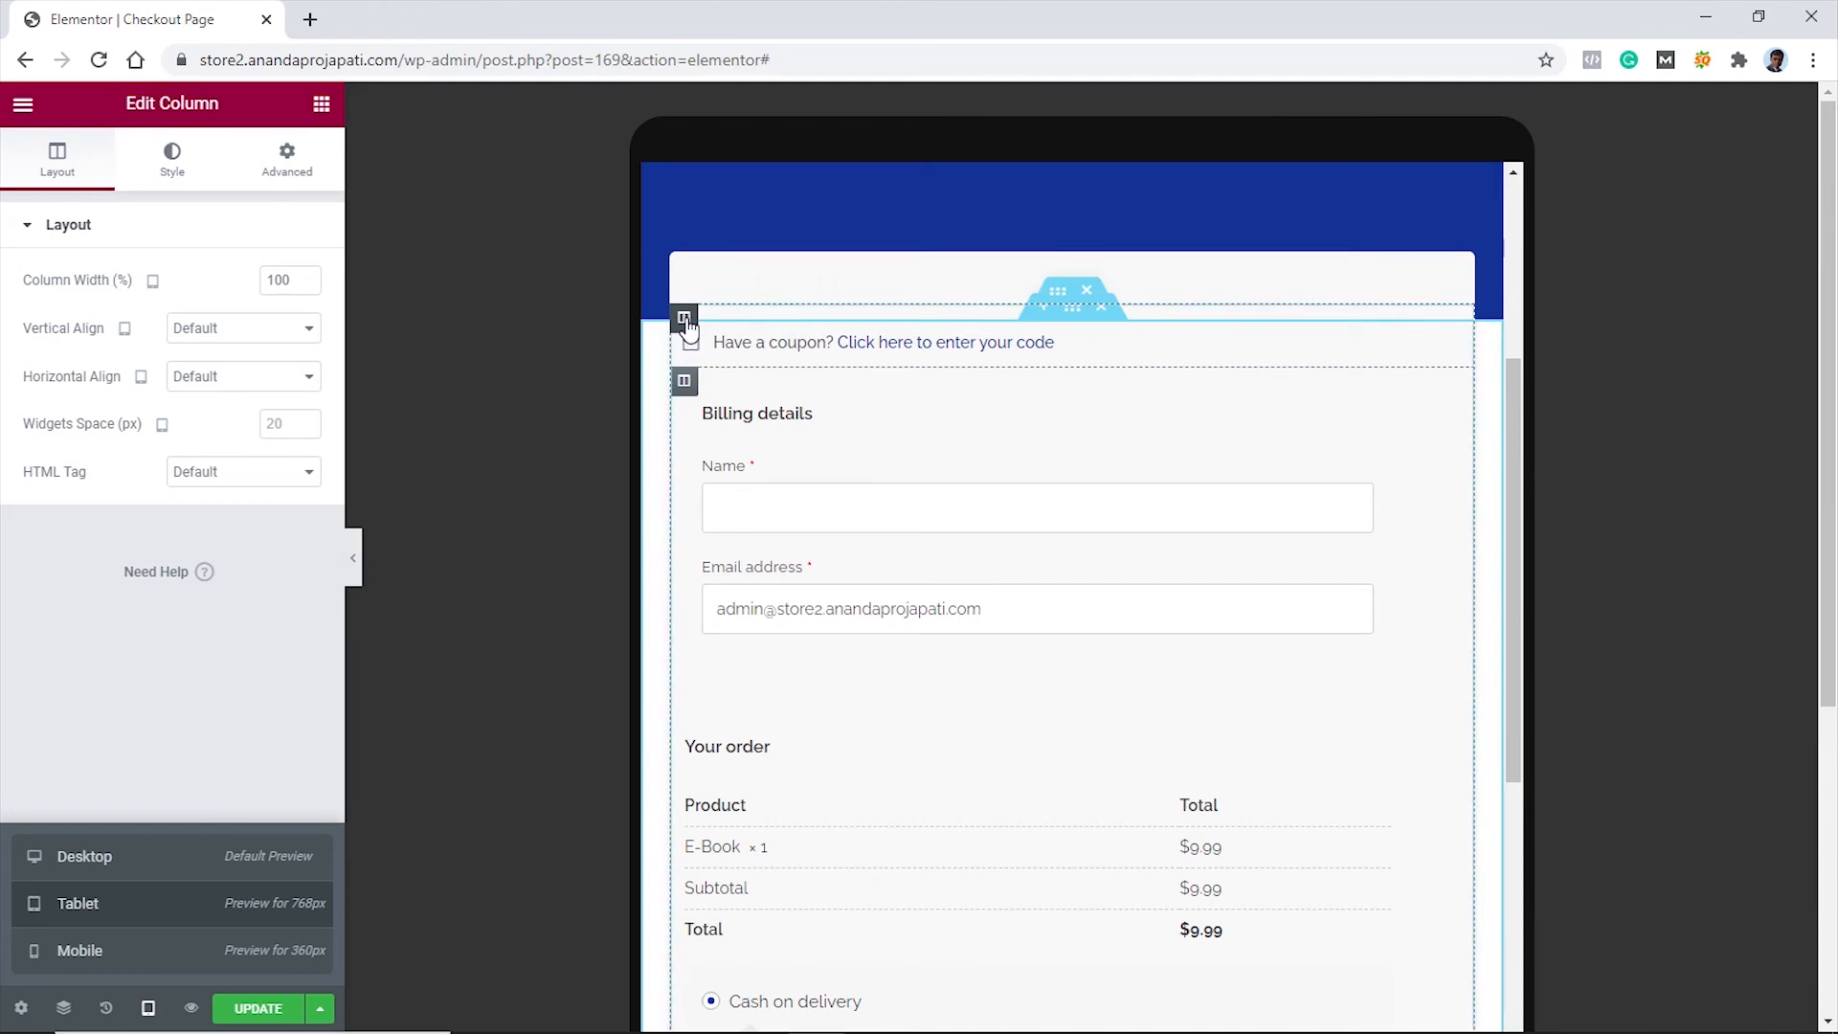
pyautogui.click(287, 161)
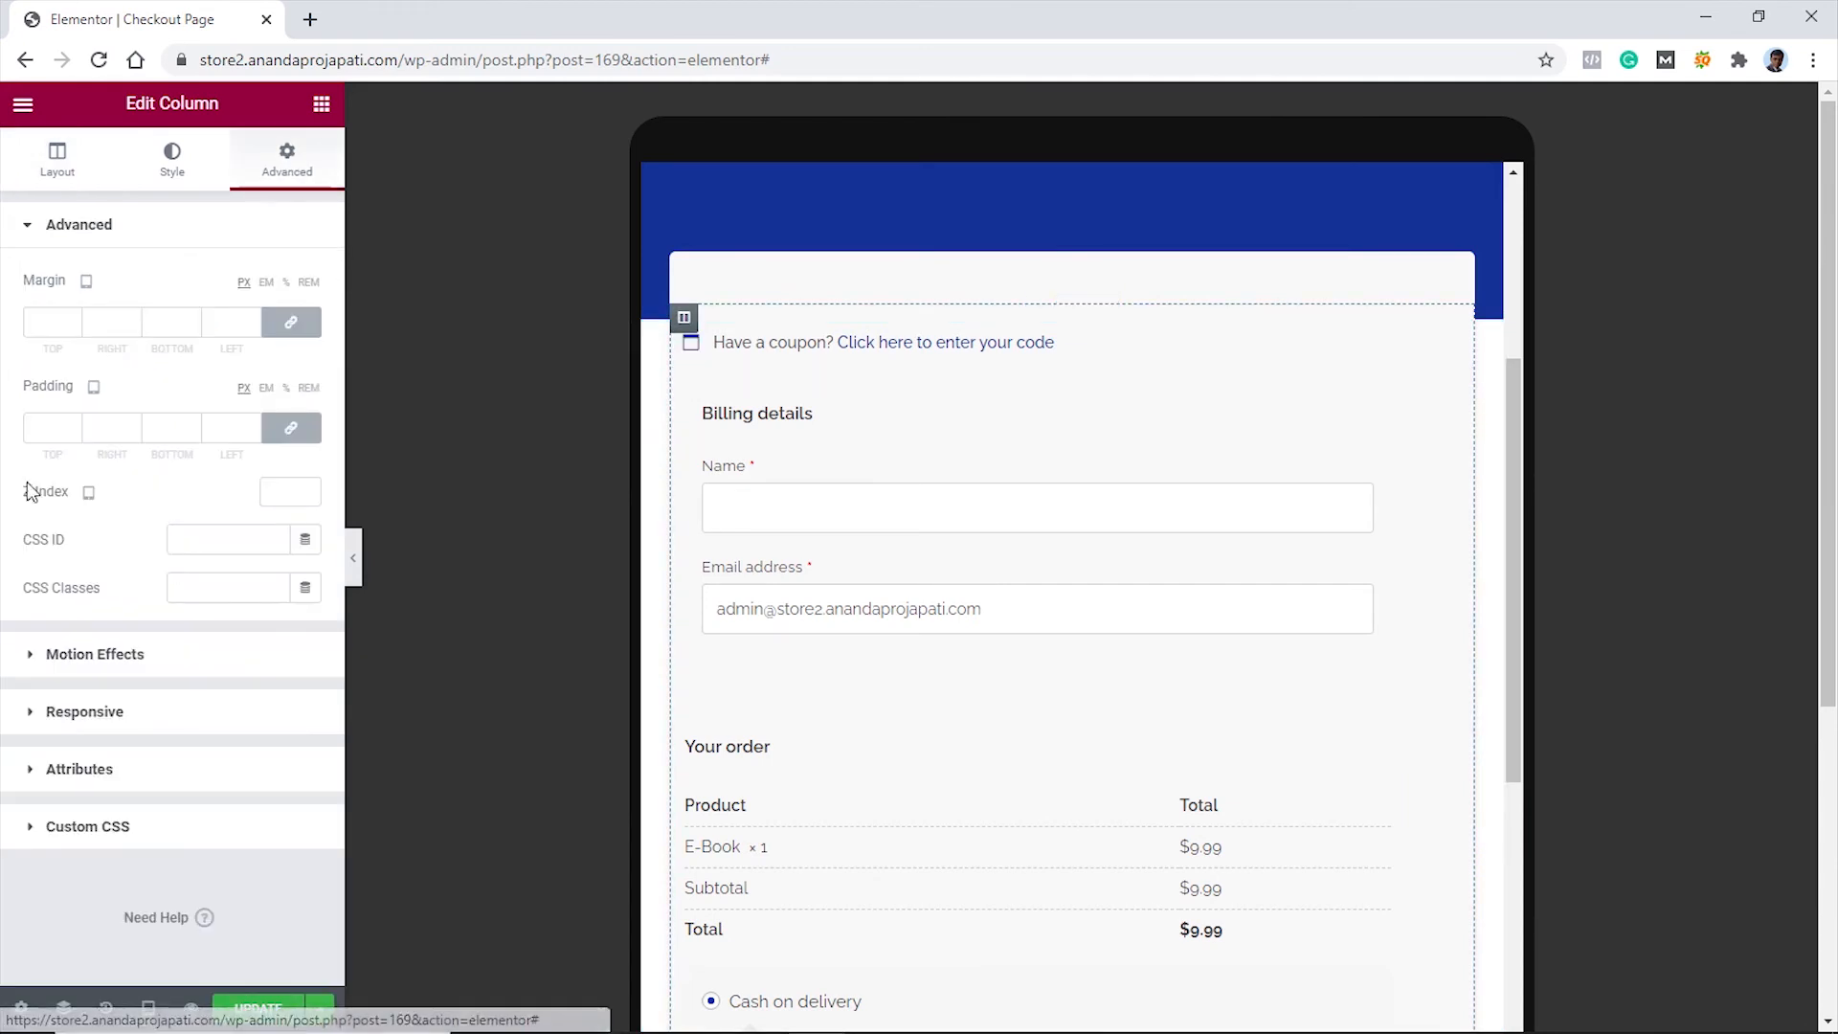
pyautogui.click(40, 427)
pyautogui.write('20')
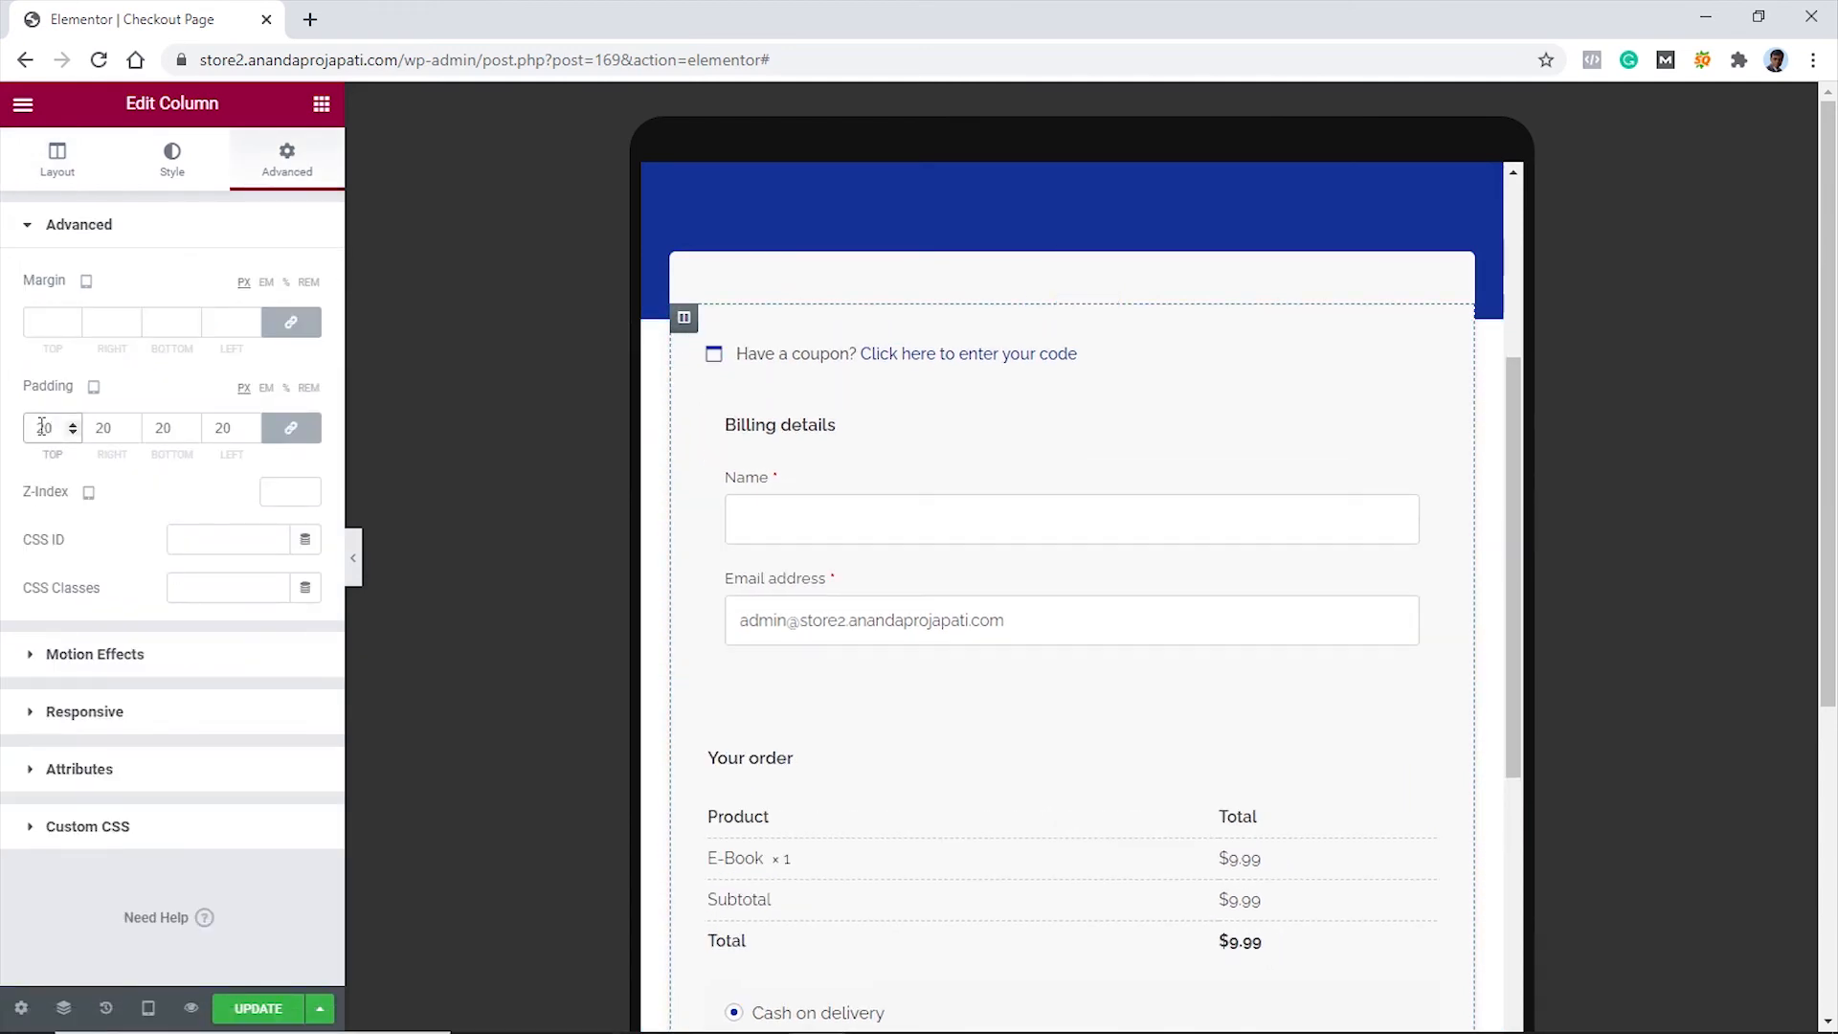
# Examine the whole checkout page in the 360px mobile preview, including a view with the editing panel hidden
pyautogui.click(148, 1008)
pyautogui.click(113, 969)
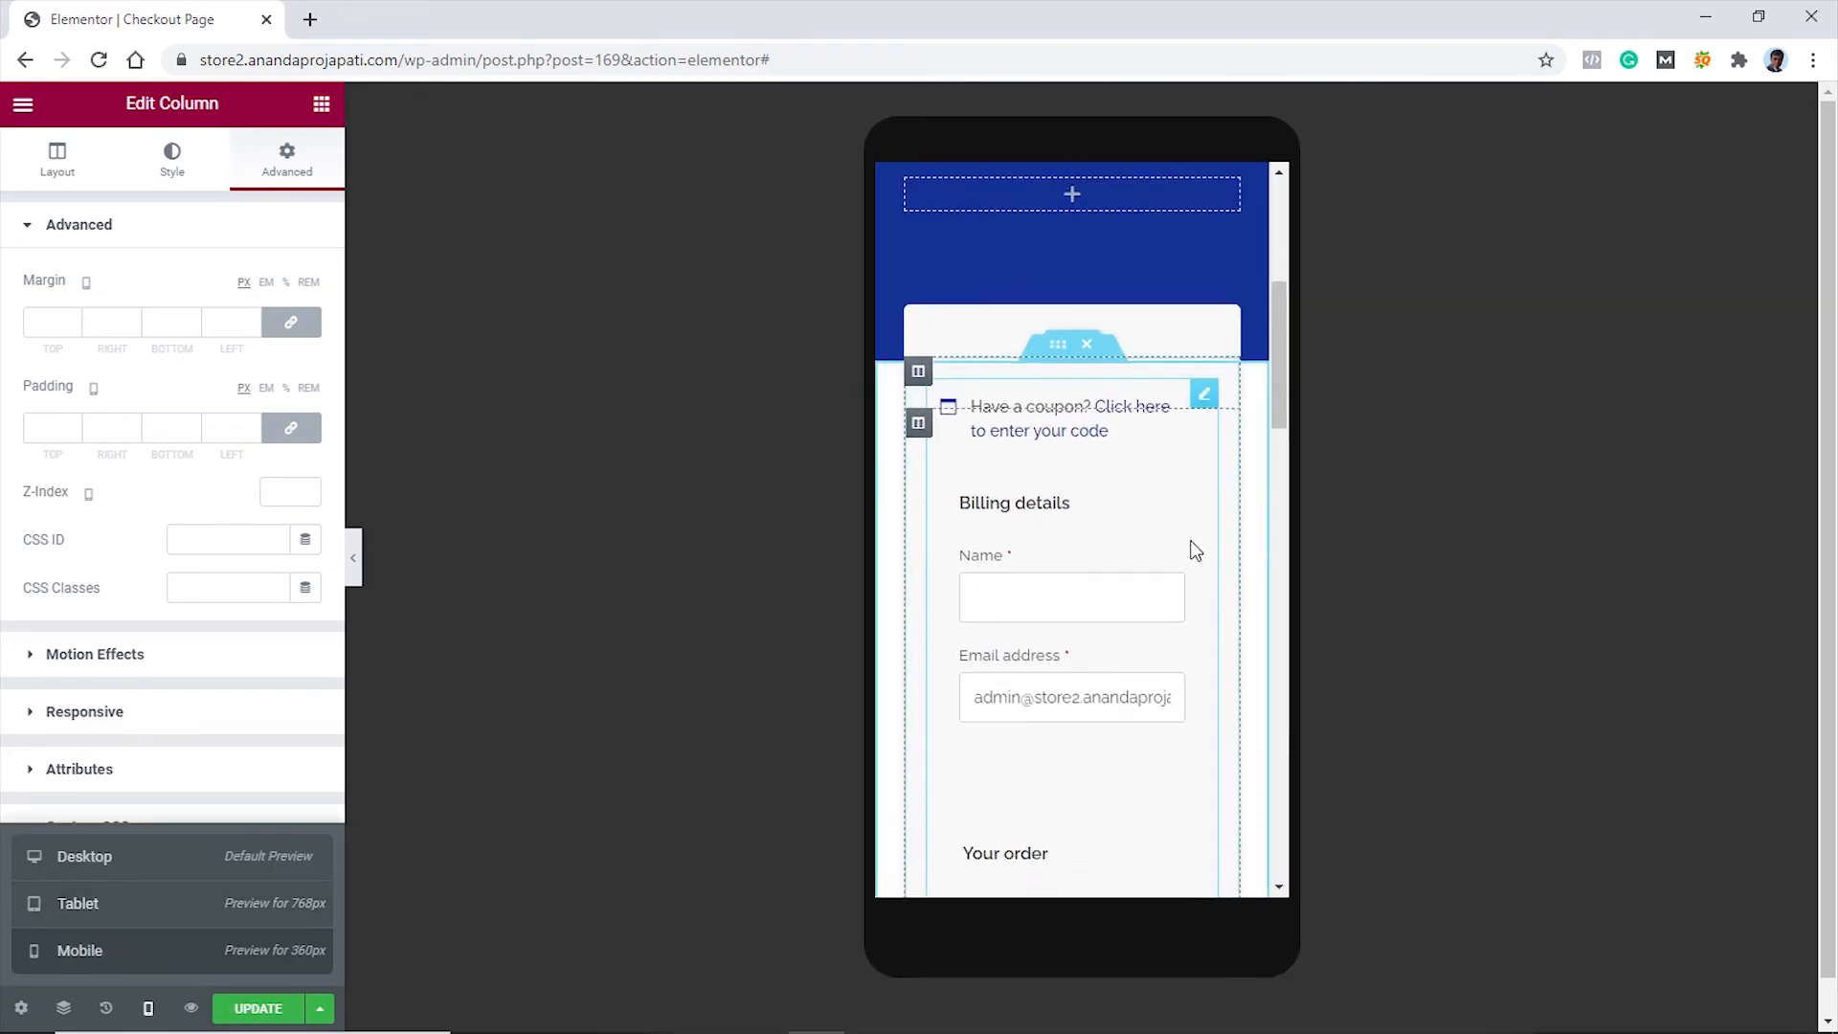
pyautogui.scroll(-6, 1204, 561)
pyautogui.scroll(-8, 1202, 564)
pyautogui.scroll(6, 1202, 565)
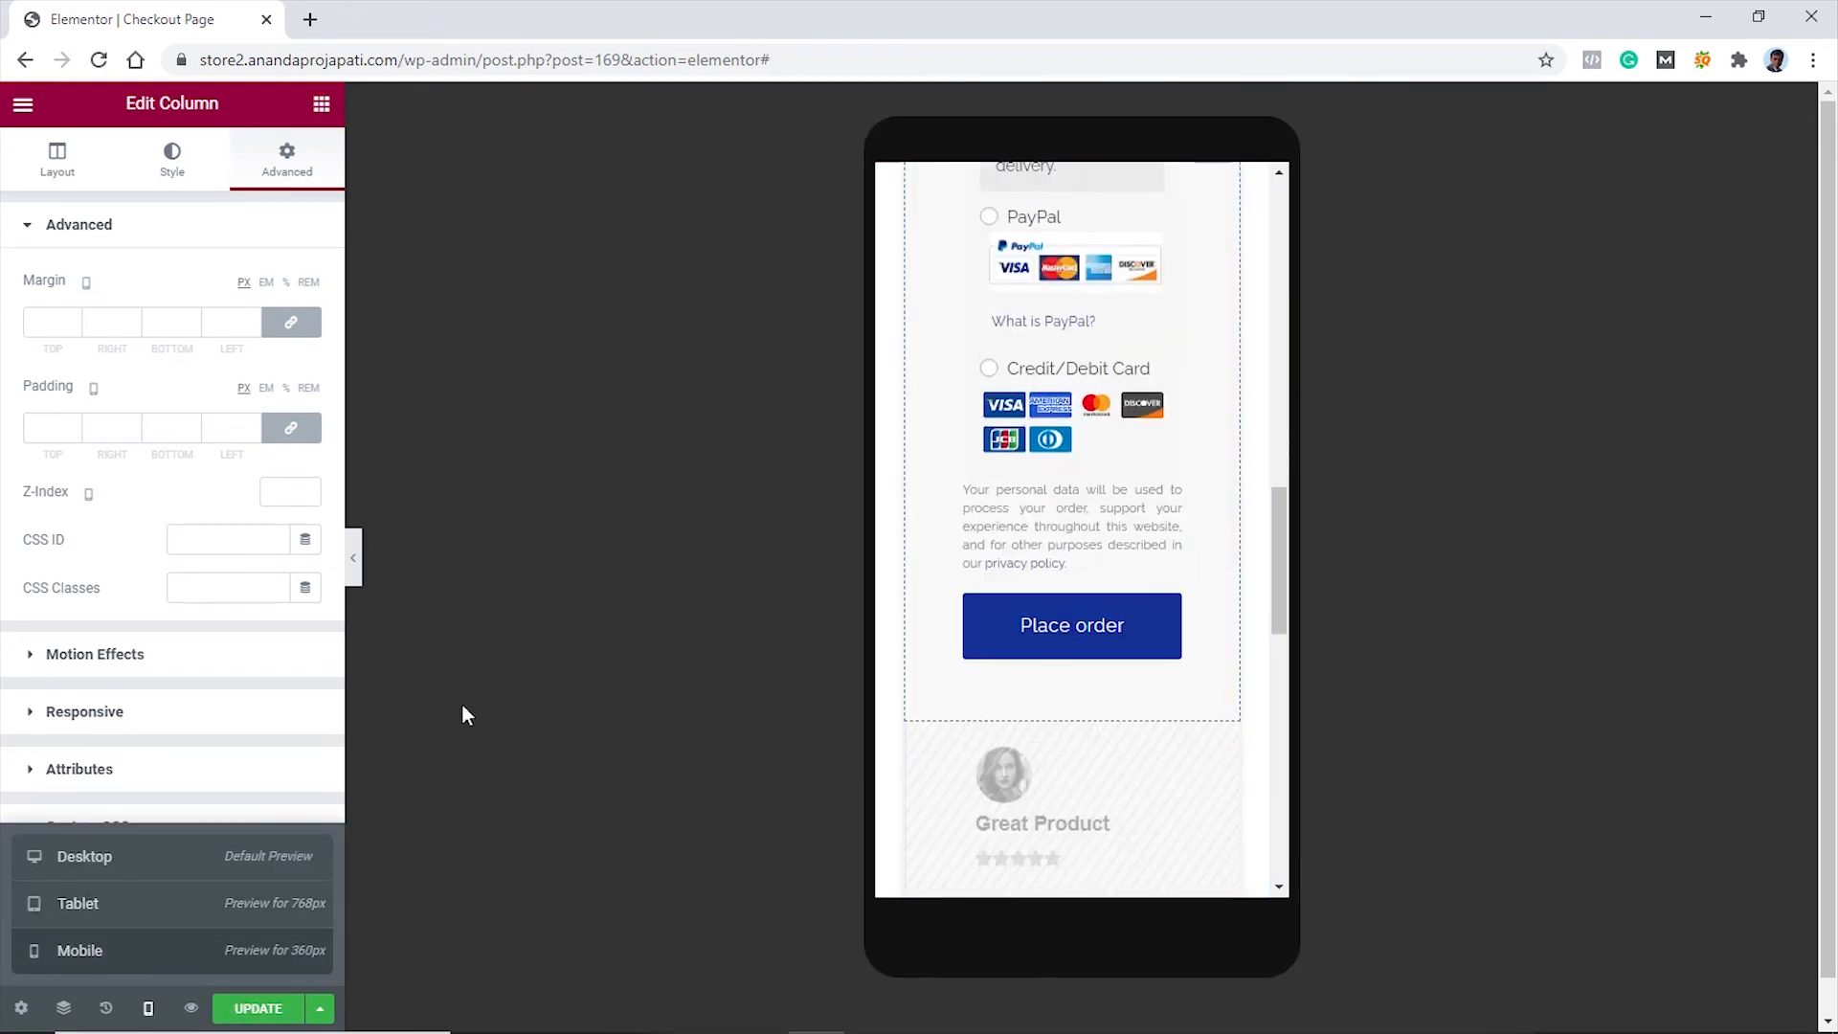
pyautogui.click(354, 560)
pyautogui.scroll(5, 1015, 628)
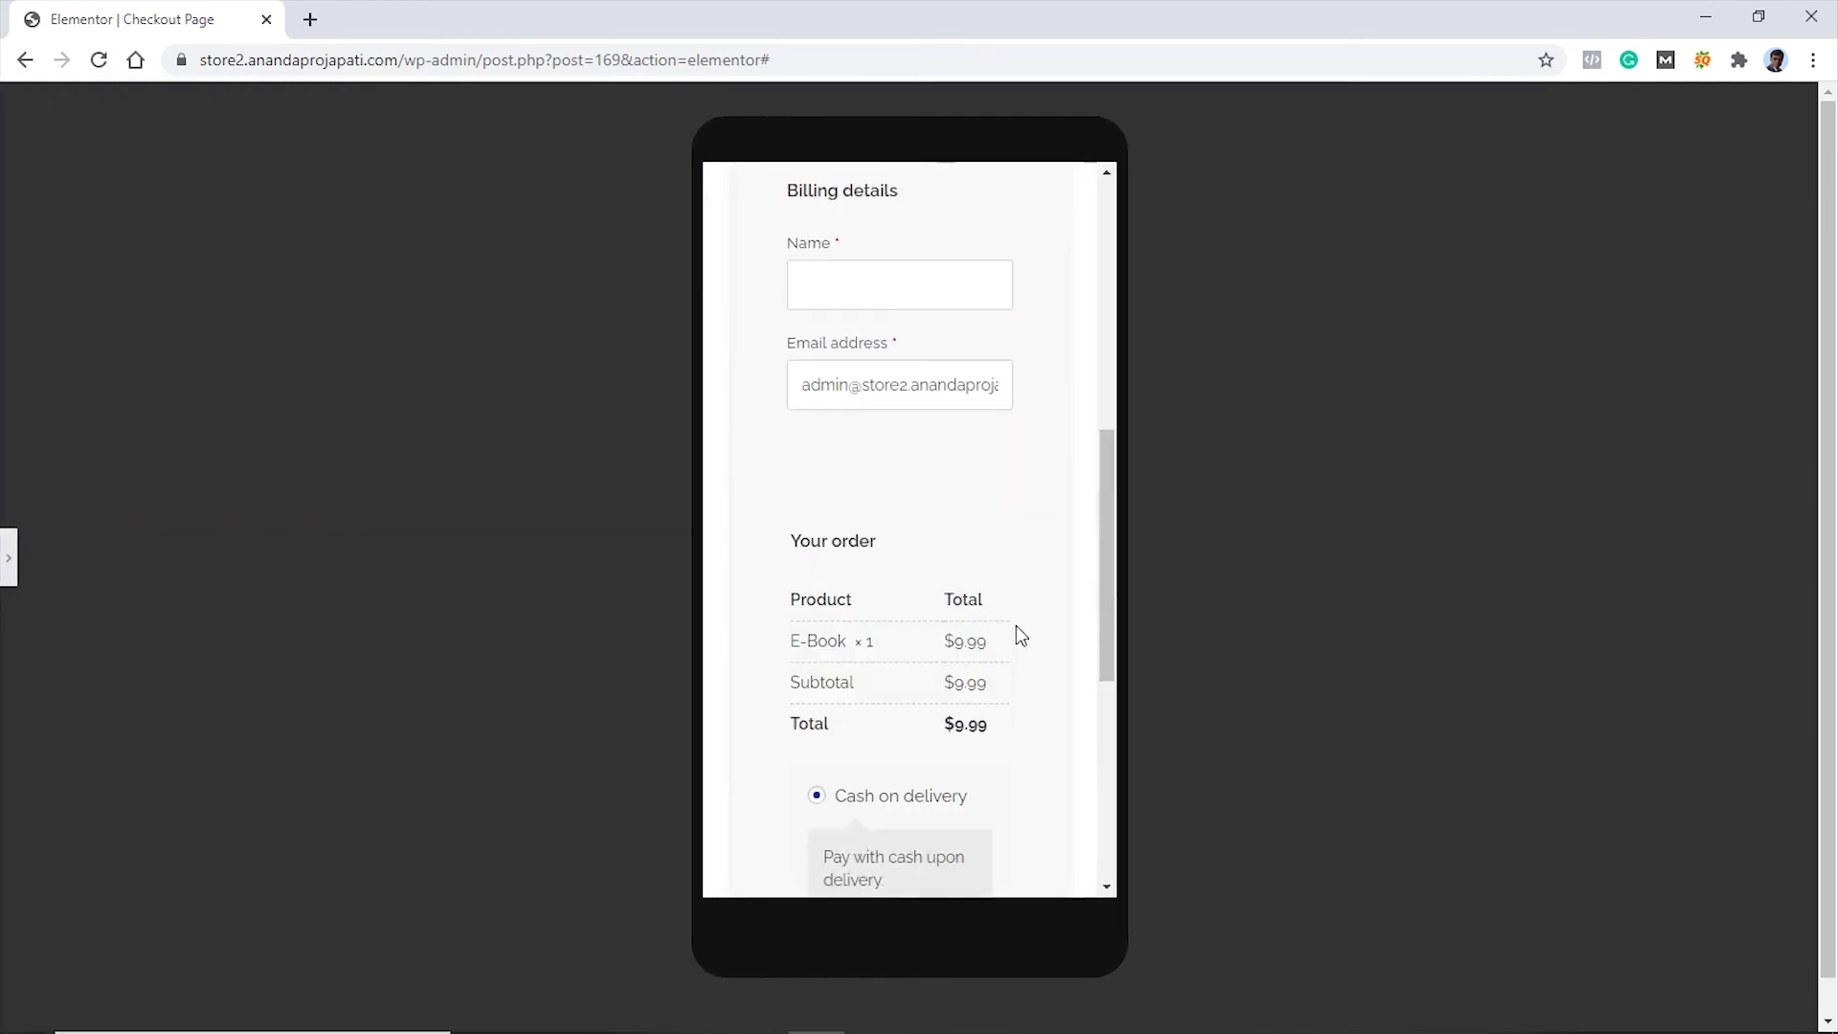
pyautogui.scroll(-5, 1014, 628)
pyautogui.scroll(8, 1016, 631)
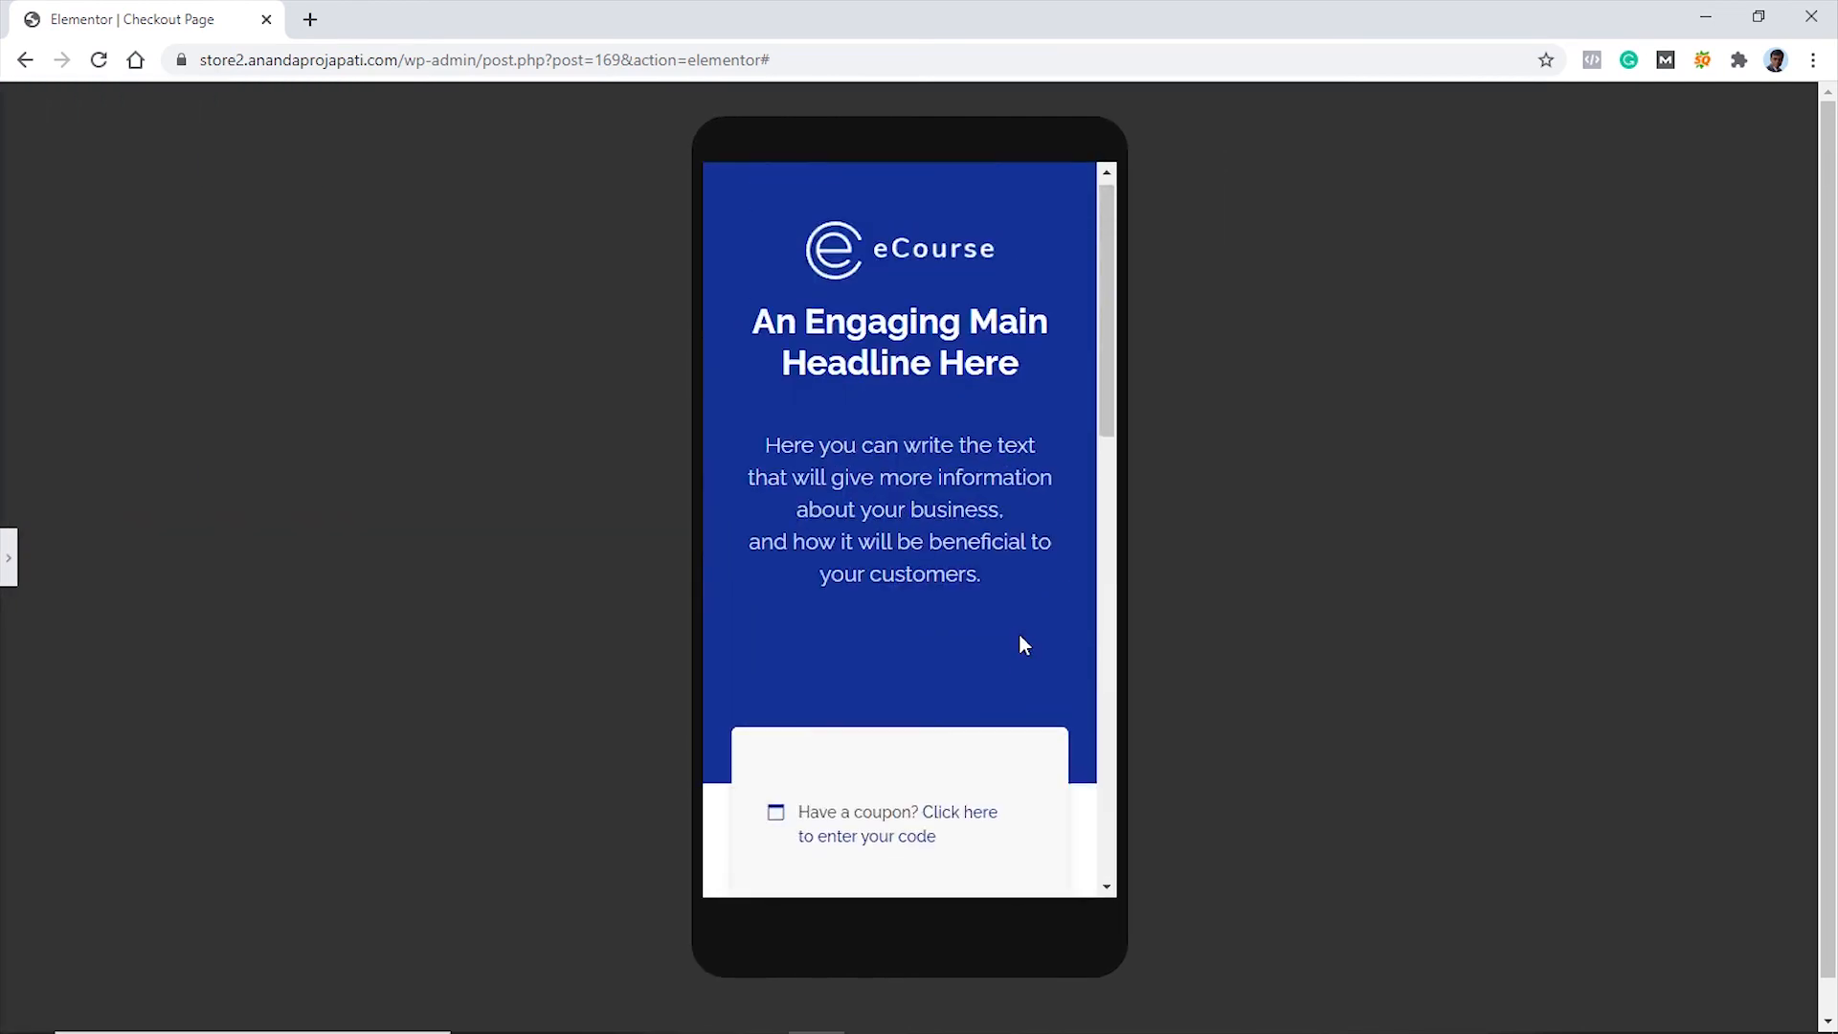
pyautogui.scroll(-3, 1019, 634)
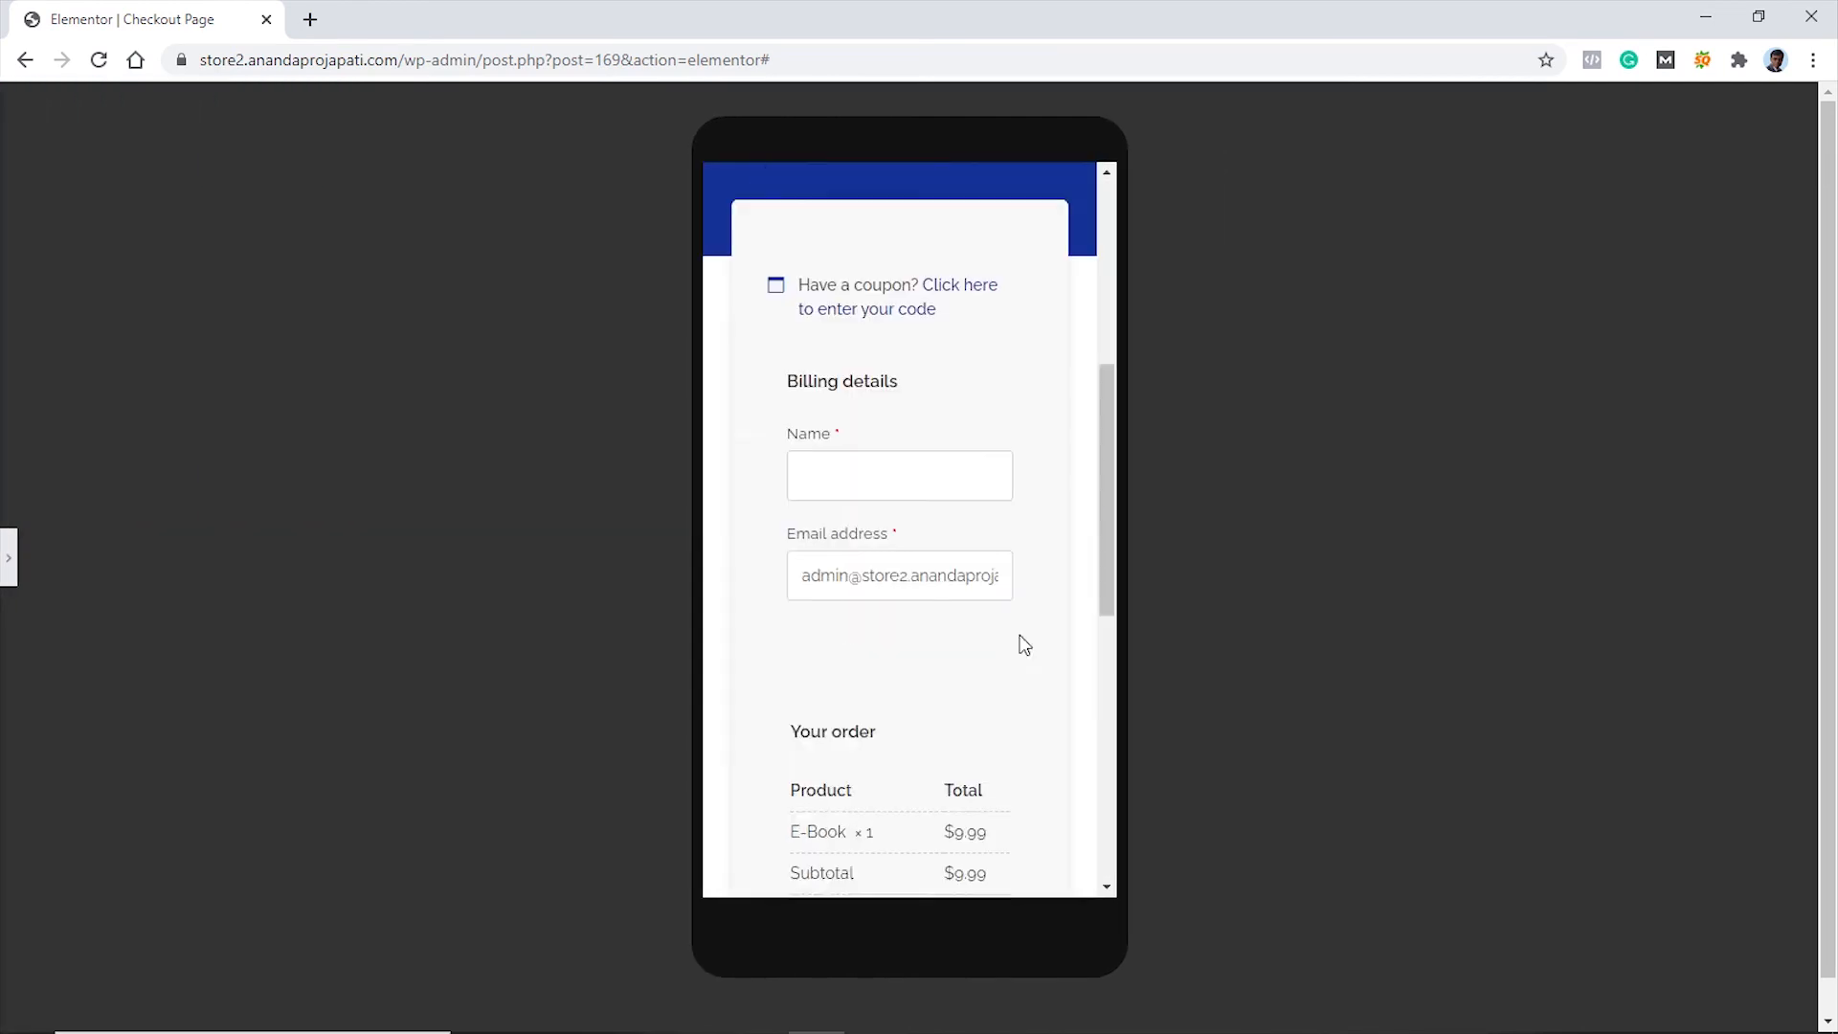
# Return to the desktop preview, save the checkout page changes and view the page without the editing panel
pyautogui.click(8, 565)
pyautogui.click(149, 1008)
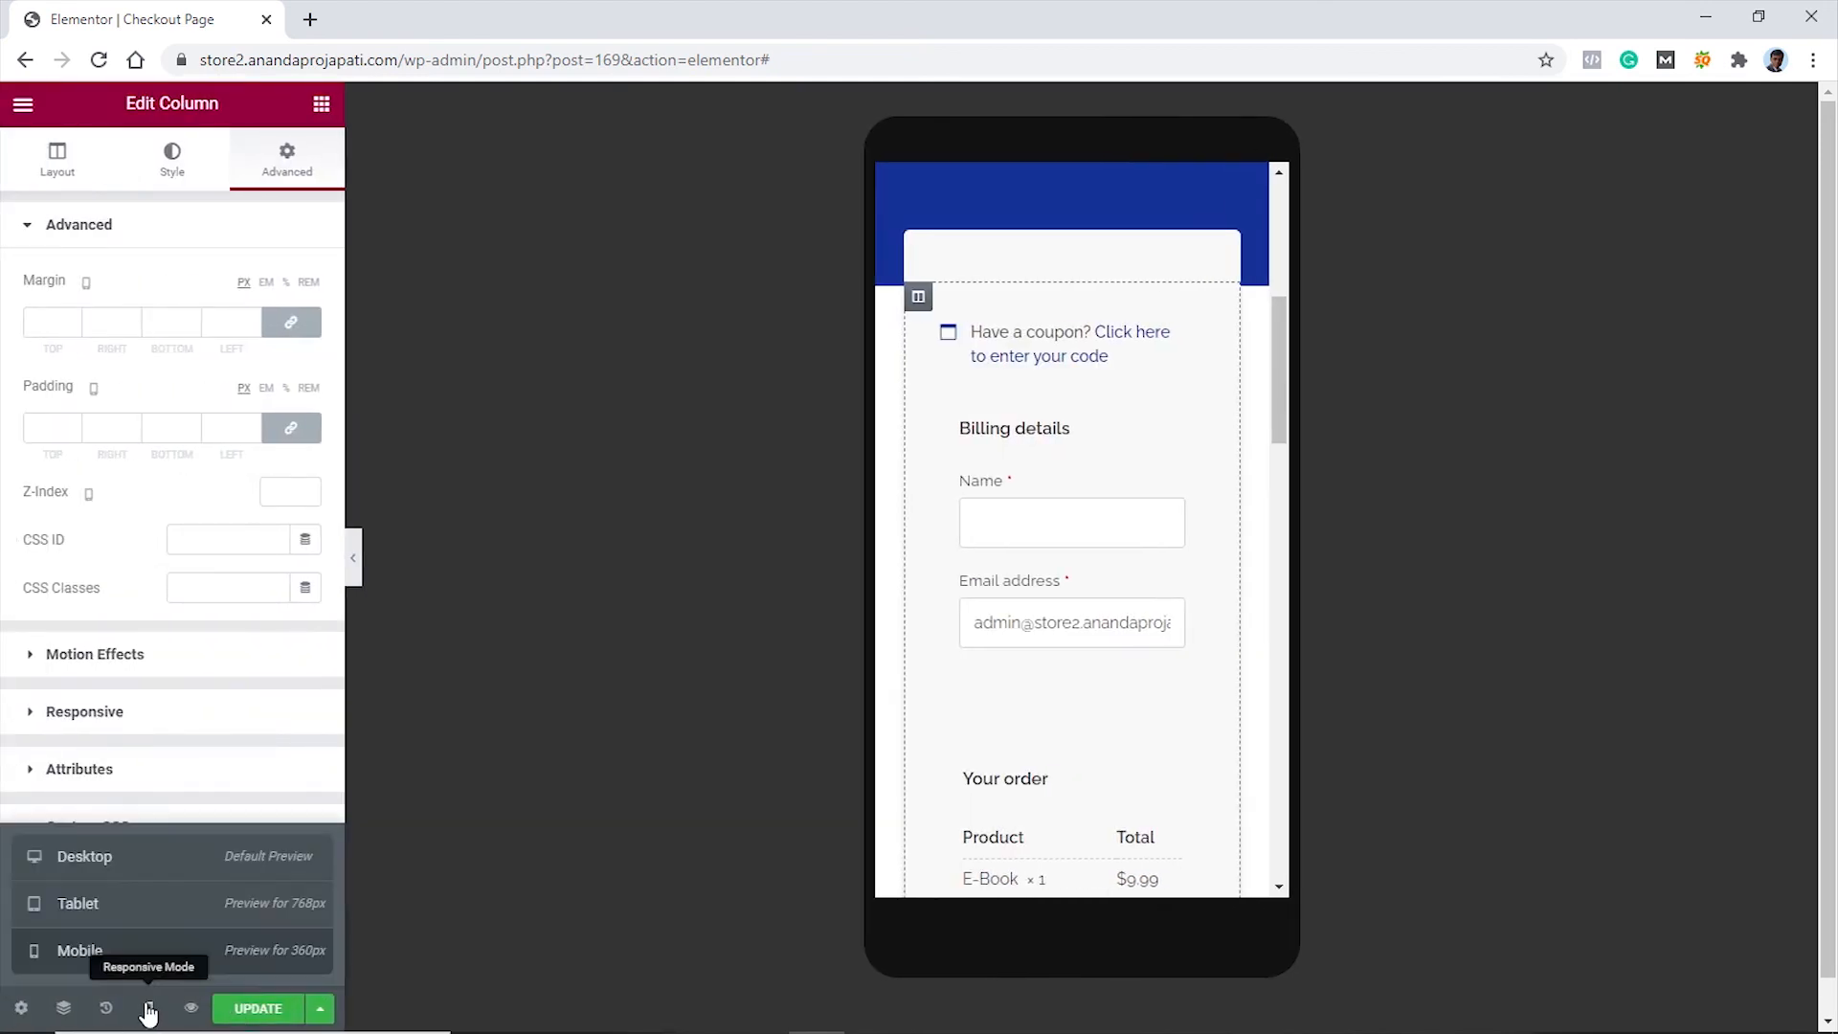
pyautogui.click(115, 858)
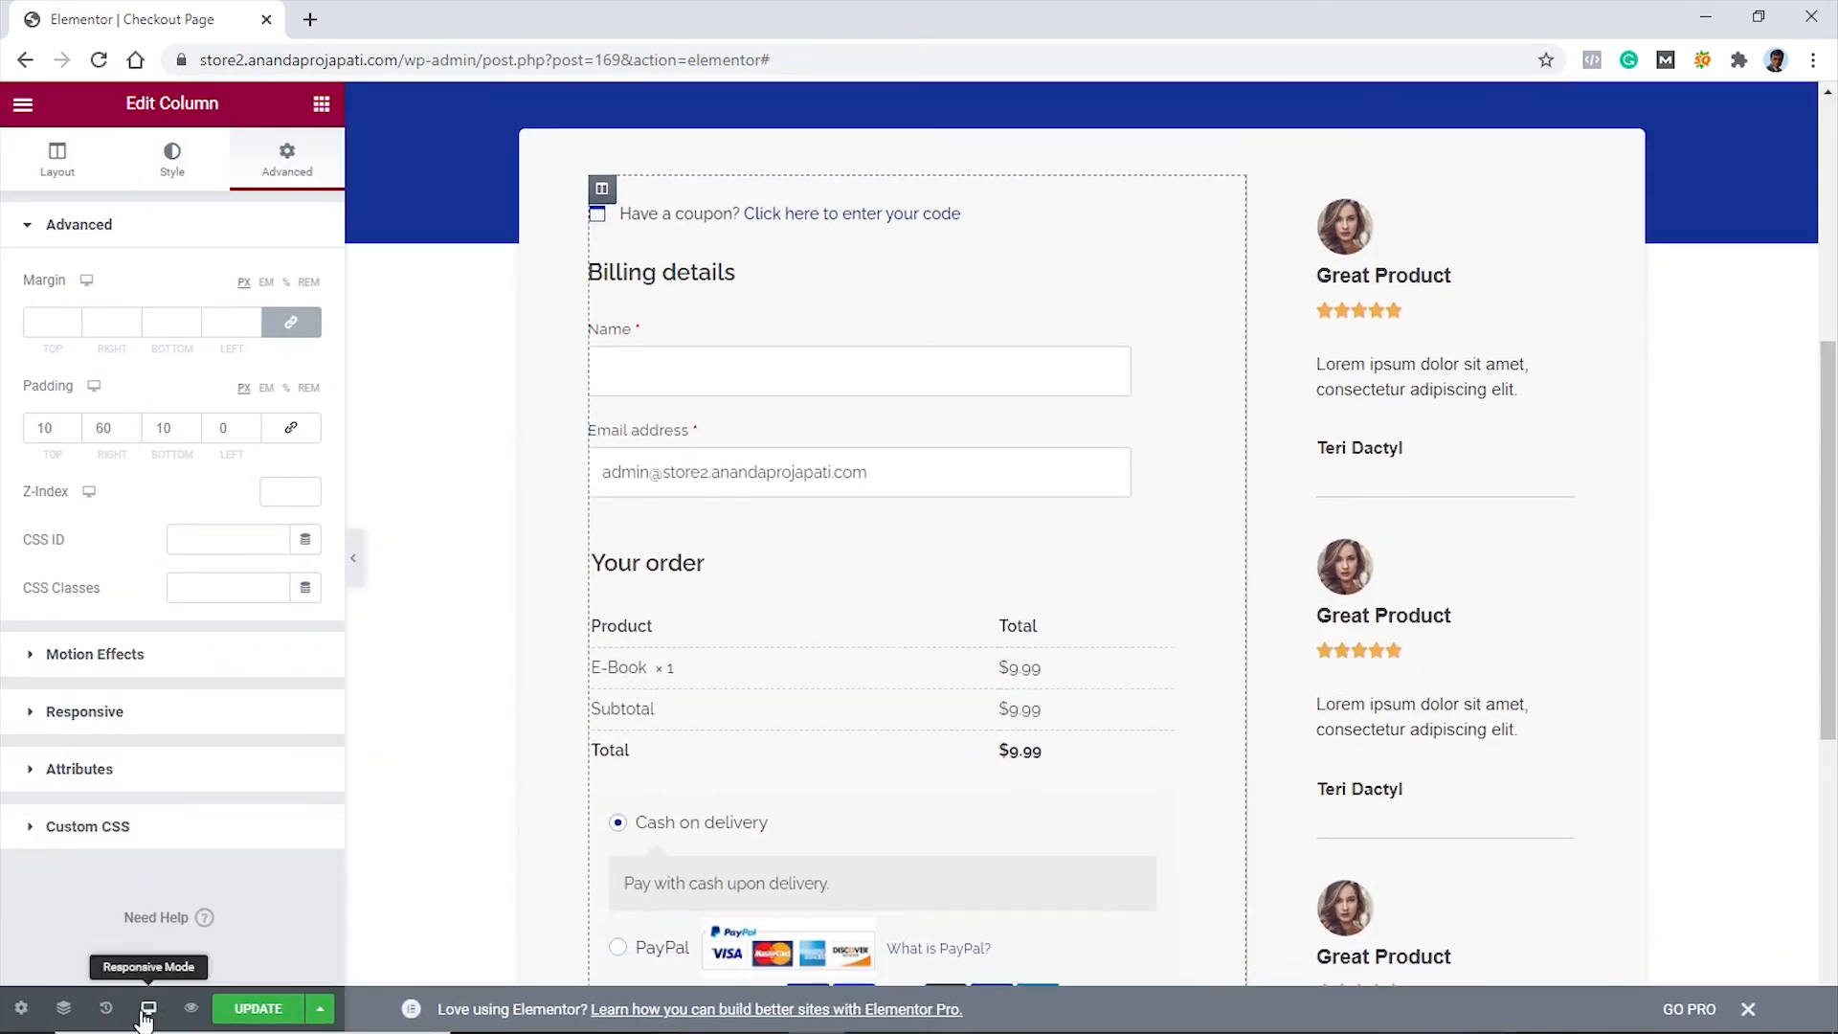
pyautogui.click(258, 1013)
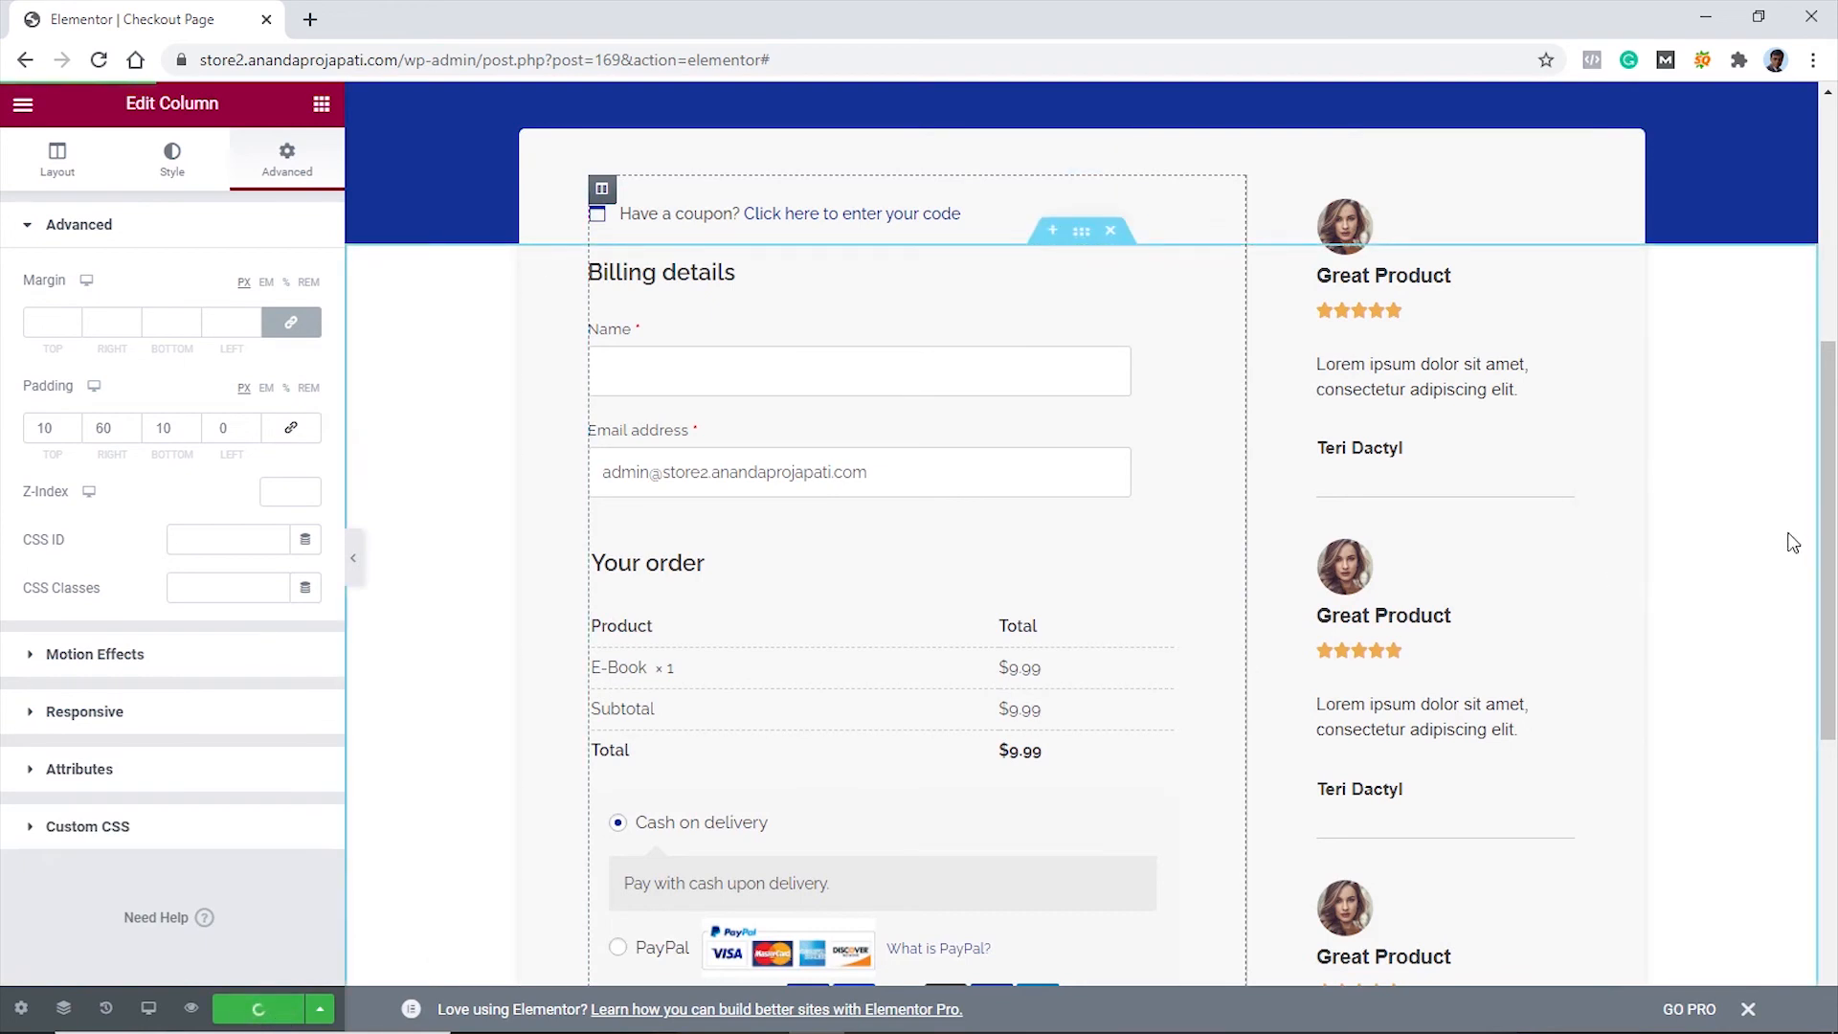
pyautogui.click(354, 565)
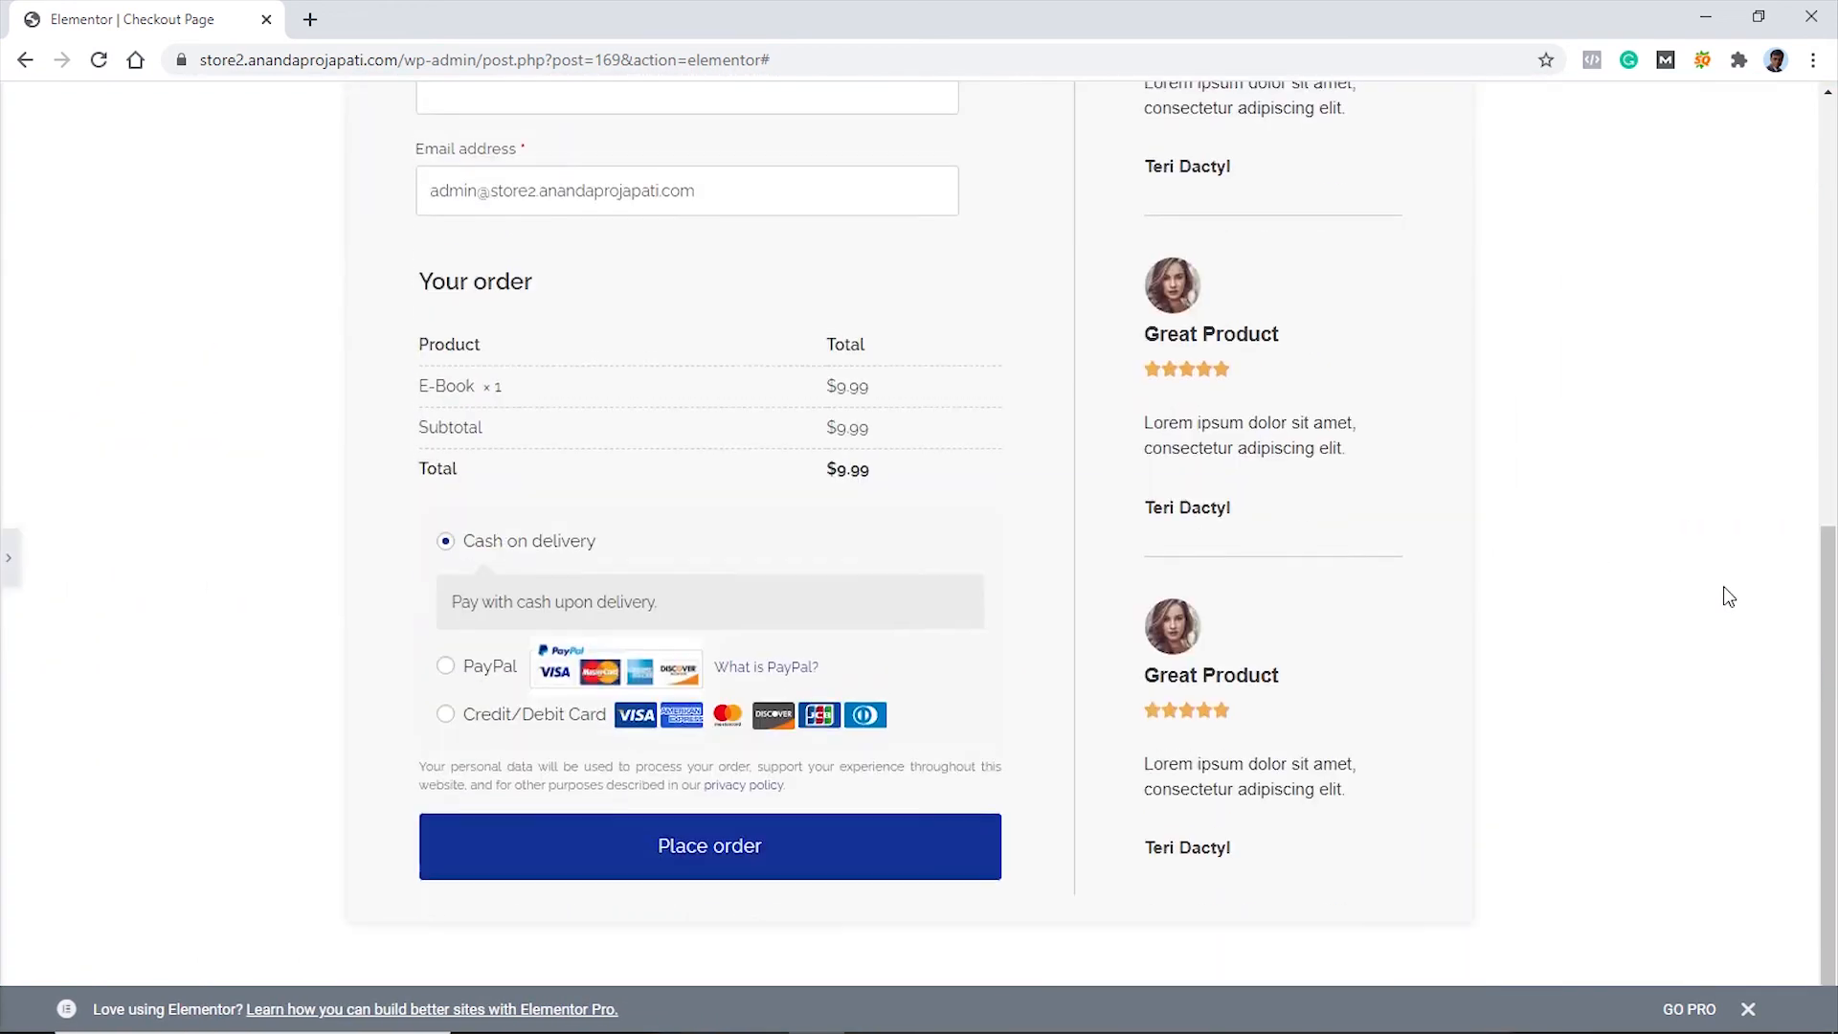
# Exit the Elementor editor to the dashboard and return from the Checkout Page step to the CartFlows flows list
pyautogui.scroll(-4, 1722, 588)
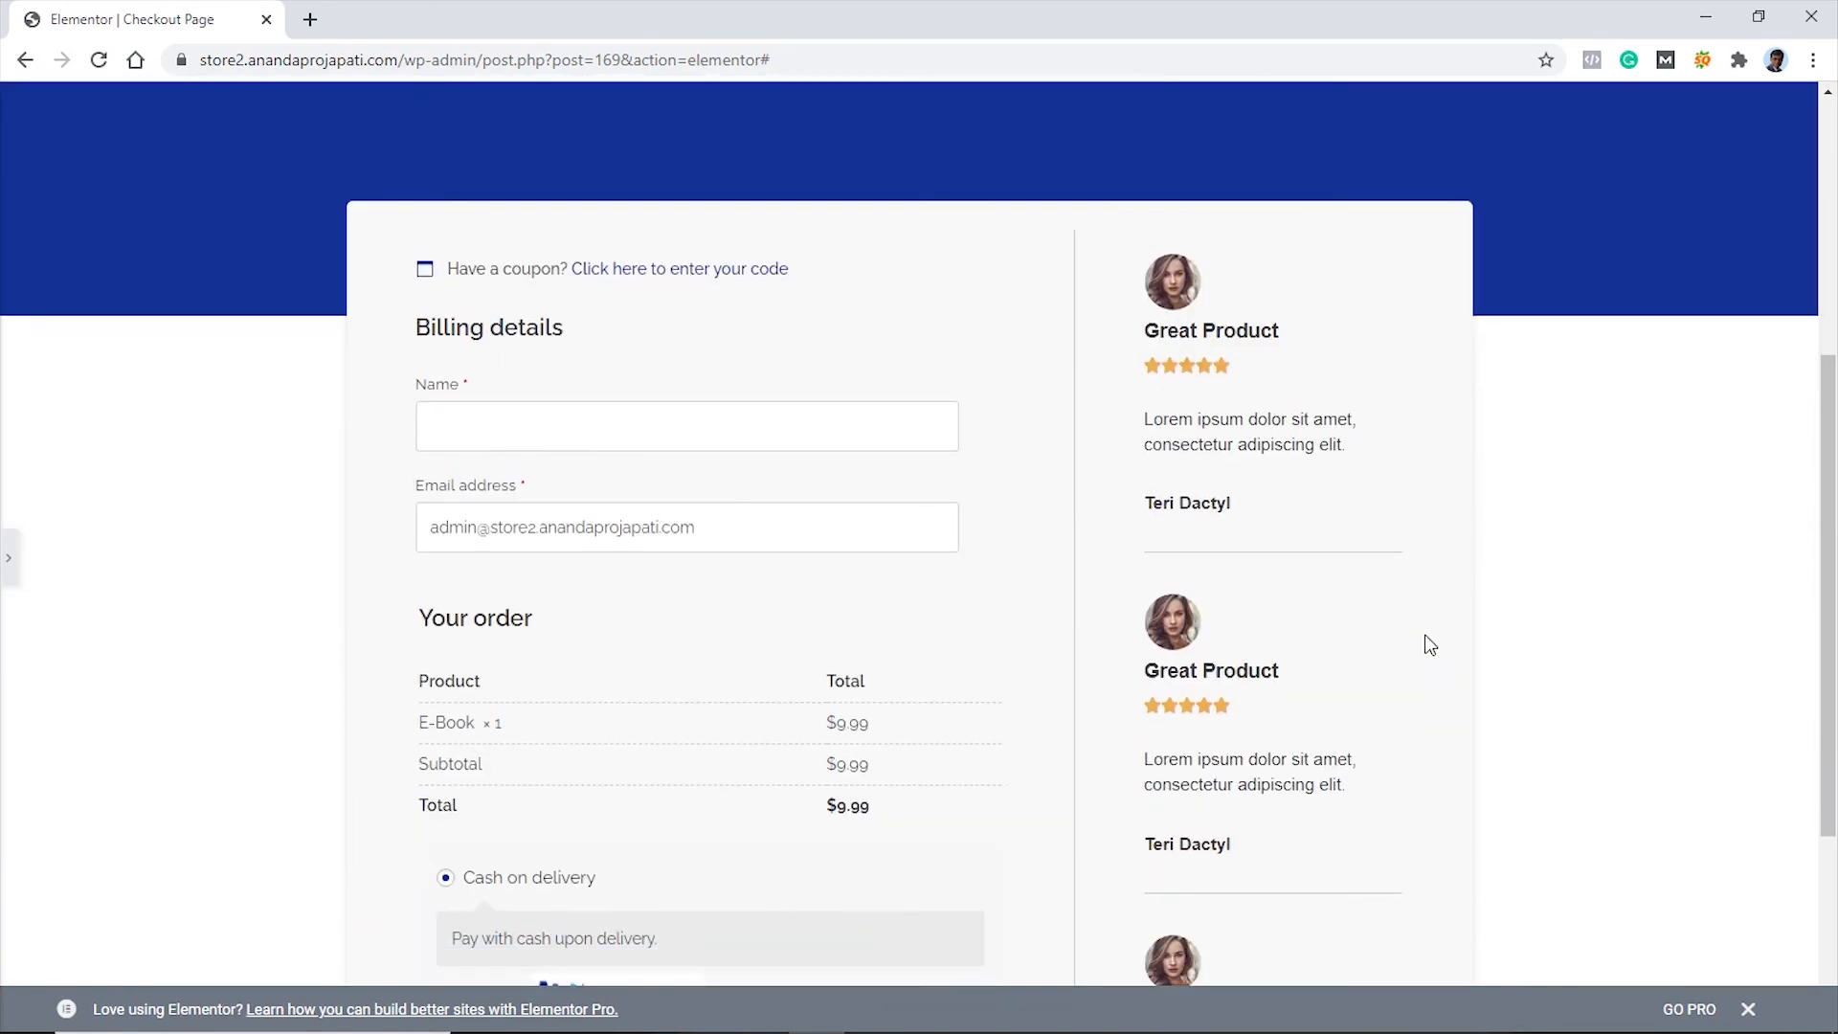
pyautogui.click(7, 565)
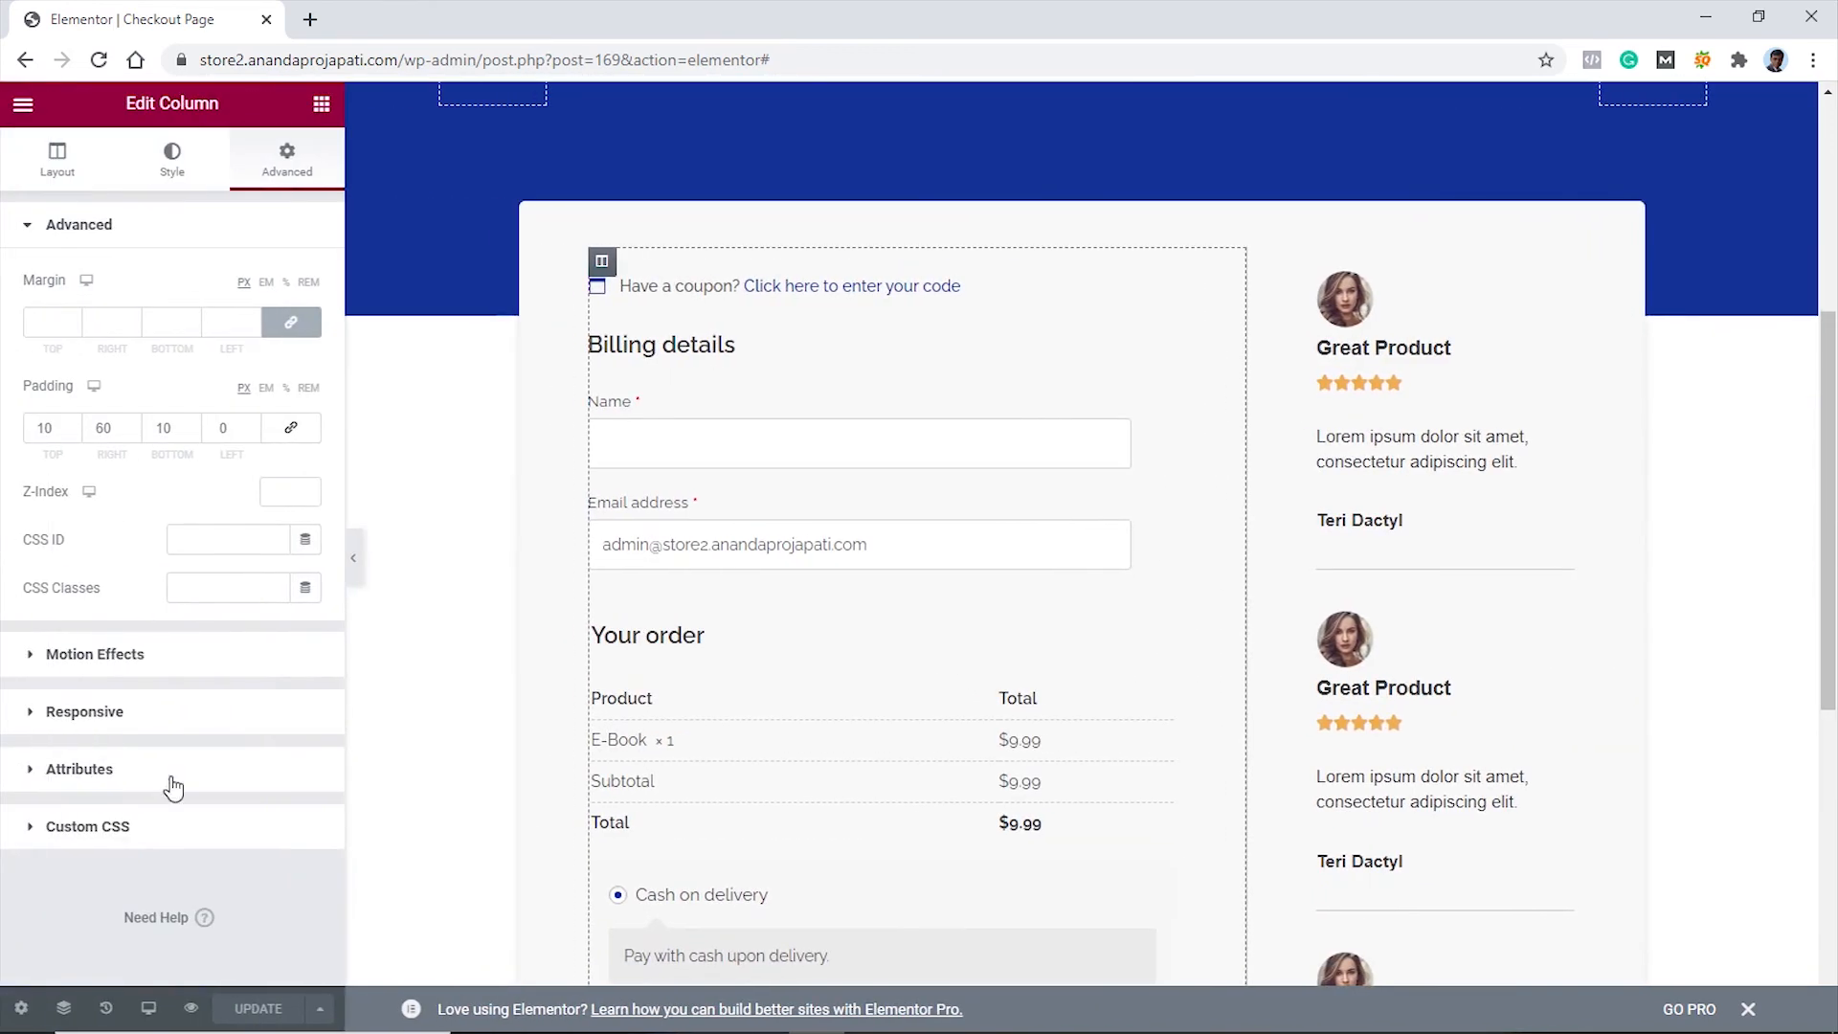
pyautogui.click(23, 105)
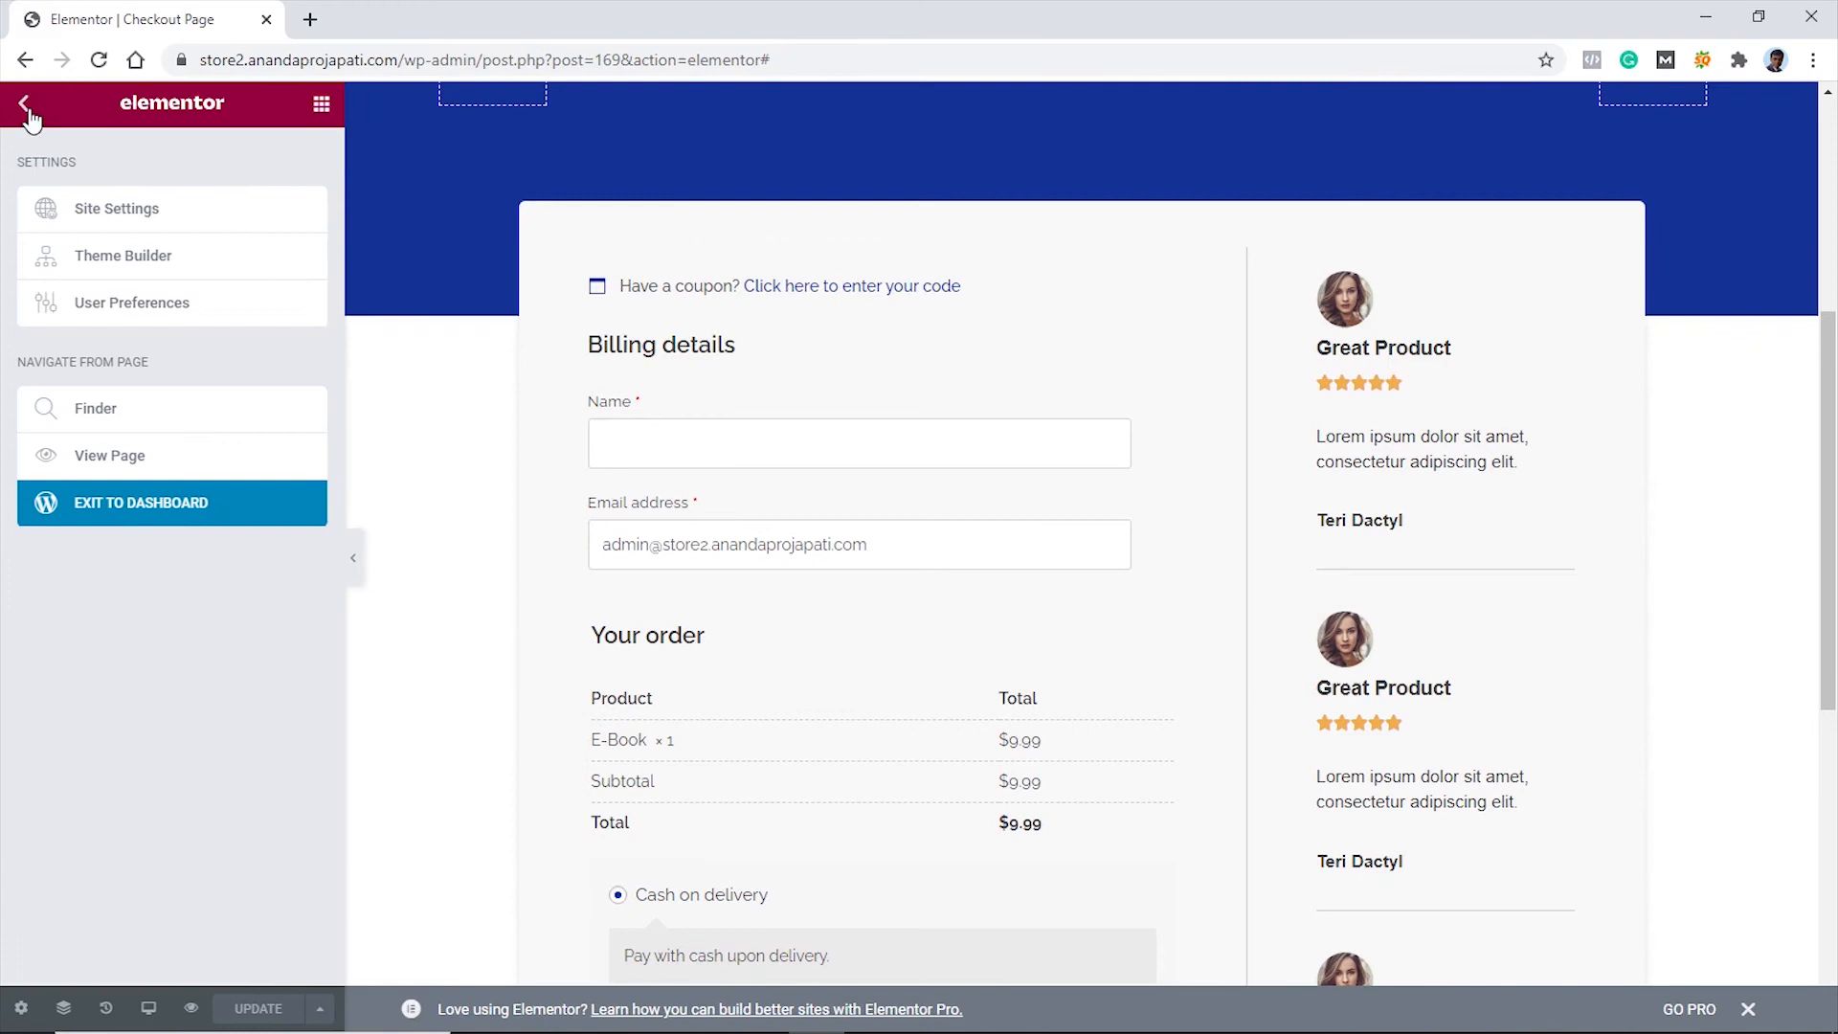
pyautogui.click(147, 517)
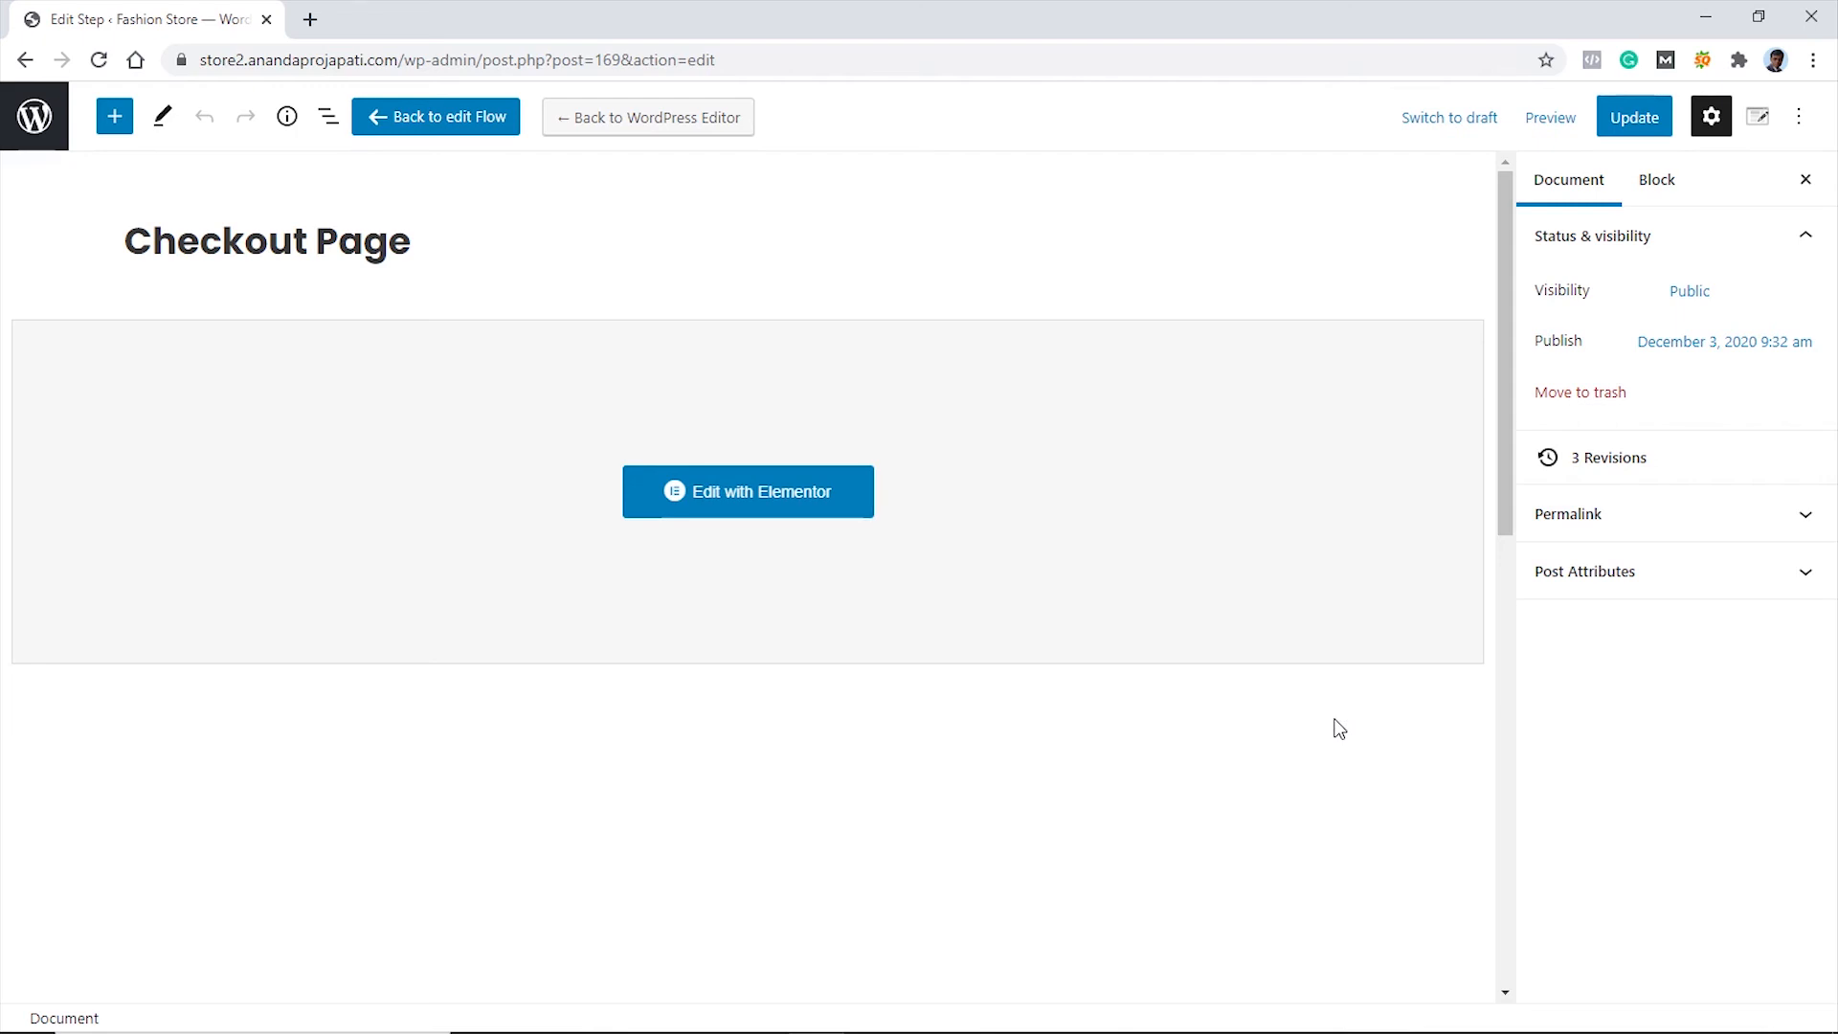
pyautogui.click(36, 117)
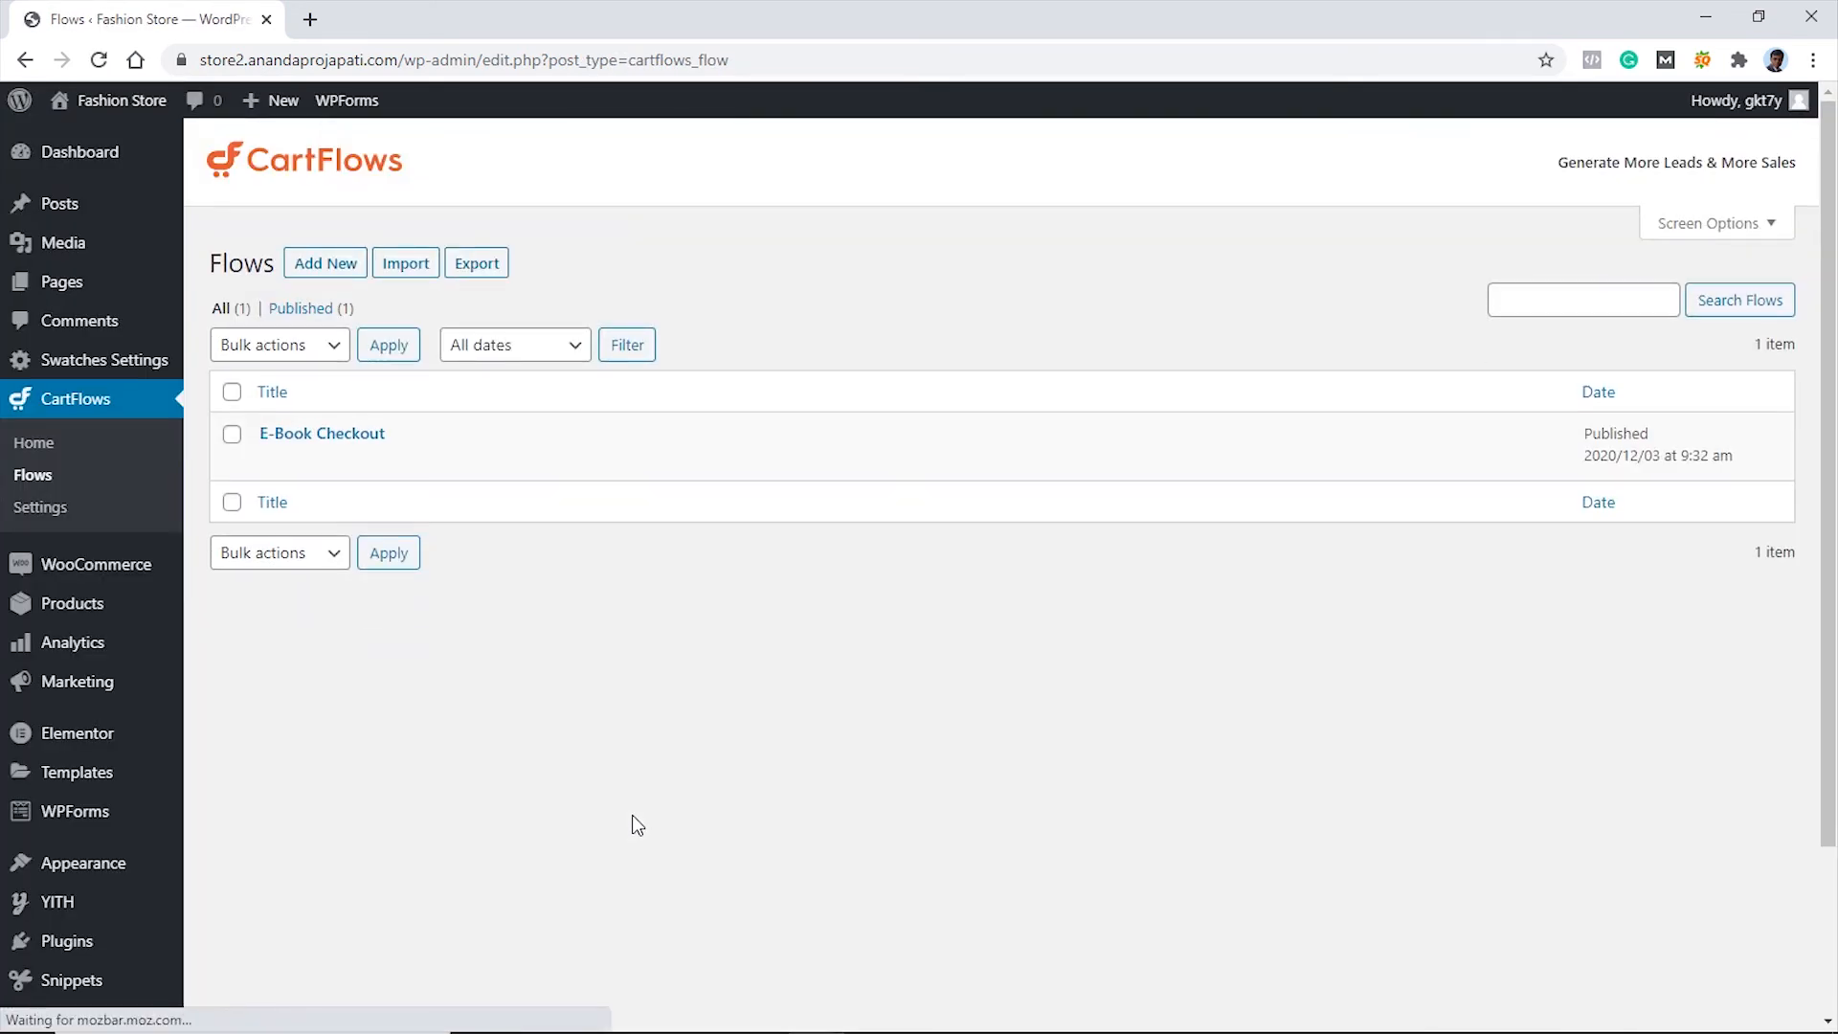
# Open the WooCommerce general settings in a new tab, set the store currency to Indian rupee (₹) and save
pyautogui.moveTo(102, 566)
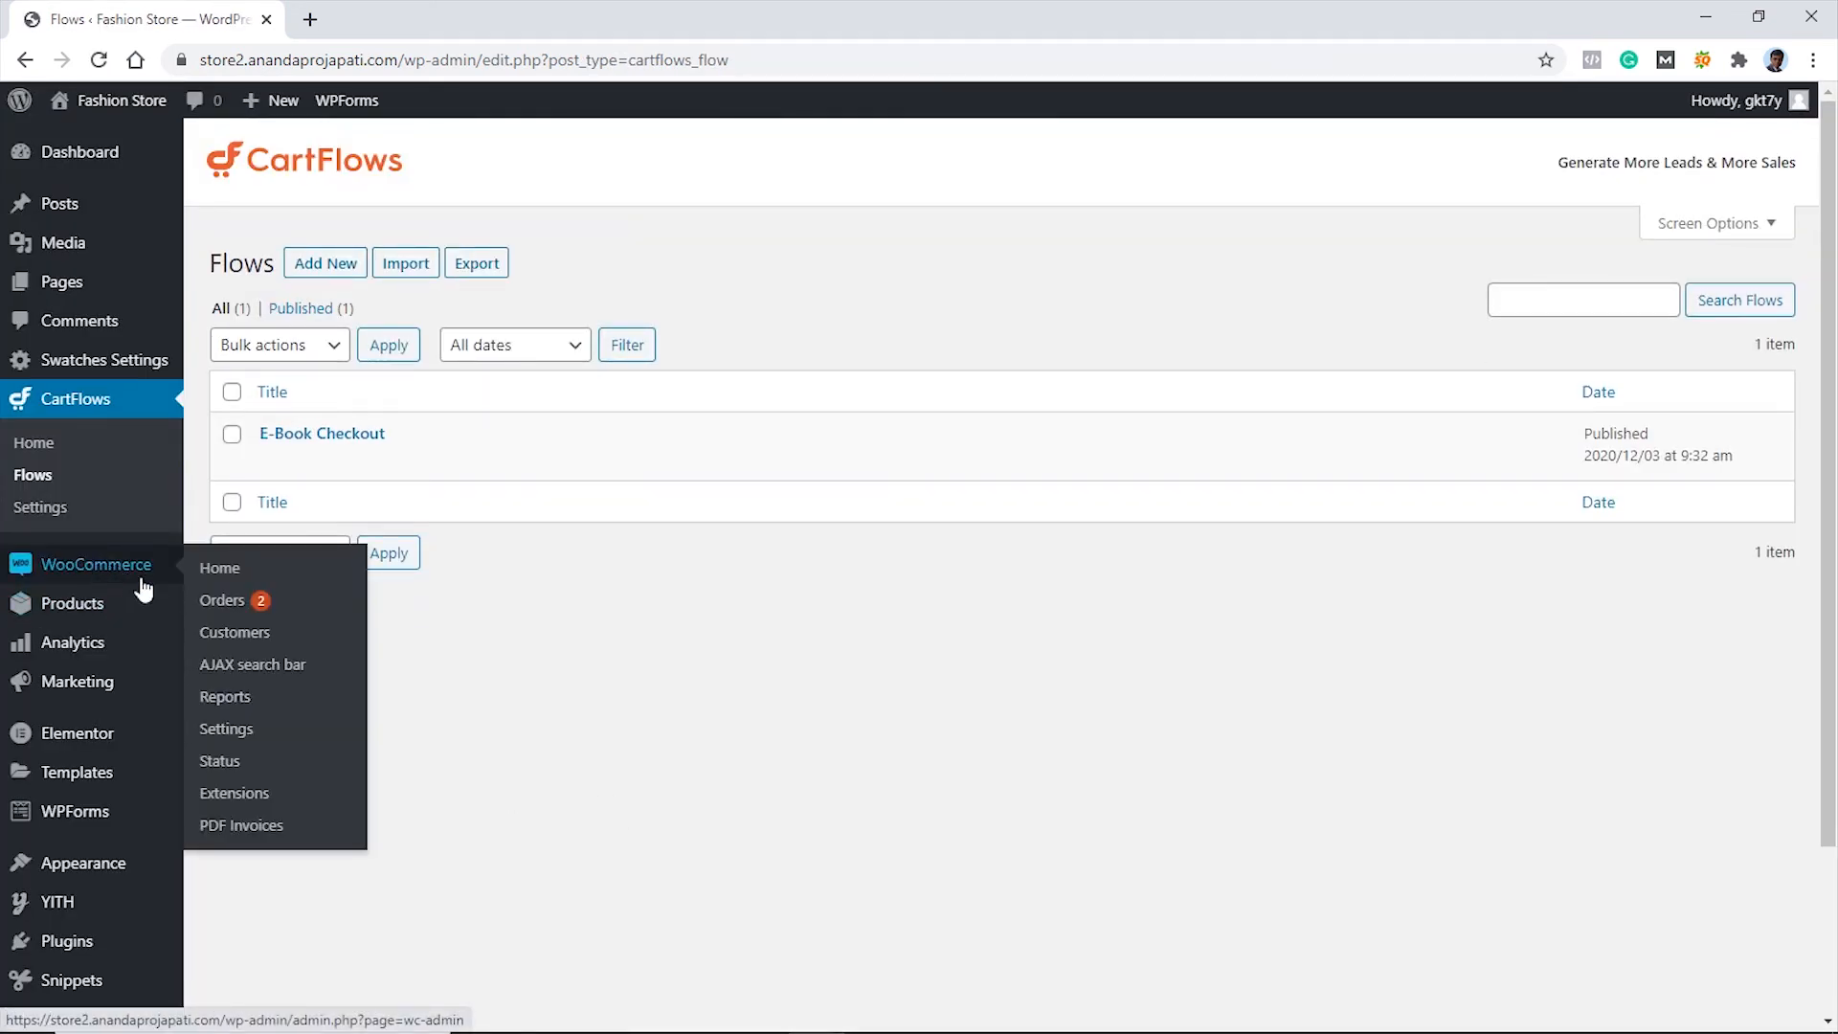
pyautogui.middleClick(230, 737)
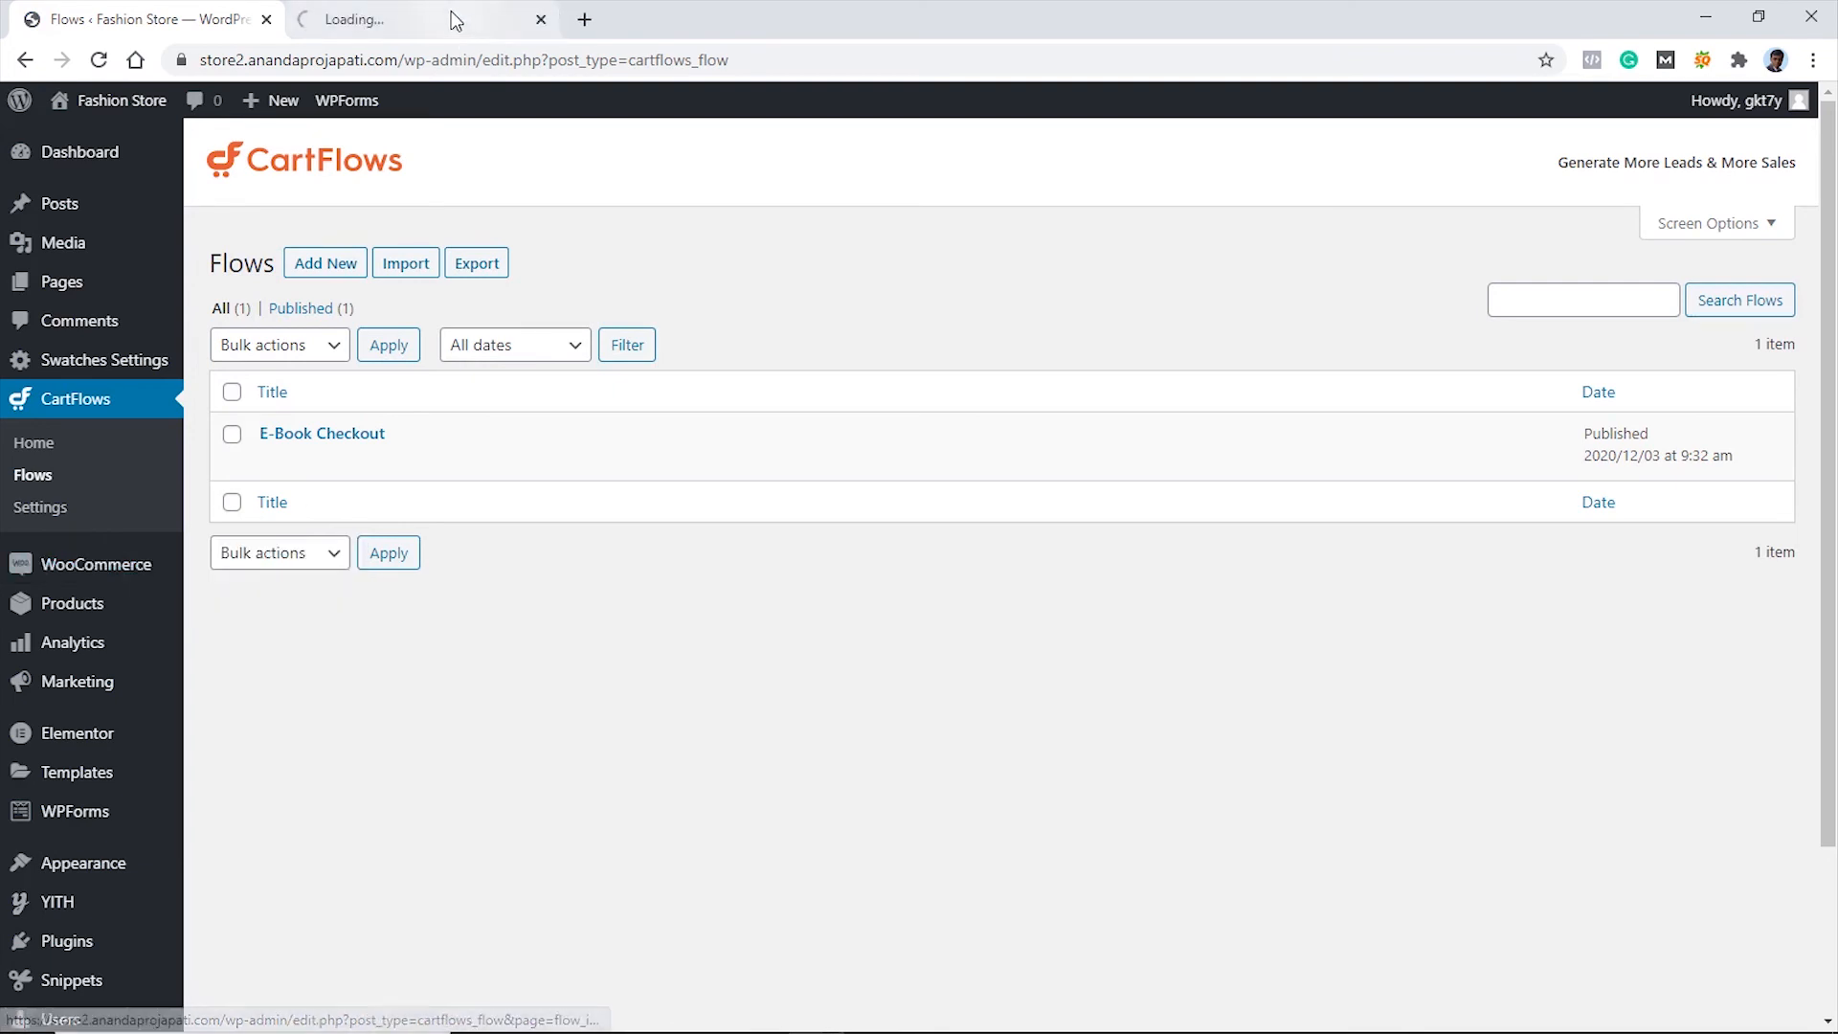
pyautogui.click(451, 10)
pyautogui.scroll(-10, 1064, 534)
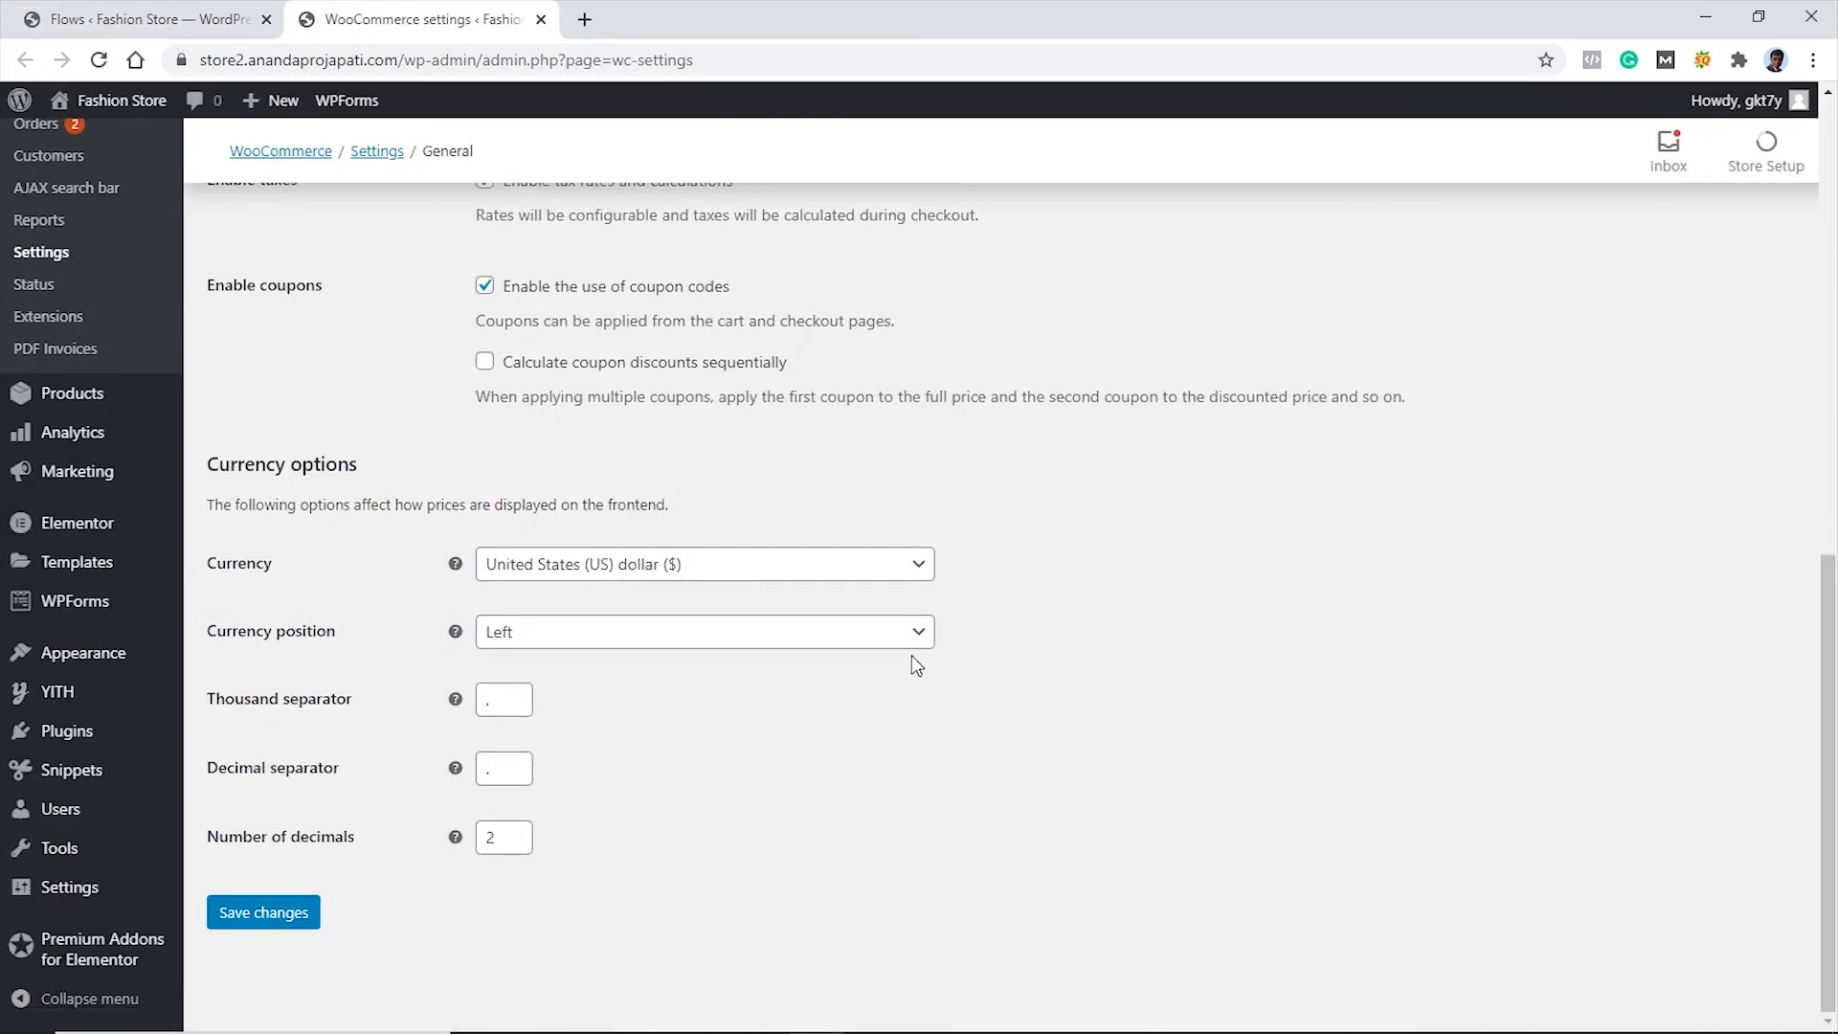
pyautogui.click(864, 575)
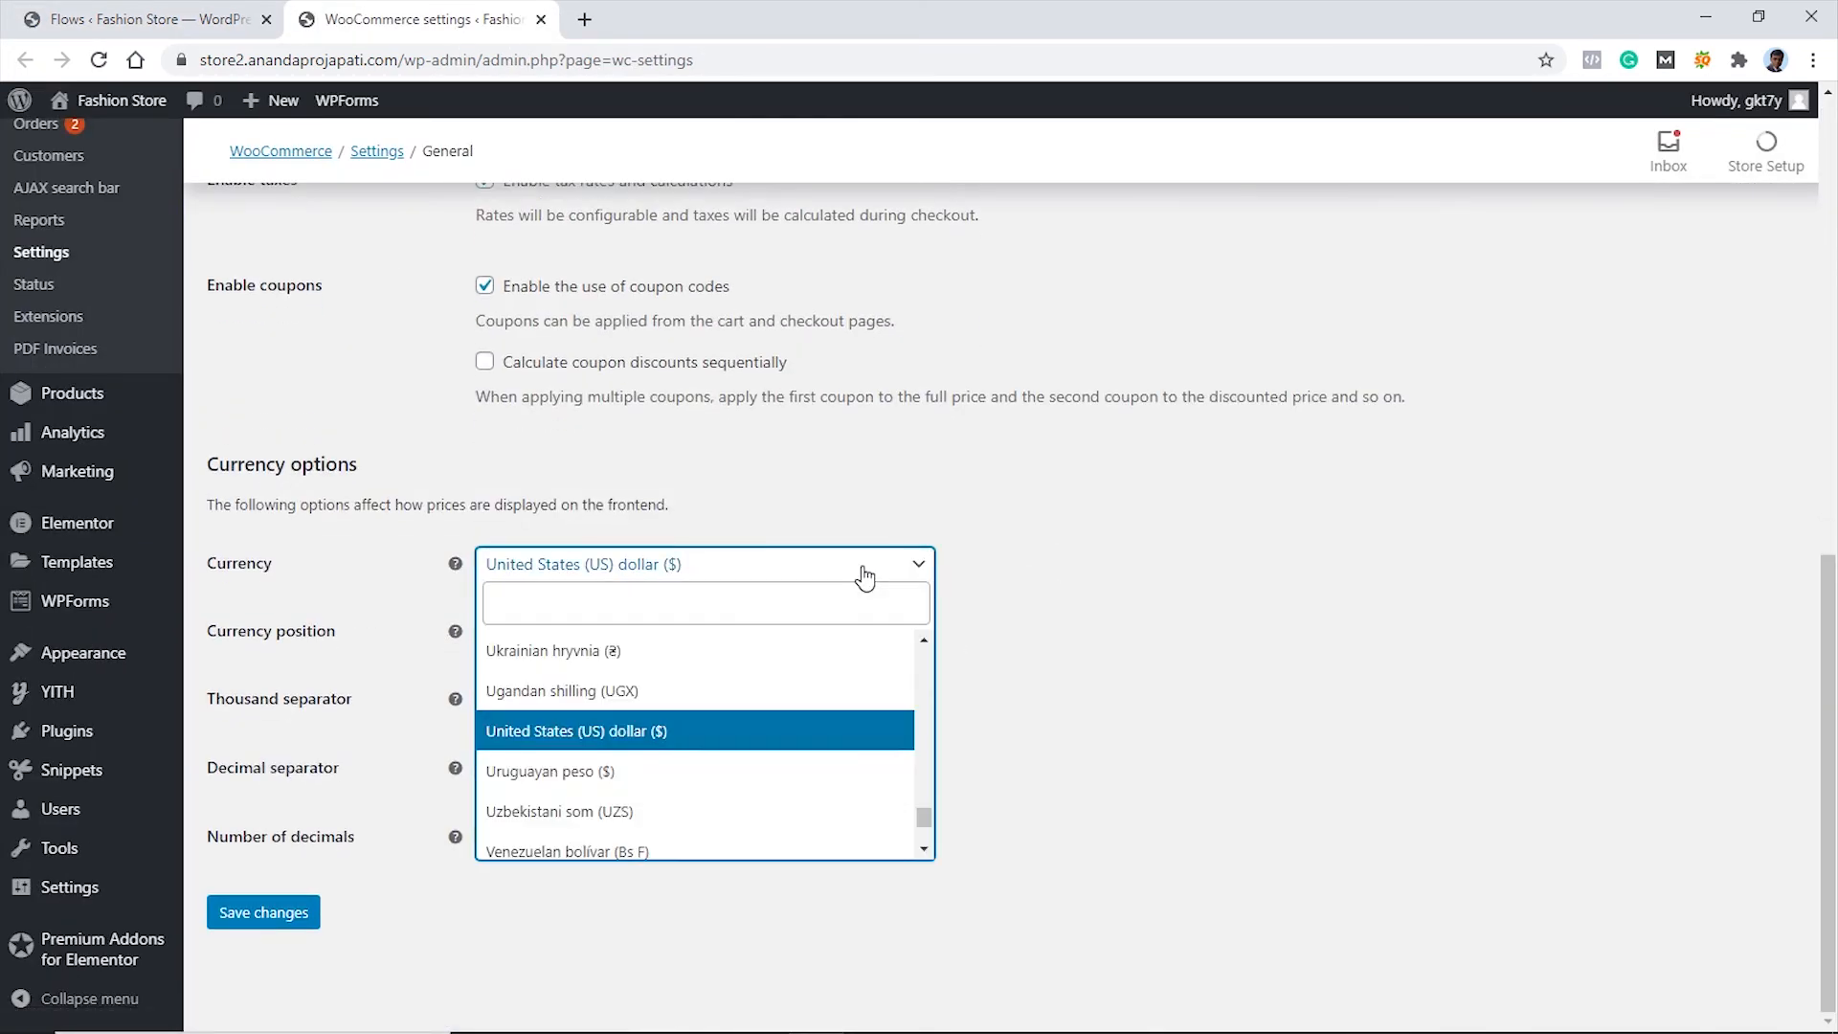
pyautogui.write('inr')
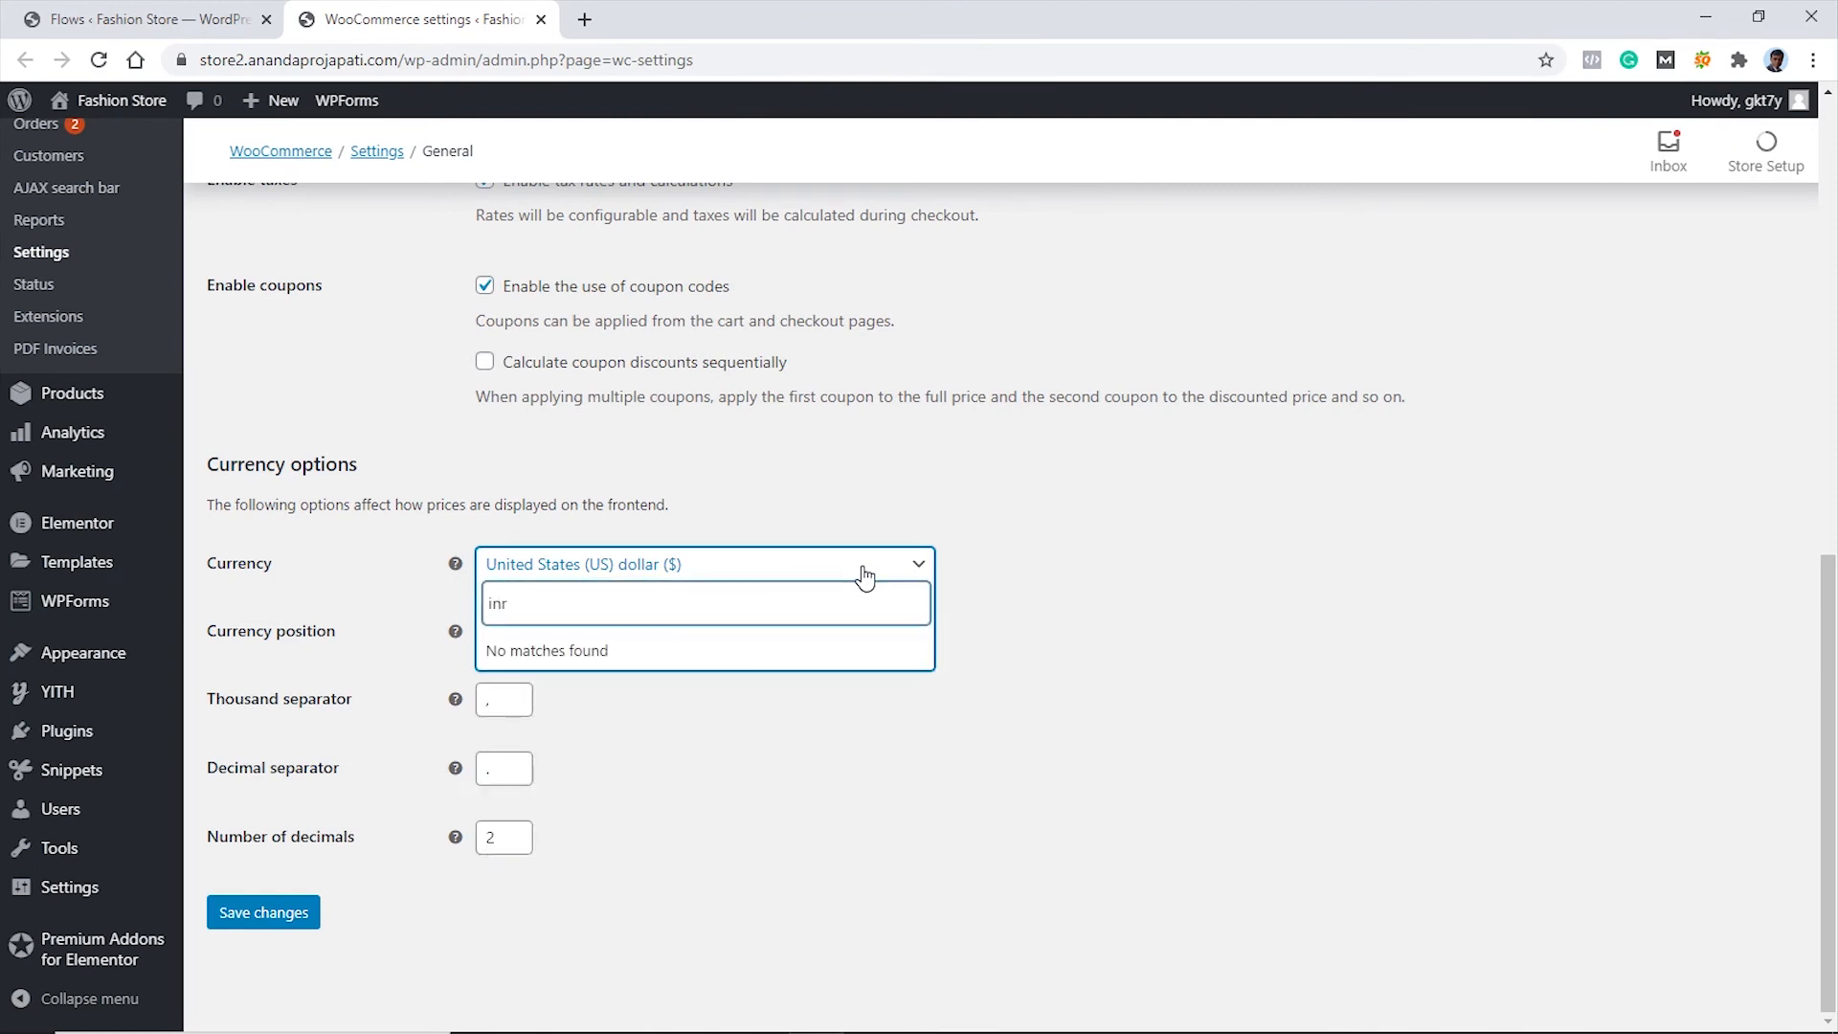
pyautogui.press('BackSpace')
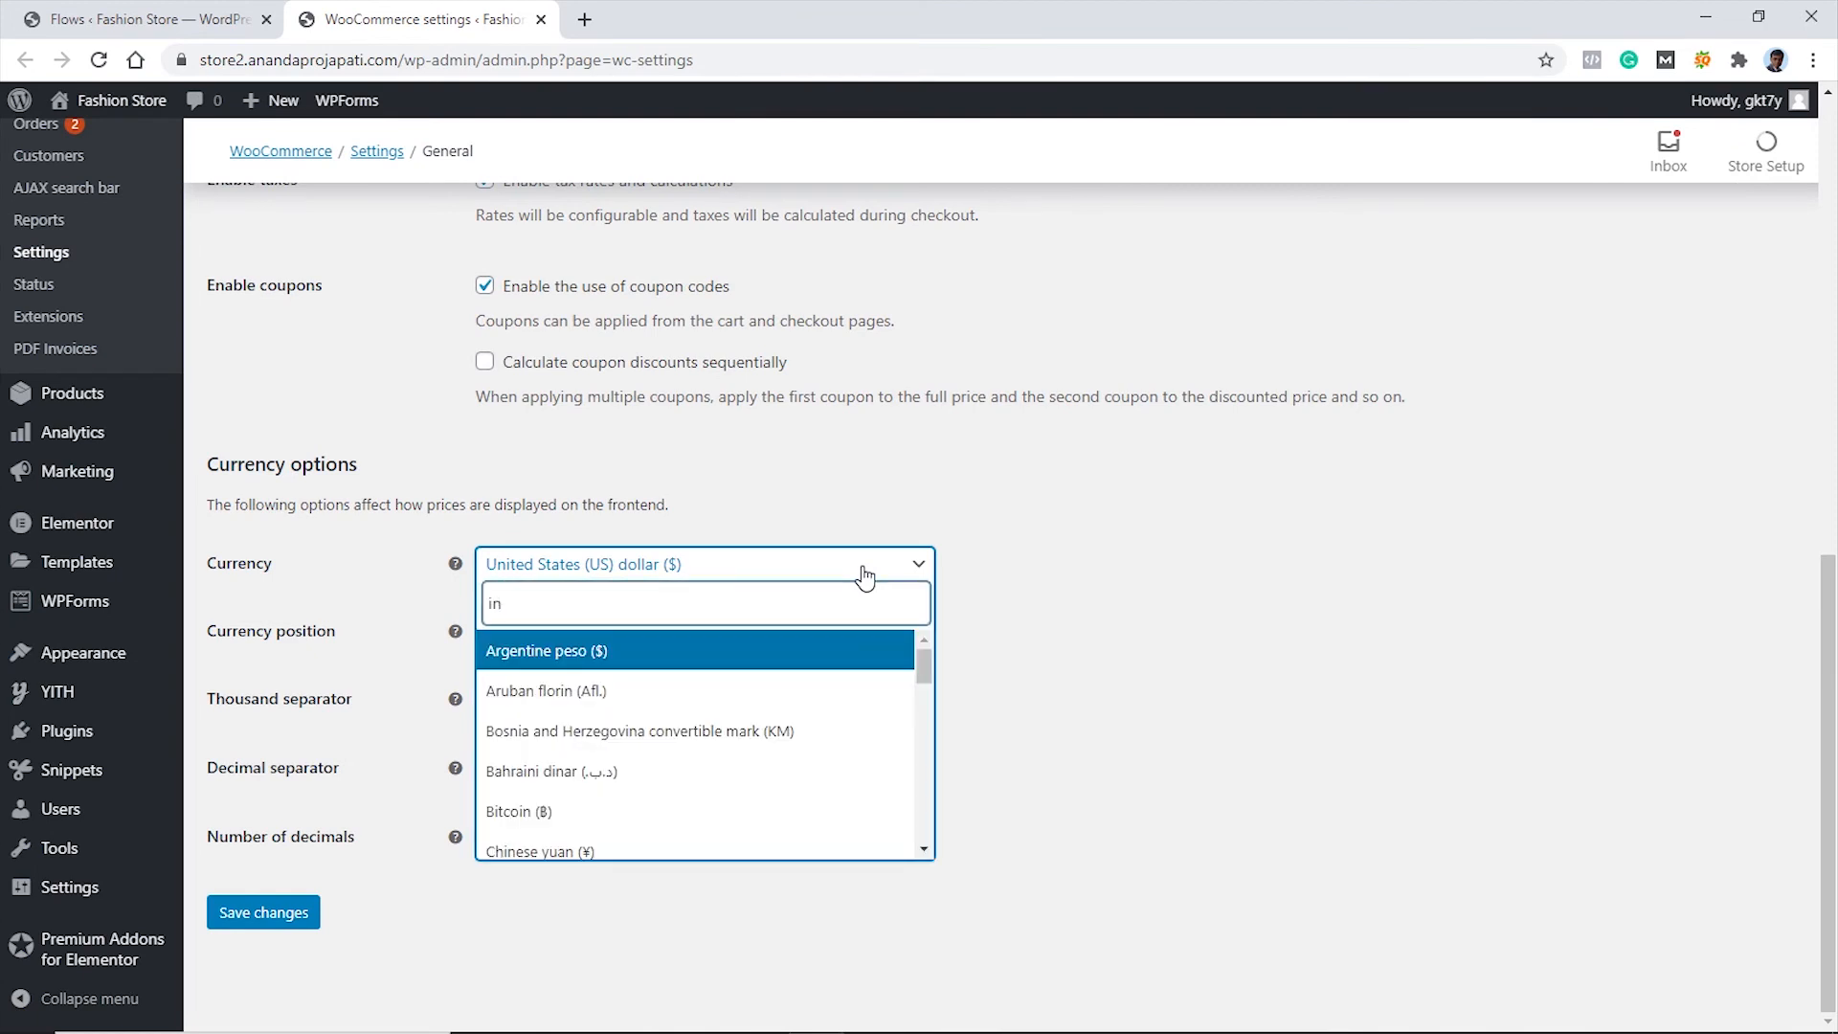
pyautogui.write('d')
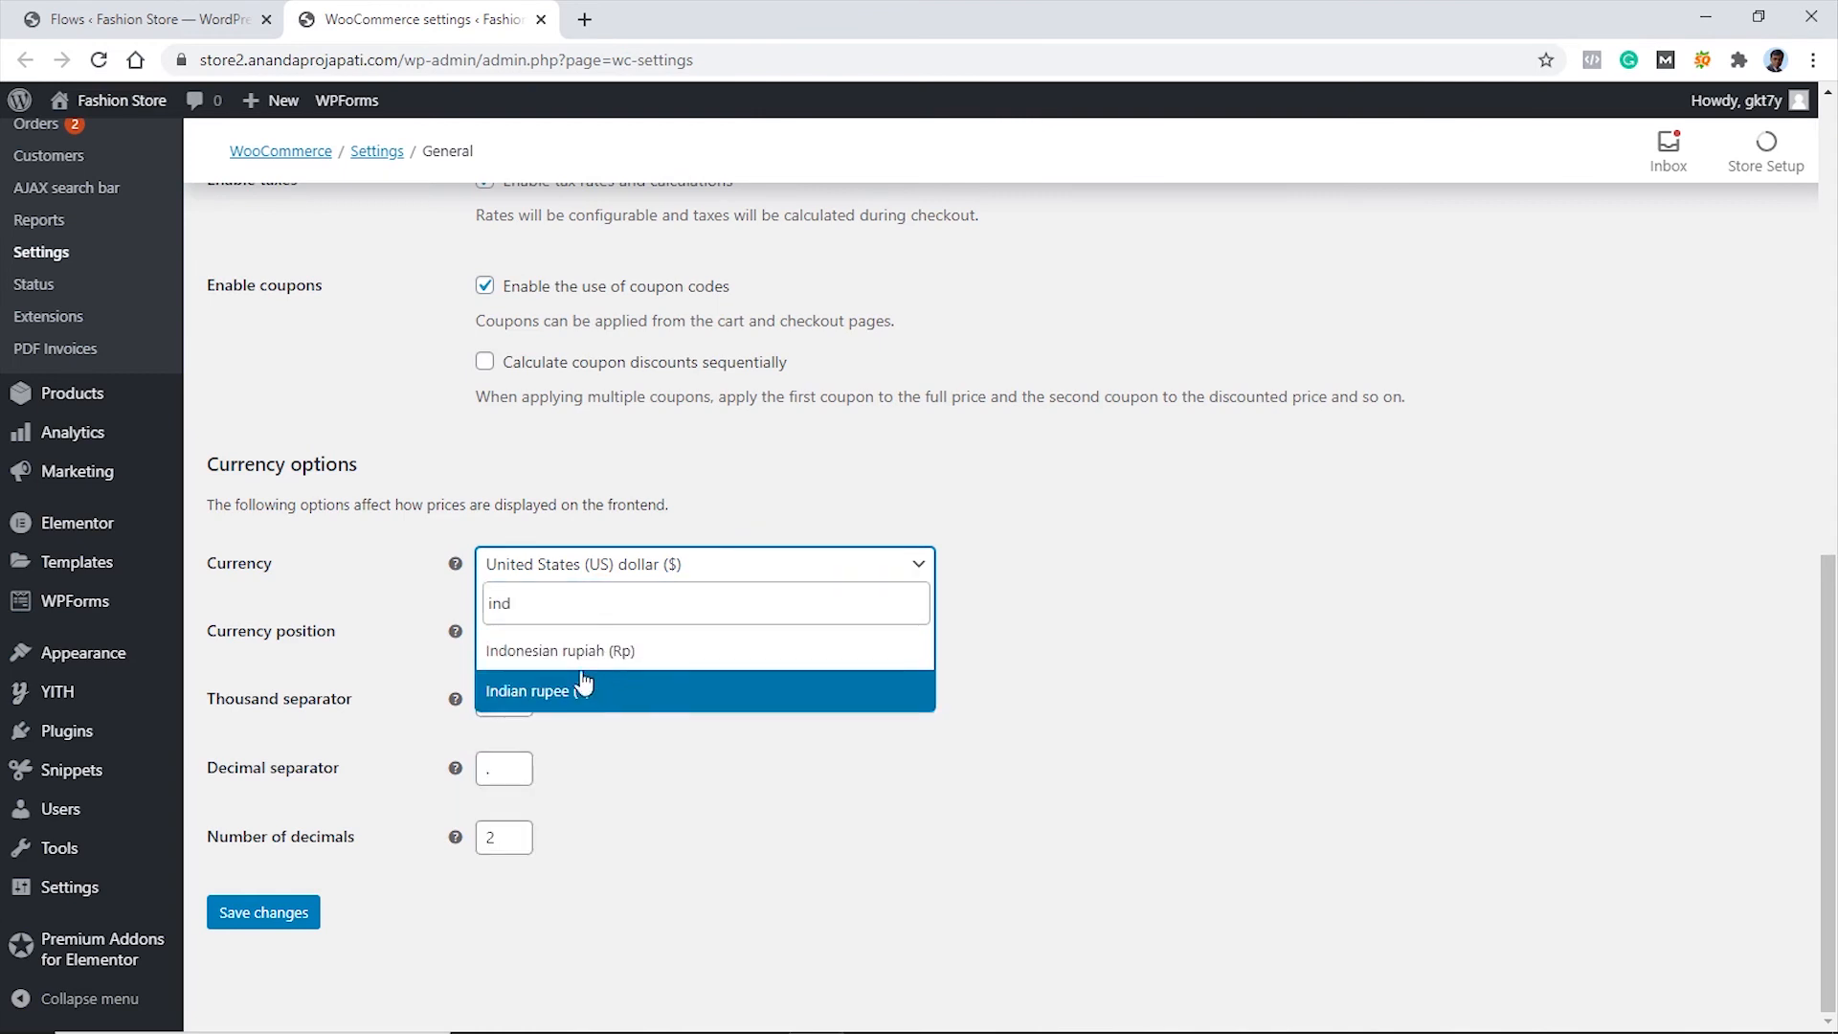
pyautogui.click(567, 700)
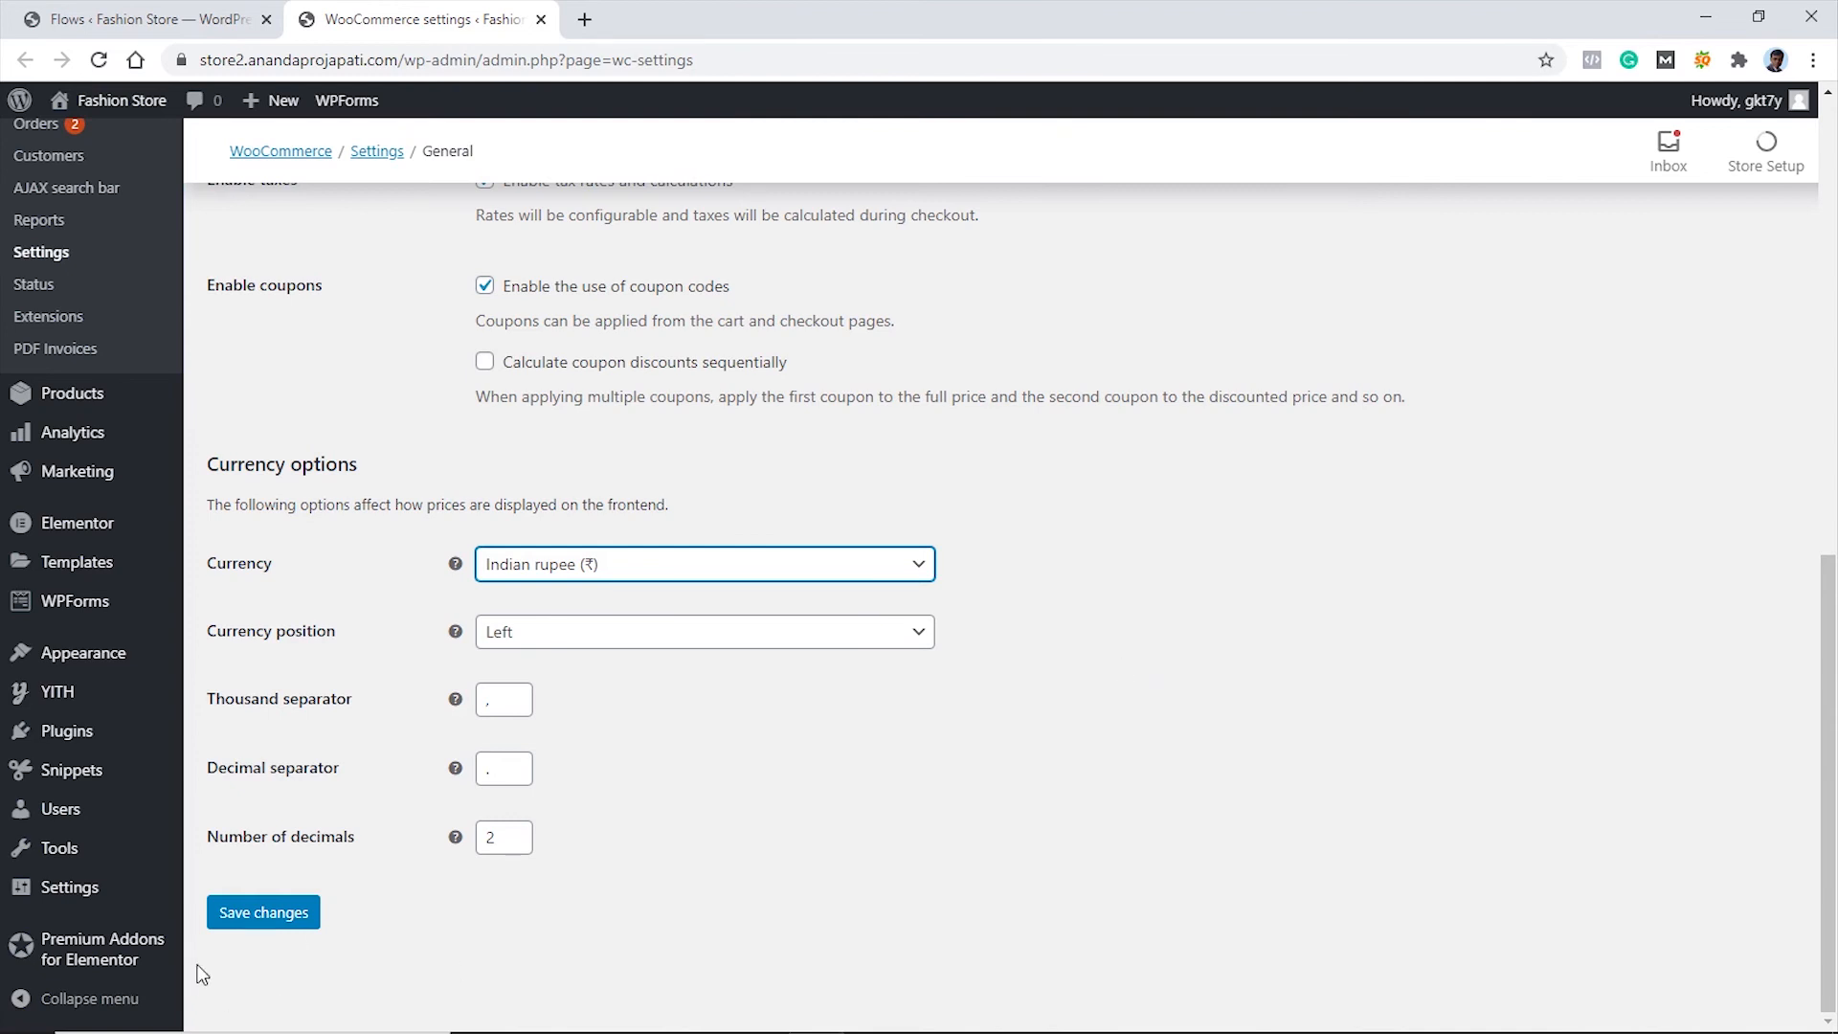
pyautogui.click(279, 917)
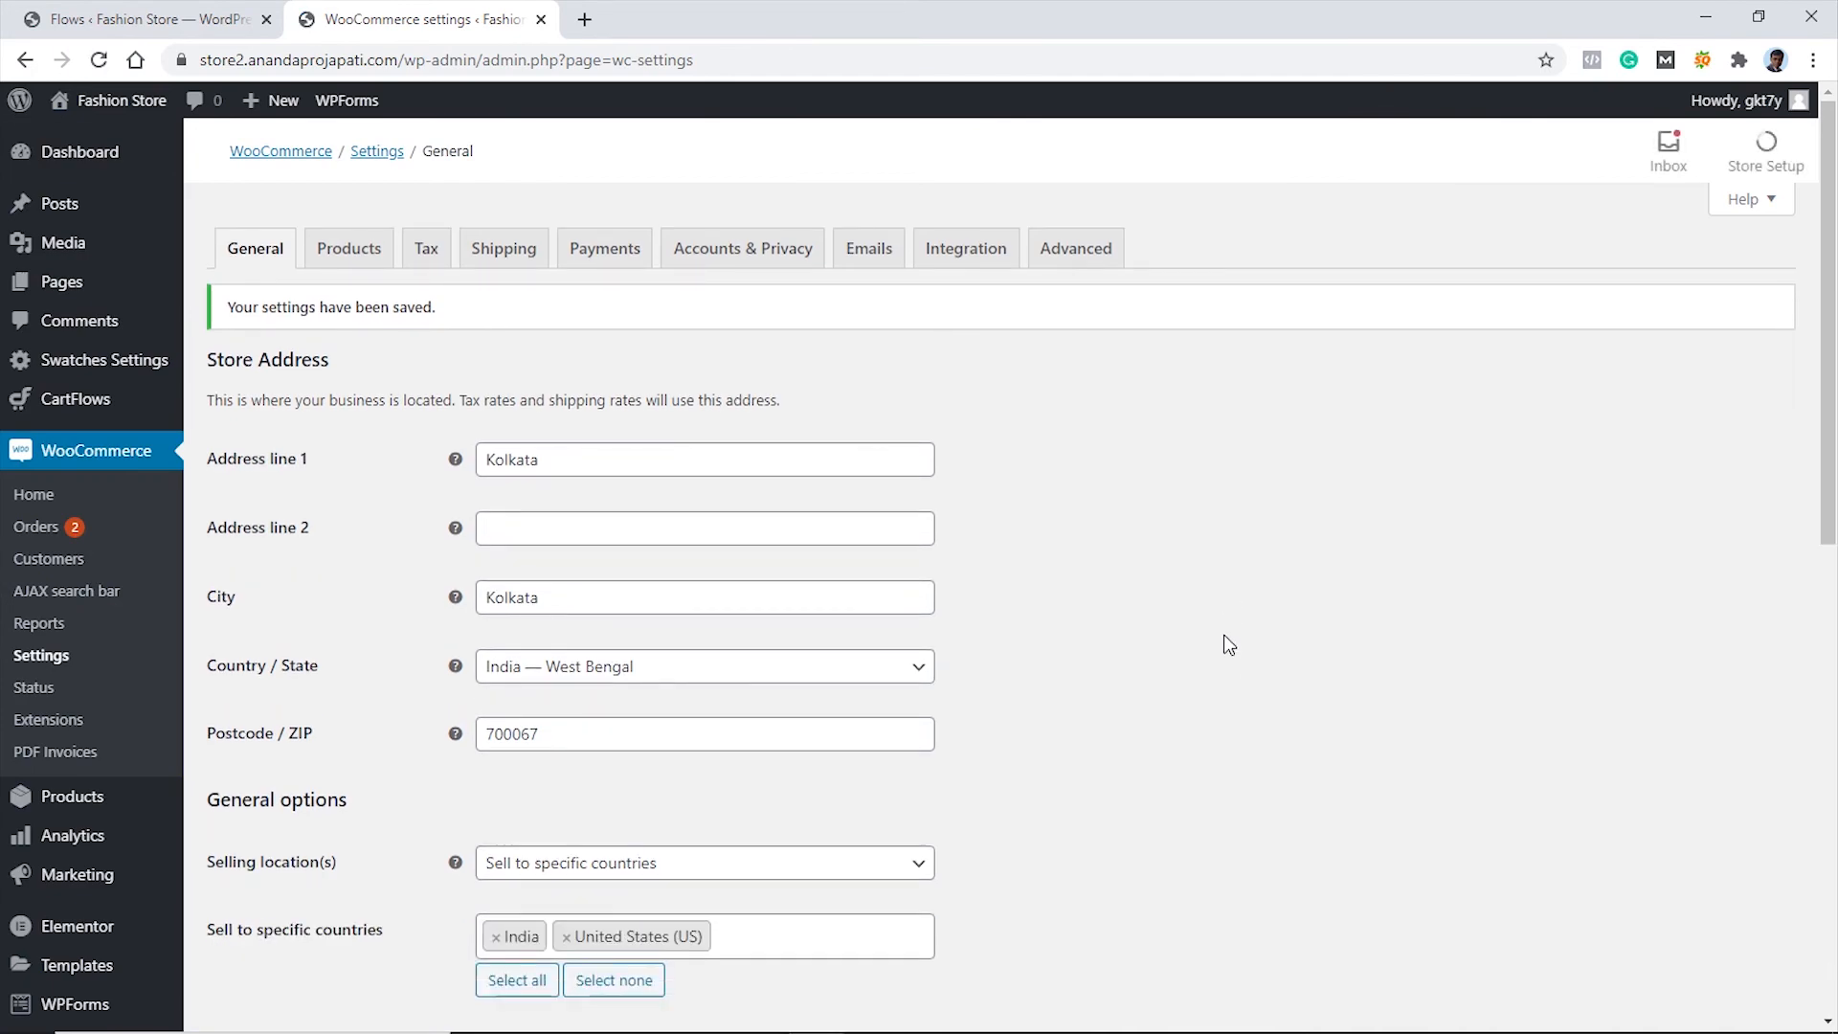
# In Accounts & Privacy, enable automatic generation of customer usernames and passwords during account creation, and save the settings
pyautogui.click(713, 251)
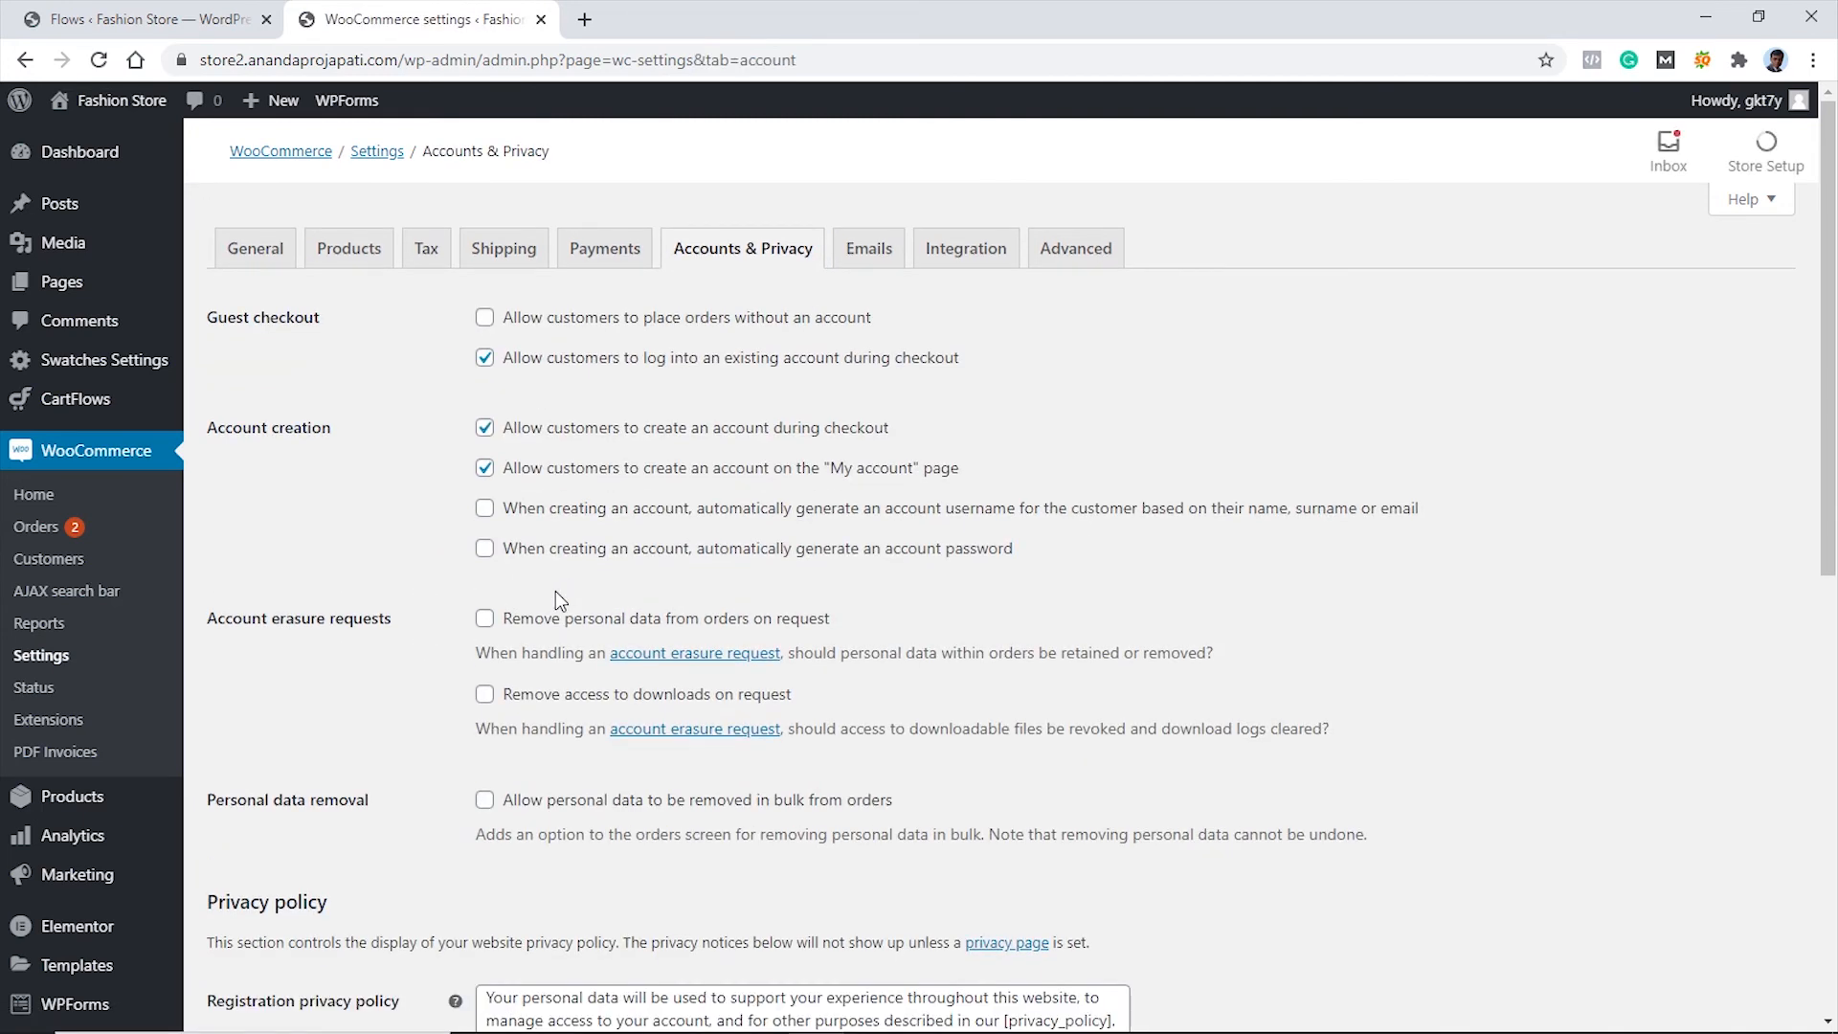
pyautogui.click(483, 509)
pyautogui.click(484, 549)
pyautogui.scroll(-10, 1022, 580)
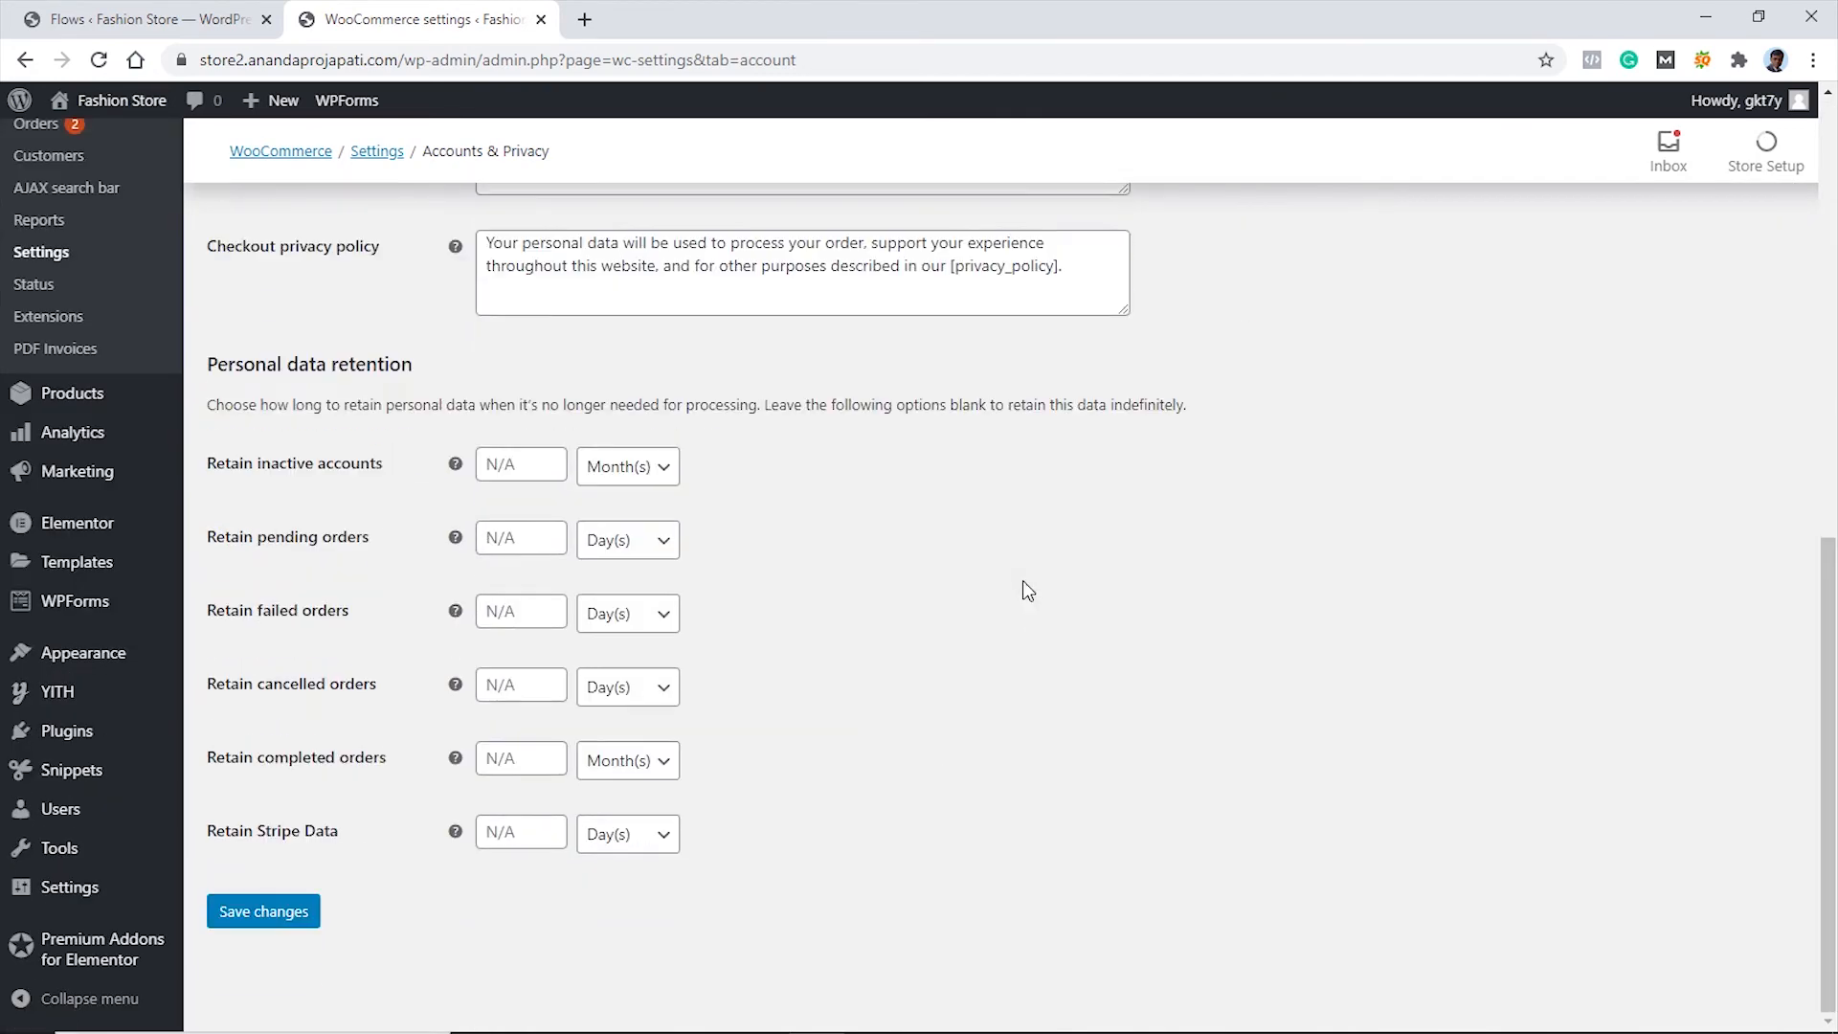
pyautogui.click(268, 914)
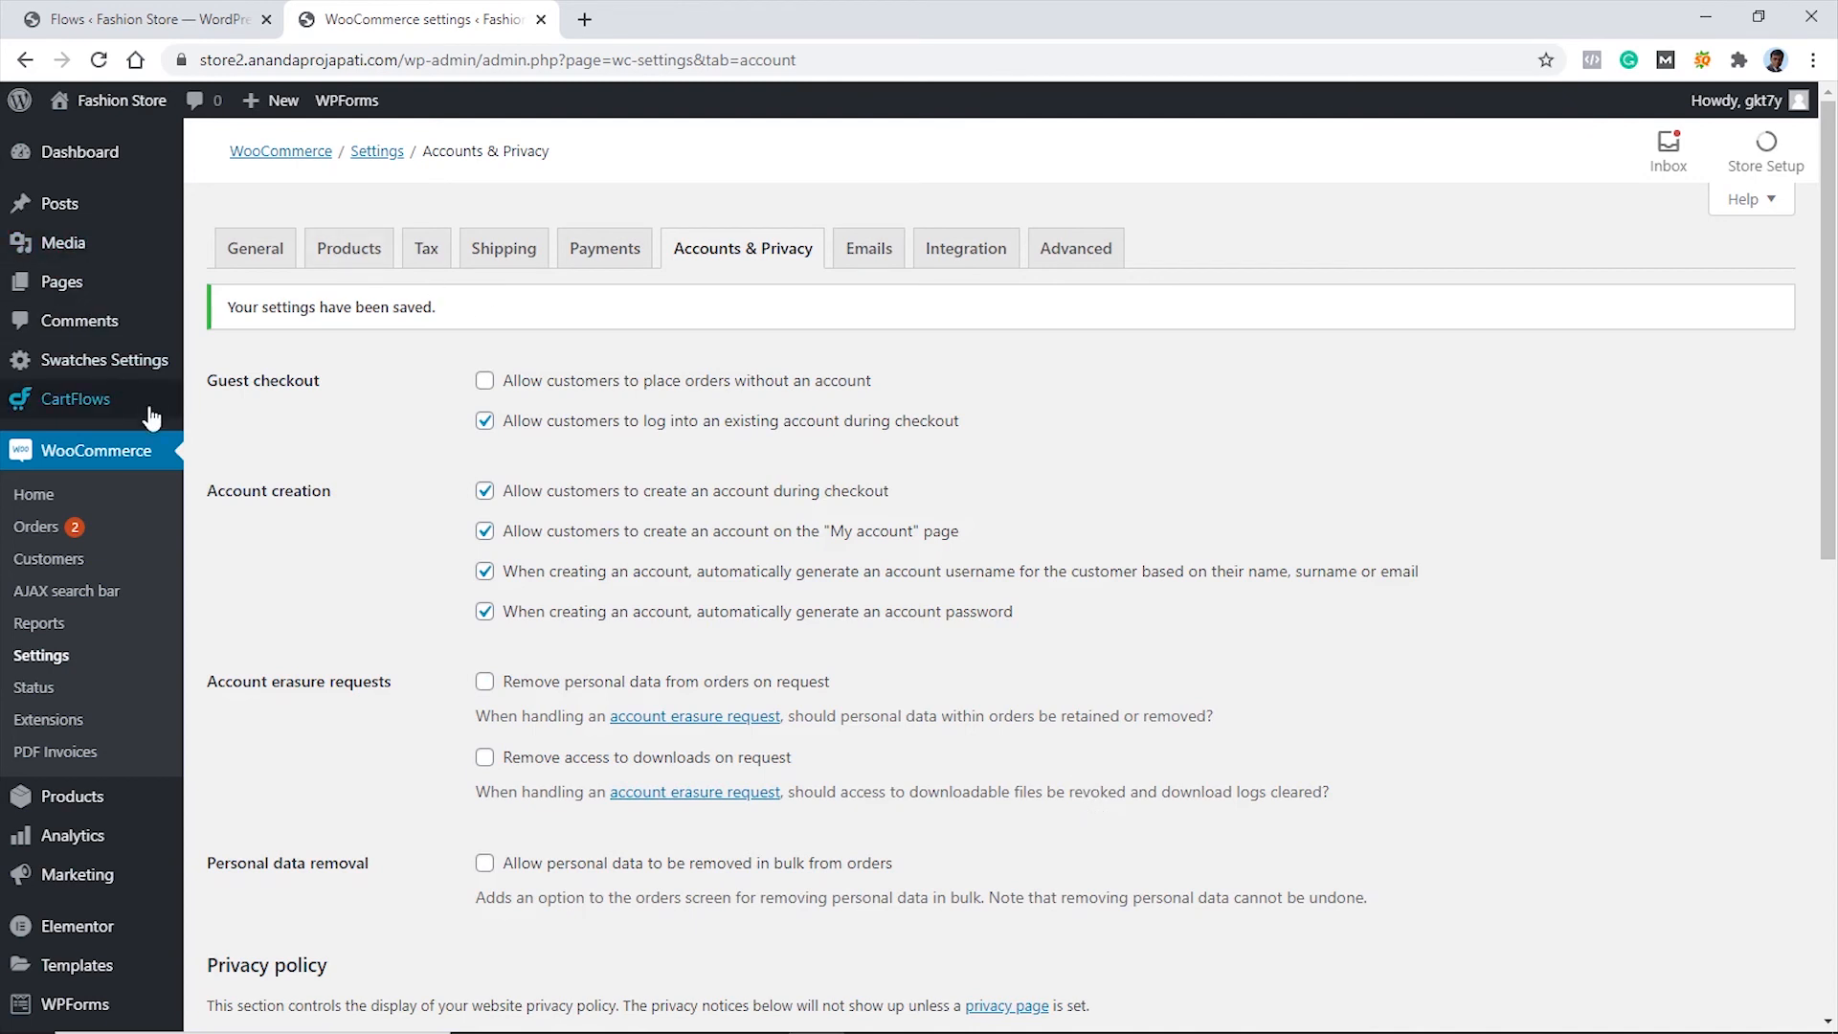
# View the E-Book Checkout flow's live page from the CartFlows flows list and begin filling in the customer's name under Billing details
pyautogui.moveTo(146, 419)
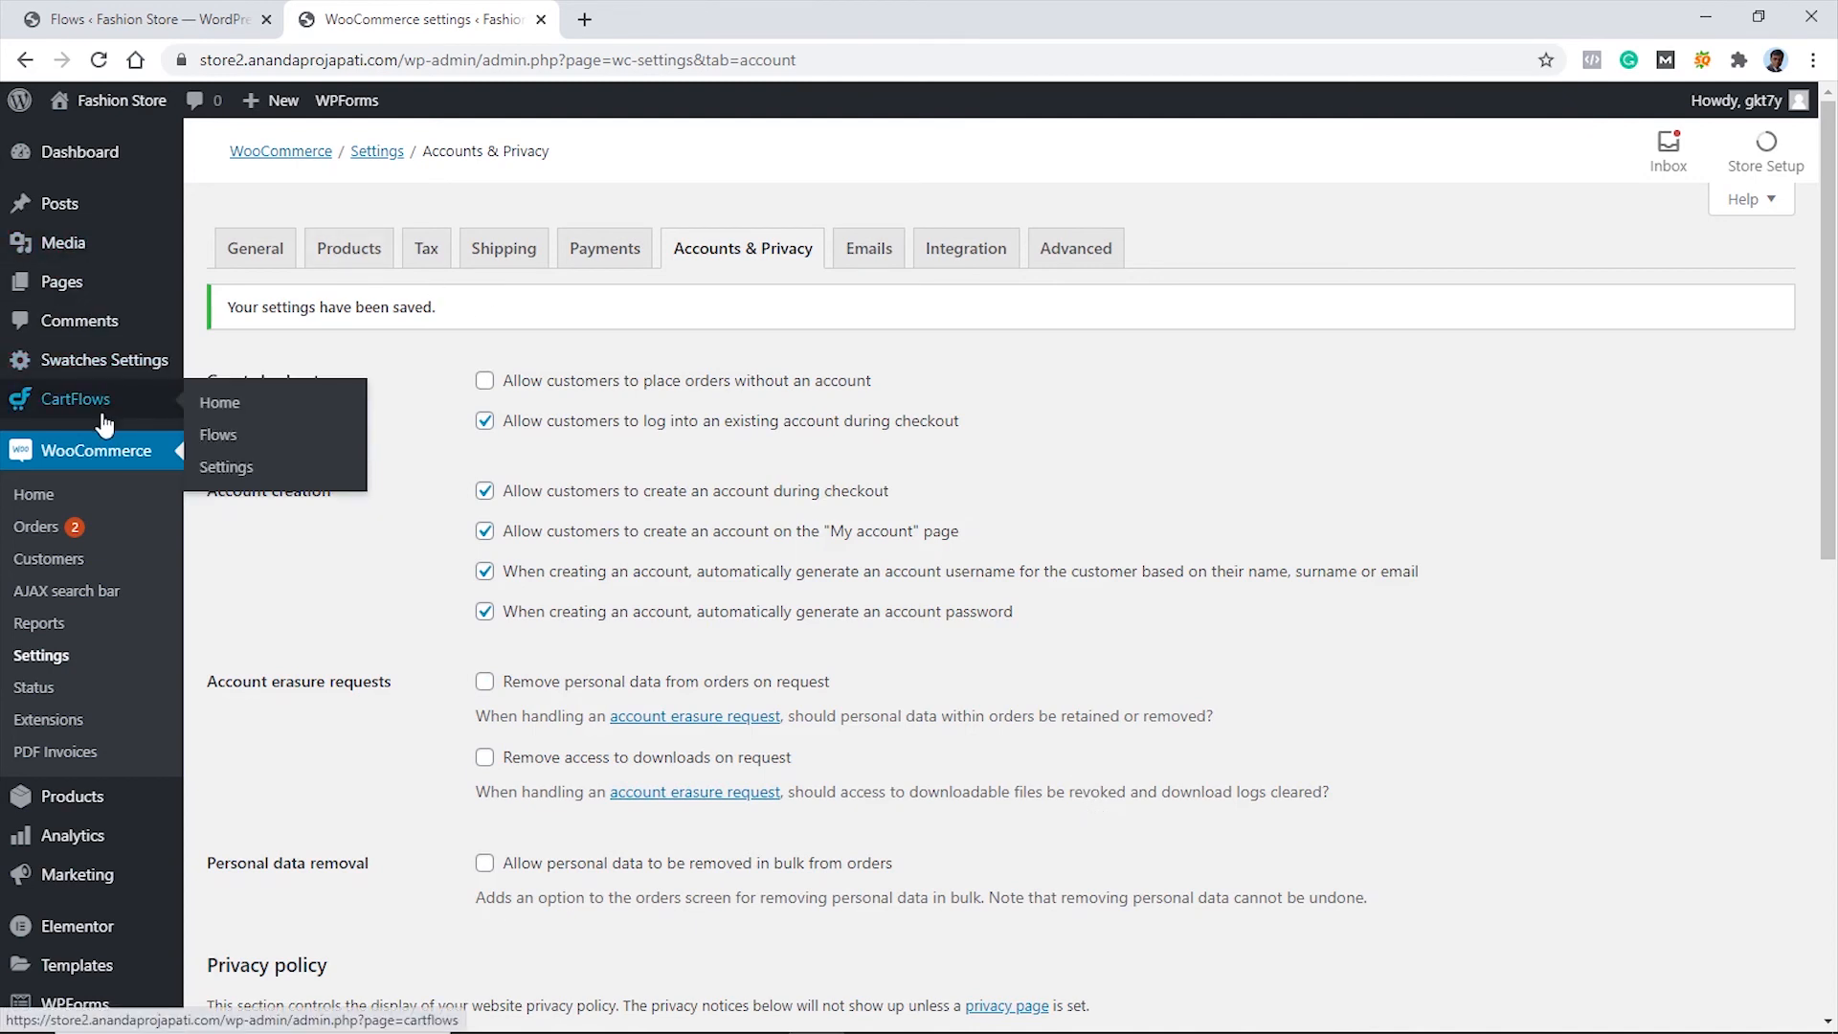
pyautogui.click(230, 436)
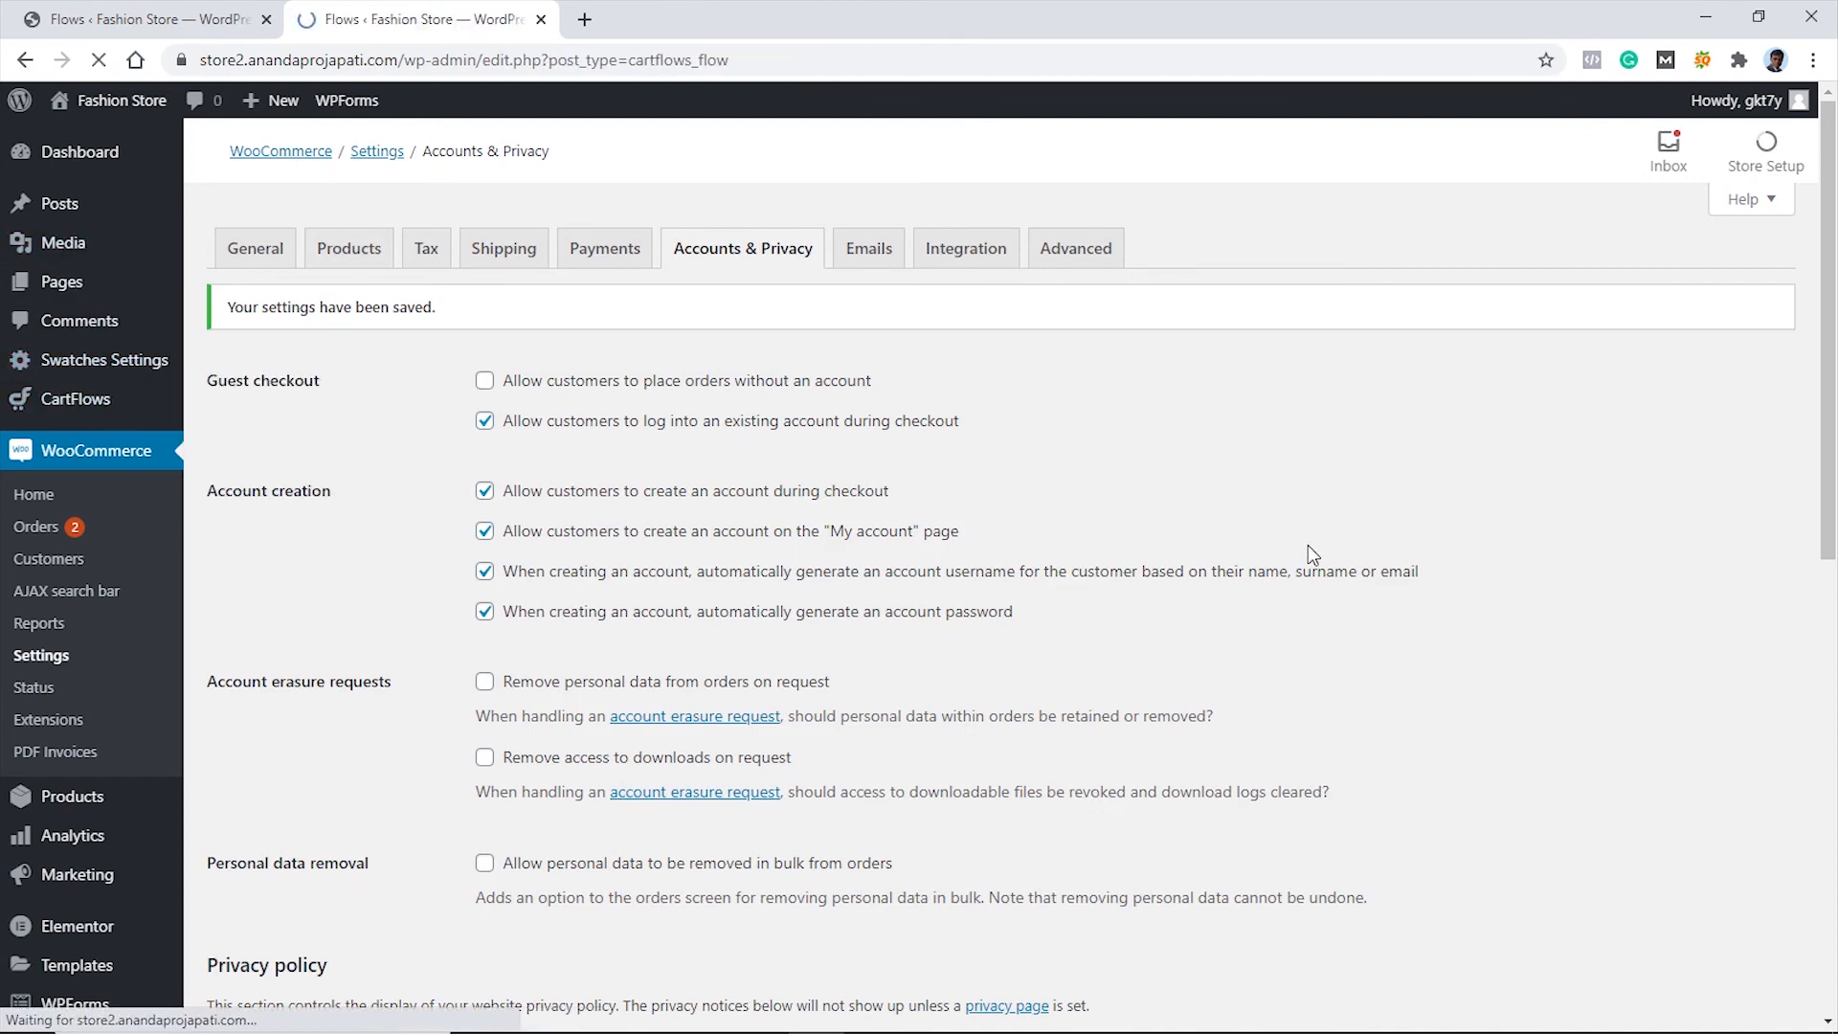
pyautogui.moveTo(515, 444)
pyautogui.click(434, 463)
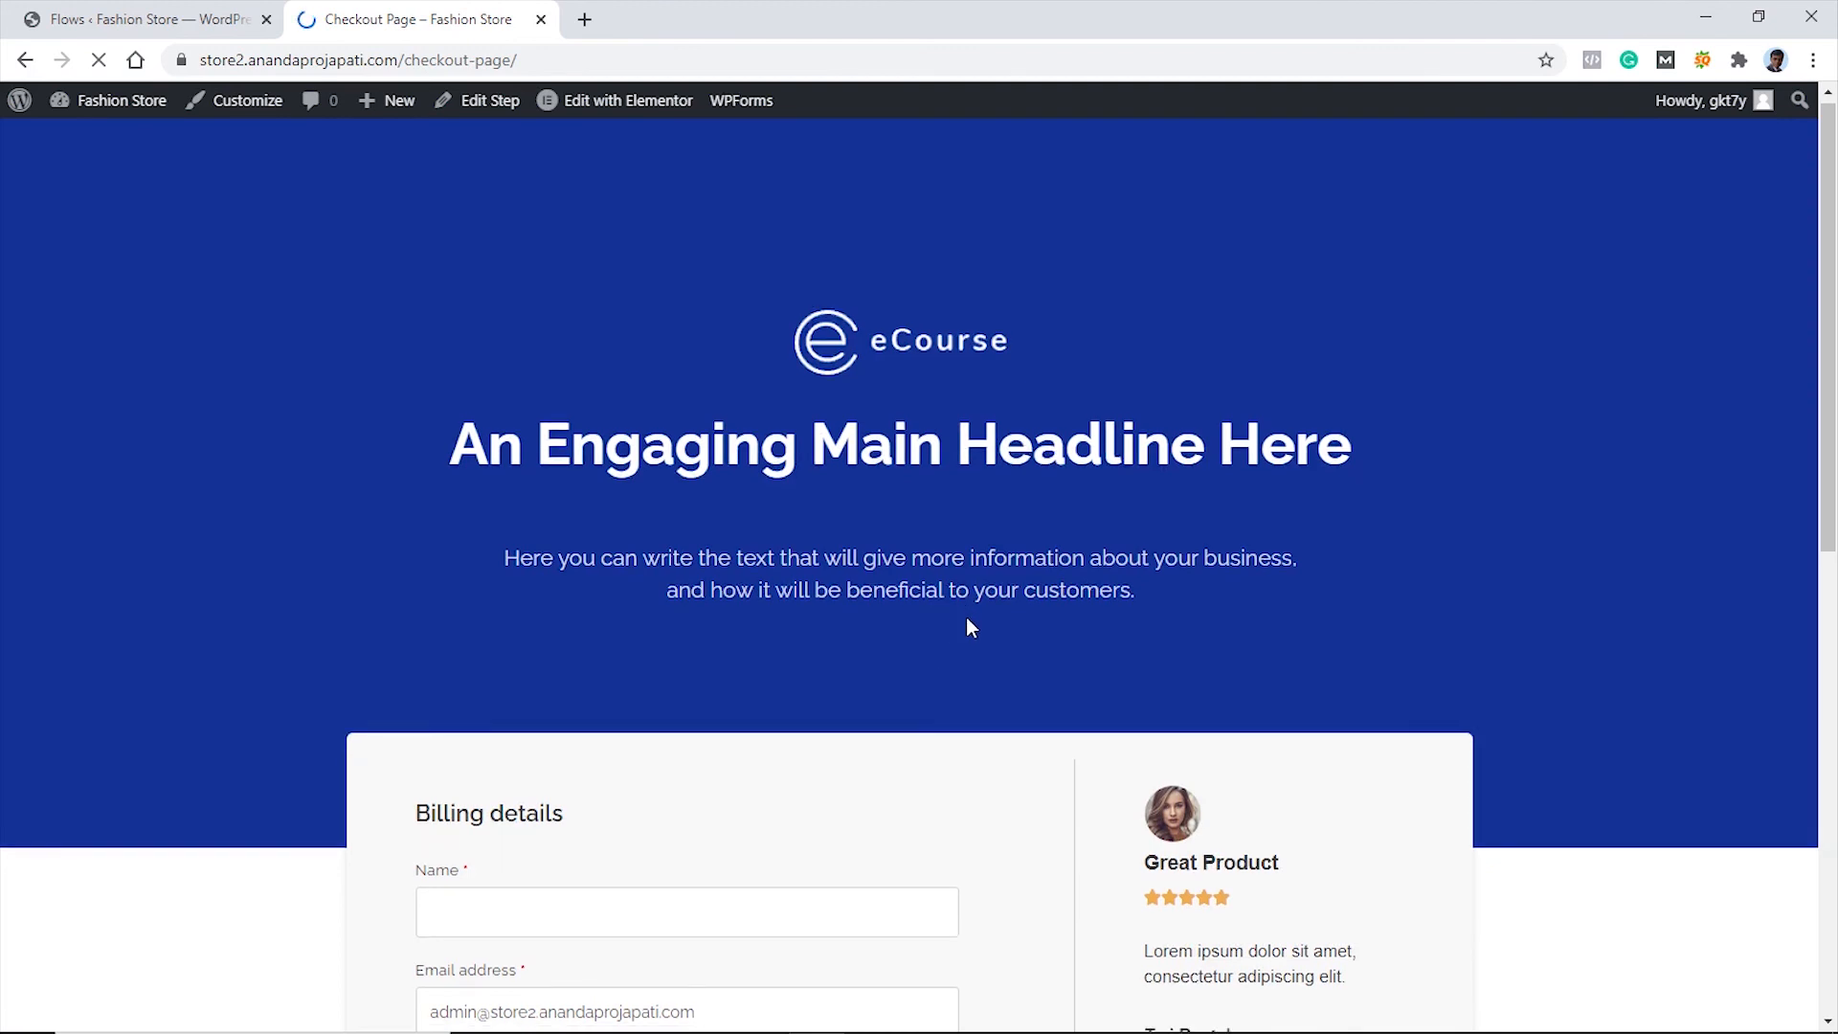
pyautogui.scroll(-6, 967, 618)
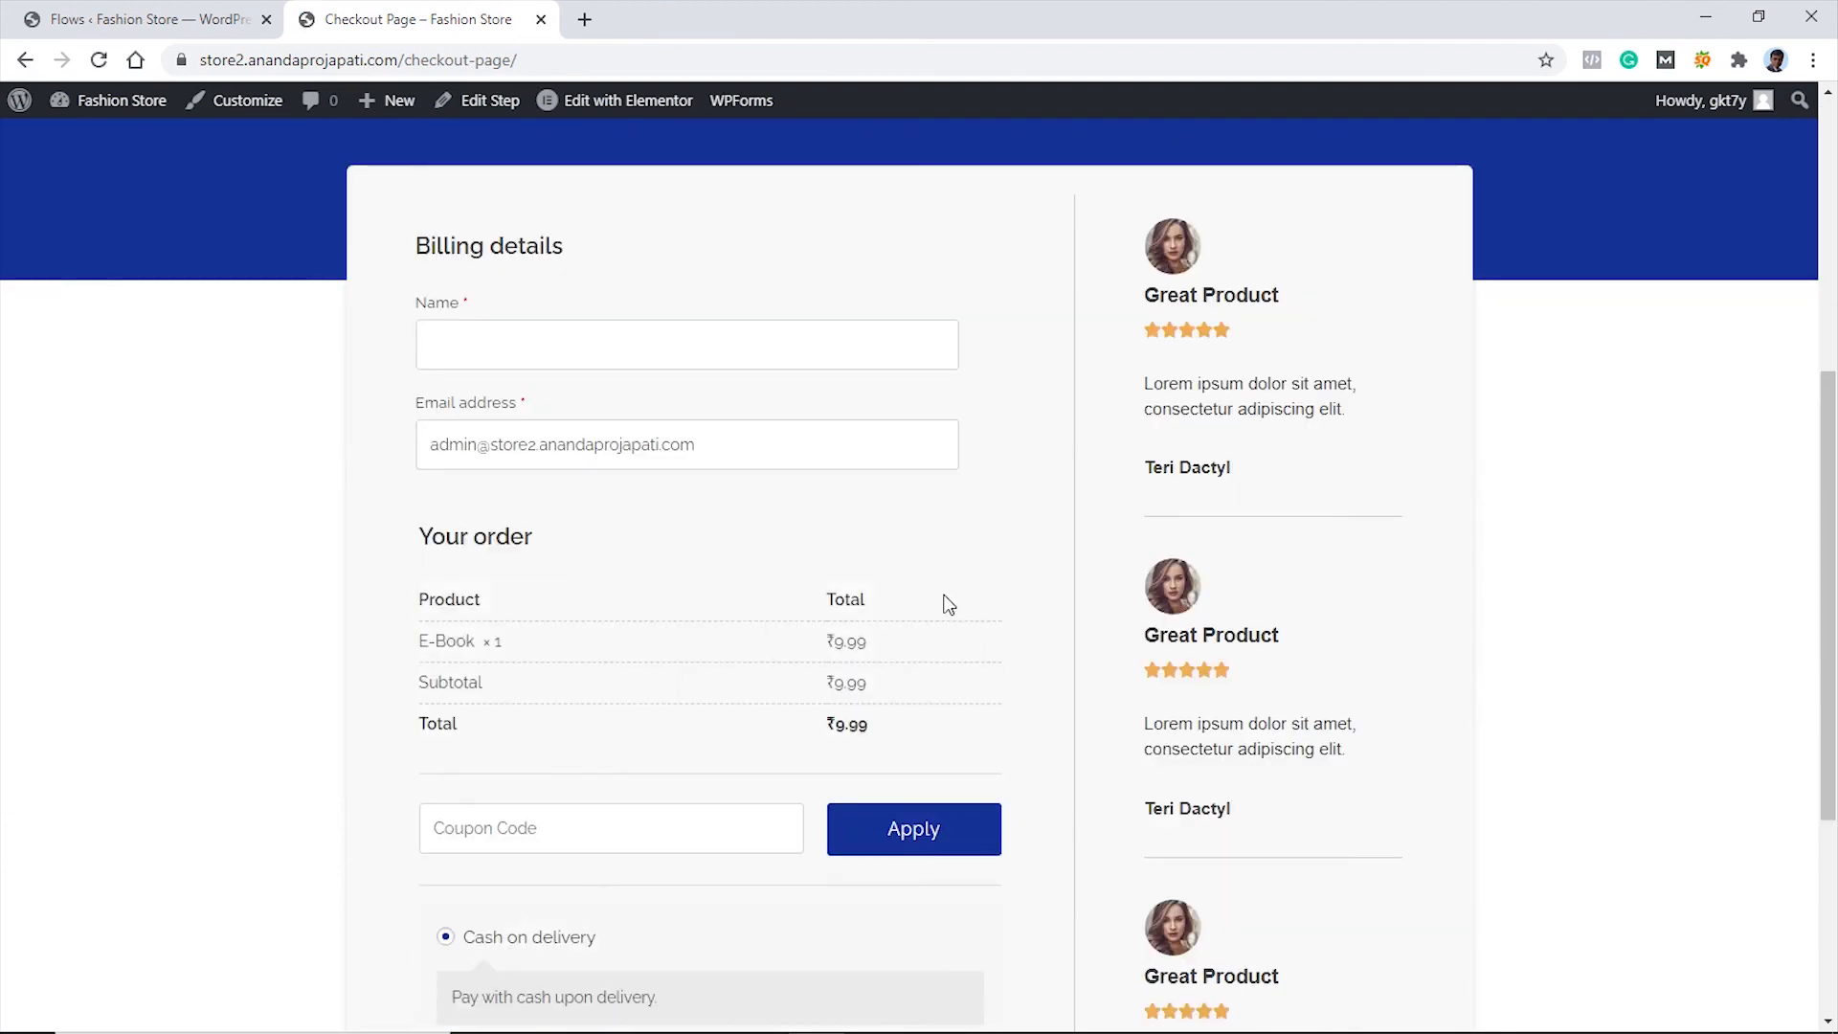
pyautogui.click(467, 341)
pyautogui.click(452, 403)
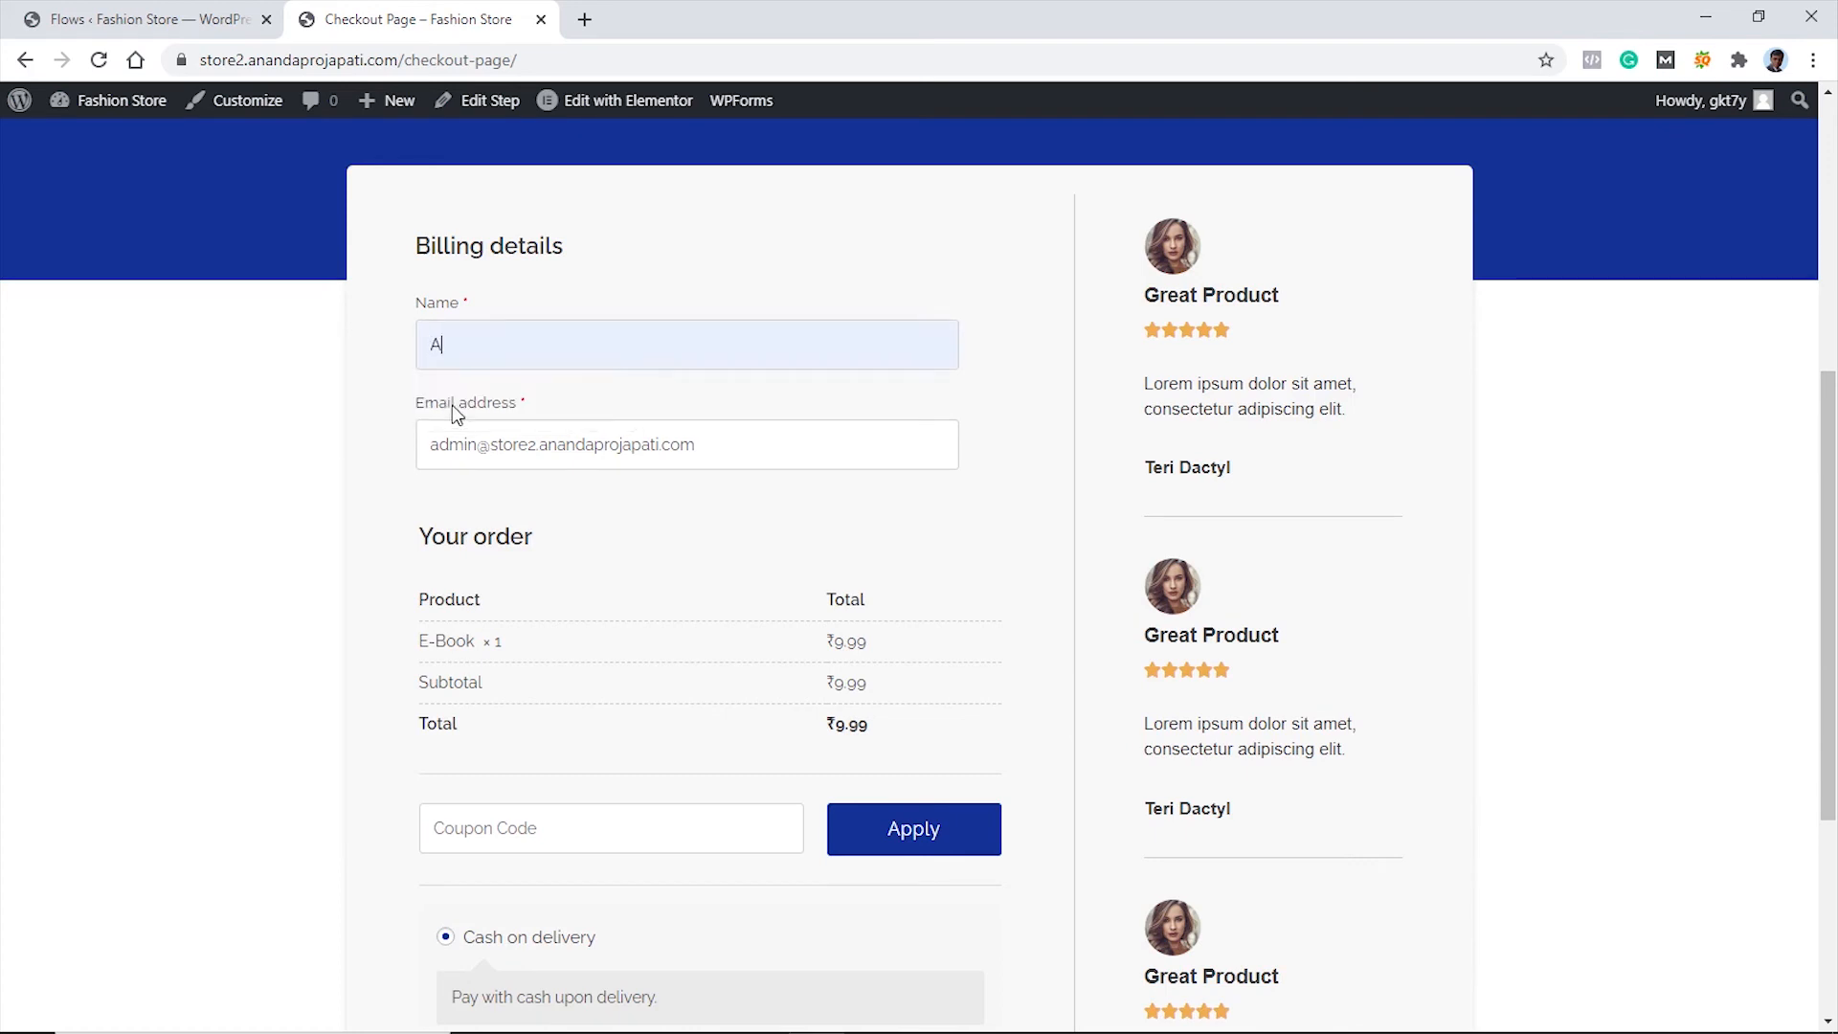
# Choose Credit/Debit Card as the payment method and copy the Stripe test card number into the Card Number field
pyautogui.scroll(-4, 288, 607)
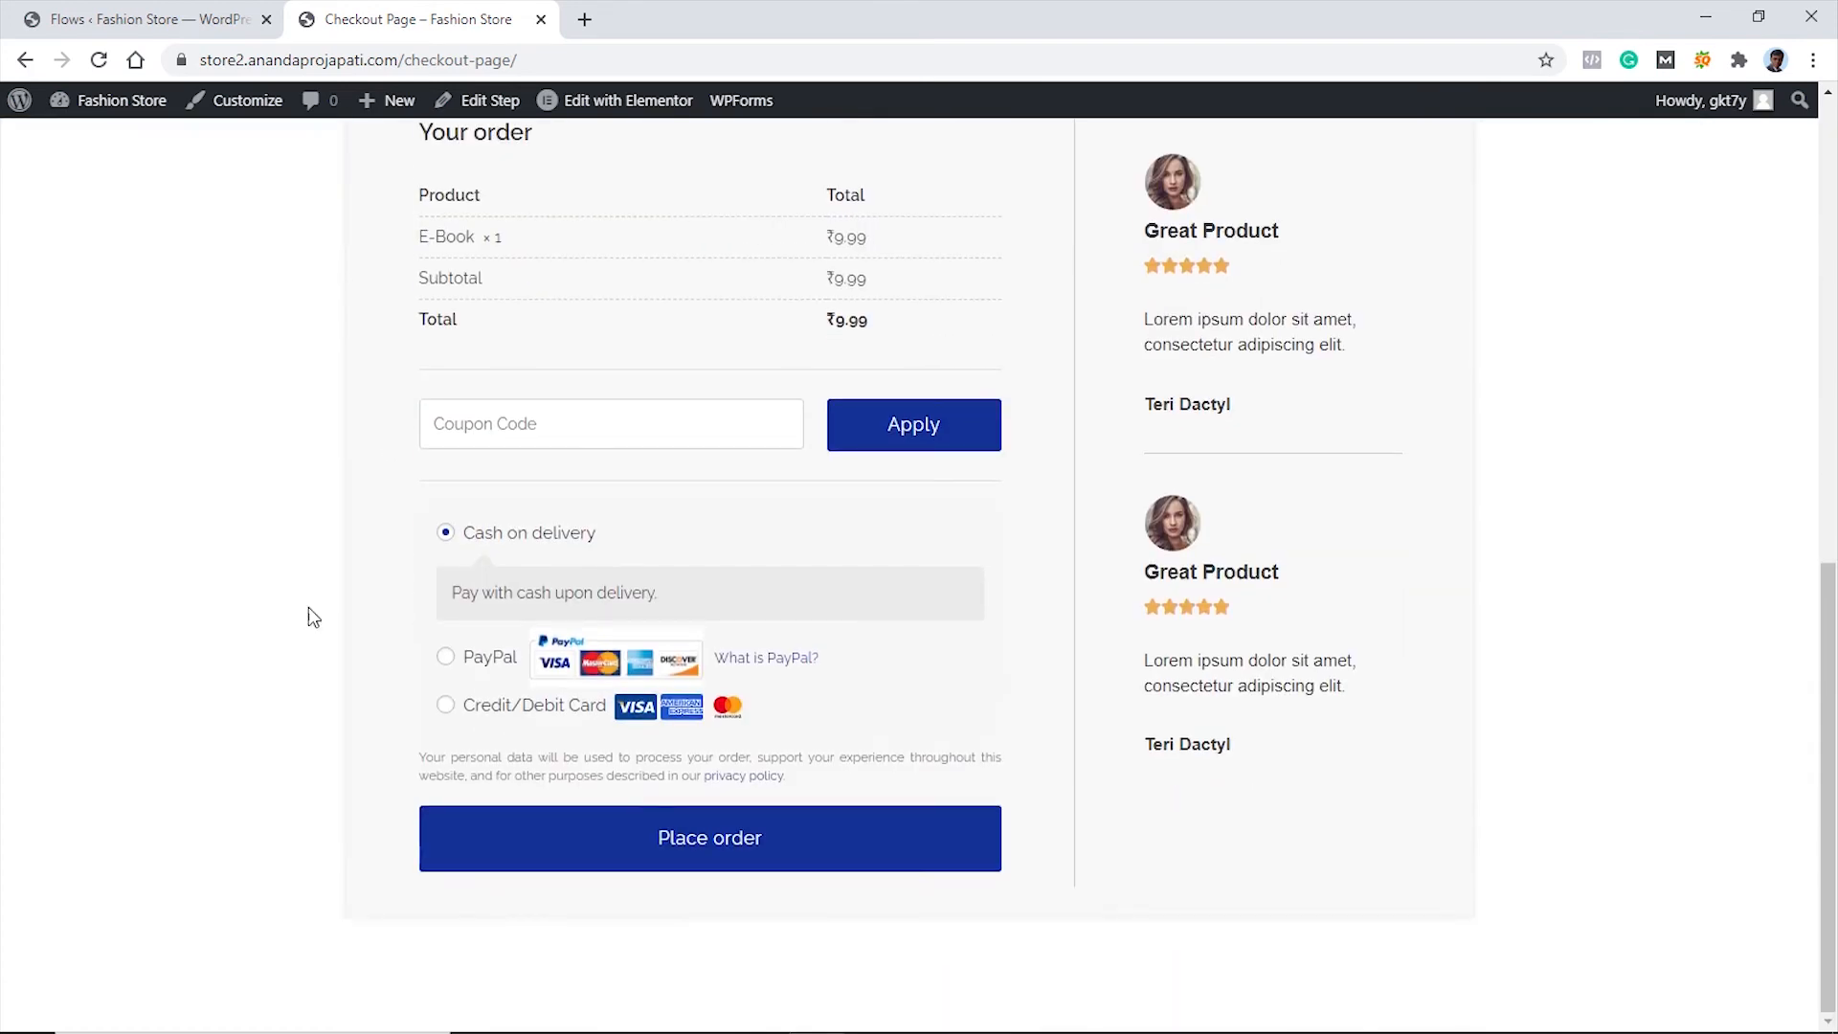
pyautogui.click(445, 705)
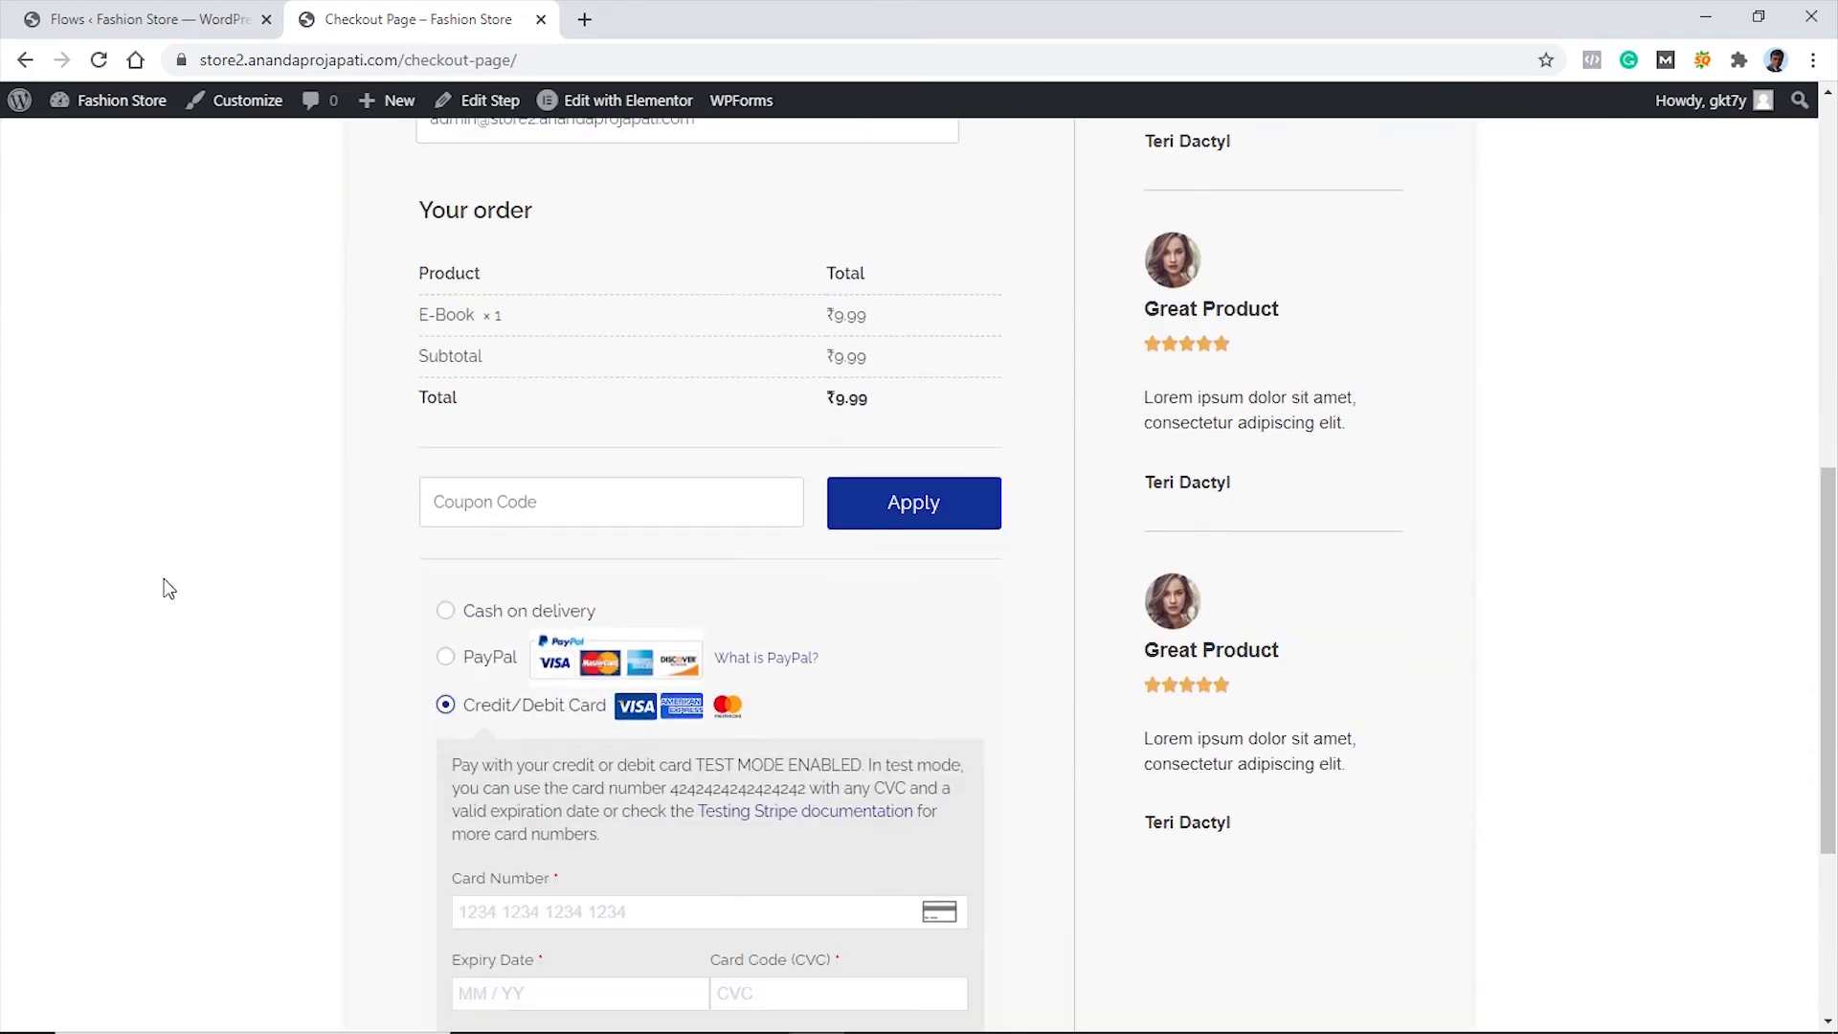
pyautogui.scroll(-3, 335, 651)
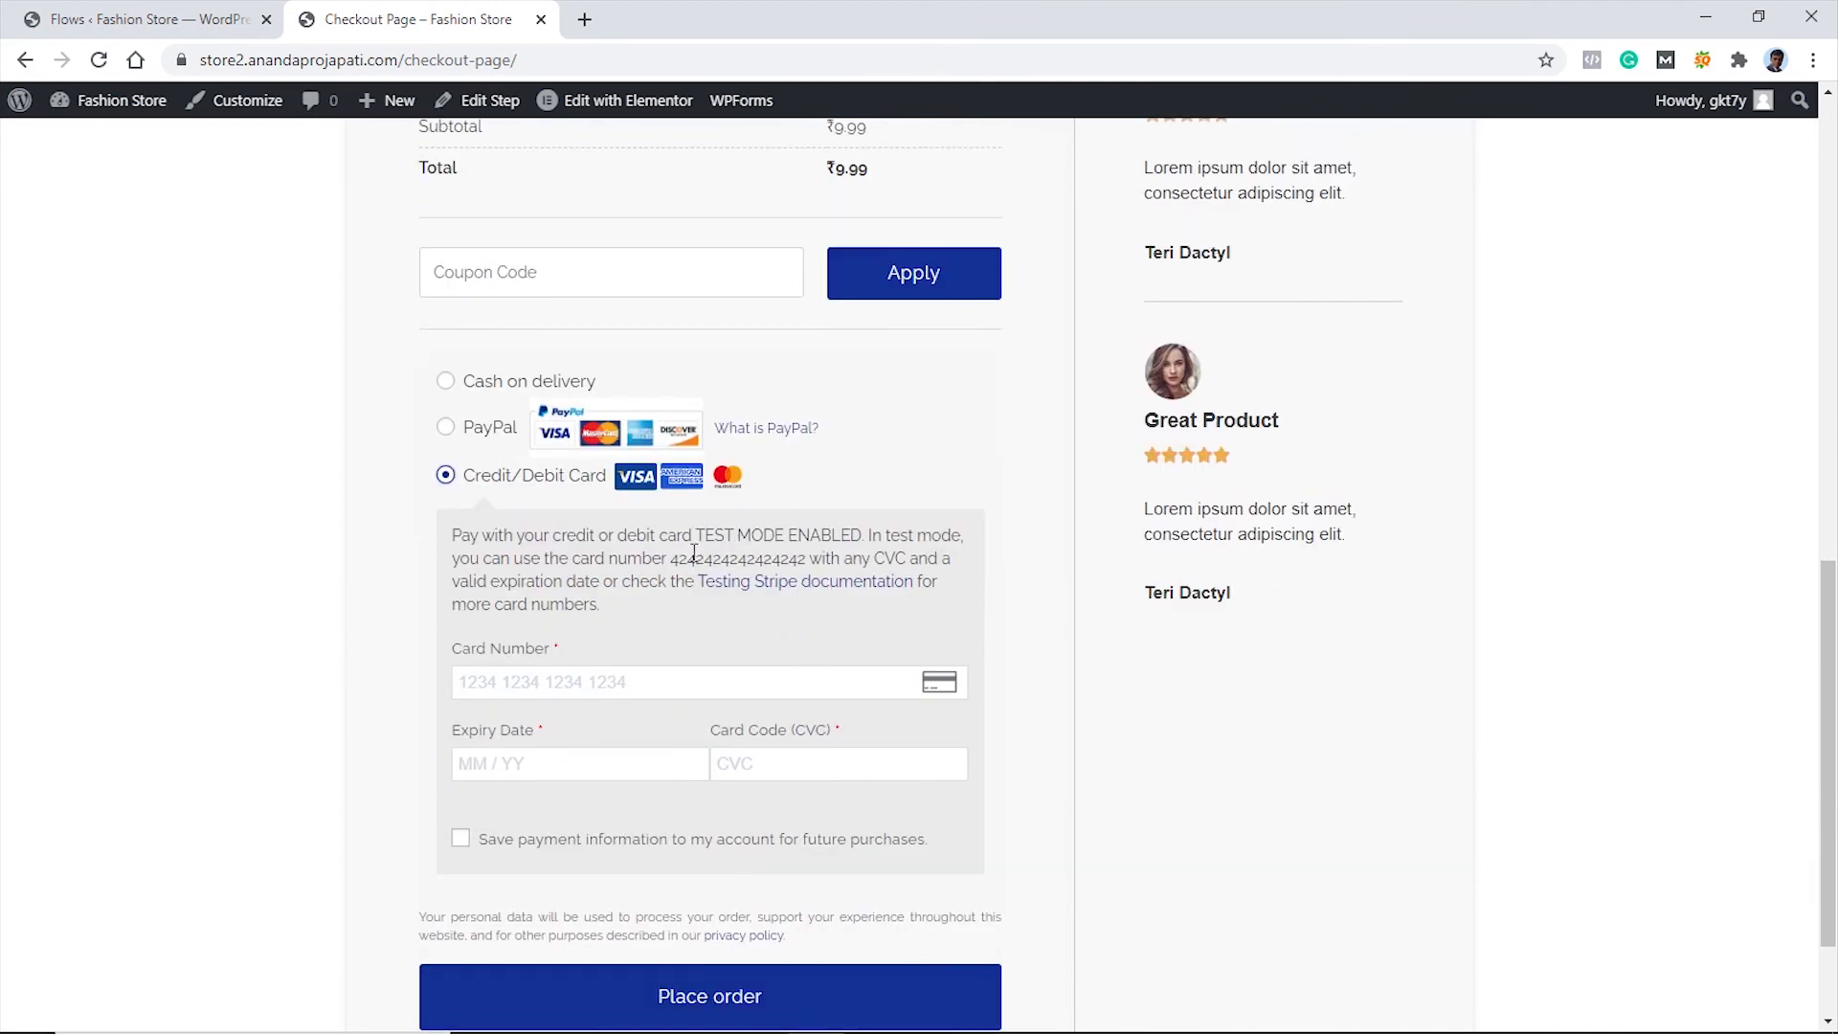
pyautogui.moveTo(669, 559); pyautogui.dragTo(807, 560)
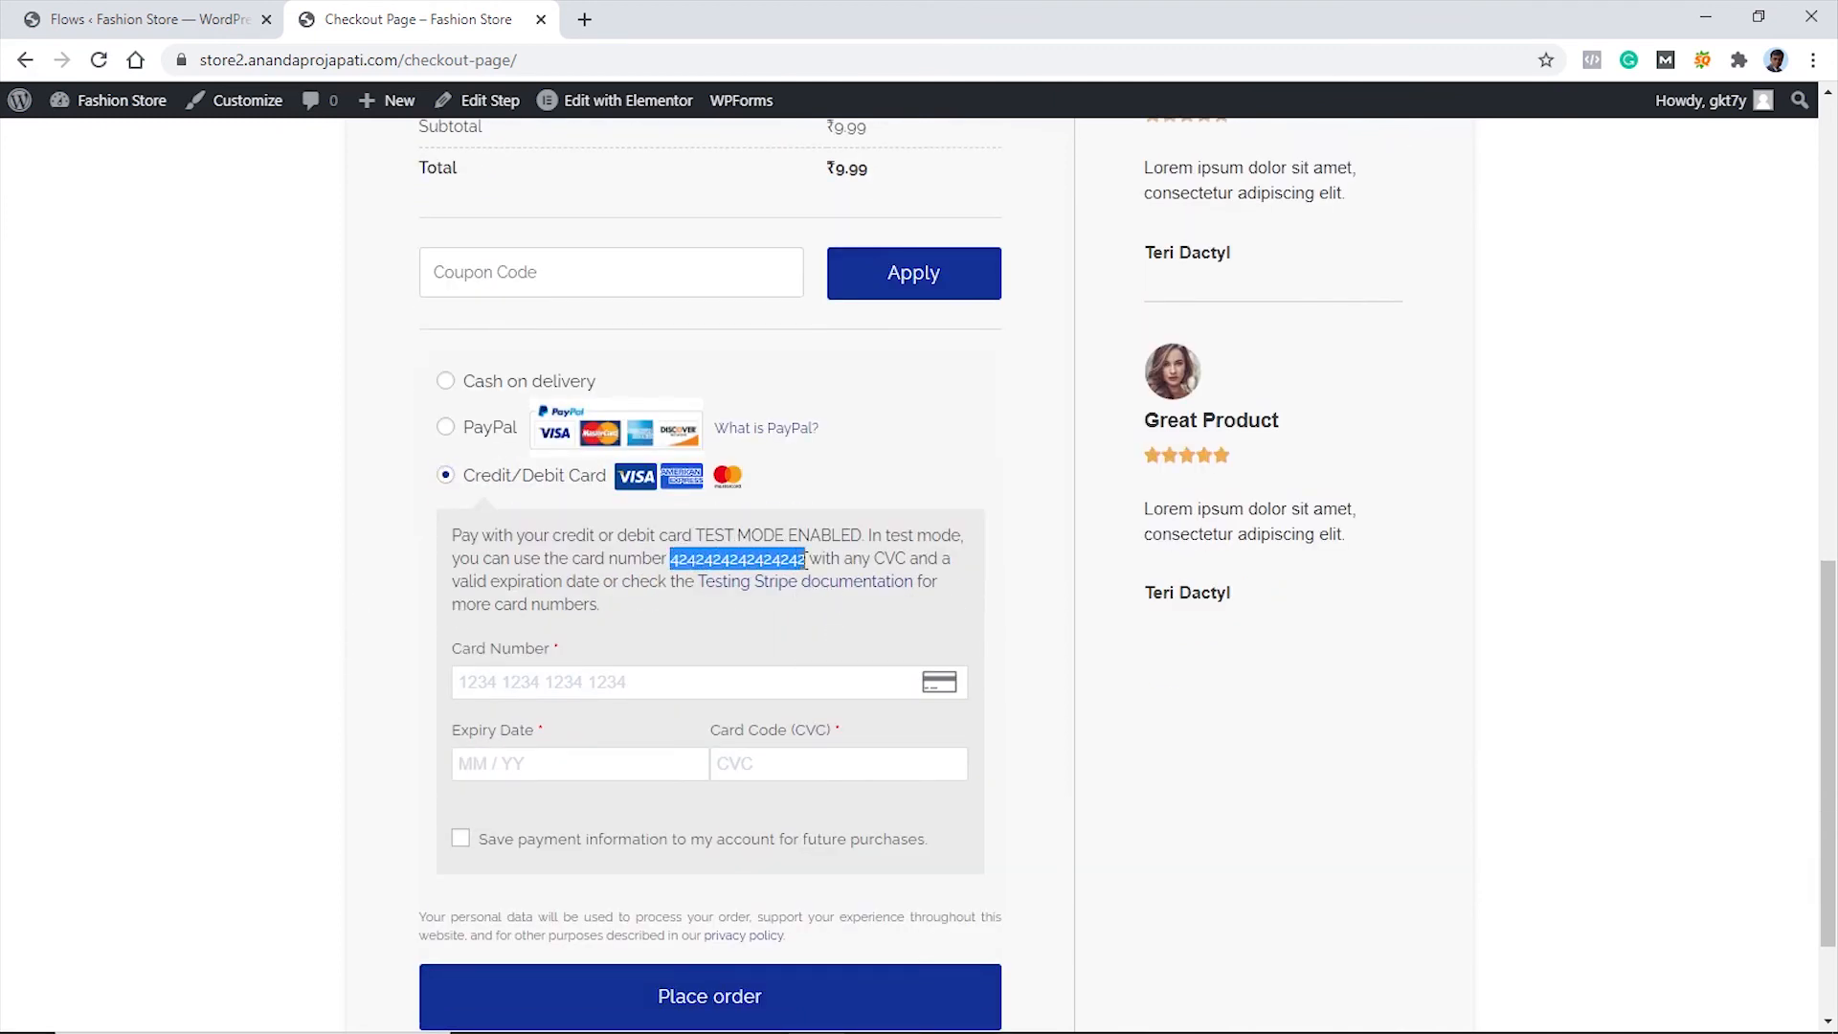
pyautogui.click(728, 682)
pyautogui.hotkey('ctrl', 'v')
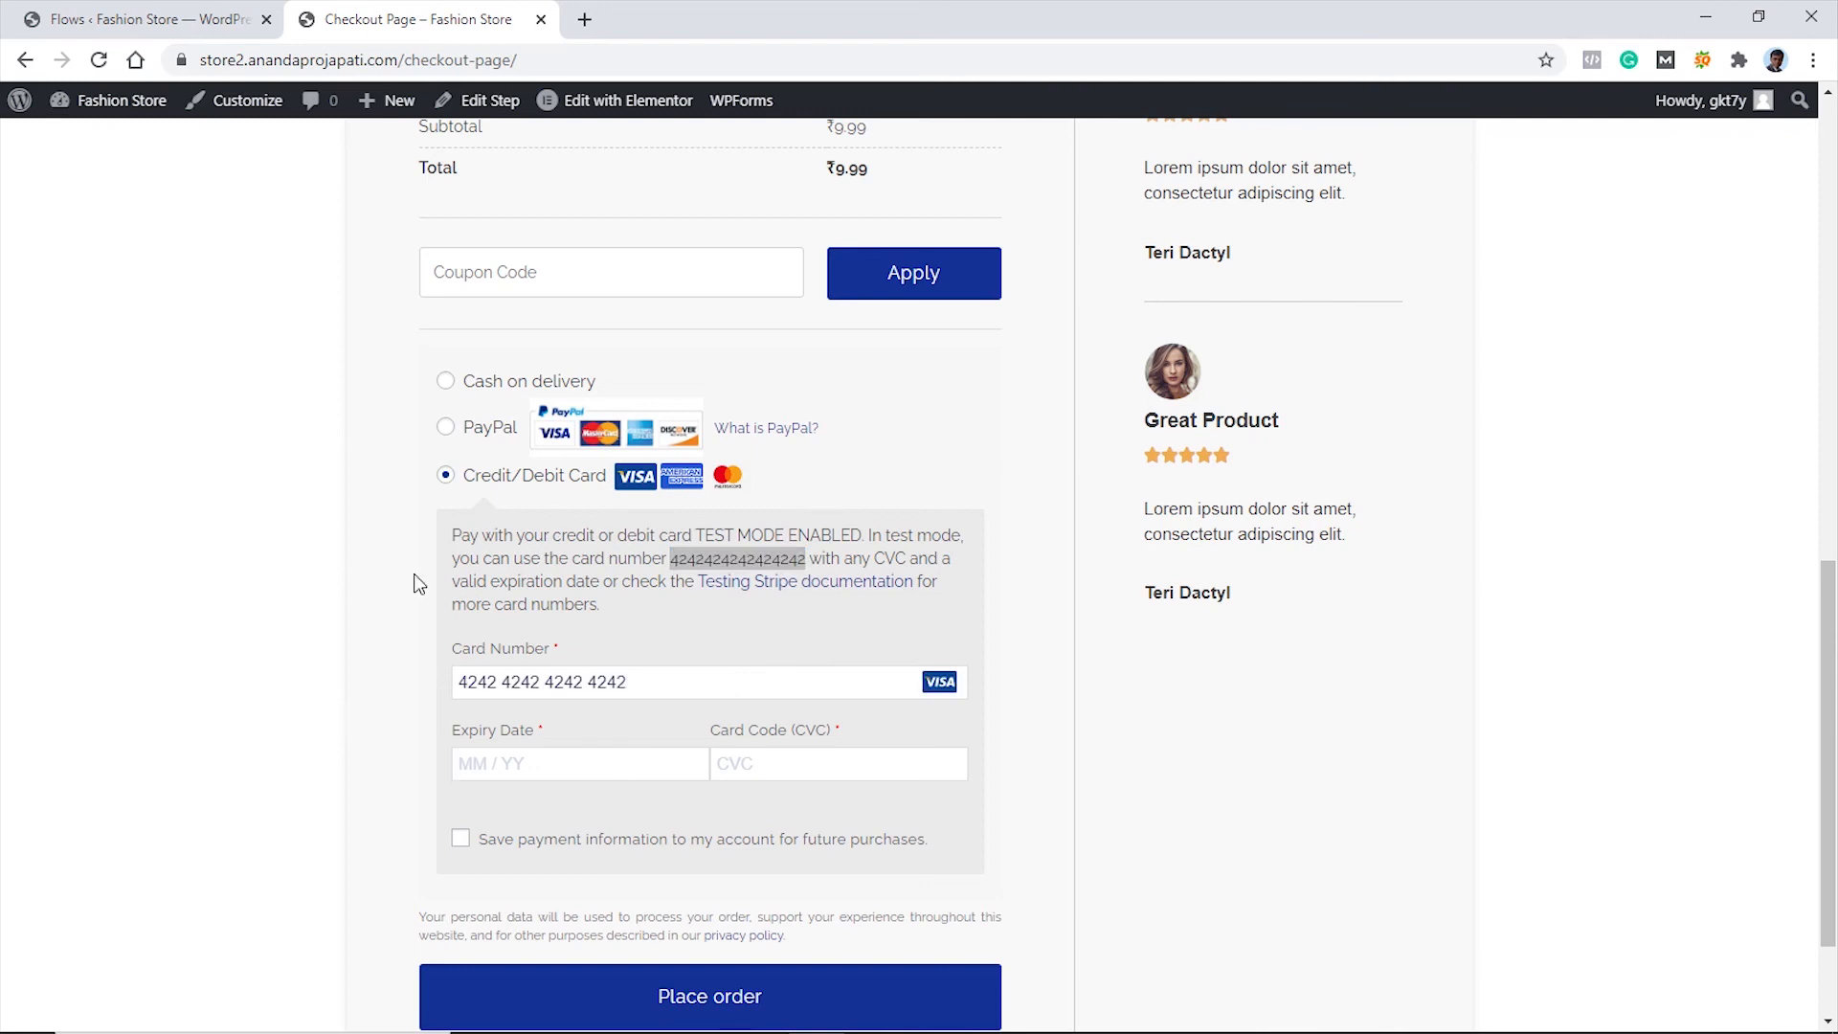
# Enable and save the Inline Credit Card Form option in WooCommerce's Stripe payment settings, using a new tab, and reload the live checkout page
pyautogui.click(131, 21)
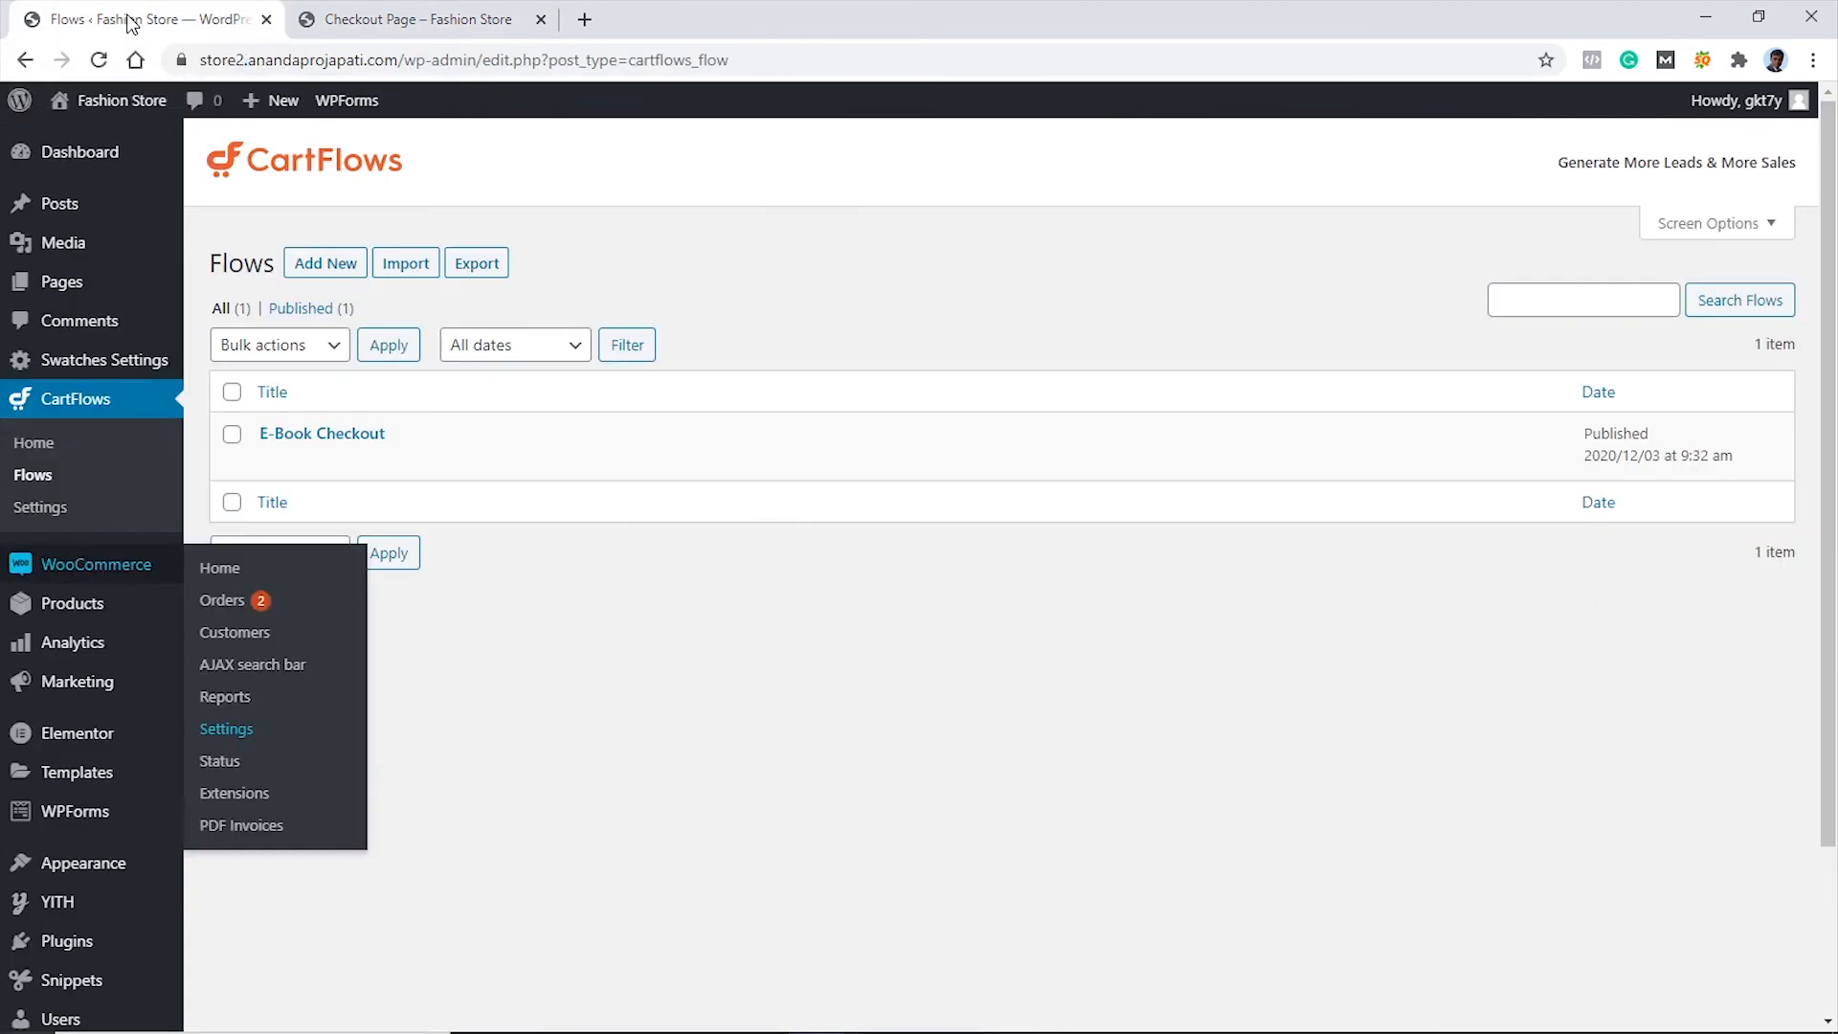
pyautogui.keyDown('ctrl'); pyautogui.click(223, 733); pyautogui.keyUp('ctrl')
pyautogui.click(698, 18)
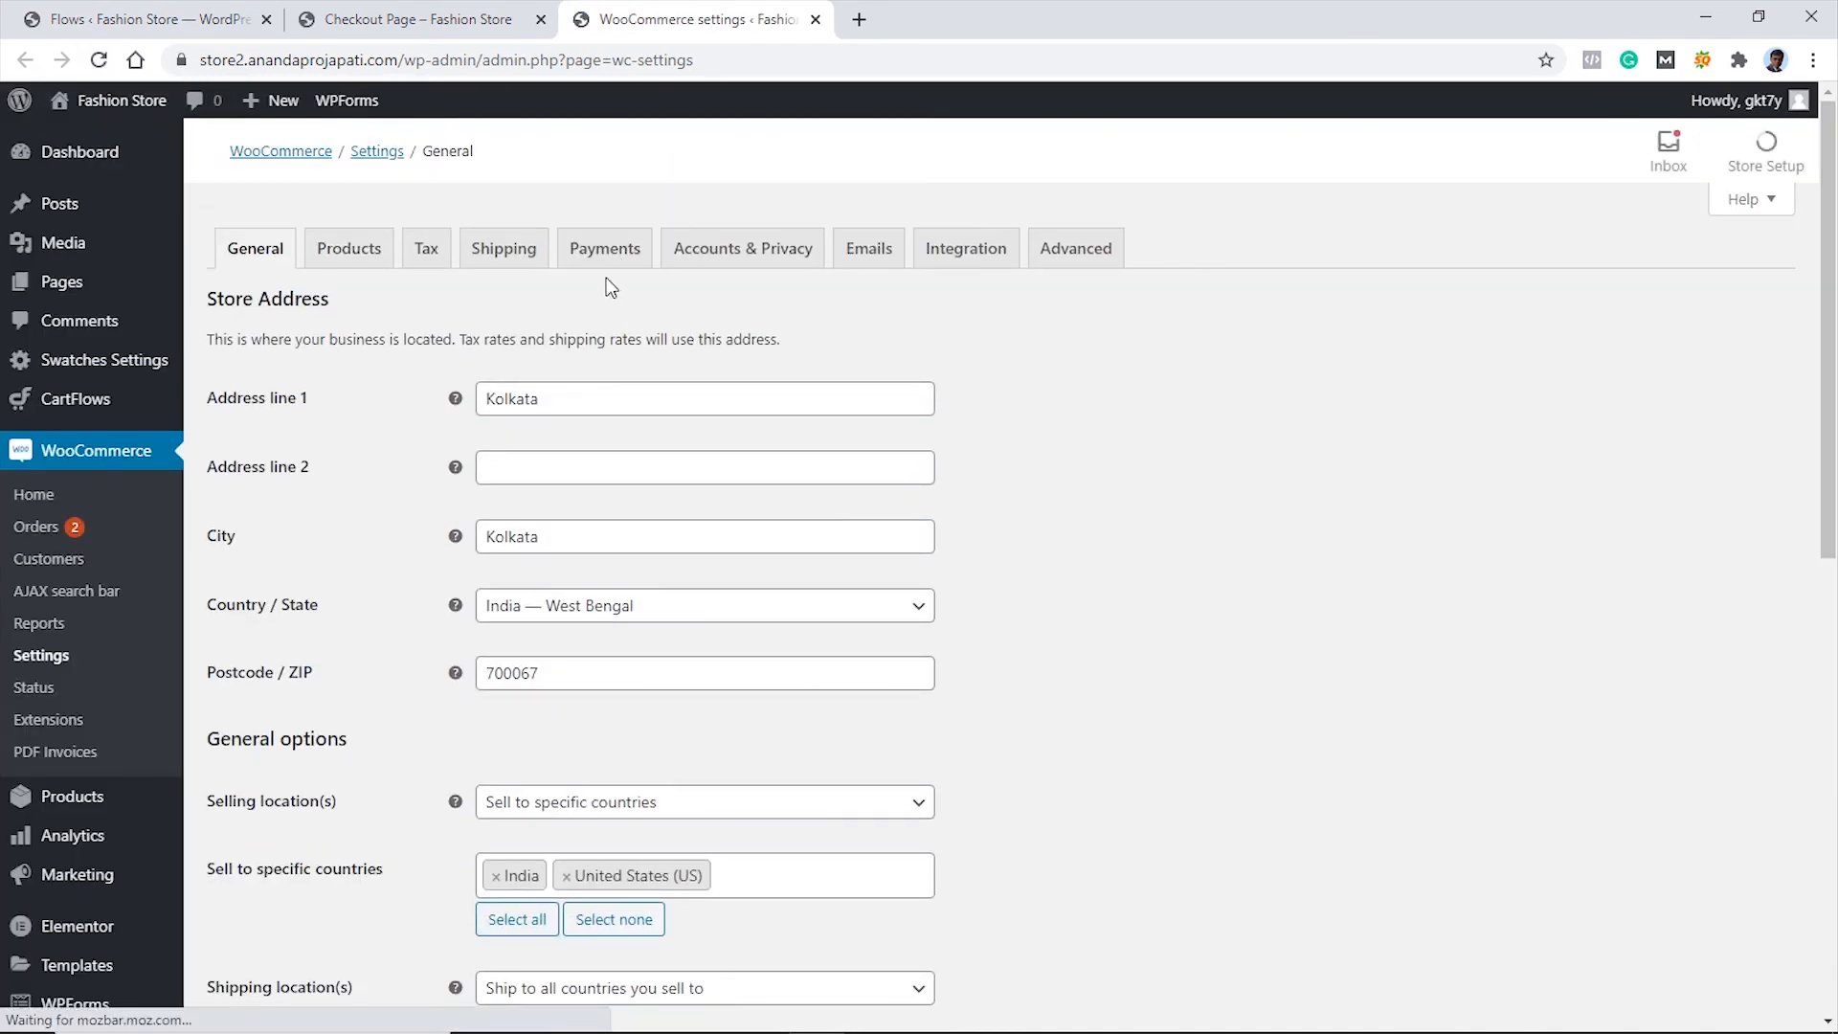
pyautogui.click(613, 251)
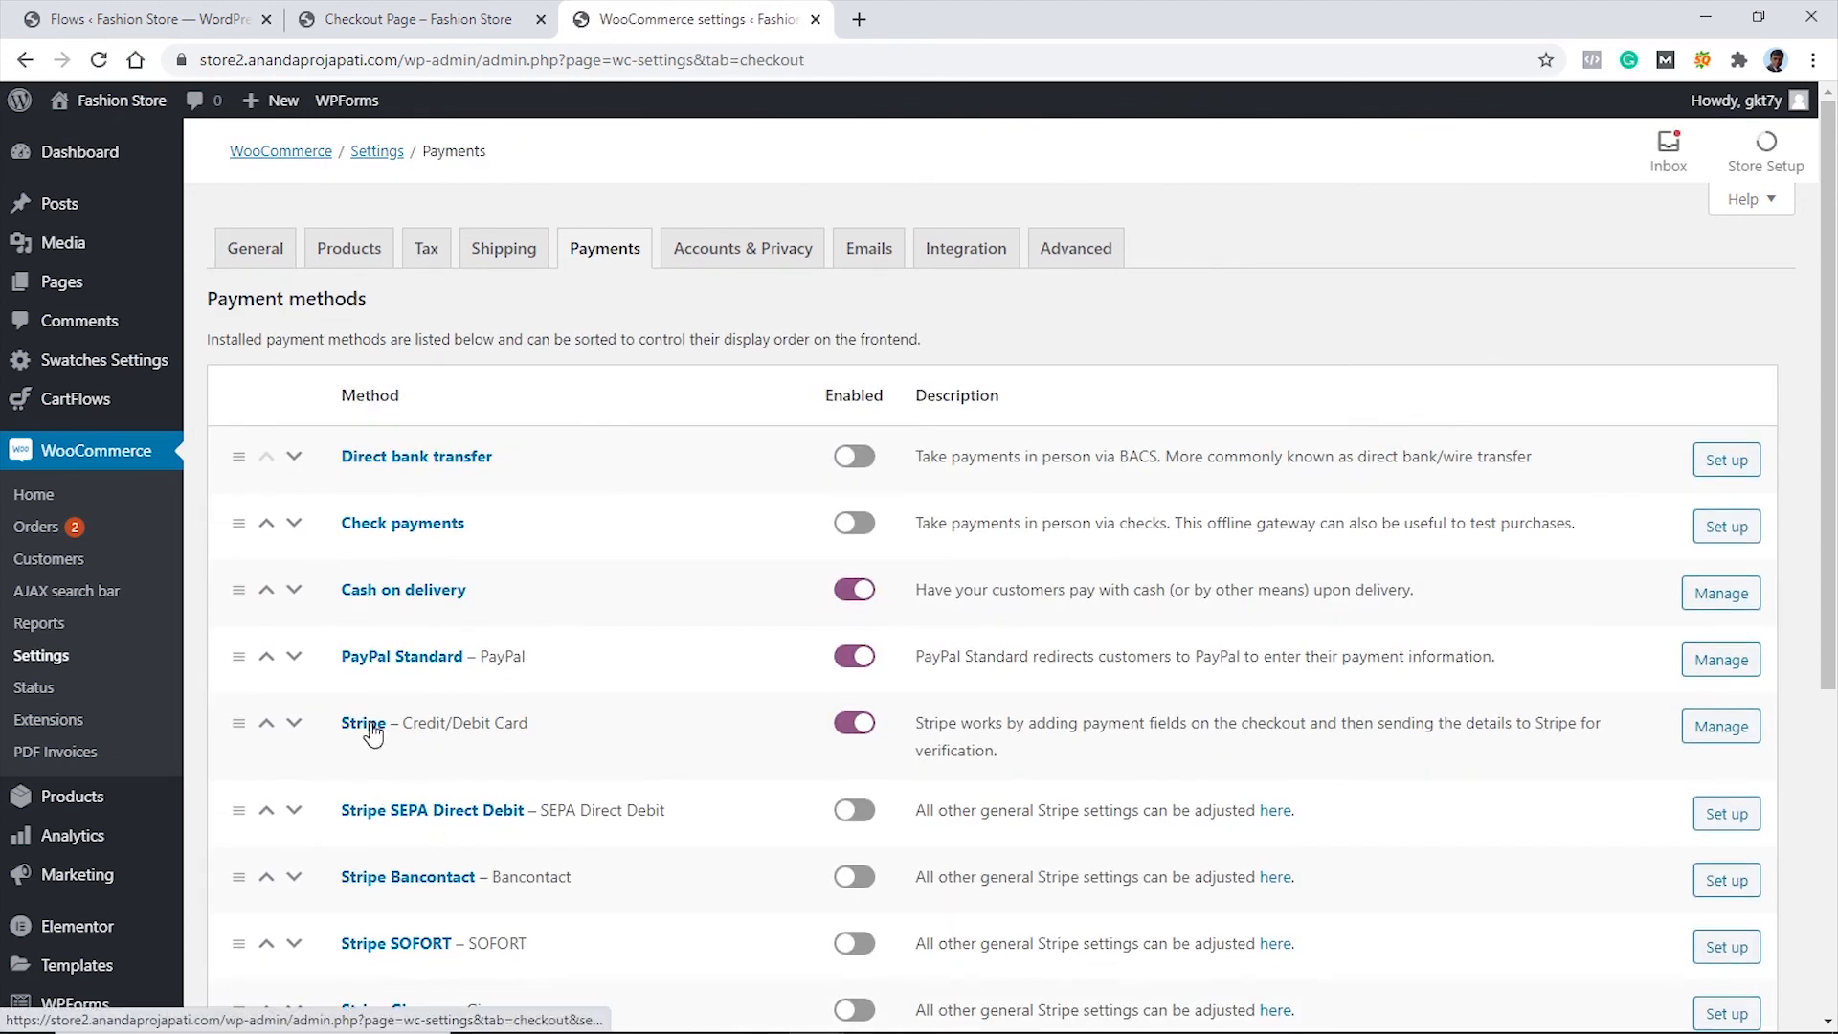
pyautogui.click(372, 730)
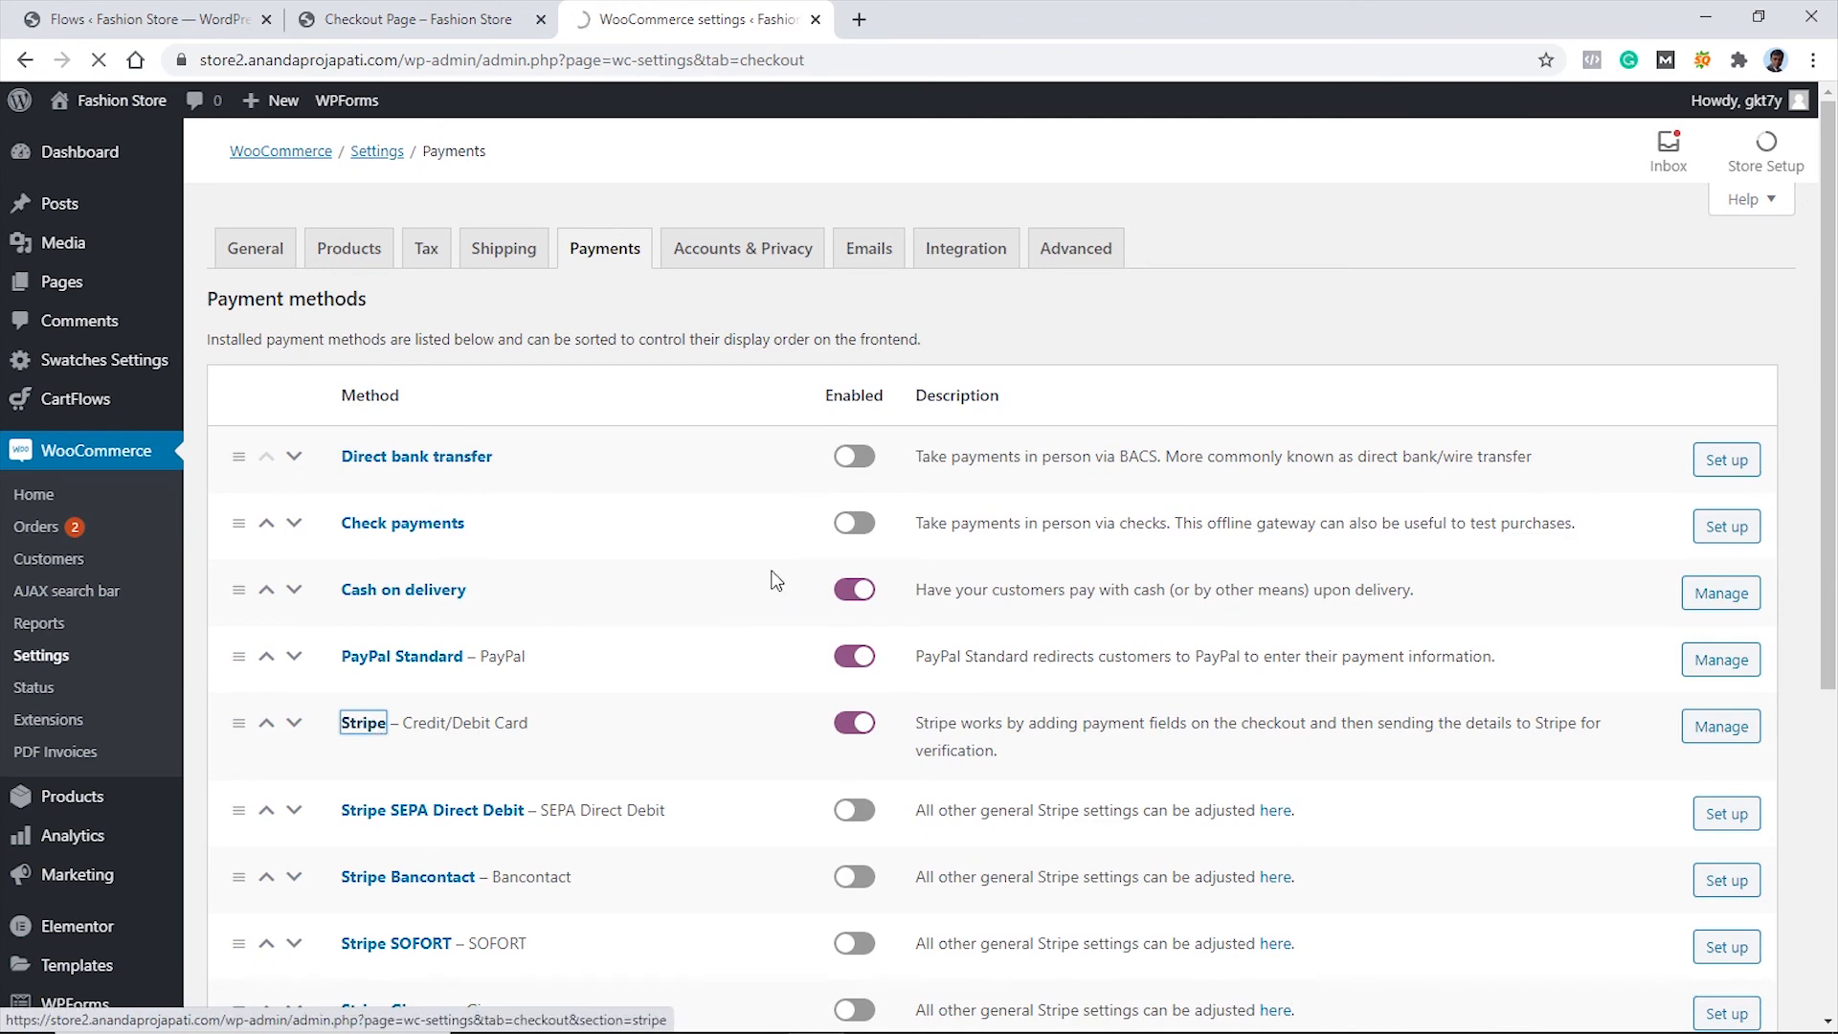
pyautogui.scroll(-3, 804, 560)
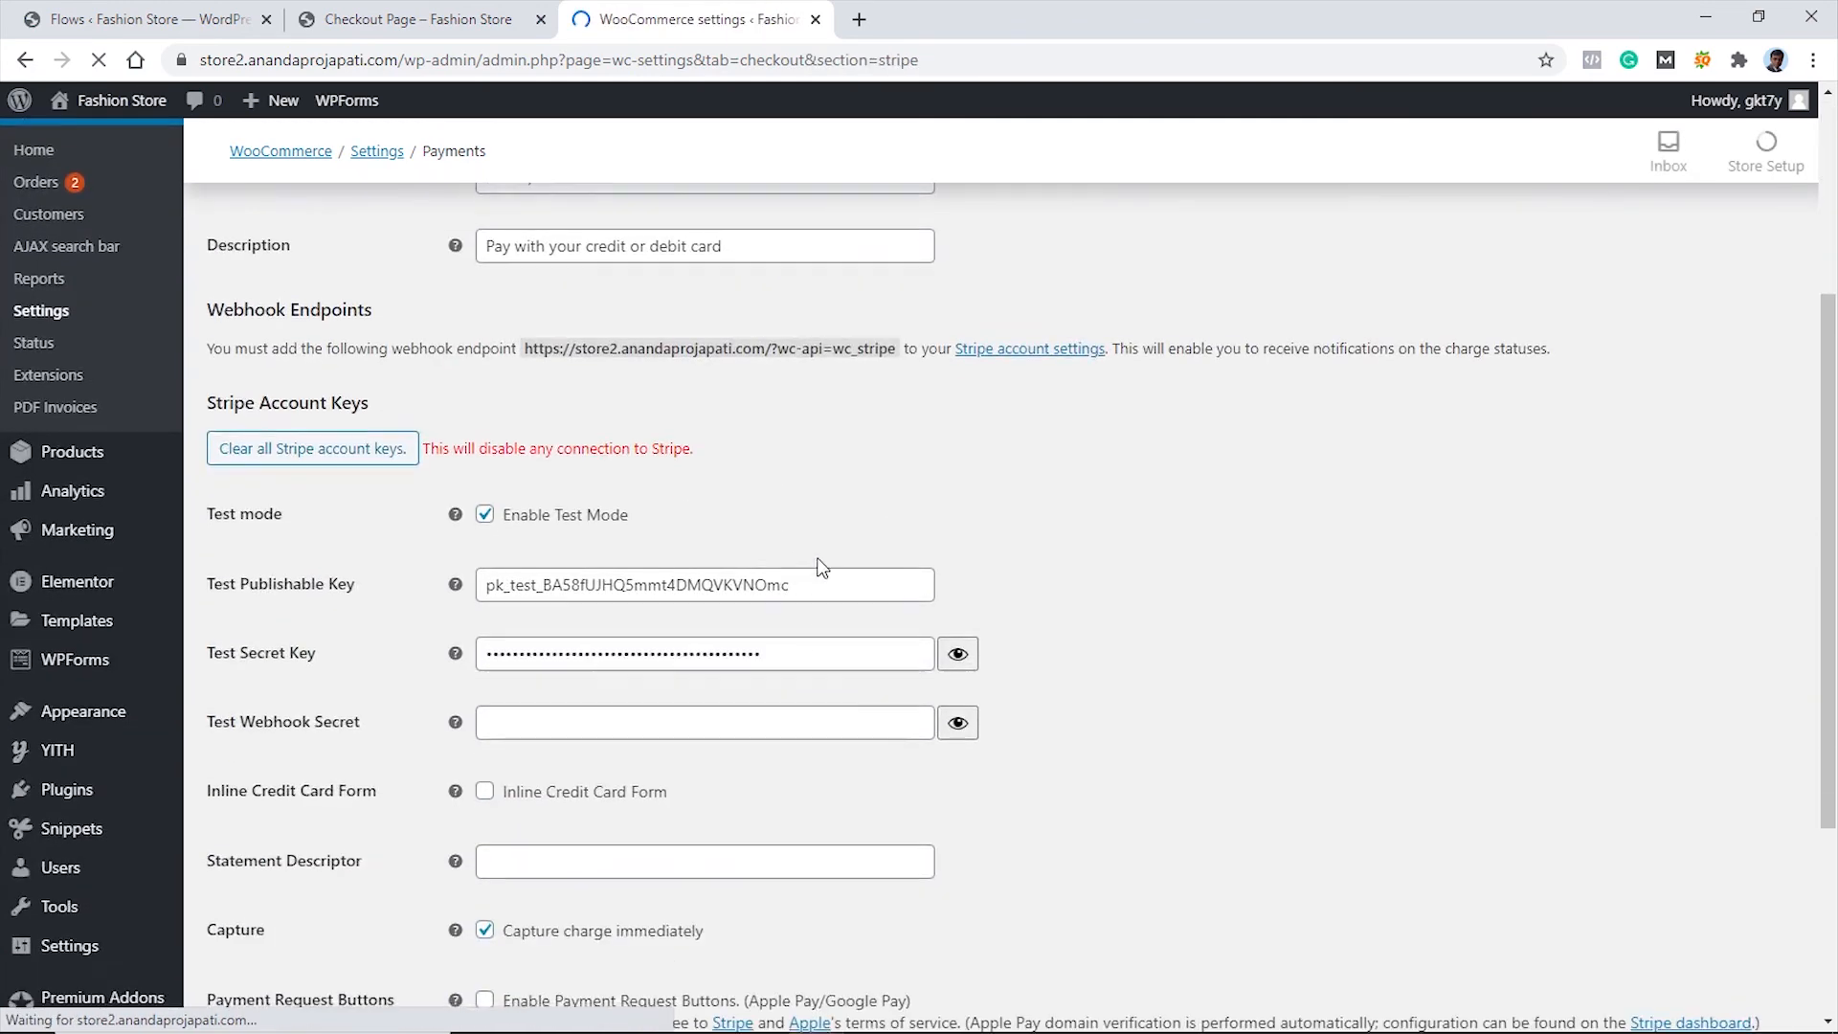
pyautogui.scroll(-3, 971, 600)
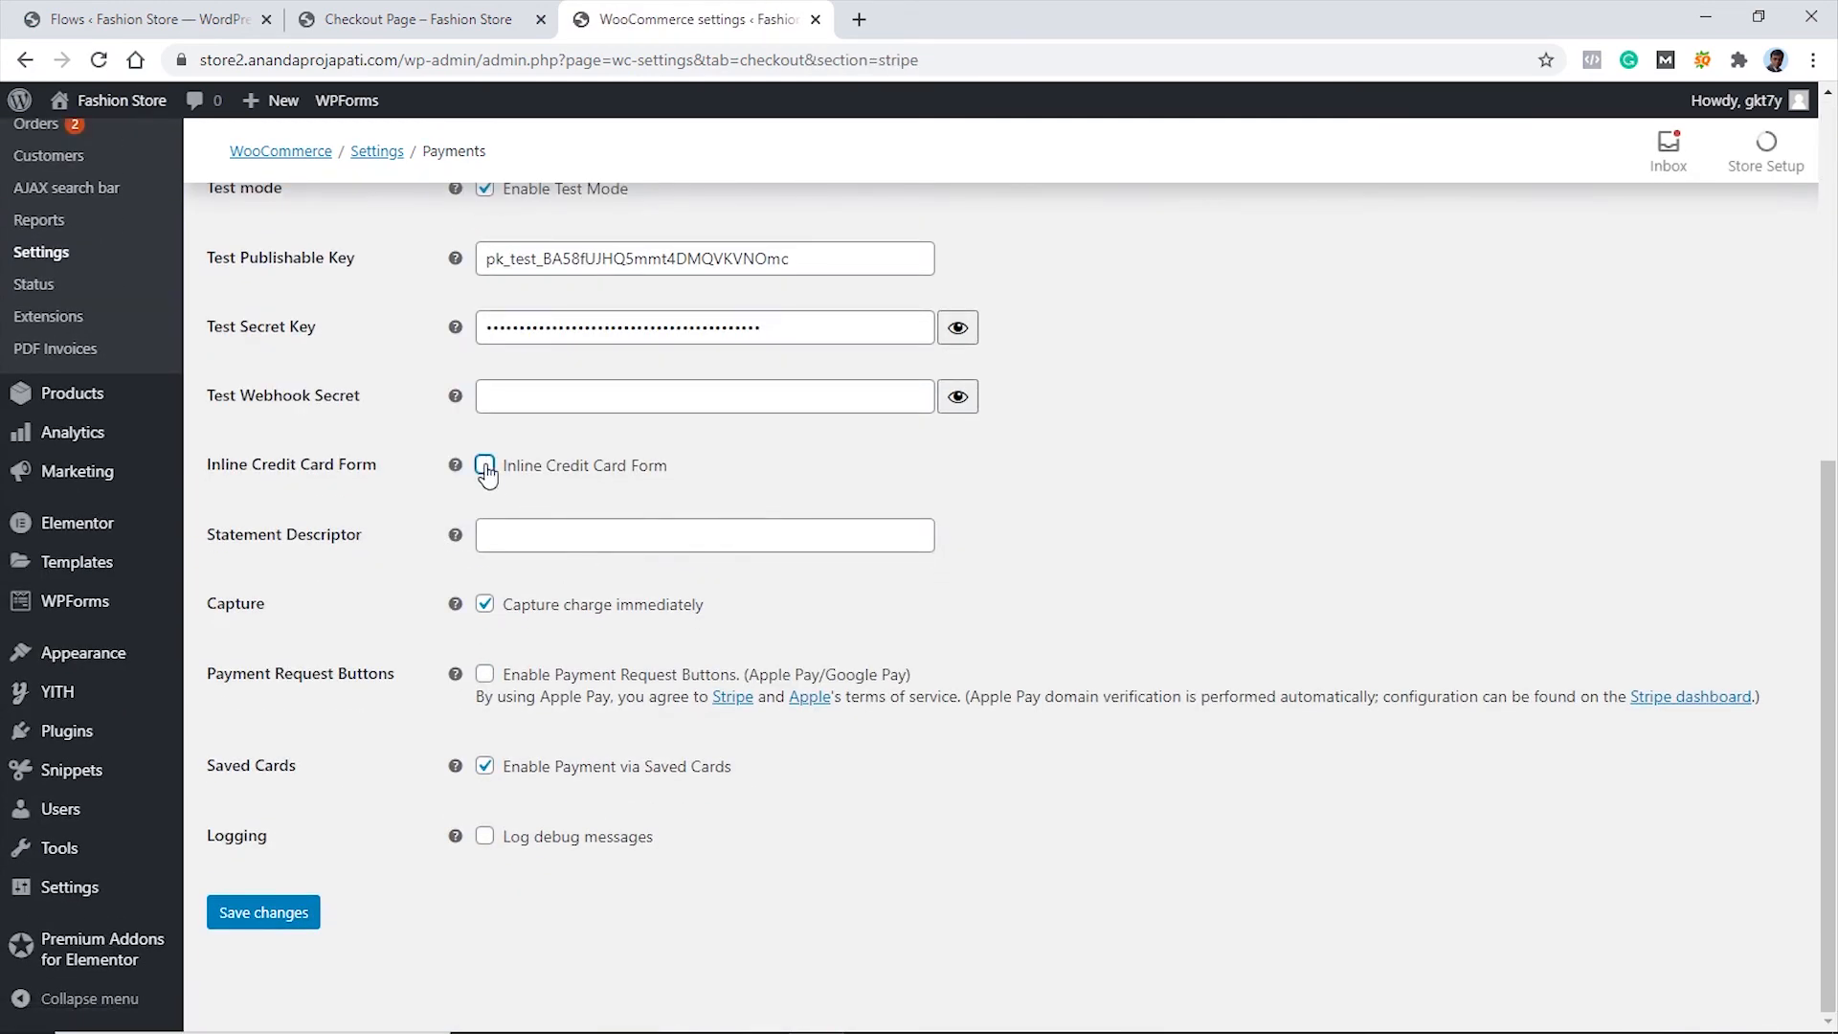
pyautogui.click(485, 468)
pyautogui.click(258, 921)
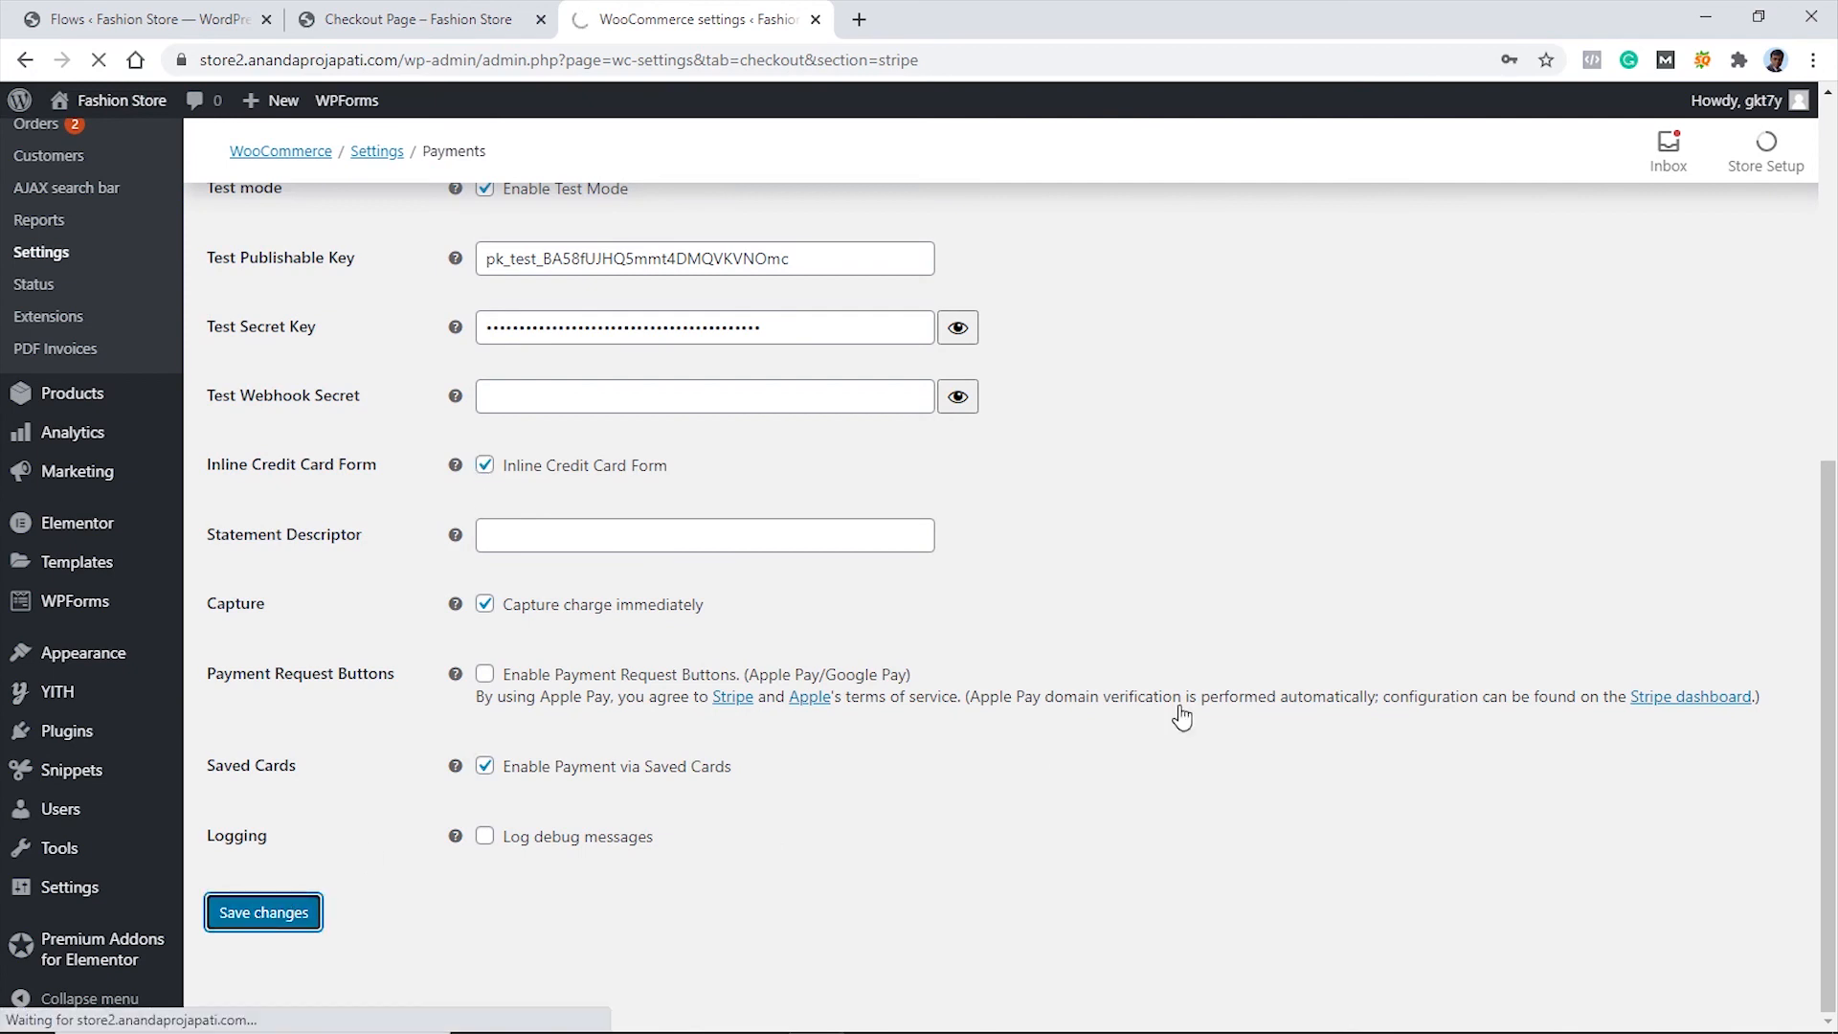
pyautogui.click(438, 17)
pyautogui.click(99, 59)
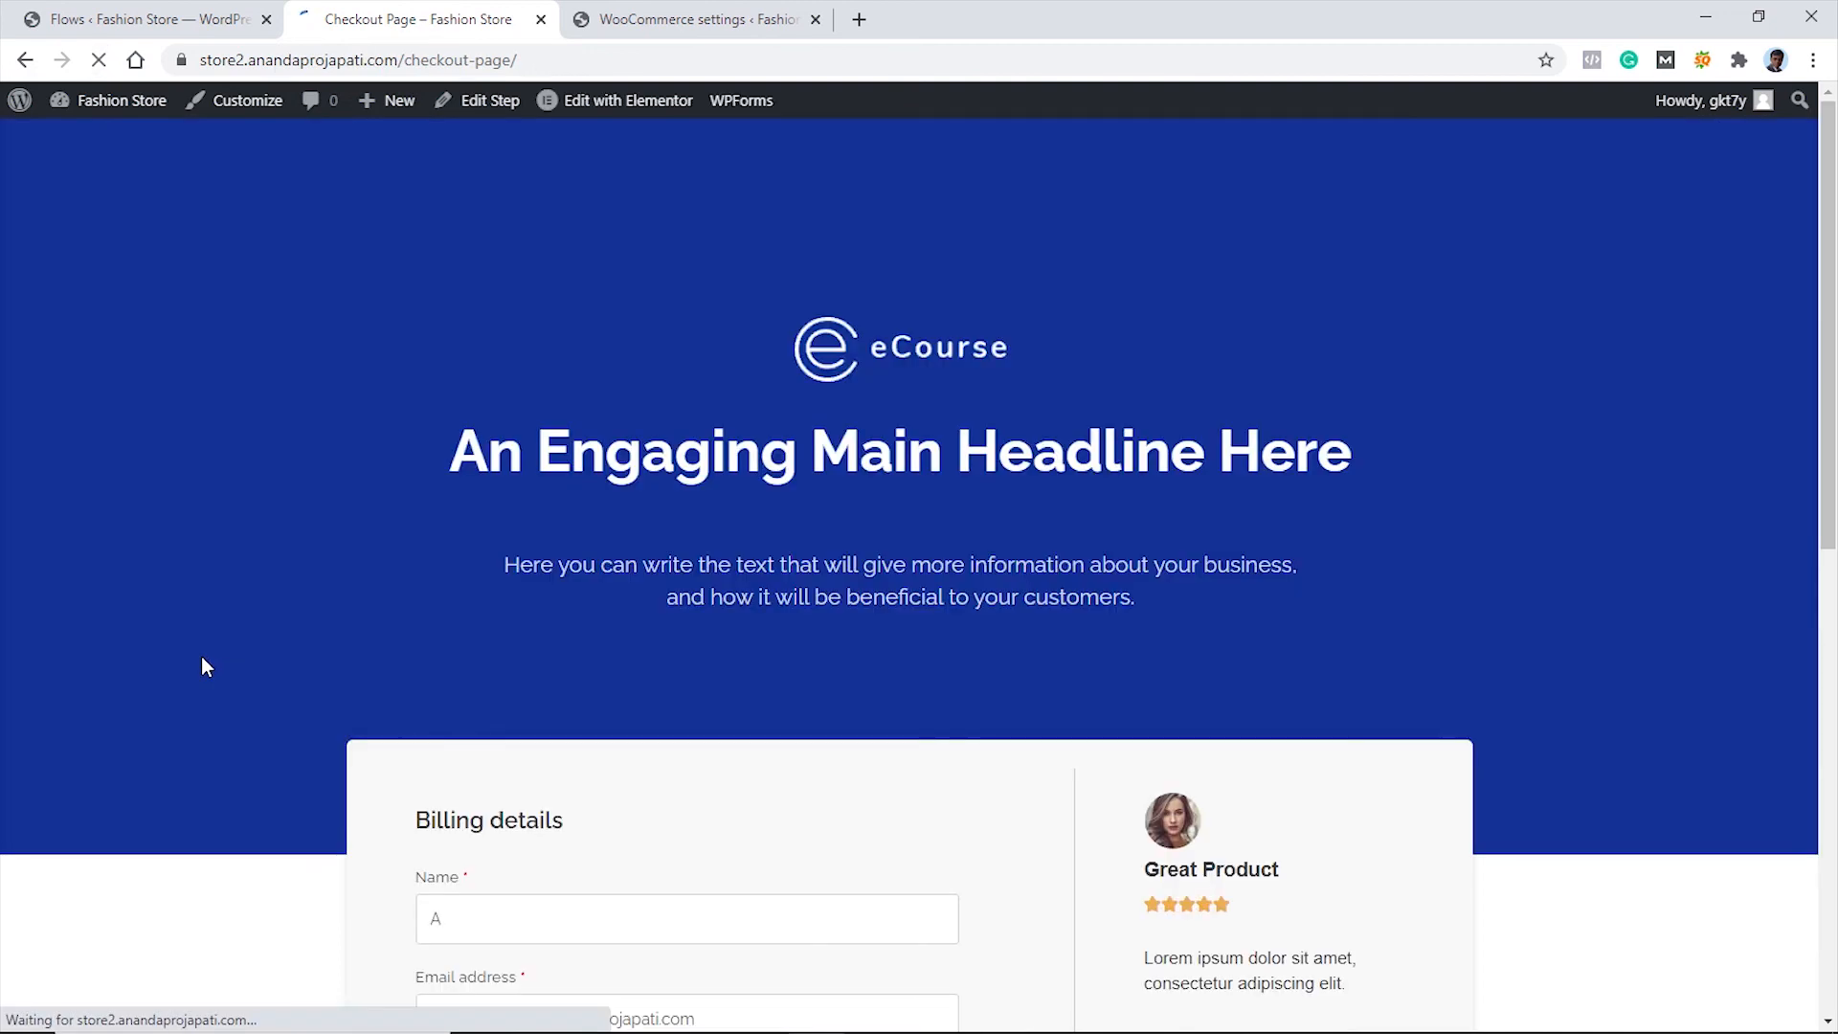
# Choose Credit/Debit Card as the payment method and enter the test card number, expiry date and security code in the inline card form
pyautogui.scroll(-7, 1003, 627)
pyautogui.scroll(-3, 730, 681)
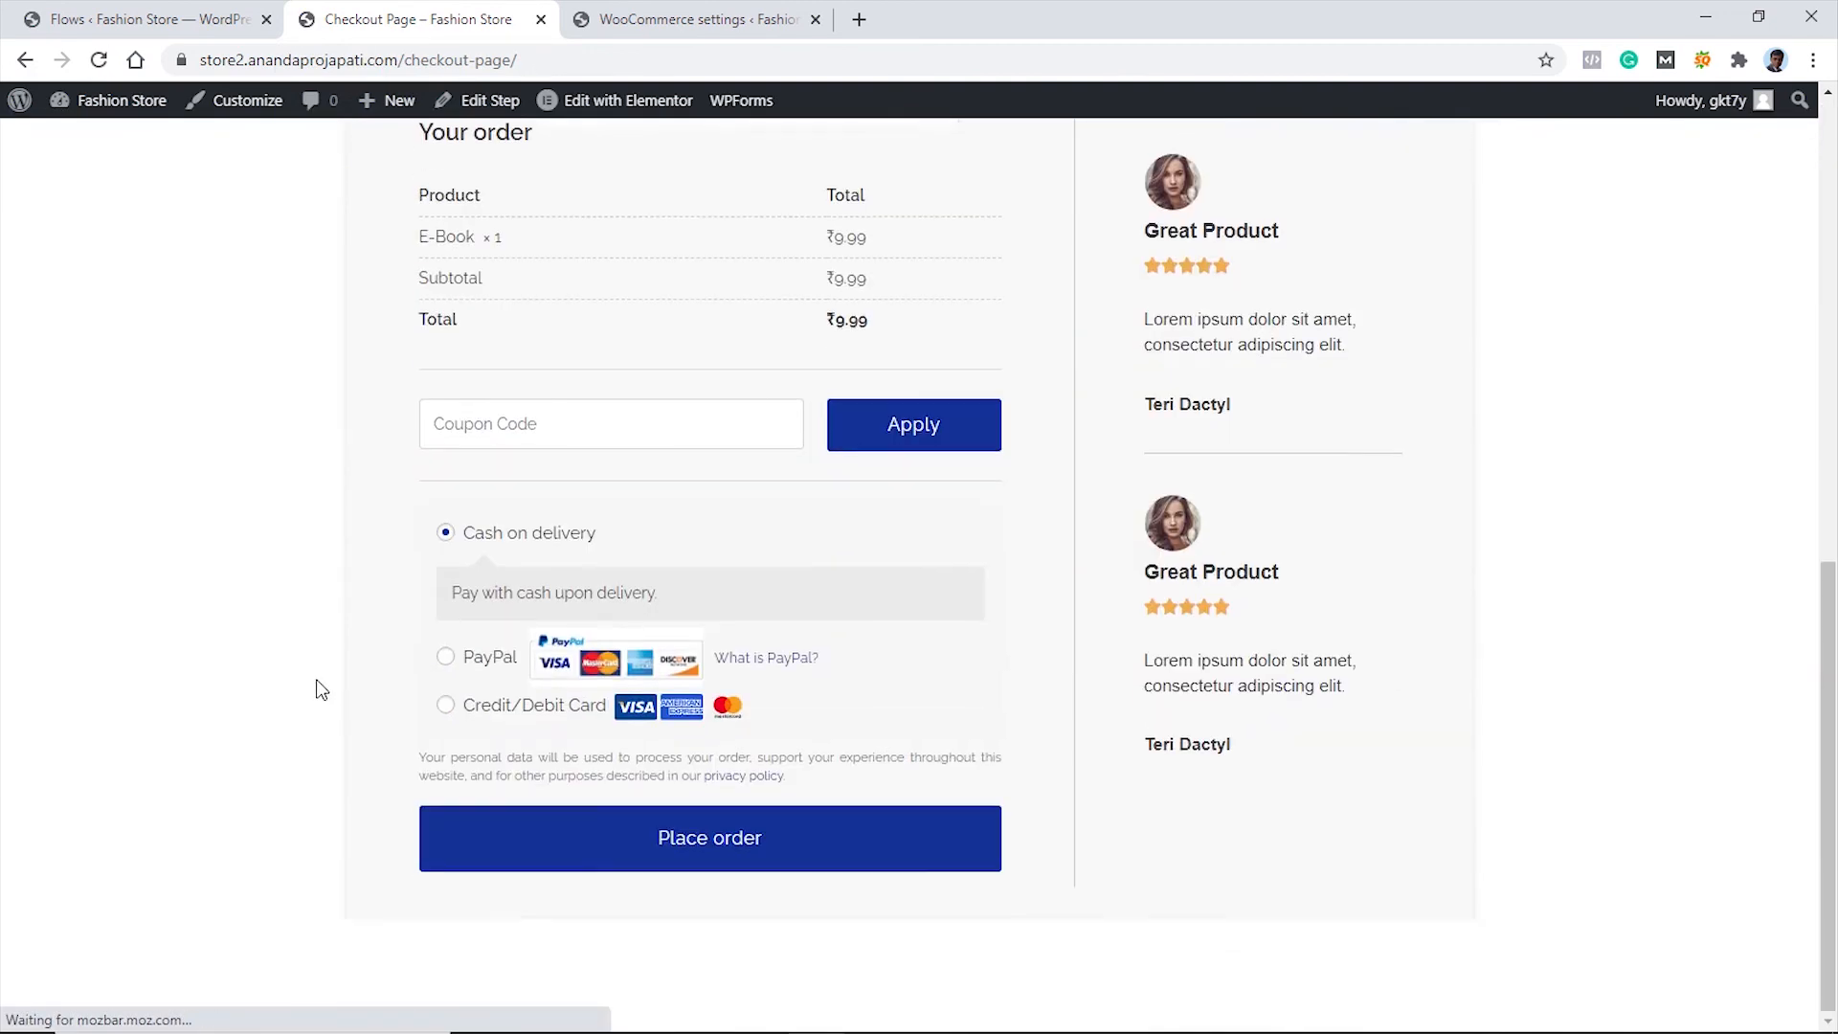
pyautogui.click(445, 709)
pyautogui.scroll(-3, 287, 677)
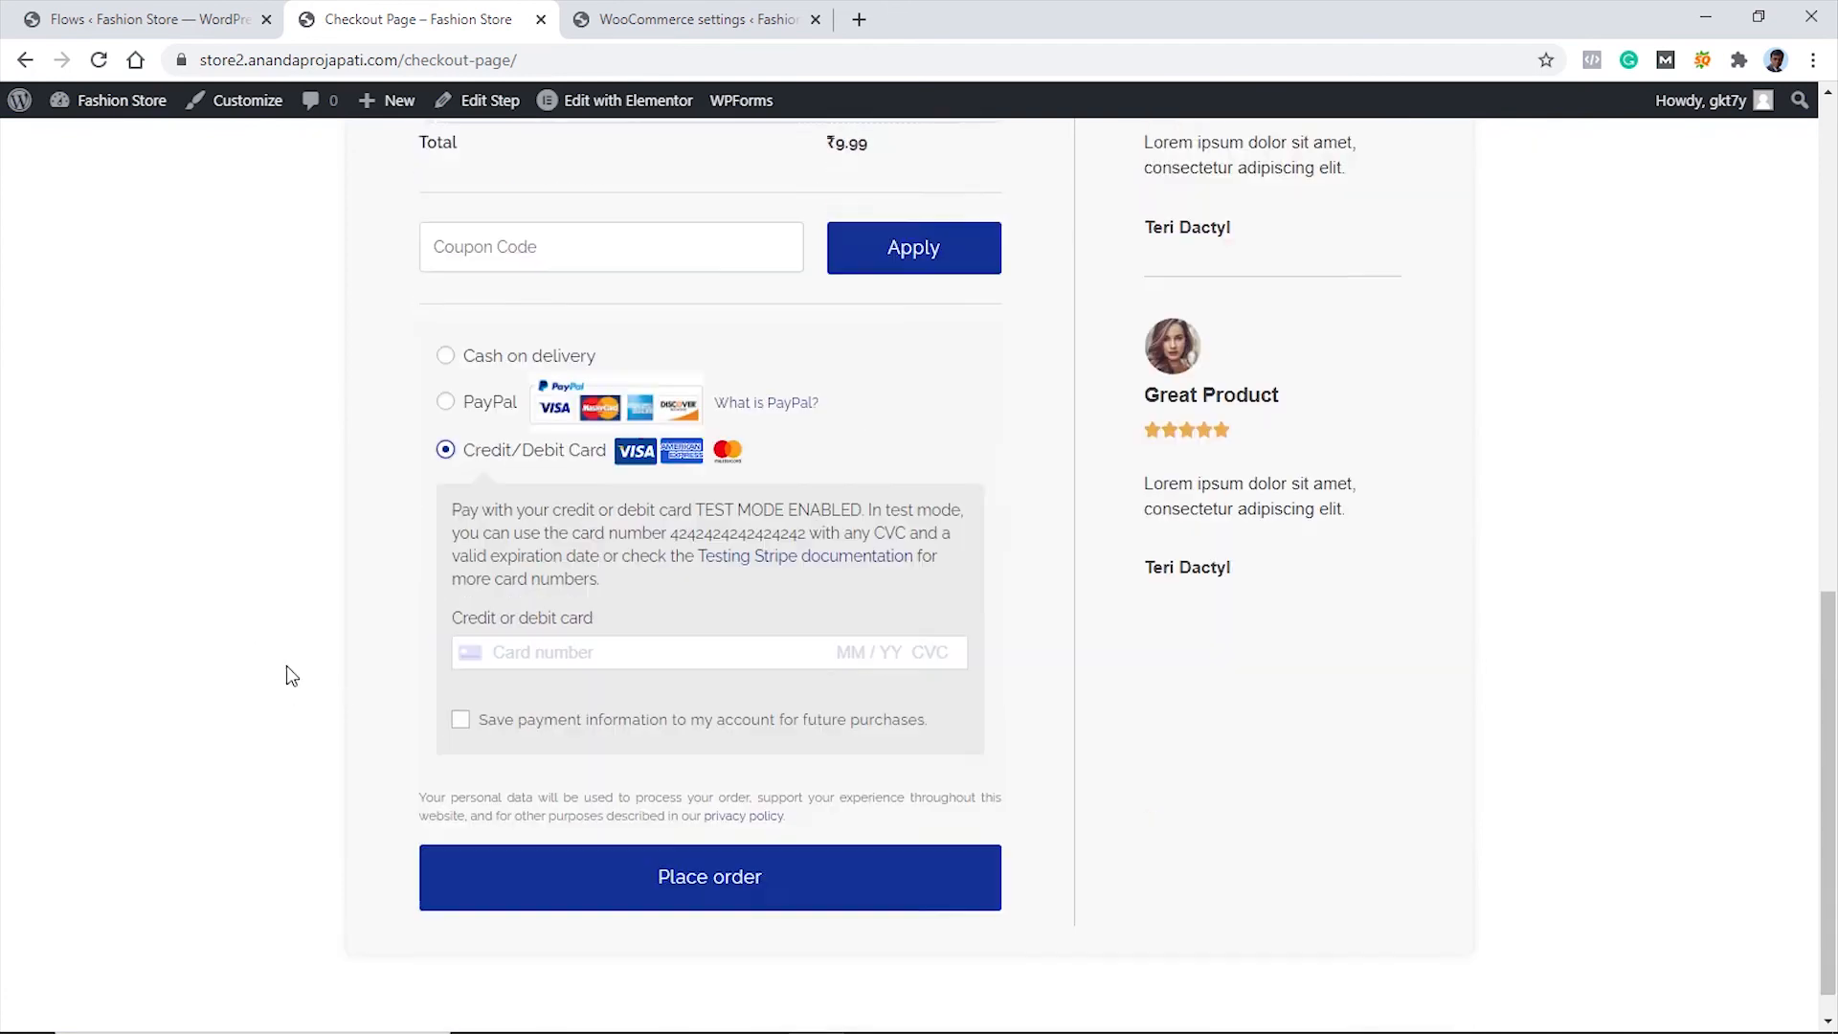
pyautogui.click(617, 615)
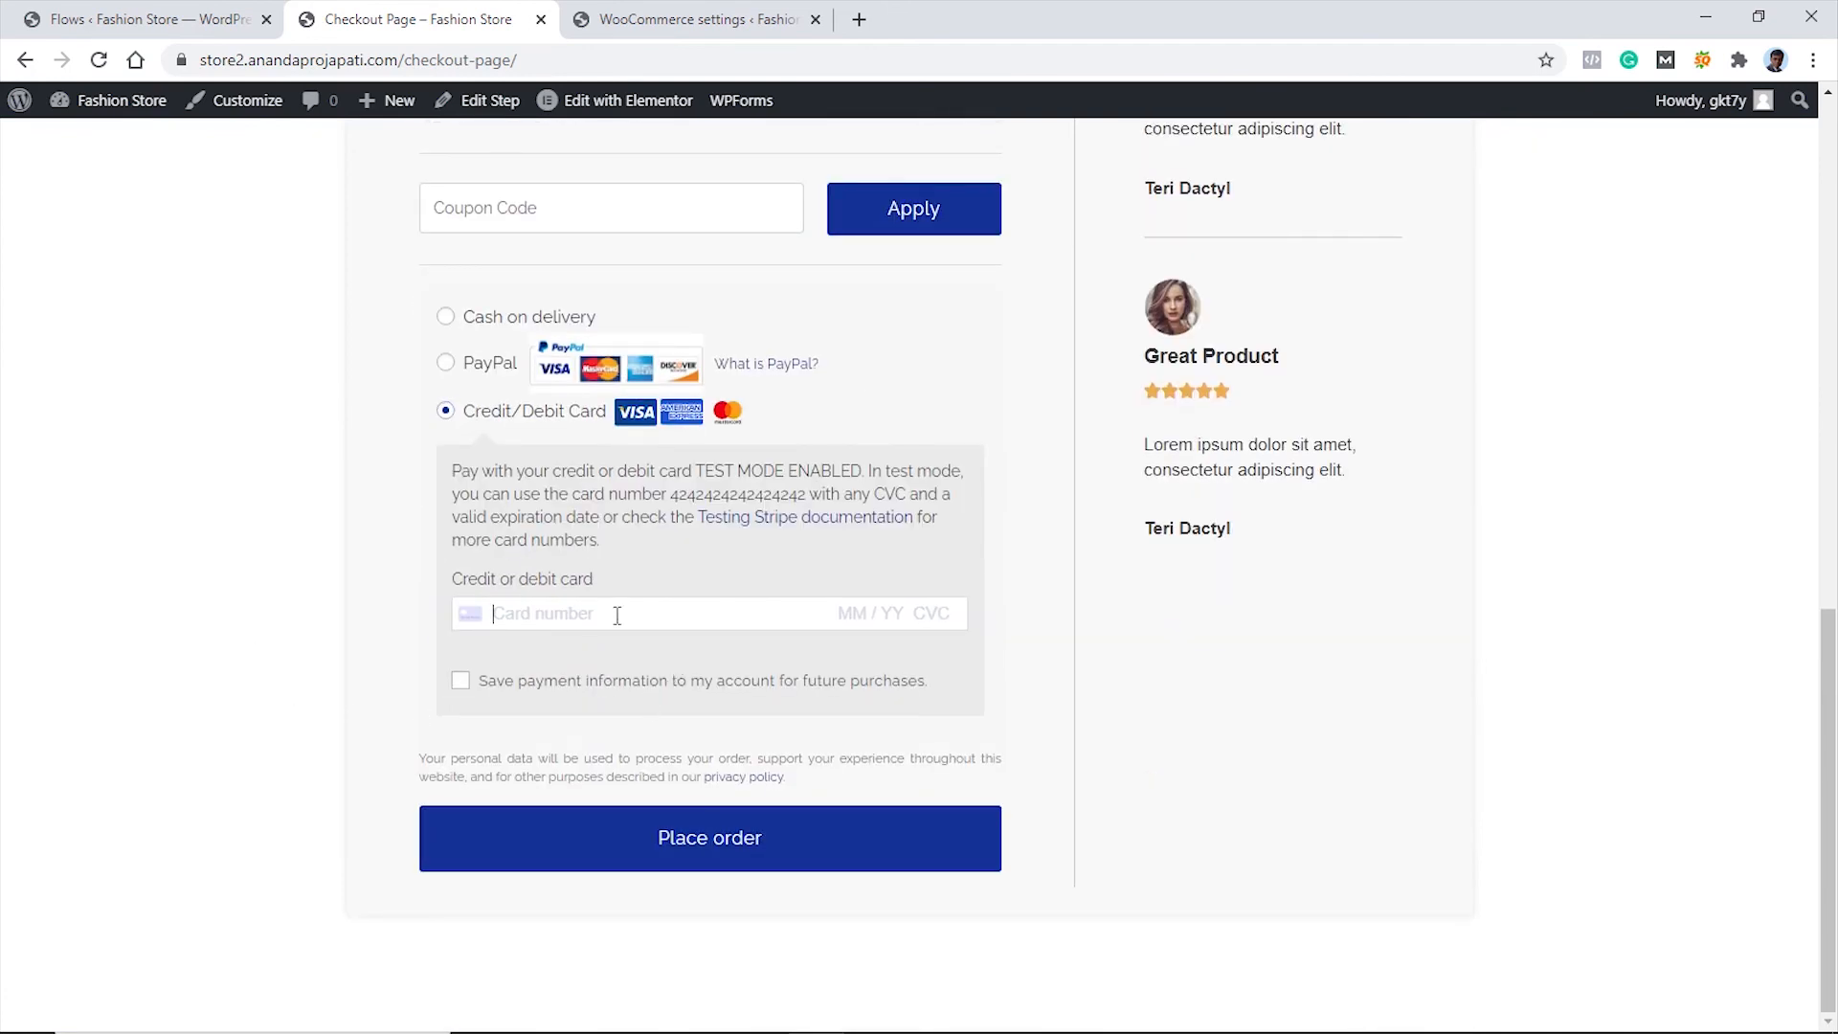
pyautogui.write('4242 4242 4242 4242 12 / 2')
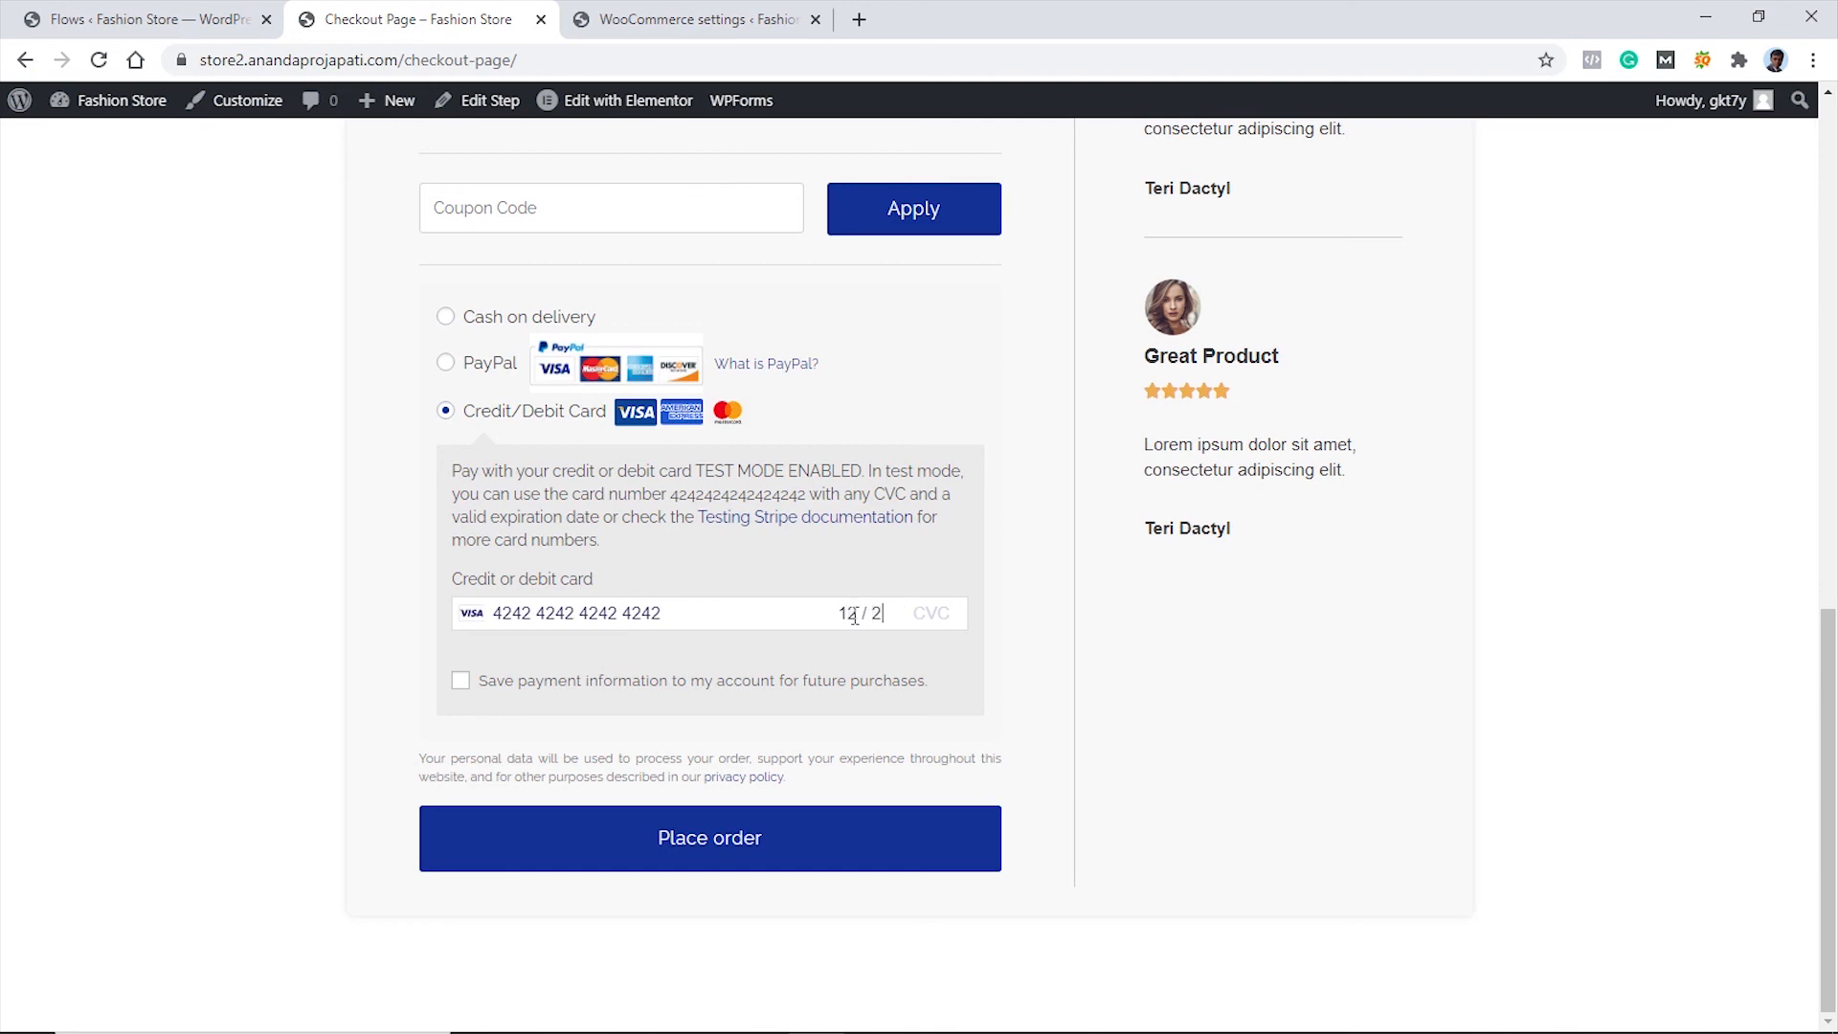
pyautogui.write('5 258')
# Review the billing details and order summary, and place the E-Book order
pyautogui.scroll(4, 567, 466)
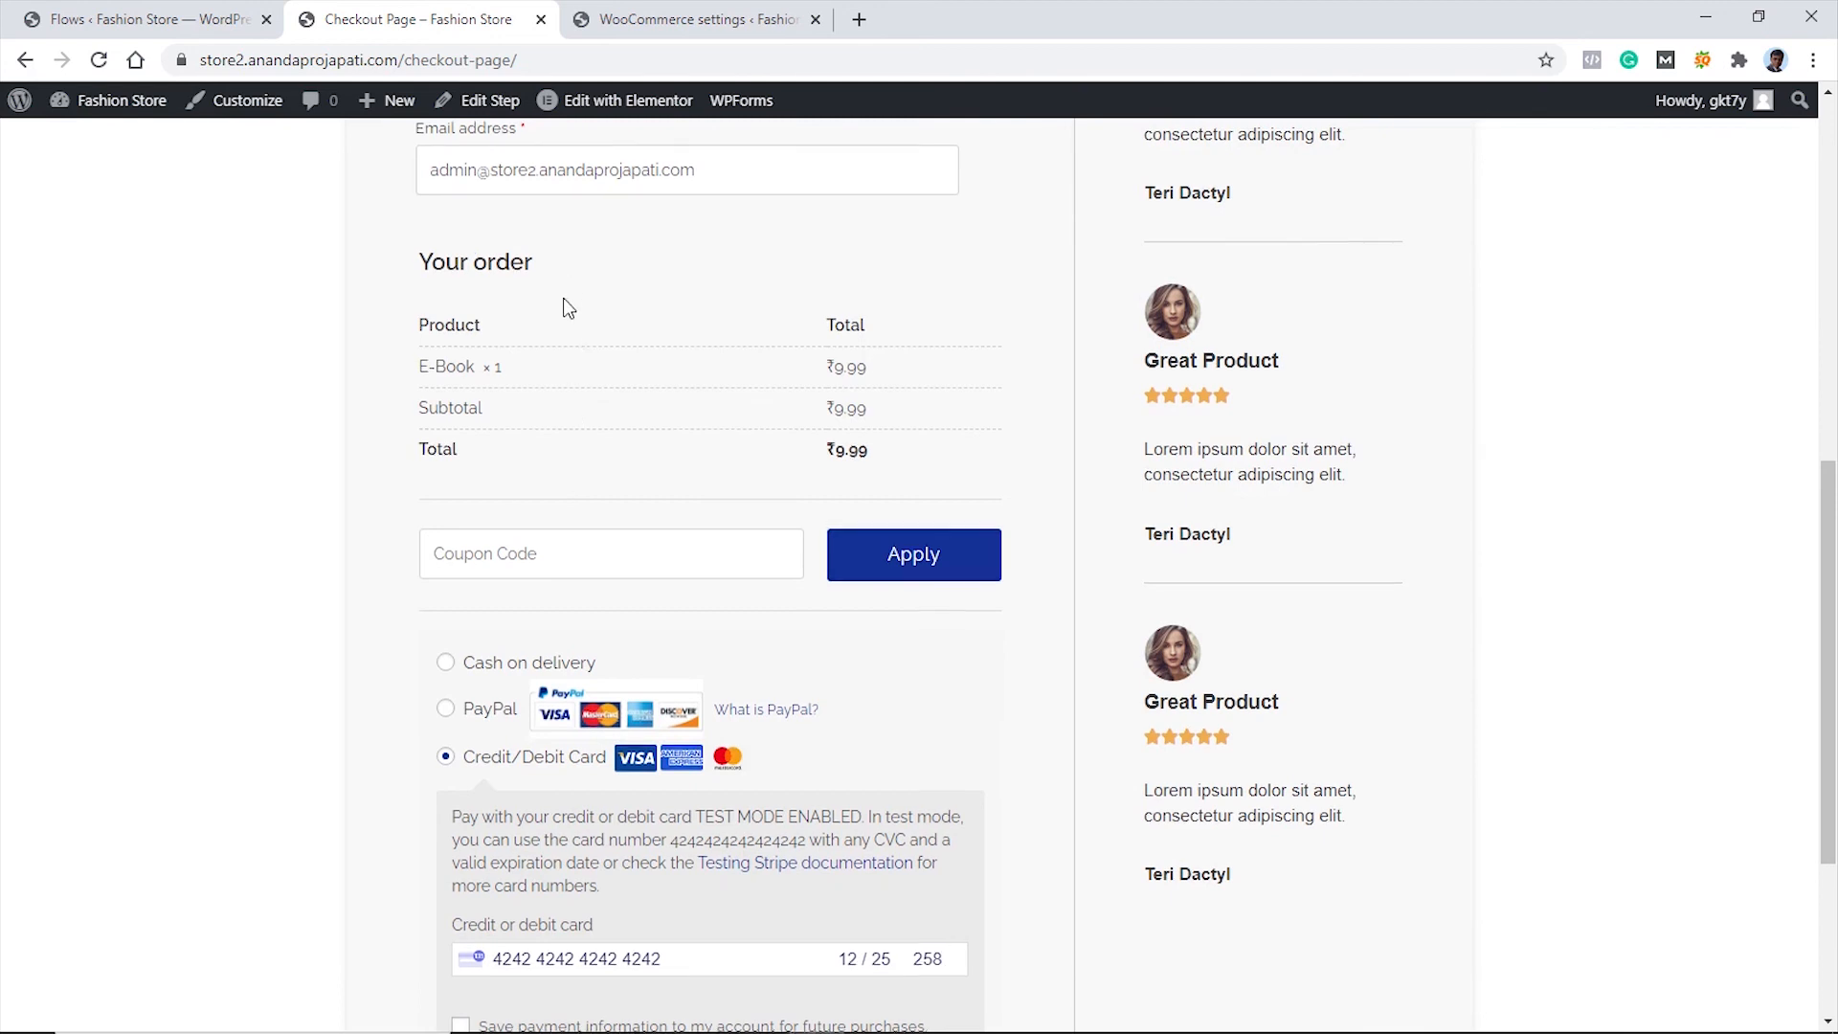
pyautogui.scroll(4, 526, 456)
pyautogui.scroll(-8, 214, 572)
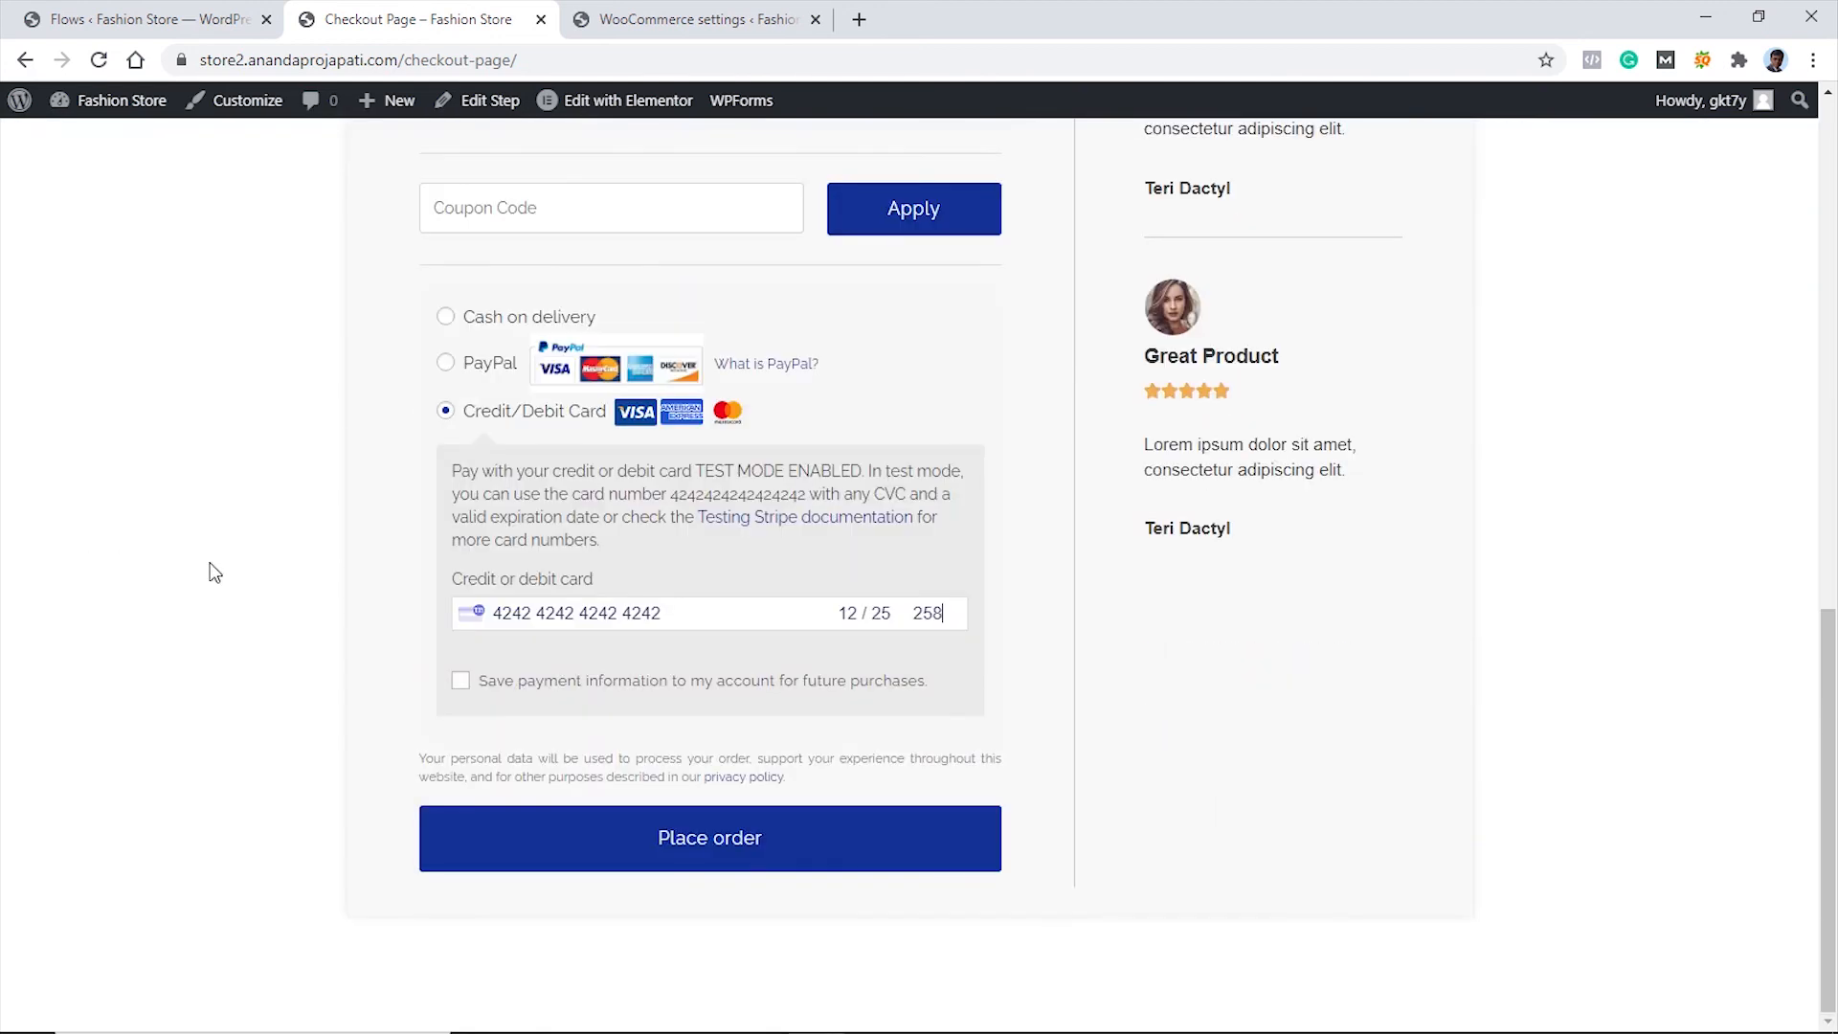
pyautogui.click(699, 845)
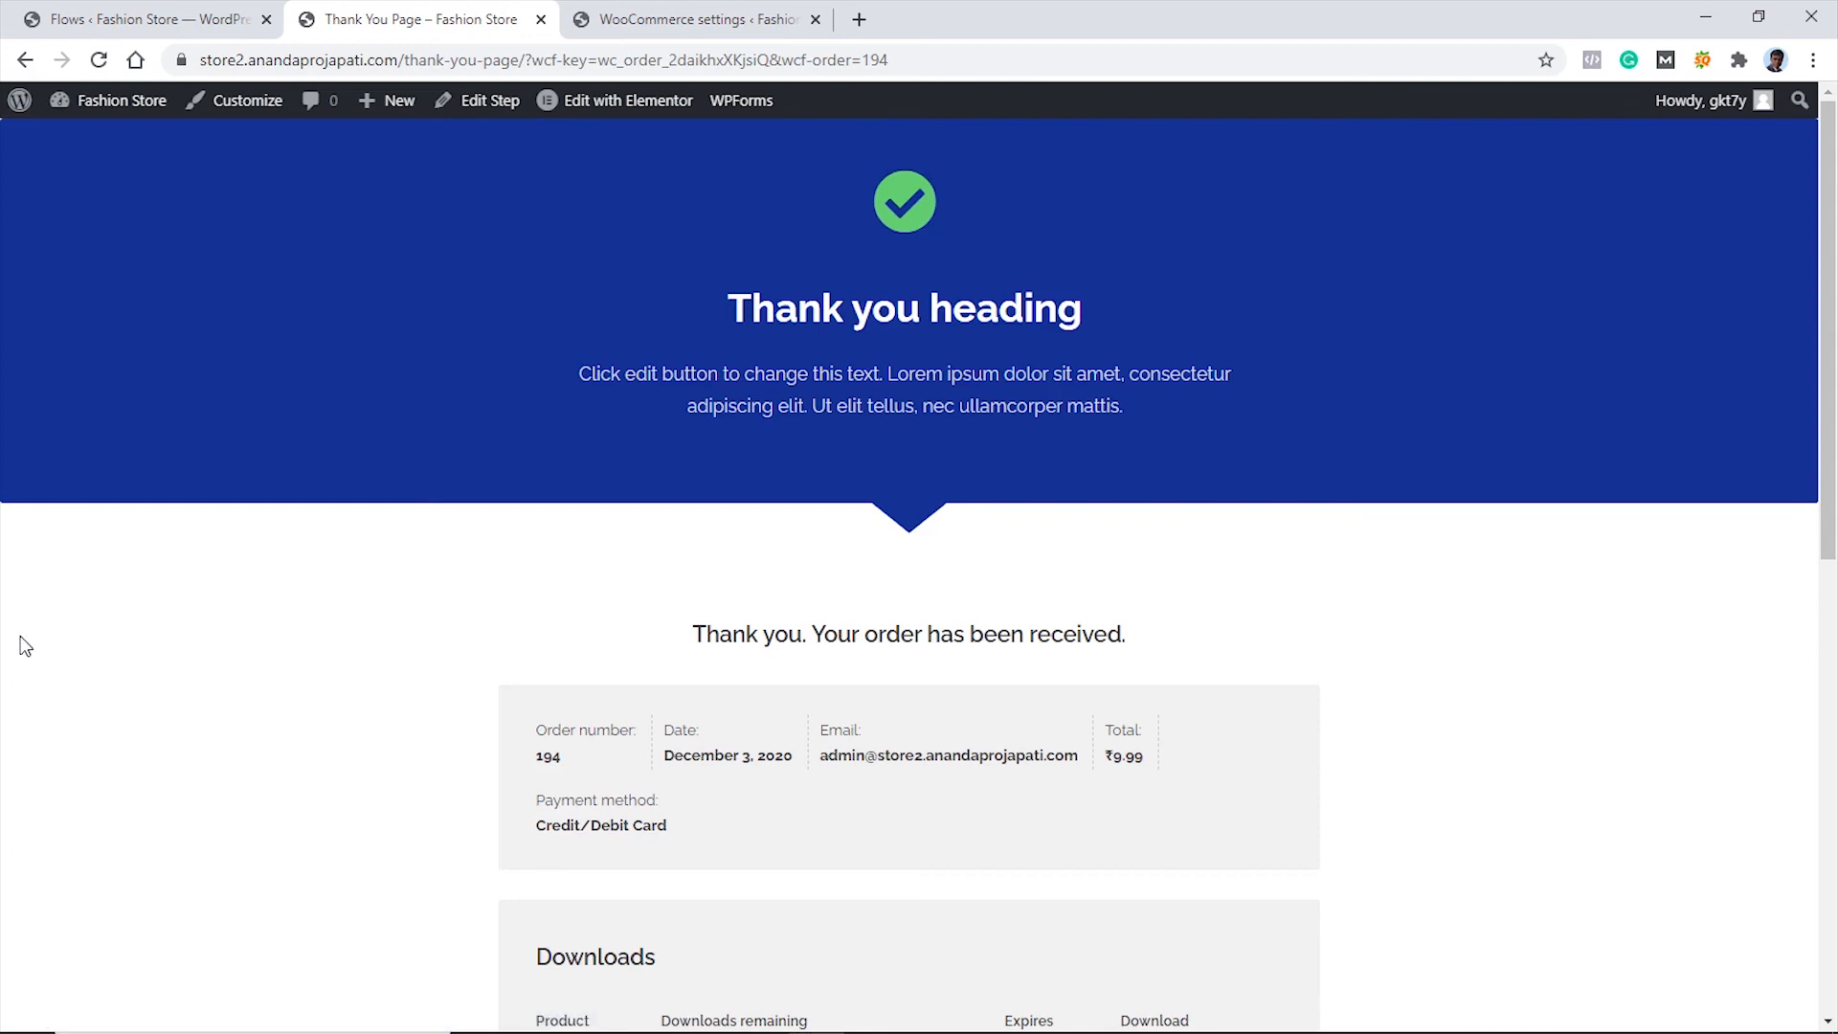
# Download the E-Book from the thank-you page, look through the downloaded PDF, and close it to return to the order confirmation
pyautogui.scroll(-6, 1520, 601)
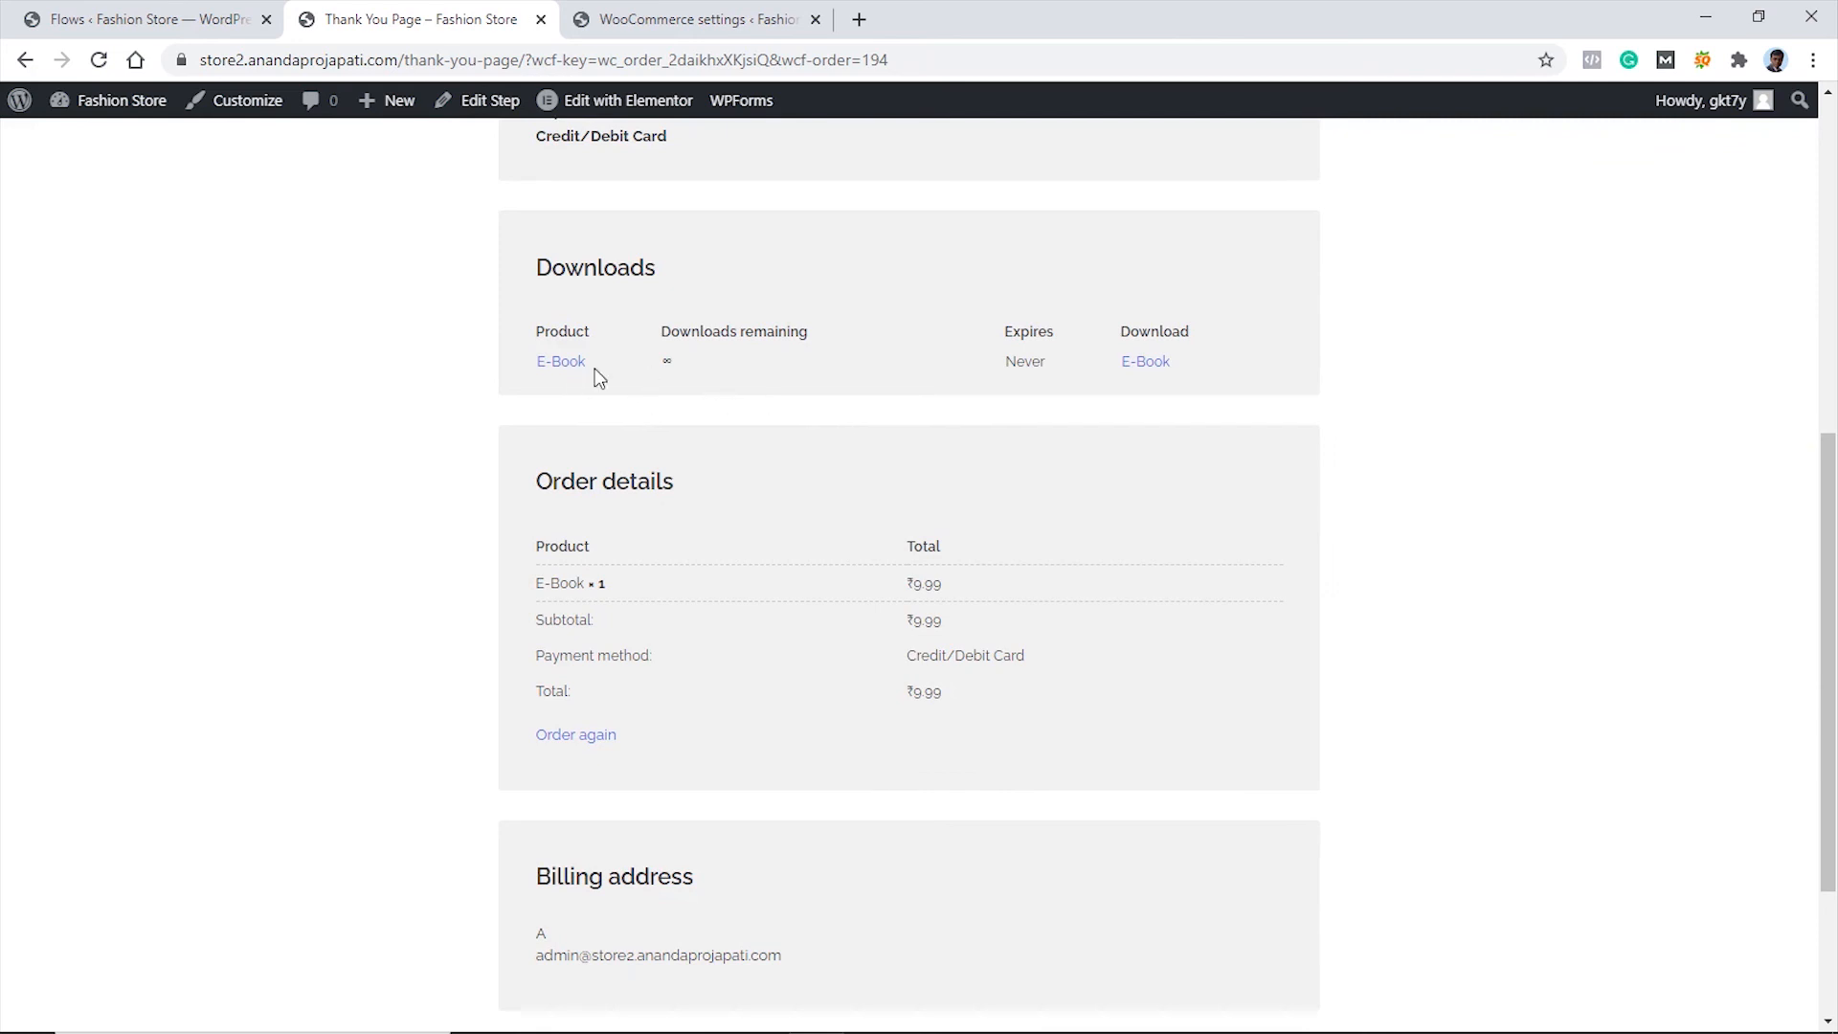
pyautogui.click(1149, 368)
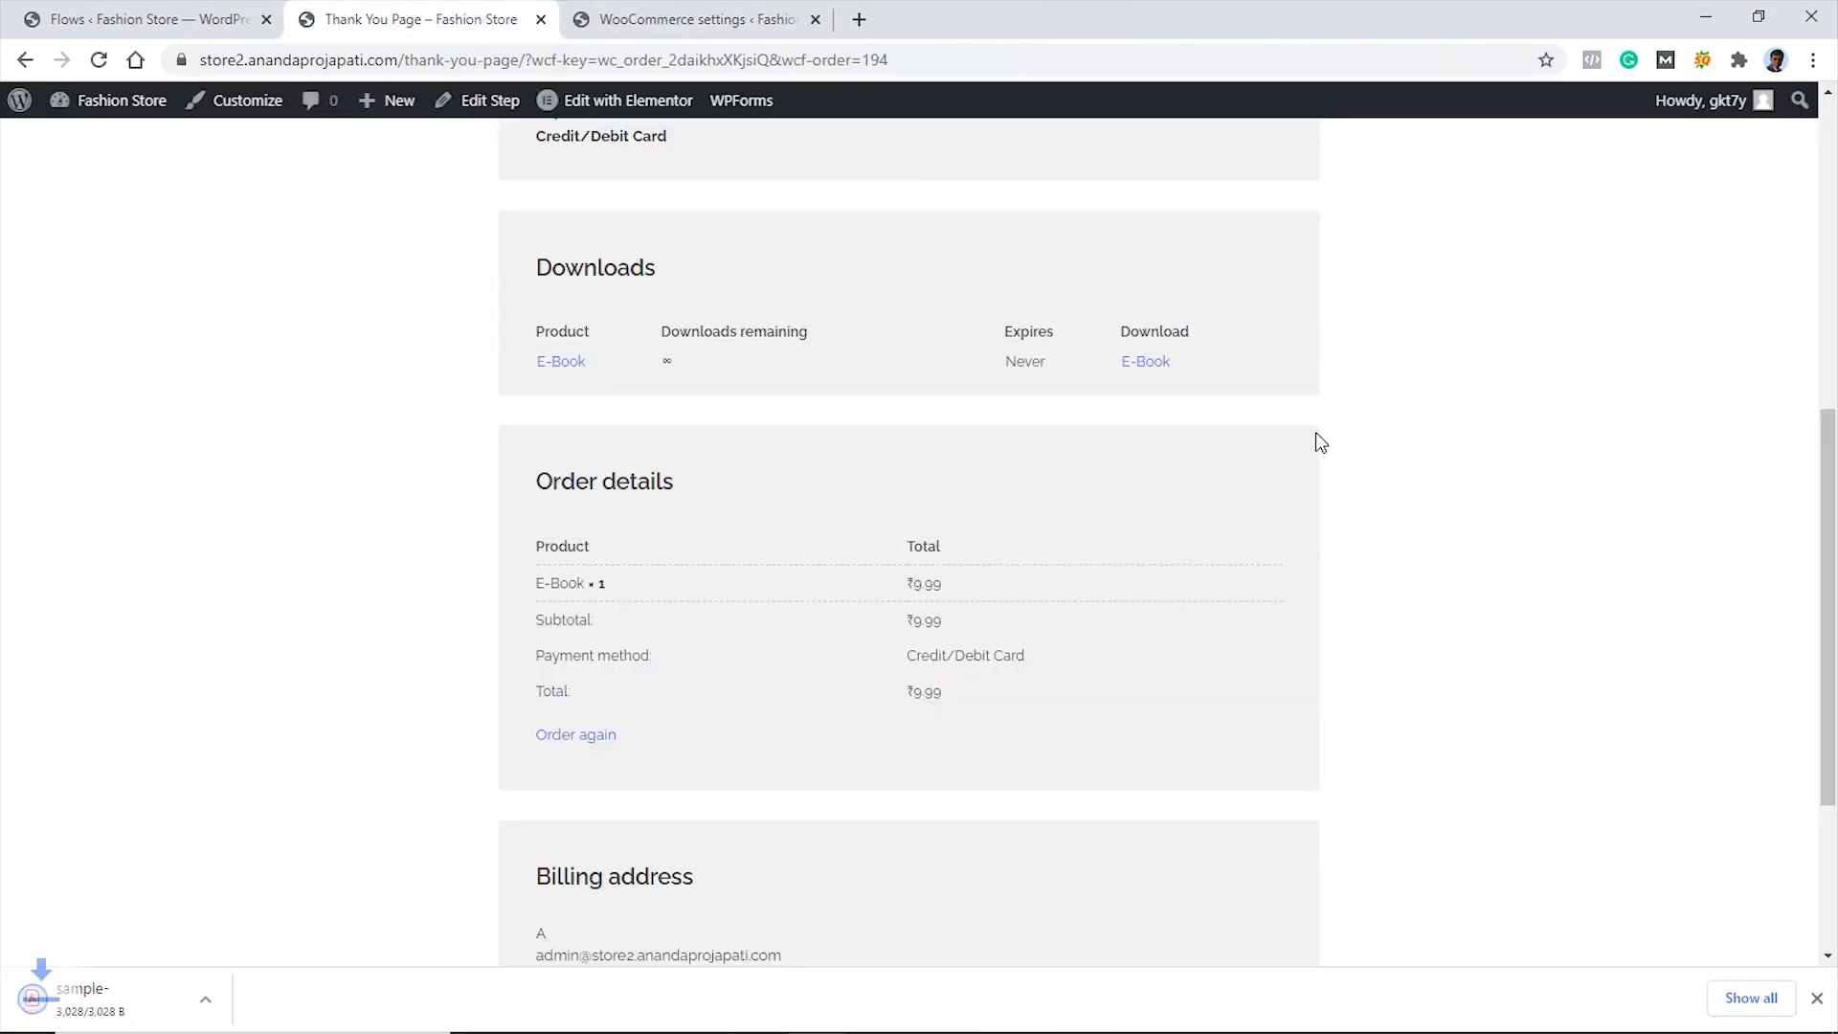
pyautogui.click(53, 1003)
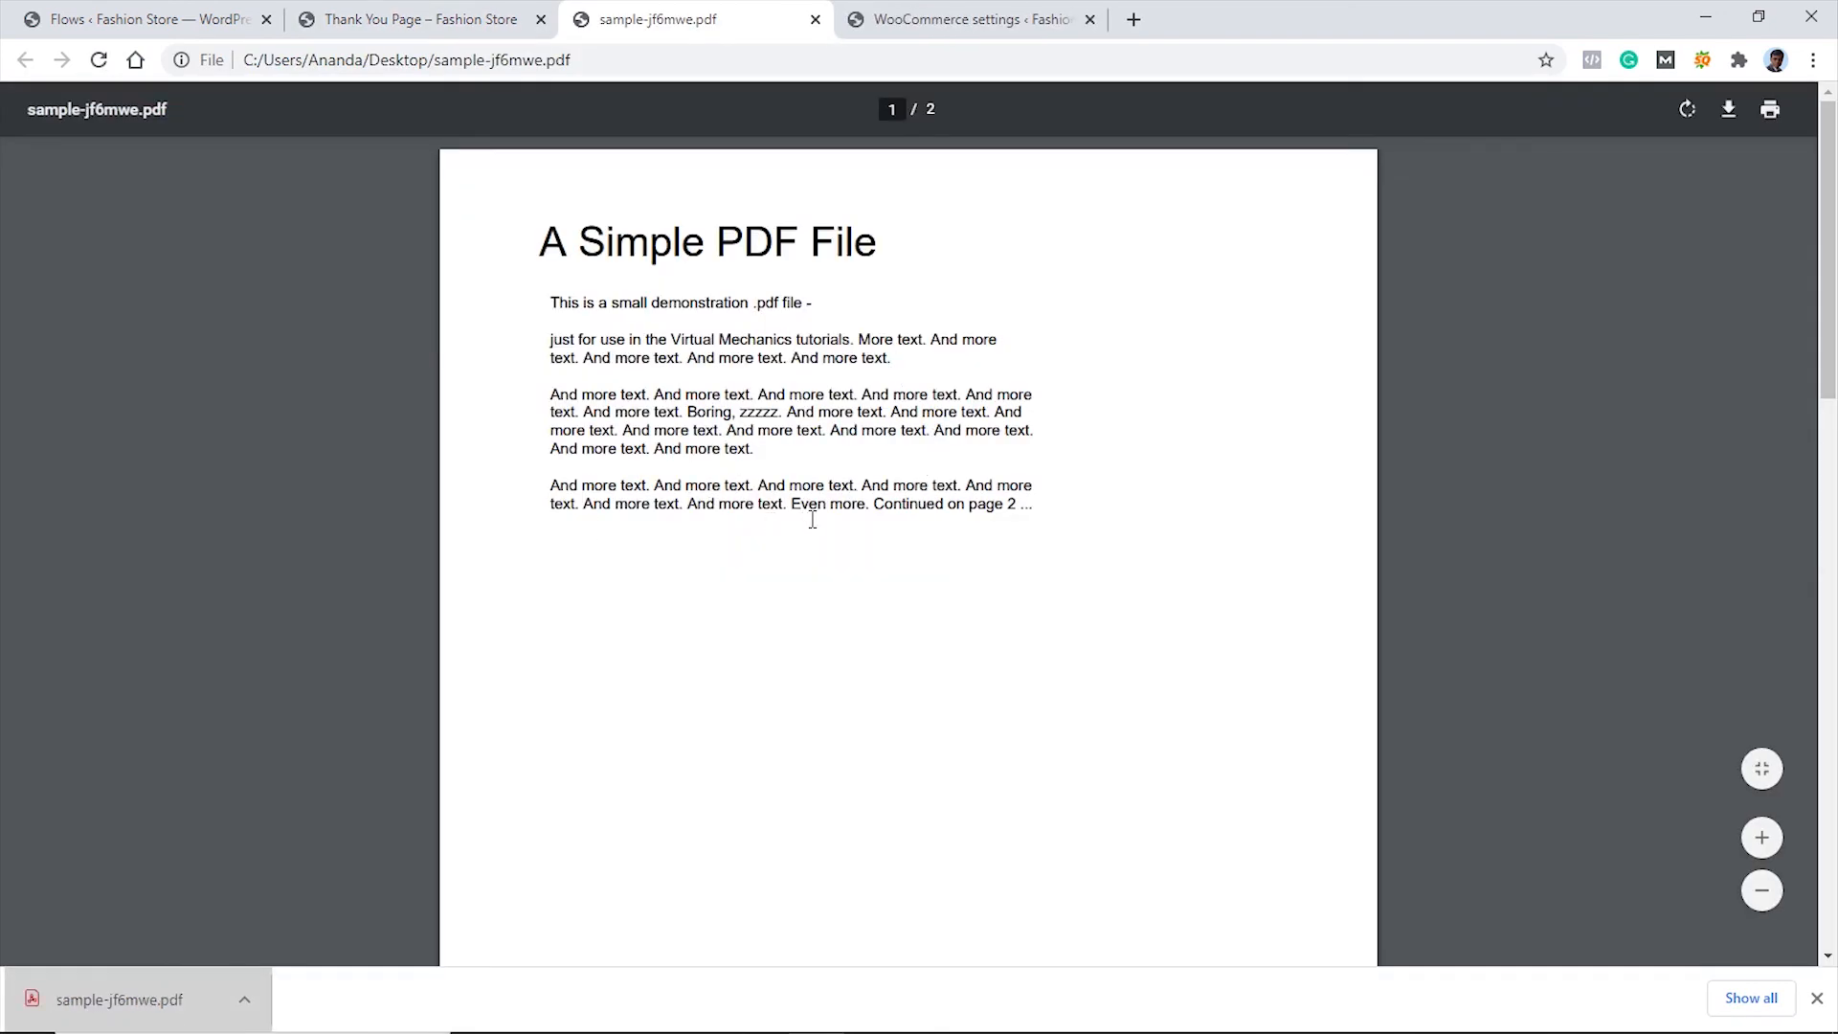
pyautogui.scroll(-15, 812, 520)
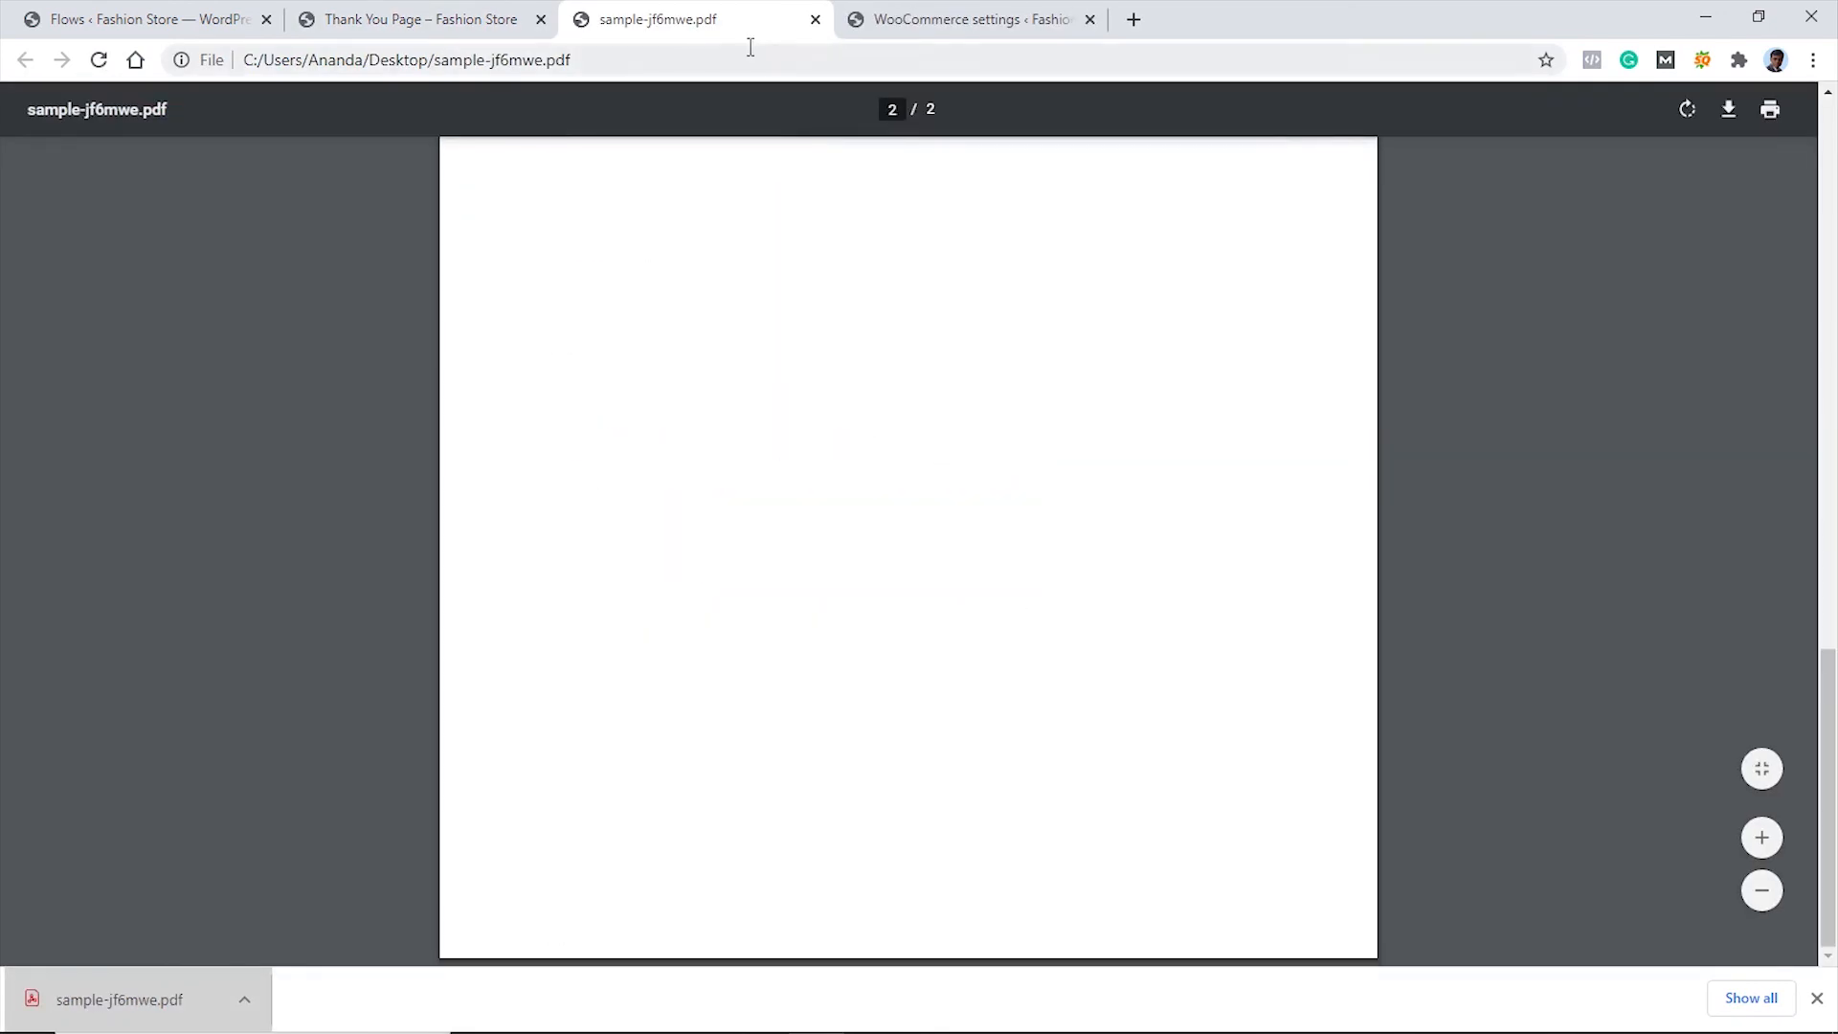
pyautogui.middleClick(706, 21)
pyautogui.scroll(5, 1433, 619)
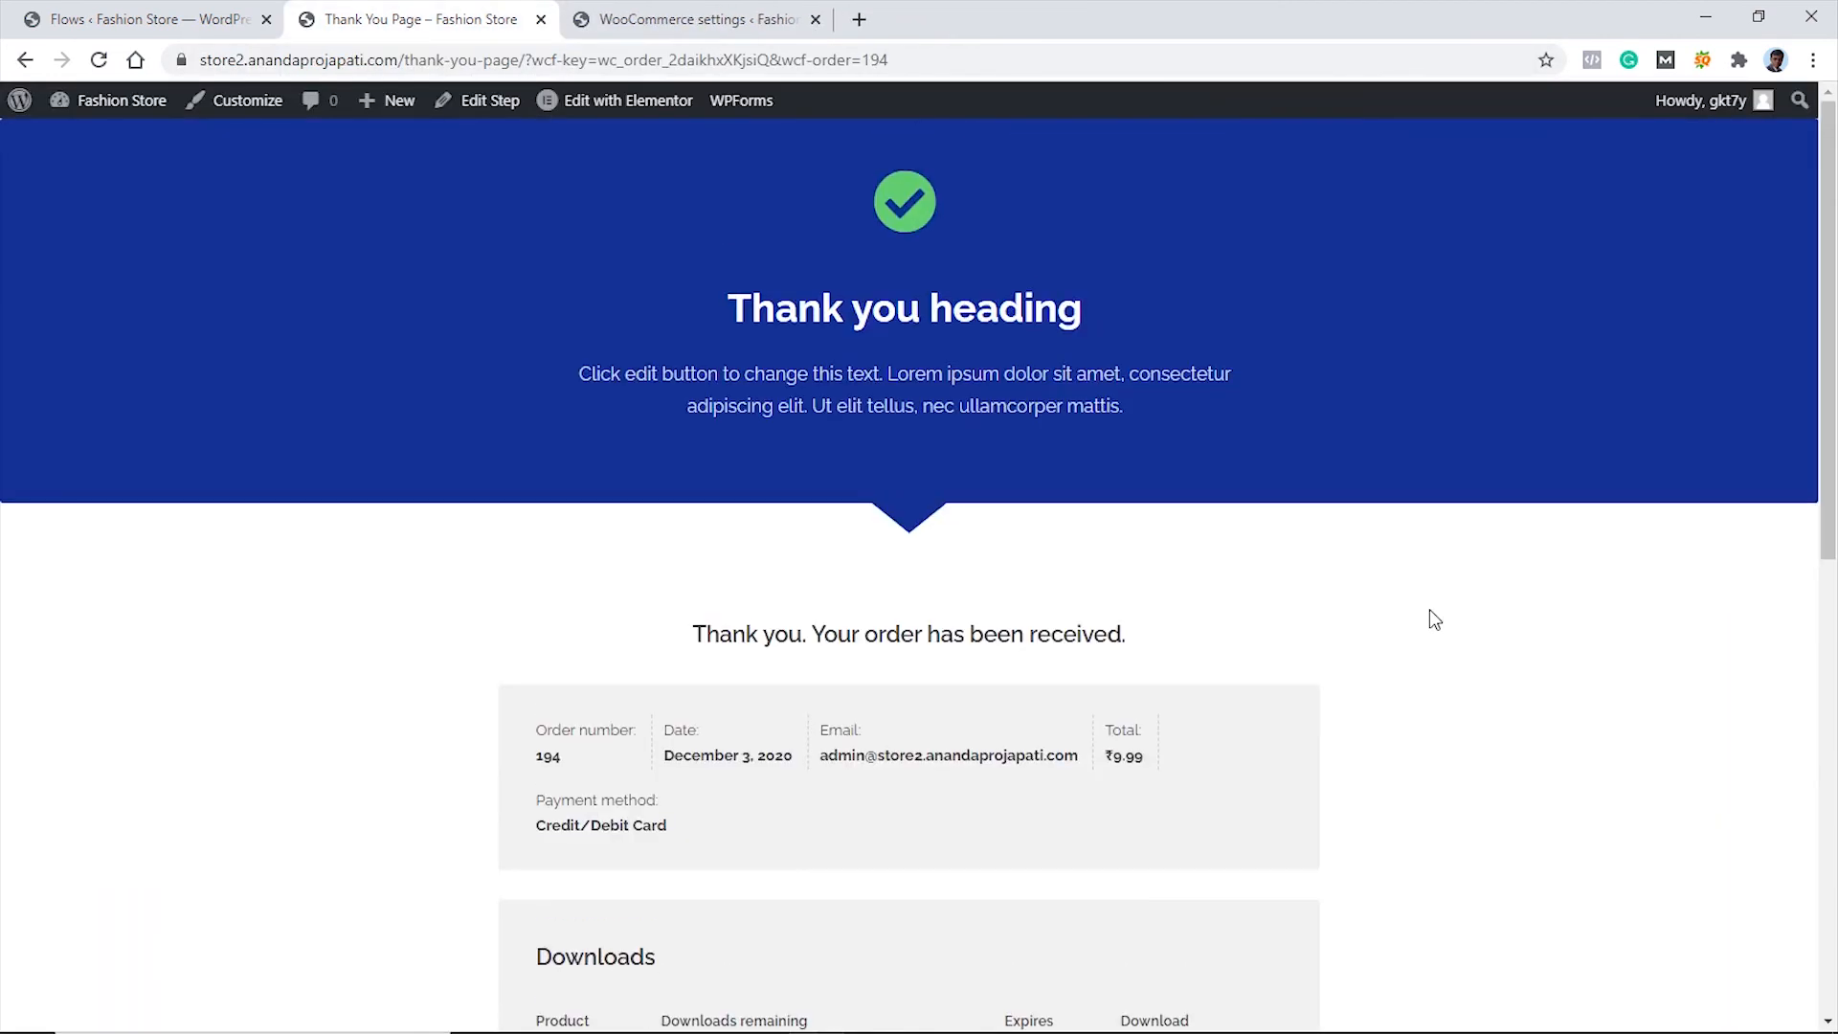